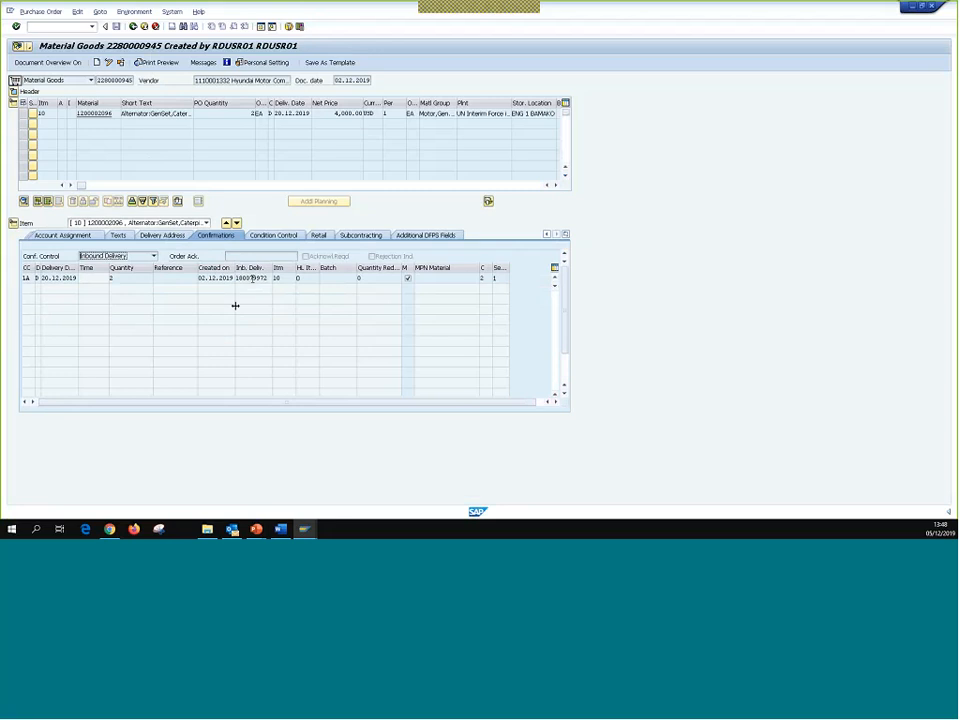
# - Open the inbound delivery from the purchase order's confirmations and examine the TM document flow for its header status line
pyautogui.doubleClick(251, 279)
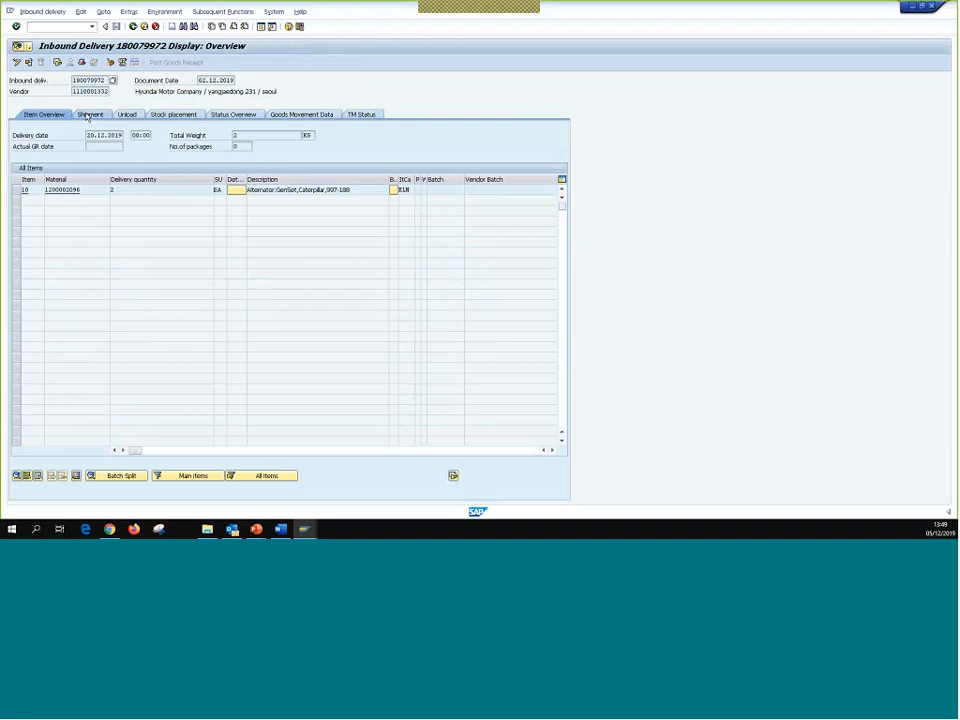
pyautogui.click(371, 118)
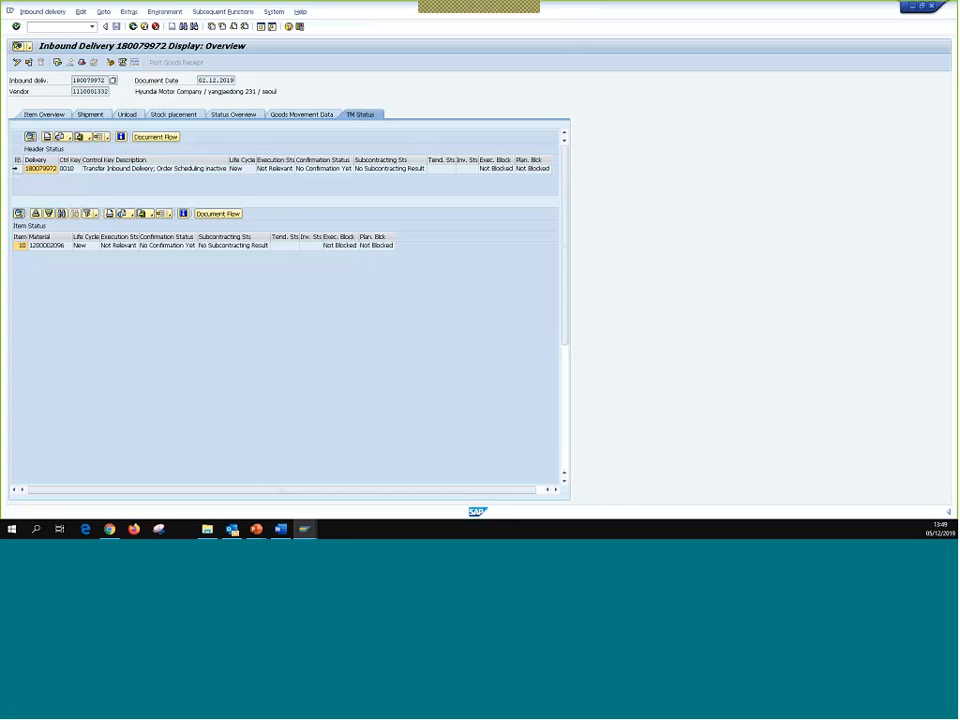
pyautogui.click(19, 169)
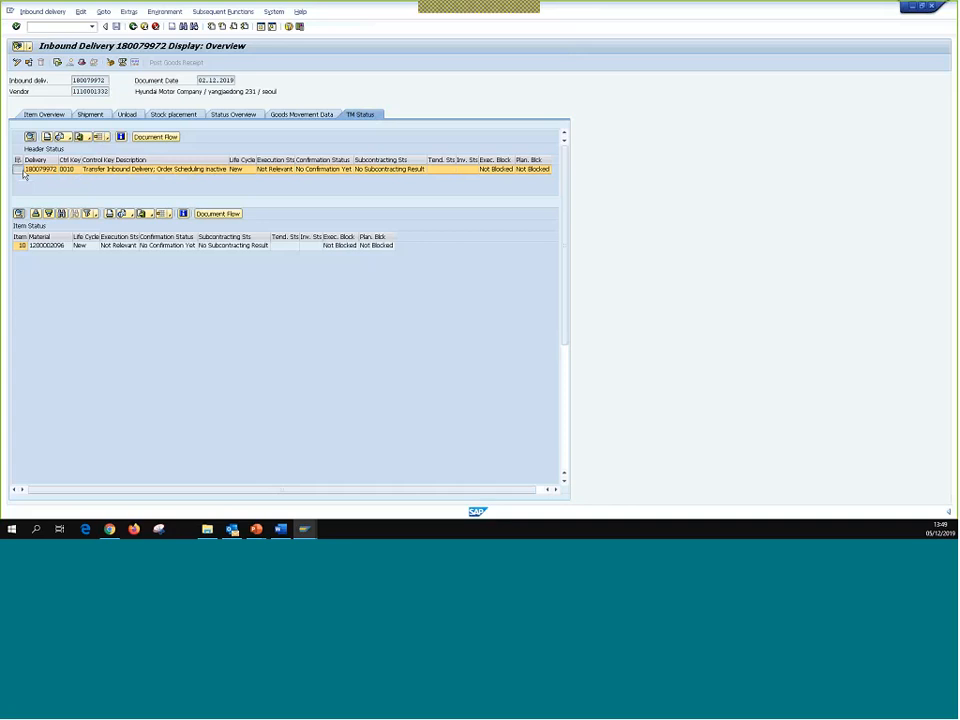
pyautogui.click(157, 137)
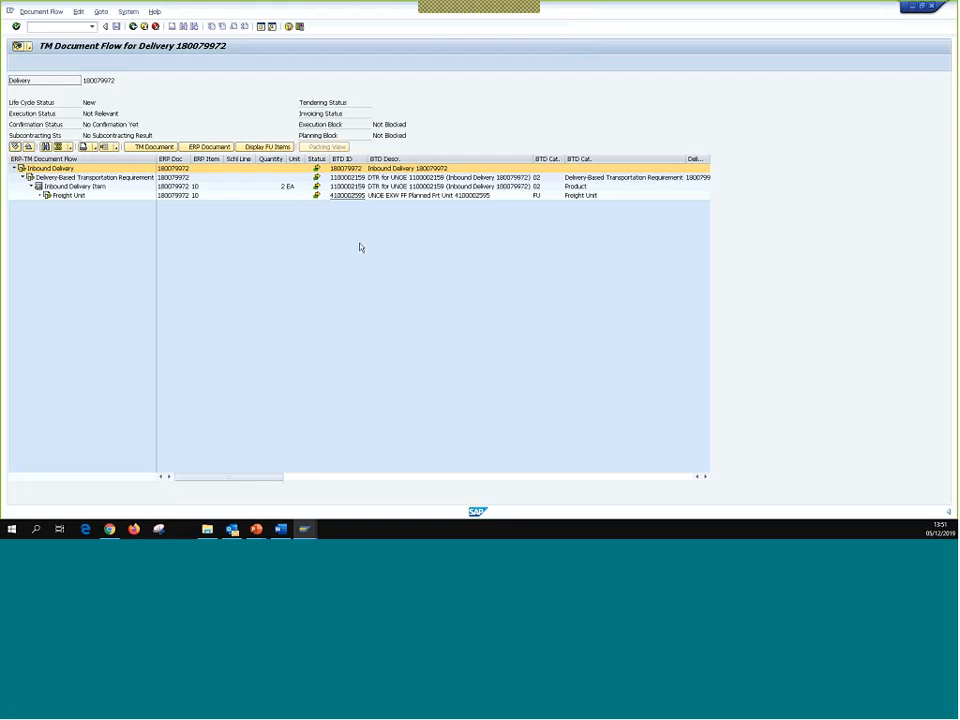
pyautogui.click(144, 27)
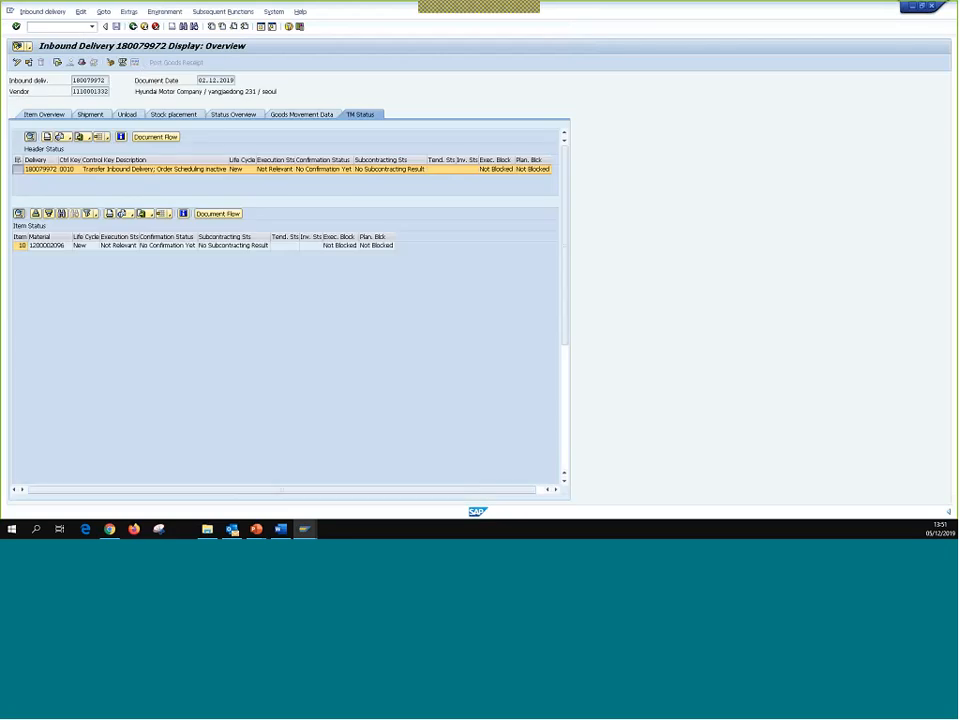
# - Review the inbound delivery's header details for unloading, foreign trade/customs and shipment, and return to the delivery overview
pyautogui.click(83, 63)
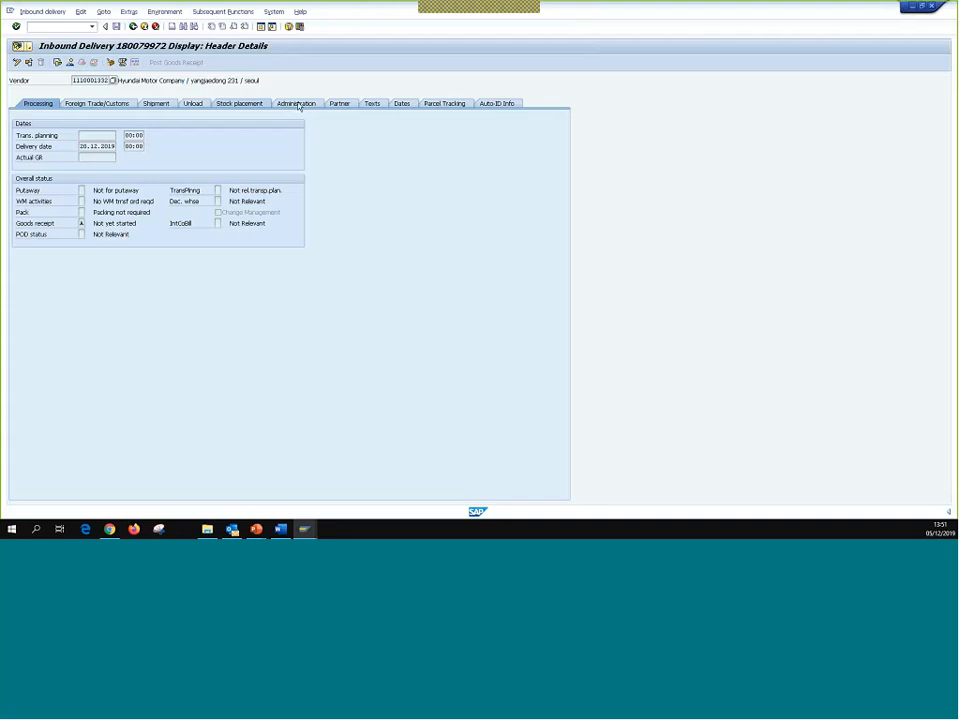
pyautogui.click(190, 104)
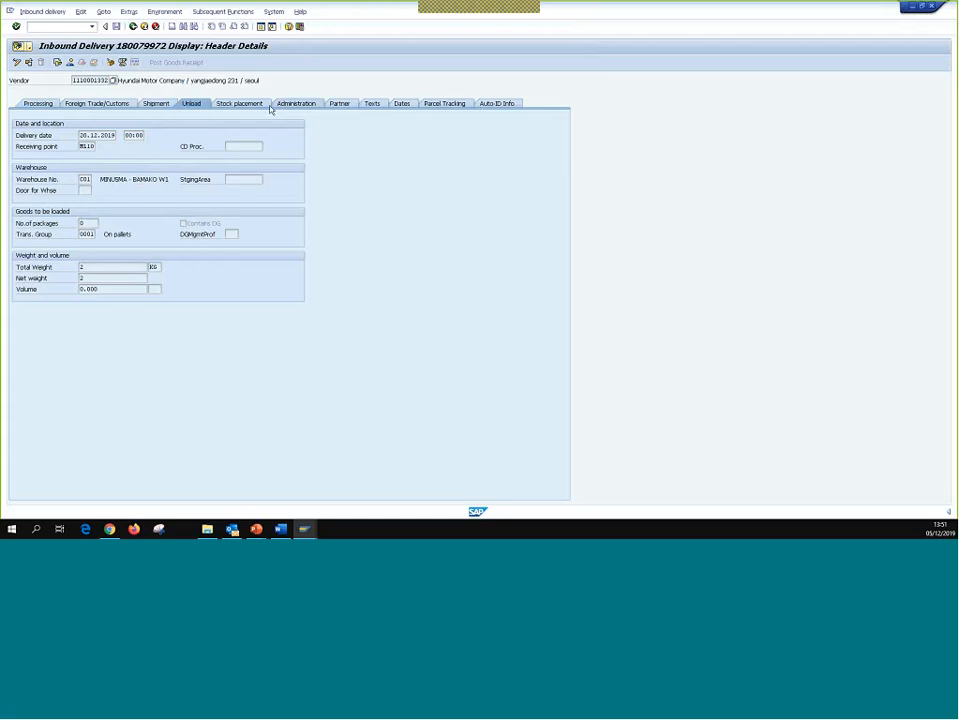
pyautogui.click(112, 104)
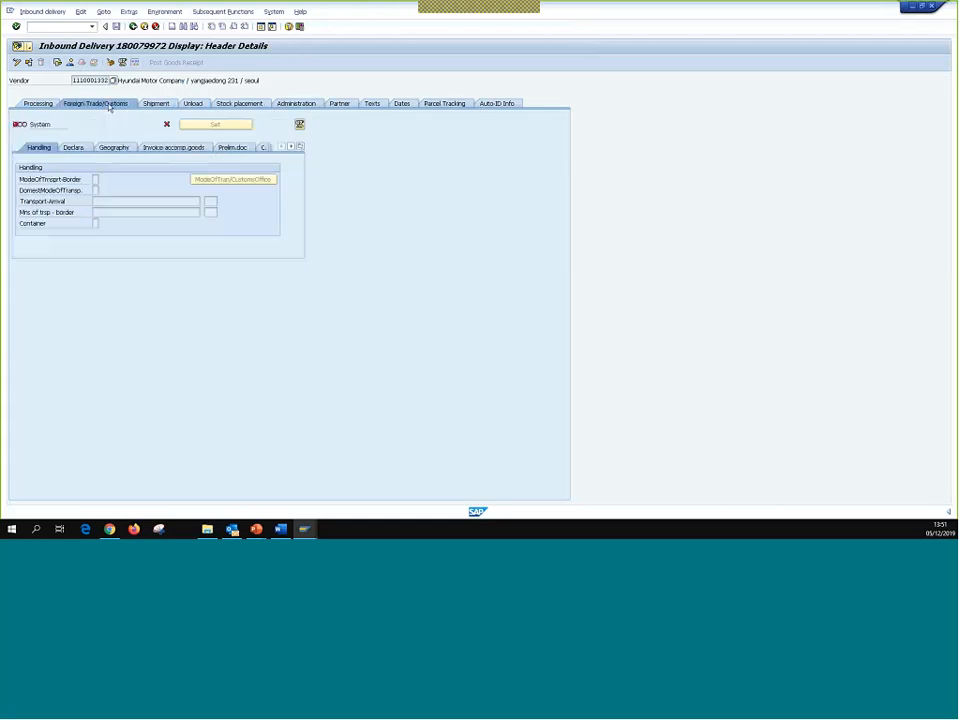
pyautogui.click(170, 104)
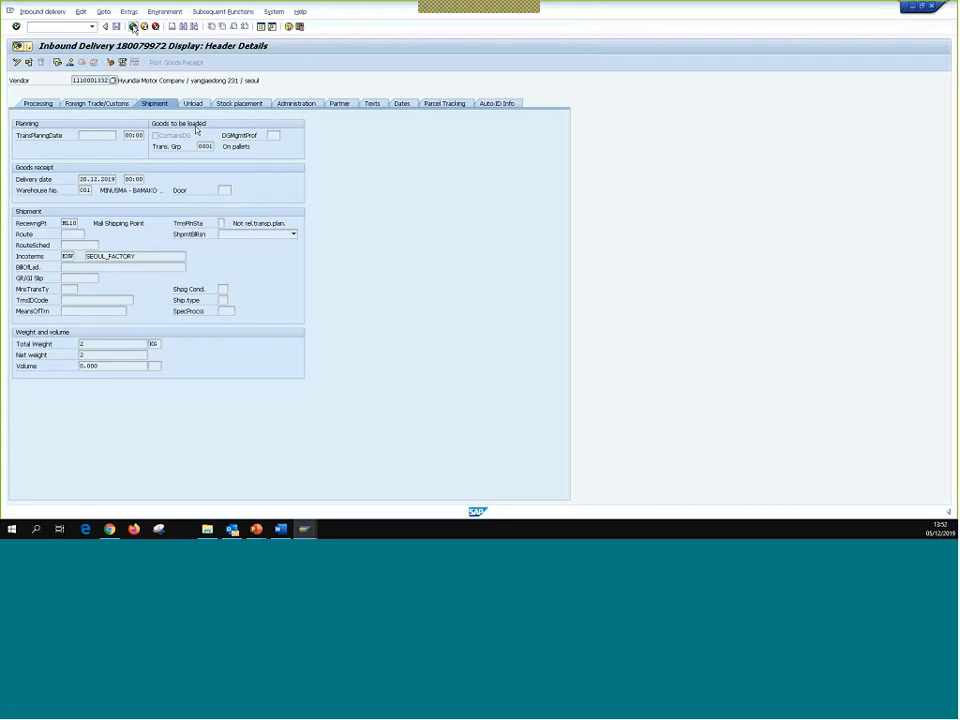
pyautogui.click(133, 27)
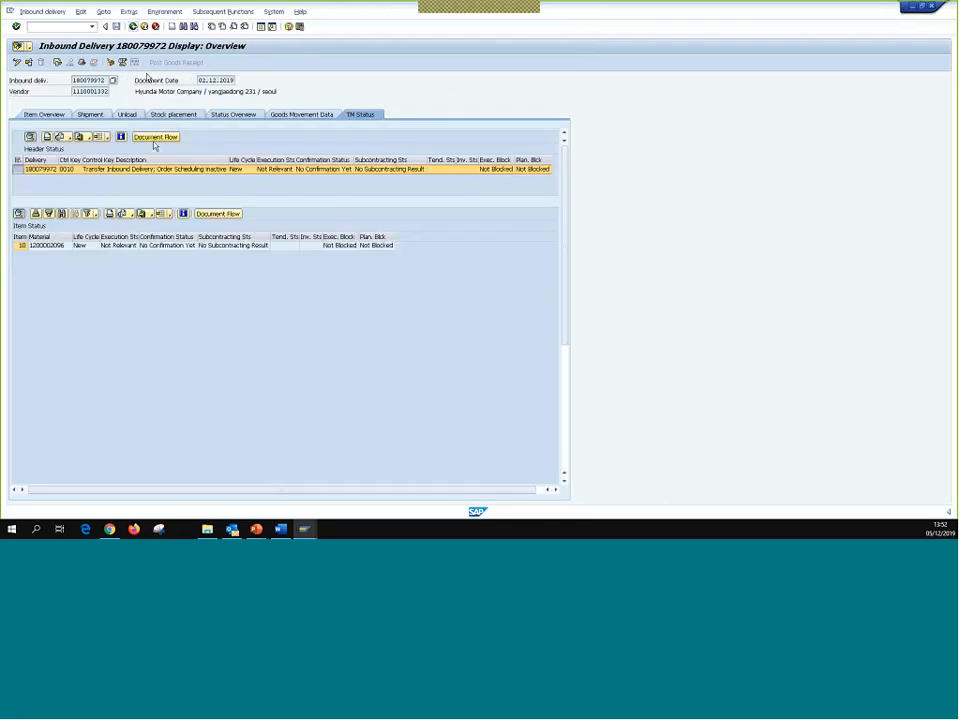
# - Examine the delivery's TM document flow again and go back to the purchase order
pyautogui.click(156, 138)
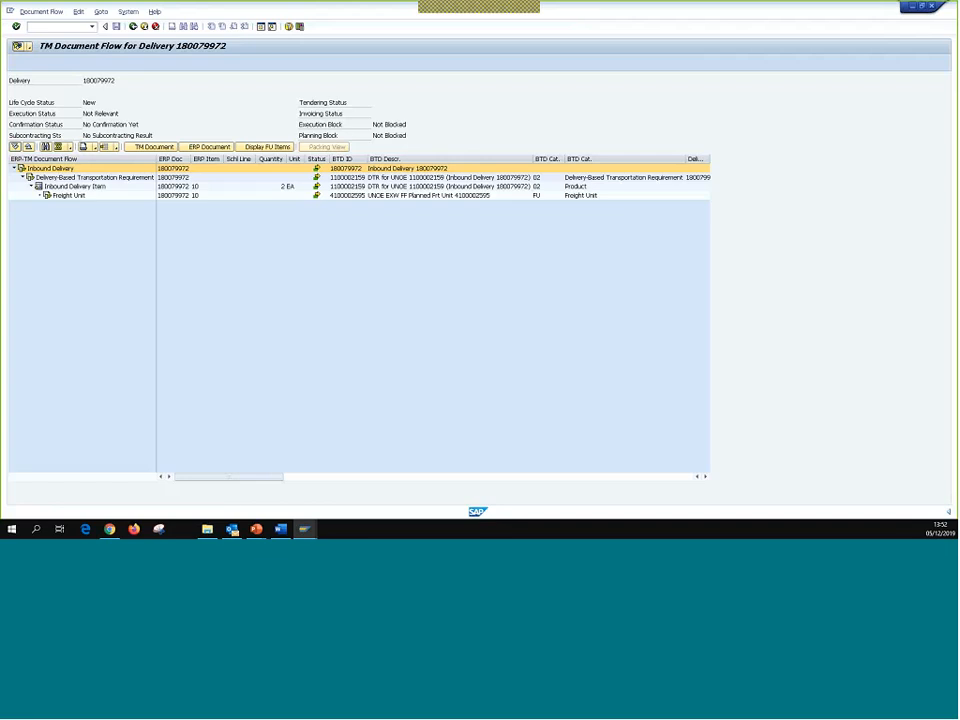
pyautogui.click(133, 27)
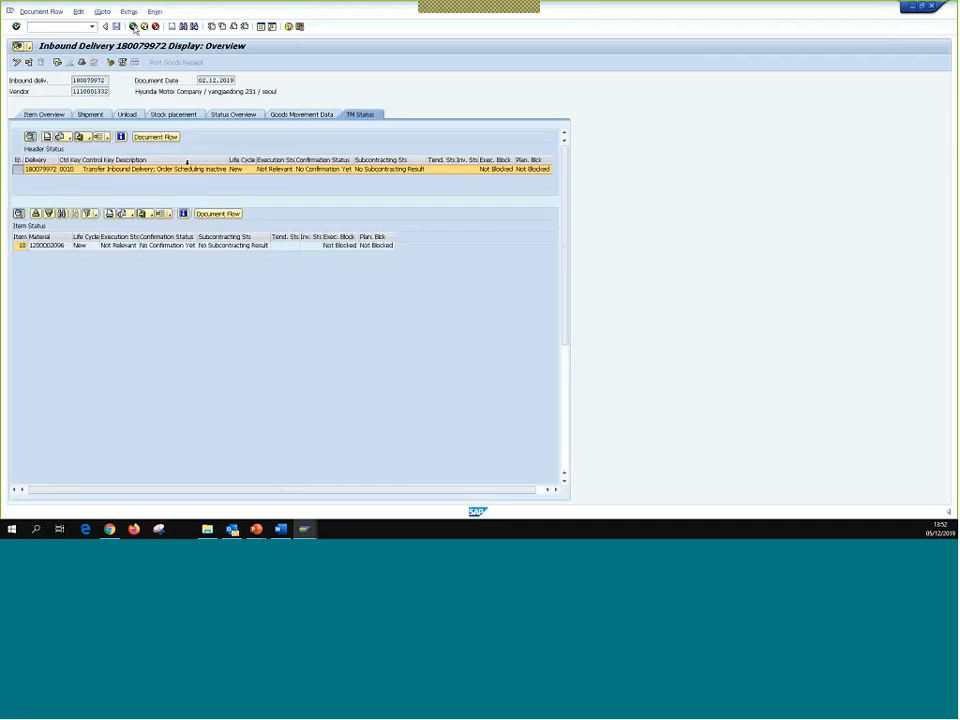
pyautogui.click(133, 27)
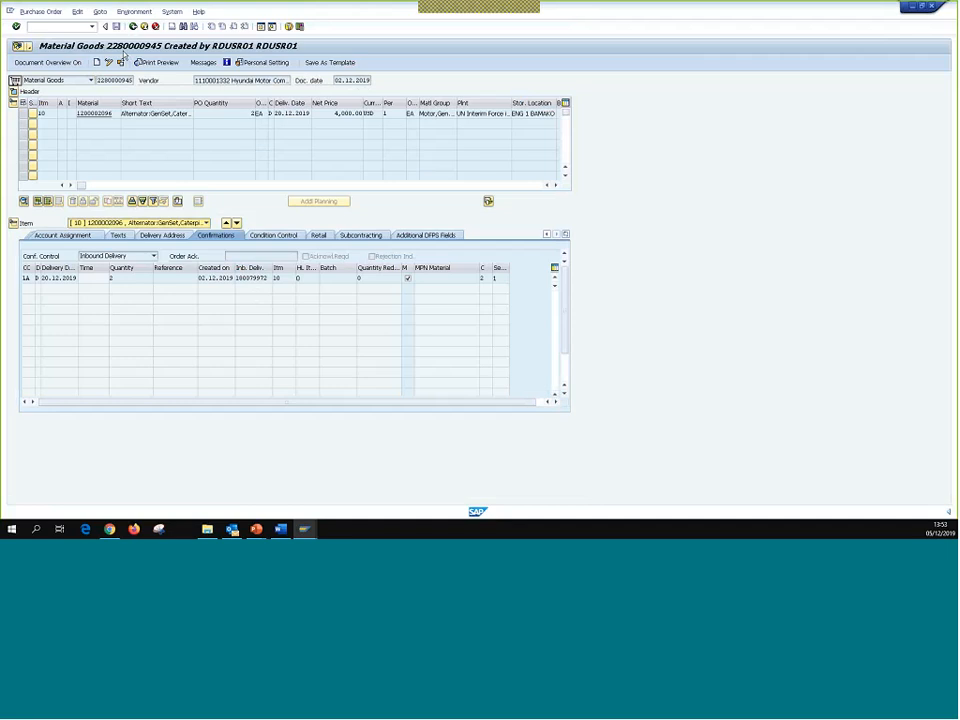
# - Reopen the inbound delivery from the confirmation line and examine its handling units and material to be packed
pyautogui.doubleClick(250, 280)
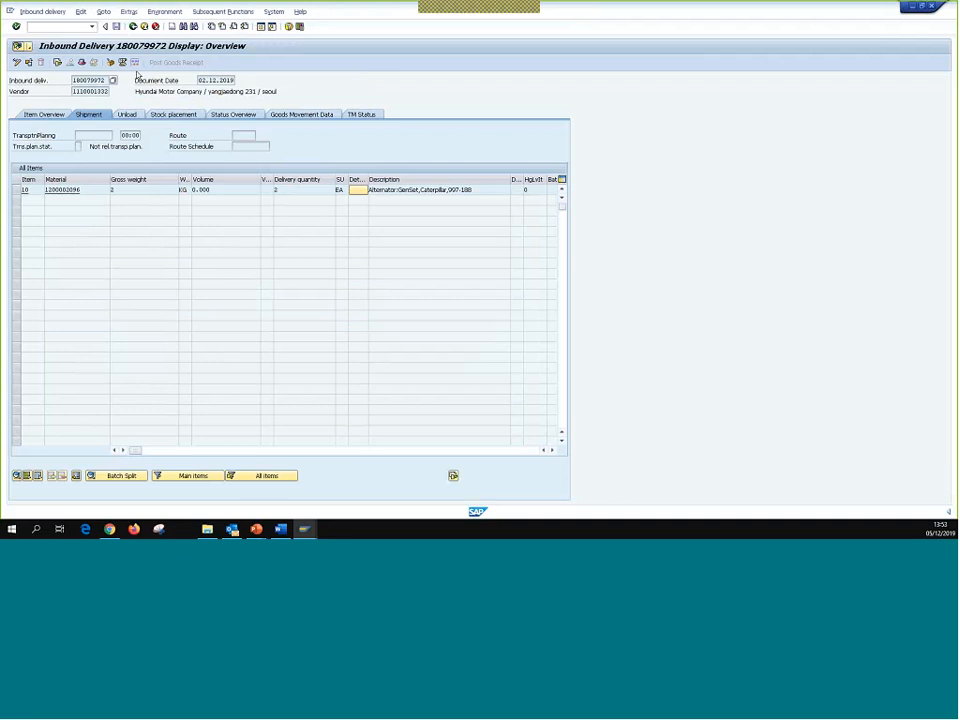
pyautogui.click(111, 63)
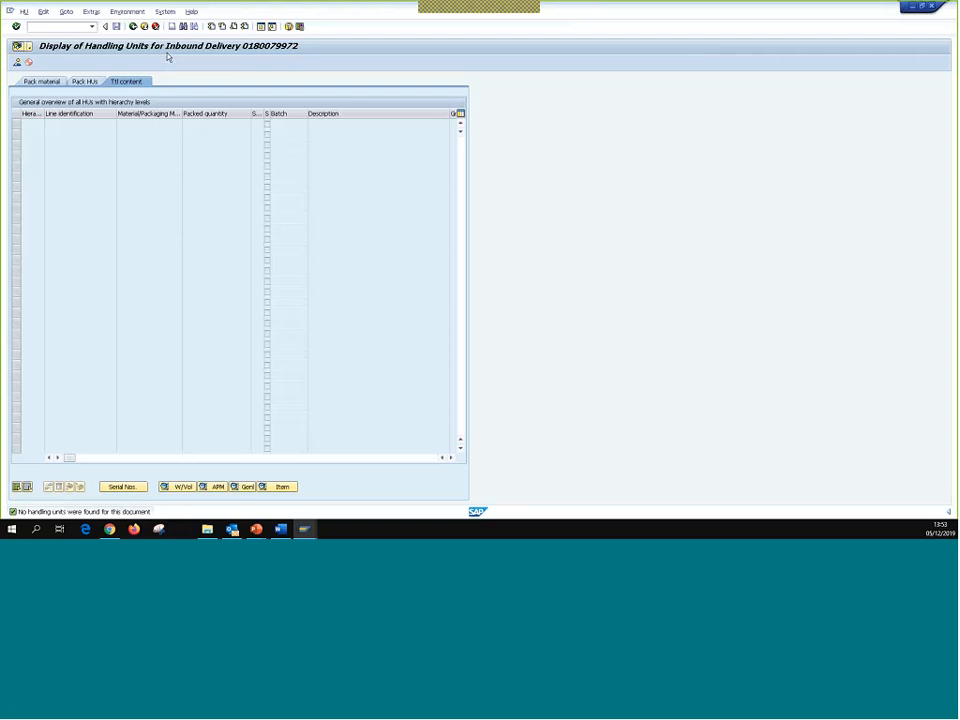
pyautogui.click(52, 84)
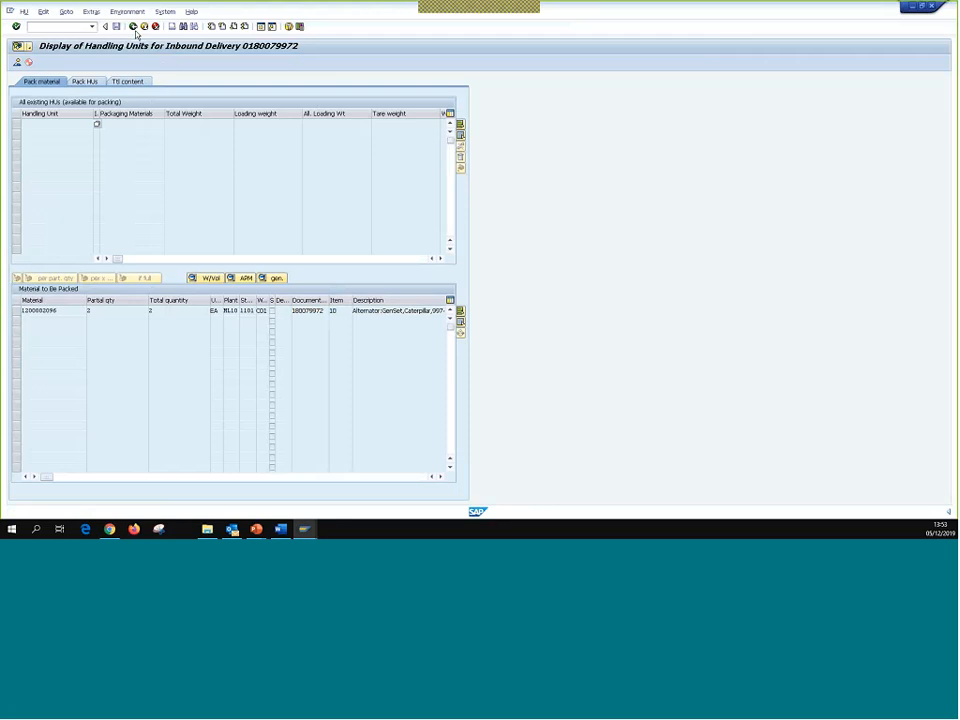
pyautogui.click(28, 63)
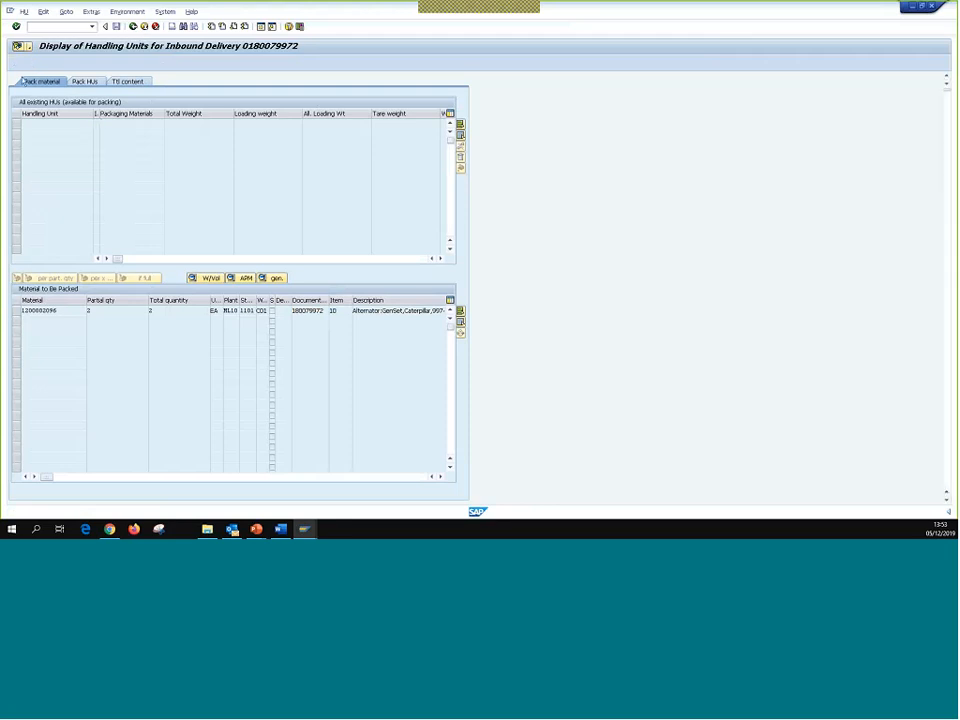
pyautogui.click(133, 27)
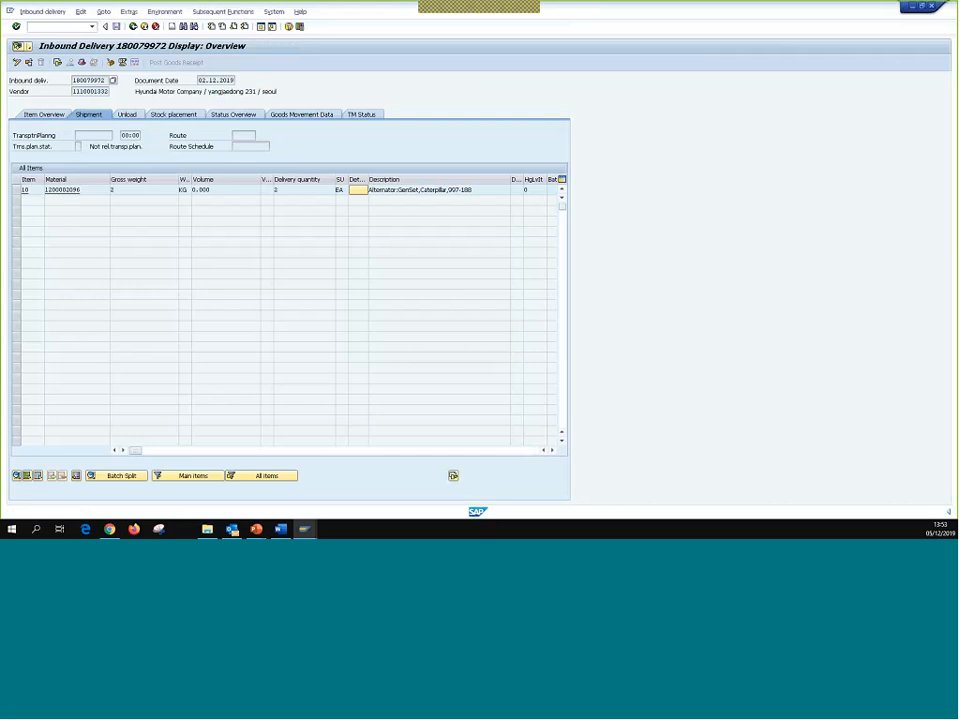
# - View the handling unit hierarchy of the inbound delivery and return to its item overview
pyautogui.click(93, 64)
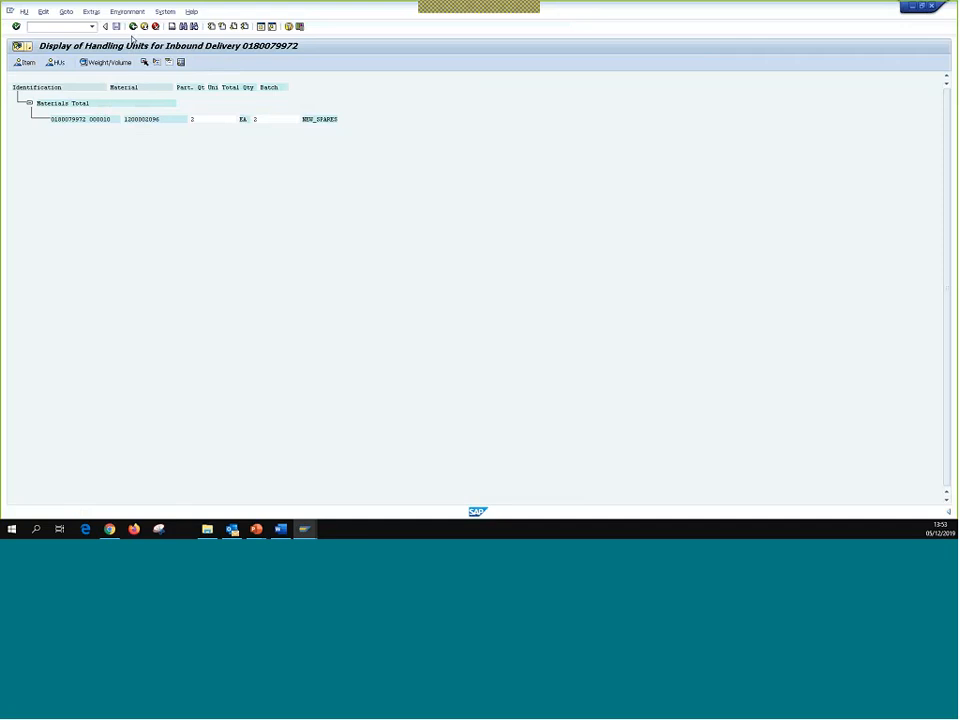
pyautogui.click(133, 26)
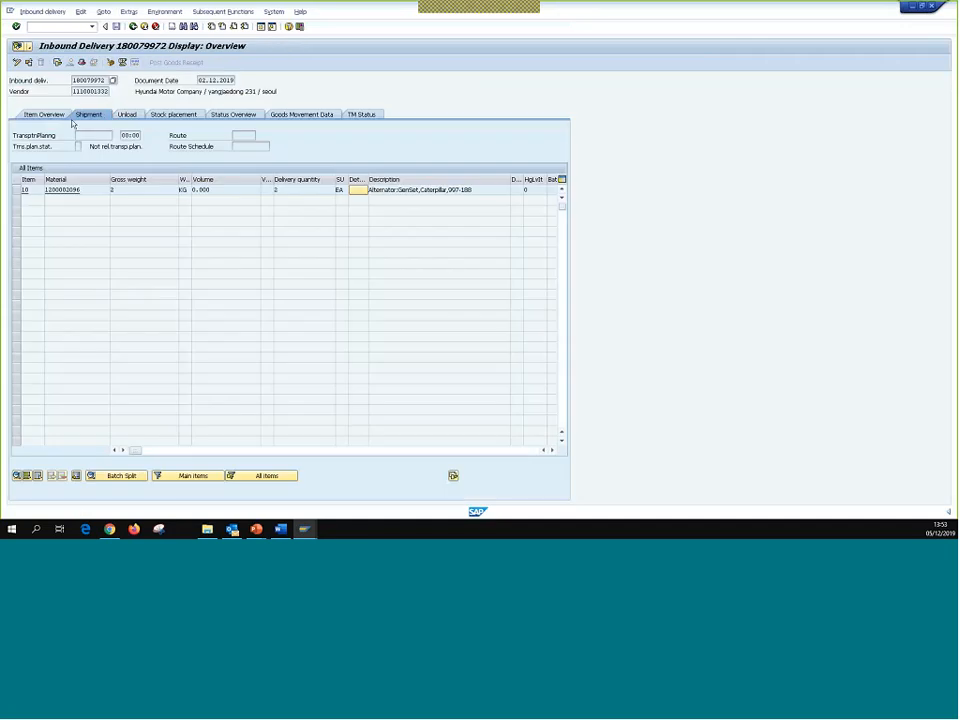
pyautogui.click(70, 117)
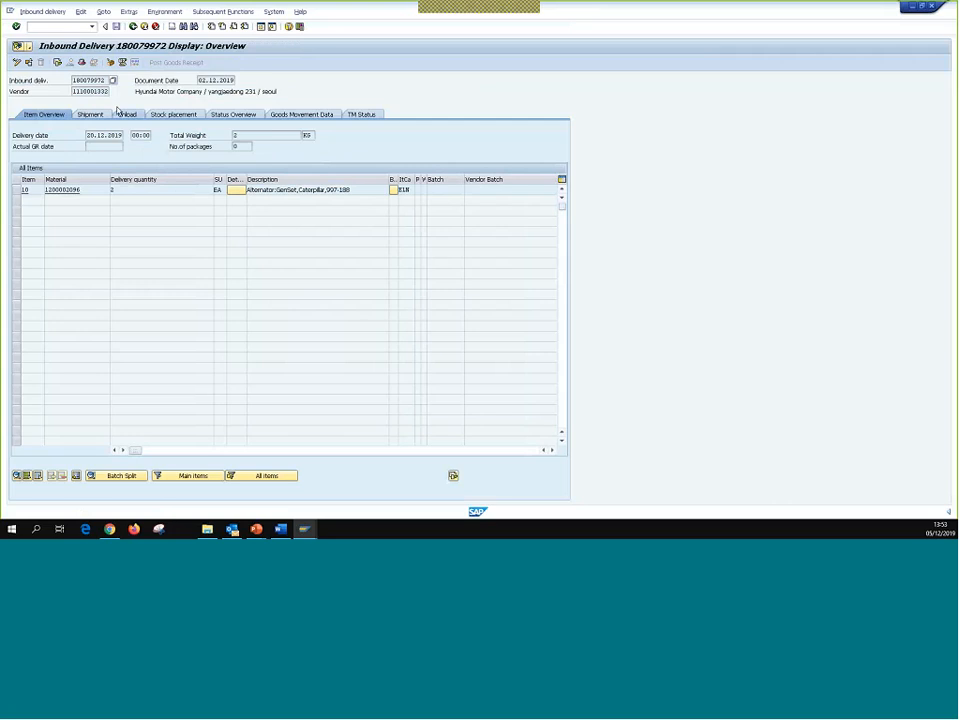
# - Display the inbound delivery's packing view at item level and leave it for the Non-Budget Rel STO
pyautogui.click(111, 63)
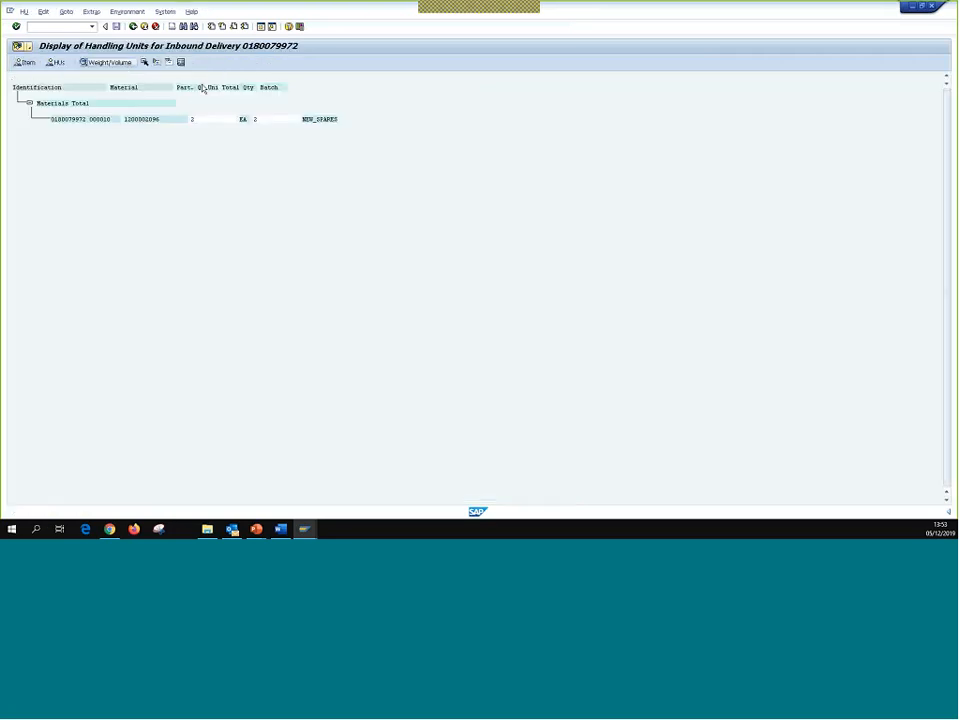
pyautogui.click(26, 63)
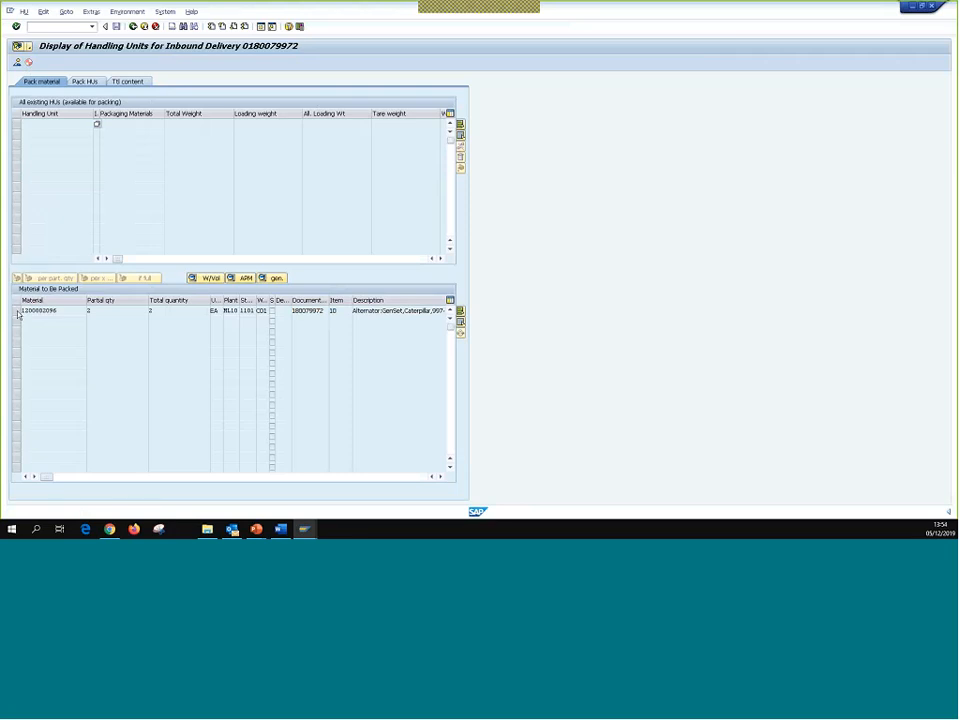
pyautogui.press('F3')
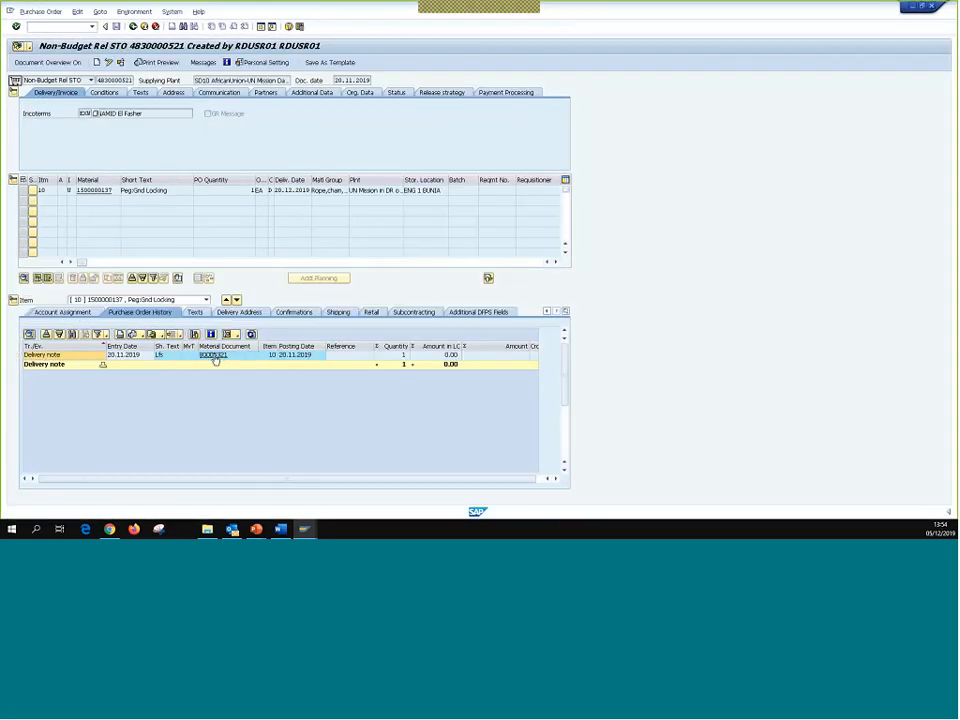
# - Open the outbound delivery from the STO's history, examine its packable materials, and return to the inbound delivery
pyautogui.click(215, 358)
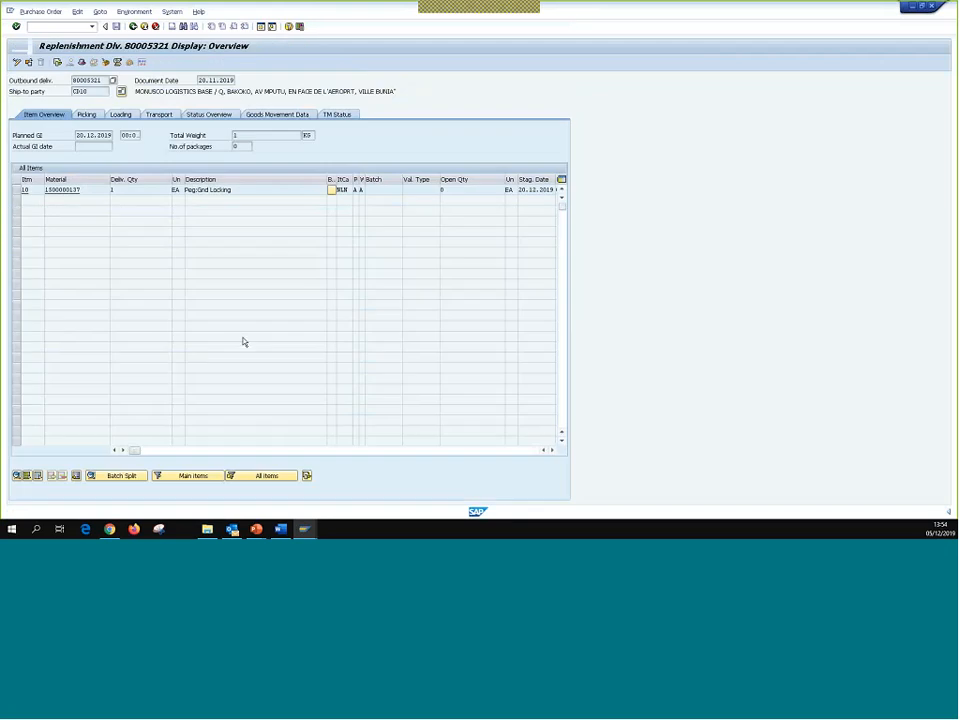
pyautogui.click(105, 63)
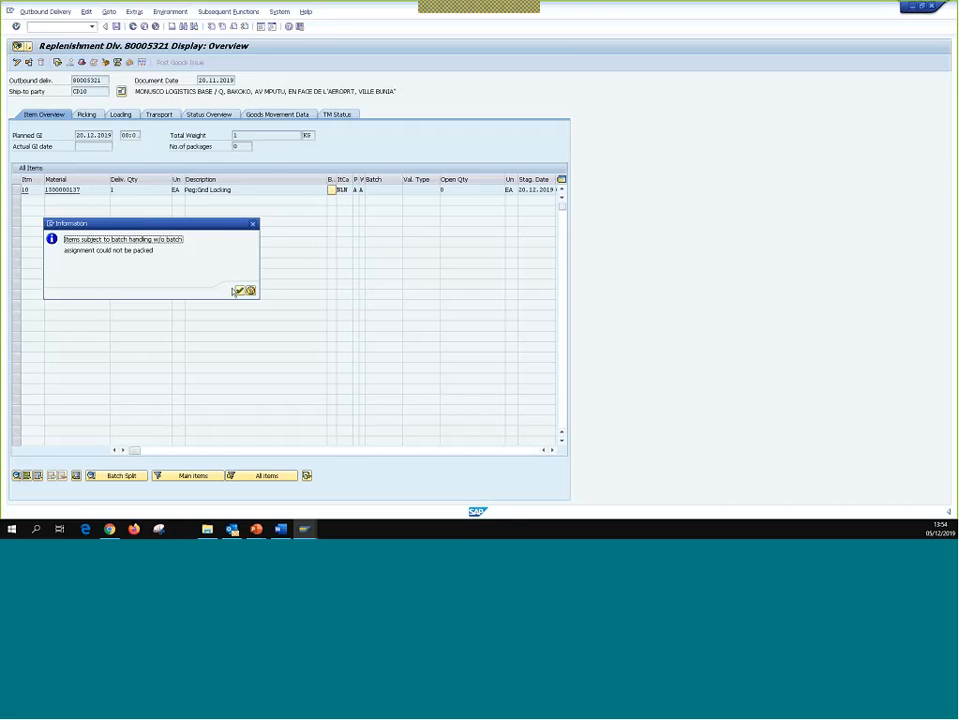
pyautogui.click(238, 291)
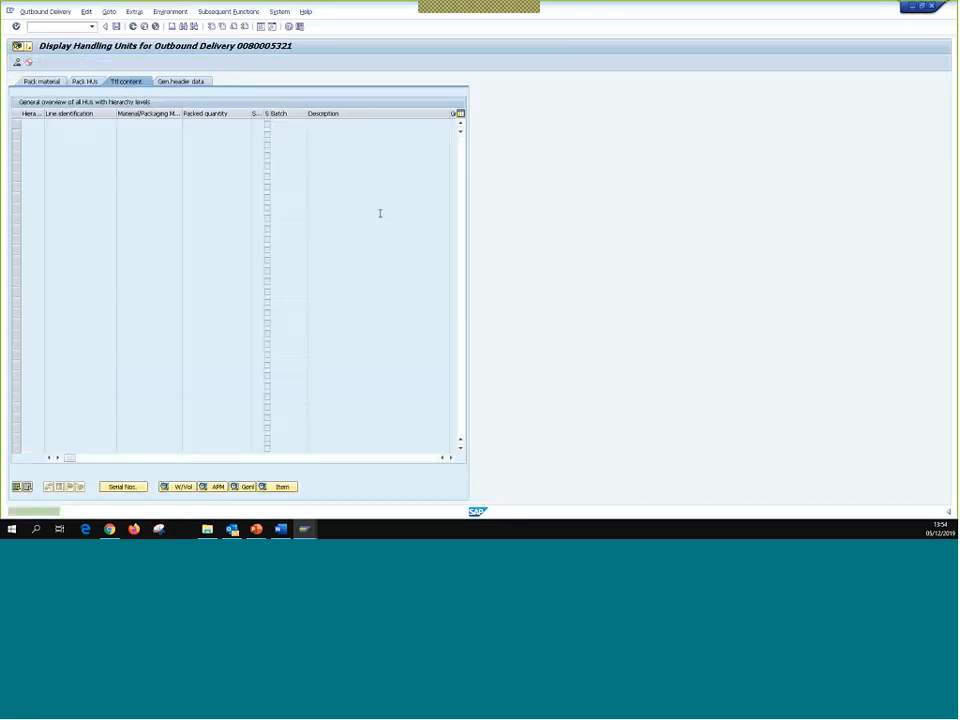
pyautogui.click(46, 83)
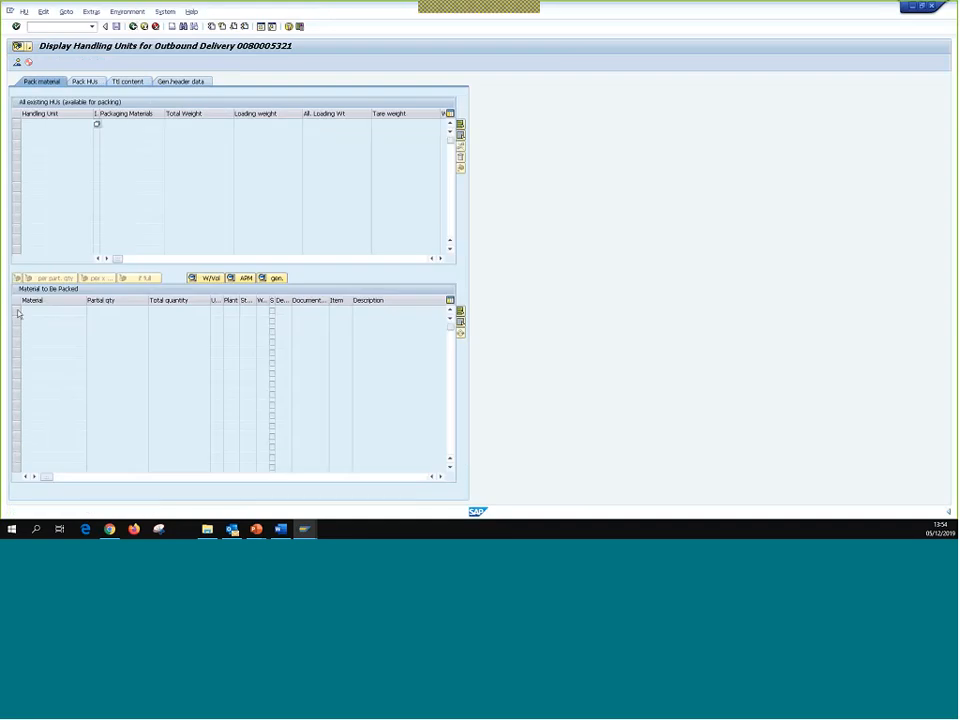
pyautogui.press('F3')
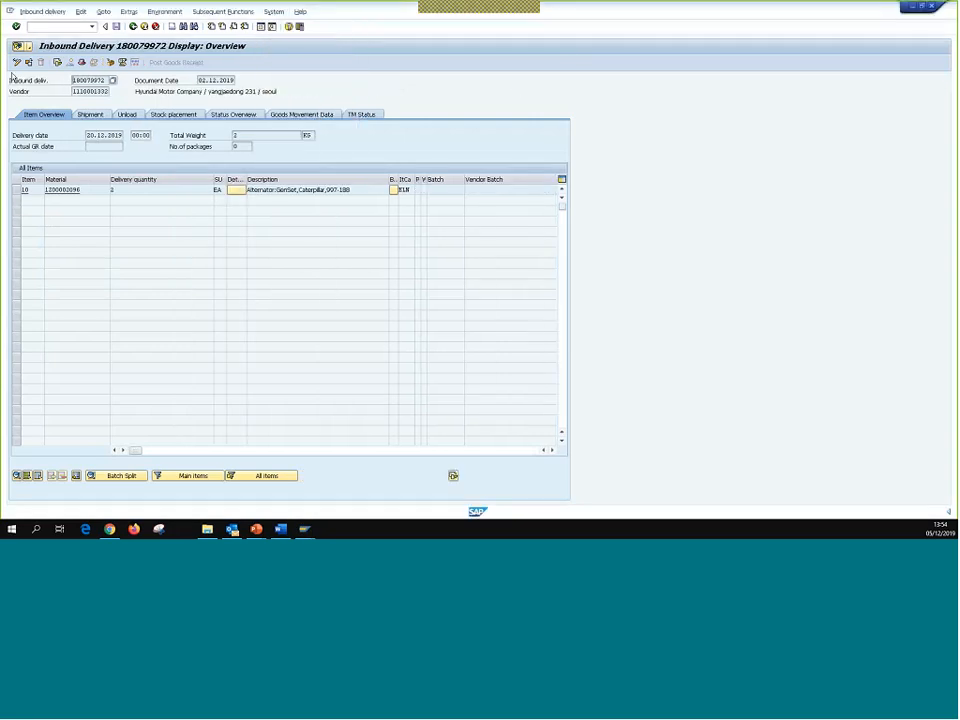
# - Switch the inbound delivery to change mode and open its handling unit processing
pyautogui.click(12, 74)
pyautogui.click(16, 63)
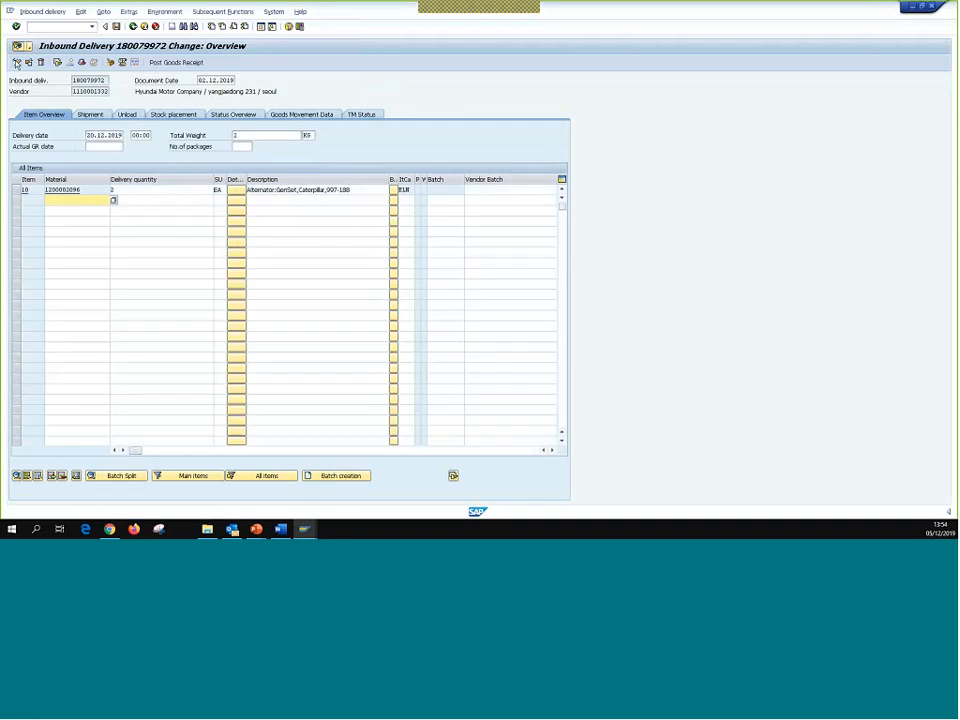
pyautogui.click(111, 63)
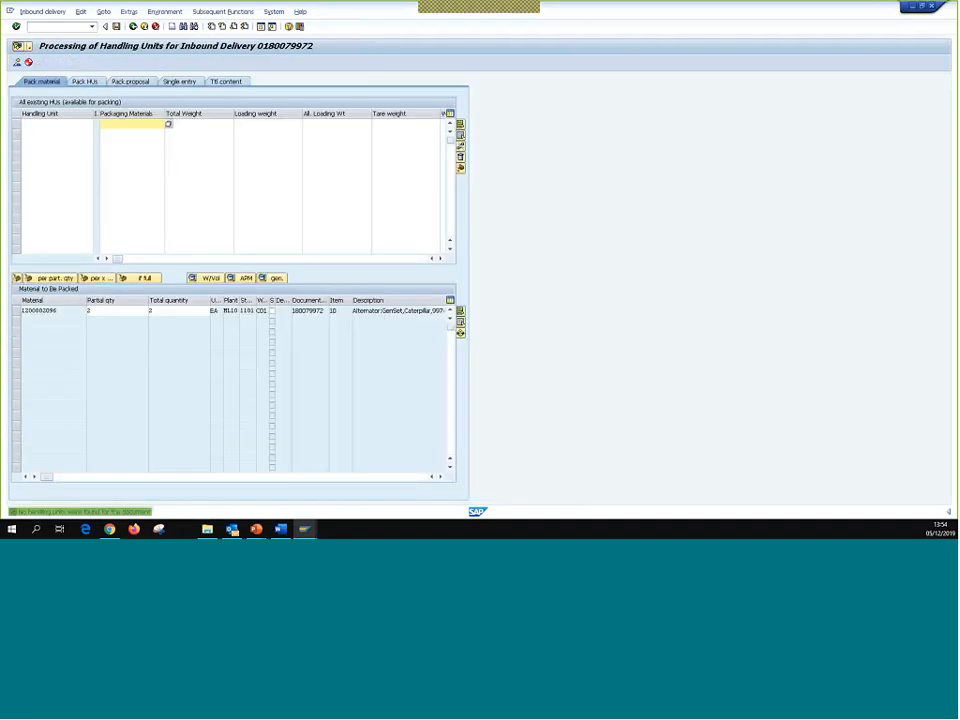
# - Start packing the alternator item without a target handling unit and have the system search for allowed packaging materials
pyautogui.click(16, 311)
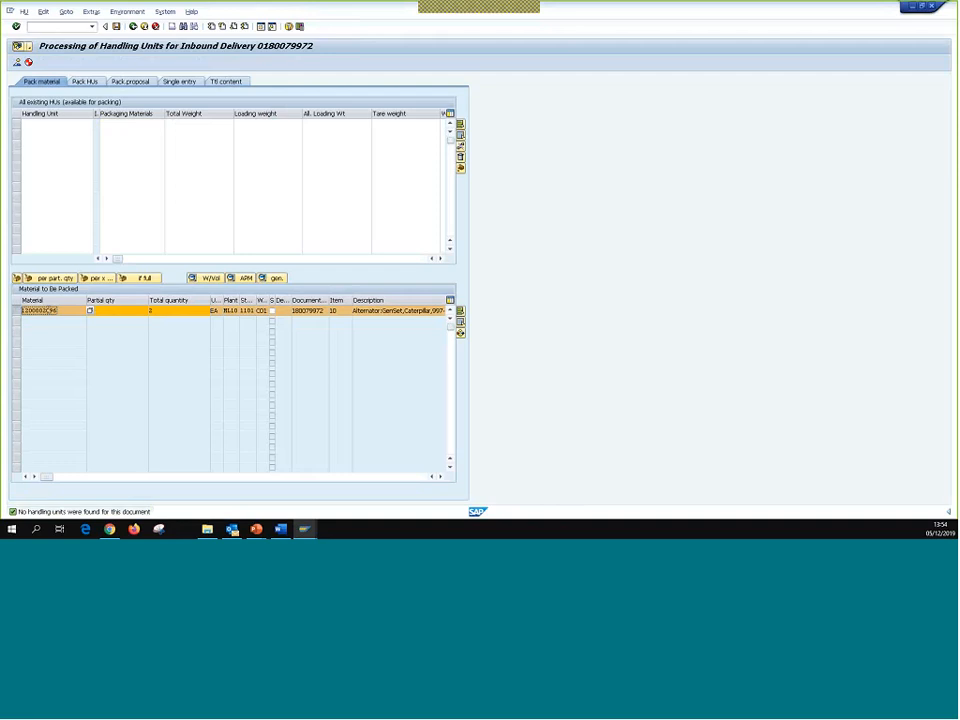
pyautogui.click(17, 280)
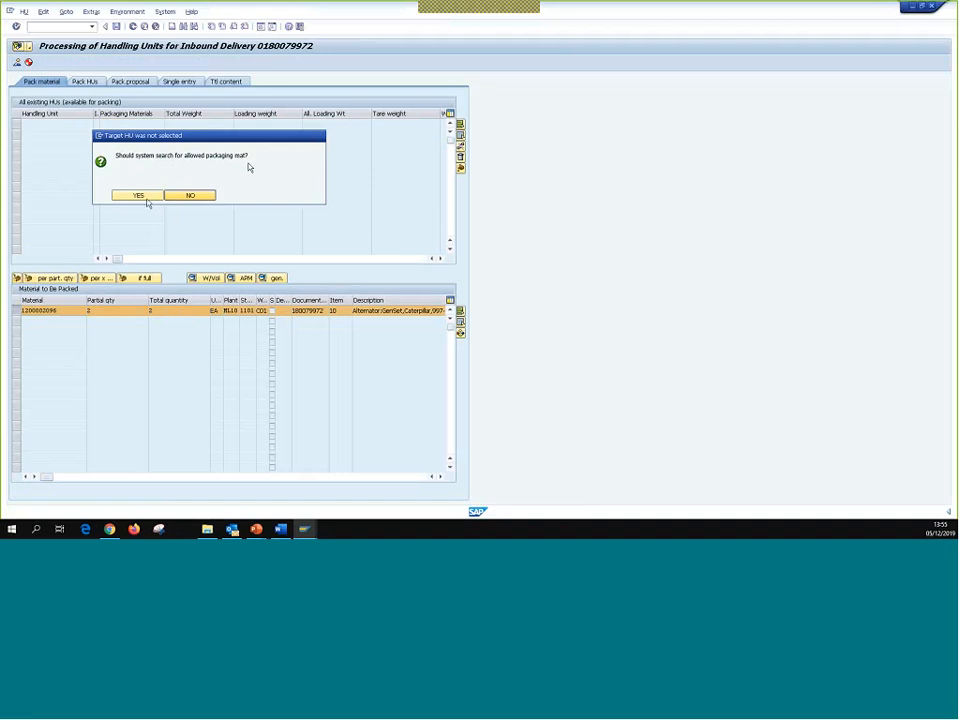
pyautogui.click(145, 197)
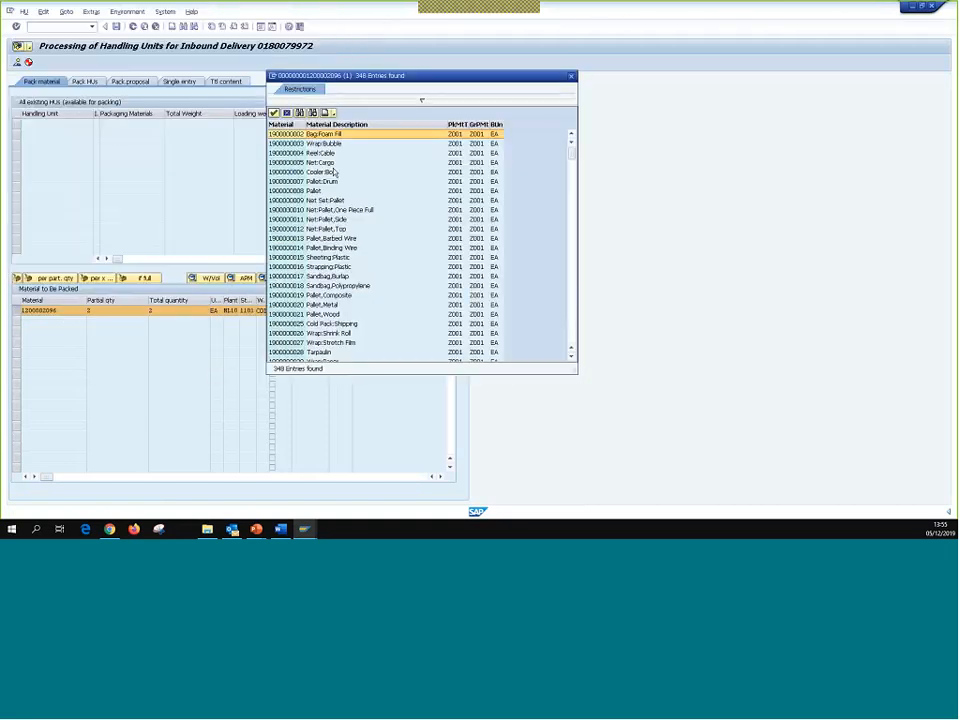
# - Look through the list of allowed packaging materials, including the pallets, cartons and shipping boxes
pyautogui.scroll(-3, 335, 173)
pyautogui.scroll(-10, 317, 225)
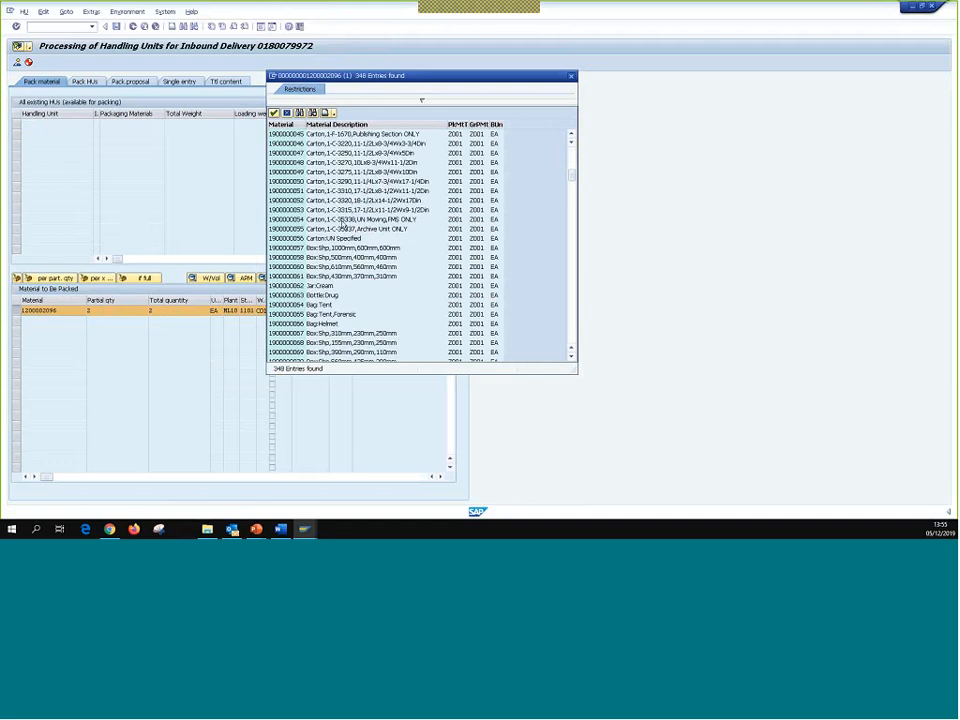
pyautogui.scroll(14, 342, 221)
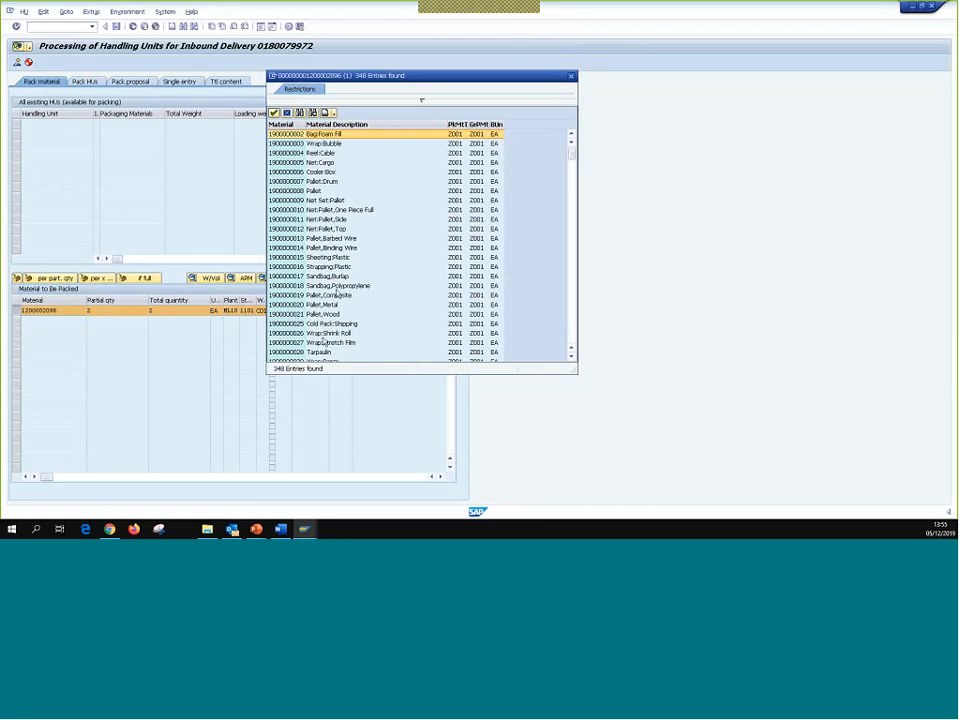
pyautogui.click(311, 190)
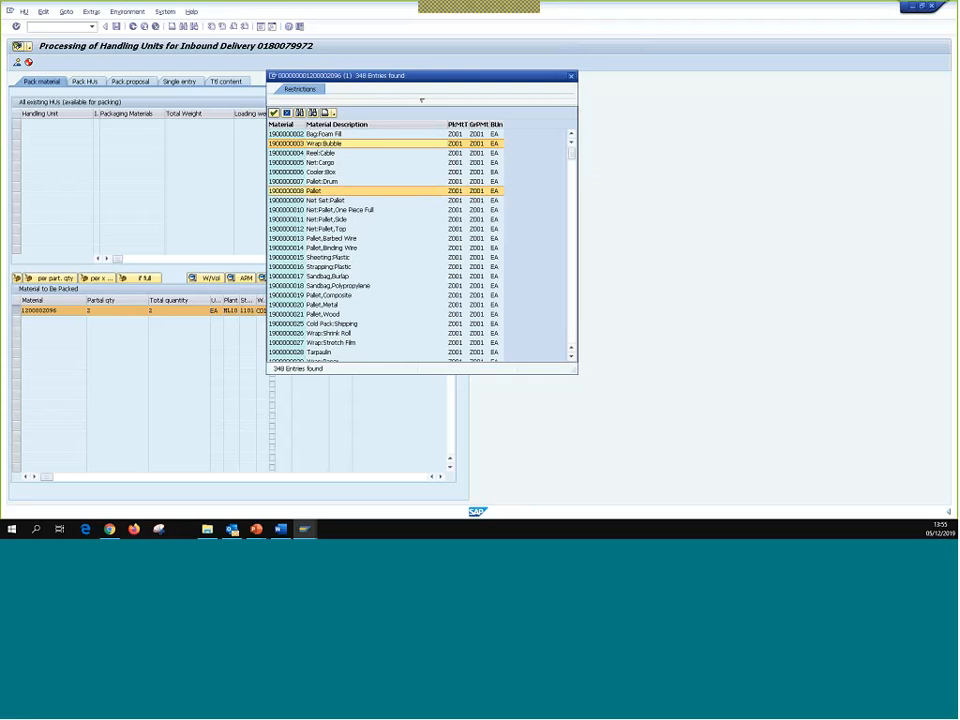
pyautogui.scroll(-9, 313, 245)
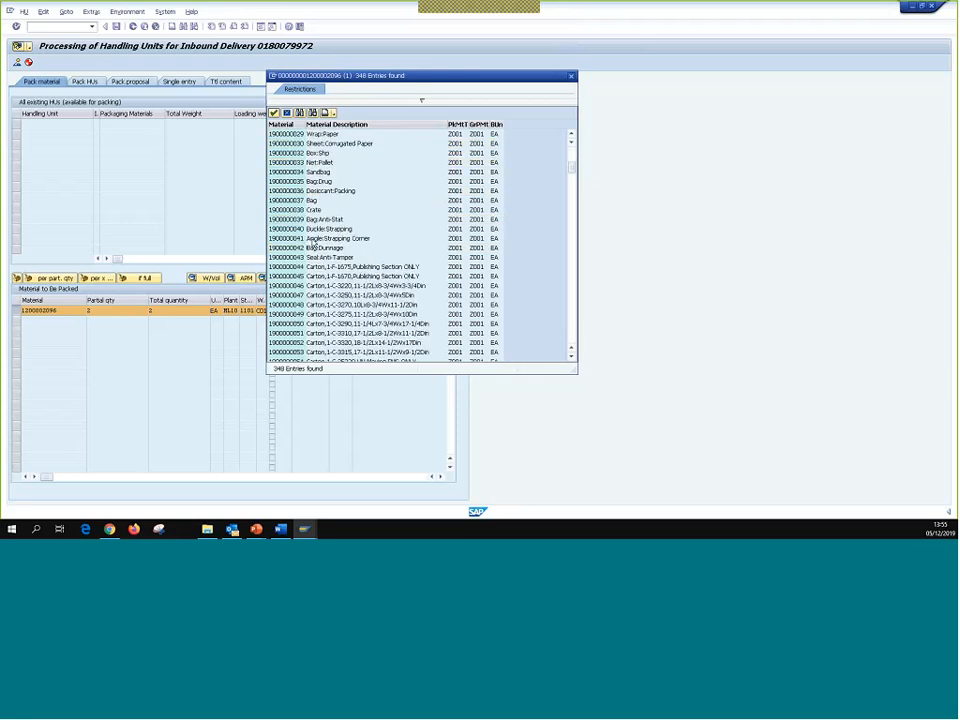
pyautogui.scroll(-4, 313, 245)
pyautogui.scroll(-8, 324, 259)
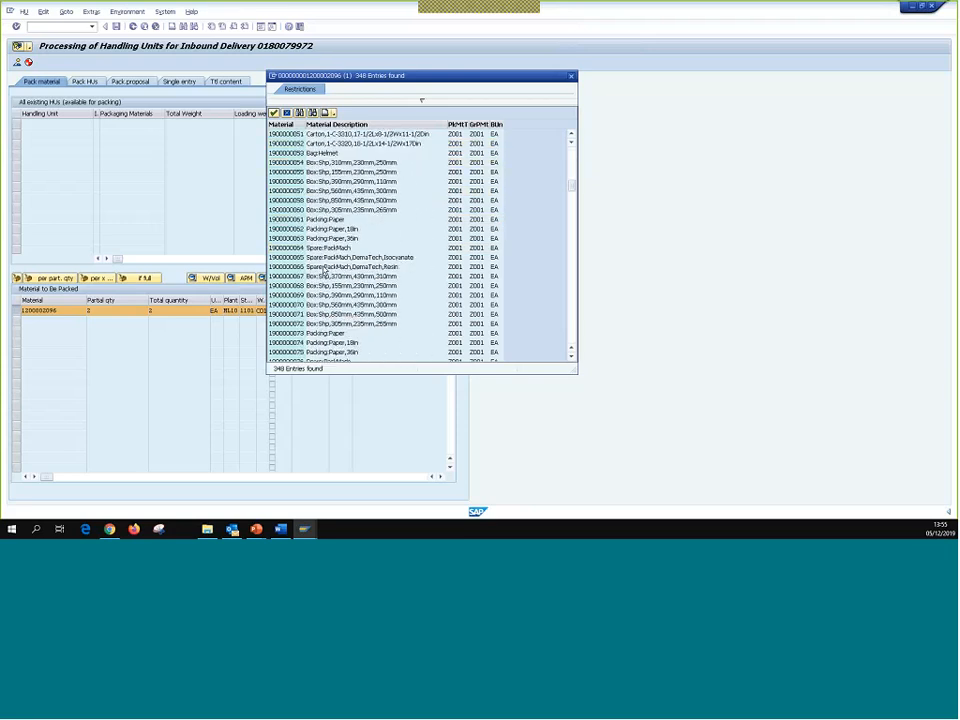
pyautogui.scroll(11, 340, 245)
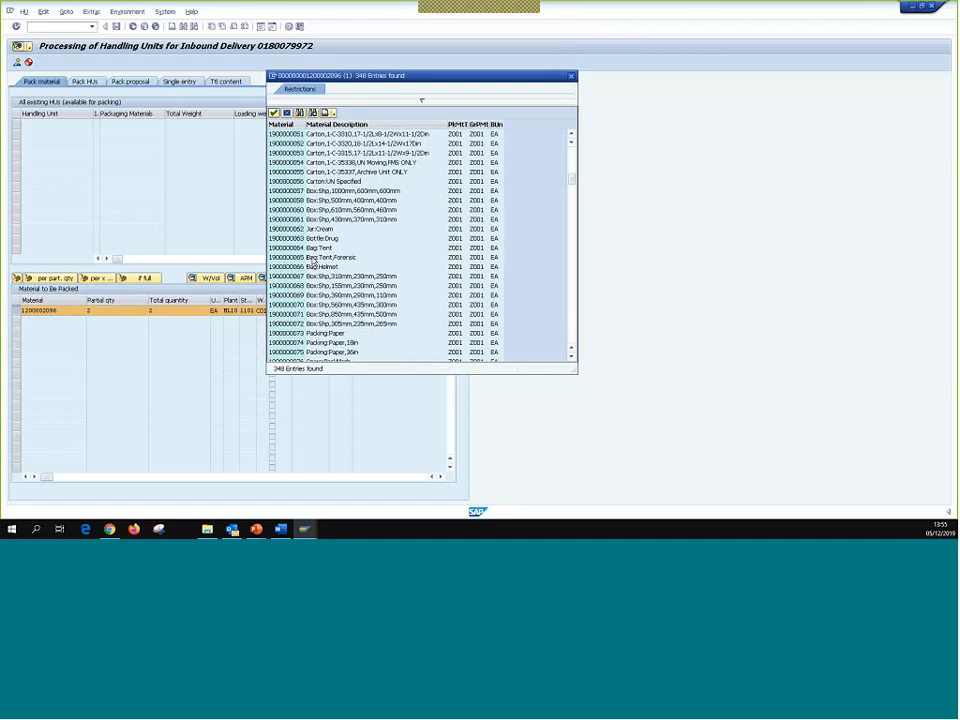
pyautogui.scroll(2, 313, 263)
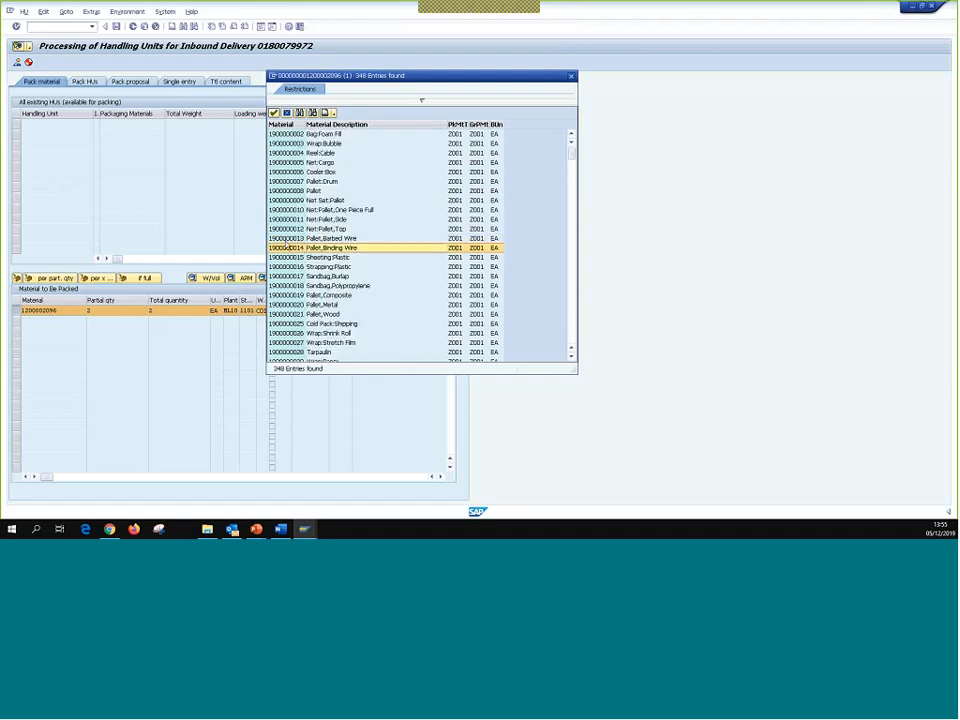
pyautogui.click(289, 191)
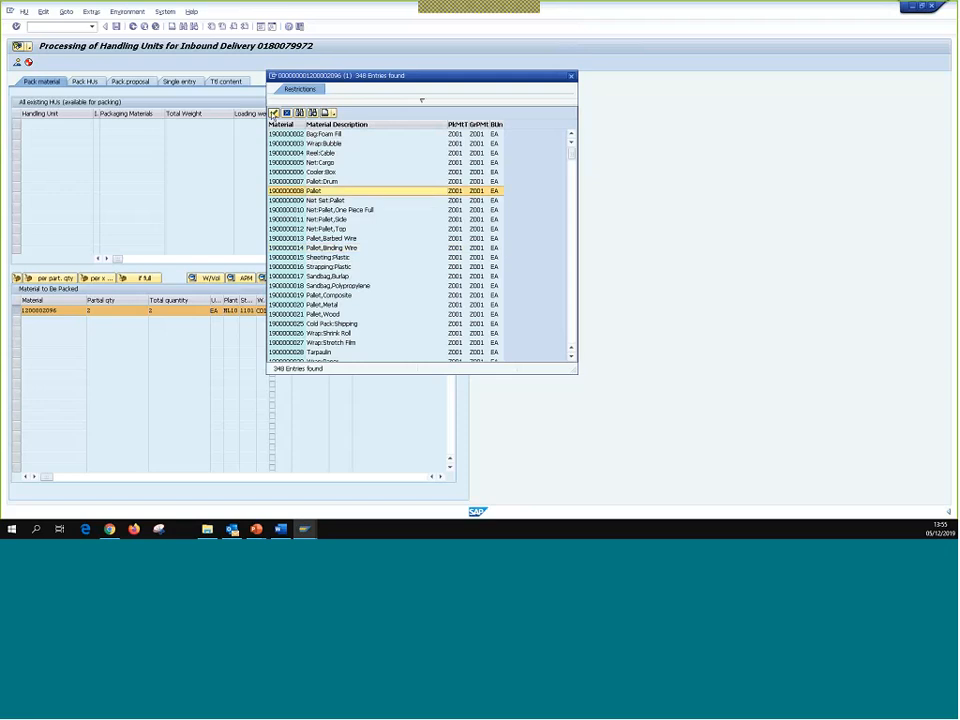
pyautogui.click(273, 113)
pyautogui.press('Return')
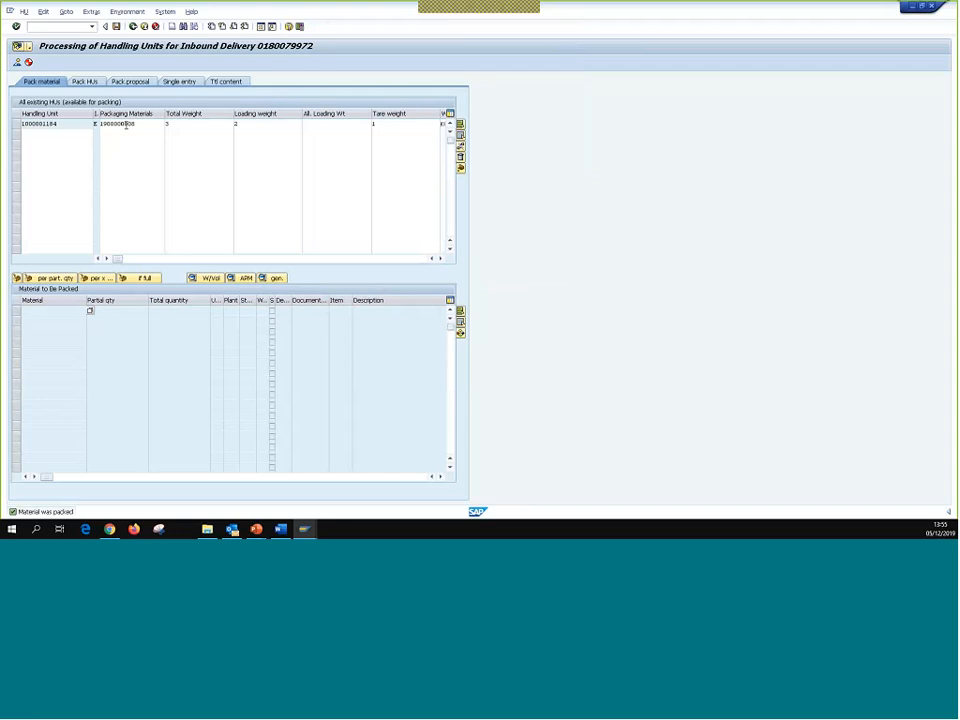
# - Open the detailed data of the new pallet handling unit and show its weight, volume and dimensions
pyautogui.click(45, 123)
pyautogui.doubleClick(42, 128)
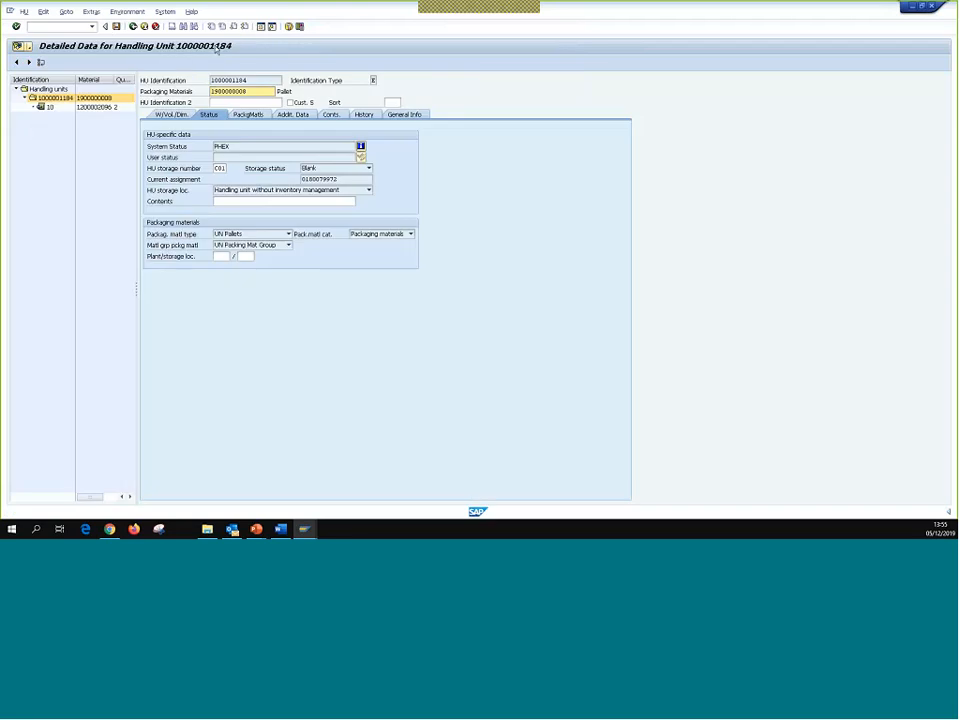
pyautogui.click(170, 115)
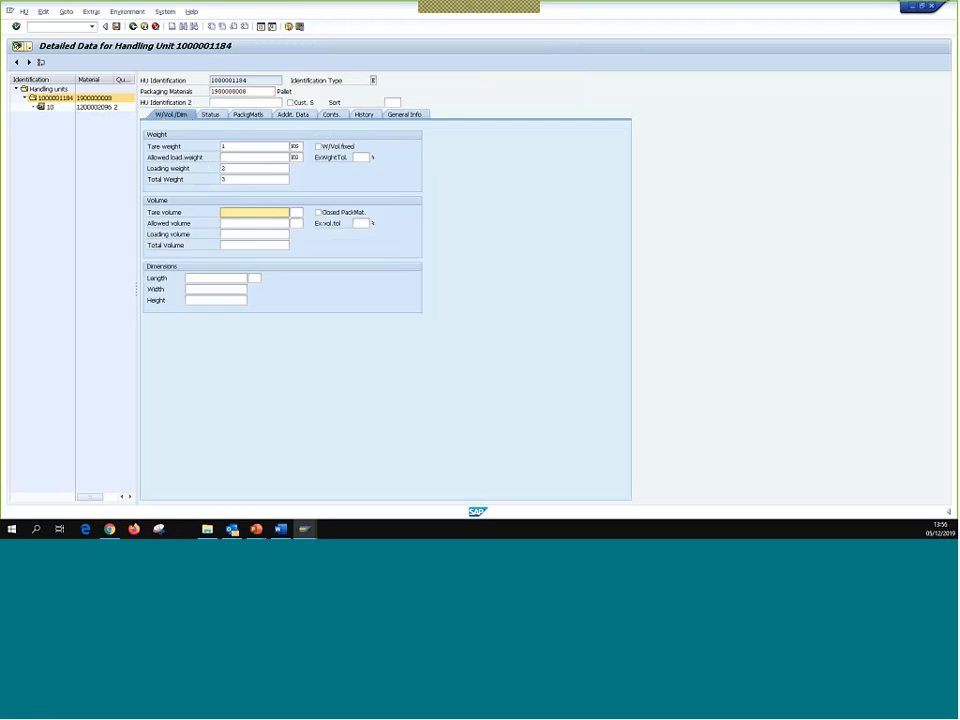
# - Set the handling unit's tare volume to 5 M3, allowed volume unit to M3, loading volume to 20.000 and total volume to 5
pyautogui.click(241, 213)
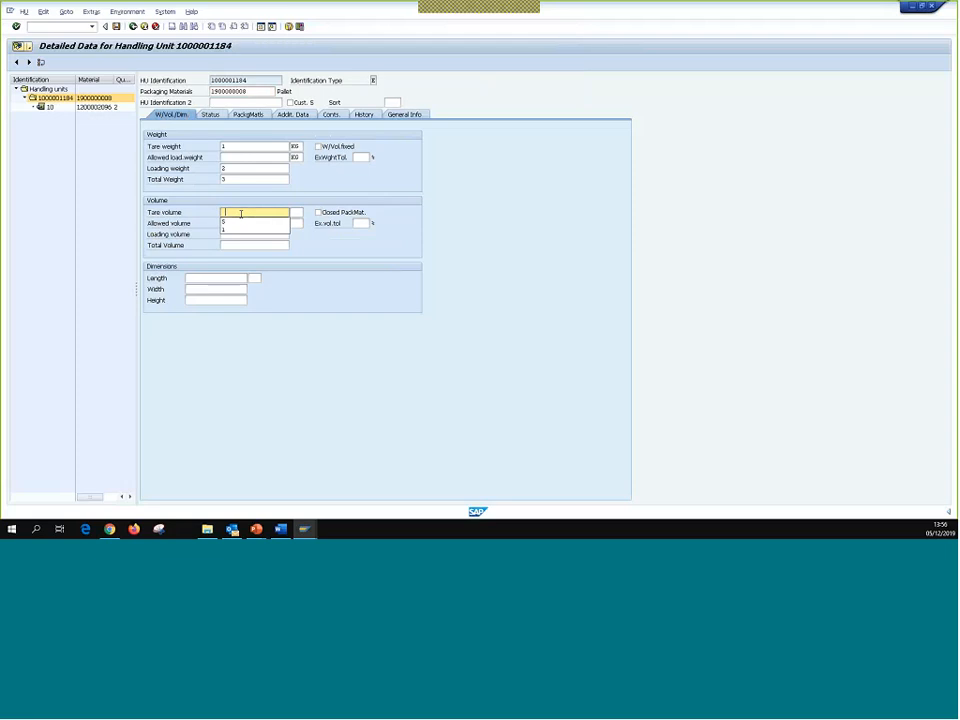
pyautogui.click(227, 222)
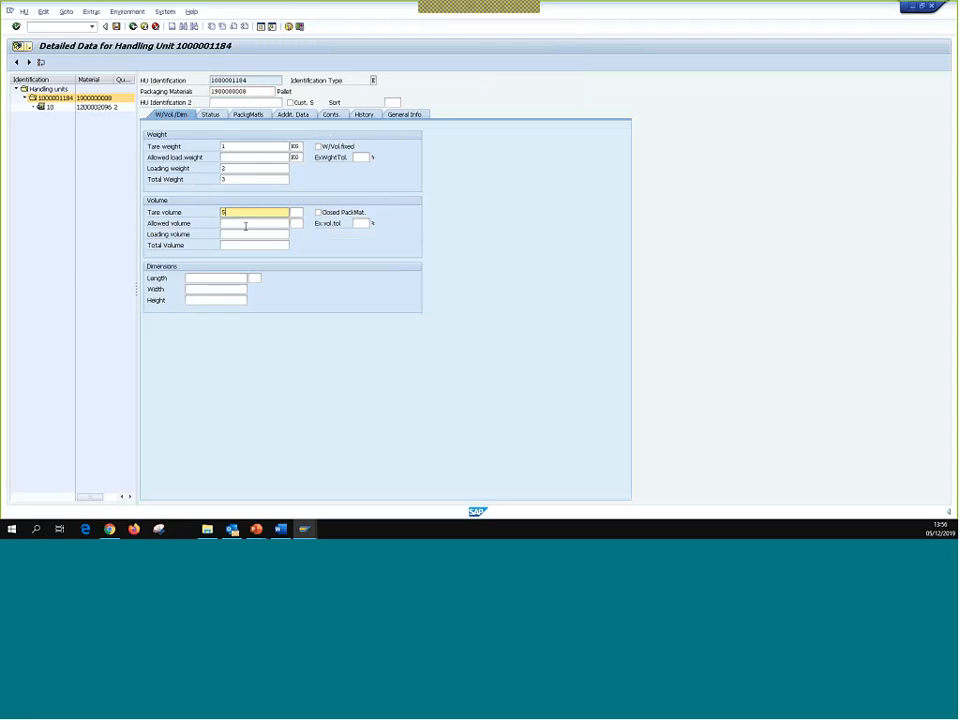
pyautogui.click(298, 212)
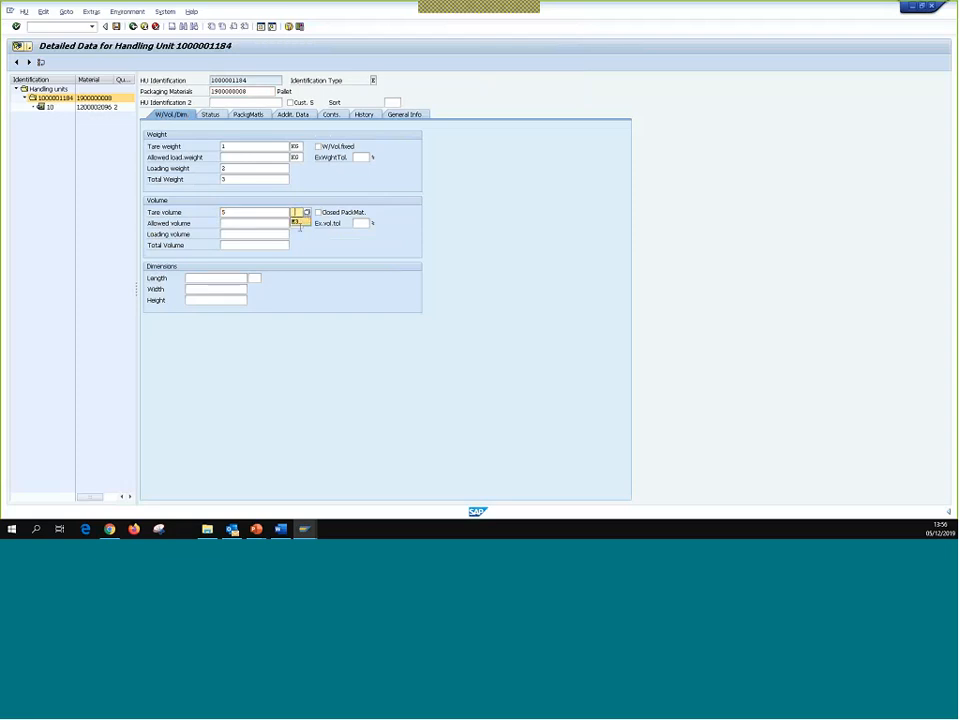
pyautogui.click(297, 222)
pyautogui.click(297, 223)
pyautogui.click(236, 226)
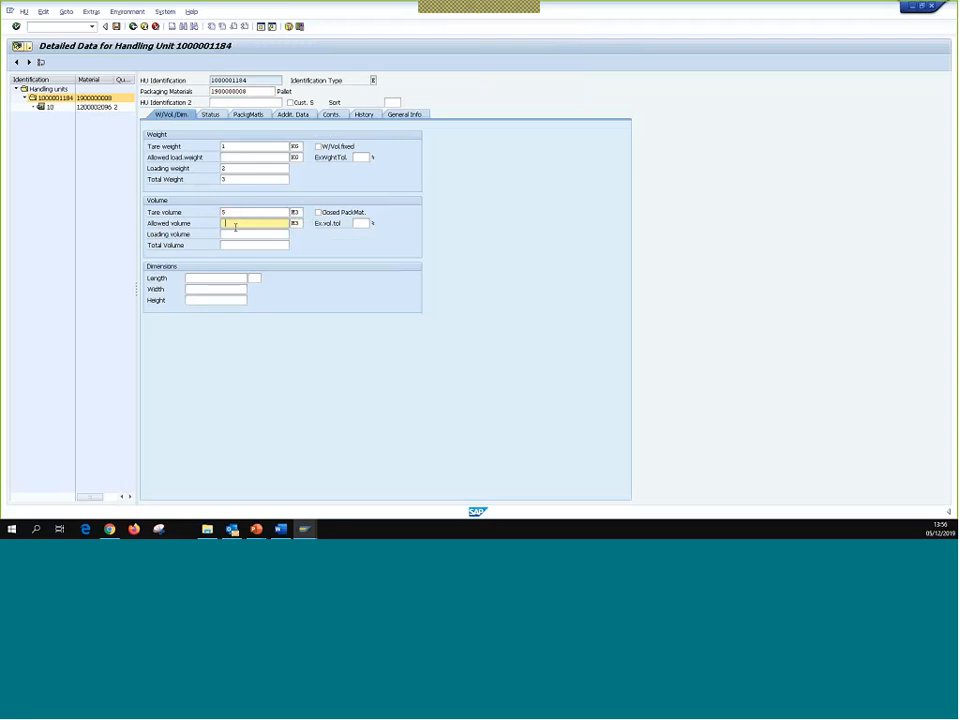
pyautogui.click(237, 234)
pyautogui.click(238, 246)
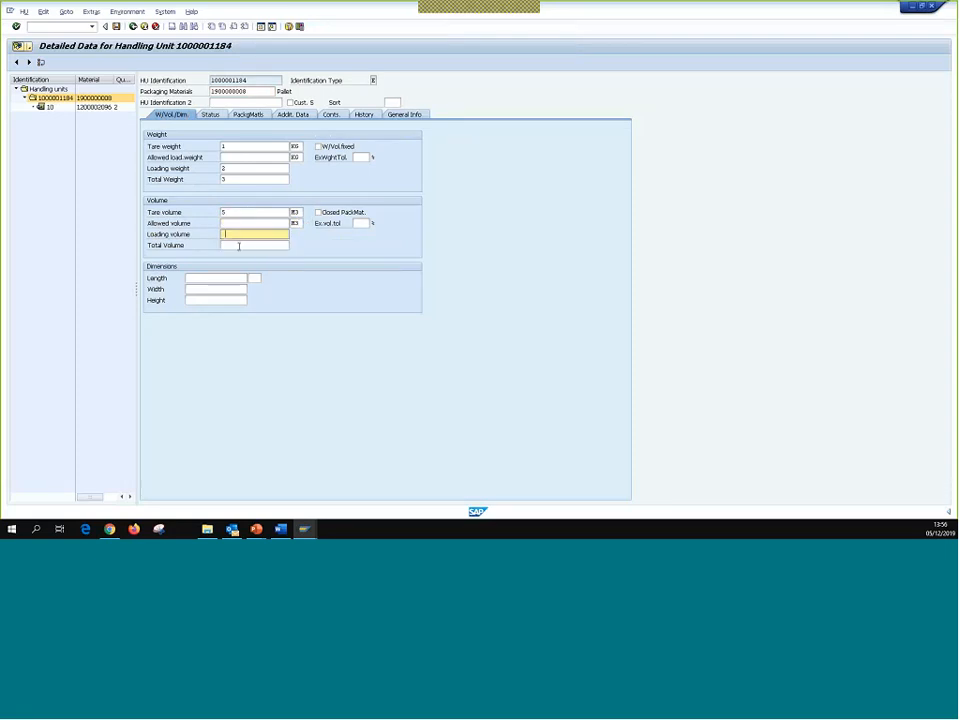
pyautogui.click(239, 246)
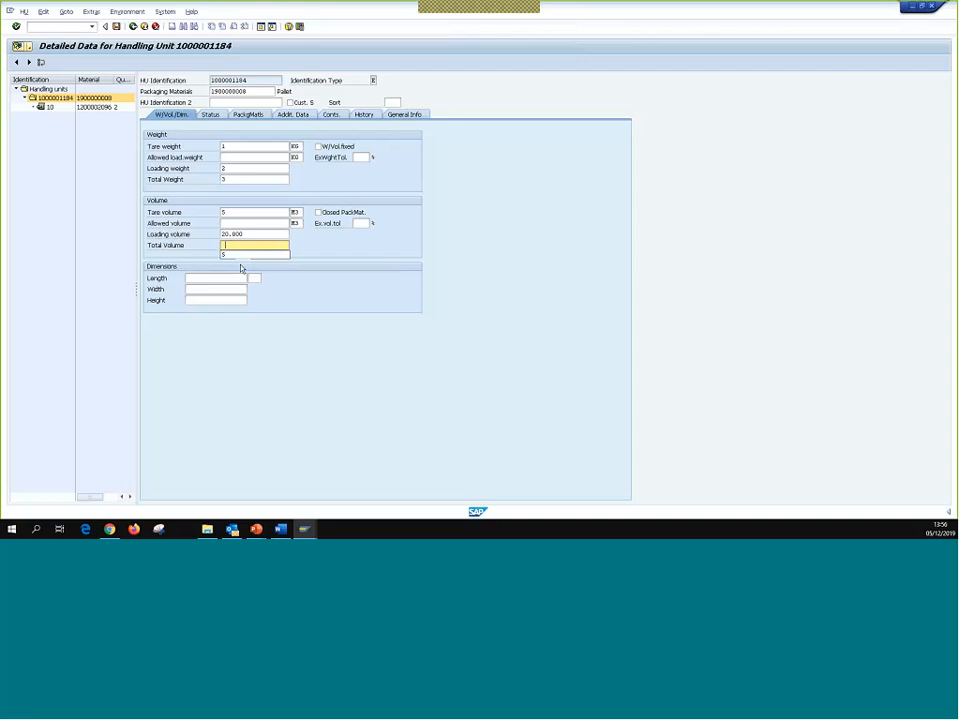
pyautogui.write('5')
# - Set the handling unit's length to 1.700 M, width to 1.220 and height to 1.350, and save the inbound delivery
pyautogui.click(232, 277)
pyautogui.click(225, 288)
pyautogui.click(220, 289)
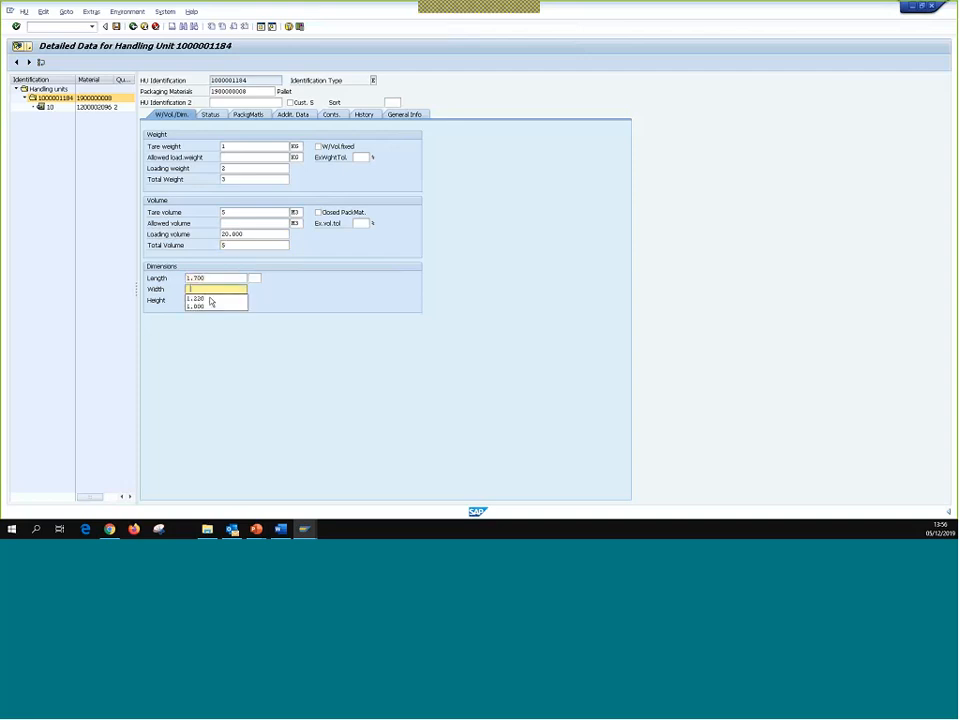
pyautogui.click(210, 299)
pyautogui.click(210, 300)
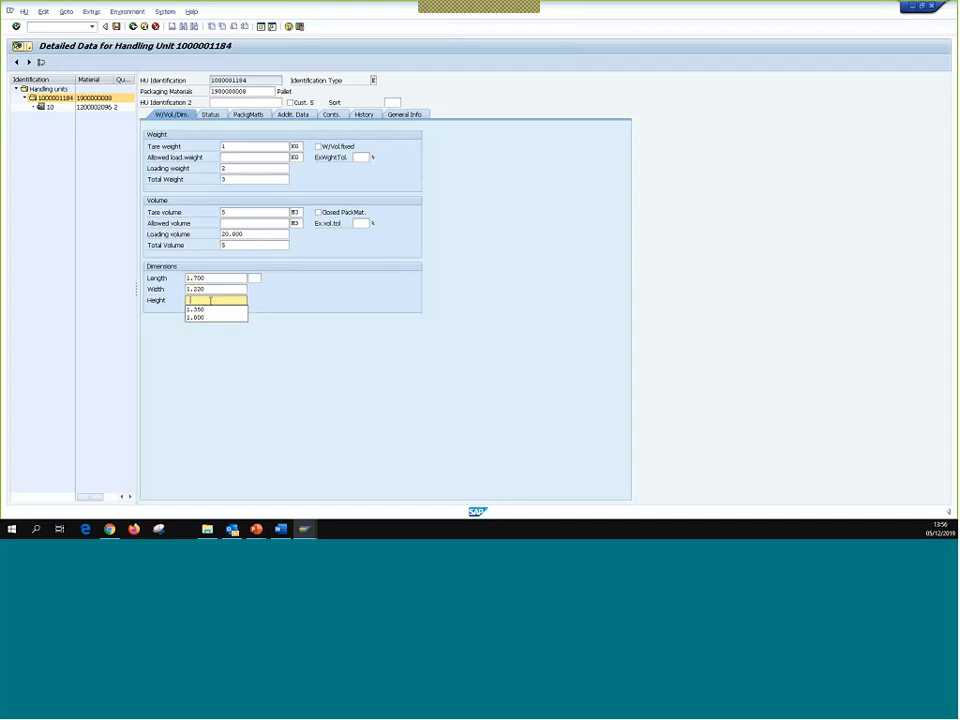
pyautogui.click(210, 309)
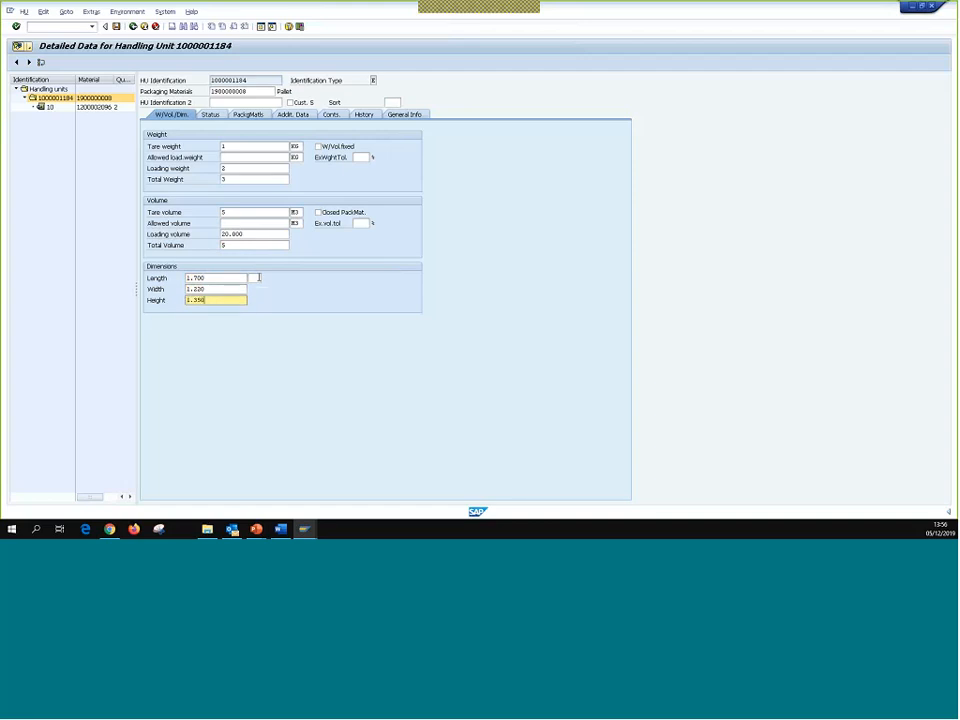
pyautogui.click(256, 277)
pyautogui.click(258, 289)
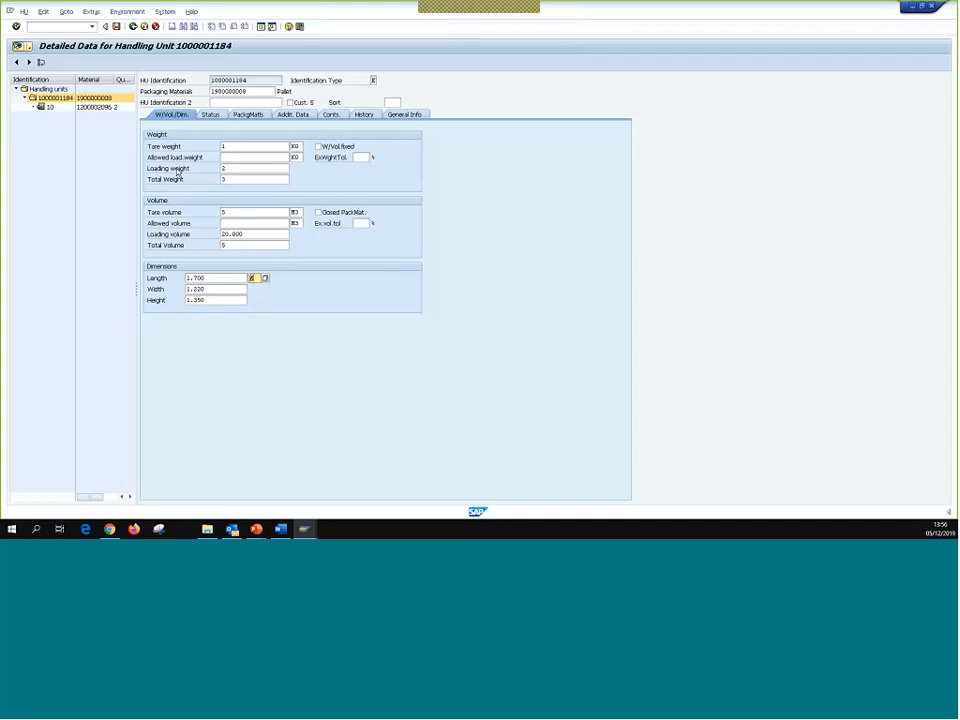
pyautogui.press('Return')
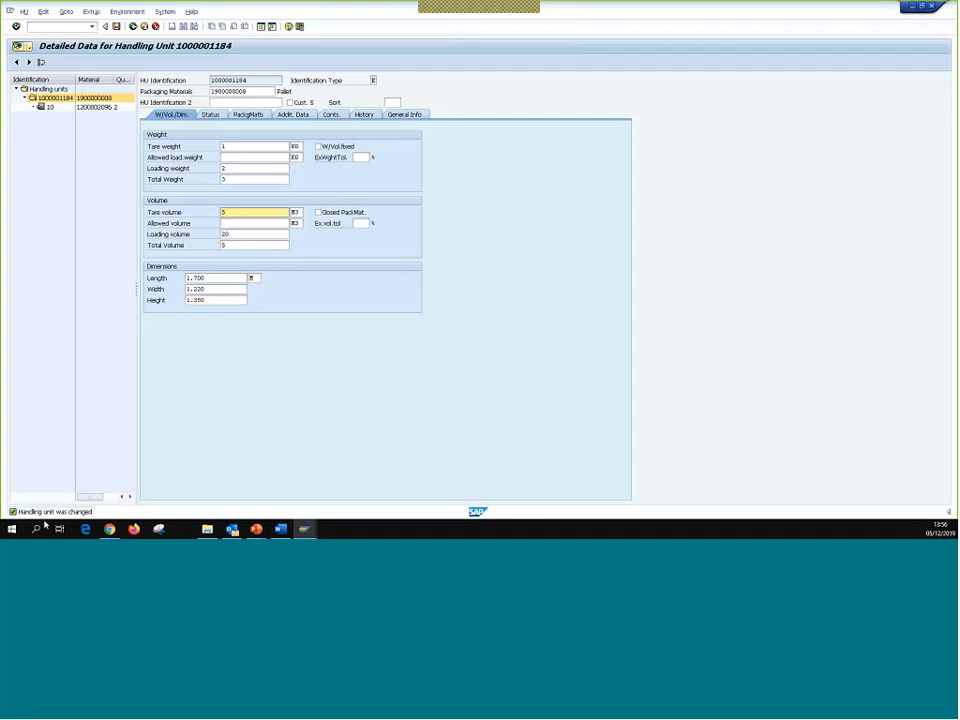
pyautogui.click(117, 27)
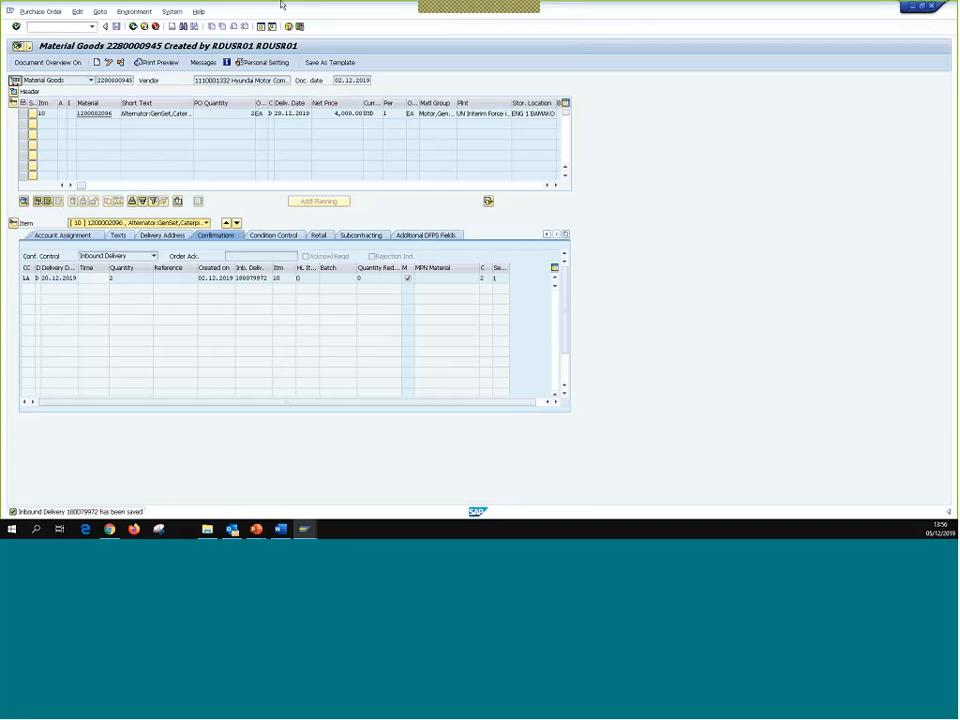
# - Reopen the inbound delivery from the purchase order confirmations, check its packed handling units, and return to the item overview
pyautogui.click(262, 279)
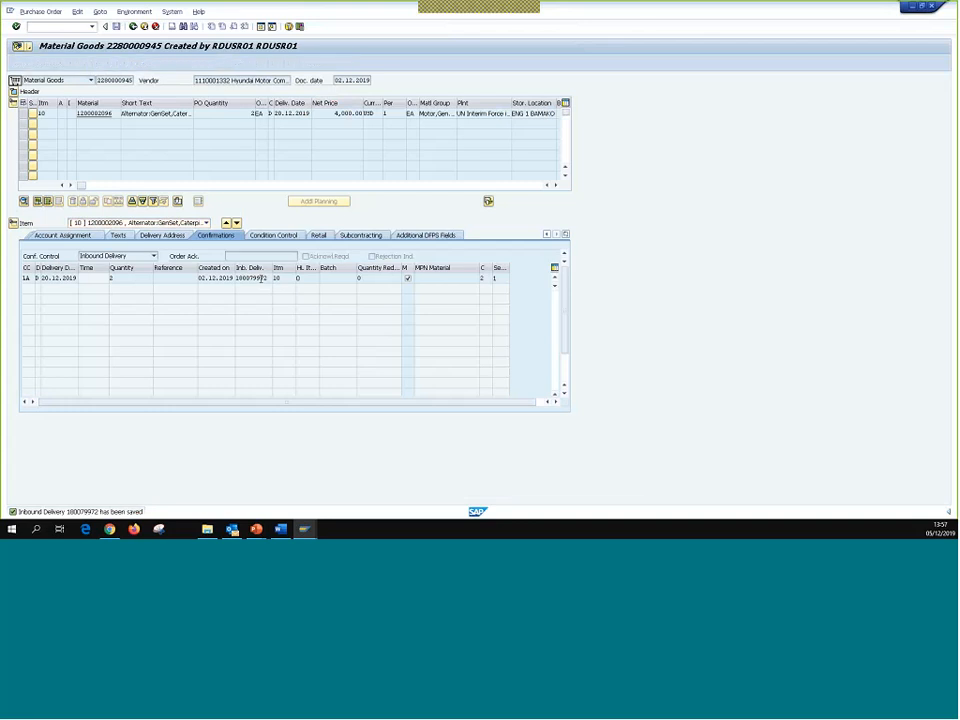
pyautogui.doubleClick(262, 279)
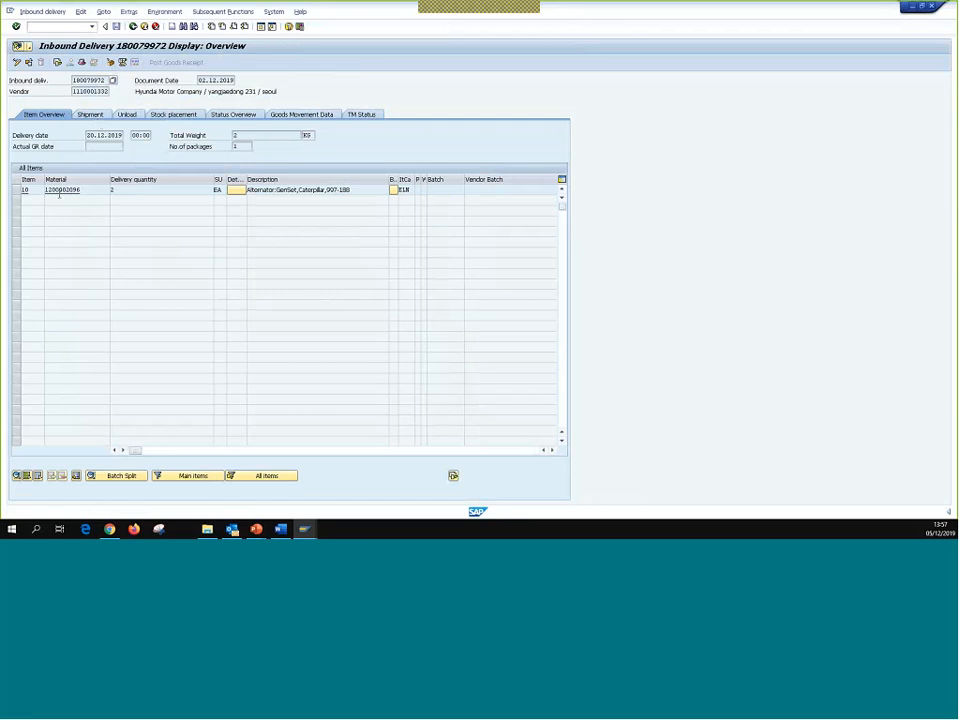
pyautogui.click(16, 190)
pyautogui.click(120, 64)
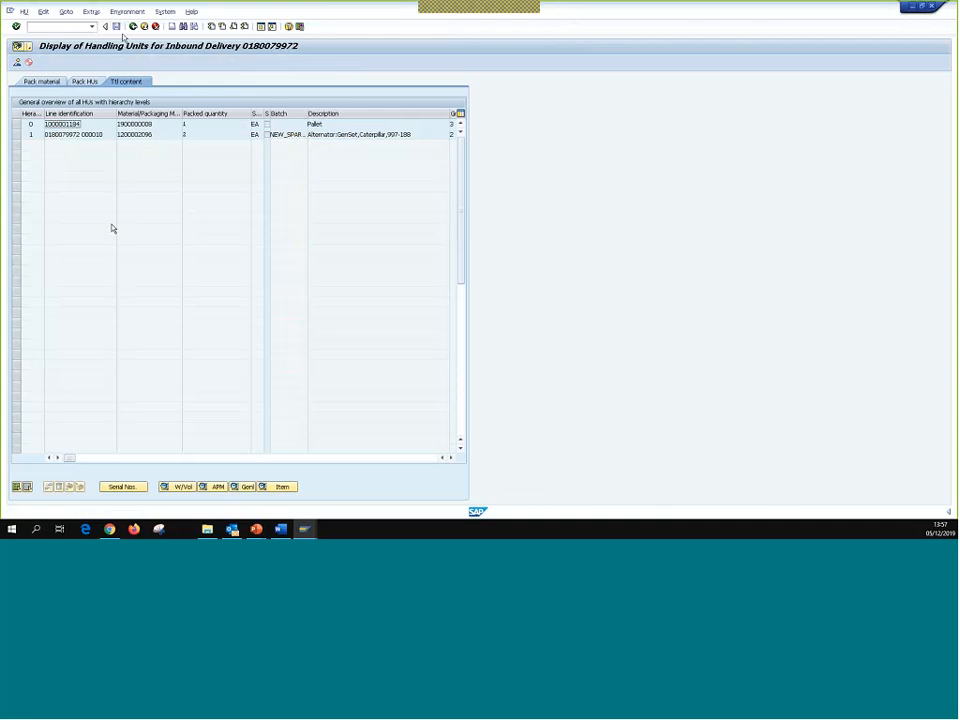
pyautogui.click(133, 28)
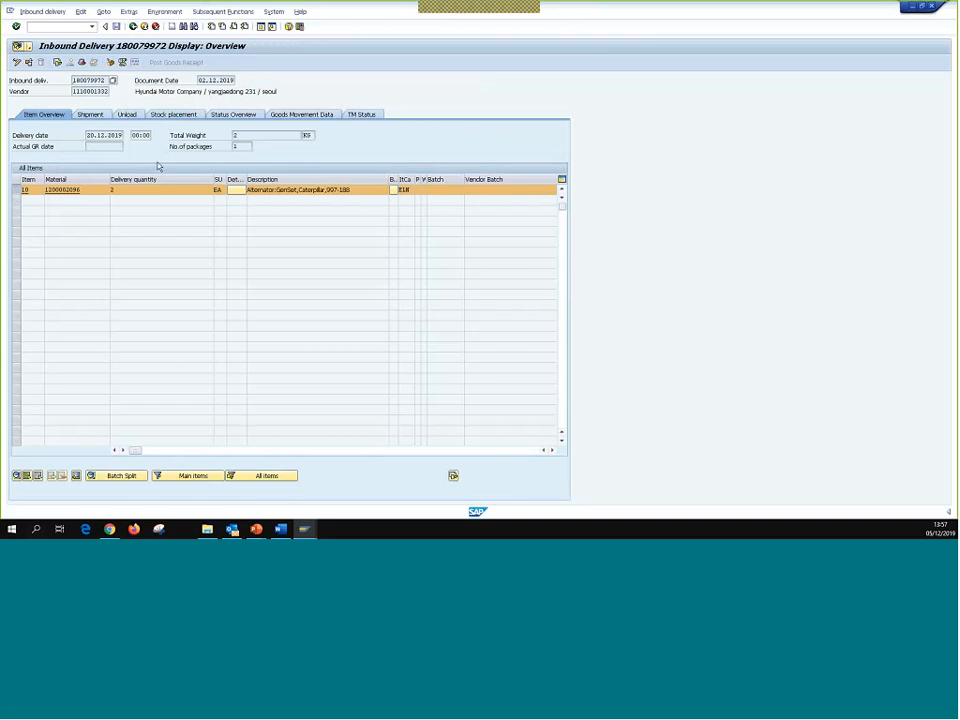
# - Display the TM document flow for the inbound delivery's header and examine it in the packing view
pyautogui.click(362, 115)
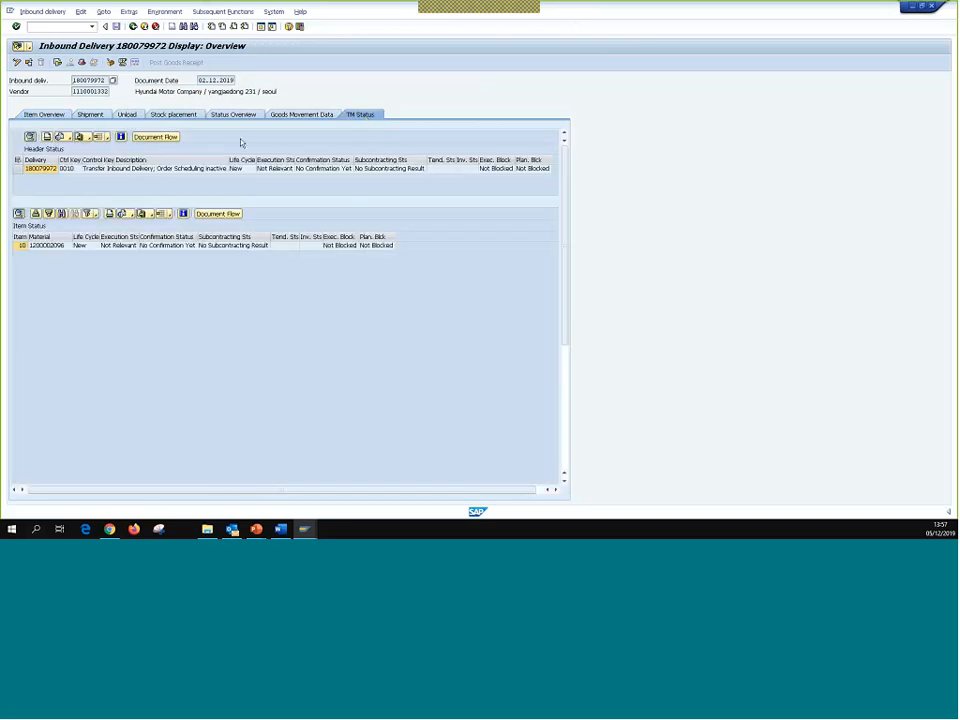
pyautogui.click(18, 169)
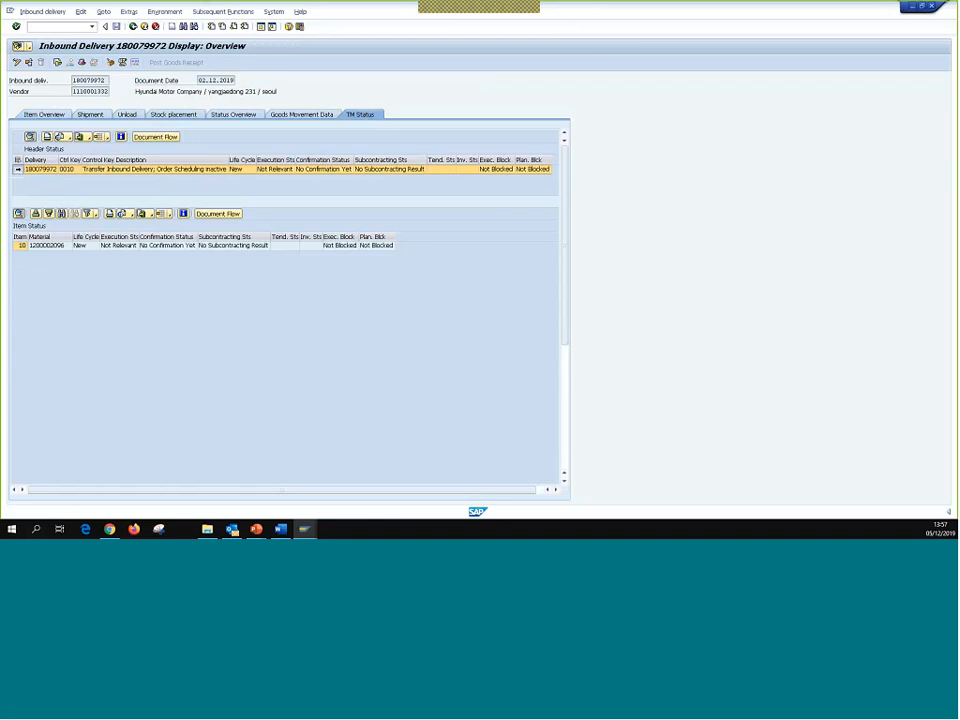
pyautogui.click(157, 138)
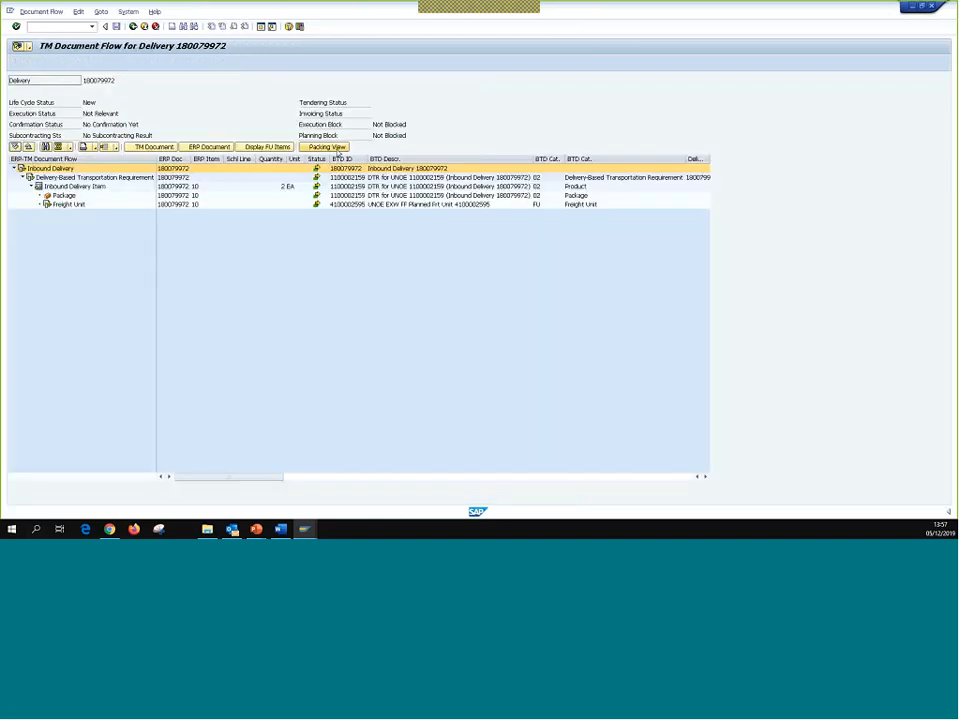
pyautogui.click(336, 148)
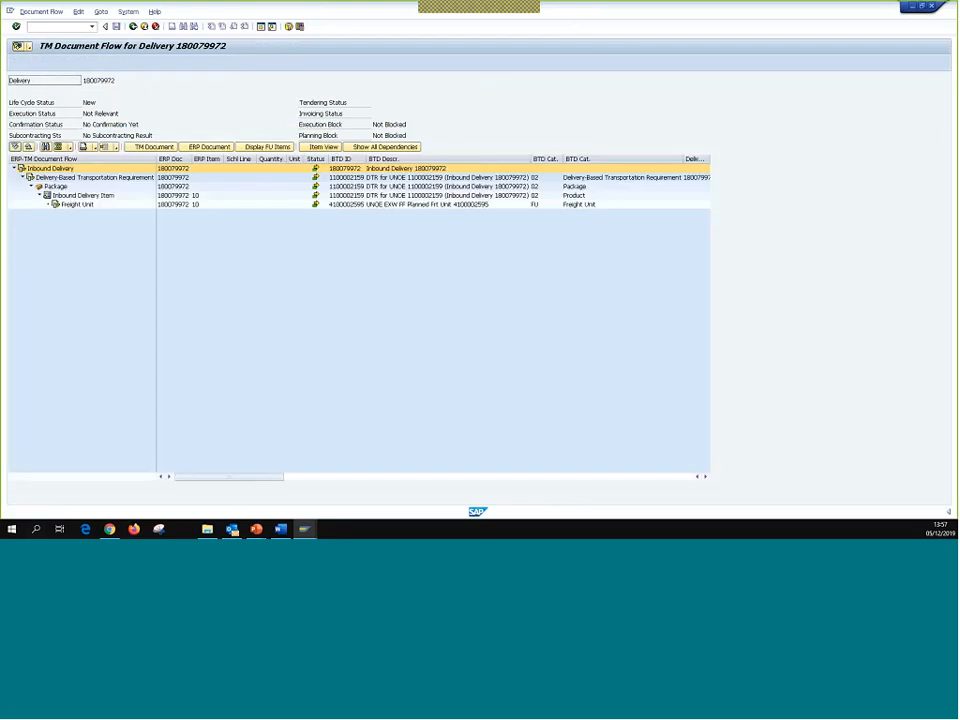
pyautogui.moveTo(255, 477)
pyautogui.mouseDown()
pyautogui.moveTo(664, 493)
pyautogui.moveTo(261, 485)
pyautogui.mouseUp()
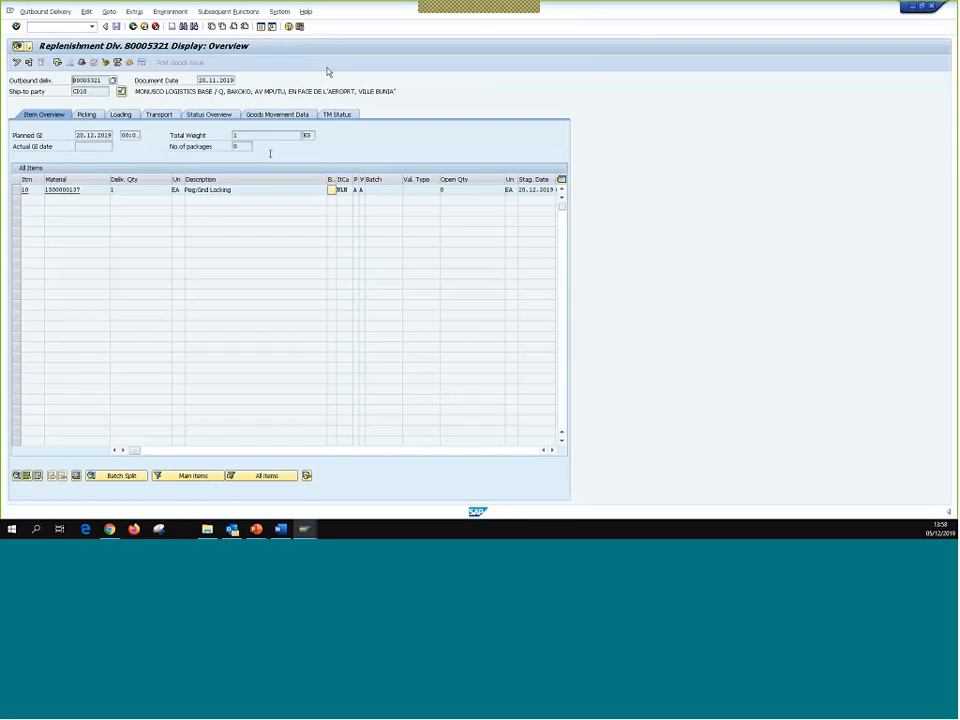
# - Switch the replenishment outbound delivery to change mode, check its handling unit packing screen, and return to the item overview
pyautogui.click(14, 63)
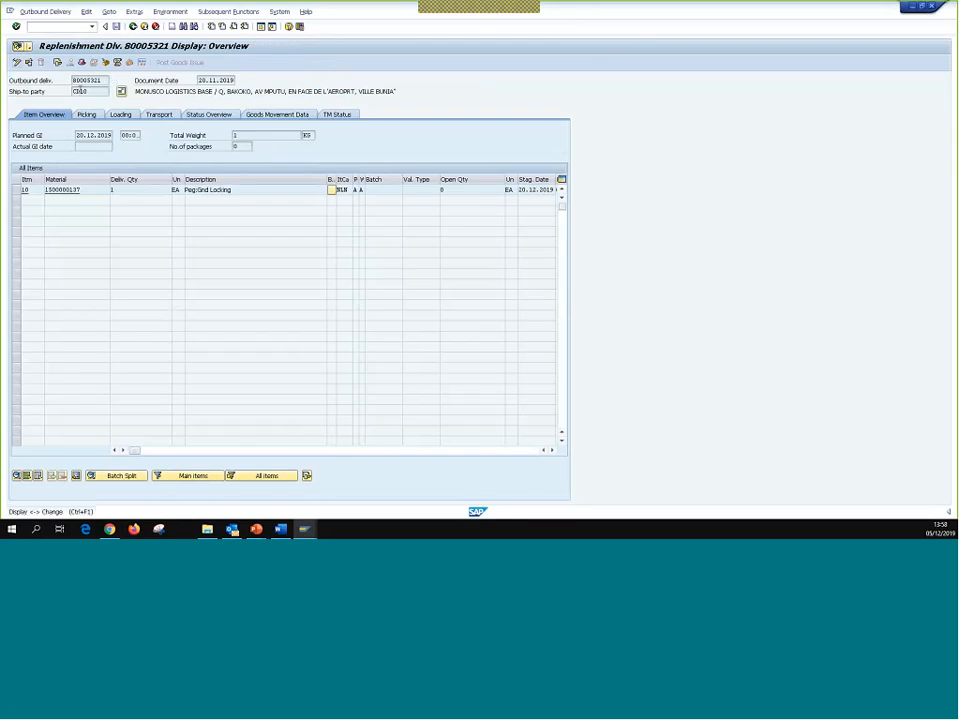
pyautogui.click(106, 63)
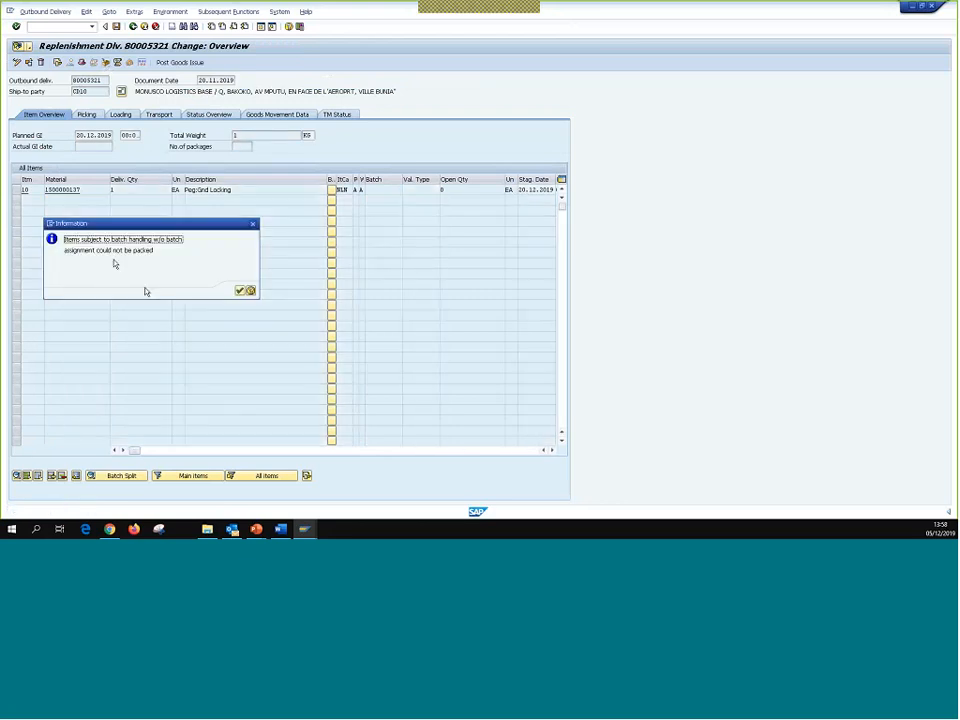
pyautogui.click(240, 291)
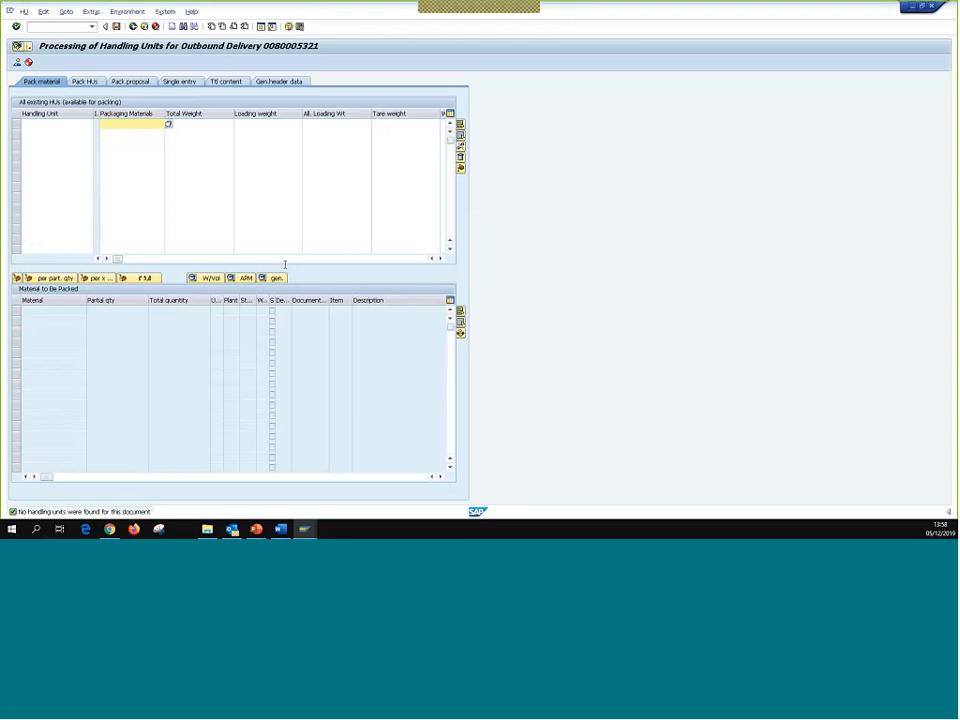
pyautogui.click(133, 26)
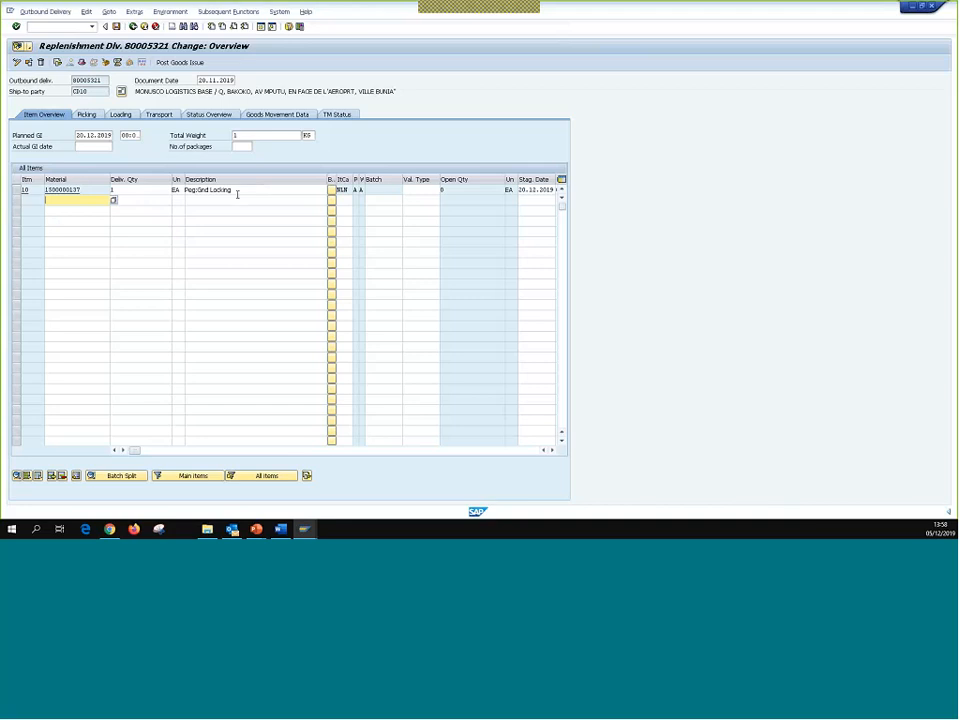
# - Try to look up a batch for the Peg:Gnd Locking item using class SEARCH_CLASS of class type 023
pyautogui.click(410, 190)
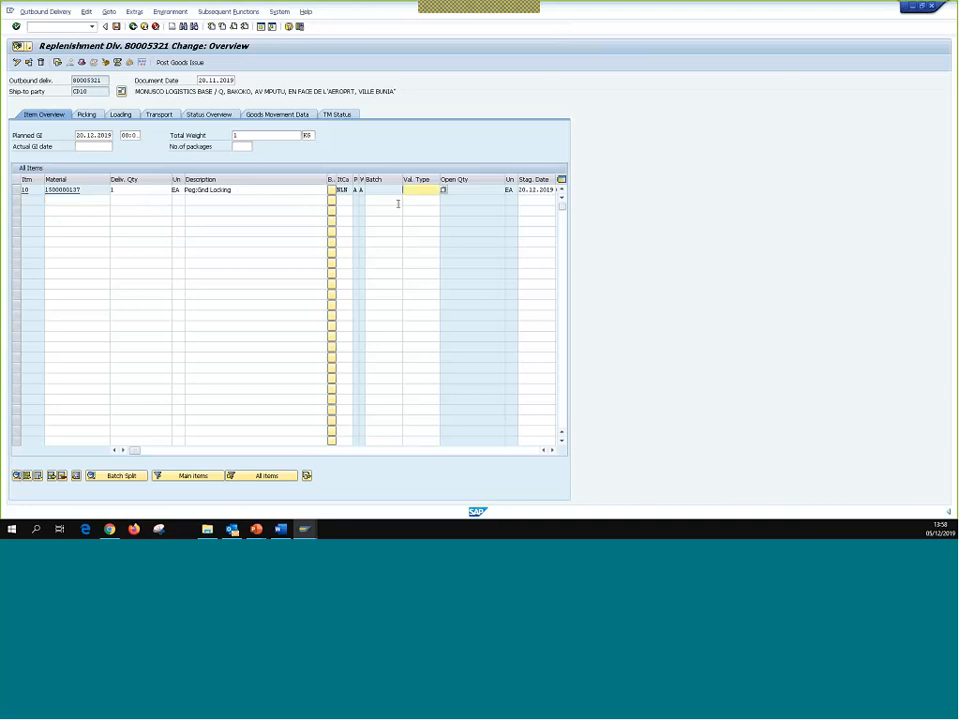
pyautogui.press('Return')
pyautogui.click(16, 62)
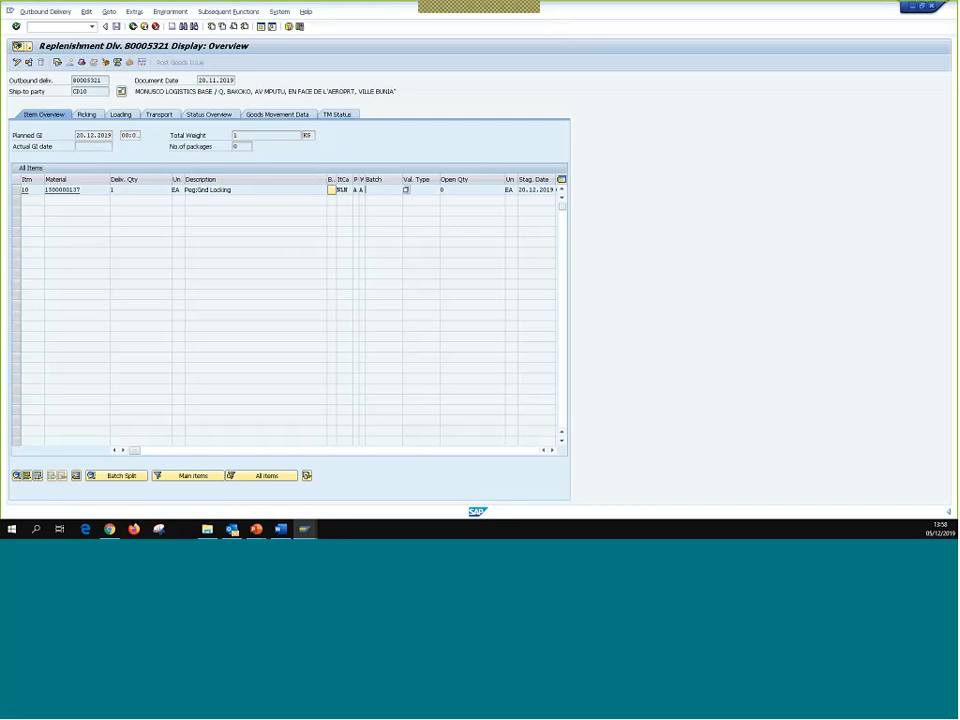
pyautogui.click(16, 63)
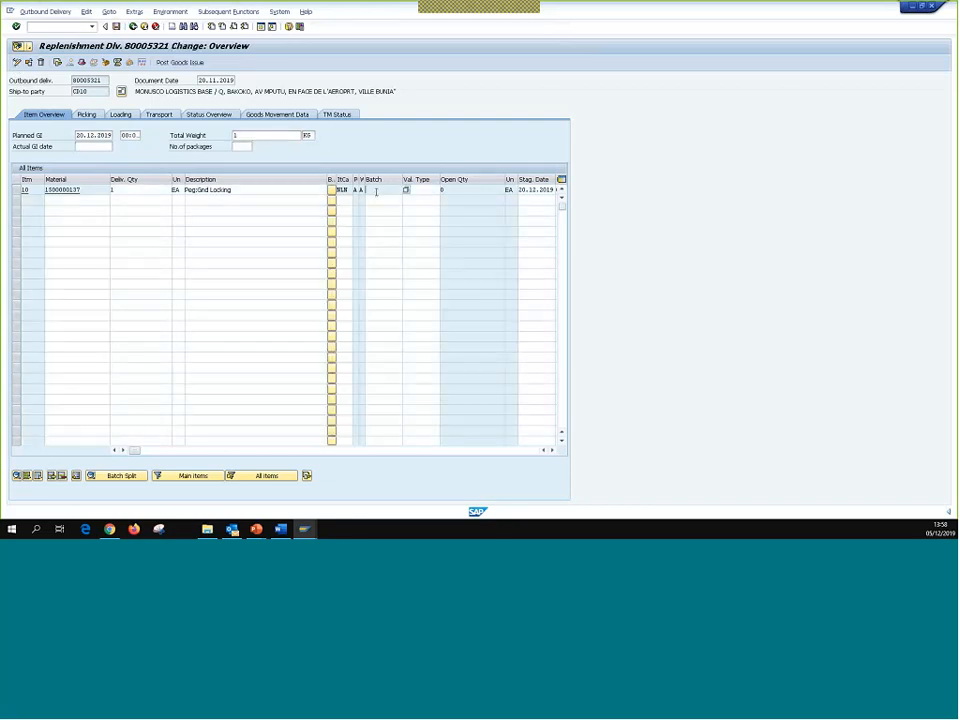
pyautogui.click(406, 190)
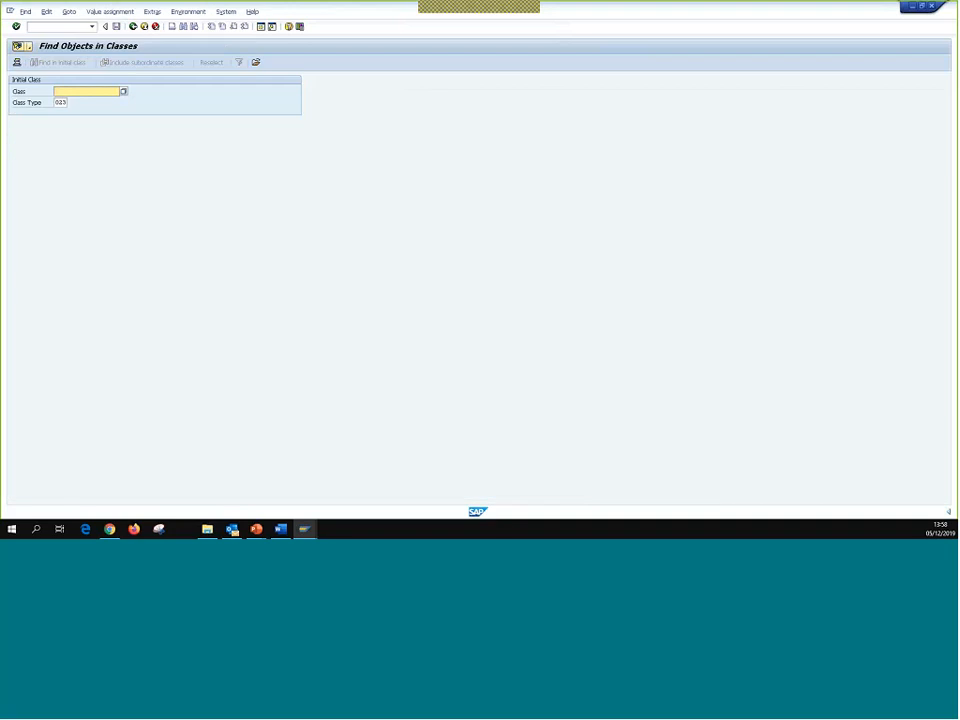
pyautogui.click(105, 91)
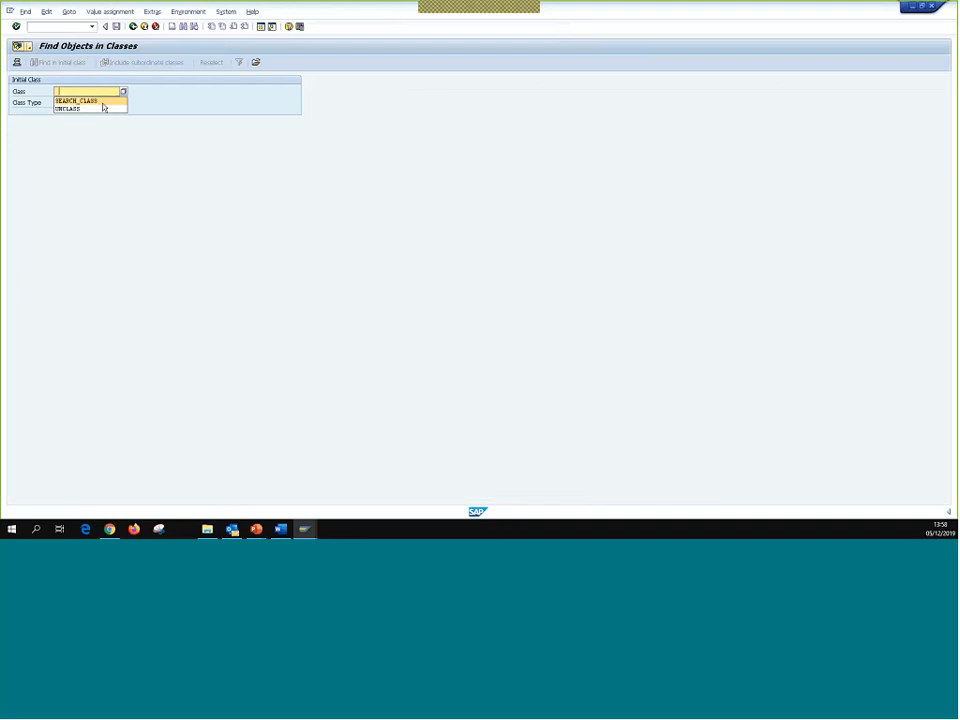
pyautogui.click(102, 101)
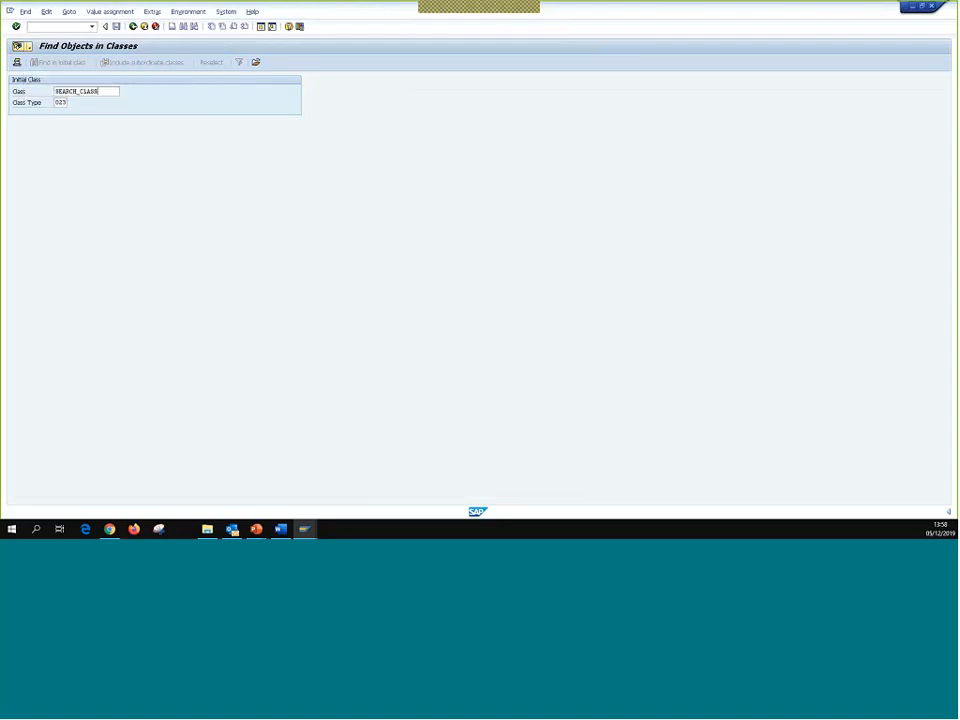
pyautogui.click(106, 90)
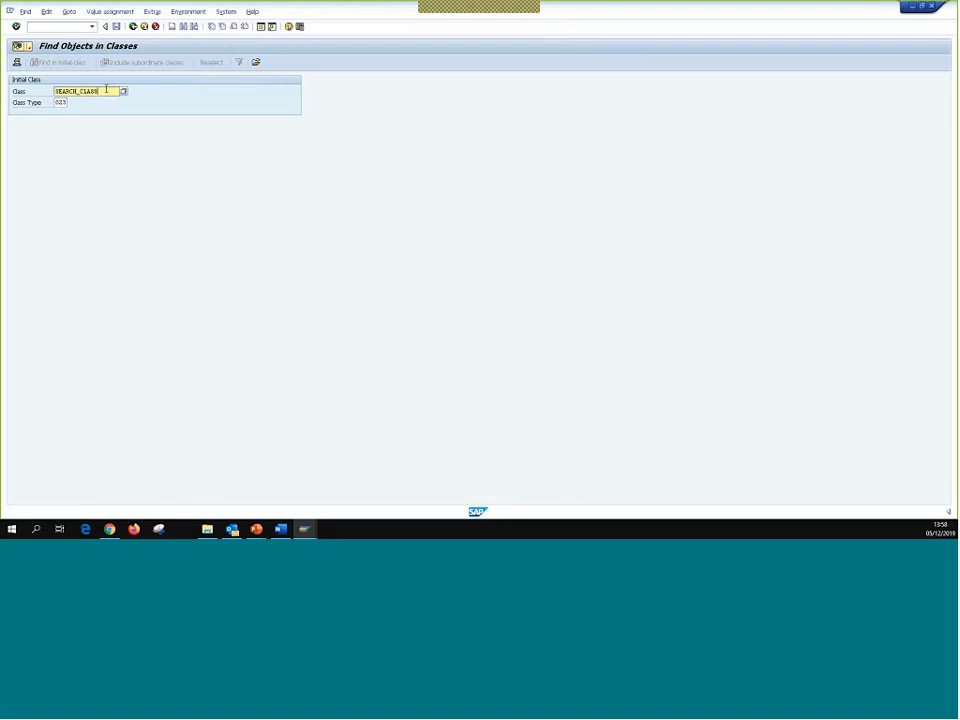
pyautogui.press('Return')
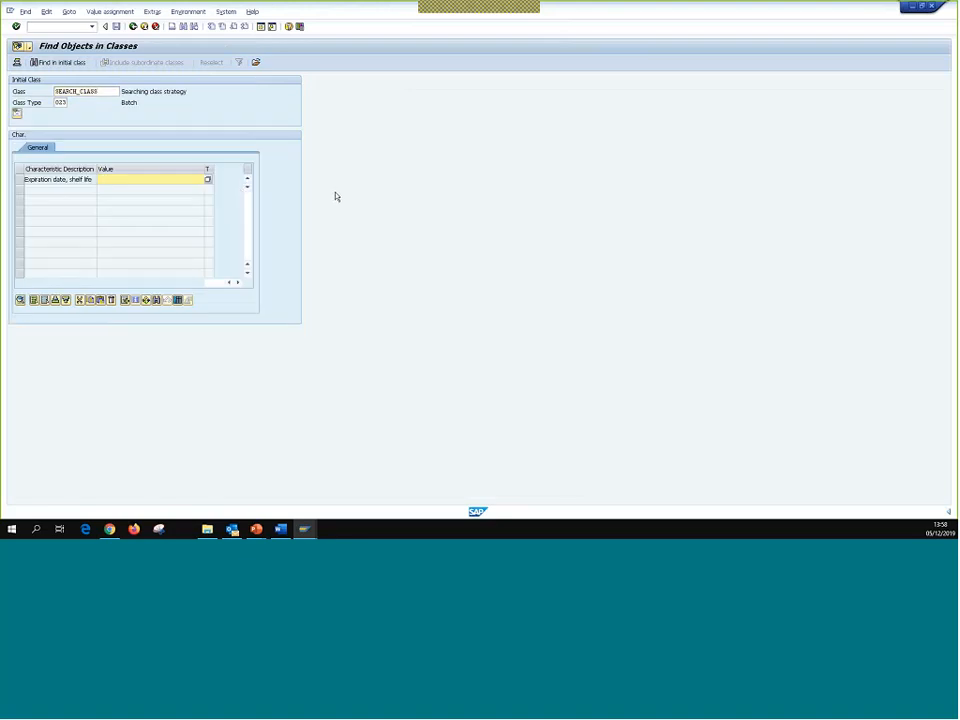
# - Switch back to the inbound delivery, leave its TM document flow, and display the delivery's packed handling units
pyautogui.hotkey('alt', 'Tab')
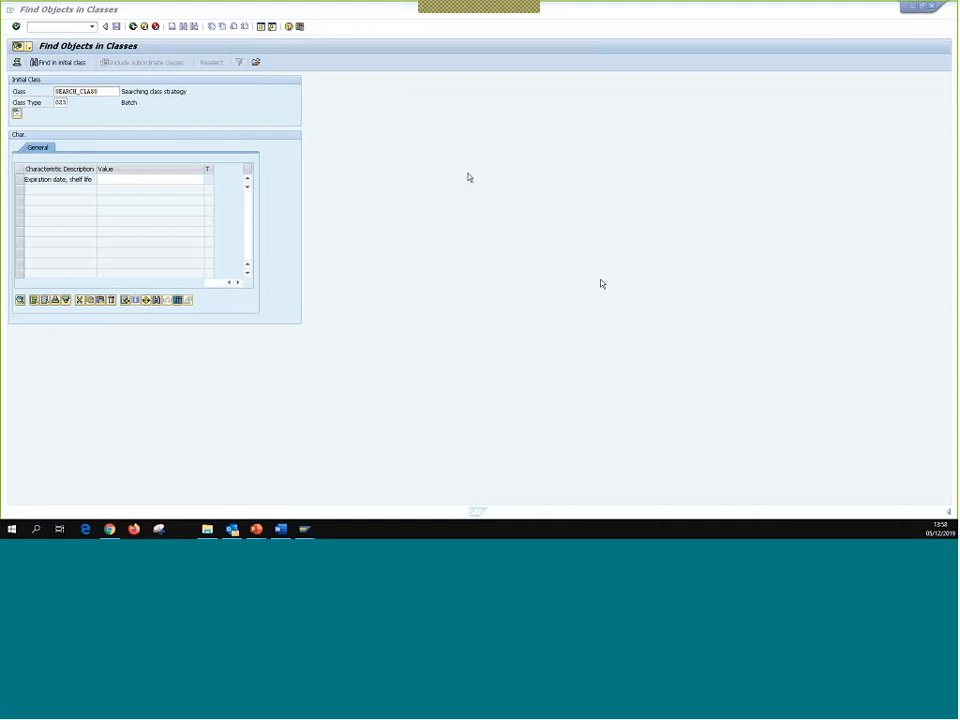
pyautogui.hotkey('alt', 'Tab')
pyautogui.hotkey('alt', 'Tab')
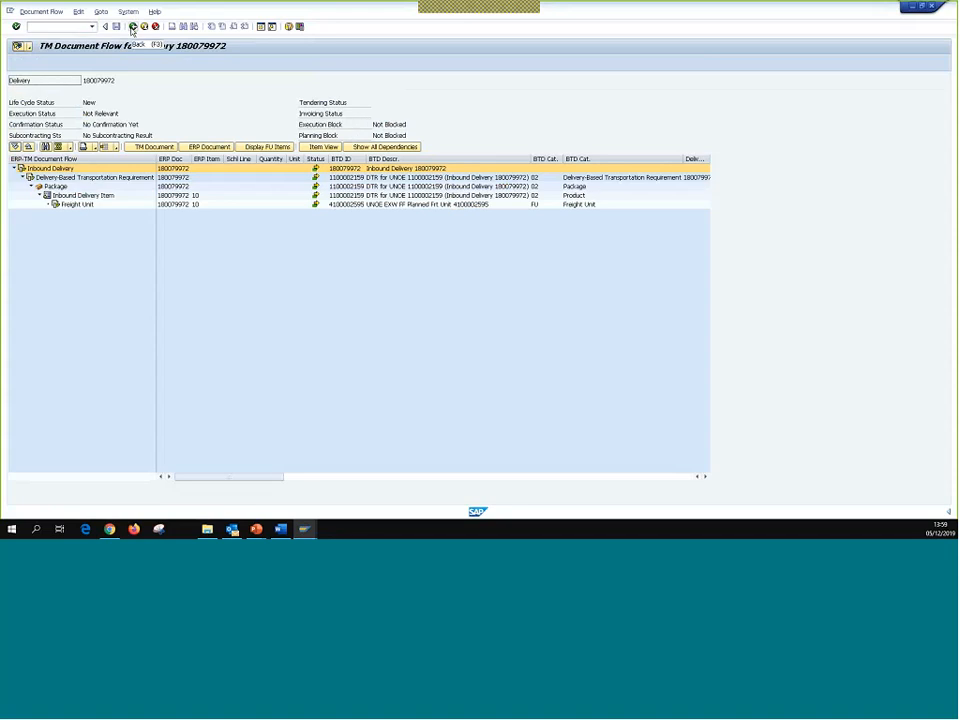
pyautogui.click(133, 27)
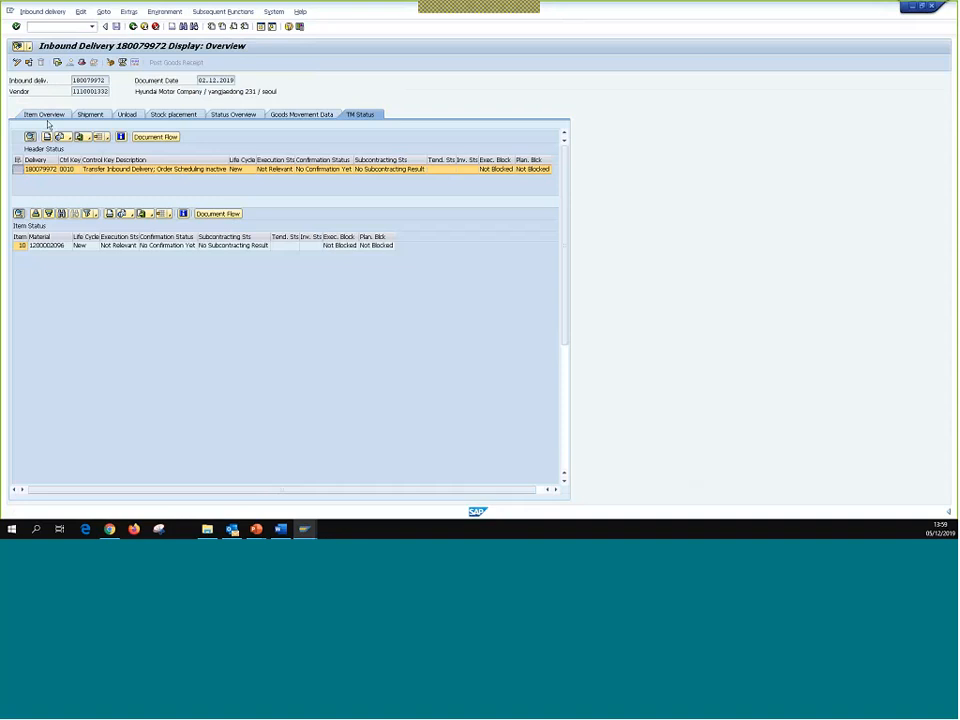
pyautogui.click(45, 115)
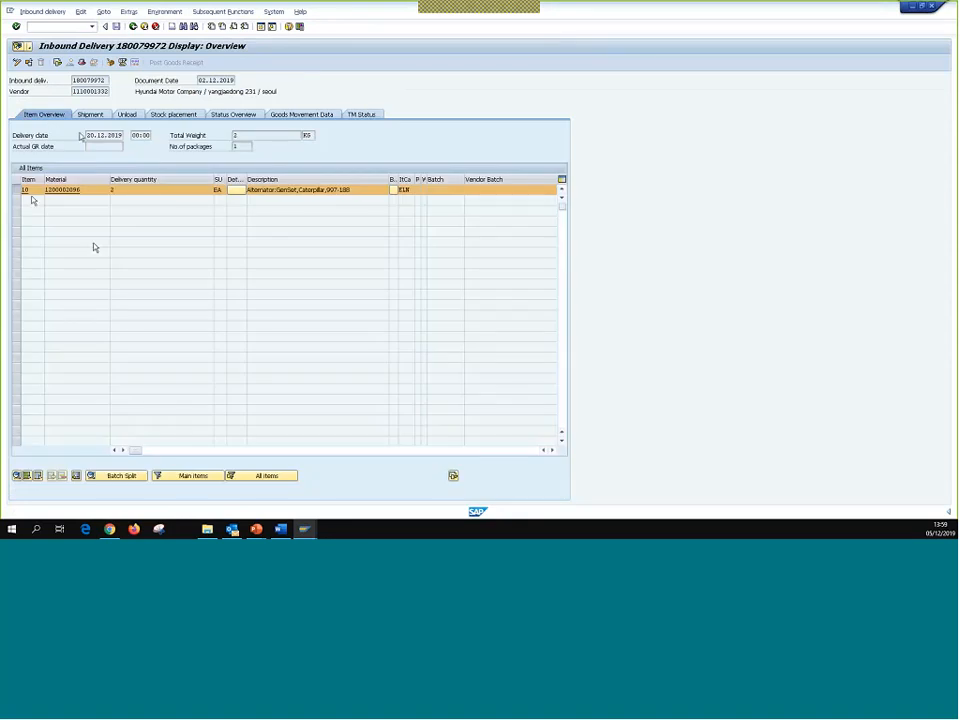
pyautogui.click(83, 62)
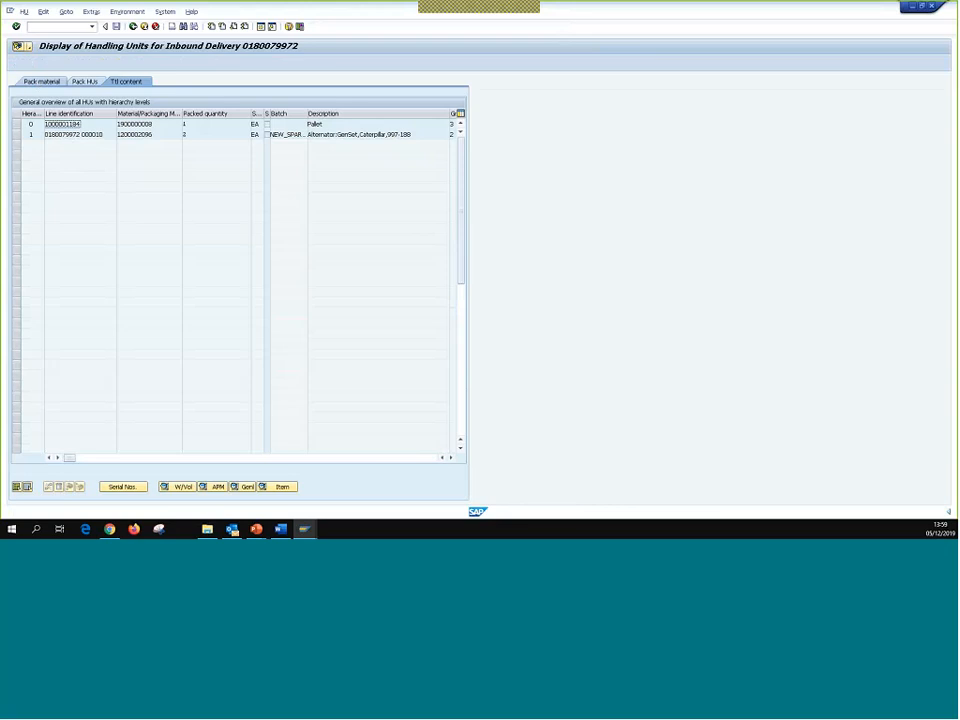
# - Browse the materials available for packing by material type from the handling unit's packaging material, and close the list
pyautogui.click(42, 82)
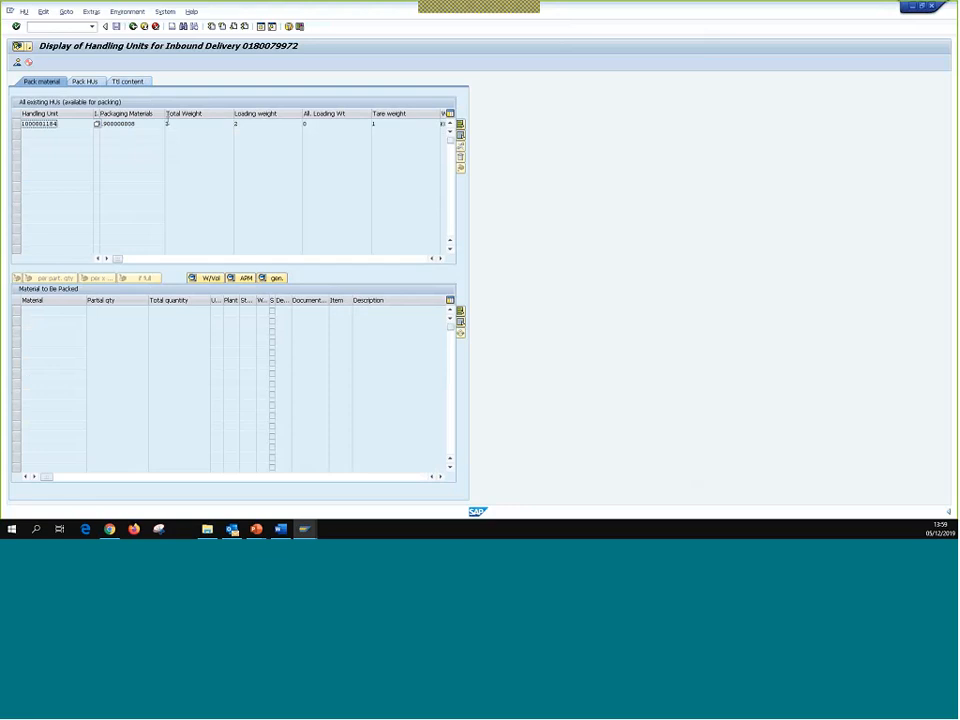
pyautogui.click(154, 123)
pyautogui.click(168, 125)
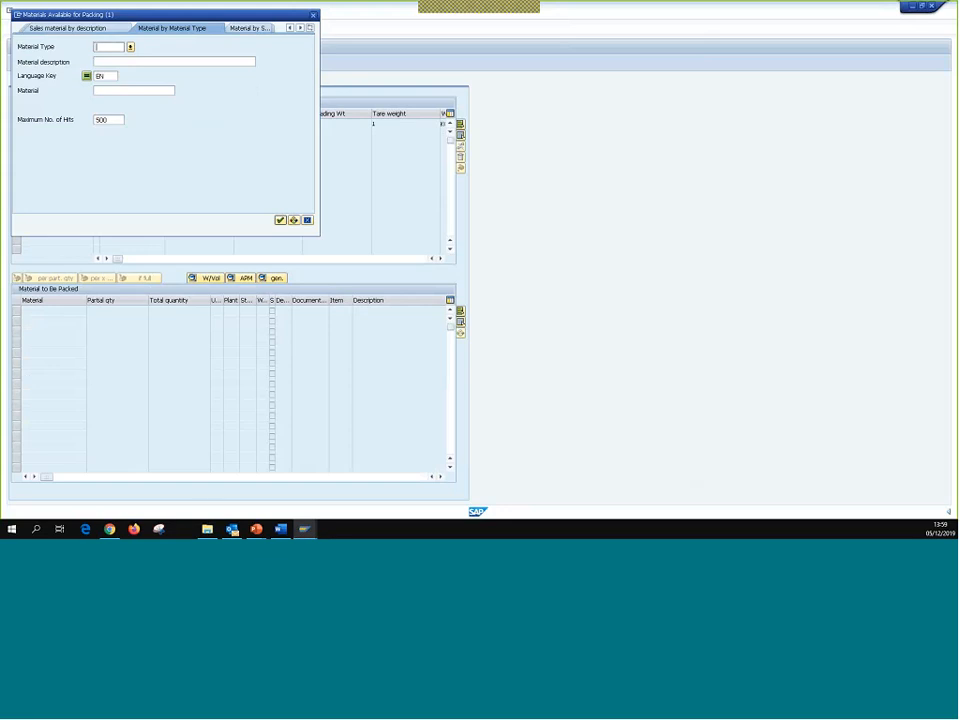
pyautogui.click(280, 220)
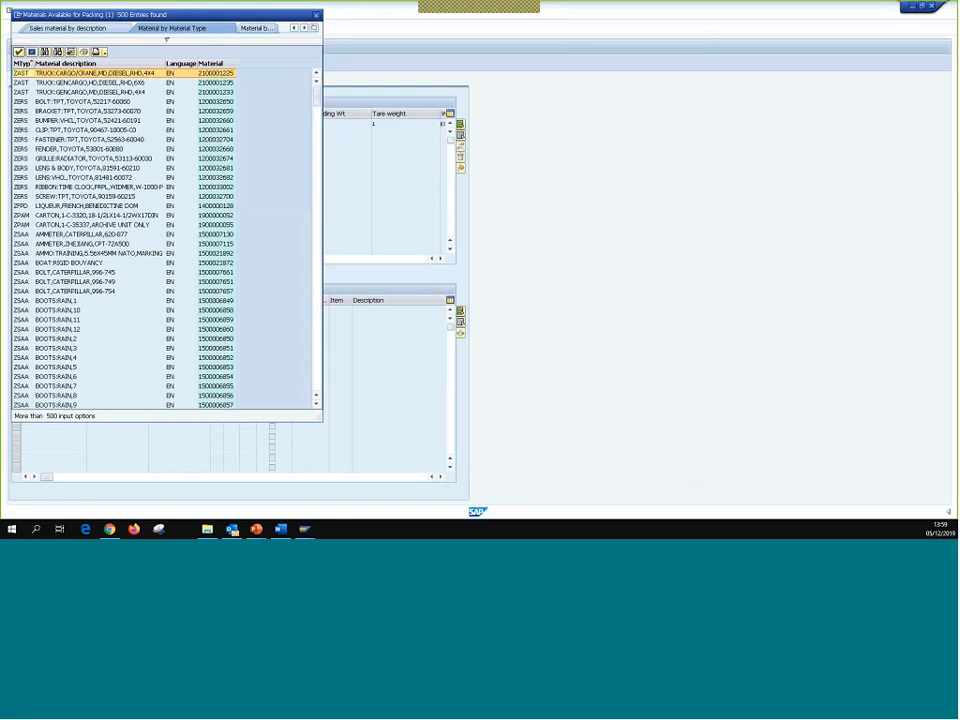
pyautogui.moveTo(160, 14); pyautogui.dragTo(264, 37)
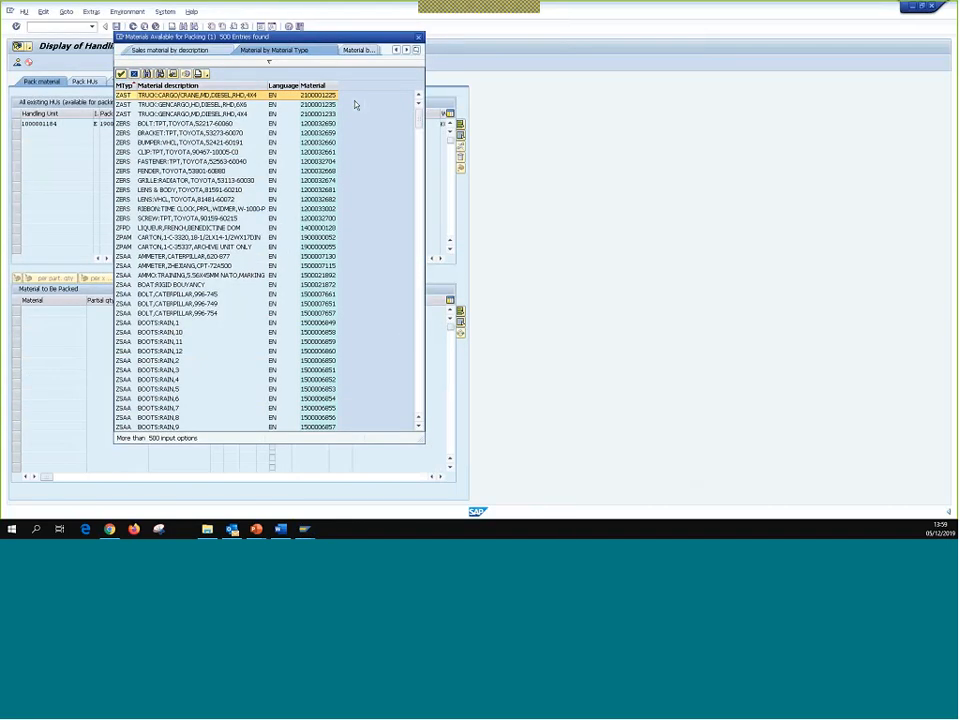
pyautogui.scroll(-1, 203, 253)
pyautogui.scroll(1, 138, 286)
pyautogui.click(419, 37)
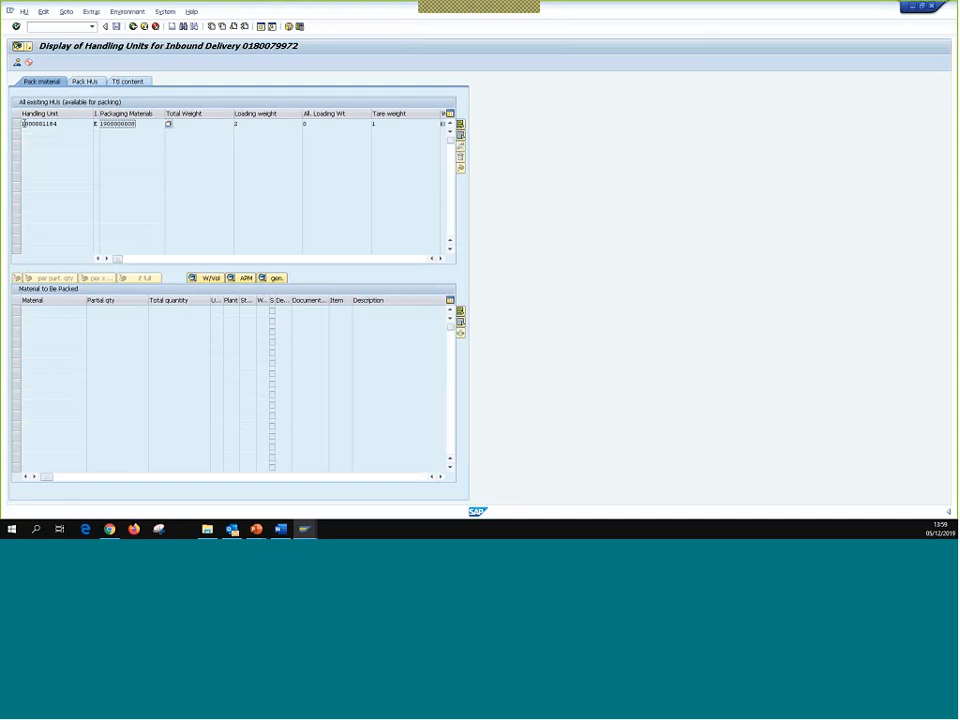
# - Check the pallet handling unit's weight, volume and dimensions in its detailed data, and return to the inbound delivery overview
pyautogui.click(30, 123)
pyautogui.doubleClick(30, 123)
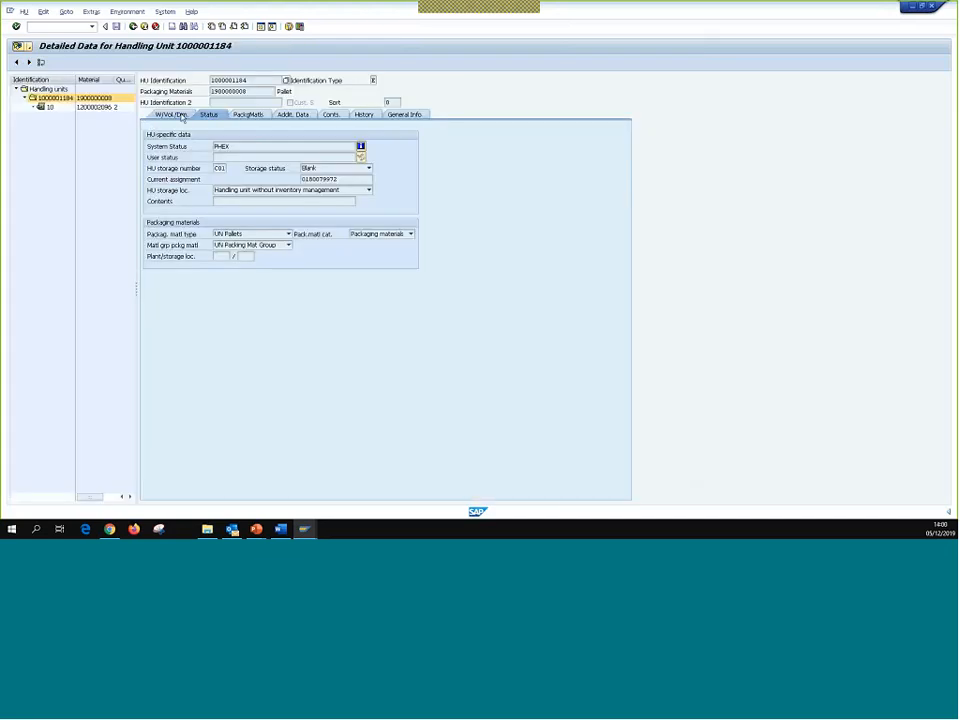
pyautogui.click(182, 116)
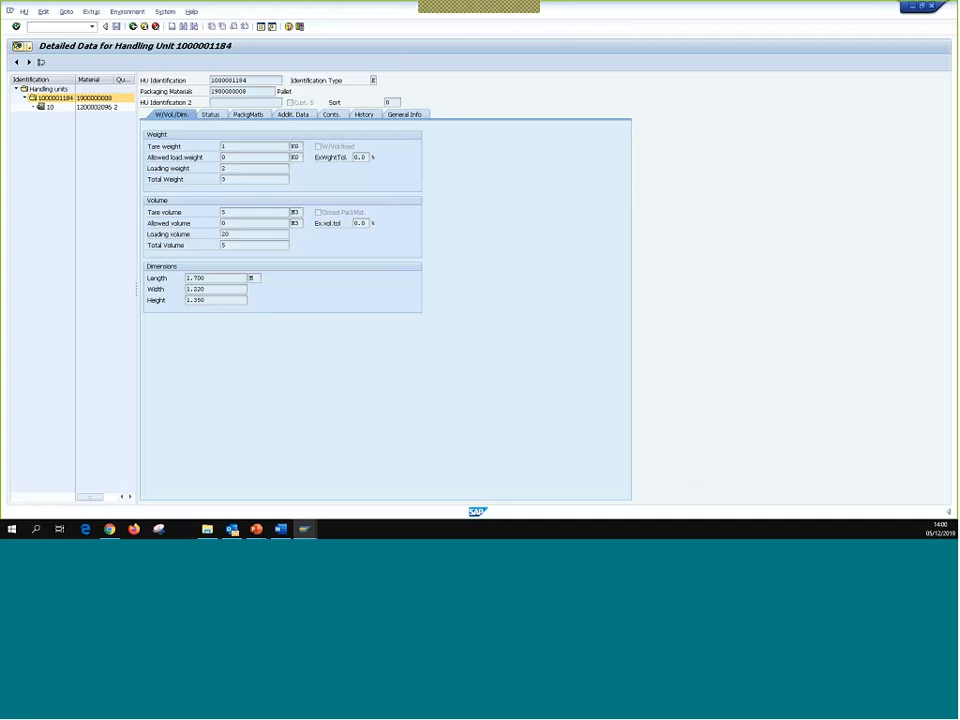
pyautogui.click(296, 224)
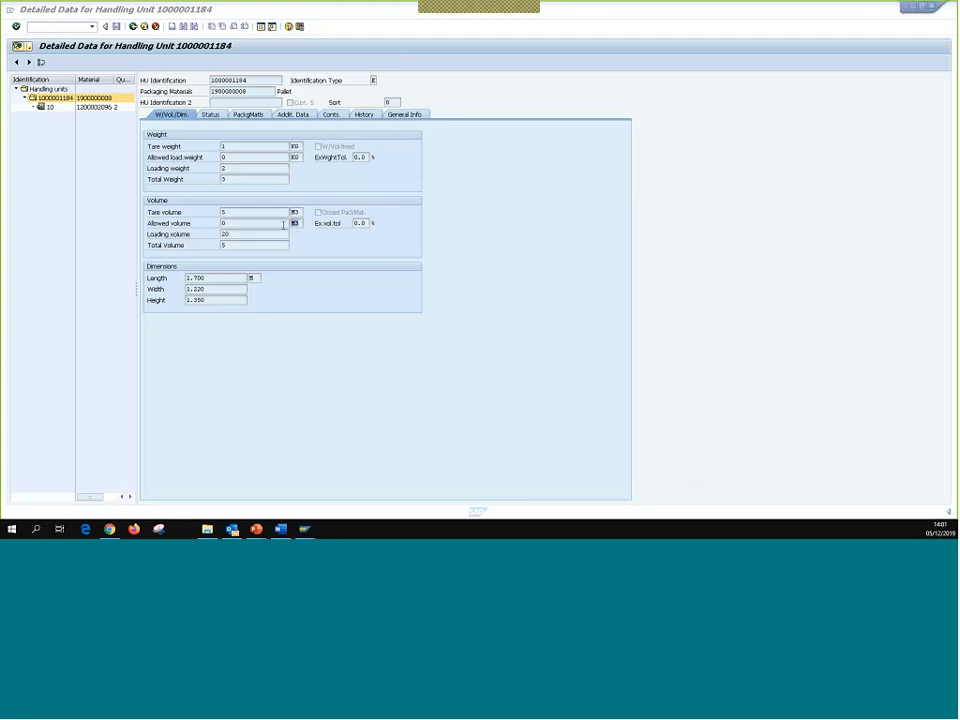
pyautogui.click(129, 28)
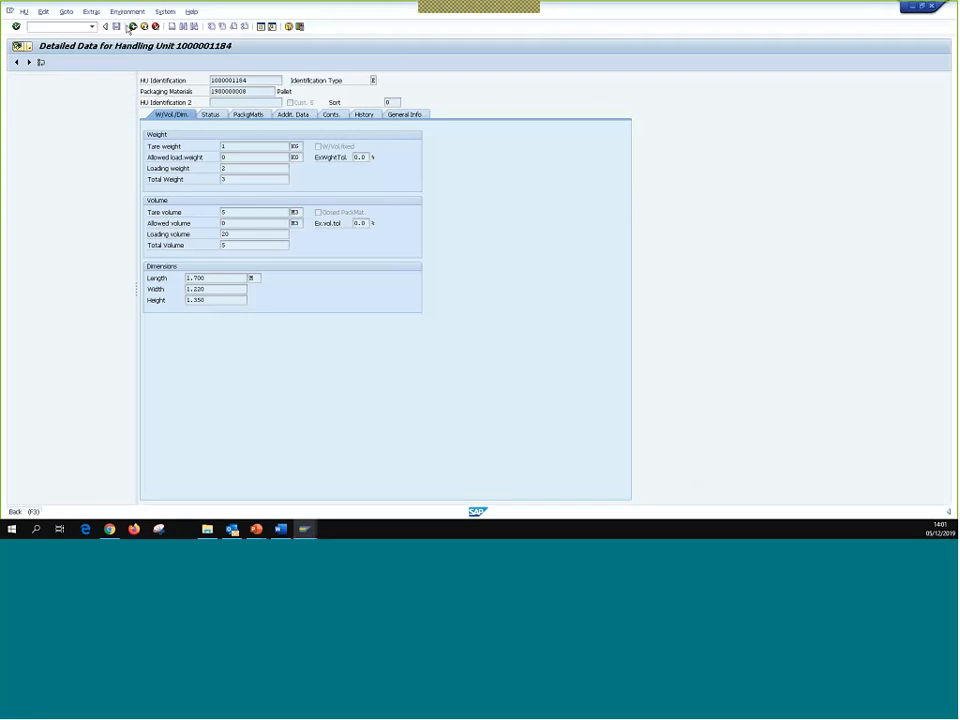
pyautogui.click(130, 27)
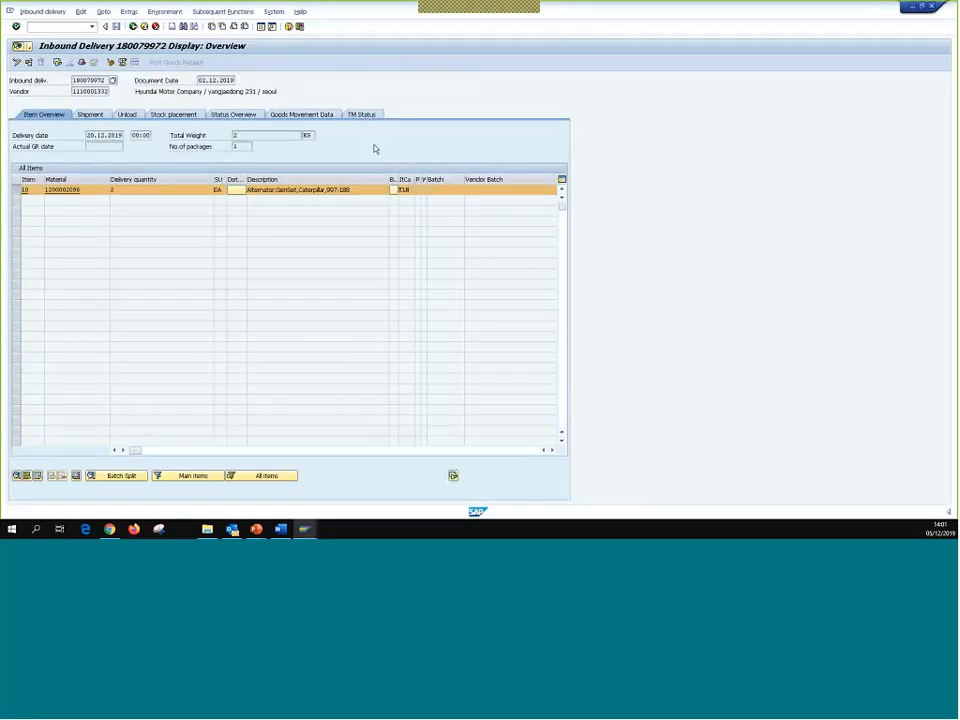
# - Display the TM document flow from the inbound delivery's header status and check its freight unit
pyautogui.click(361, 115)
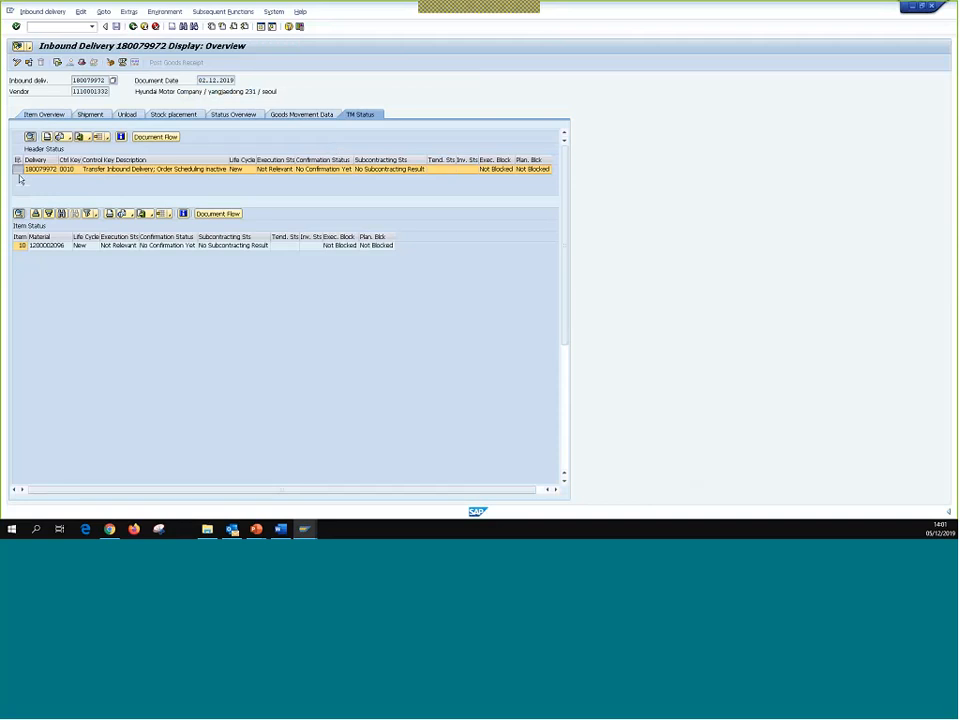
pyautogui.click(155, 137)
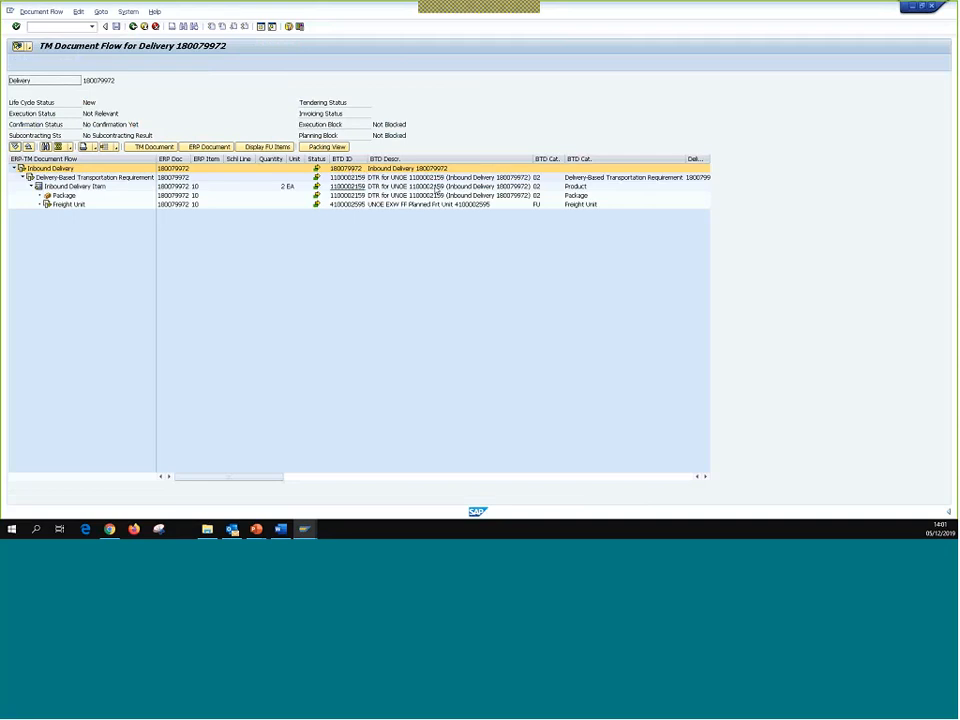
pyautogui.click(348, 204)
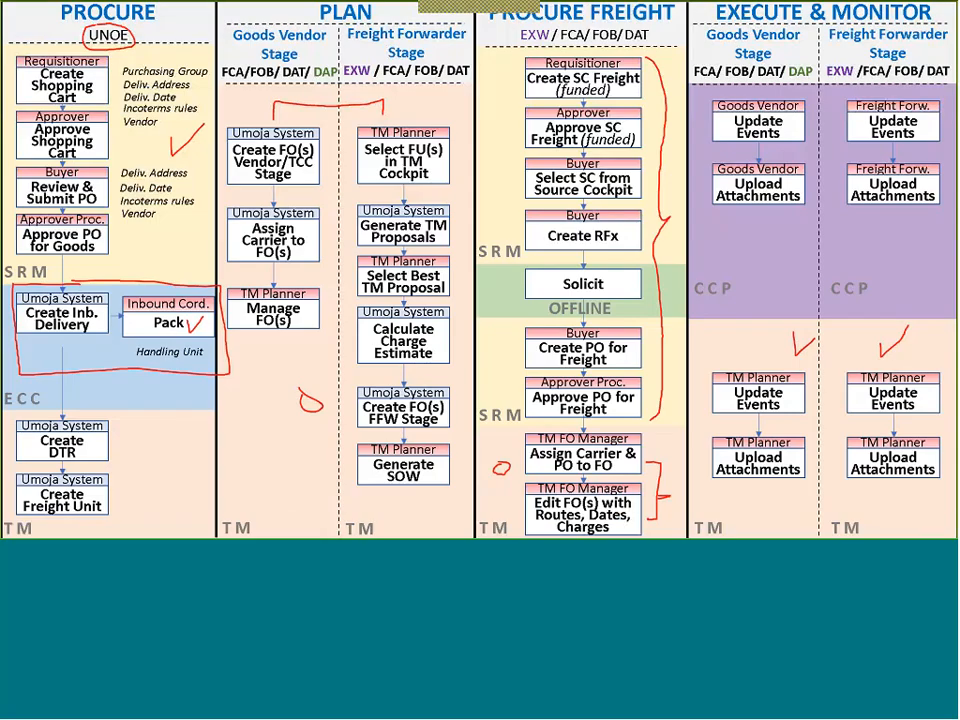
pyautogui.moveTo(144, 332)
pyautogui.mouseDown()
pyautogui.moveTo(159, 313)
pyautogui.moveTo(145, 333)
pyautogui.mouseUp()
pyautogui.moveTo(111, 325); pyautogui.dragTo(143, 326)
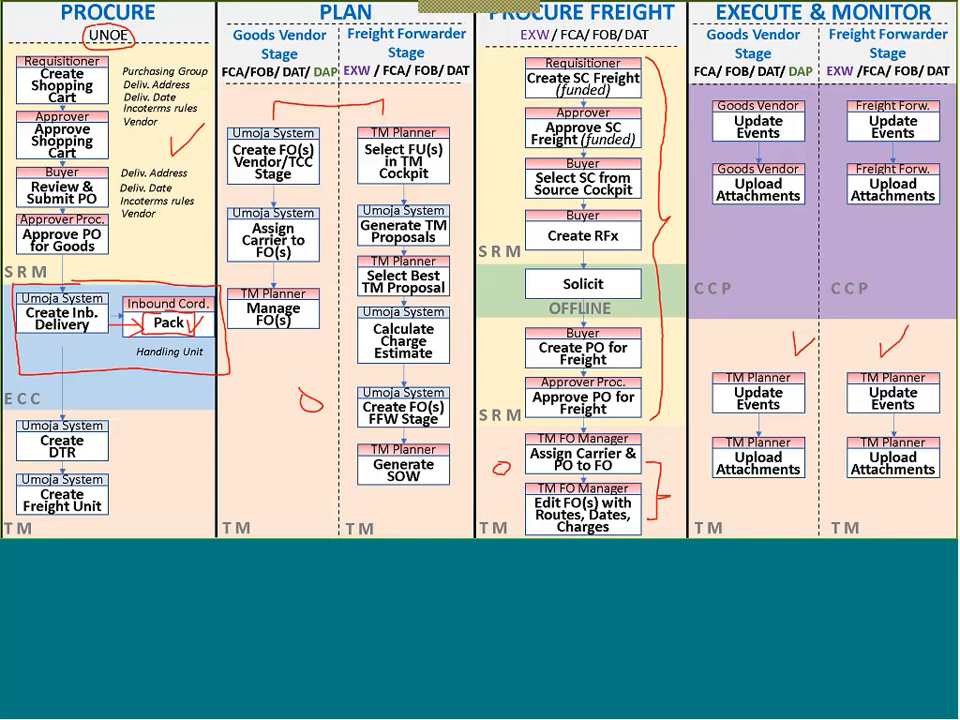
pyautogui.moveTo(116, 428); pyautogui.dragTo(147, 418)
pyautogui.moveTo(119, 490); pyautogui.dragTo(148, 478)
pyautogui.moveTo(404, 15)
pyautogui.mouseDown()
pyautogui.moveTo(389, 86)
pyautogui.moveTo(415, 16)
pyautogui.moveTo(403, 14)
pyautogui.mouseUp()
pyautogui.moveTo(418, 77)
pyautogui.mouseDown()
pyautogui.moveTo(411, 95)
pyautogui.moveTo(437, 89)
pyautogui.mouseUp()
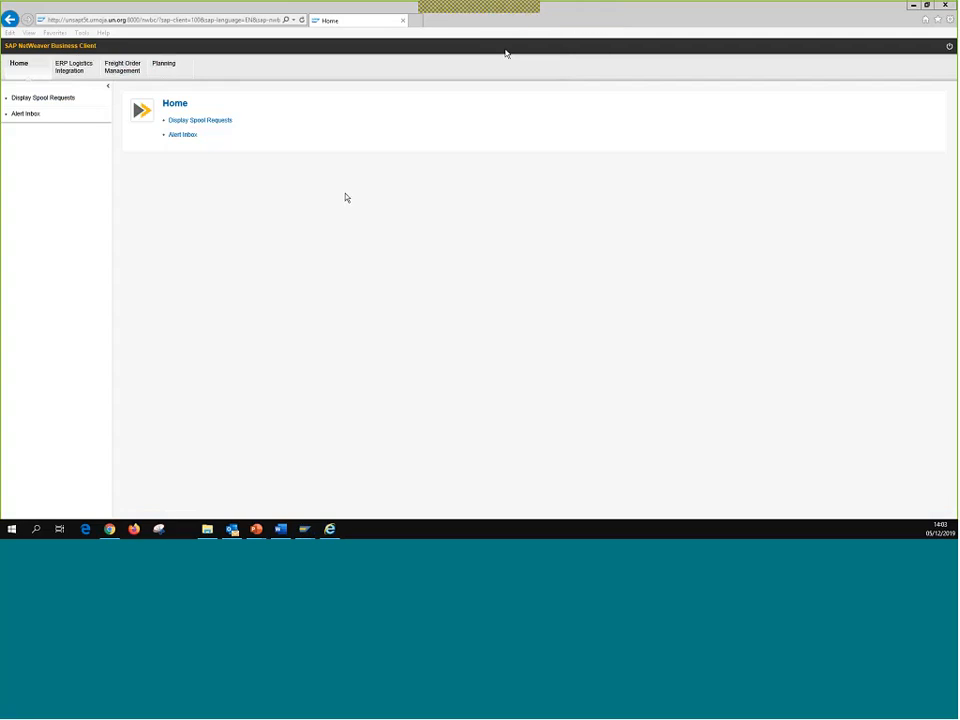
# - Enlarge the Business Client page, open the Transportation Cockpit from the planning area, and dismiss its messages
pyautogui.click(301, 213)
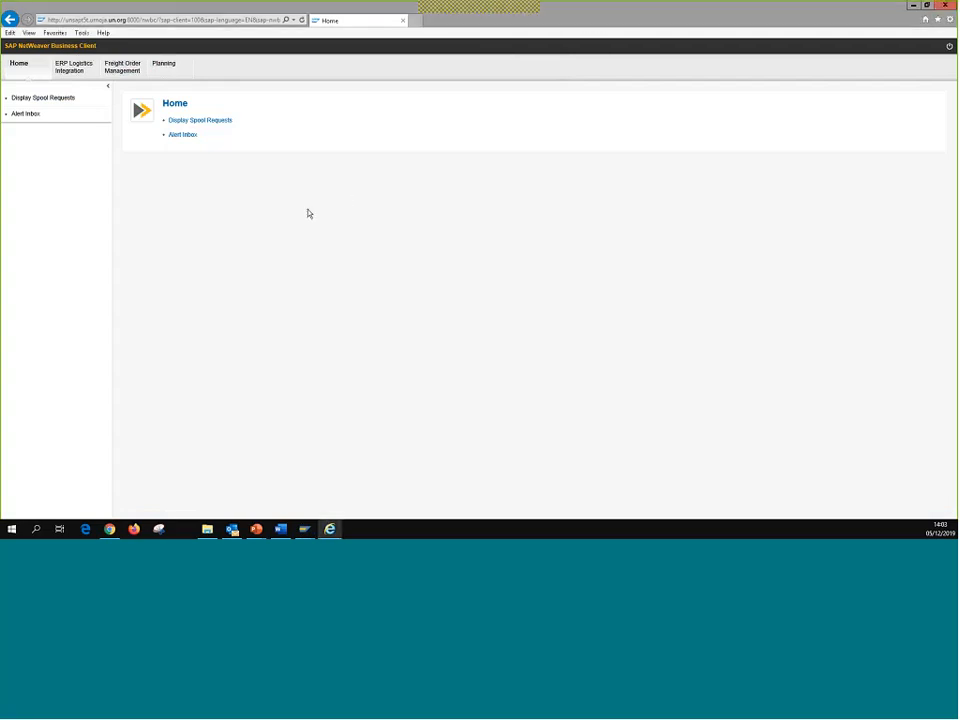
pyautogui.scroll(1, 308, 213)
pyautogui.scroll(1, 308, 213)
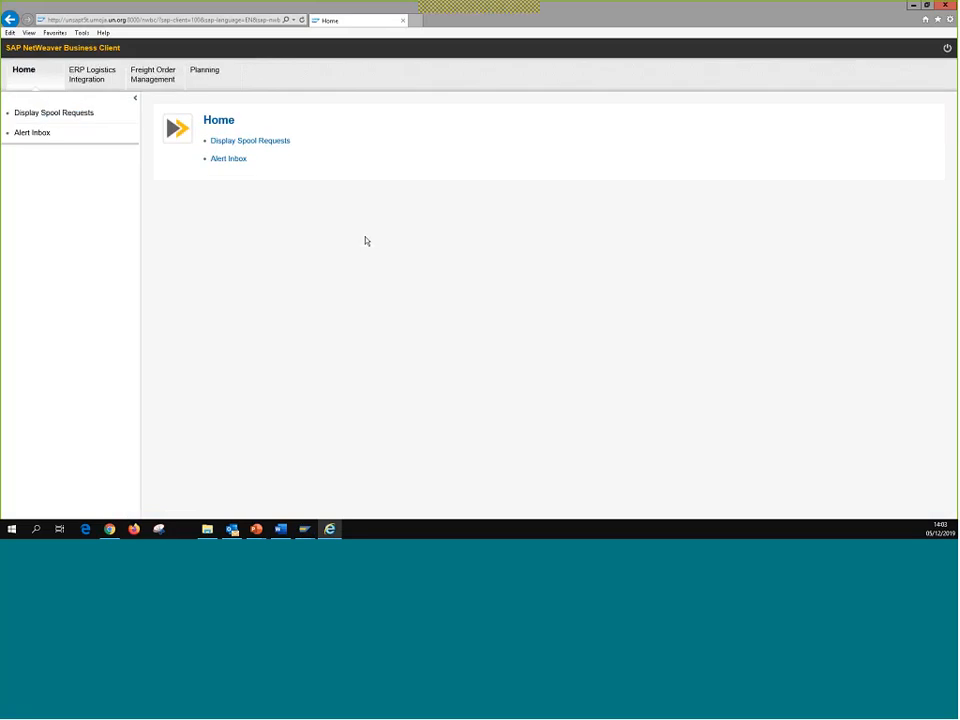
pyautogui.scroll(1, 364, 240)
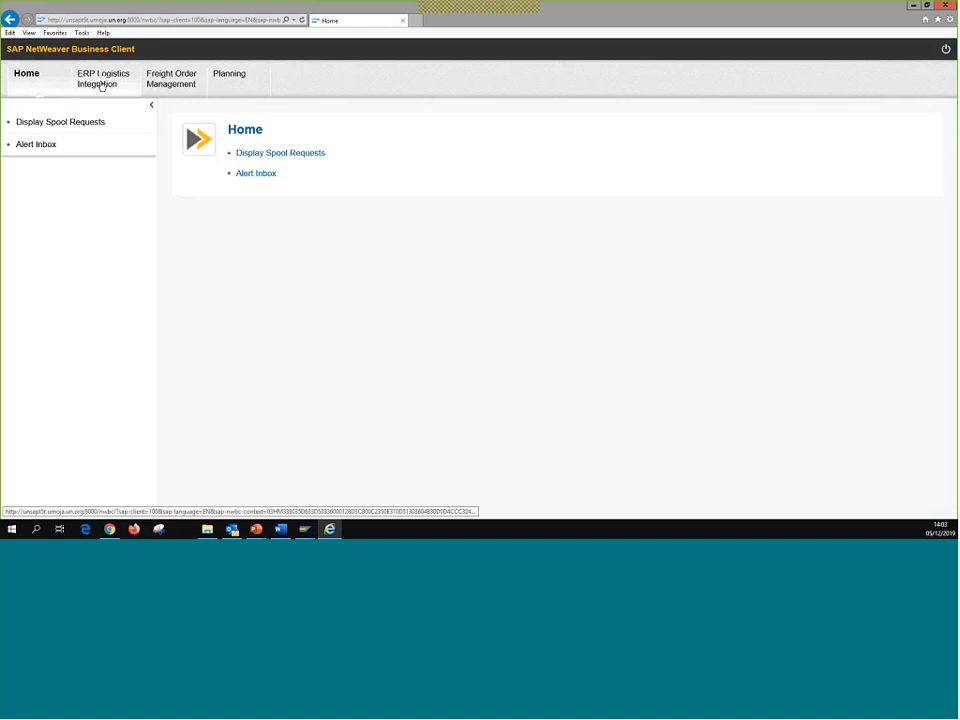
pyautogui.click(242, 82)
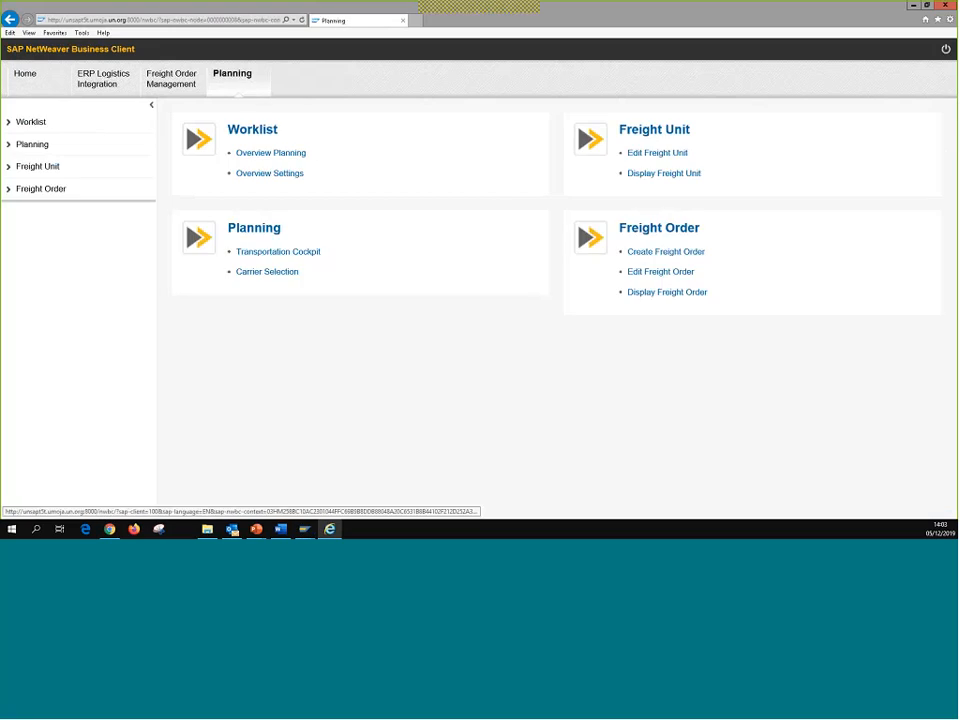
pyautogui.click(318, 245)
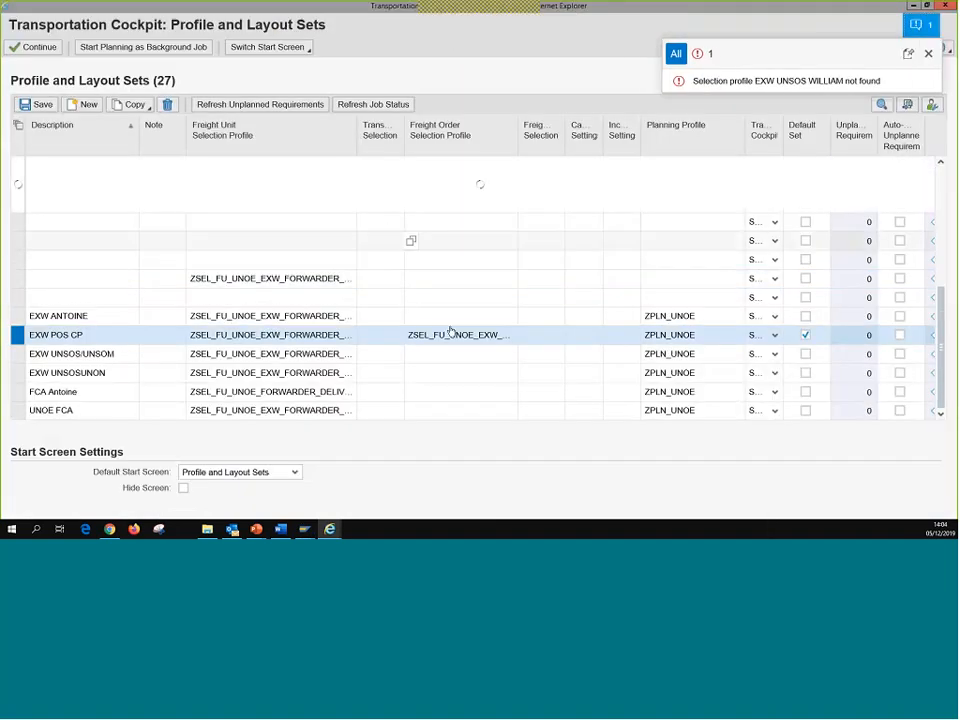
pyautogui.click(924, 56)
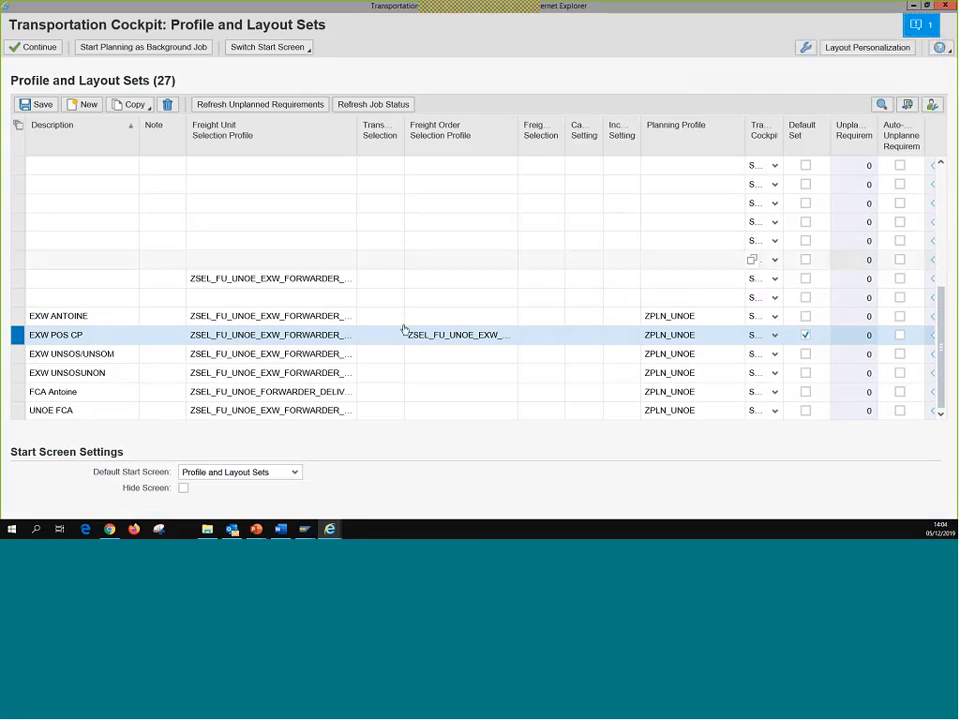
# - Select the EXW UNSOS/UNSOM profile and layout set and continue into the cockpit with it
pyautogui.scroll(1, 404, 329)
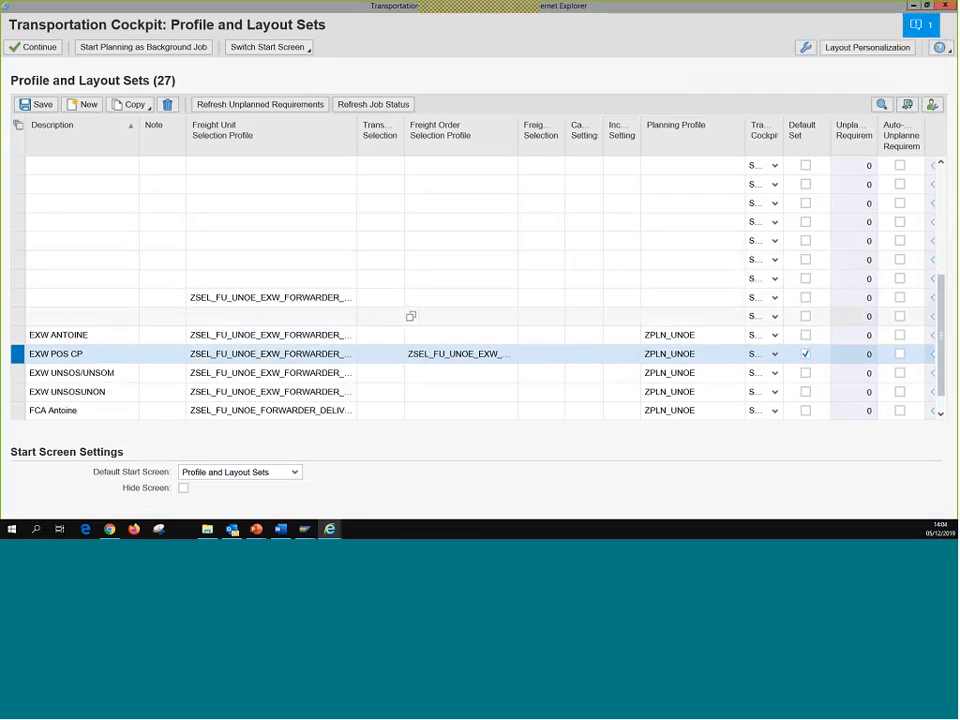
pyautogui.scroll(2, 568, 242)
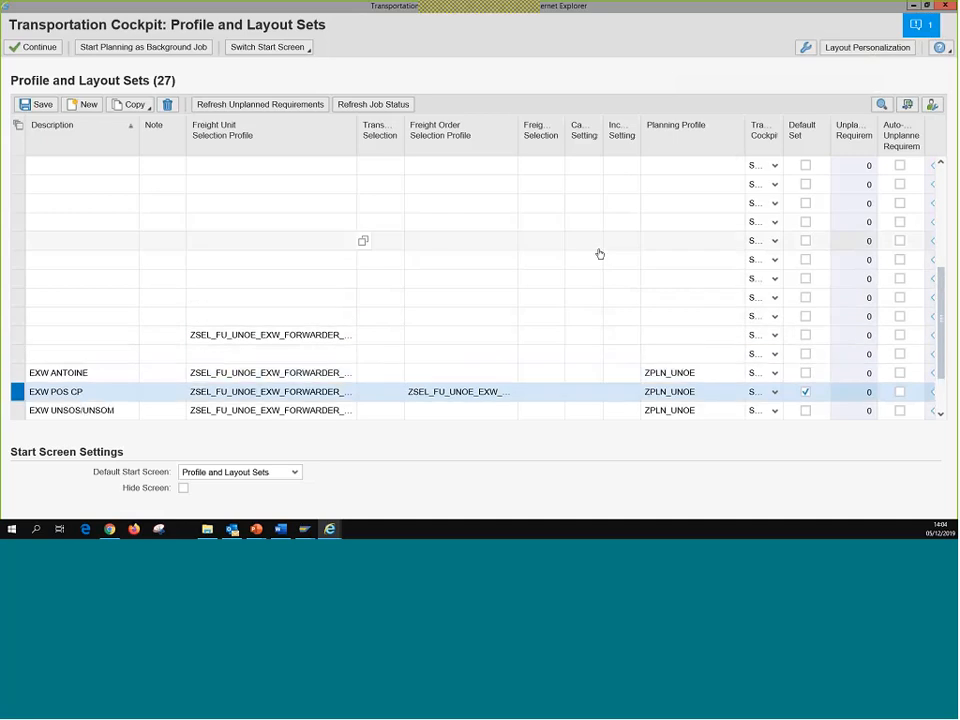
pyautogui.scroll(1, 600, 254)
pyautogui.scroll(1, 586, 278)
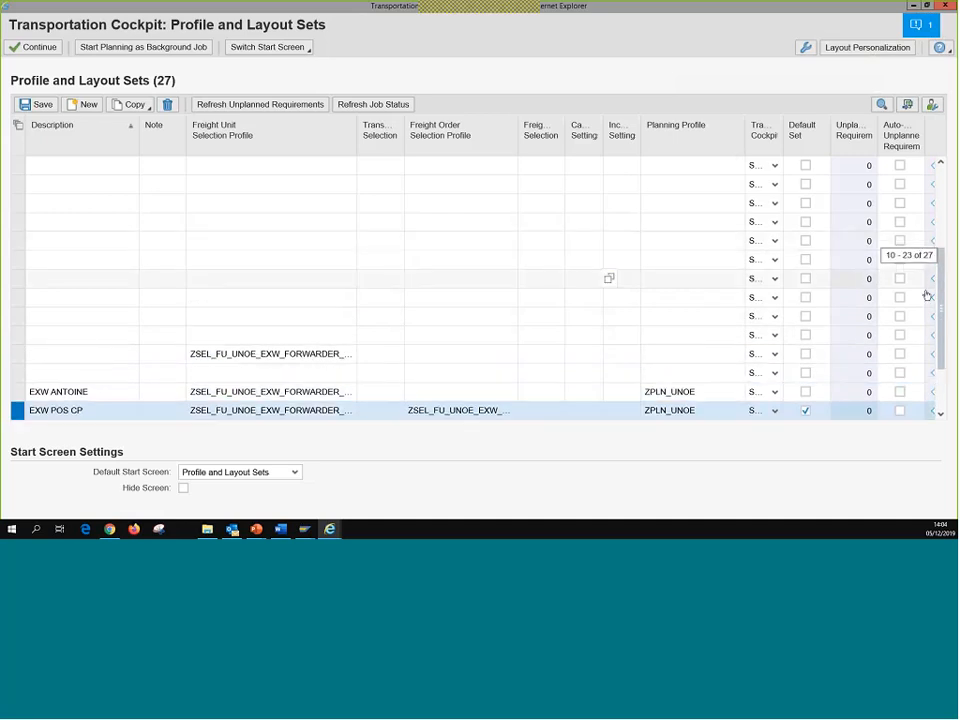
pyautogui.moveTo(941, 281); pyautogui.dragTo(942, 297)
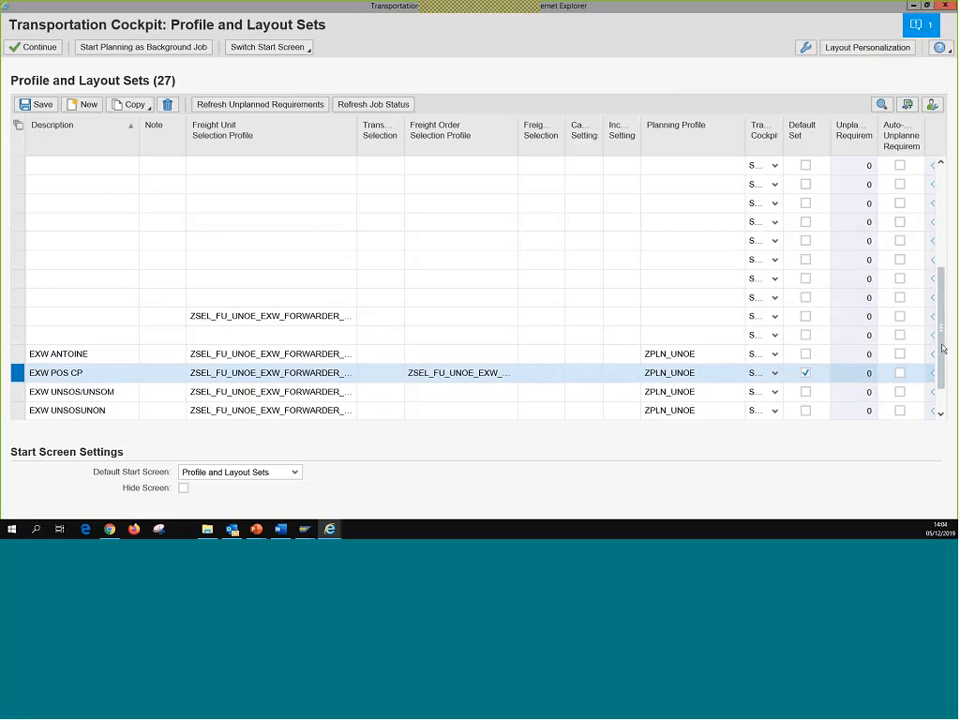
pyautogui.click(941, 412)
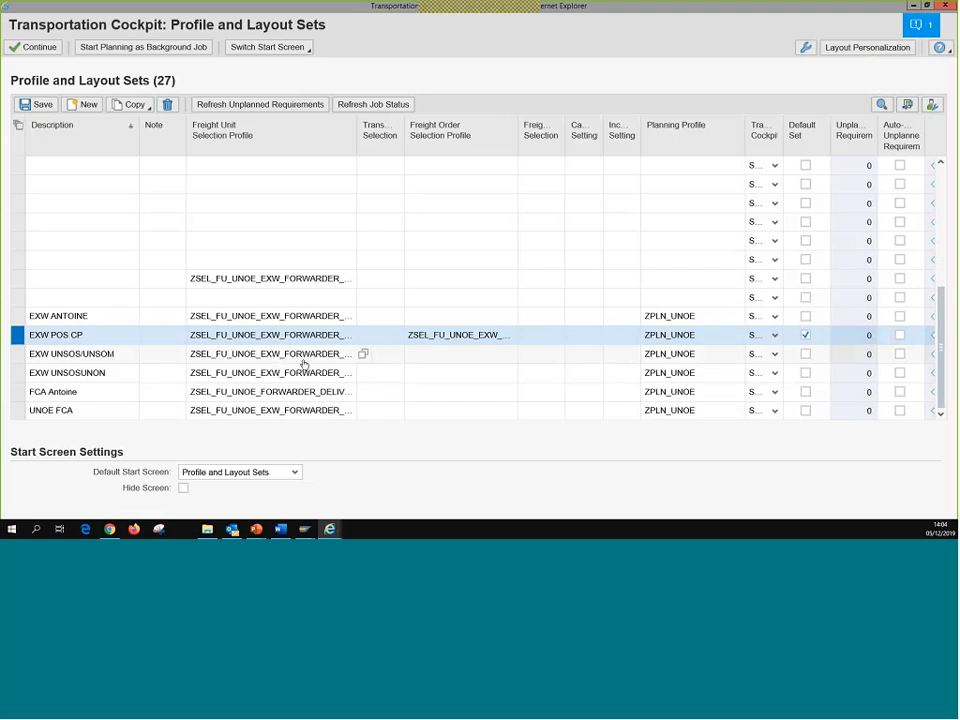
pyautogui.click(15, 355)
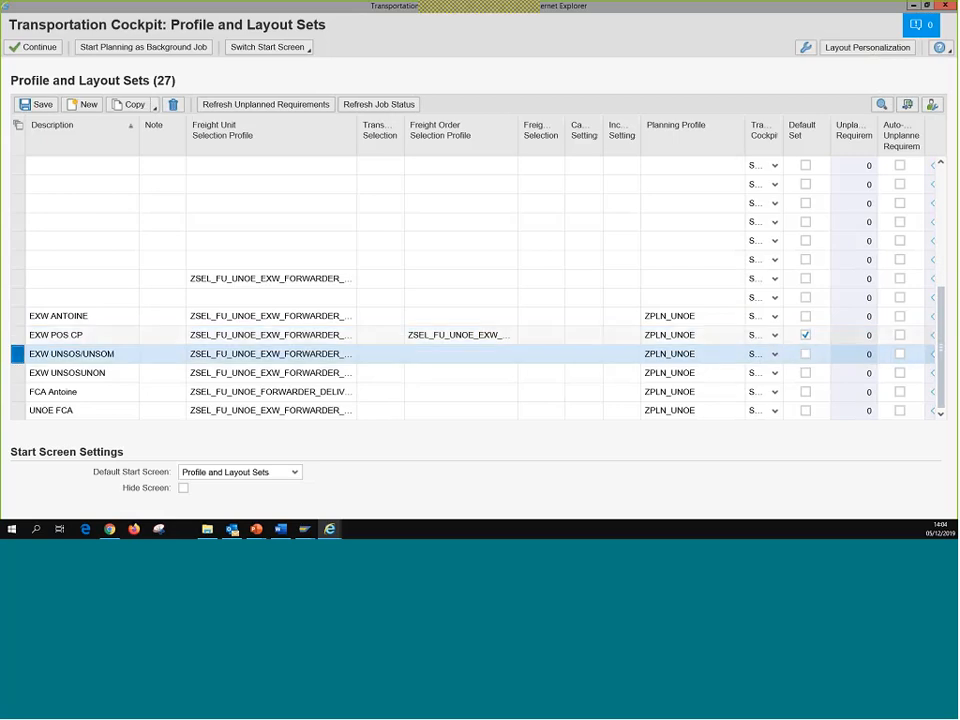
pyautogui.click(34, 47)
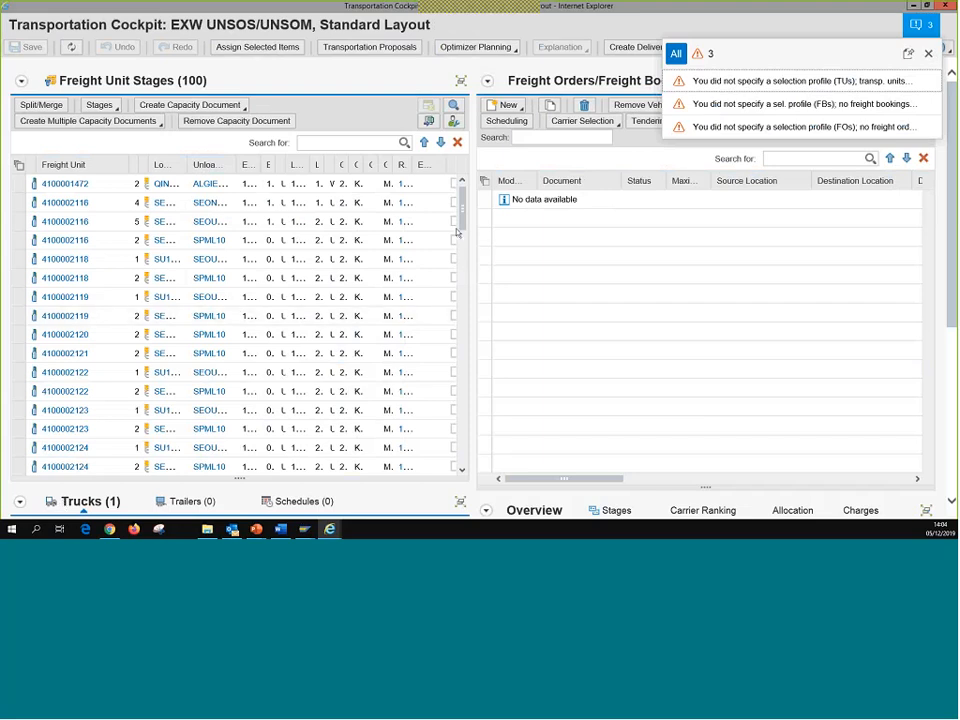
# - Look through the freight unit stages and search them for the inbound delivery number 180079972
pyautogui.moveTo(463, 215); pyautogui.dragTo(533, 387)
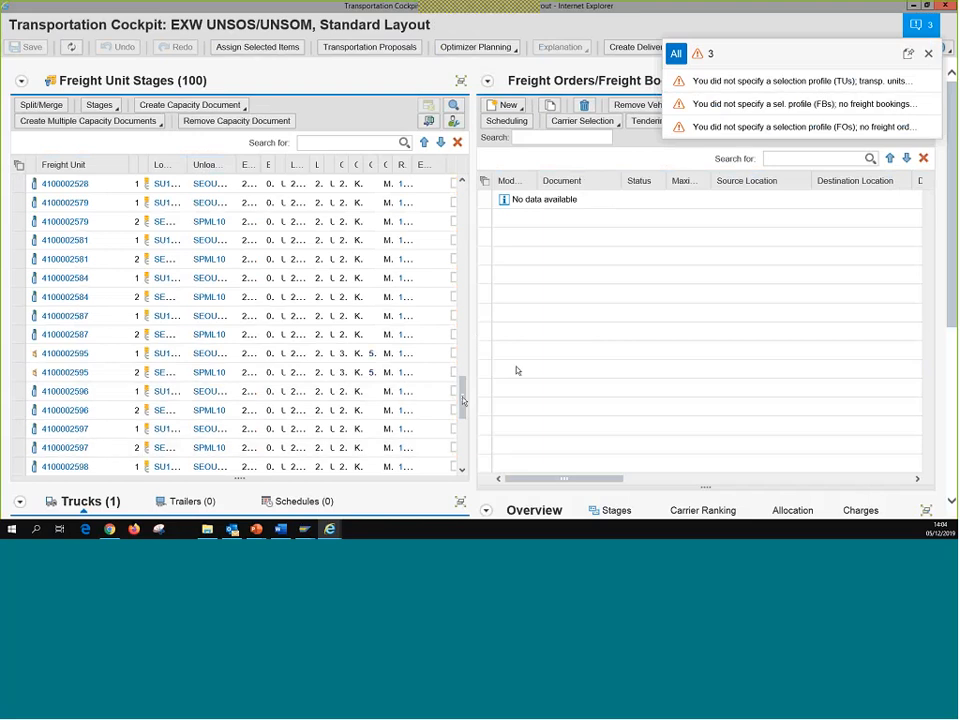
pyautogui.moveTo(463, 395); pyautogui.dragTo(455, 193)
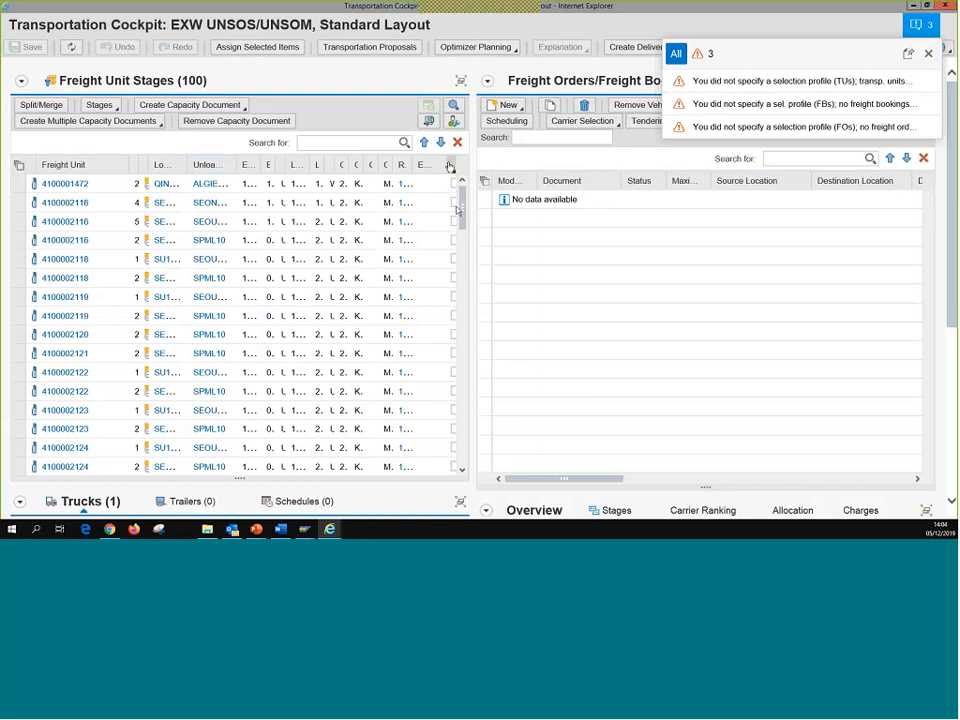
pyautogui.click(370, 142)
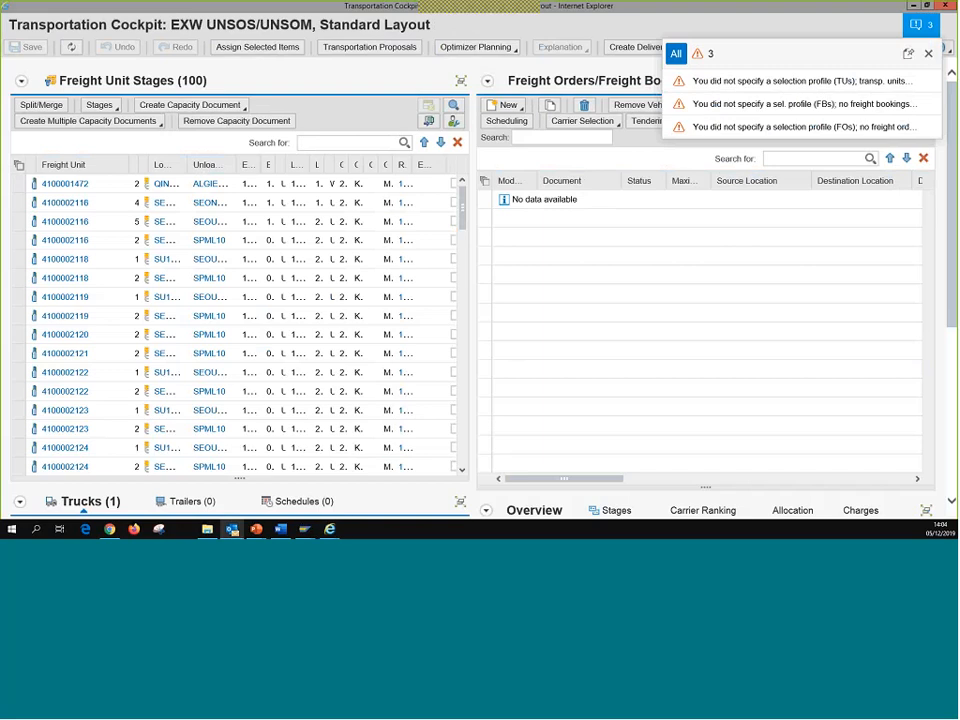
pyautogui.click(323, 144)
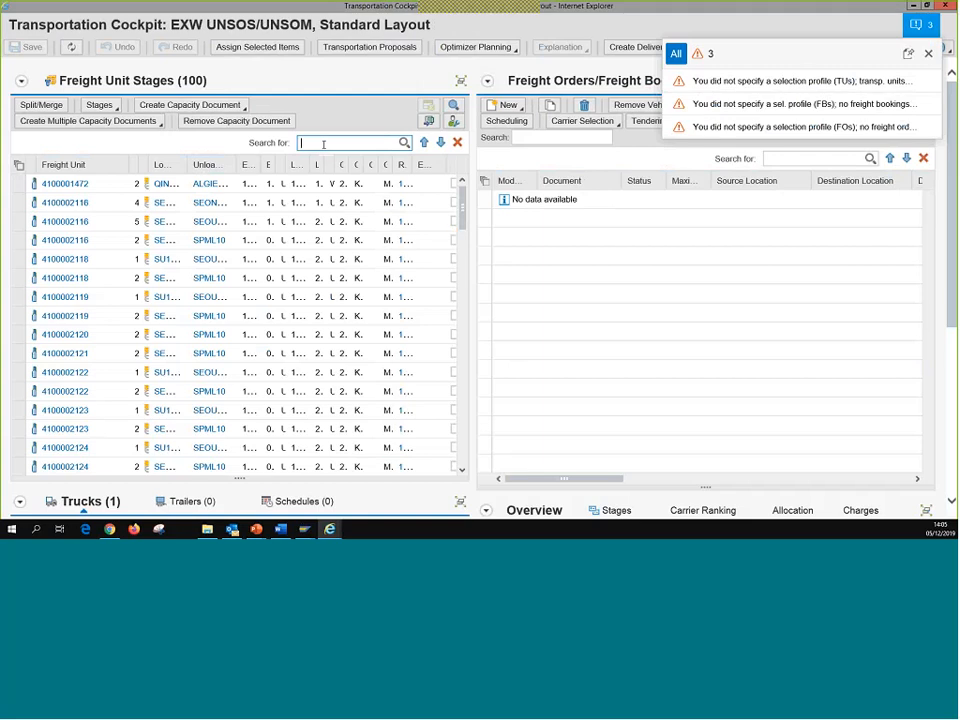
pyautogui.write('180079972')
pyautogui.click(405, 144)
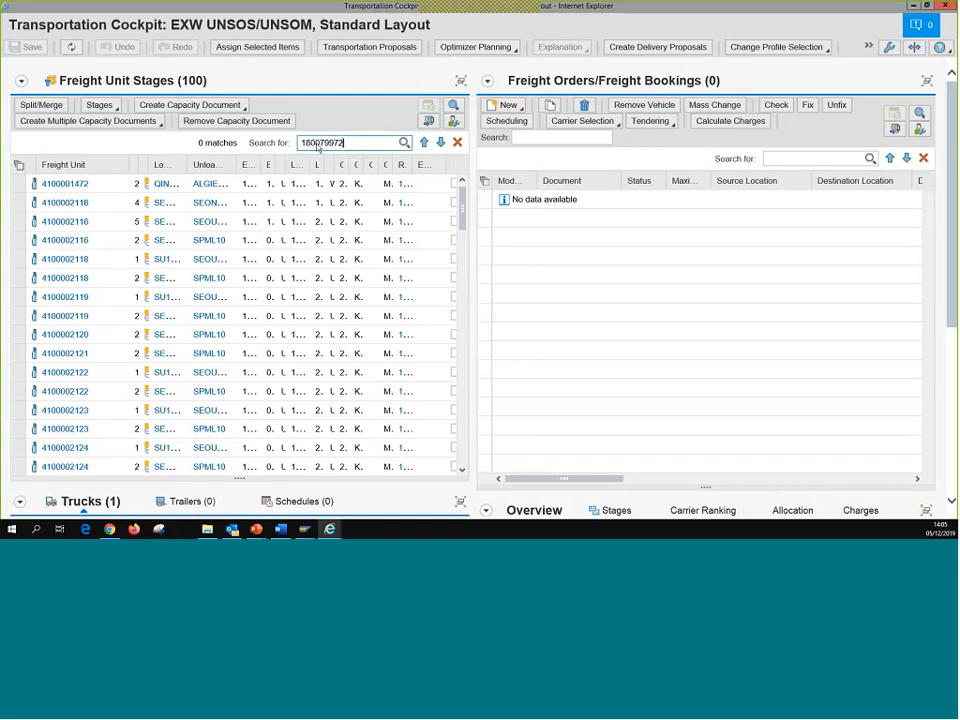
pyautogui.doubleClick(318, 144)
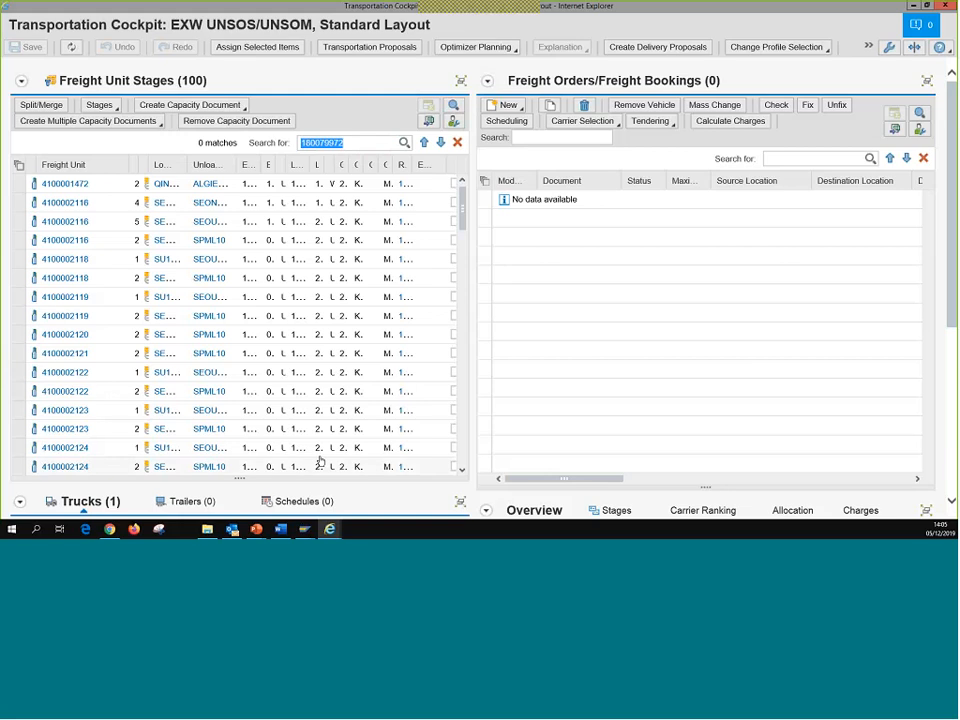
# - Open the column personalization of the freight unit stages, review the displayed columns, and filter the available columns by Purchase
pyautogui.click(455, 122)
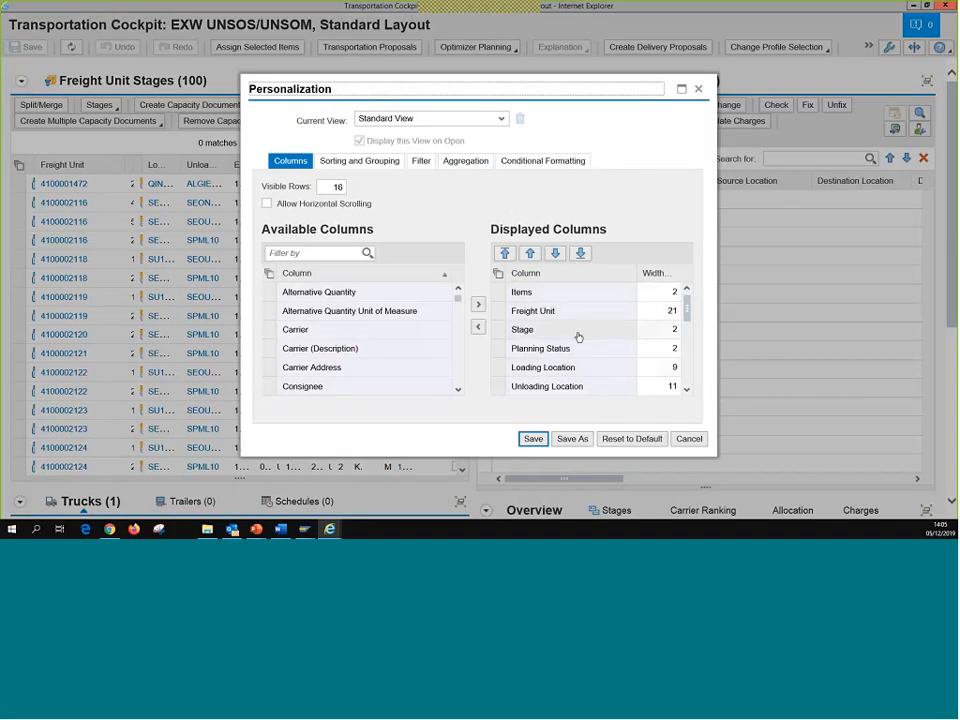
pyautogui.scroll(-3, 578, 337)
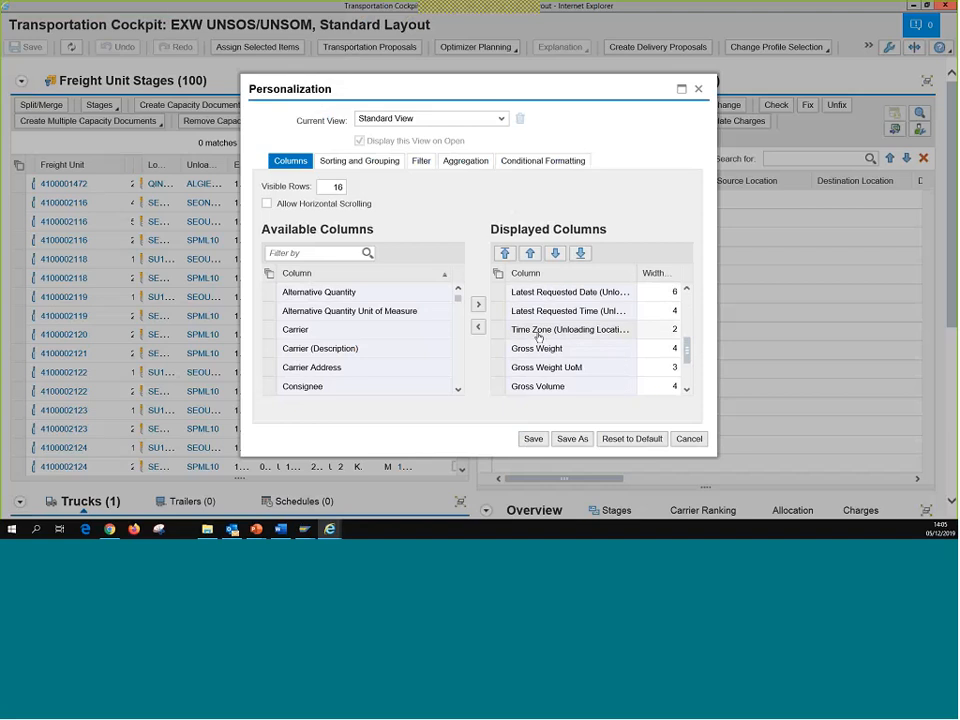
pyautogui.scroll(-1, 538, 338)
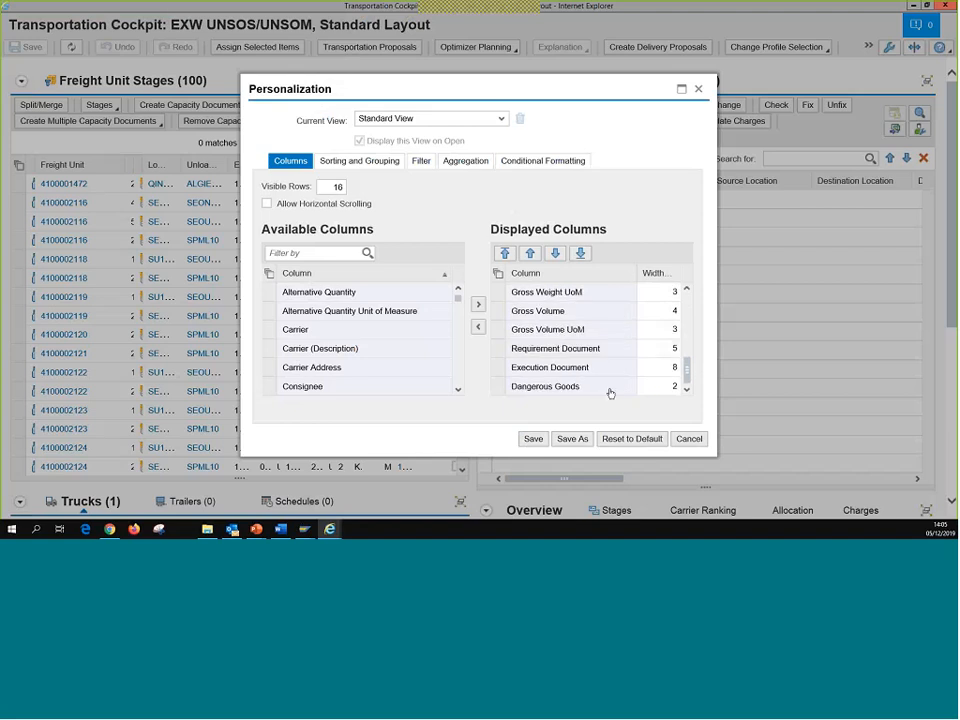
pyautogui.scroll(5, 600, 370)
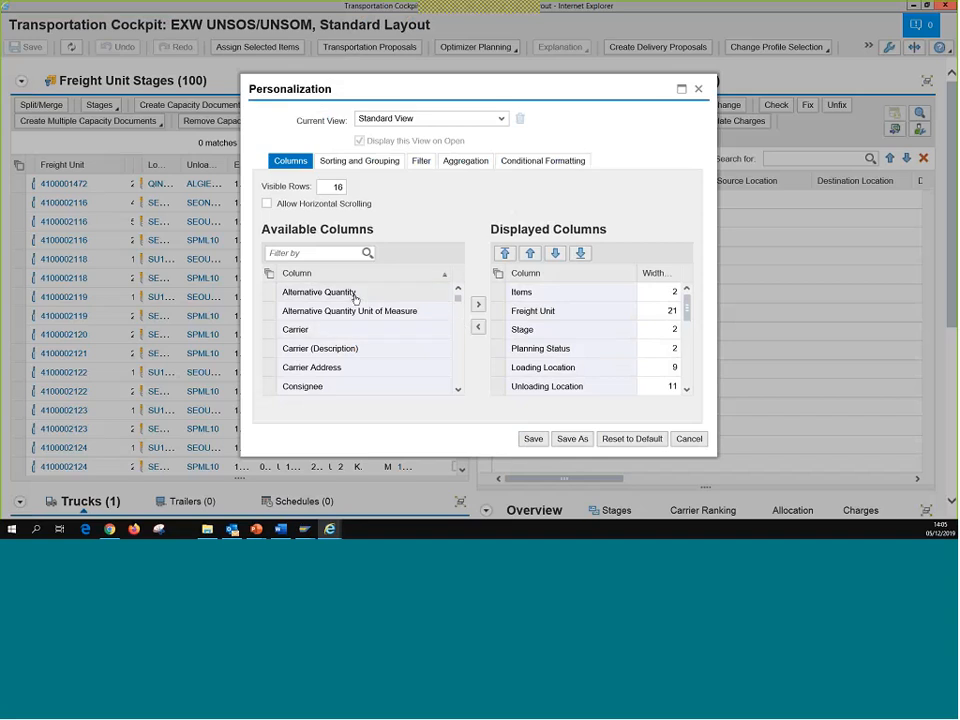
pyautogui.scroll(-1, 355, 299)
pyautogui.click(338, 255)
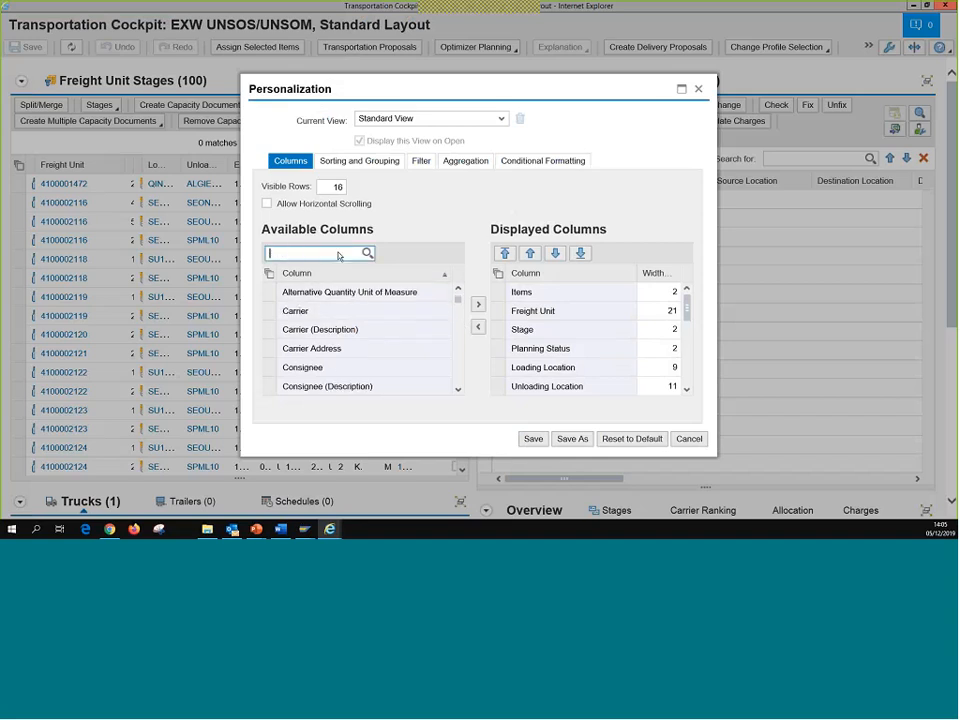
pyautogui.write('Purchase')
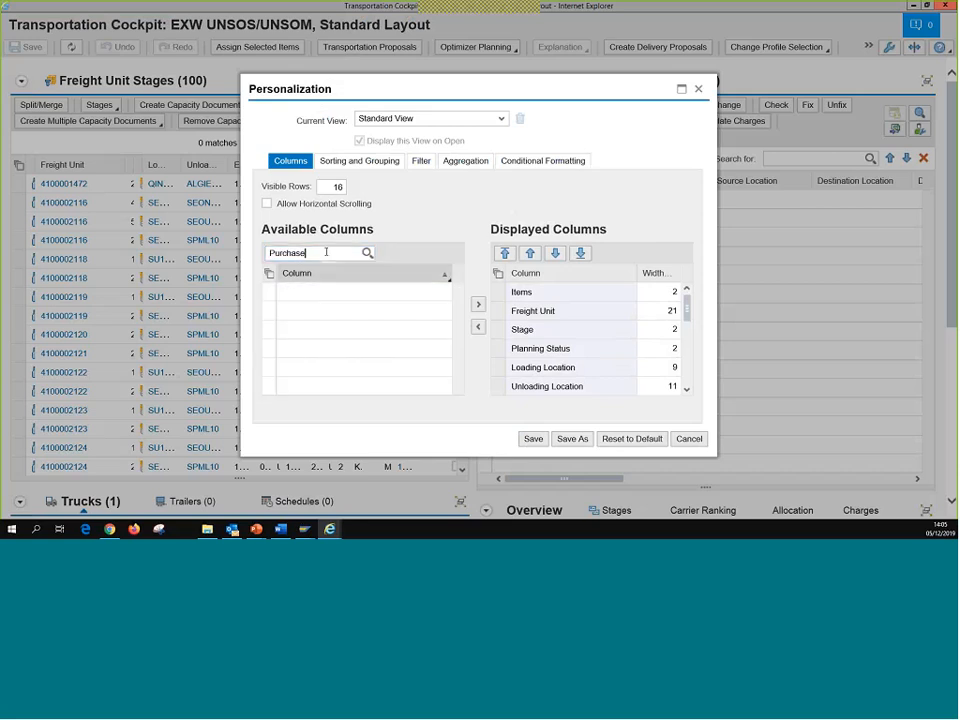
# - Filter the available columns by Order, add Original Order to the displayed columns, and move it to first place
pyautogui.moveTo(326, 252); pyautogui.dragTo(192, 231)
pyautogui.write('Order')
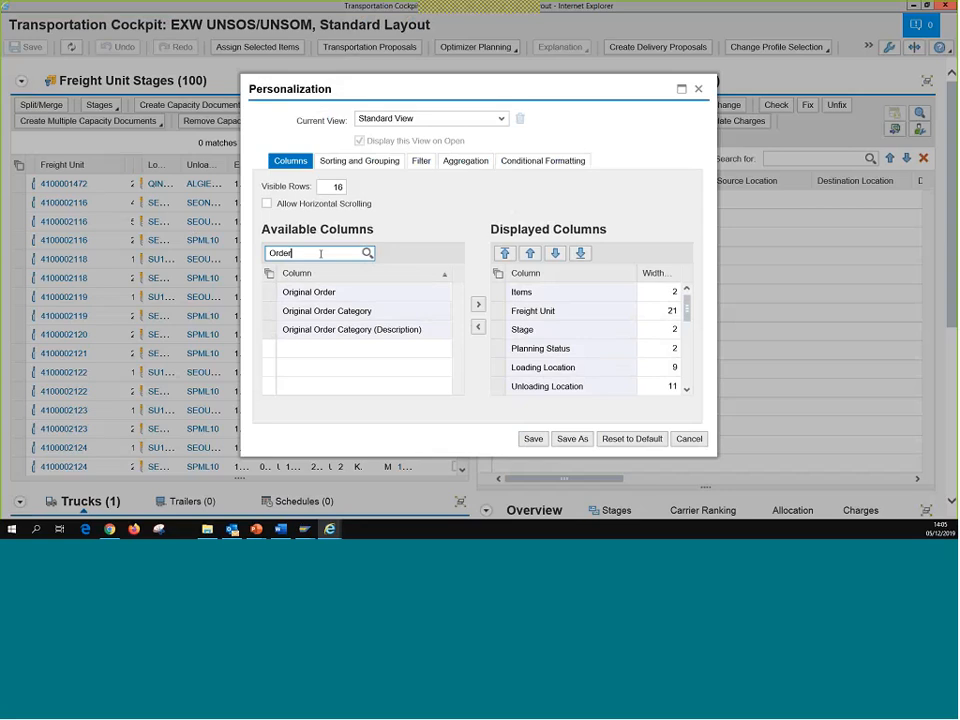
pyautogui.click(267, 292)
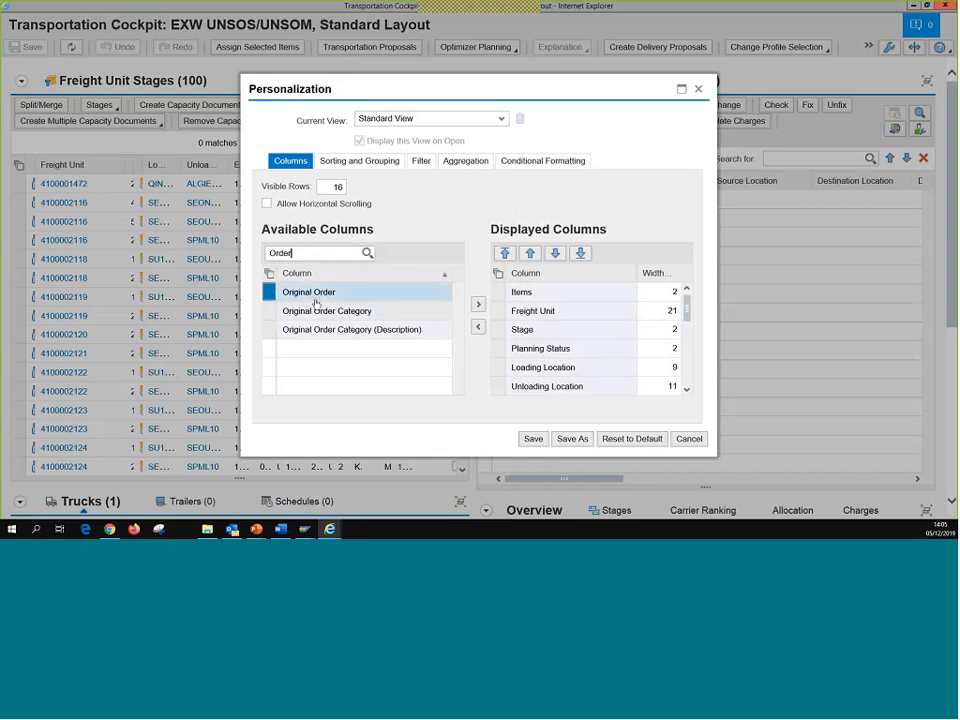
pyautogui.click(478, 306)
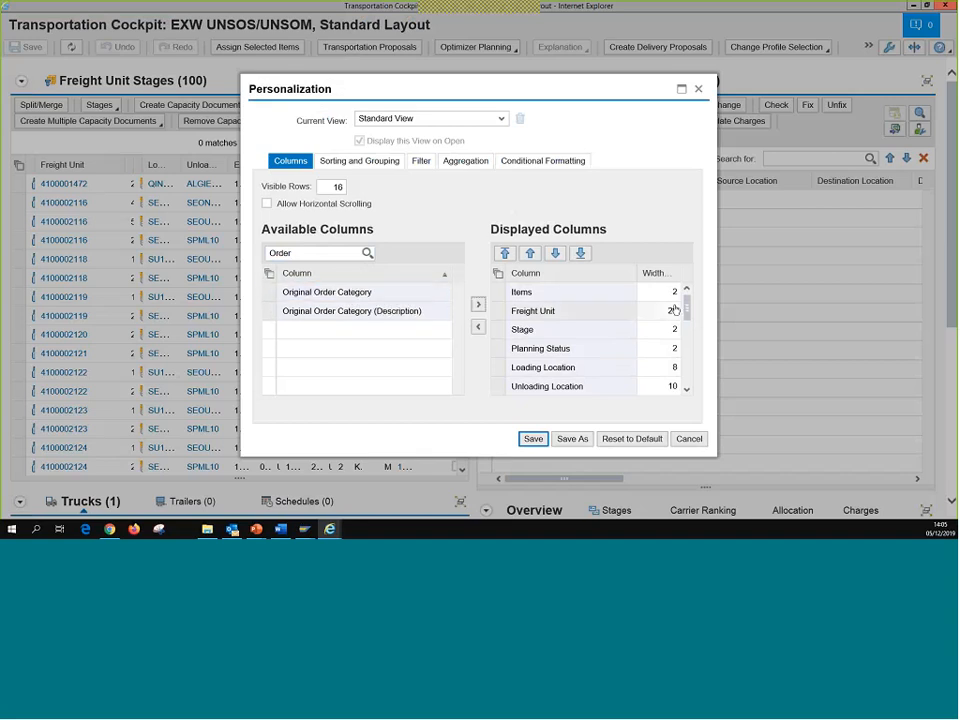
pyautogui.scroll(-10, 593, 335)
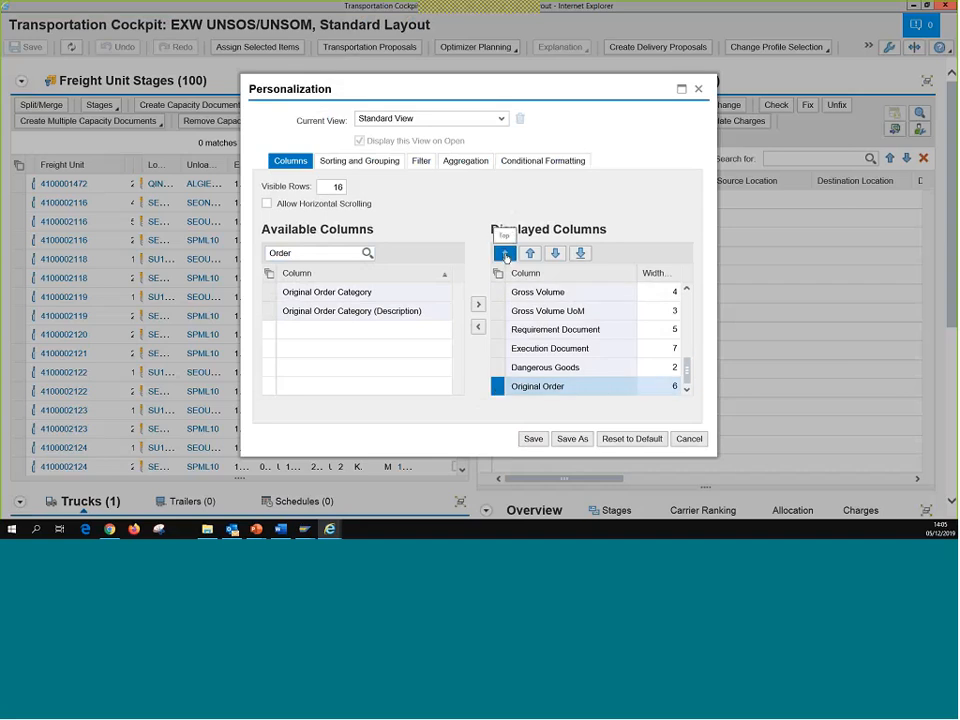
pyautogui.click(505, 254)
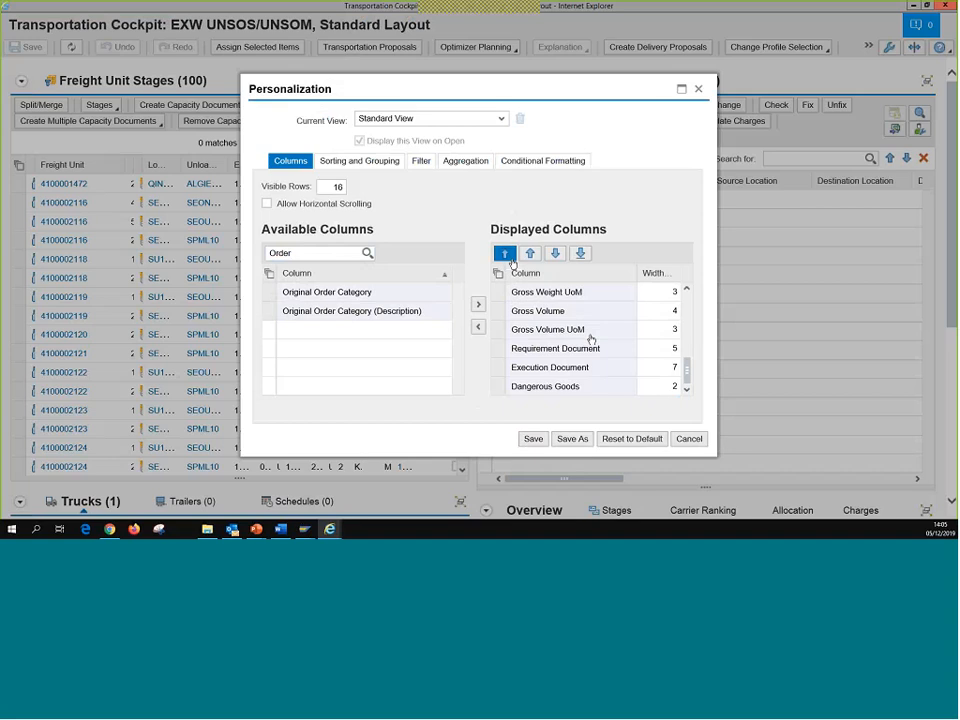
pyautogui.moveTo(686, 370); pyautogui.dragTo(686, 292)
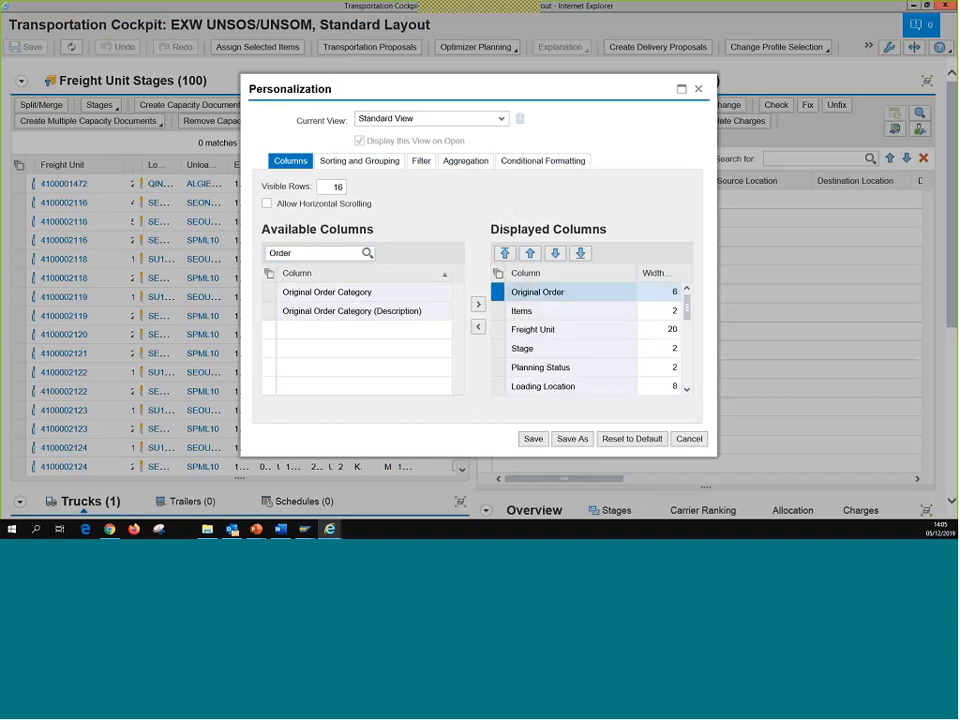
# - Filter the available columns by Delivery, add Original Delivery to the displayed columns after Original Order, and save the view
pyautogui.moveTo(298, 253); pyautogui.dragTo(195, 256)
pyautogui.write('Deli')
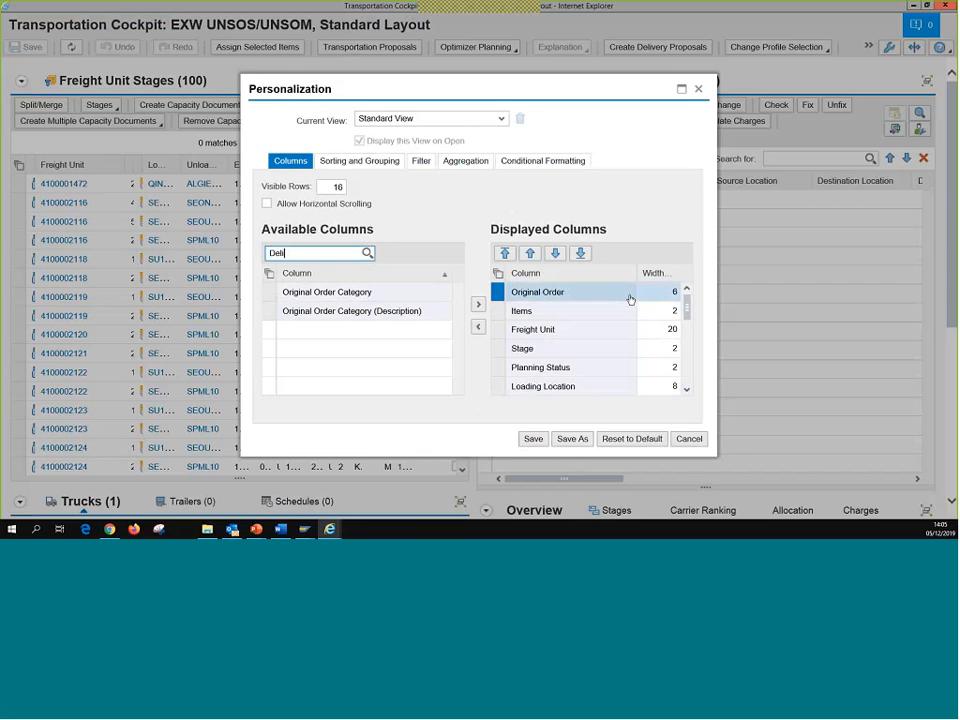
pyautogui.write('very')
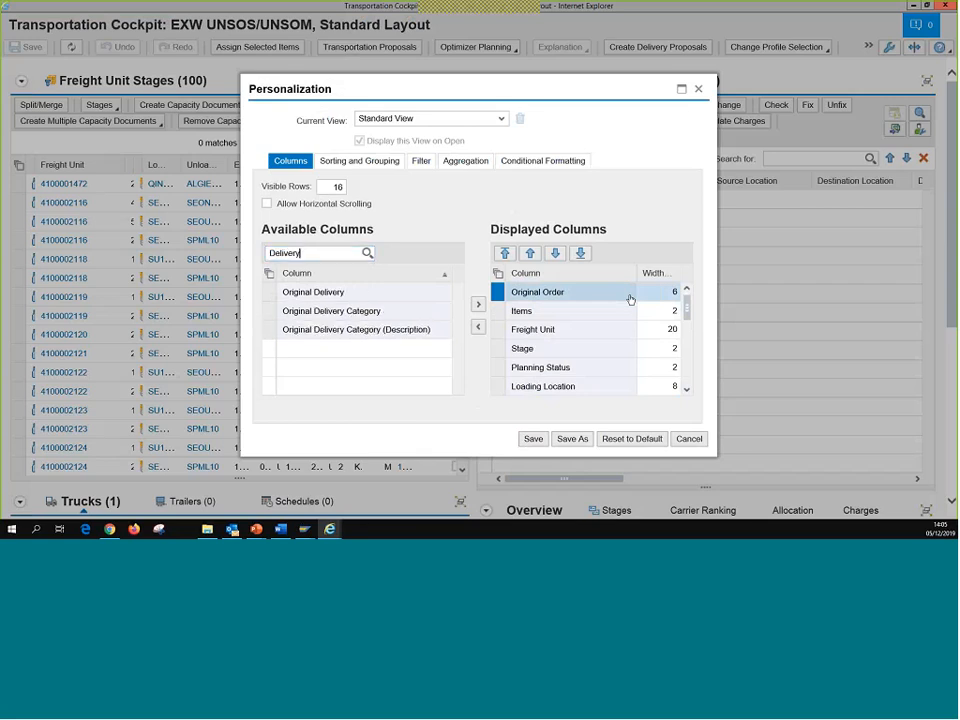
pyautogui.click(281, 295)
pyautogui.click(478, 304)
pyautogui.moveTo(688, 303); pyautogui.dragTo(693, 282)
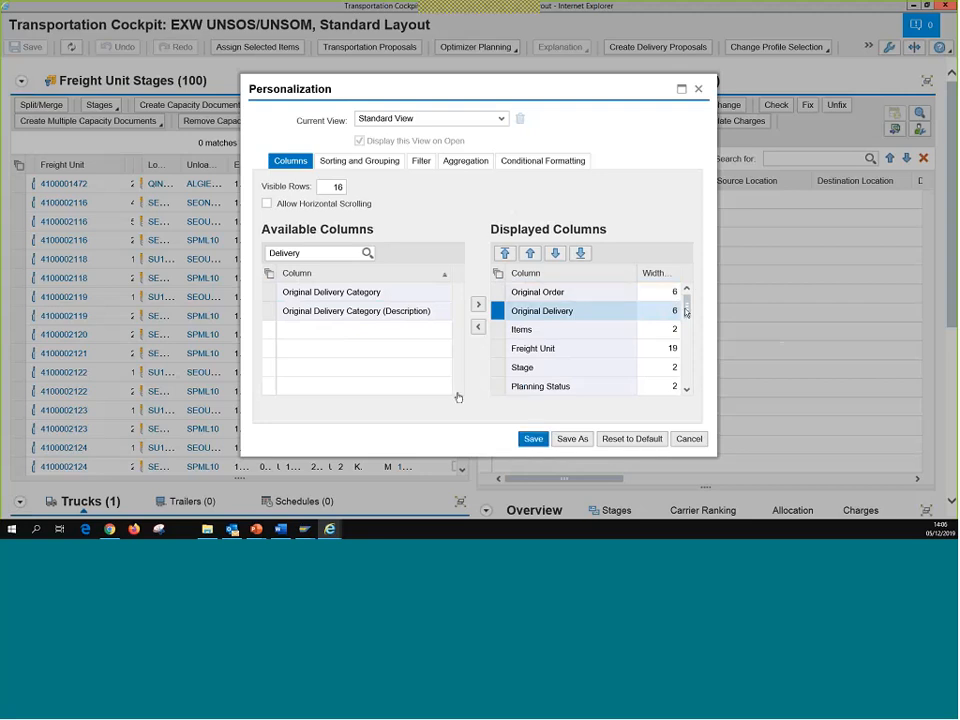
pyautogui.press('Return')
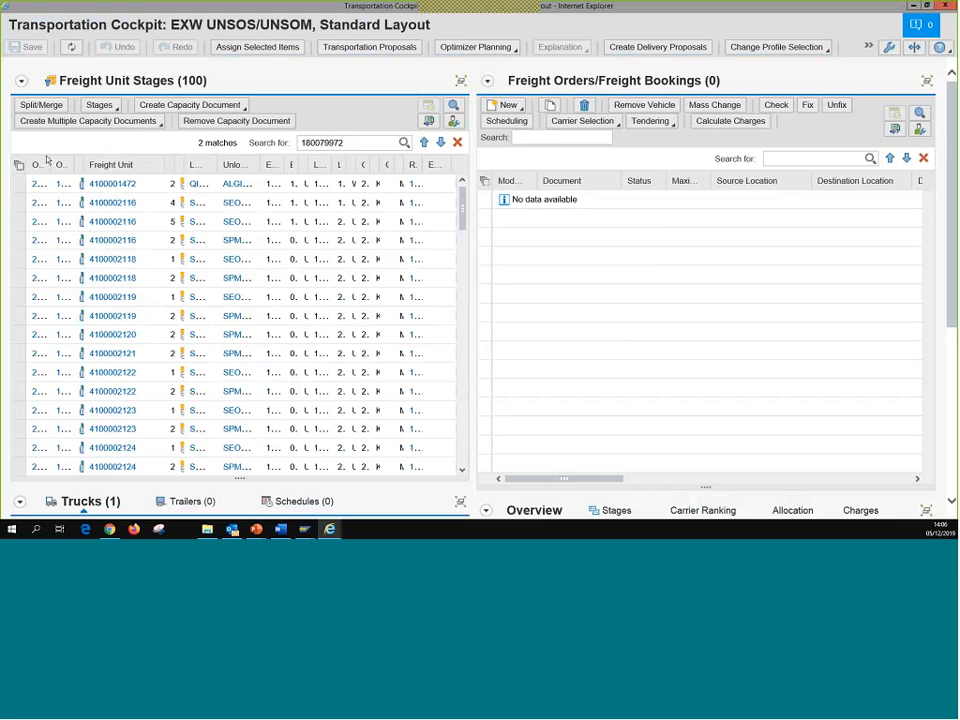
# - Maximize the freight unit stages list and adjust the column widths so Original Order, Original Delivery and Freight Unit are readable
pyautogui.moveTo(51, 165)
pyautogui.mouseDown()
pyautogui.moveTo(130, 166)
pyautogui.moveTo(98, 166)
pyautogui.mouseUp()
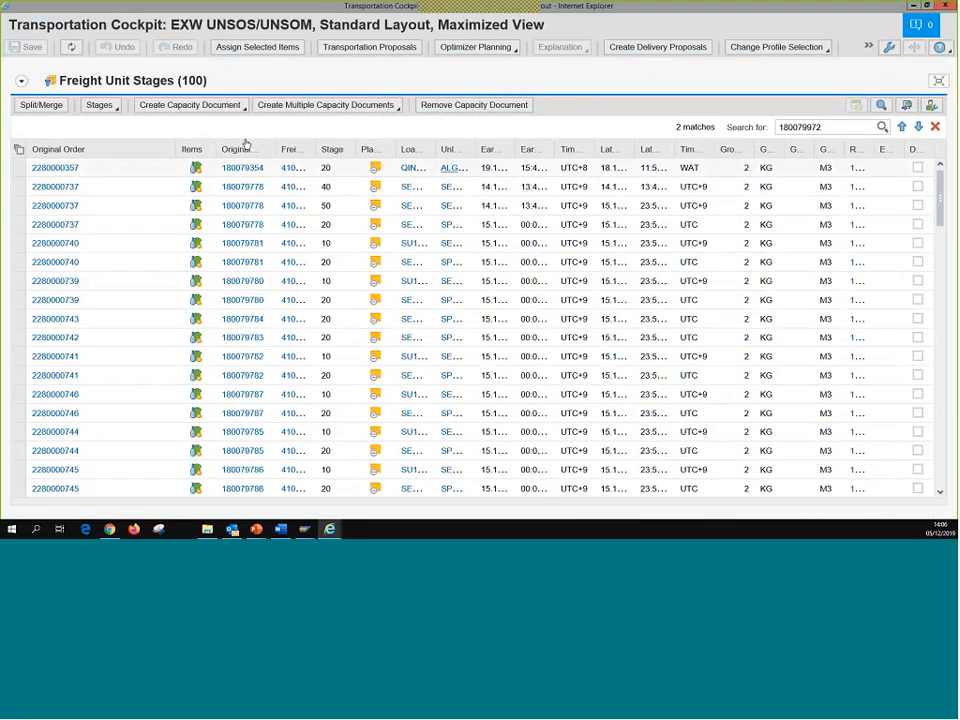
pyautogui.moveTo(275, 150); pyautogui.dragTo(170, 155)
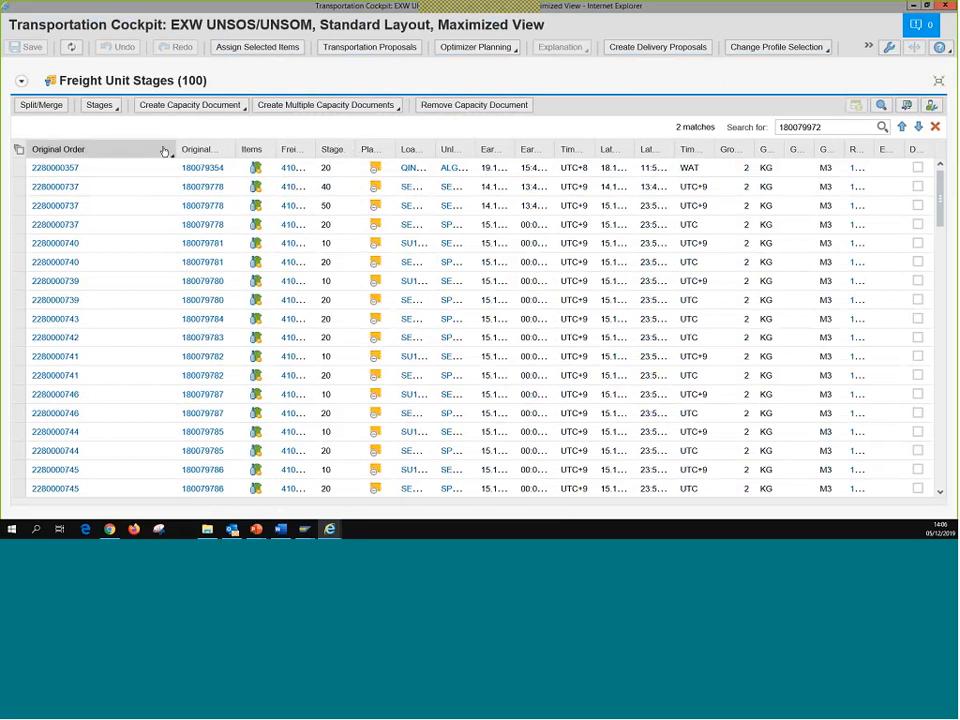
pyautogui.moveTo(165, 150); pyautogui.dragTo(115, 195)
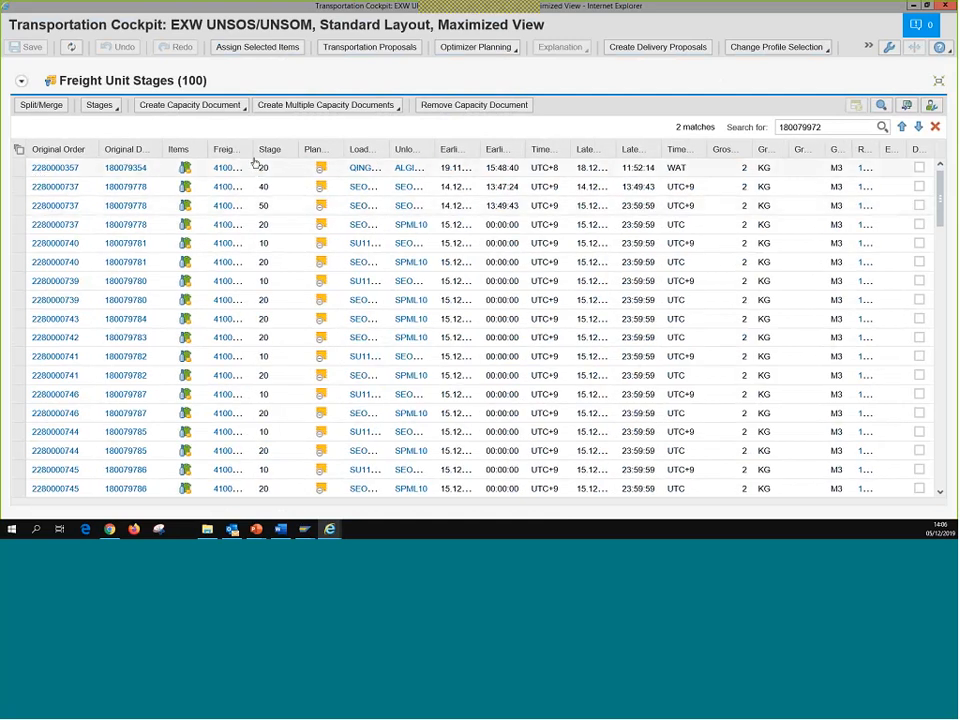
pyautogui.moveTo(255, 150); pyautogui.dragTo(289, 152)
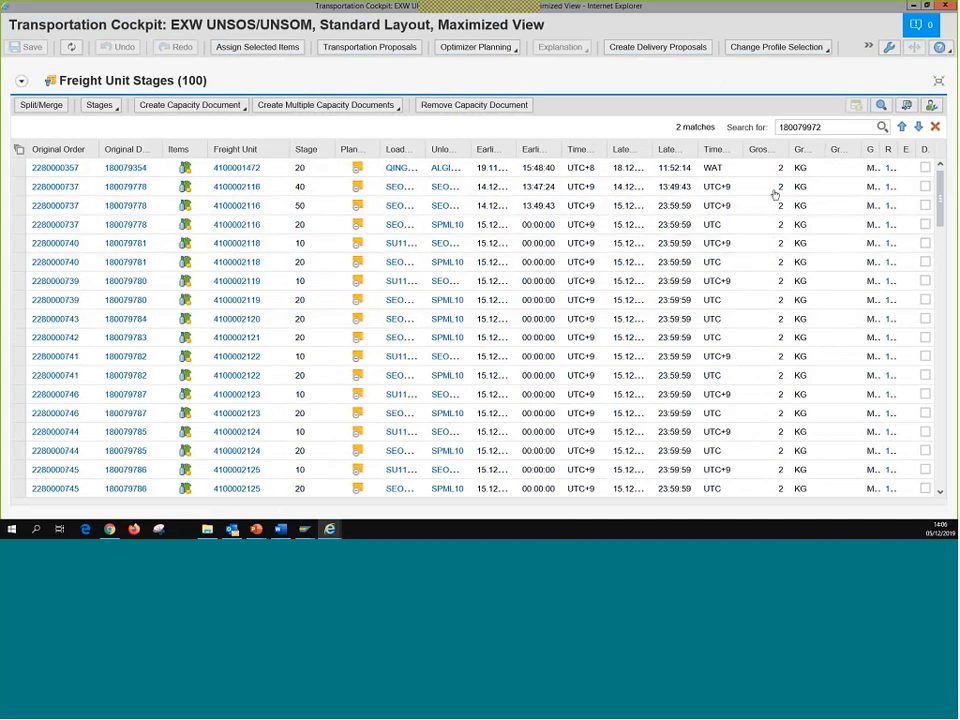
# - Search the freight unit stages for inbound delivery 180079972 and examine its matching rows
pyautogui.click(848, 126)
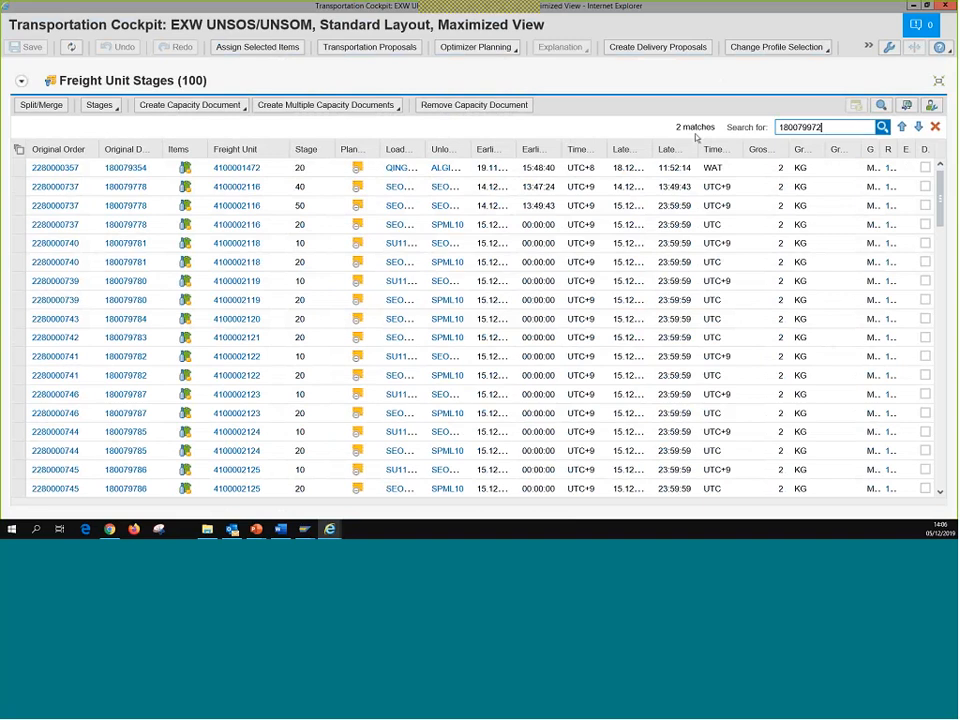
pyautogui.press('Return')
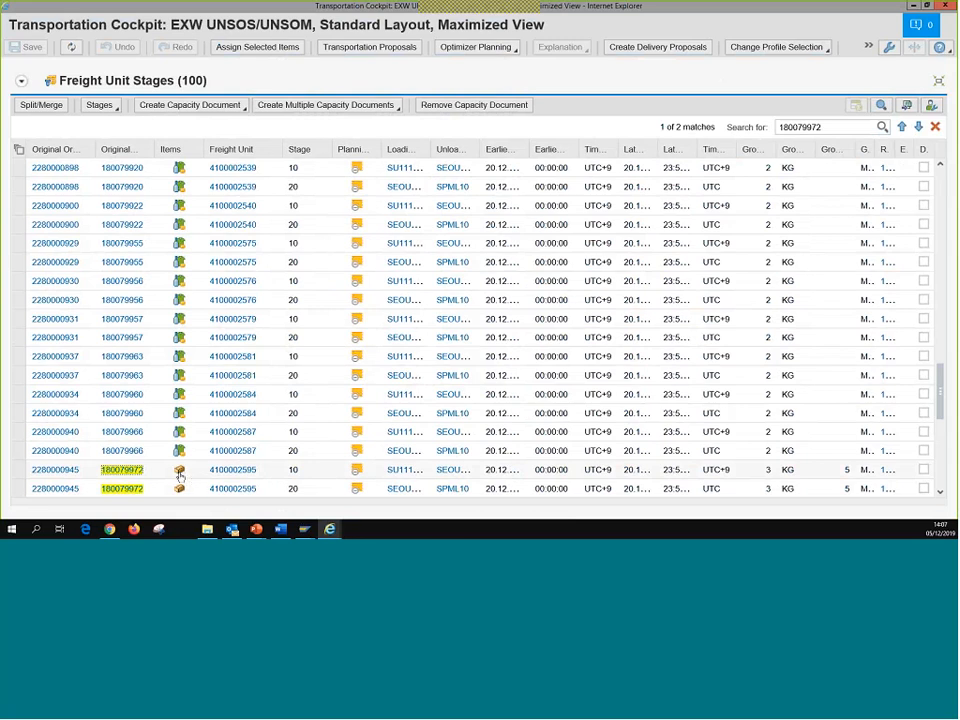
pyautogui.moveTo(180, 477)
pyautogui.scroll(-2, 180, 465)
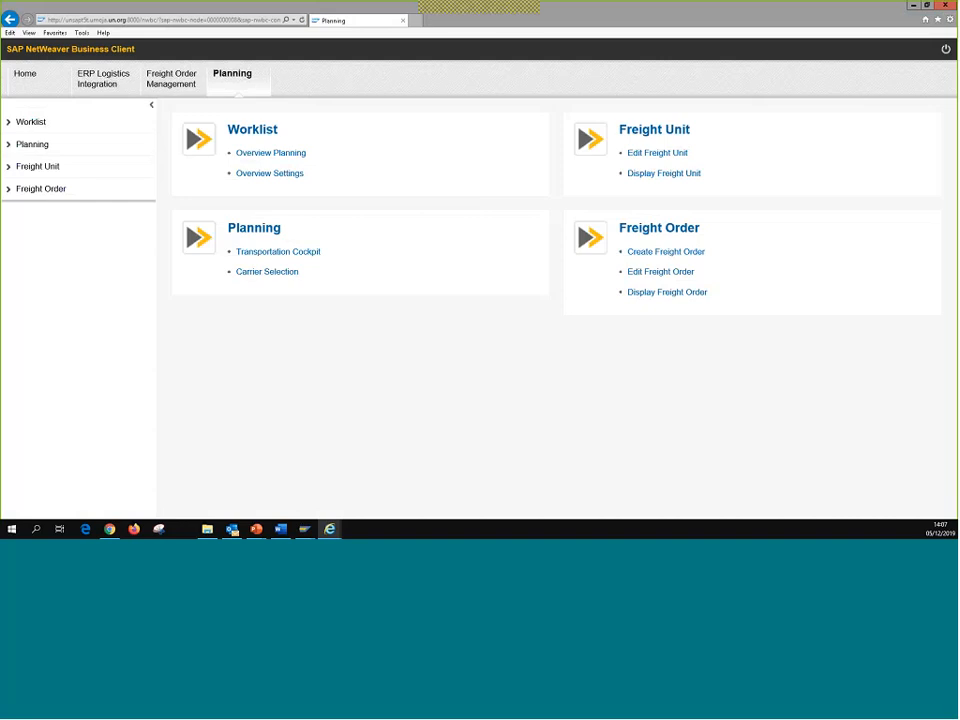
# - Query the Overview Transportation Requirements worklist for original delivery 180079972 and open its delivery-based transportation requirement
pyautogui.click(98, 81)
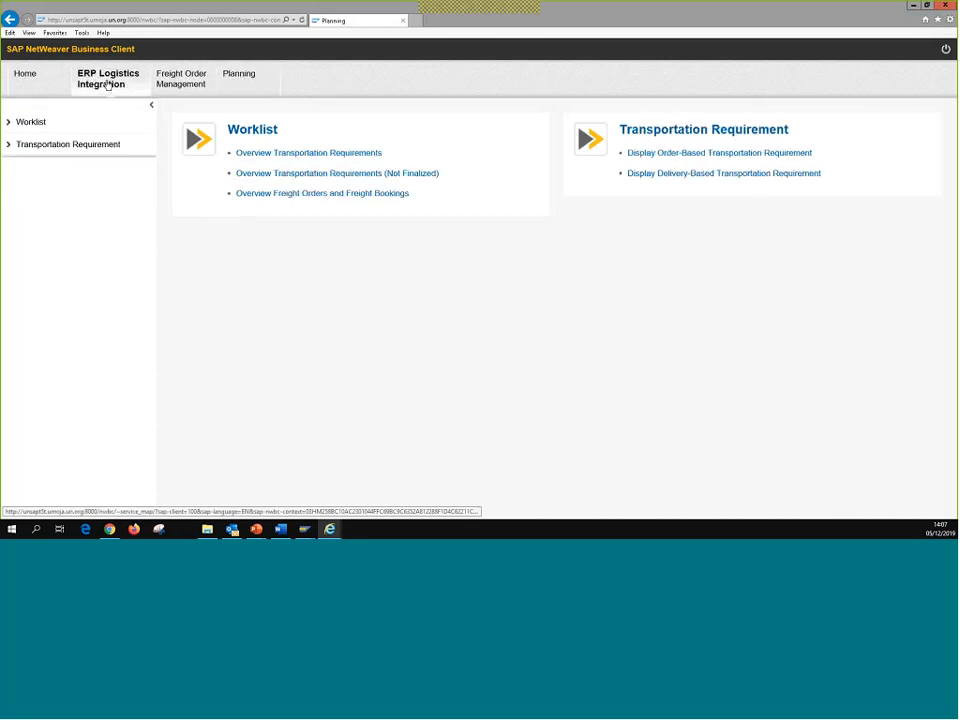
pyautogui.click(296, 155)
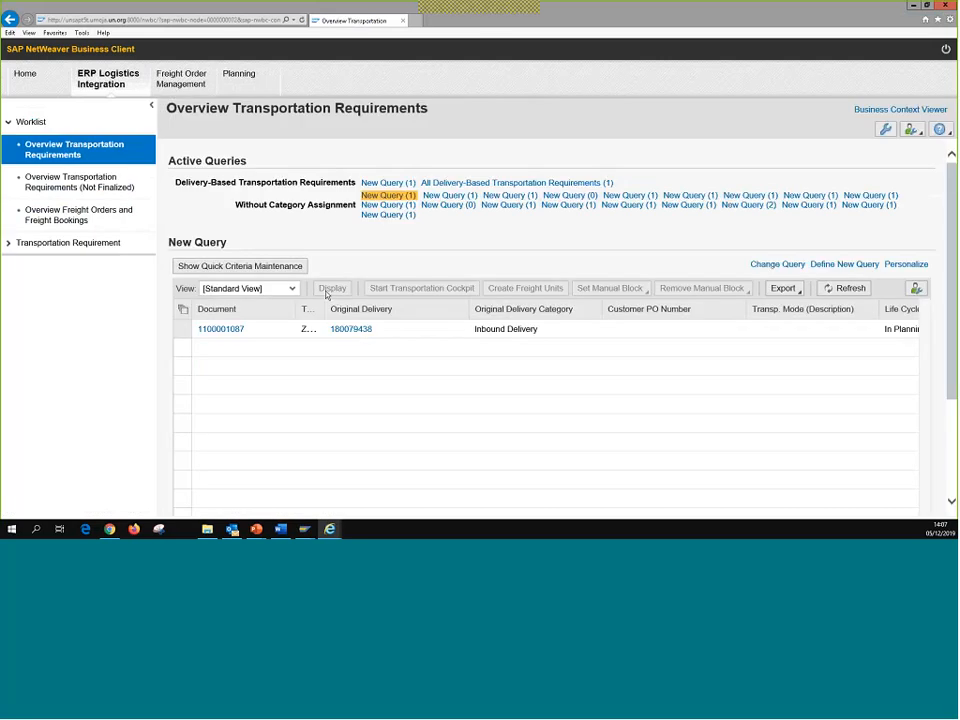
pyautogui.click(255, 268)
pyautogui.moveTo(348, 367); pyautogui.dragTo(288, 367)
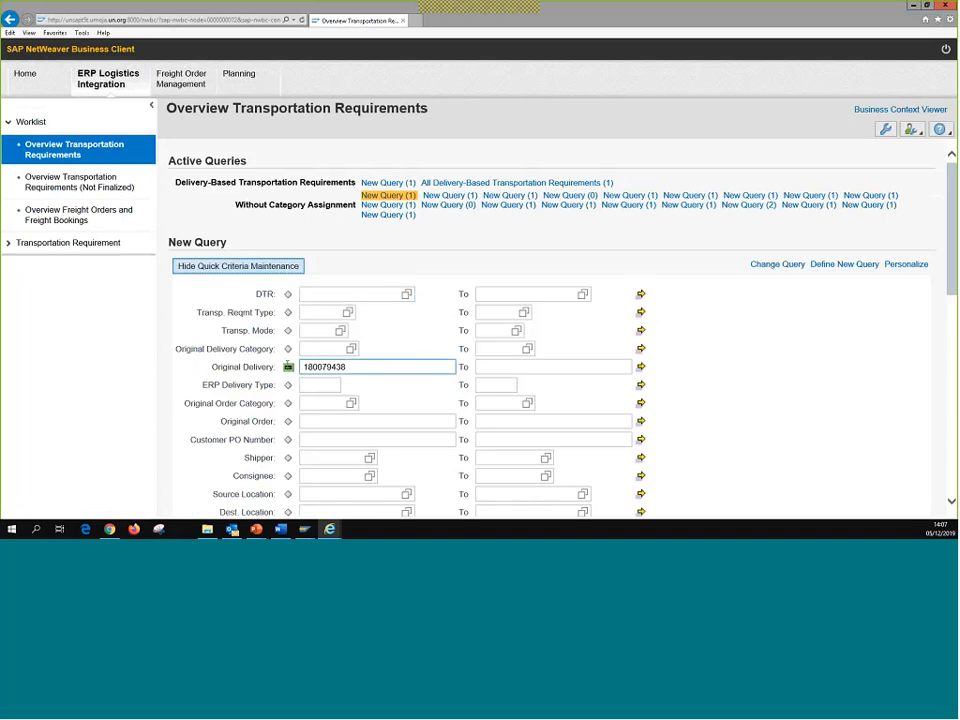
pyautogui.write('180079972')
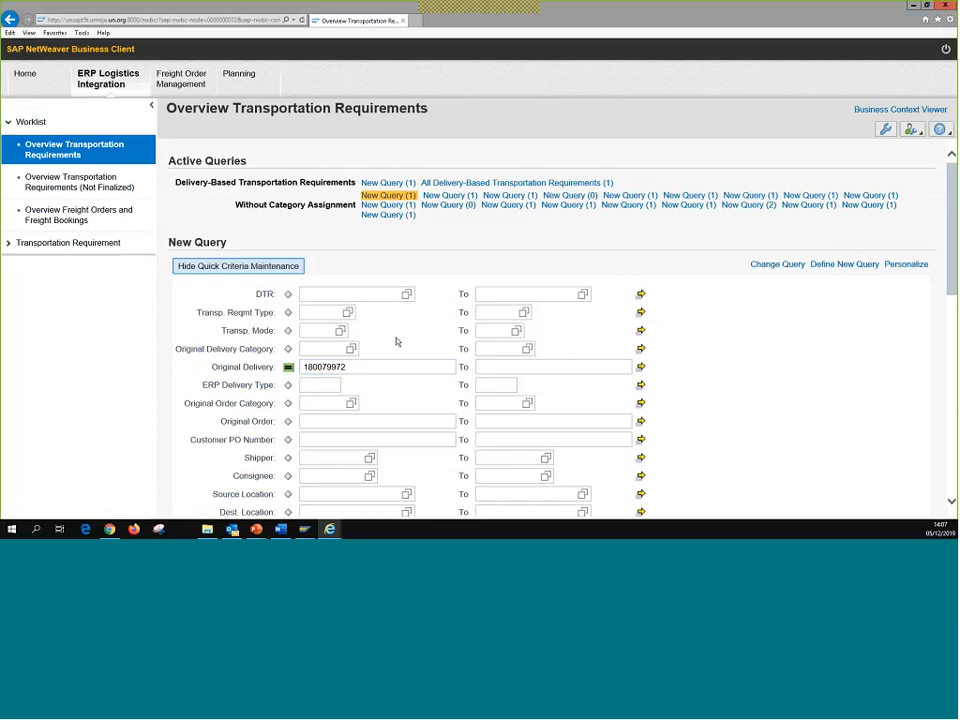
pyautogui.scroll(-5, 396, 339)
pyautogui.click(193, 448)
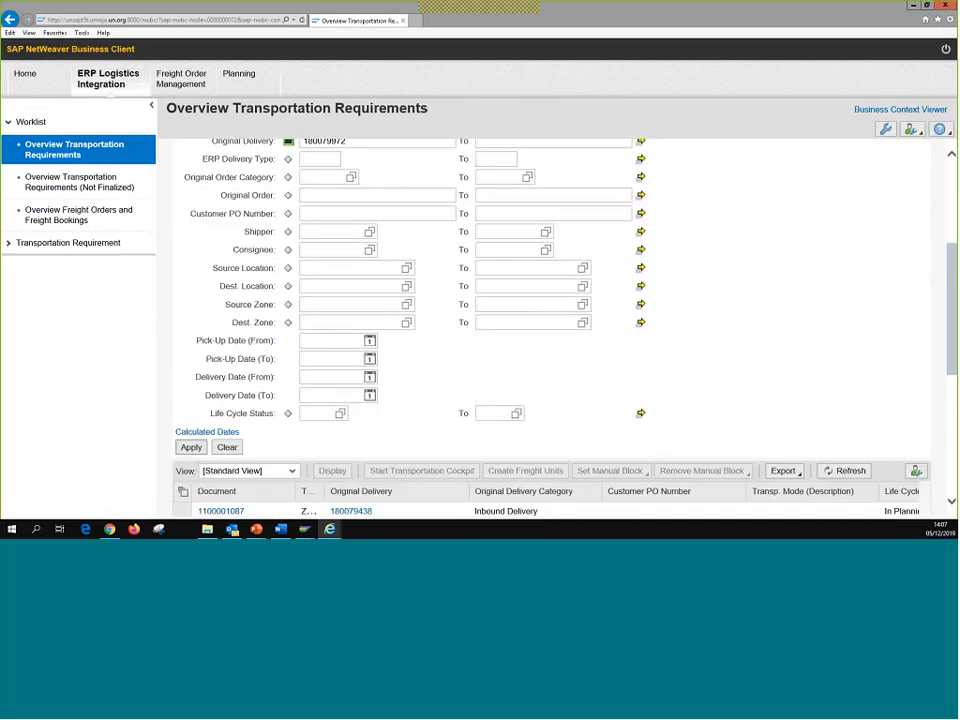
pyautogui.scroll(-1, 568, 352)
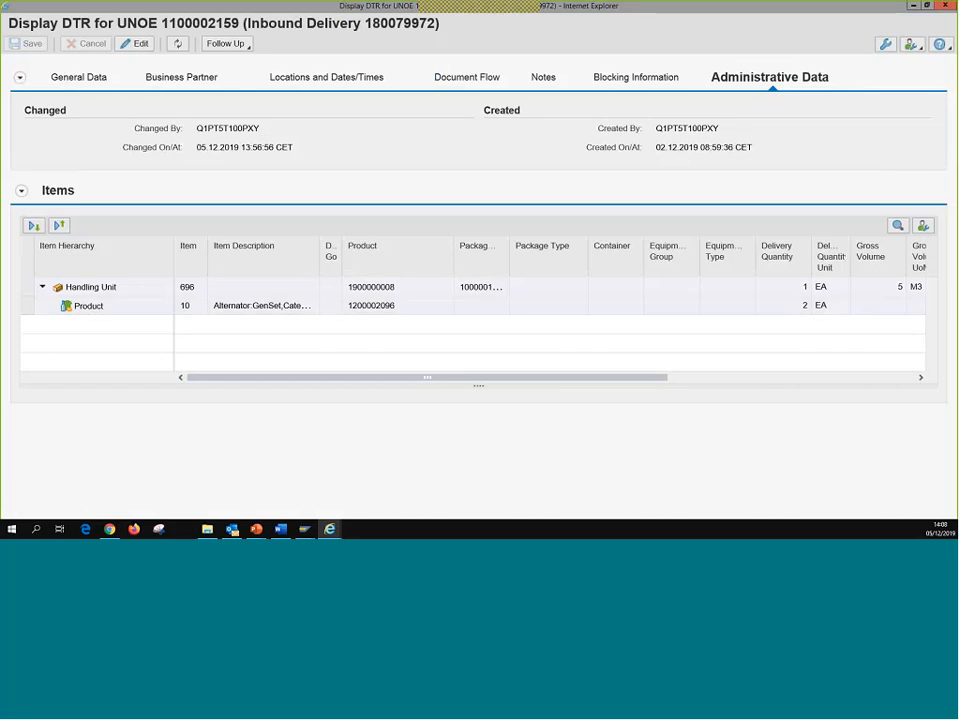
# - Review the general data of the transportation requirement, including its quantities, statuses, organizational data and Incoterms, down to the items
pyautogui.click(79, 77)
pyautogui.moveTo(62, 23); pyautogui.dragTo(244, 24)
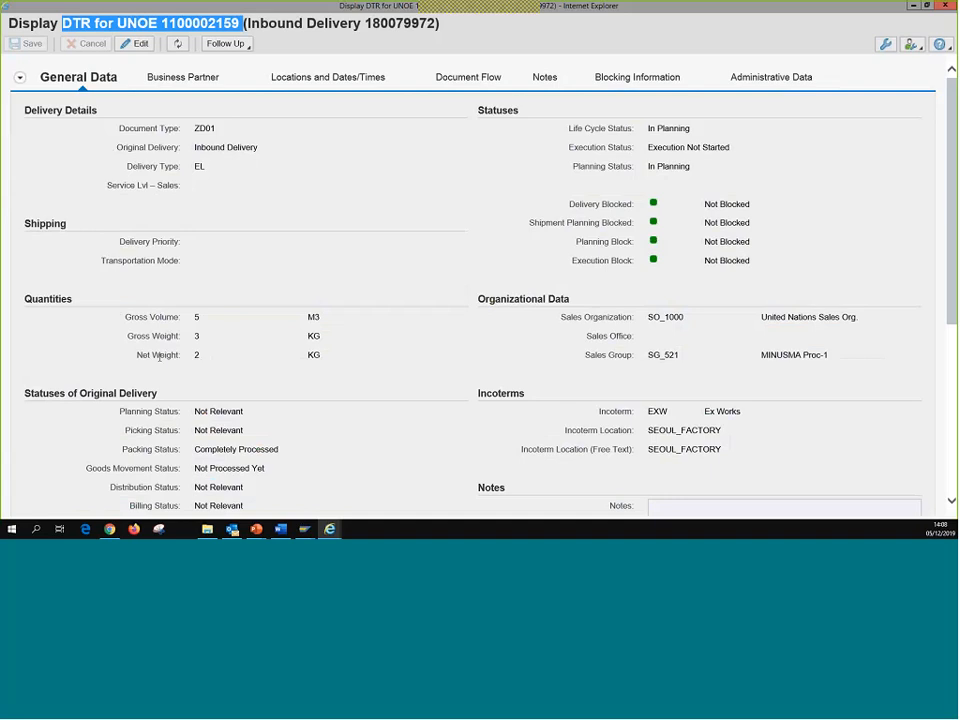
pyautogui.scroll(-3, 352, 315)
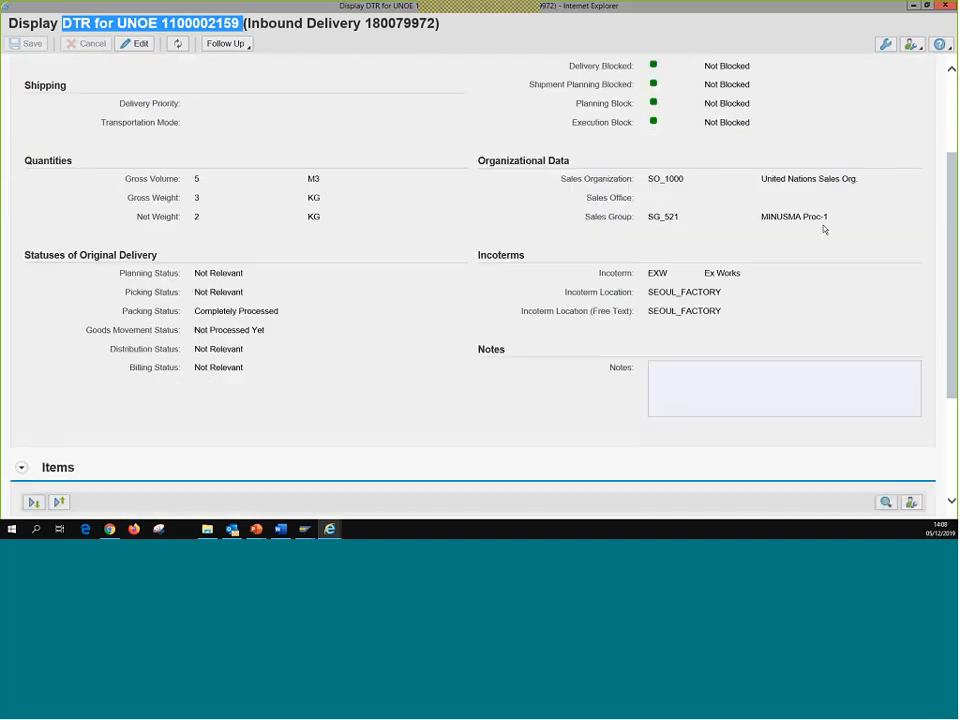
pyautogui.scroll(-2, 71, 221)
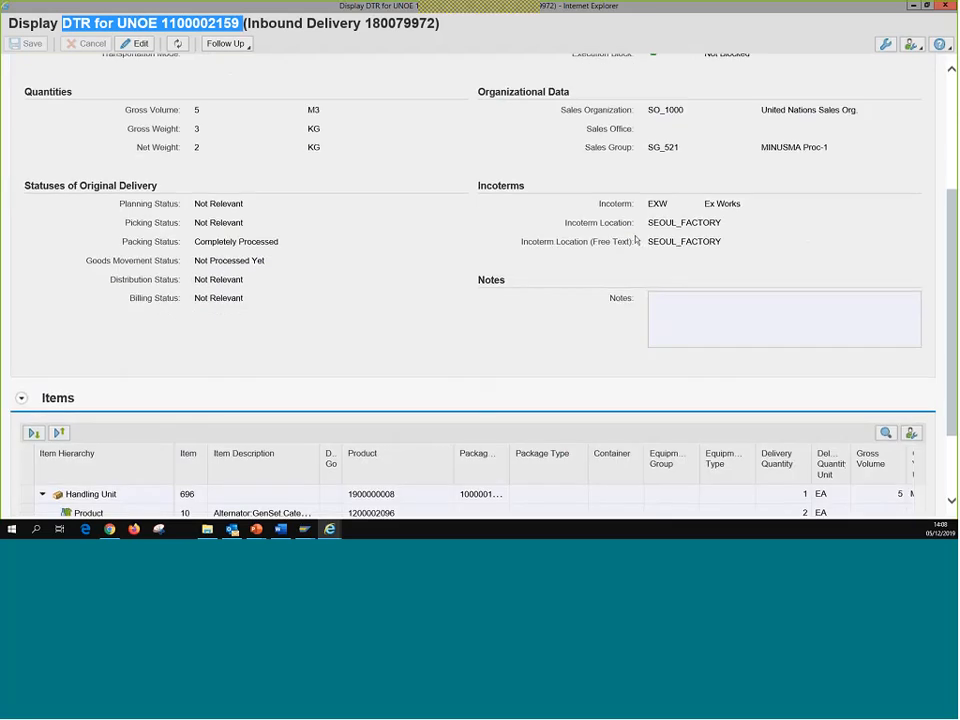
pyautogui.scroll(-3, 52, 302)
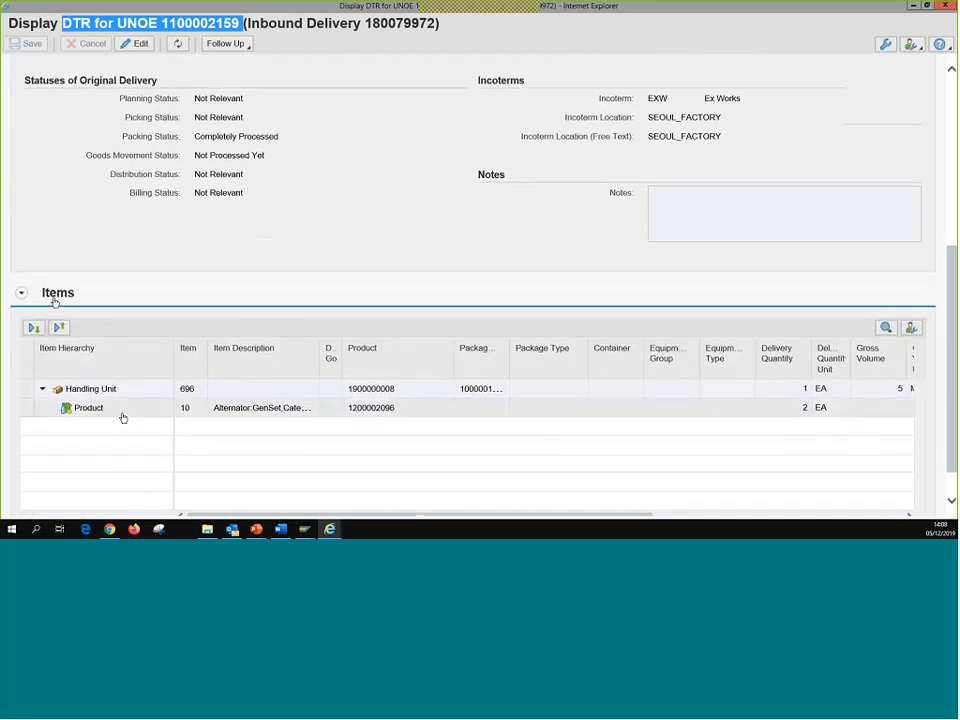
# - Select the Handling Unit item, widen its Package ID column to read it, and close the transportation requirement, leaving the page
pyautogui.click(40, 397)
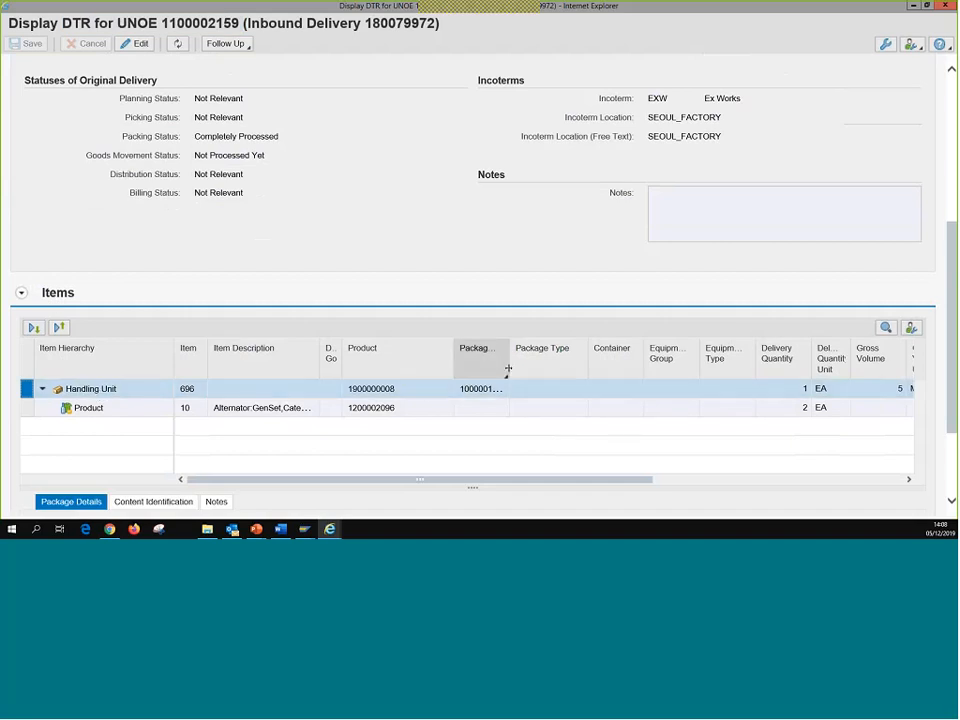
pyautogui.moveTo(508, 369); pyautogui.dragTo(575, 370)
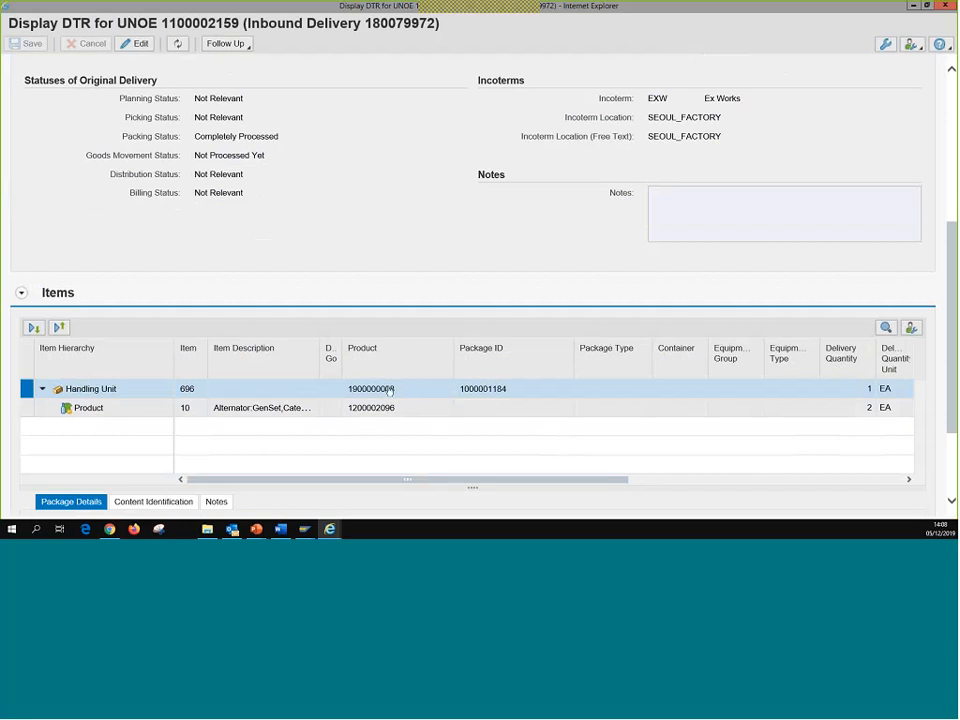
pyautogui.scroll(5, 358, 220)
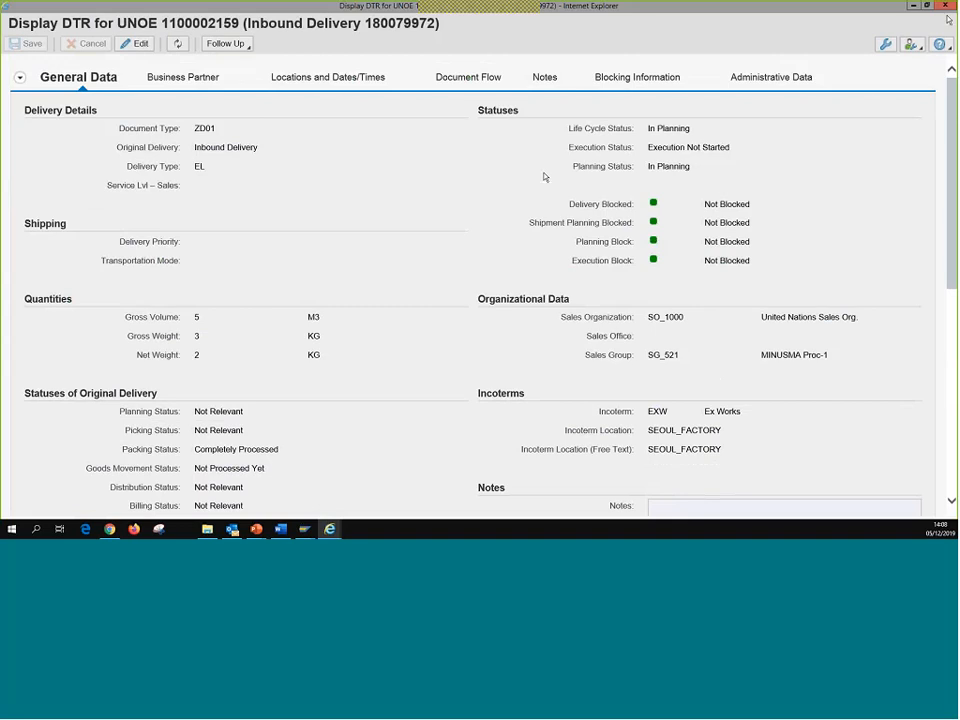
pyautogui.click(945, 7)
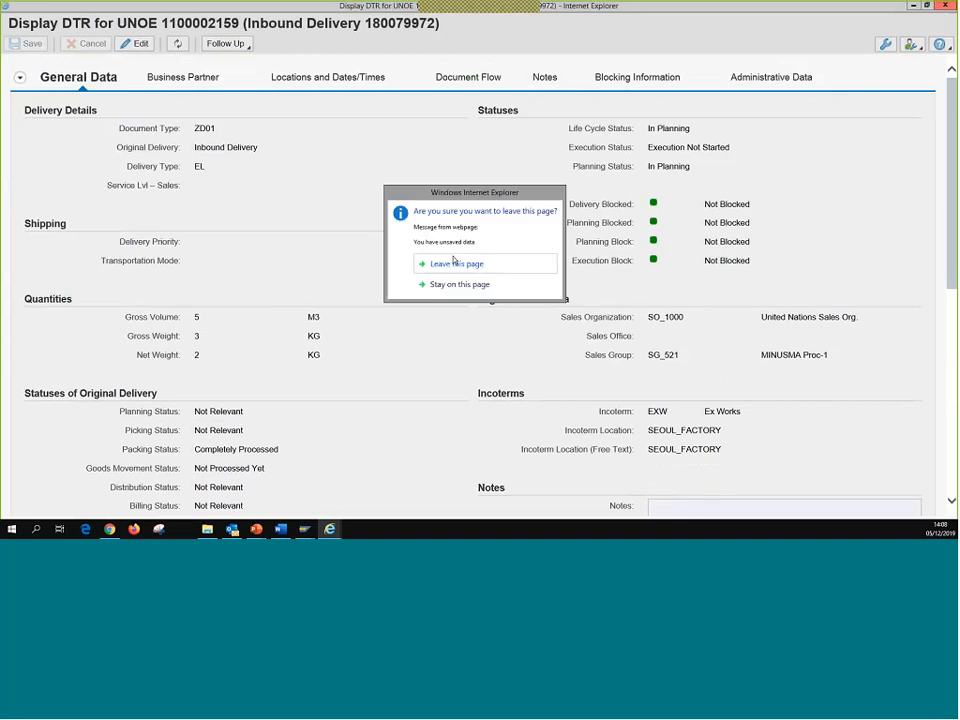
pyautogui.click(455, 264)
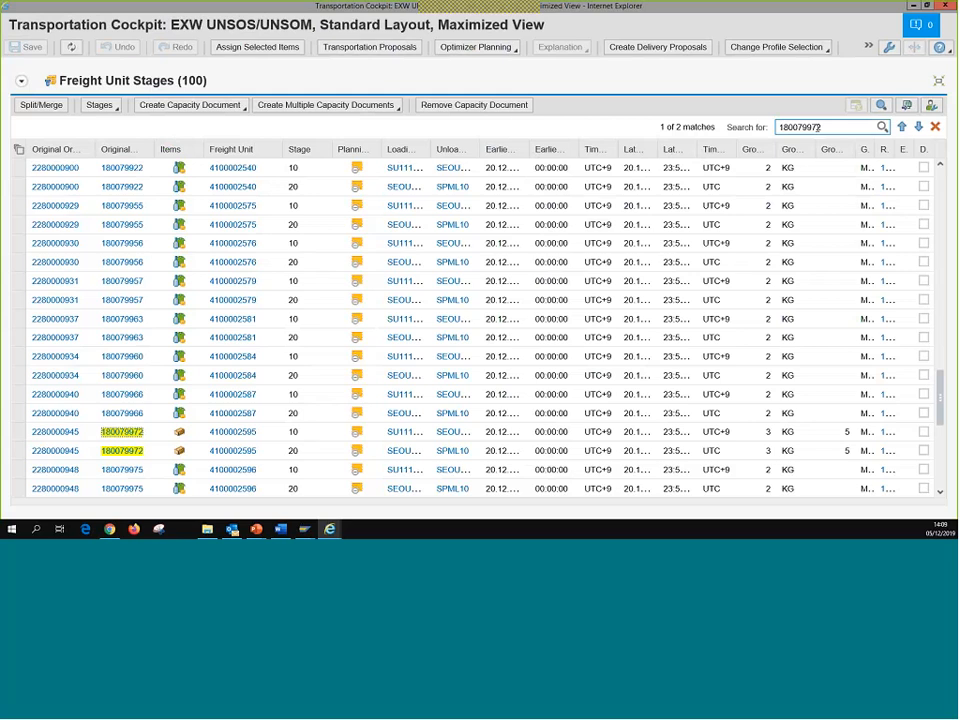
# - Widen the Loading Location and Unloading Location columns and check the location details for the stages of inbound delivery 180079972
pyautogui.doubleClick(818, 127)
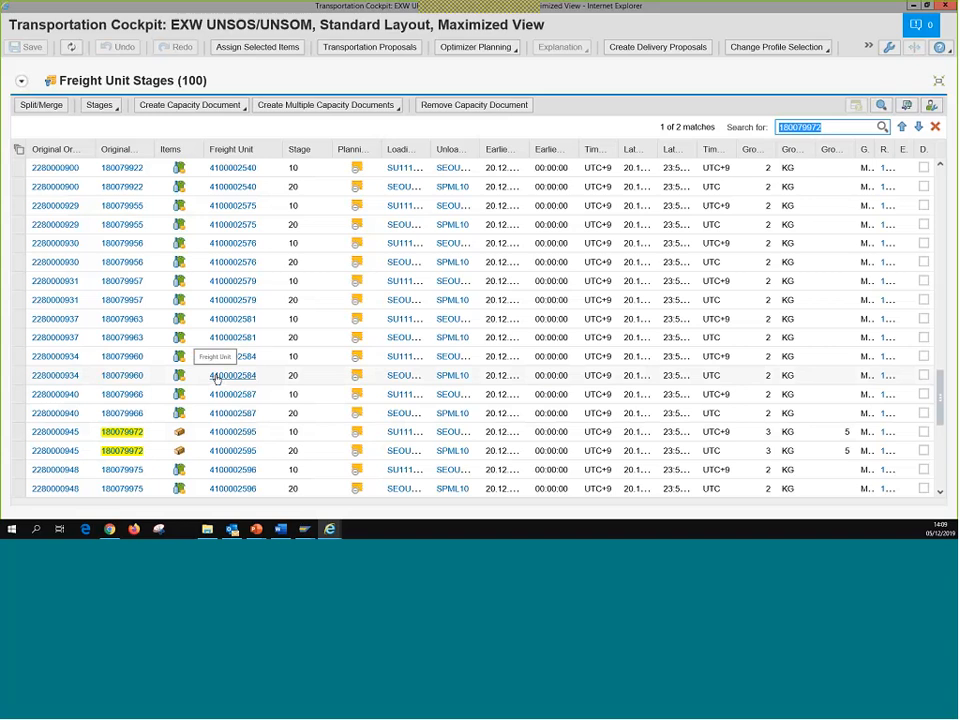
pyautogui.moveTo(216, 379)
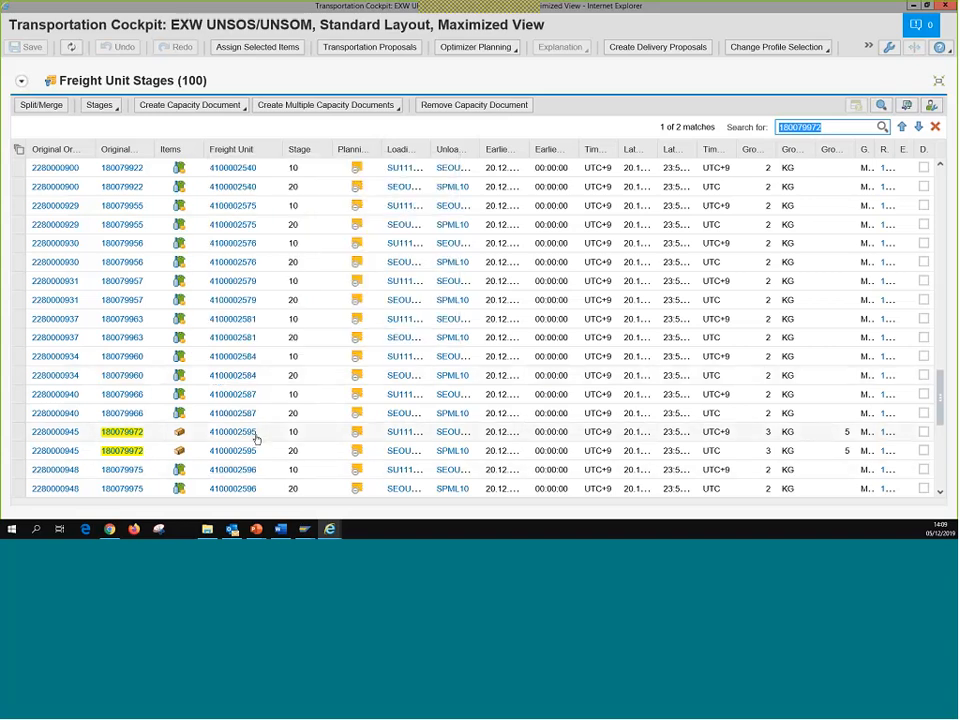
pyautogui.moveTo(253, 437)
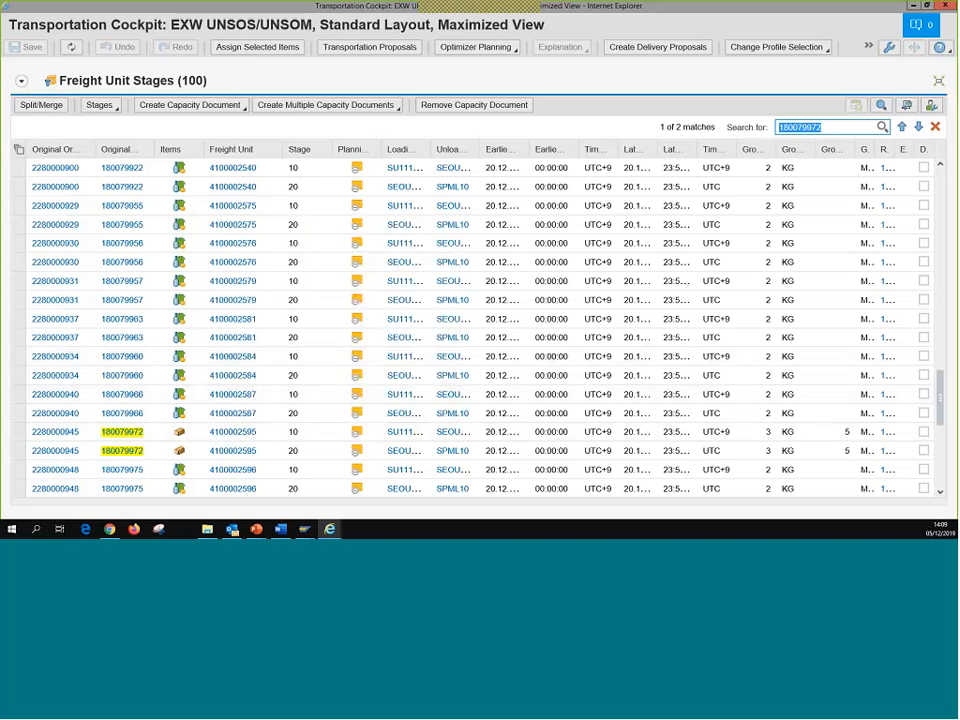
pyautogui.moveTo(432, 150); pyautogui.dragTo(516, 158)
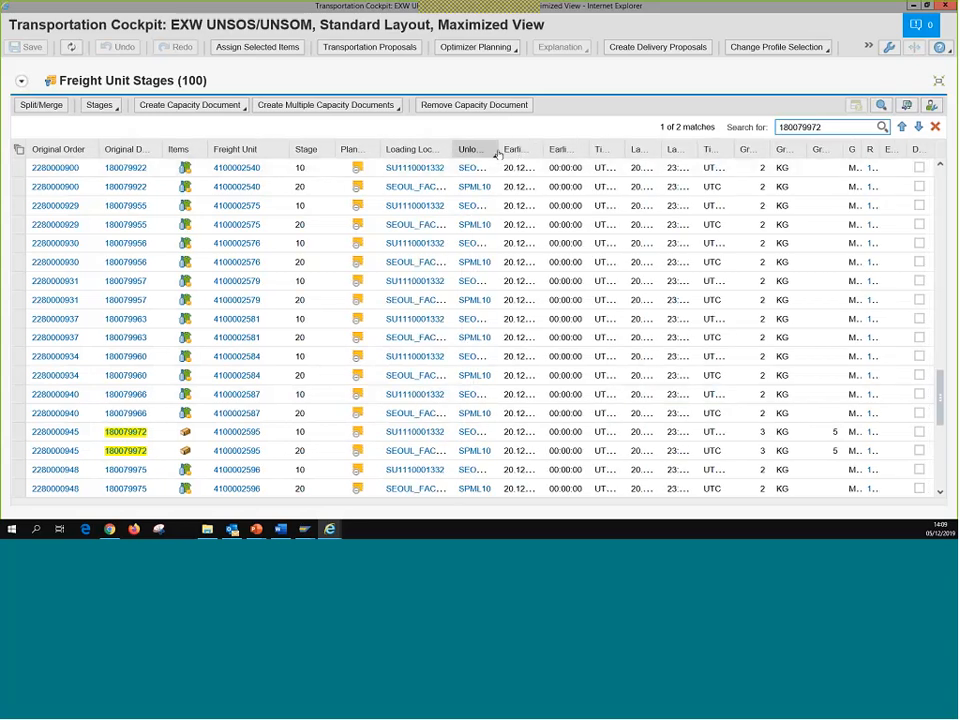
pyautogui.moveTo(498, 150); pyautogui.dragTo(538, 152)
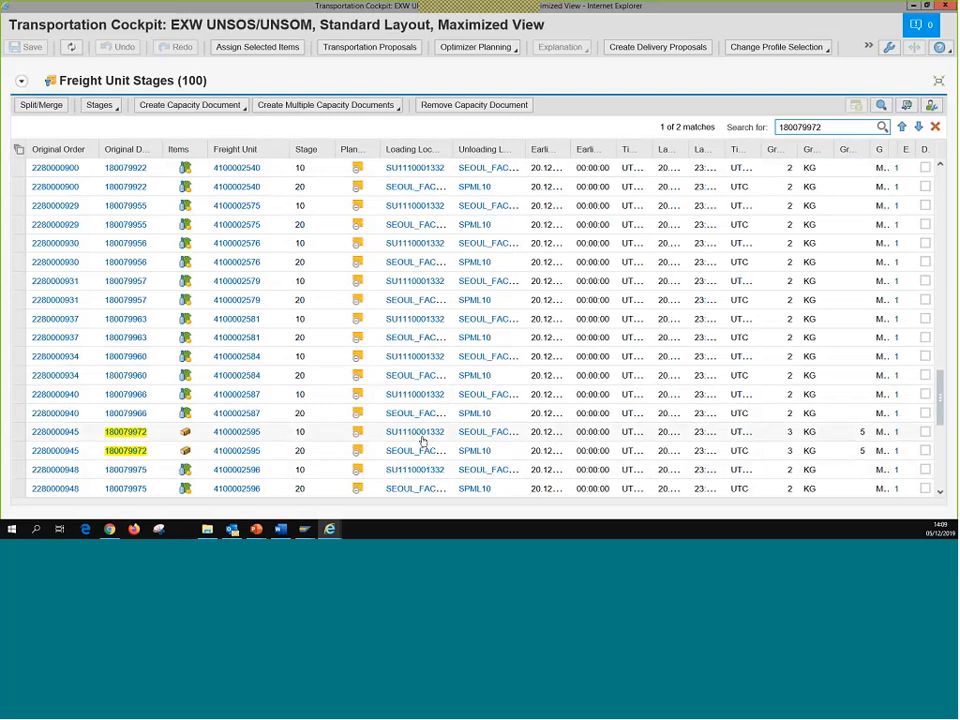
pyautogui.moveTo(414, 433)
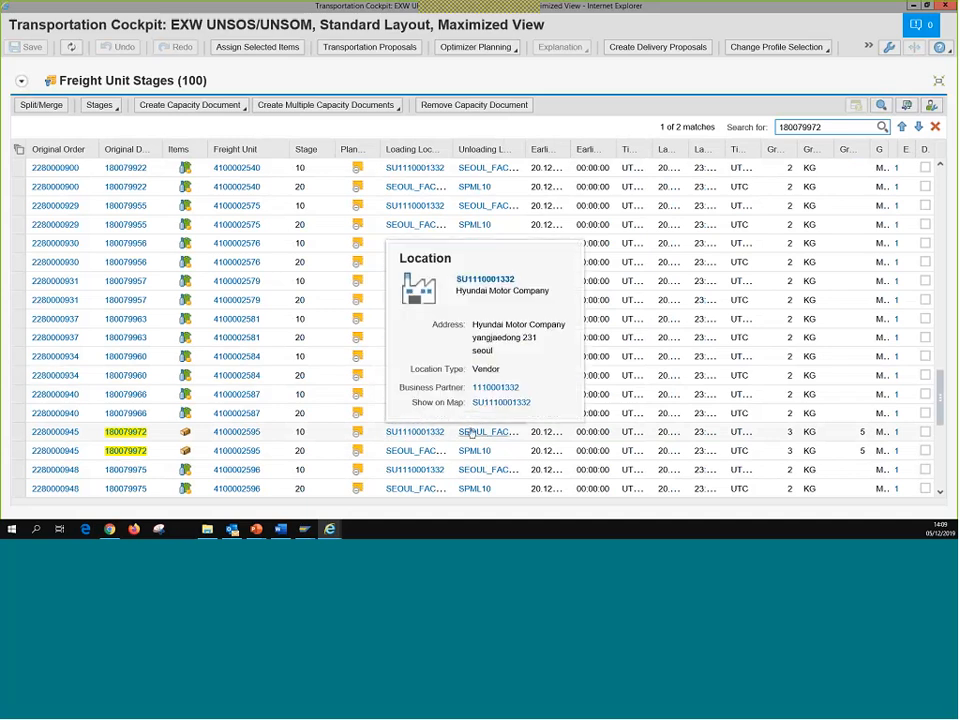
pyautogui.moveTo(476, 435)
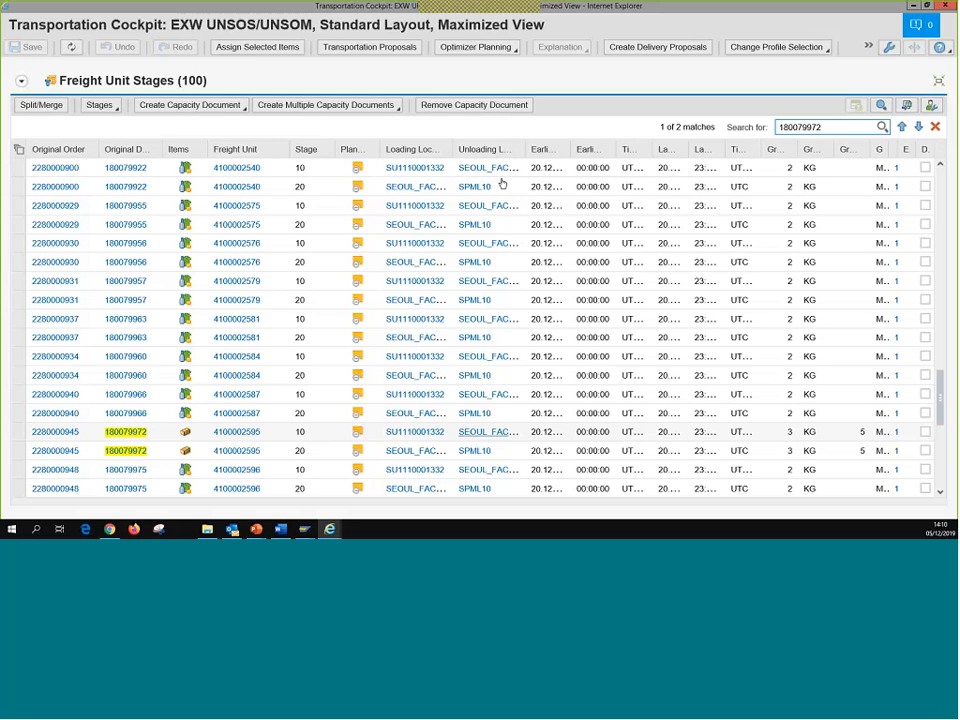
pyautogui.moveTo(525, 153); pyautogui.dragTo(553, 158)
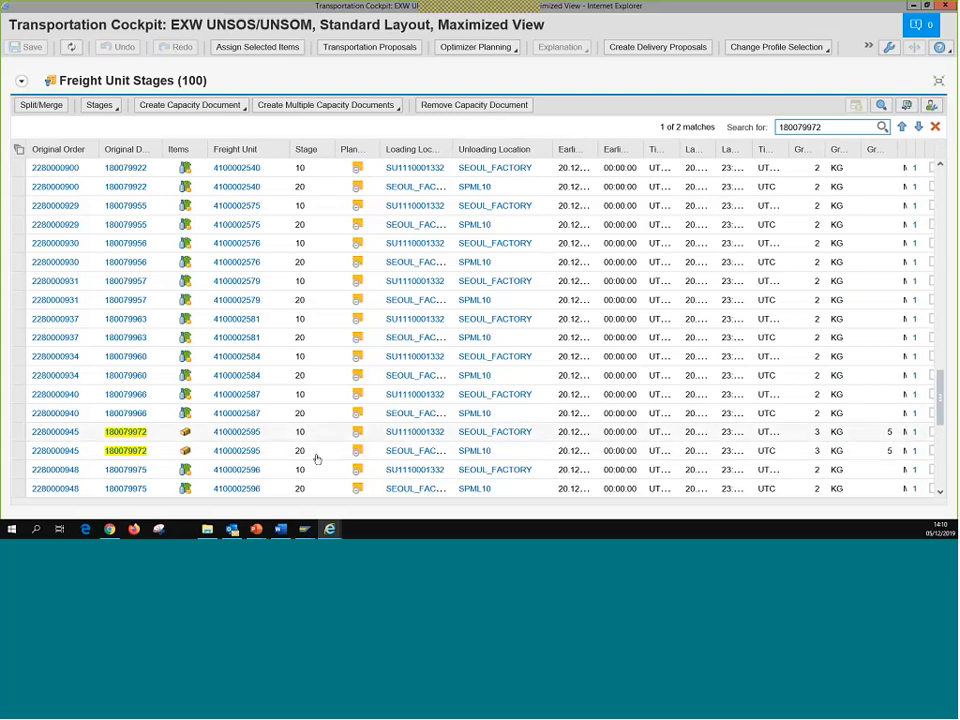
pyautogui.click(16, 432)
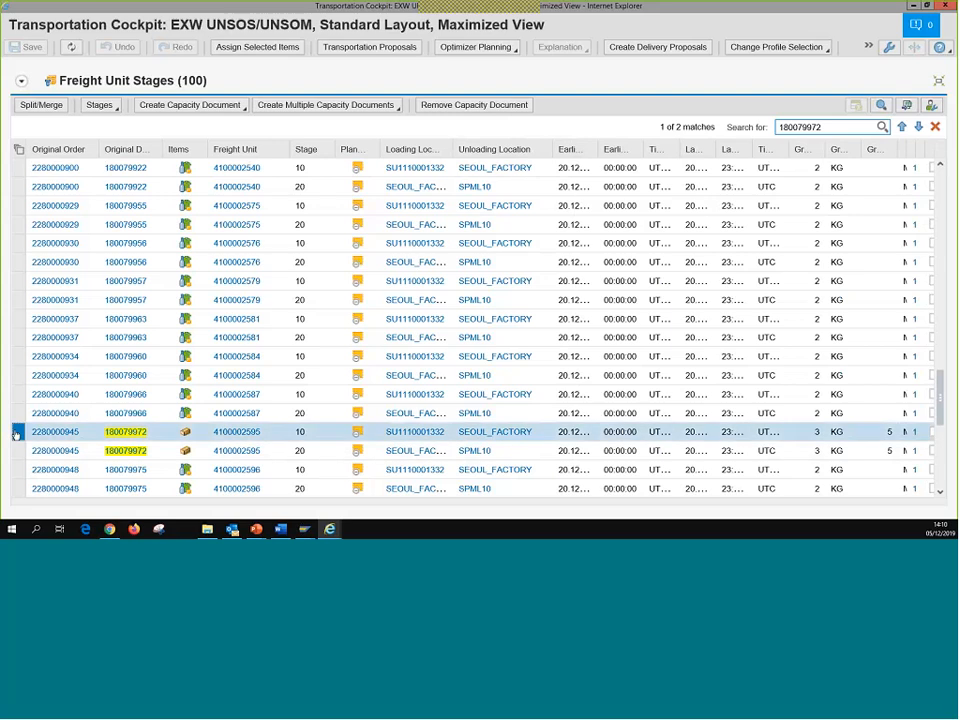
pyautogui.keyDown('ctrl'); pyautogui.click(16, 451); pyautogui.keyUp('ctrl')
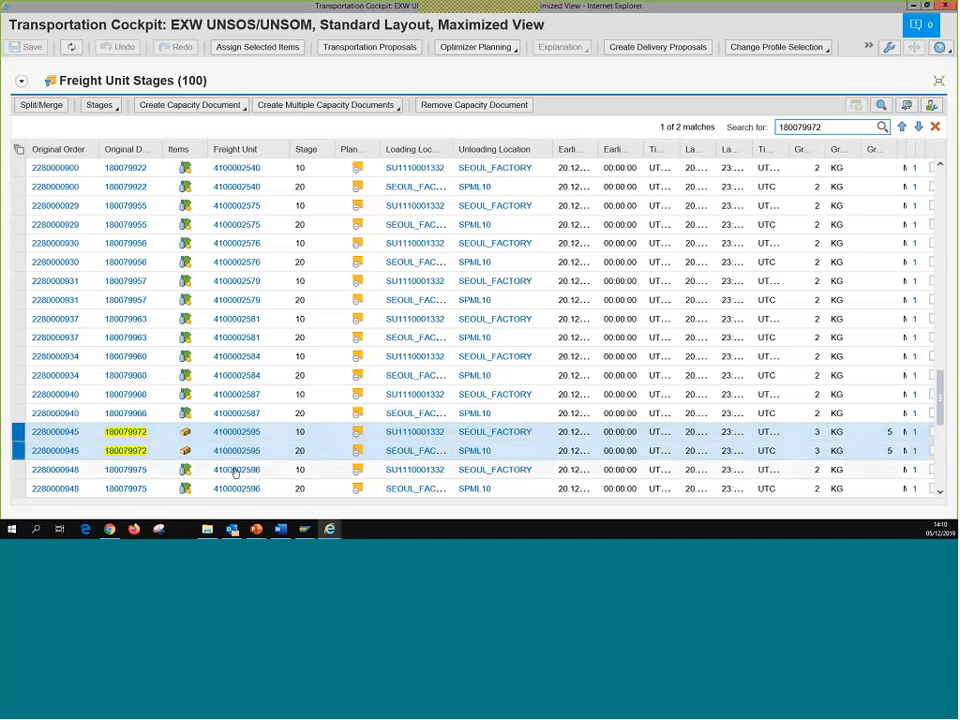
pyautogui.moveTo(236, 470)
pyautogui.click(368, 46)
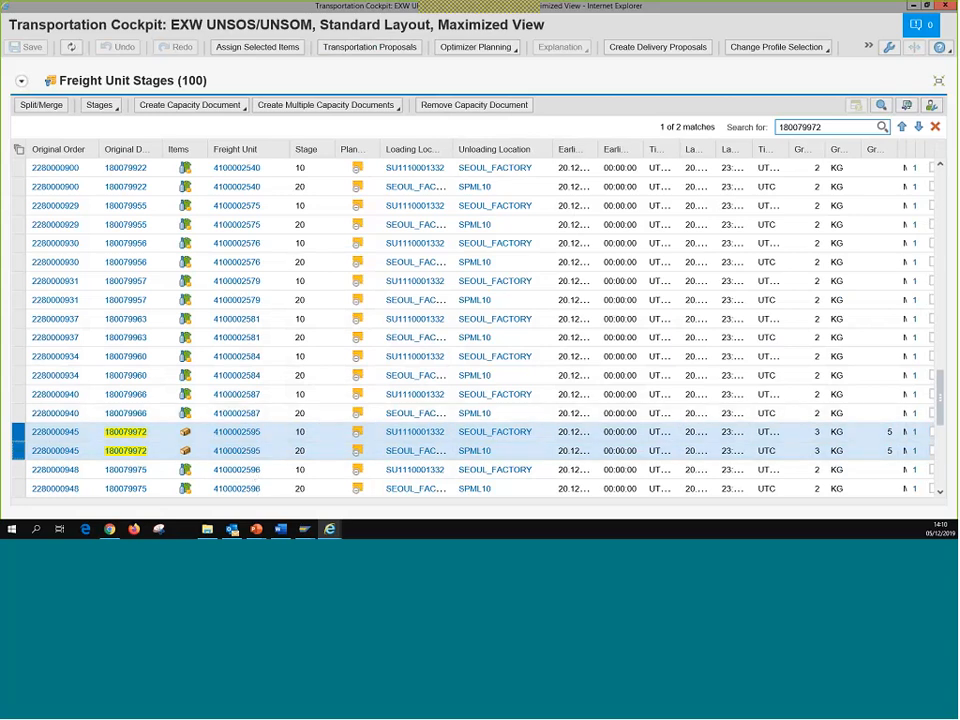
pyautogui.click(378, 49)
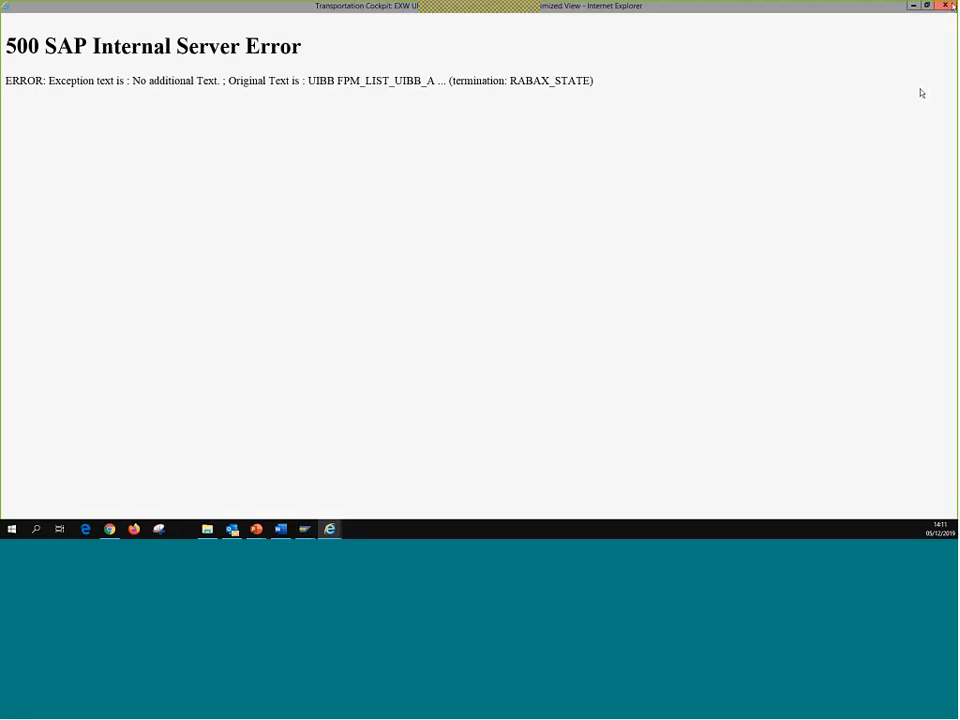
pyautogui.click(945, 5)
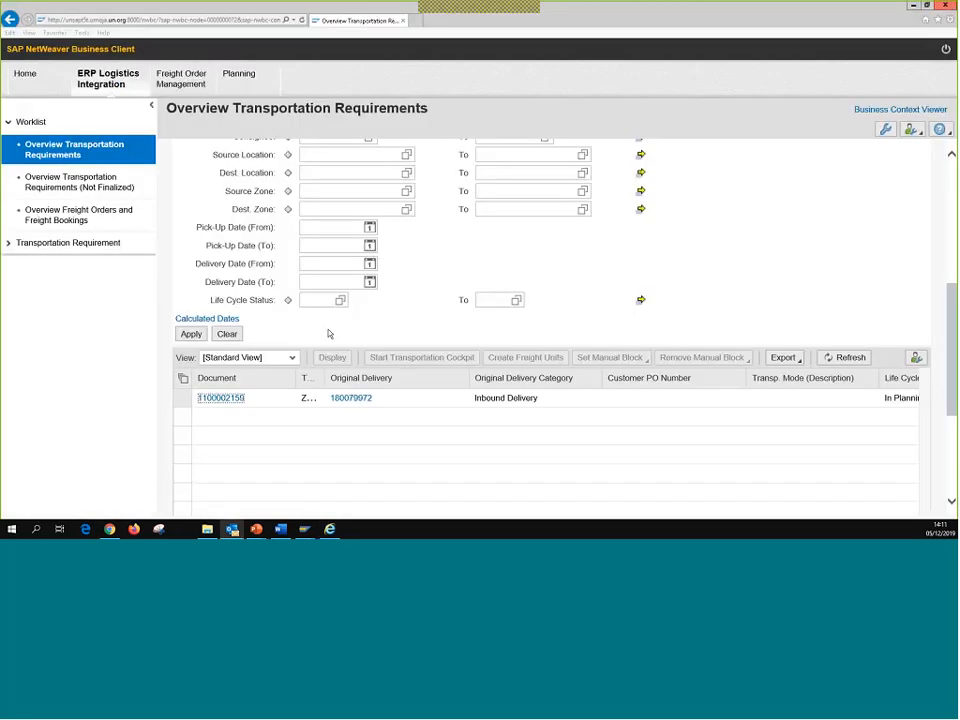
# - Reopen the Transportation Cockpit, dismiss its messages and search the freight unit stages for 180079972
pyautogui.click(260, 76)
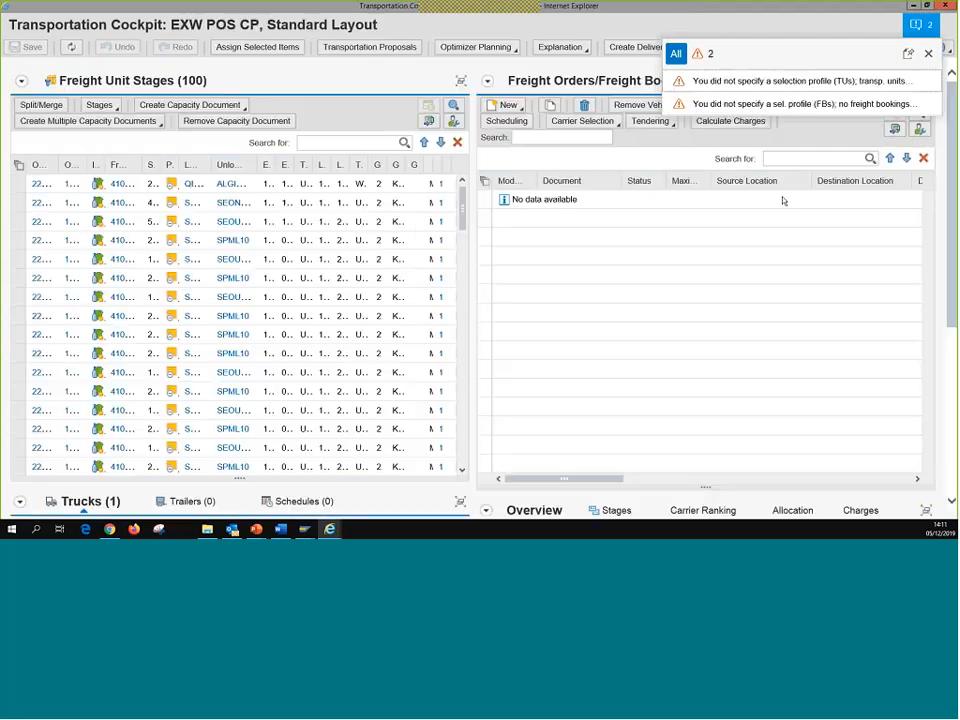
pyautogui.click(929, 53)
pyautogui.click(929, 53)
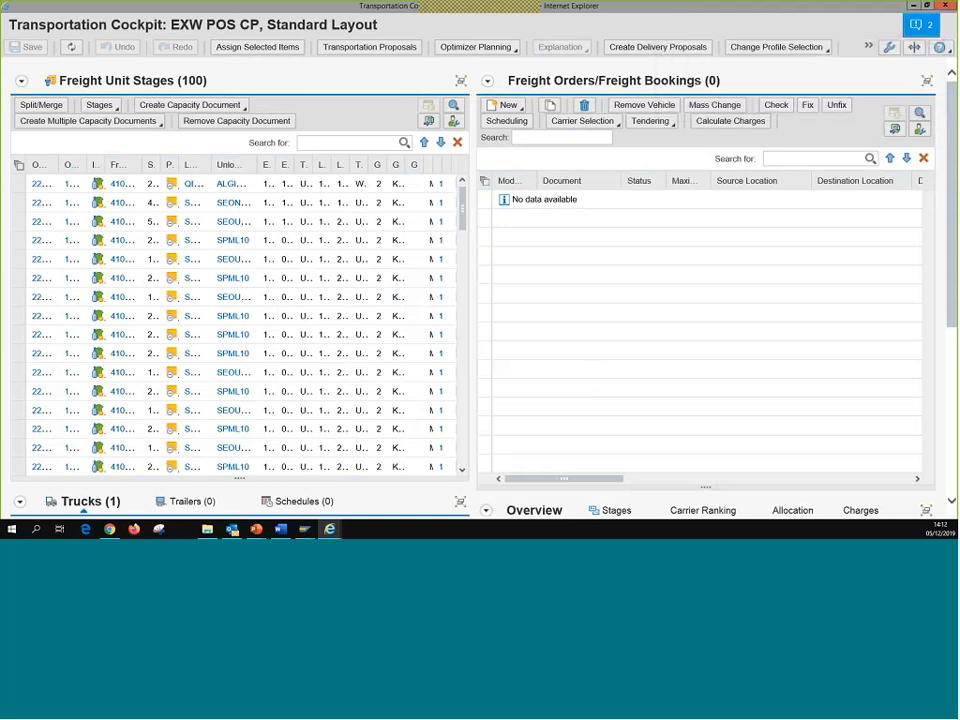
pyautogui.click(321, 143)
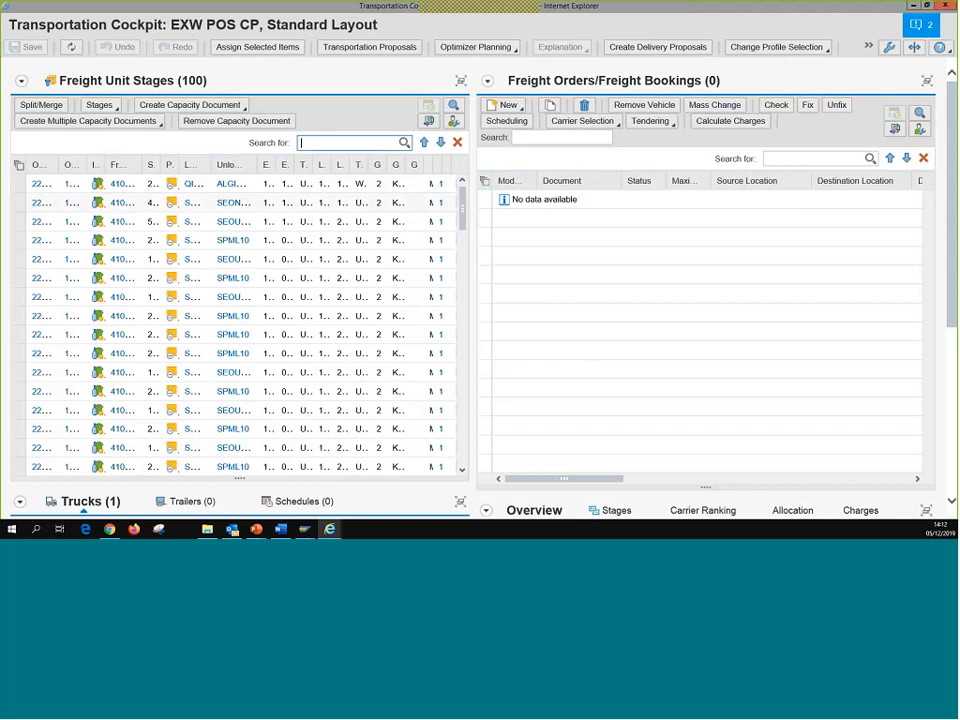
pyautogui.write('180079872')
pyautogui.click(404, 144)
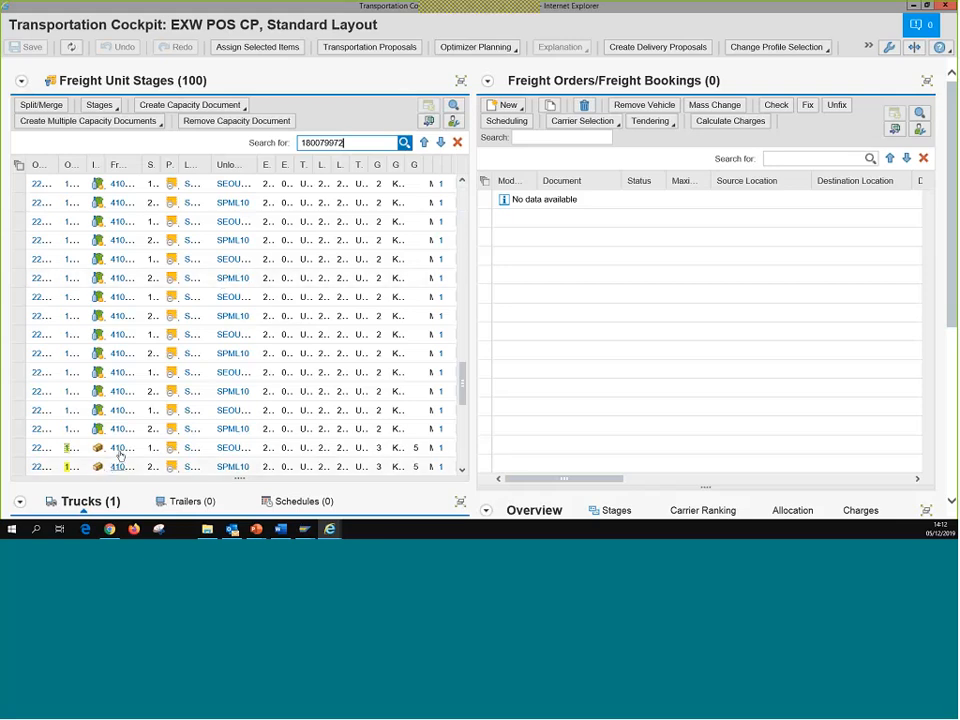
# - Generate transportation proposals for both stages of inbound delivery 180079972 and dismiss the message
pyautogui.click(18, 428)
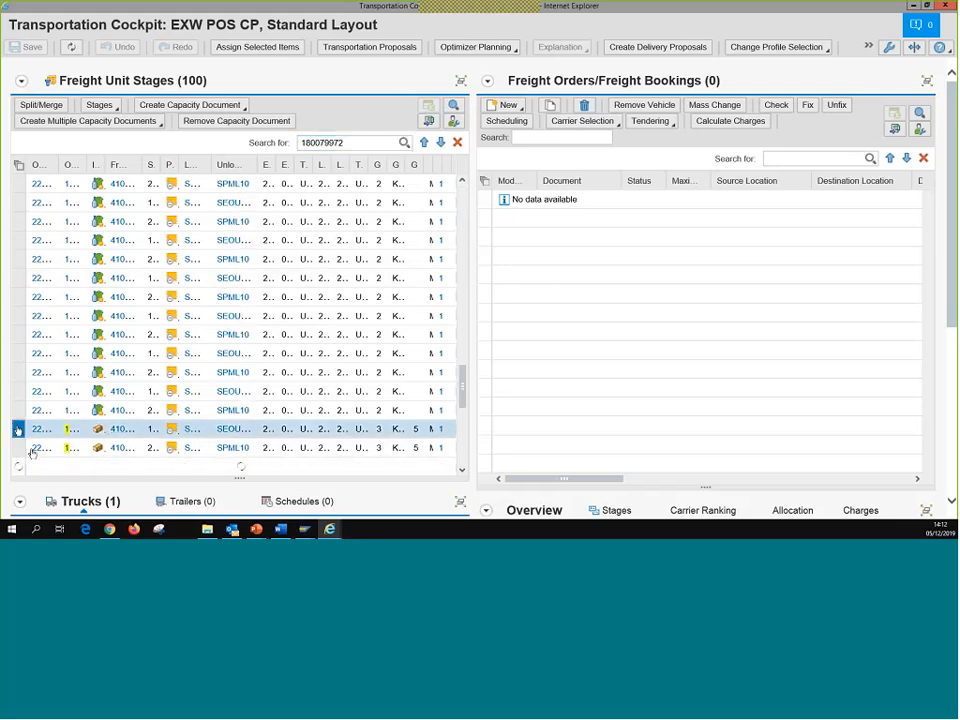
pyautogui.keyDown('ctrl'); pyautogui.click(18, 447); pyautogui.keyUp('ctrl')
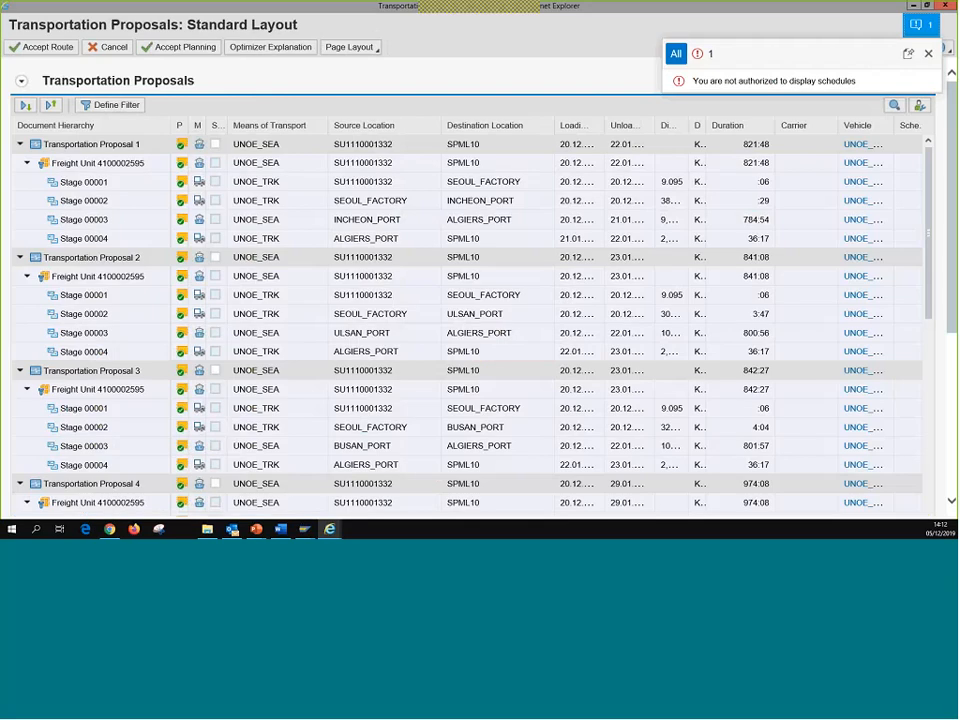
pyautogui.click(929, 54)
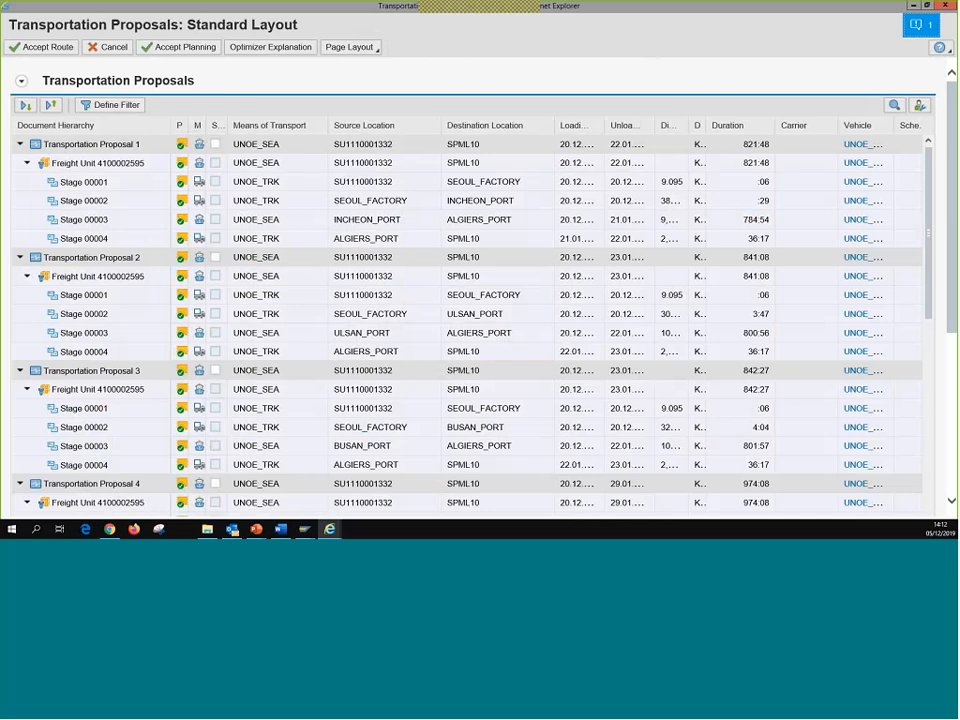
pyautogui.scroll(-3, 118, 321)
pyautogui.scroll(-5, 118, 321)
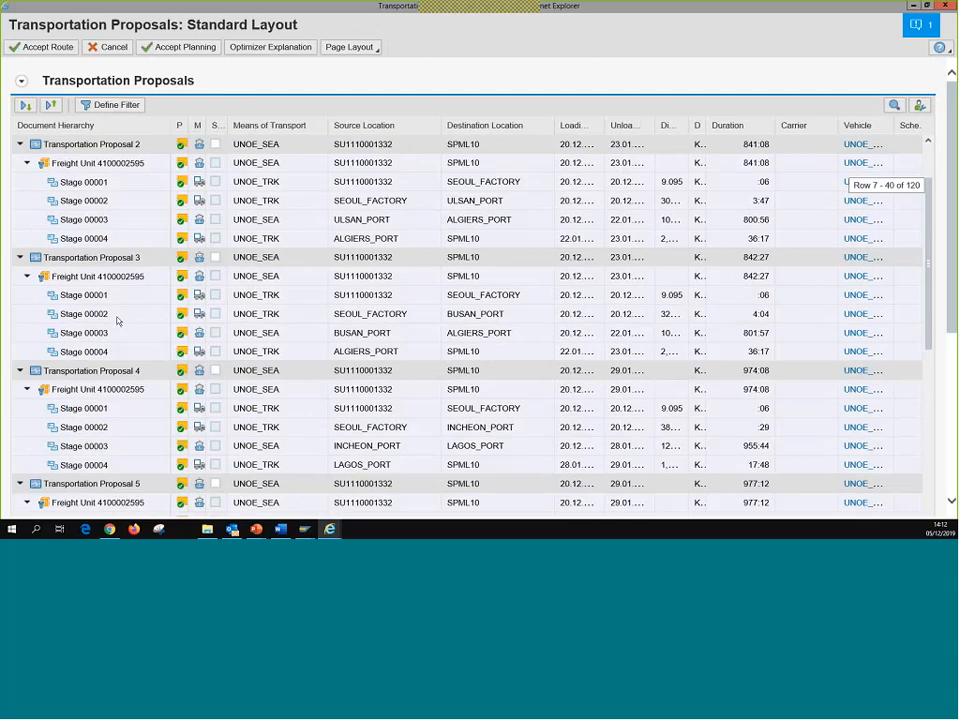
pyautogui.scroll(-9, 128, 301)
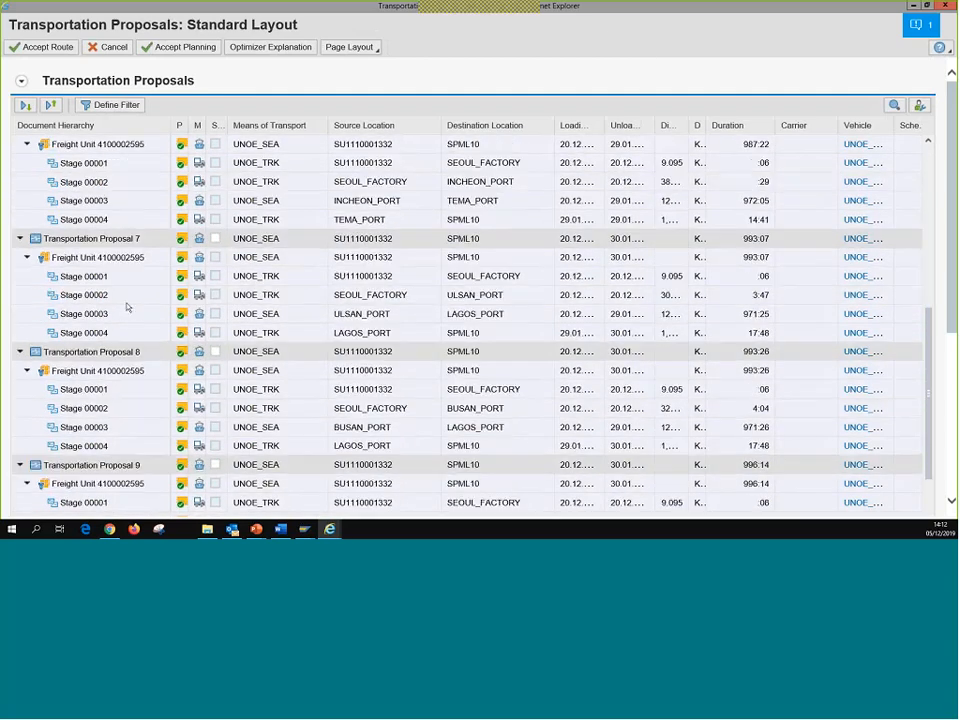
pyautogui.scroll(-3, 128, 306)
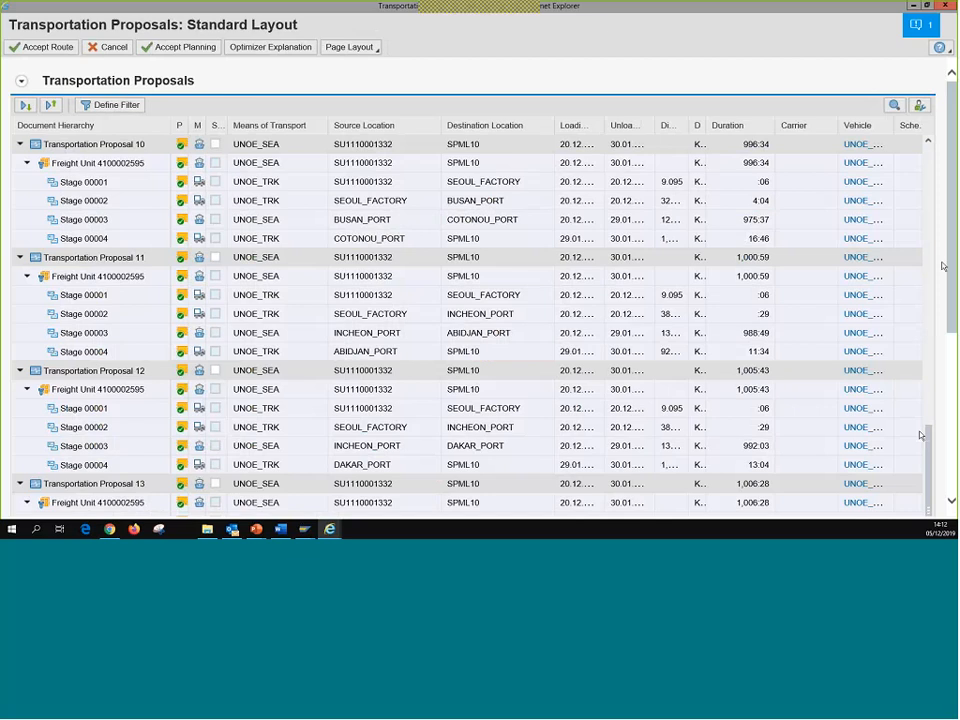
pyautogui.scroll(10, 921, 435)
pyautogui.scroll(7, 474, 175)
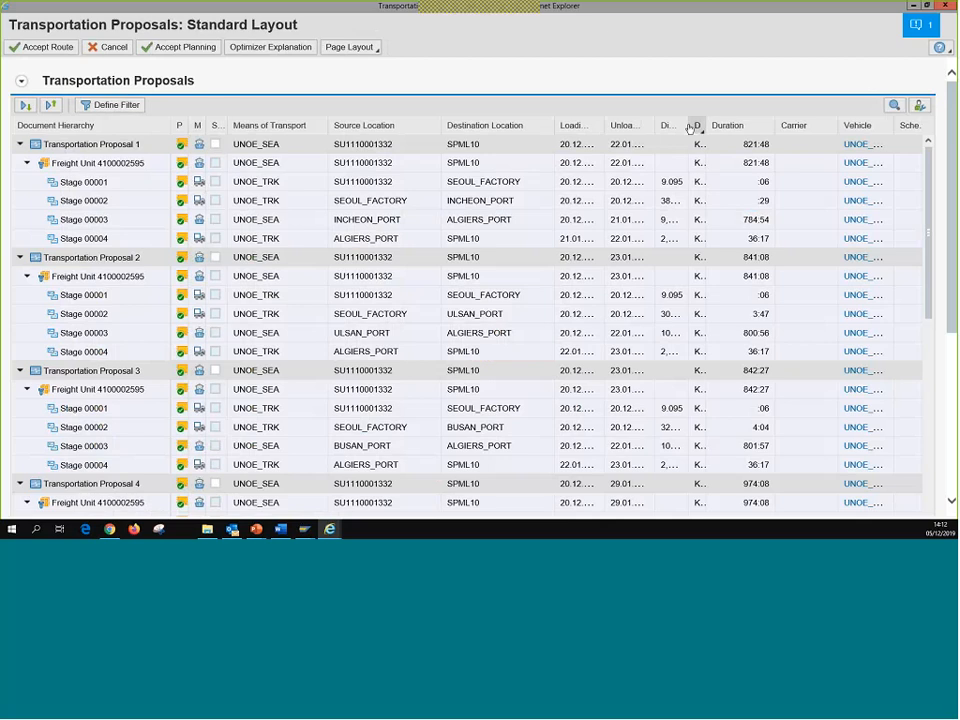
# - Widen the Distance column and compare the distances, durations and ports of the stages across all transportation proposals
pyautogui.moveTo(696, 125); pyautogui.dragTo(726, 125)
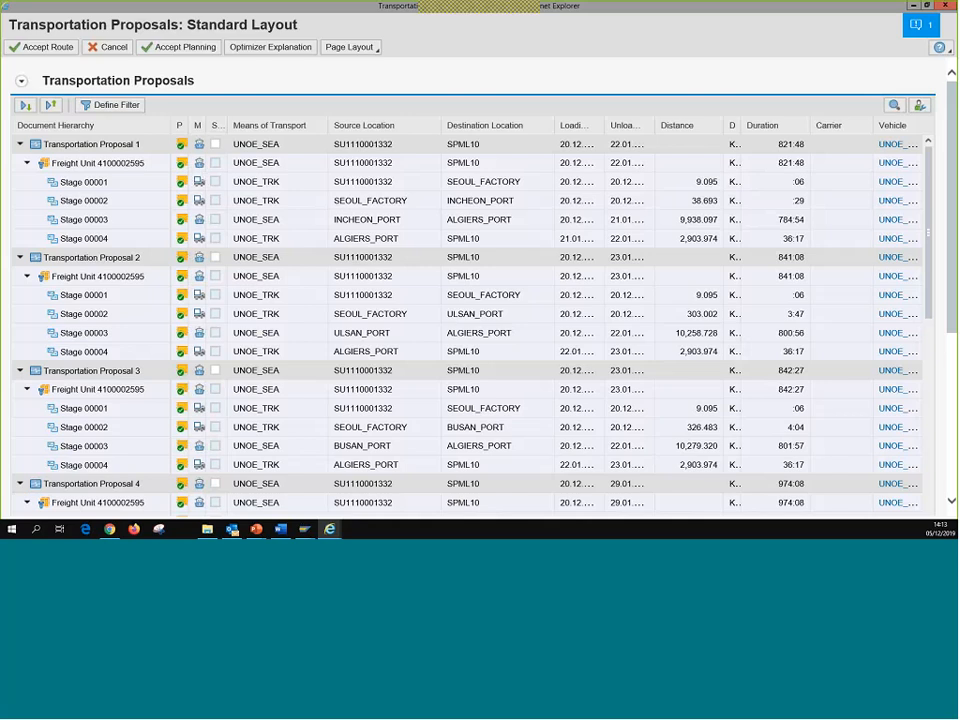
pyautogui.scroll(-3, 280, 278)
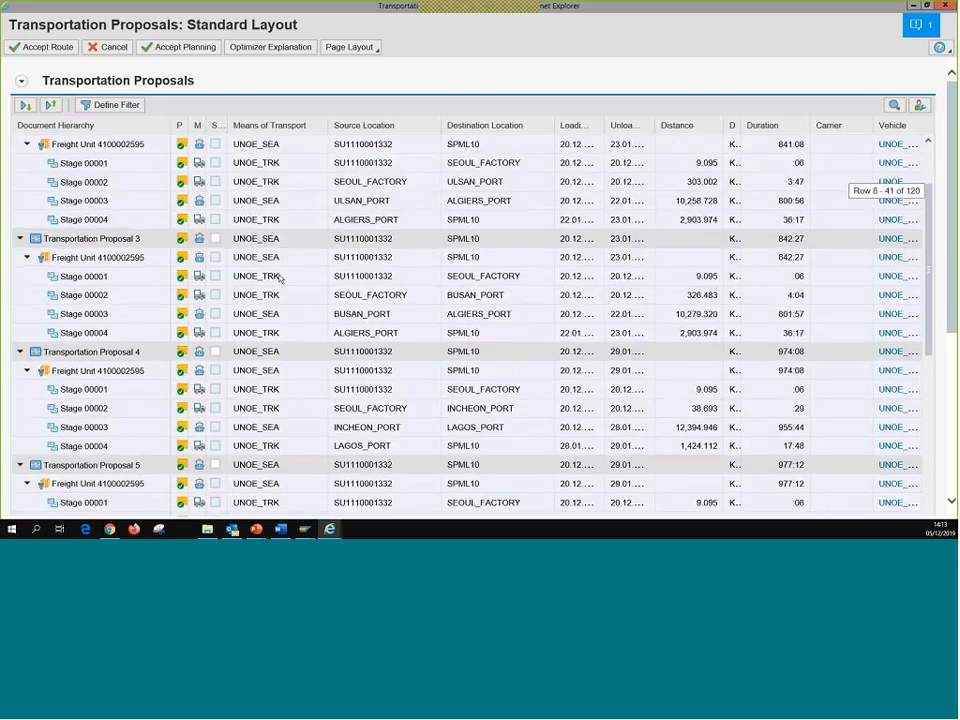
pyautogui.scroll(-3, 279, 425)
pyautogui.scroll(-7, 279, 425)
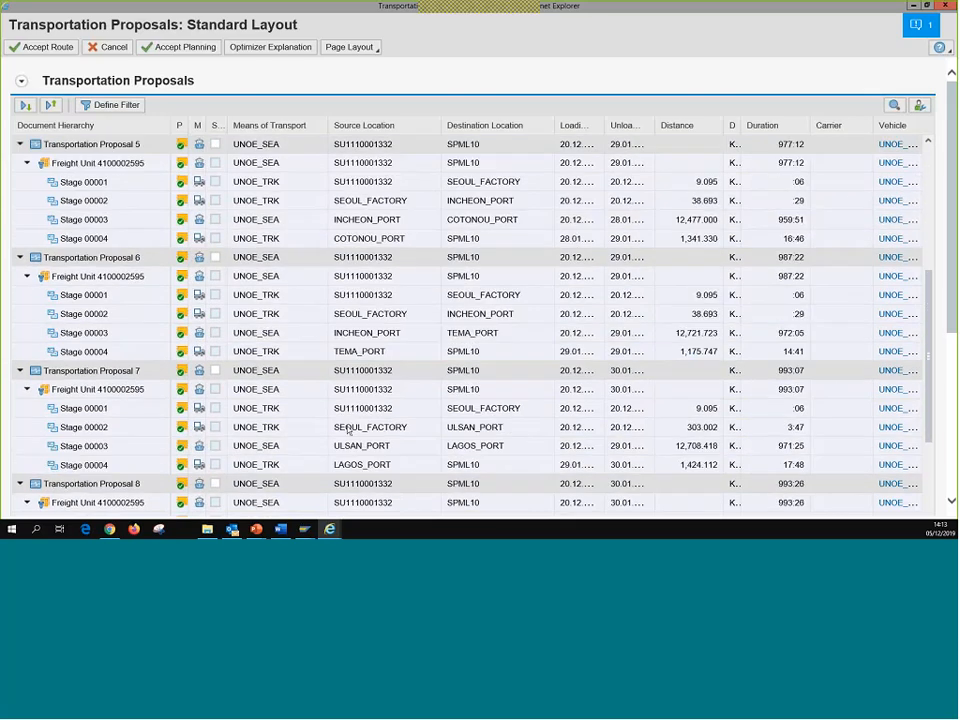
pyautogui.scroll(-8, 280, 409)
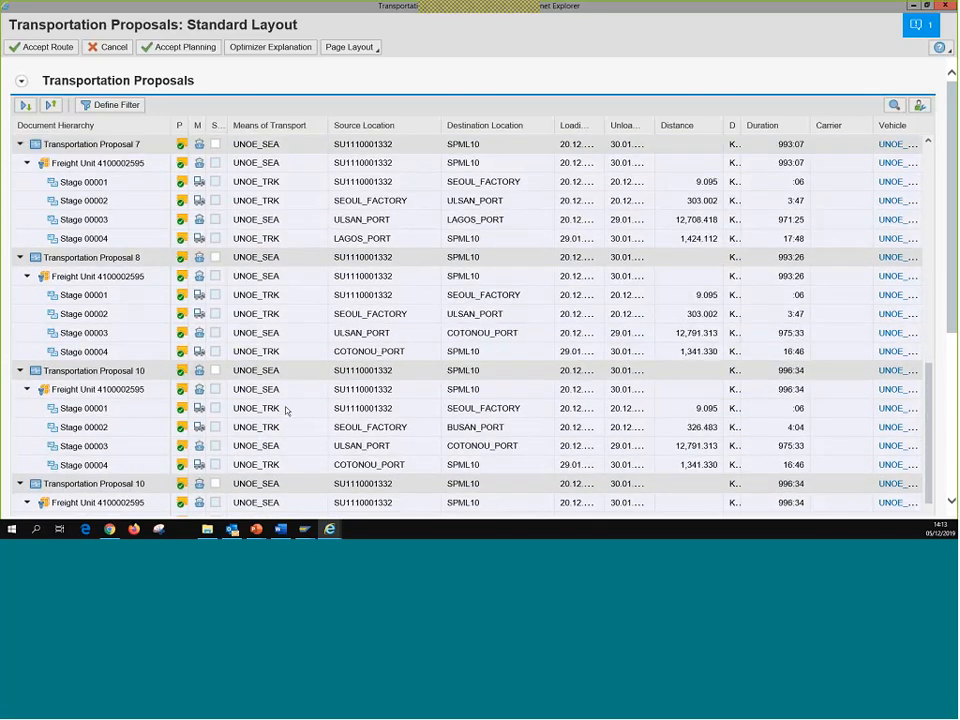
pyautogui.scroll(-5, 275, 416)
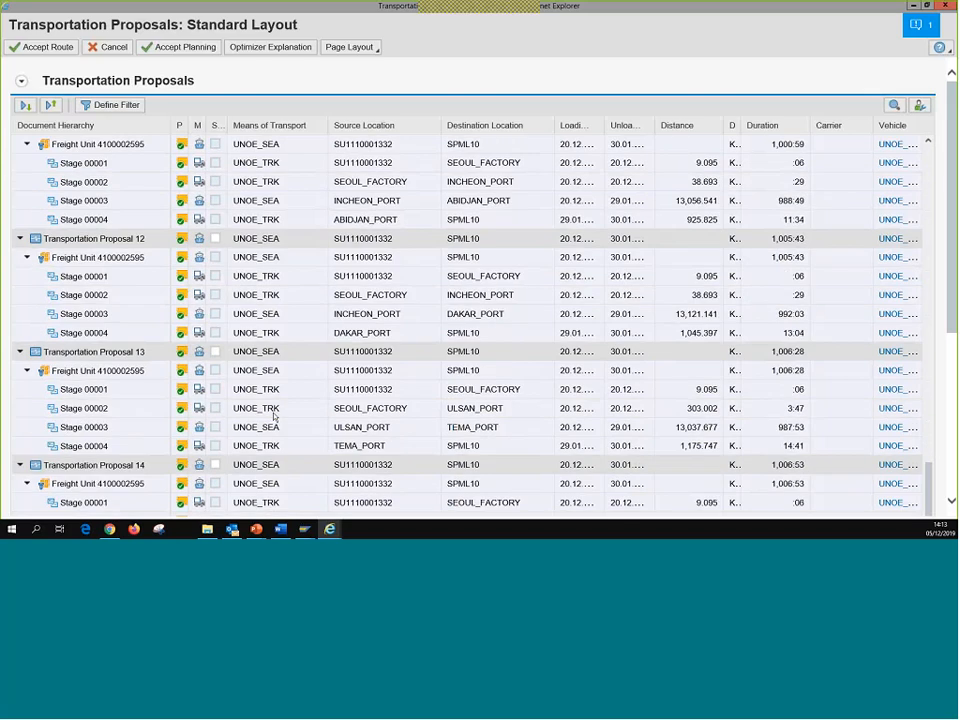
pyautogui.scroll(-6, 276, 416)
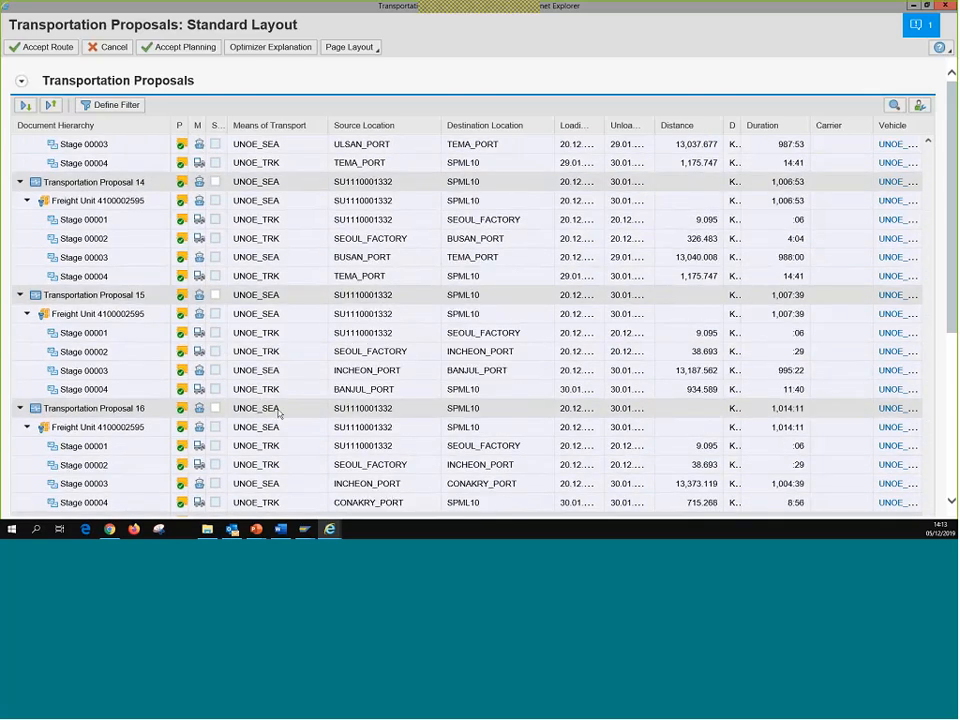
pyautogui.scroll(-8, 280, 414)
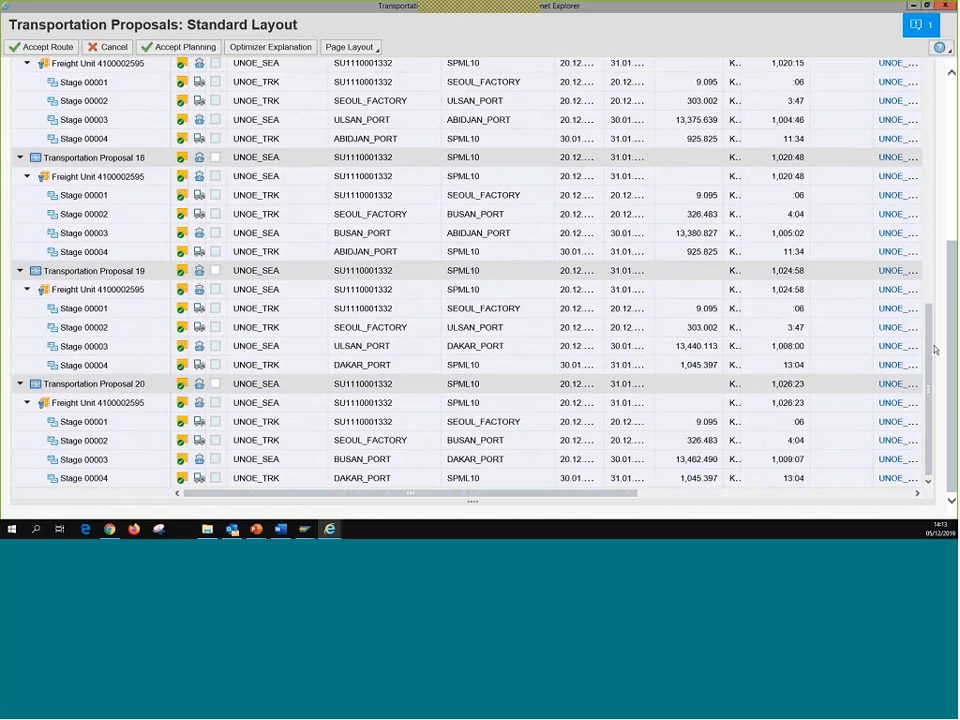
pyautogui.moveTo(935, 349); pyautogui.dragTo(927, 62)
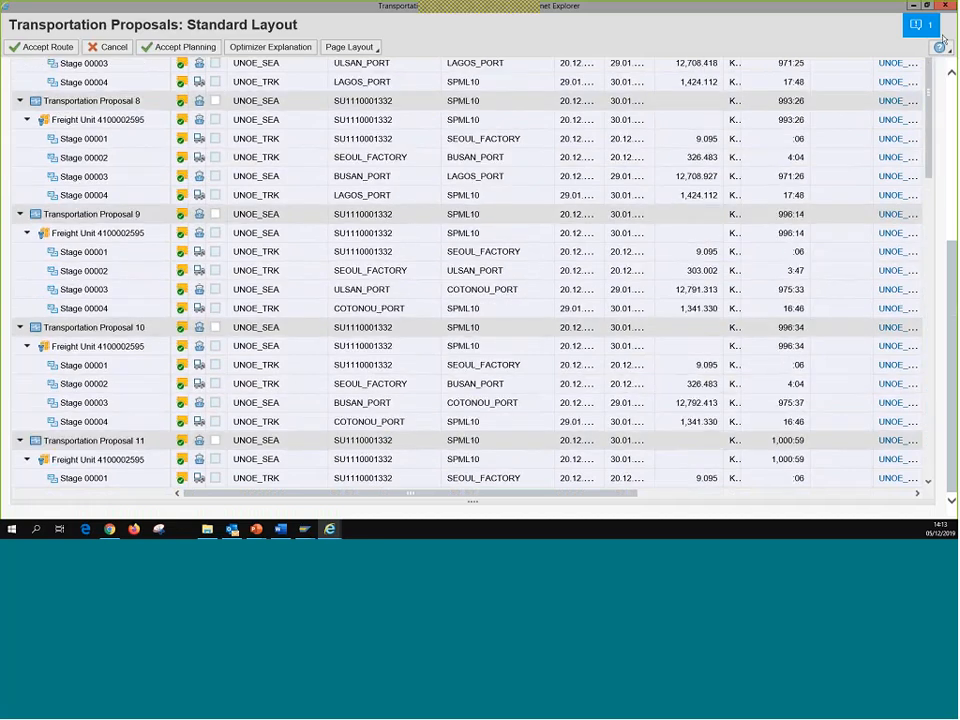
pyautogui.scroll(5, 562, 88)
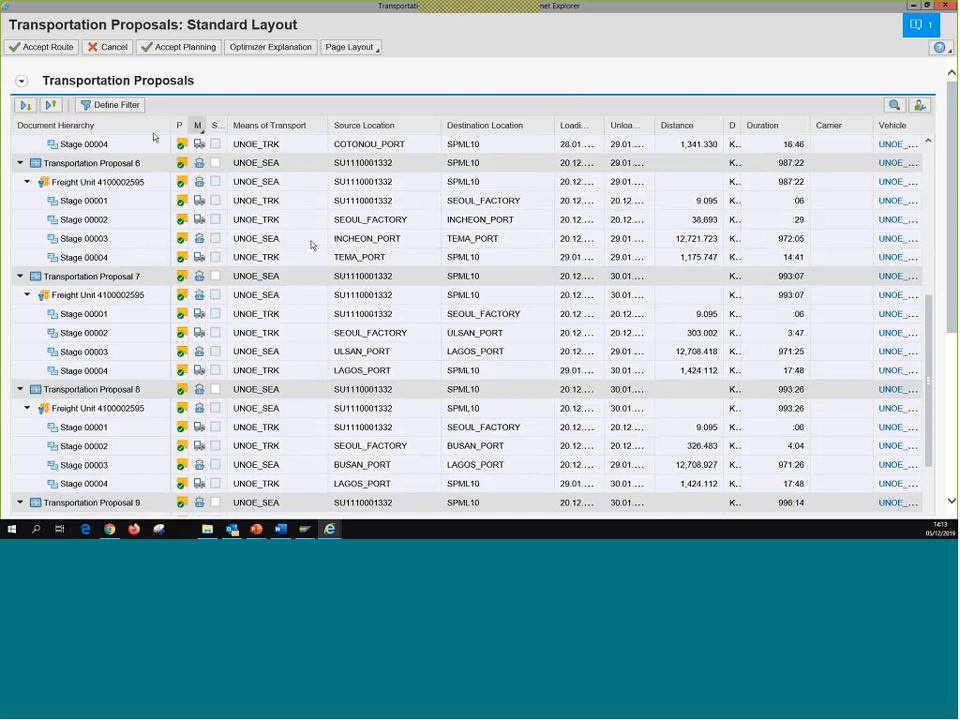
pyautogui.click(918, 109)
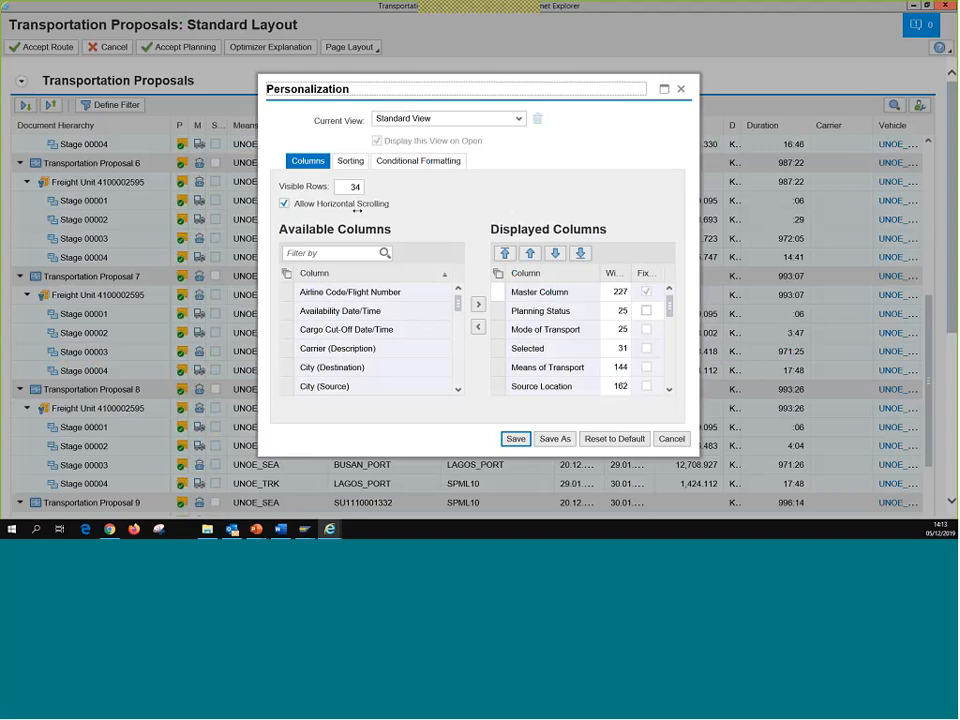
pyautogui.click(356, 162)
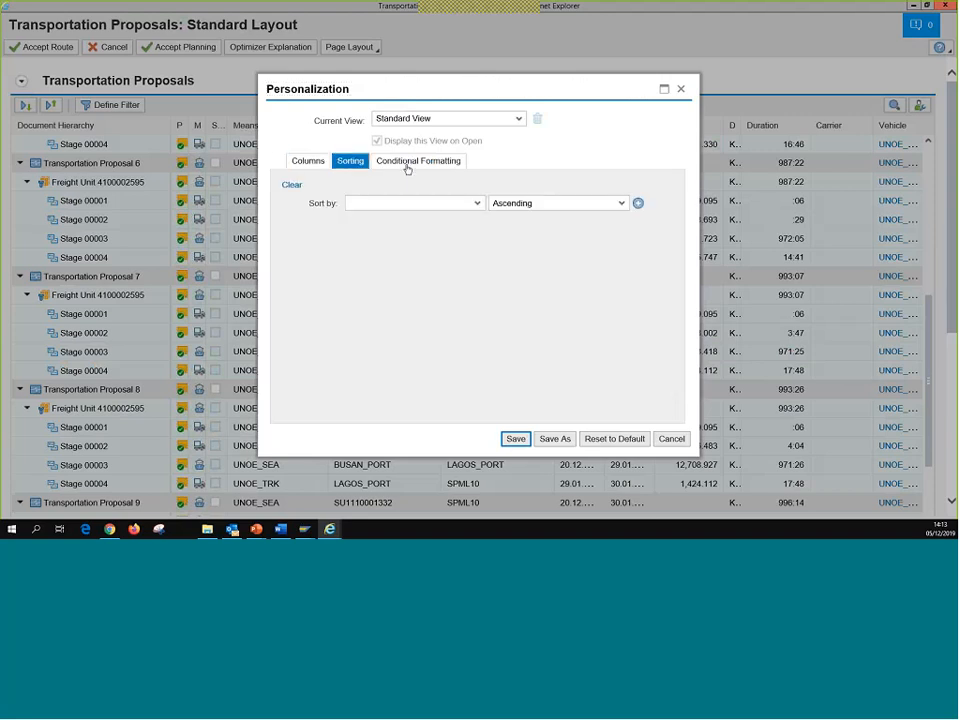
pyautogui.click(308, 161)
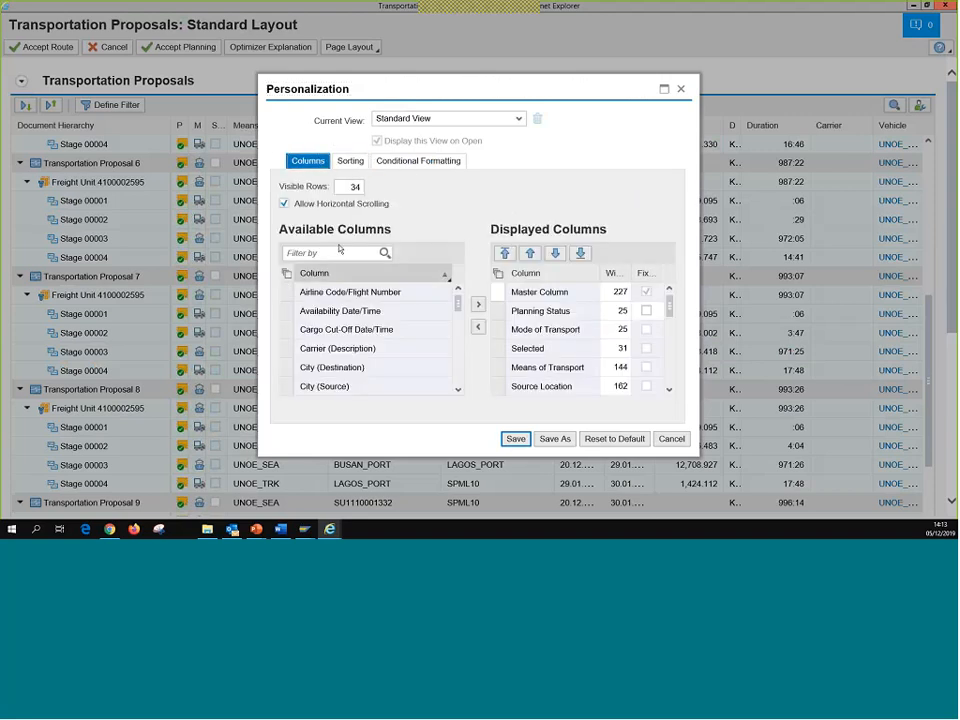
pyautogui.doubleClick(350, 187)
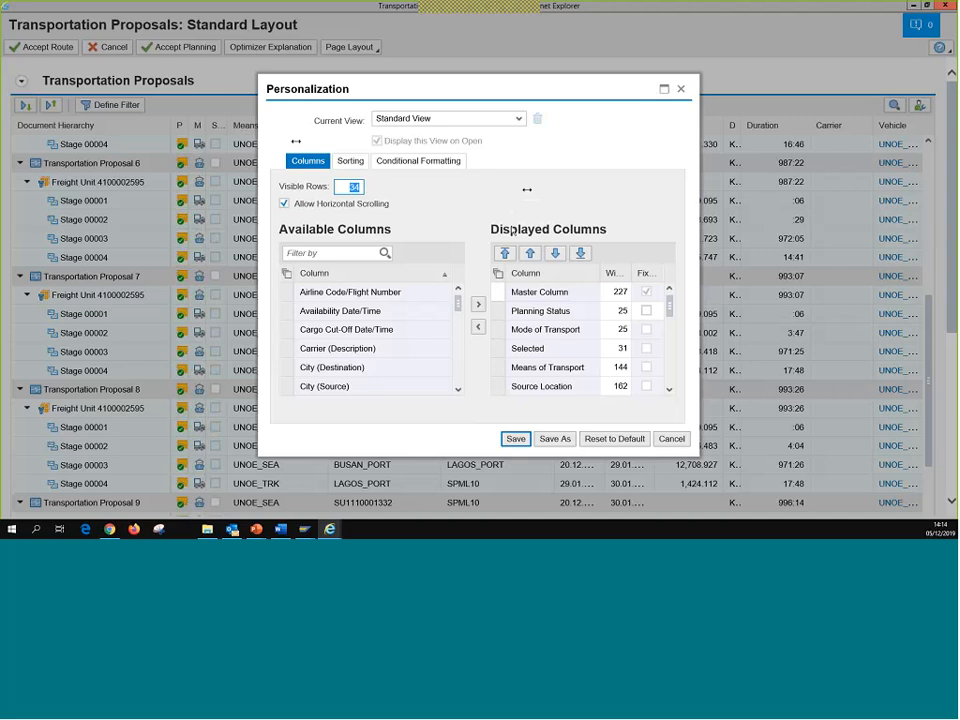
pyautogui.click(519, 118)
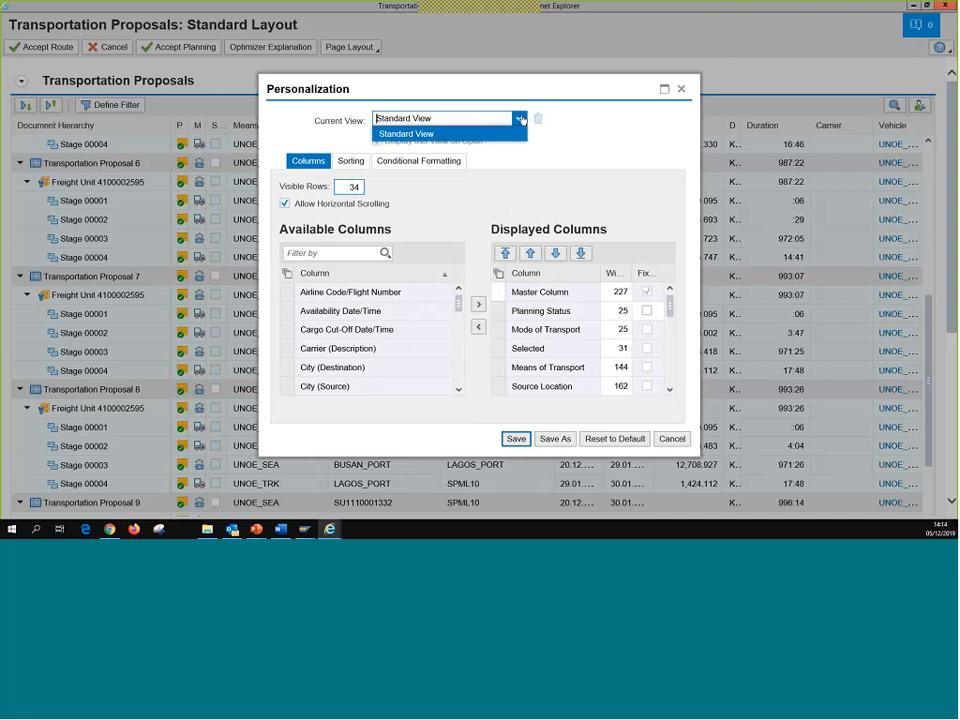
pyautogui.click(503, 316)
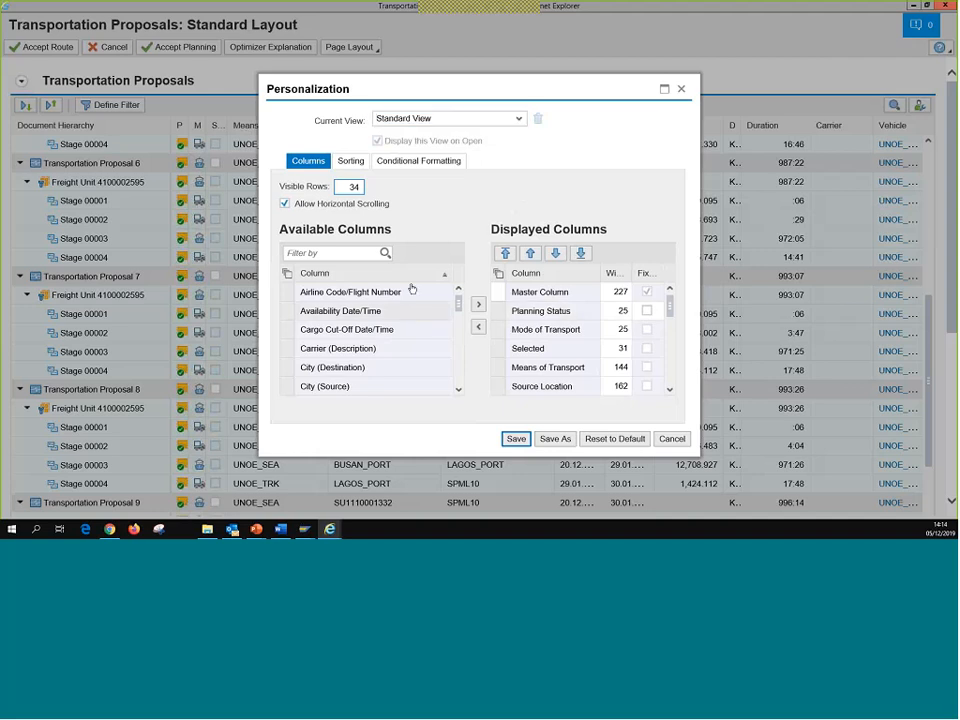
pyautogui.click(663, 438)
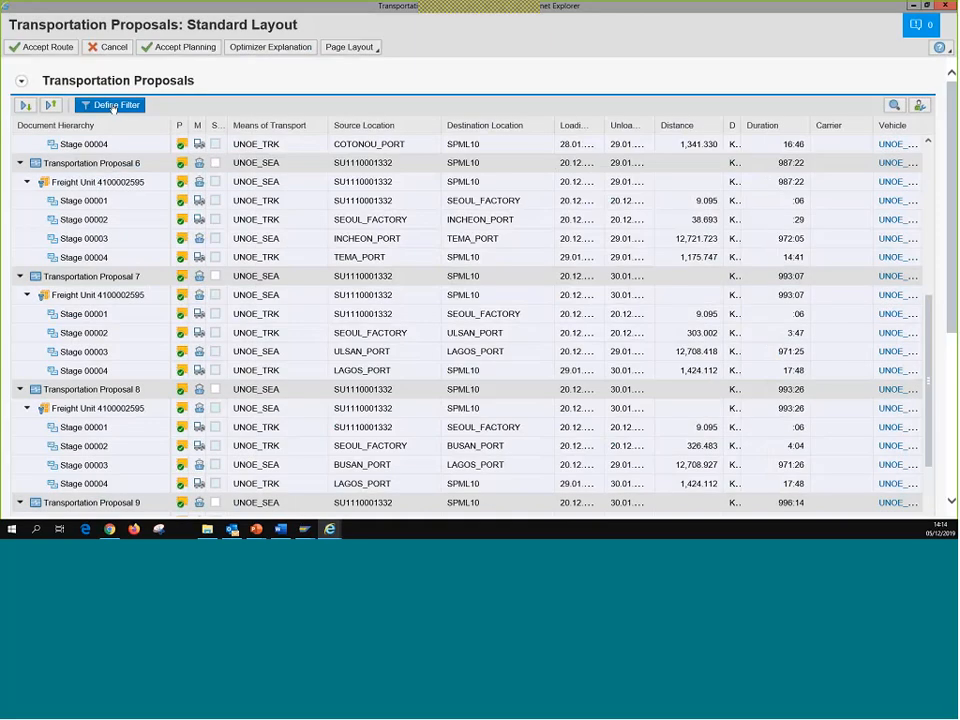
# - Filter the transportation proposals to those whose Means of Transport contains AIR, and dismiss the message
pyautogui.click(115, 105)
pyautogui.click(335, 247)
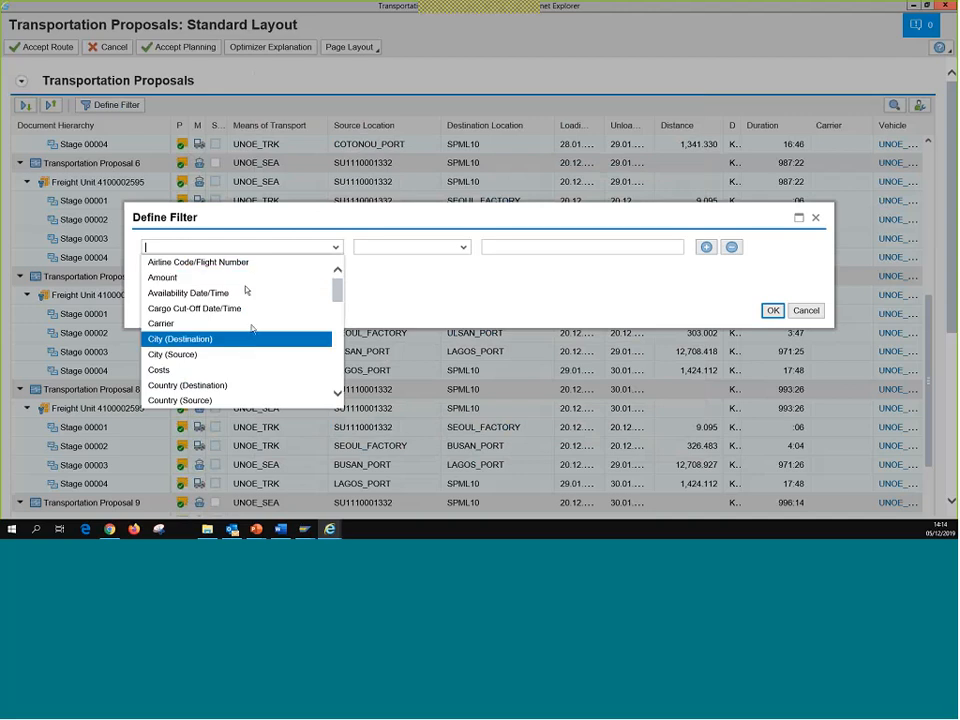
pyautogui.moveTo(337, 298); pyautogui.dragTo(342, 362)
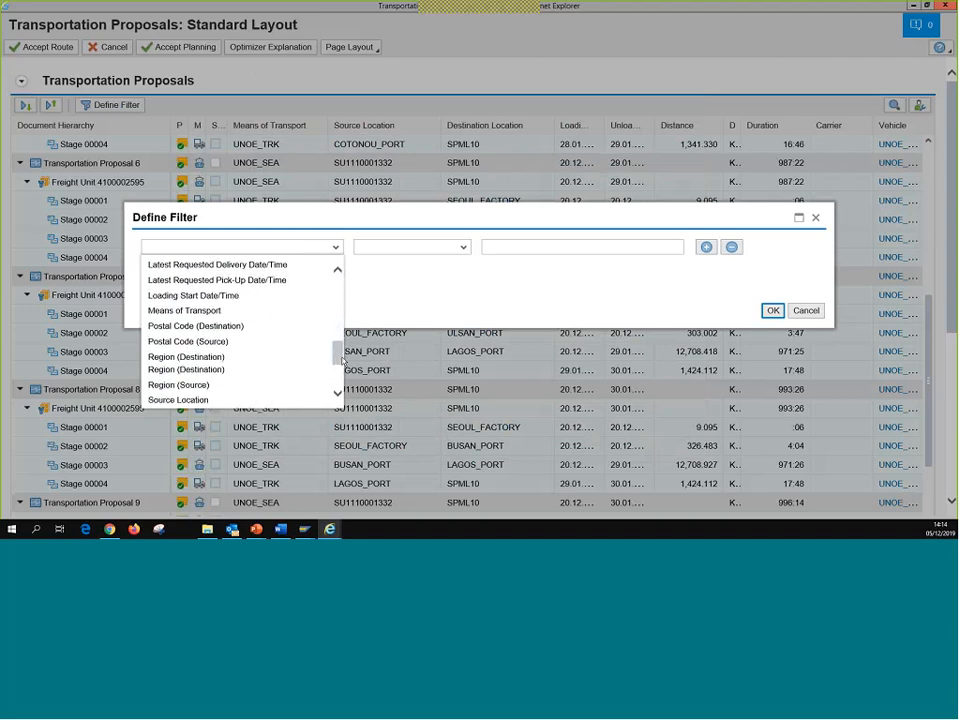
pyautogui.click(190, 310)
pyautogui.click(463, 248)
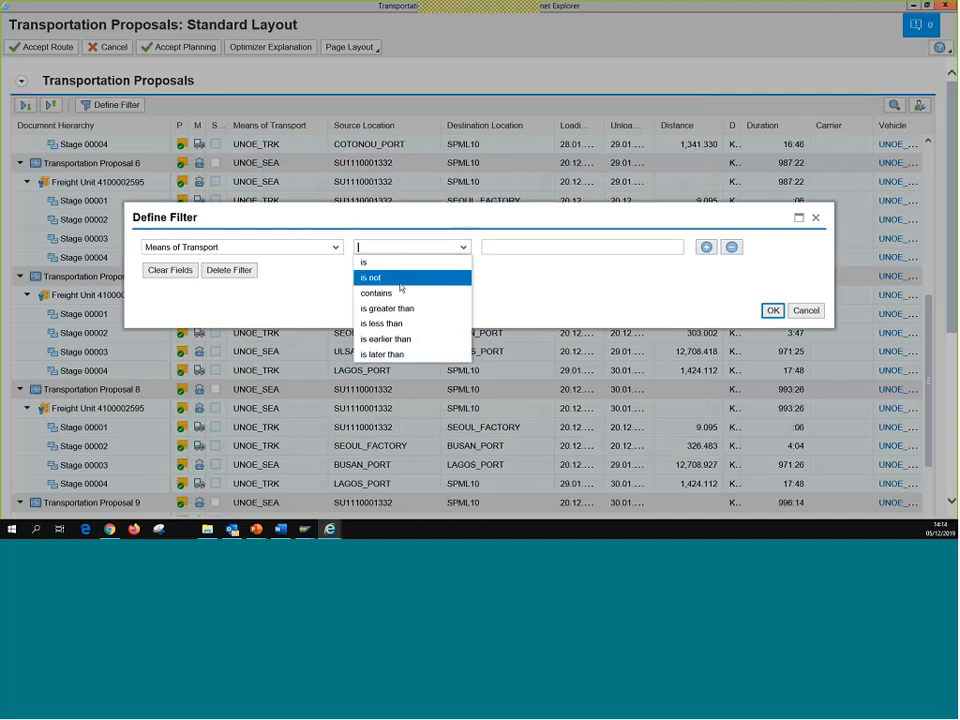
pyautogui.click(400, 291)
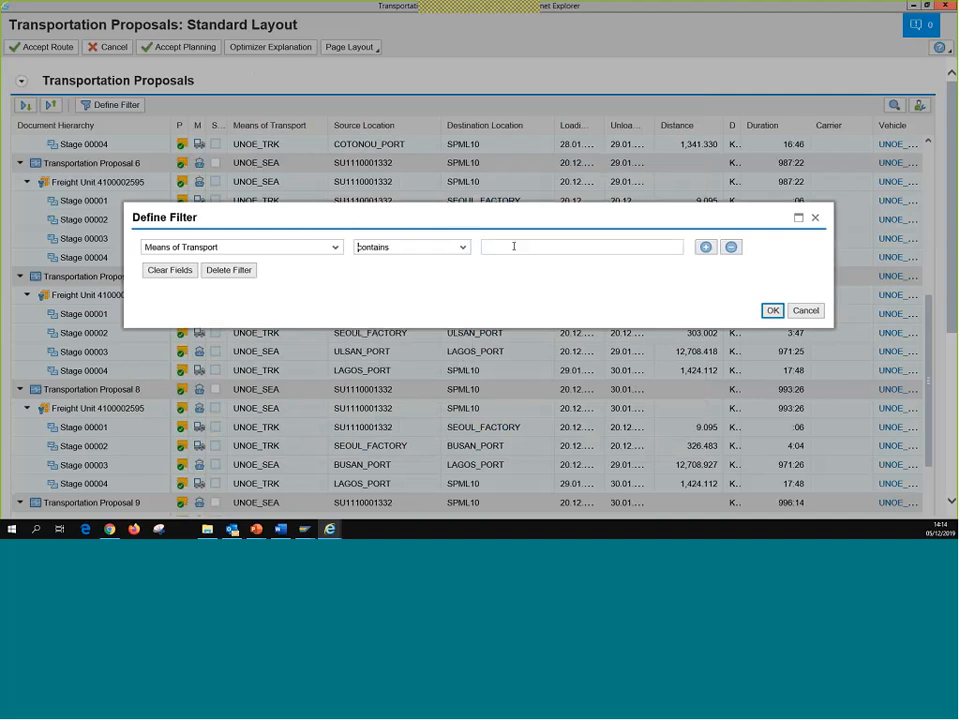
pyautogui.click(487, 246)
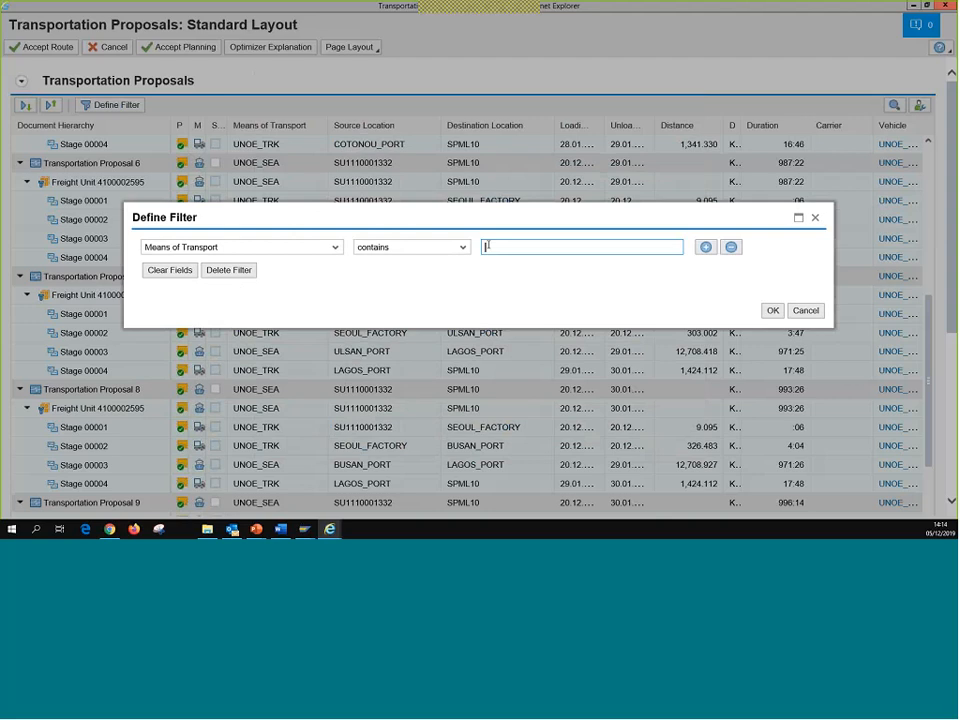
pyautogui.write('AIR')
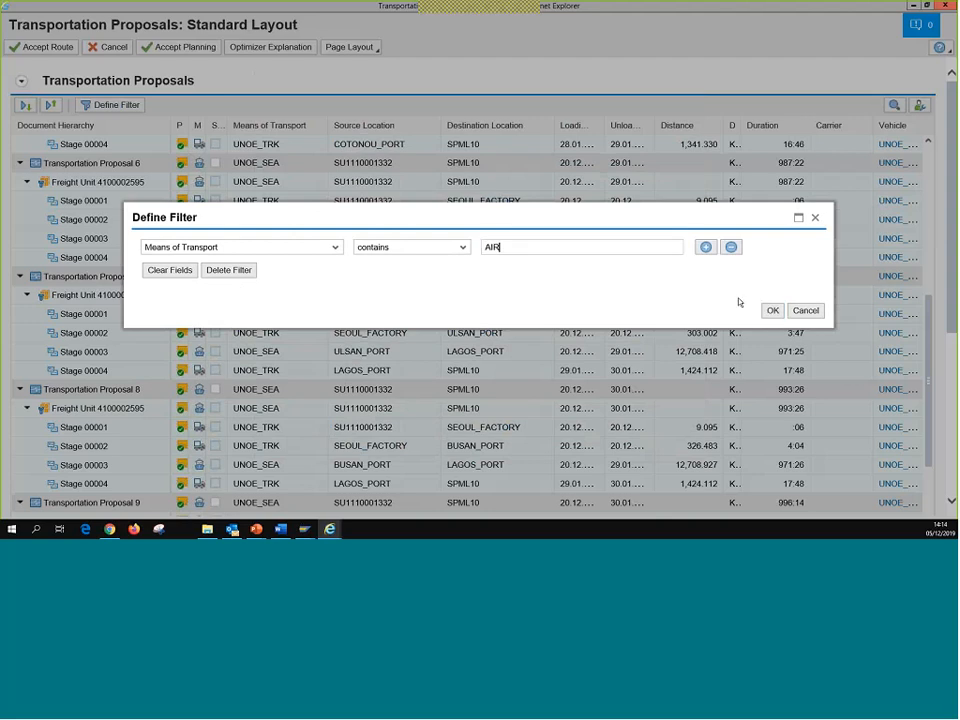
pyautogui.press('Return')
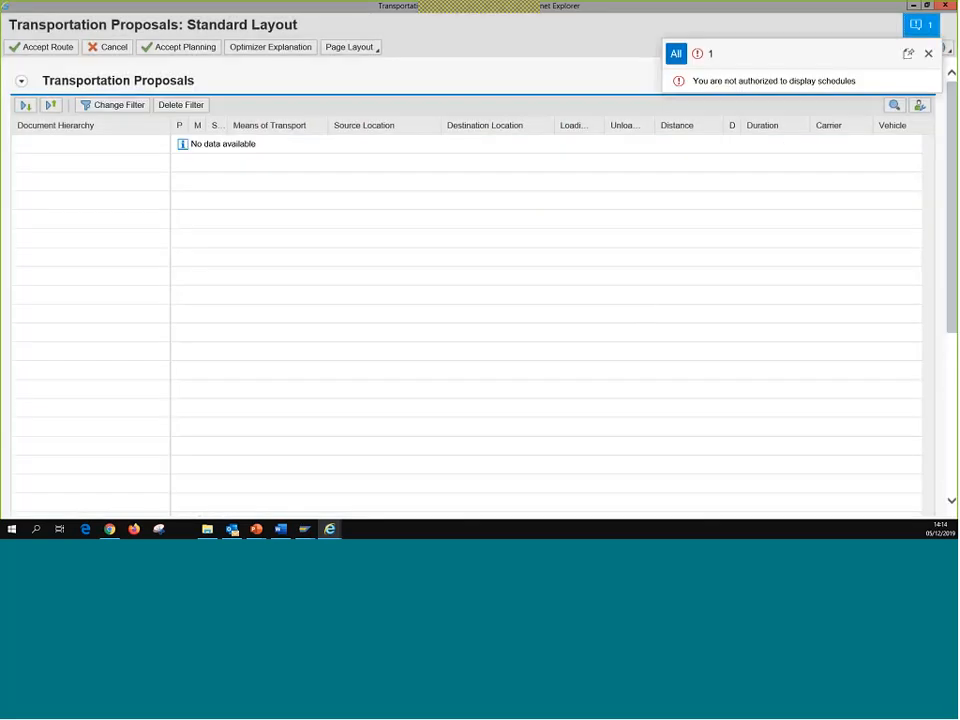
pyautogui.click(928, 53)
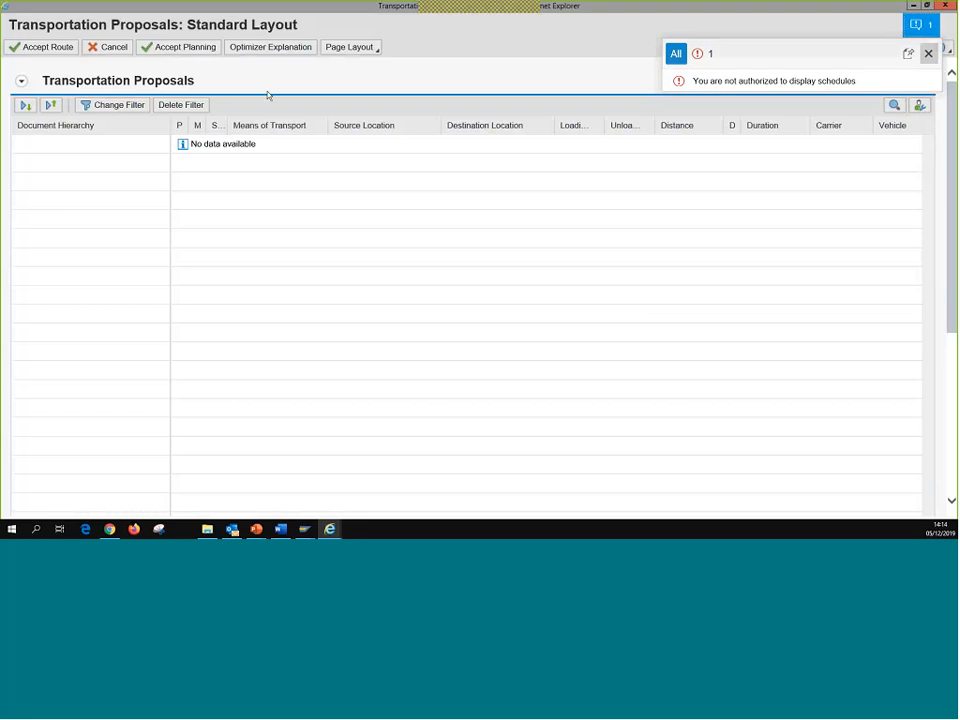
# - Change the proposals filter to Means of Transport contains SEA, dismiss the message and return to the first proposal
pyautogui.click(190, 108)
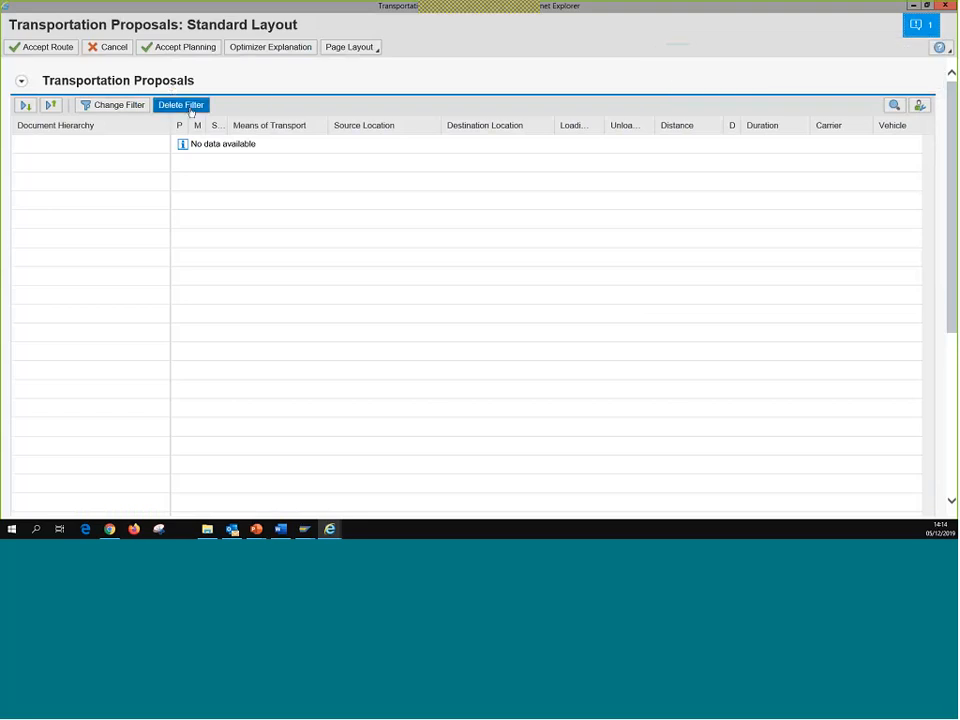
pyautogui.click(124, 108)
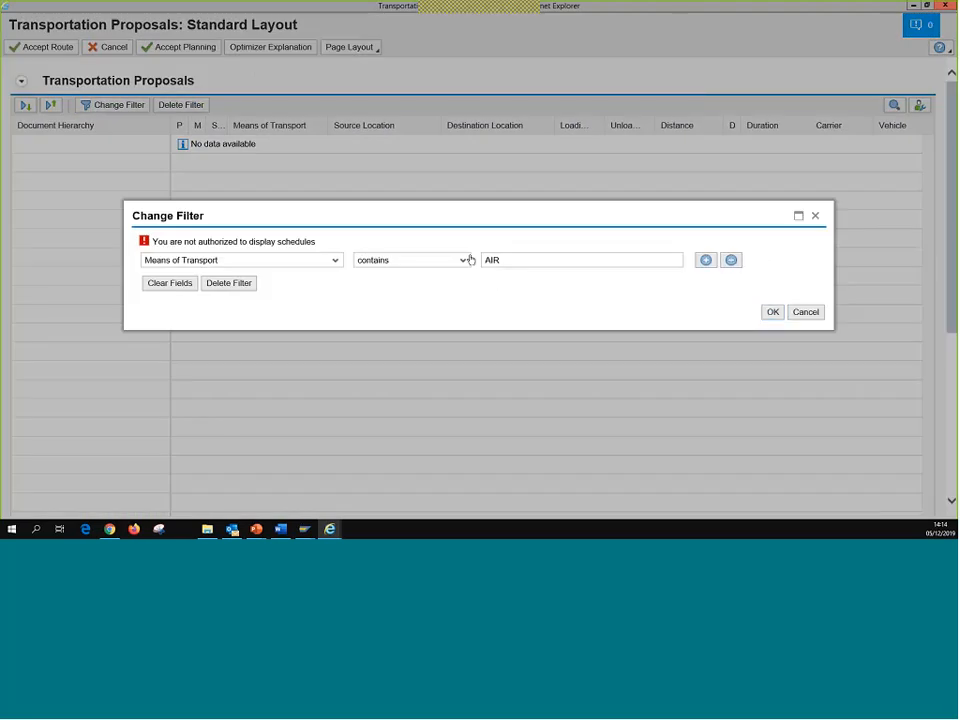
pyautogui.doubleClick(492, 260)
pyautogui.write('SEA')
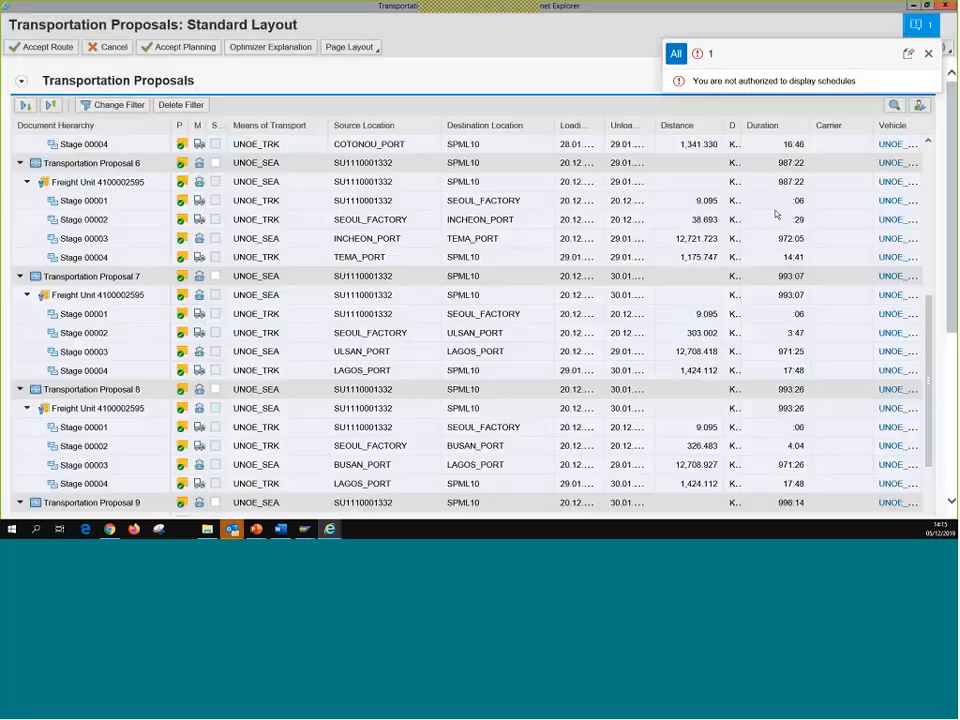
pyautogui.click(929, 54)
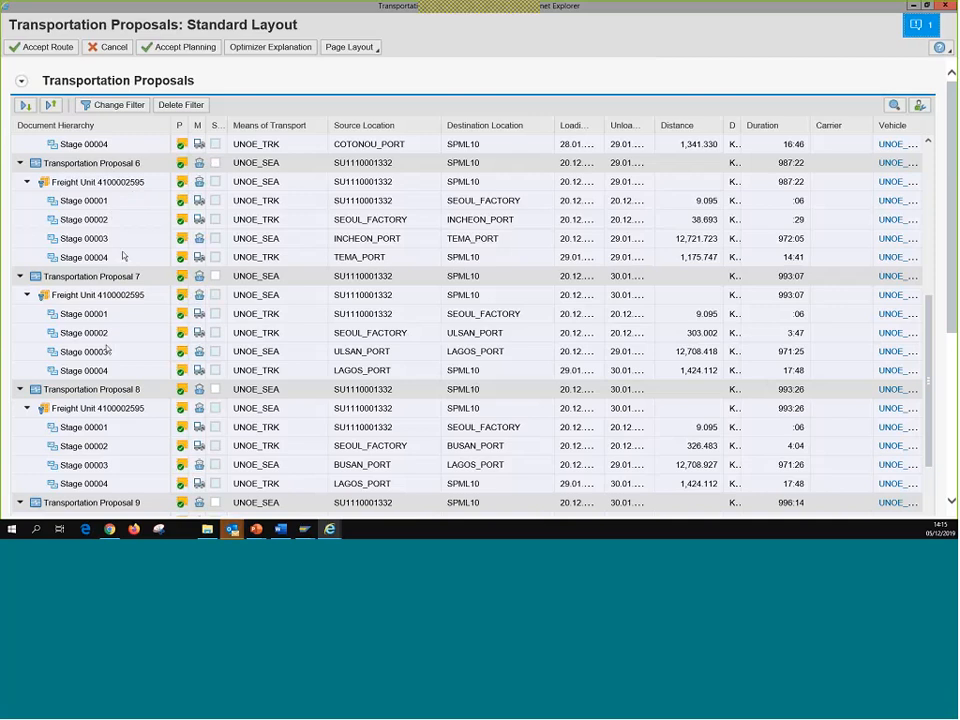
pyautogui.scroll(3, 112, 342)
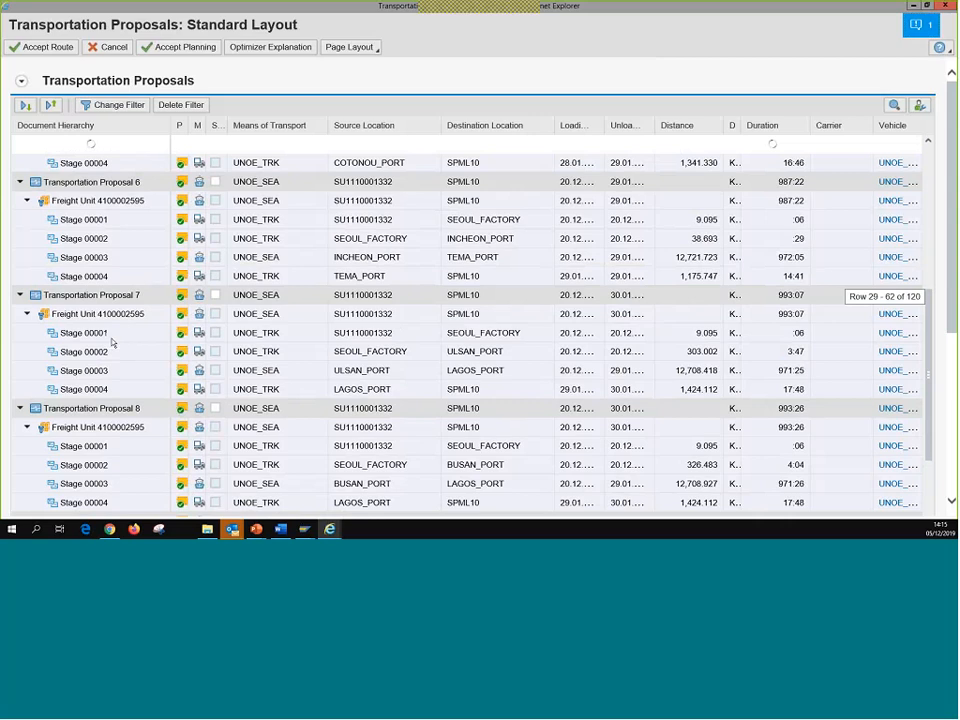
pyautogui.scroll(2, 111, 335)
pyautogui.scroll(3, 105, 324)
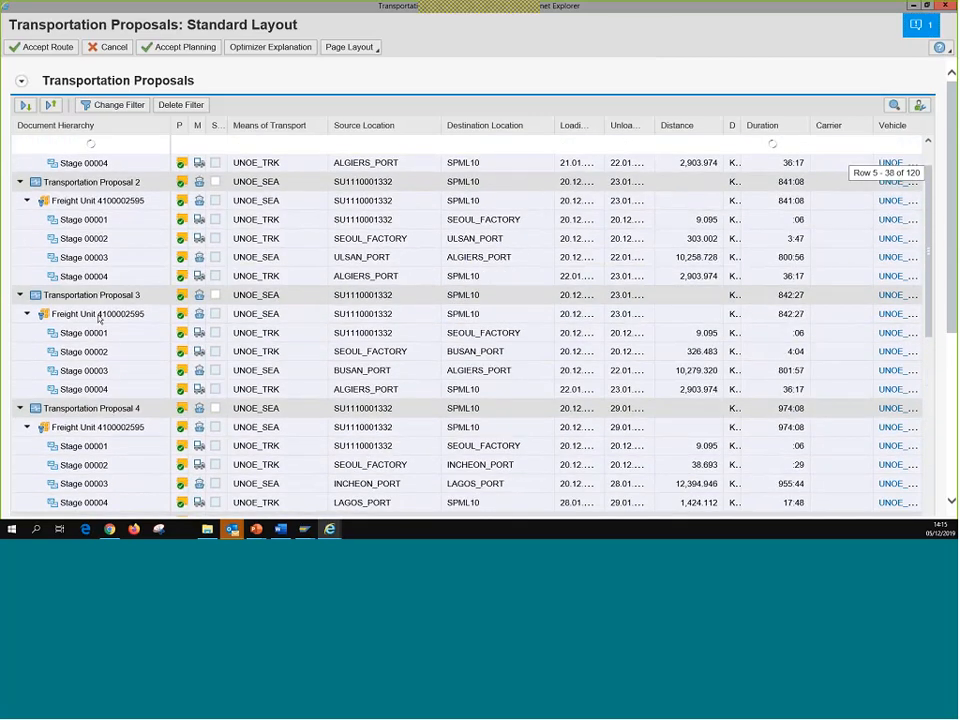
pyautogui.scroll(2, 99, 319)
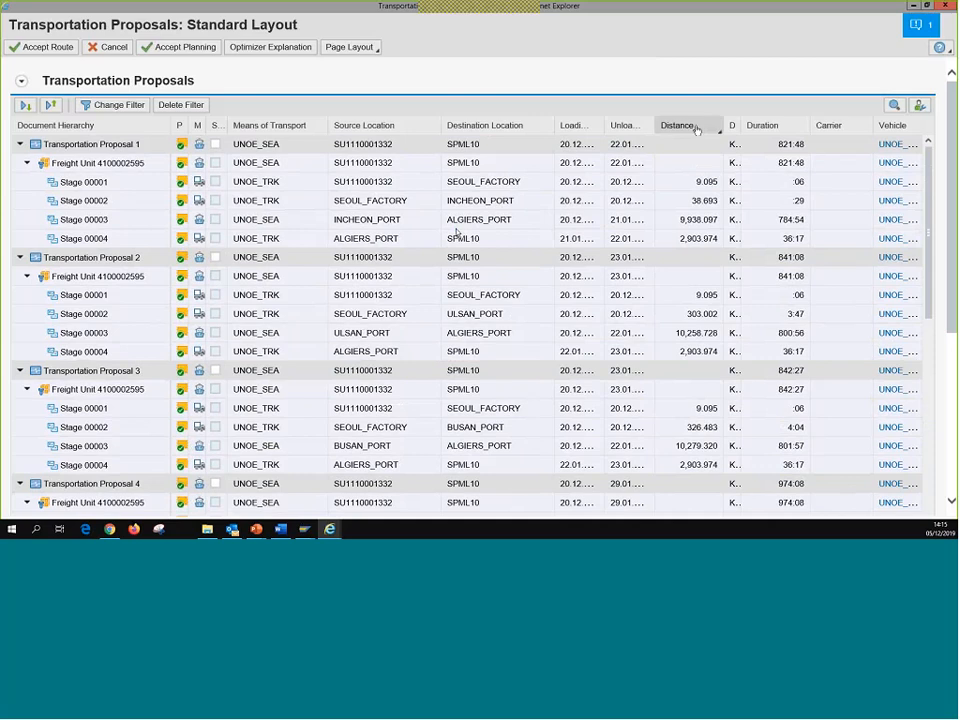
# - Sort the transportation proposals by Distance, once in ascending and once in descending order
pyautogui.click(691, 128)
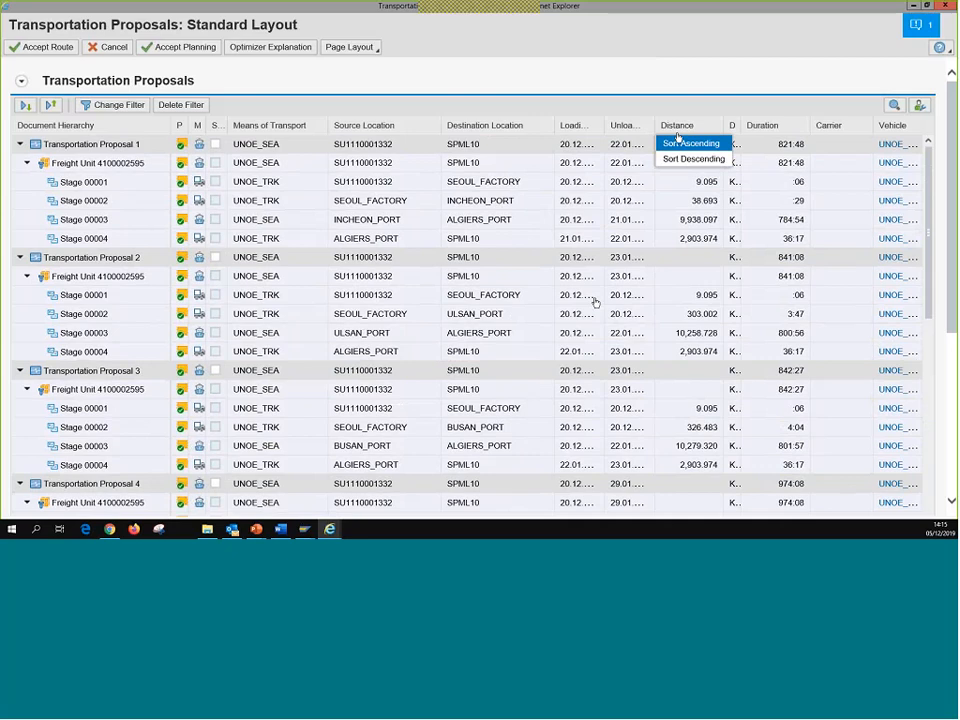
pyautogui.click(680, 142)
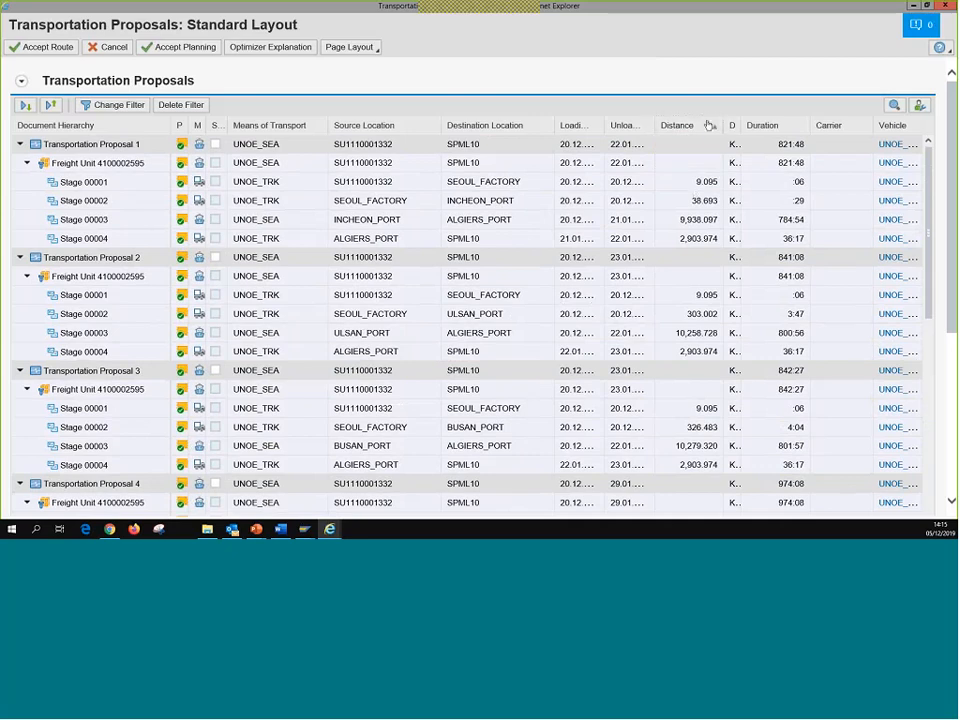
pyautogui.rightClick(705, 125)
pyautogui.click(669, 127)
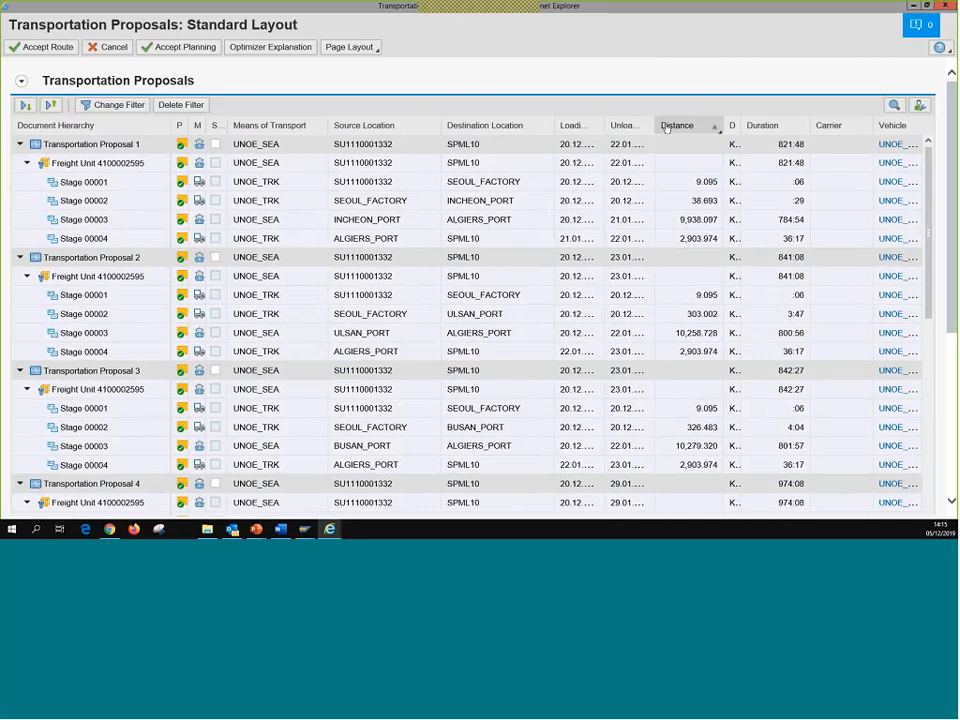
pyautogui.click(692, 160)
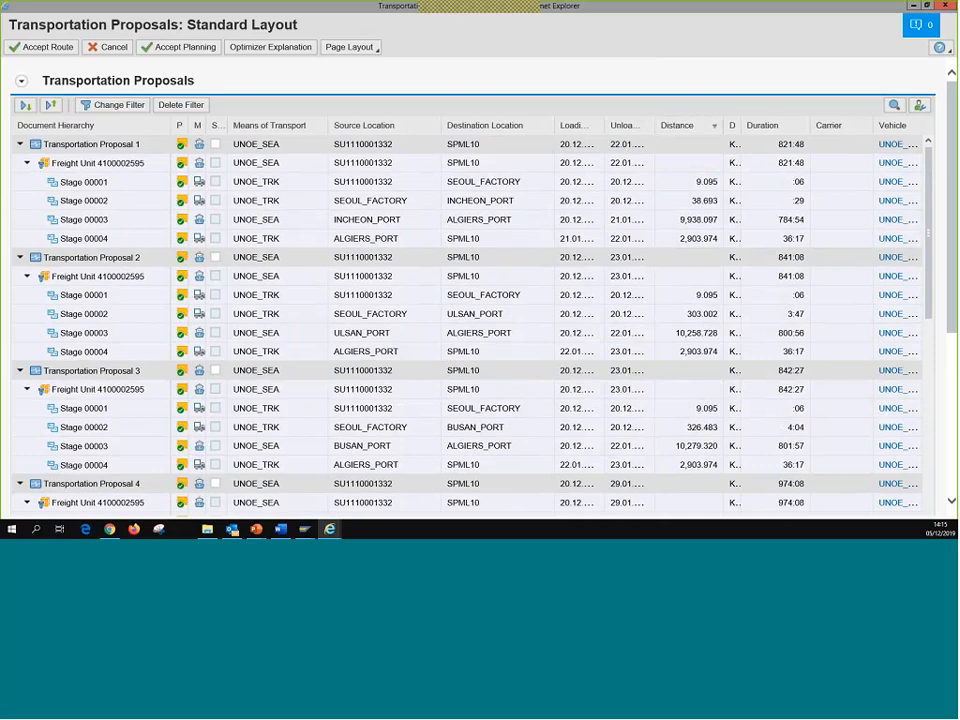
# - Sort the transportation proposals by Freight Order Costs in descending order and widen the two transportation date columns
pyautogui.scroll(-2, 892, 425)
pyautogui.scroll(-3, 892, 424)
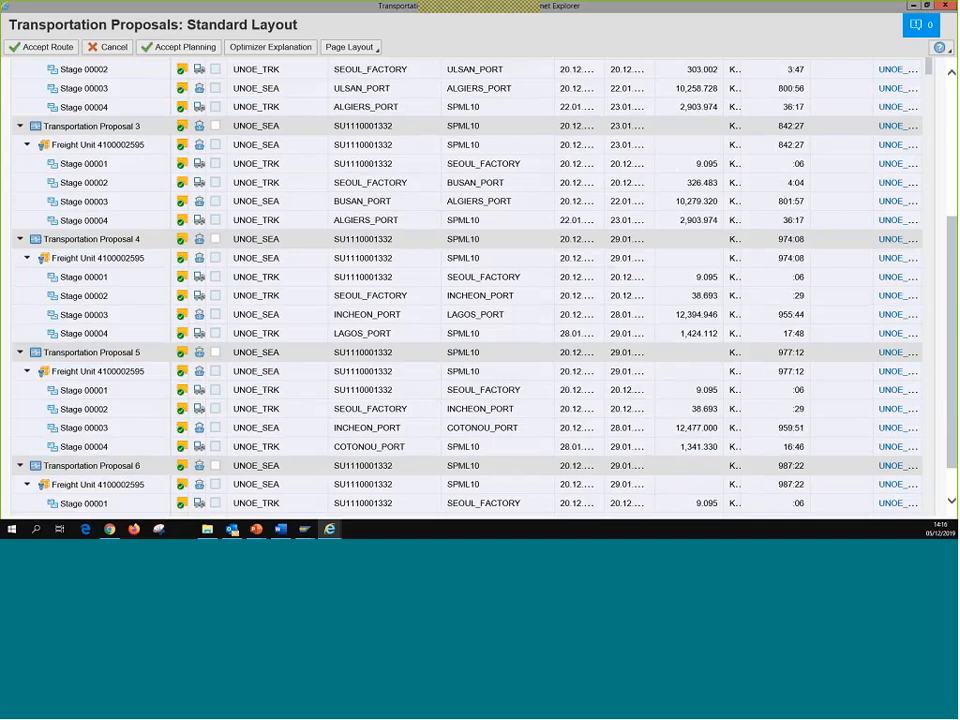
pyautogui.scroll(-1, 591, 504)
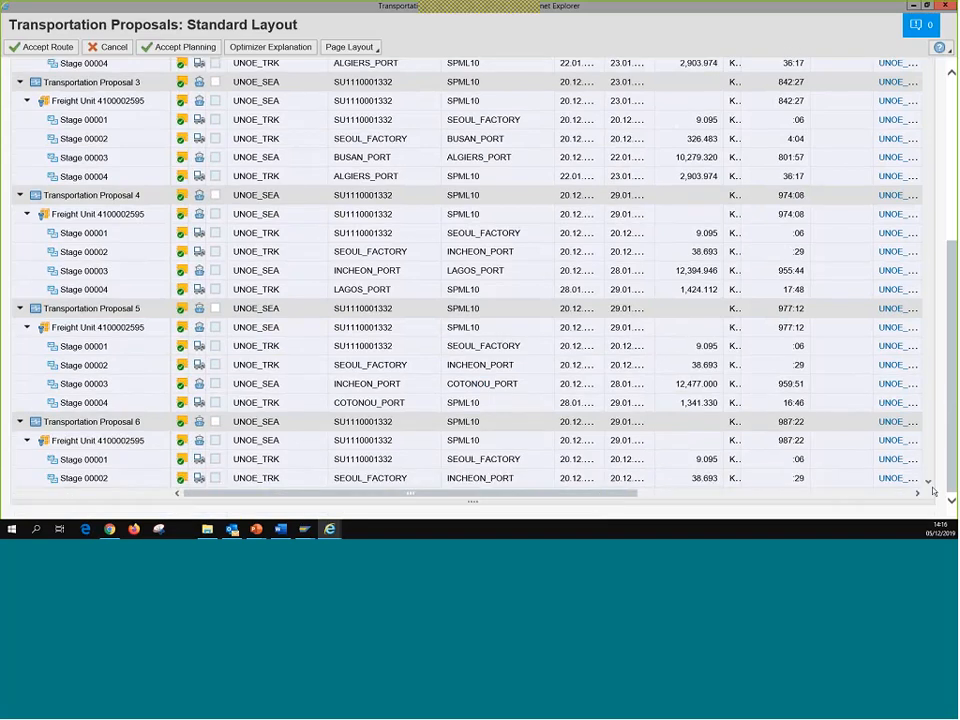
pyautogui.moveTo(591, 493); pyautogui.dragTo(933, 491)
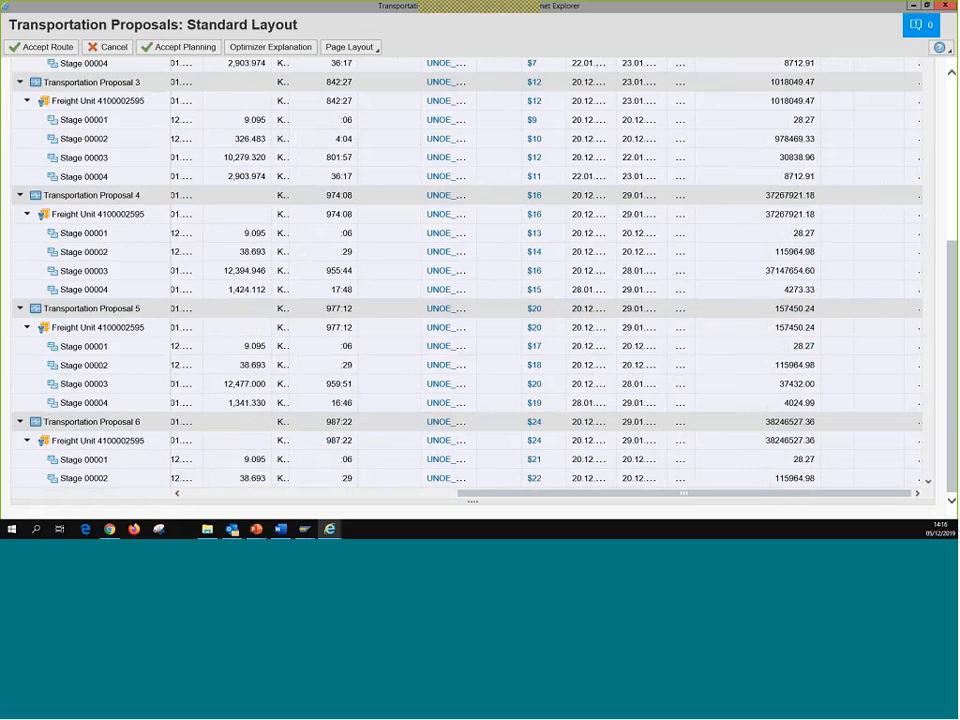
pyautogui.scroll(3, 772, 134)
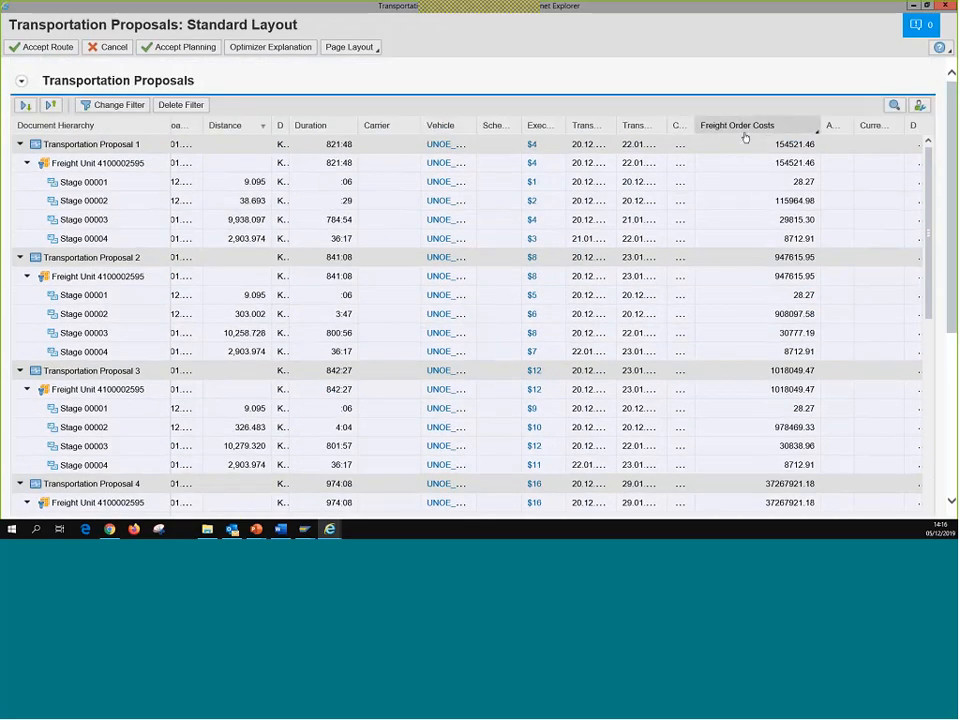
pyautogui.click(798, 130)
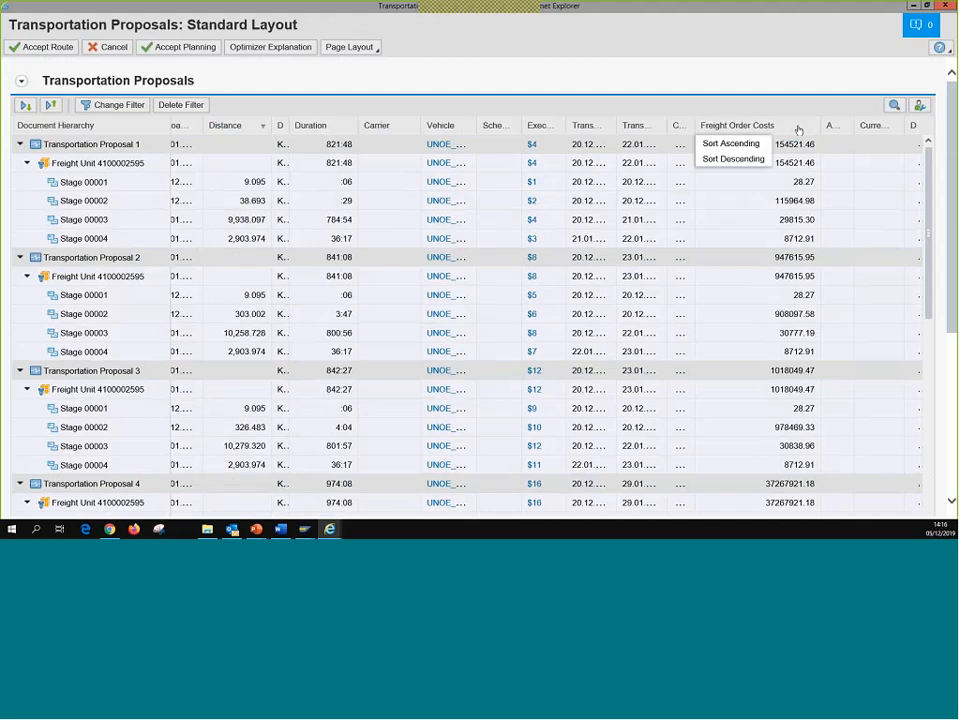
pyautogui.click(669, 143)
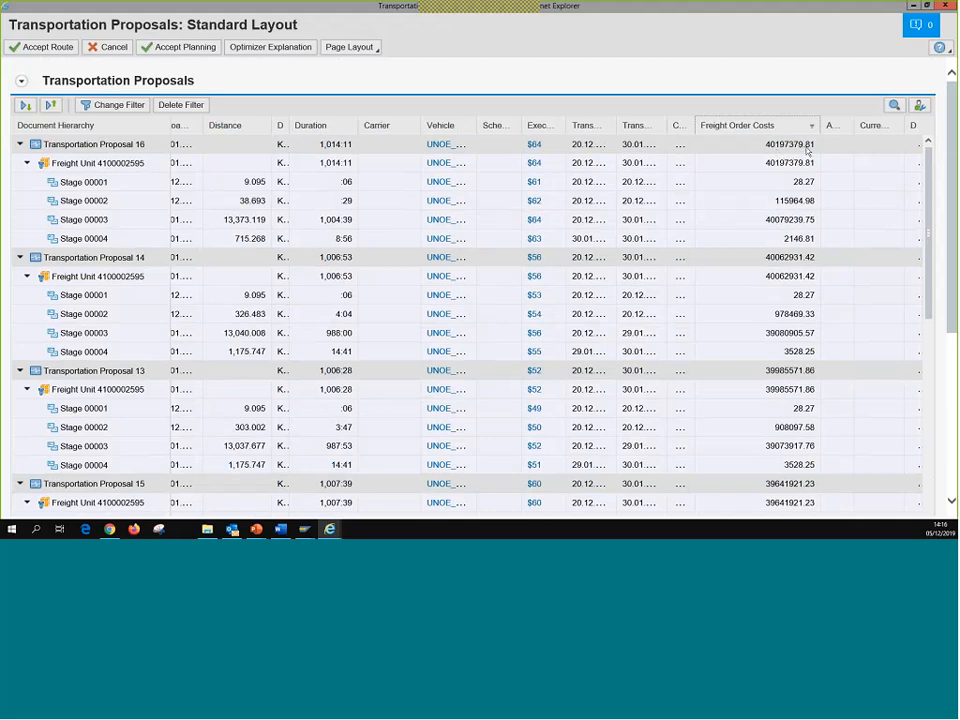
pyautogui.moveTo(615, 121); pyautogui.dragTo(740, 127)
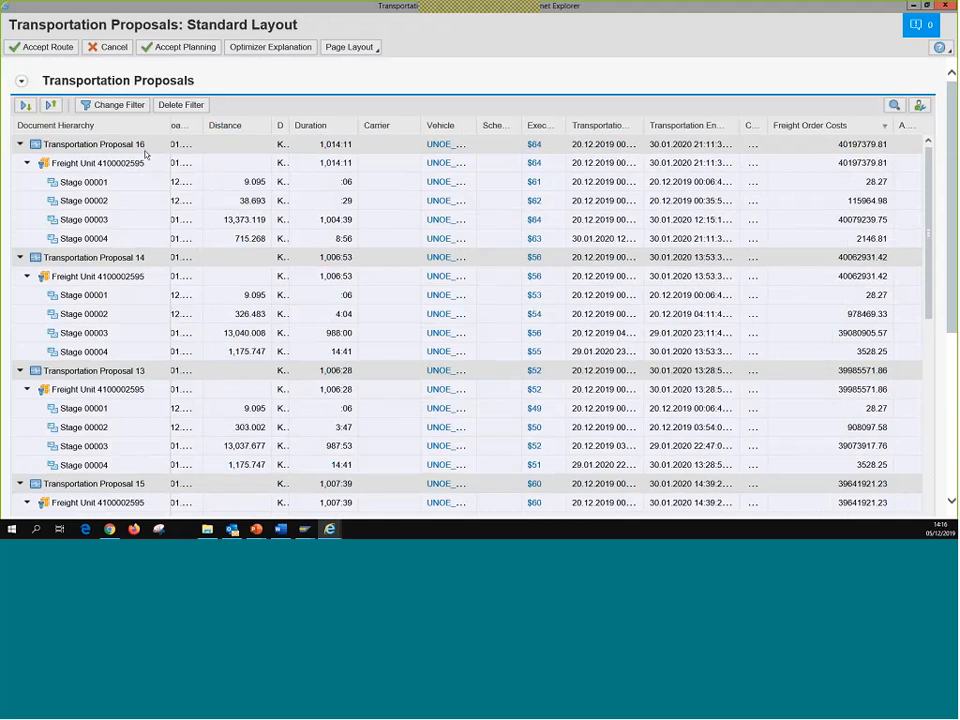
# - Select Transportation Proposal 16 and accept its planning
pyautogui.scroll(-1, 753, 510)
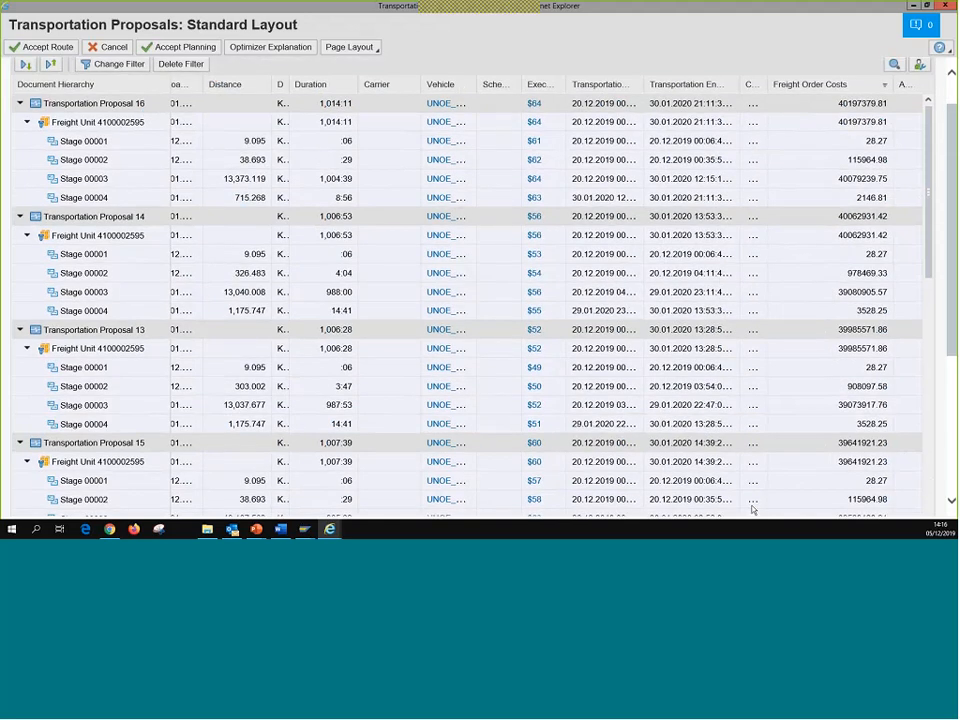
pyautogui.scroll(-5, 753, 510)
pyautogui.moveTo(705, 494); pyautogui.dragTo(135, 491)
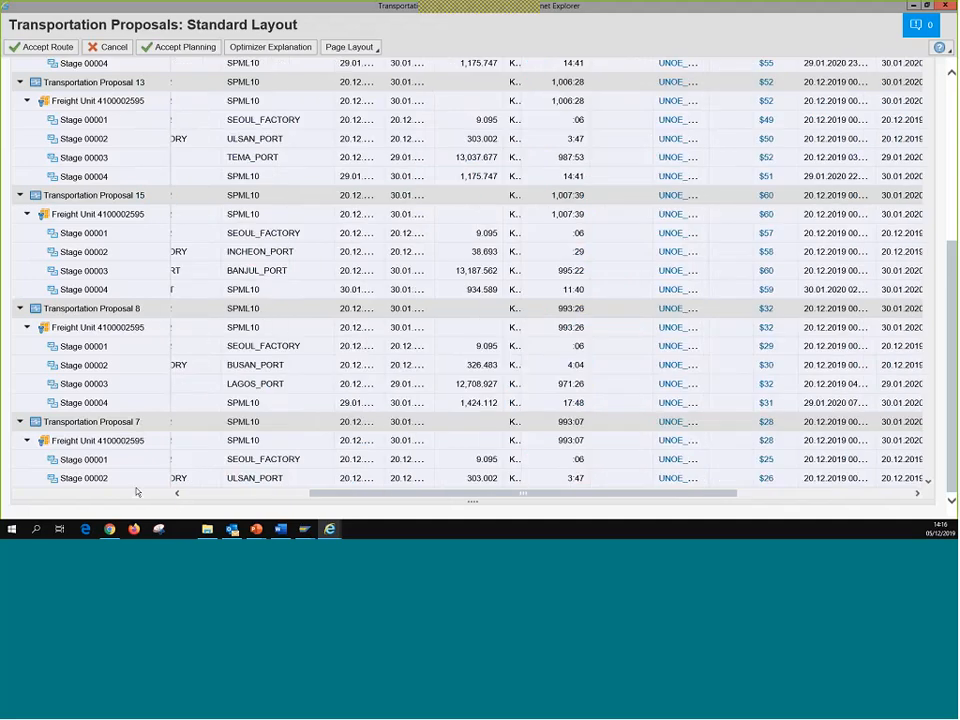
pyautogui.scroll(6, 279, 302)
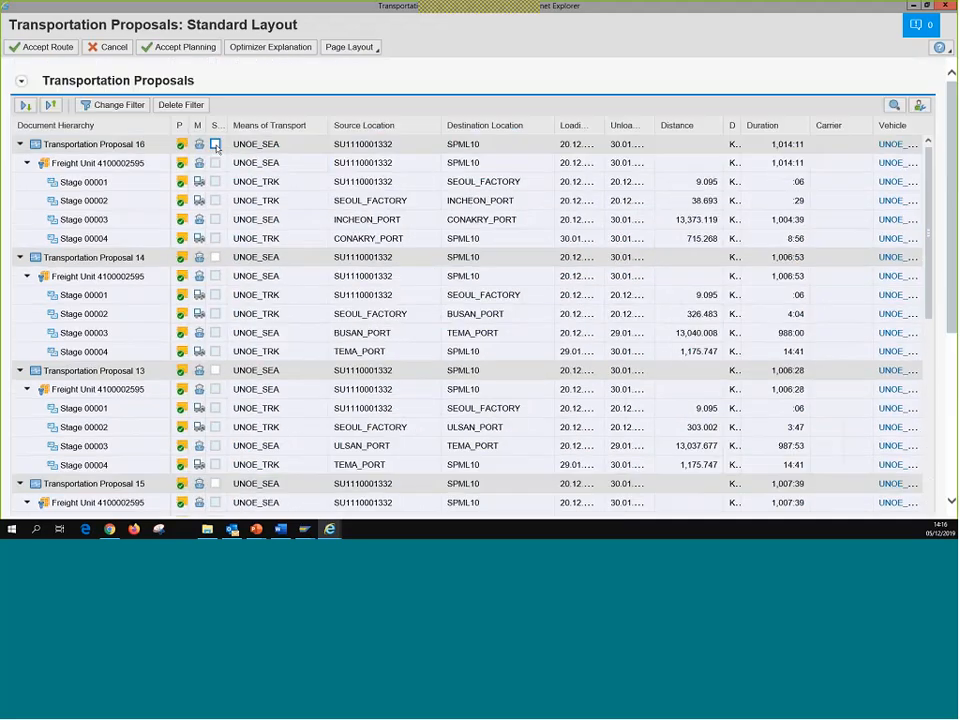
pyautogui.click(216, 146)
pyautogui.click(176, 48)
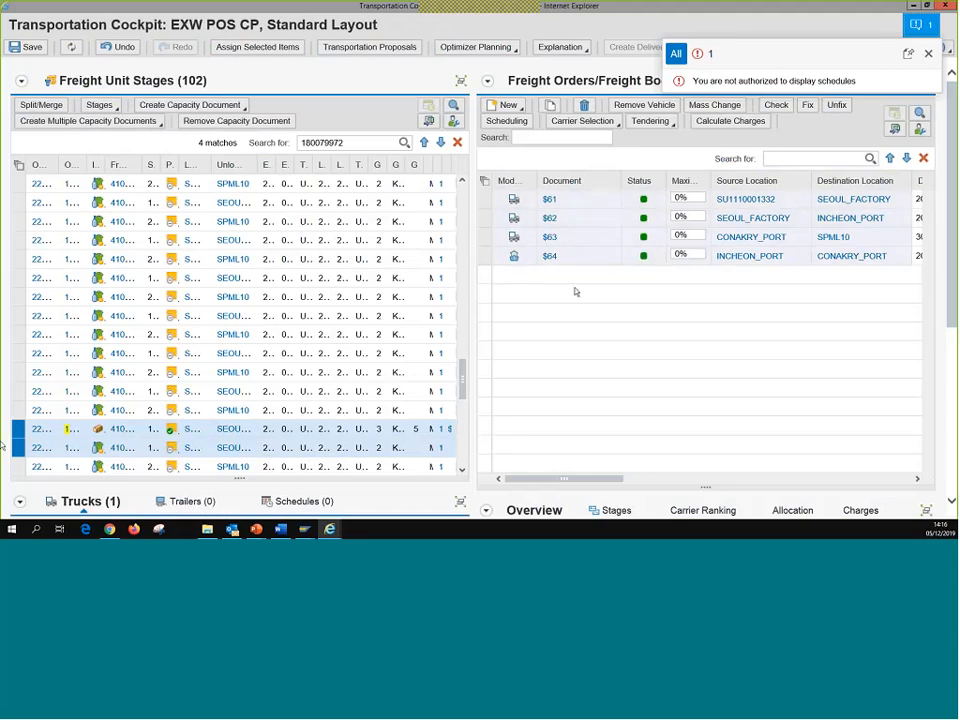
# - Widen the freight unit number column in the Freight Unit Stages list and enlarge that list
pyautogui.scroll(-3, 128, 400)
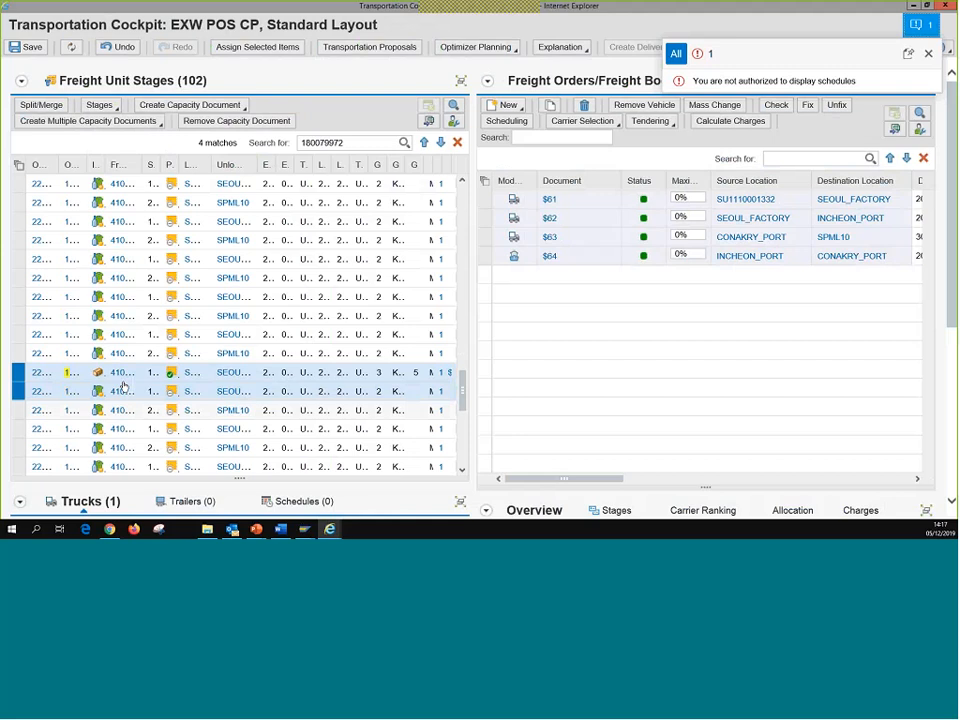
pyautogui.moveTo(143, 164); pyautogui.dragTo(161, 164)
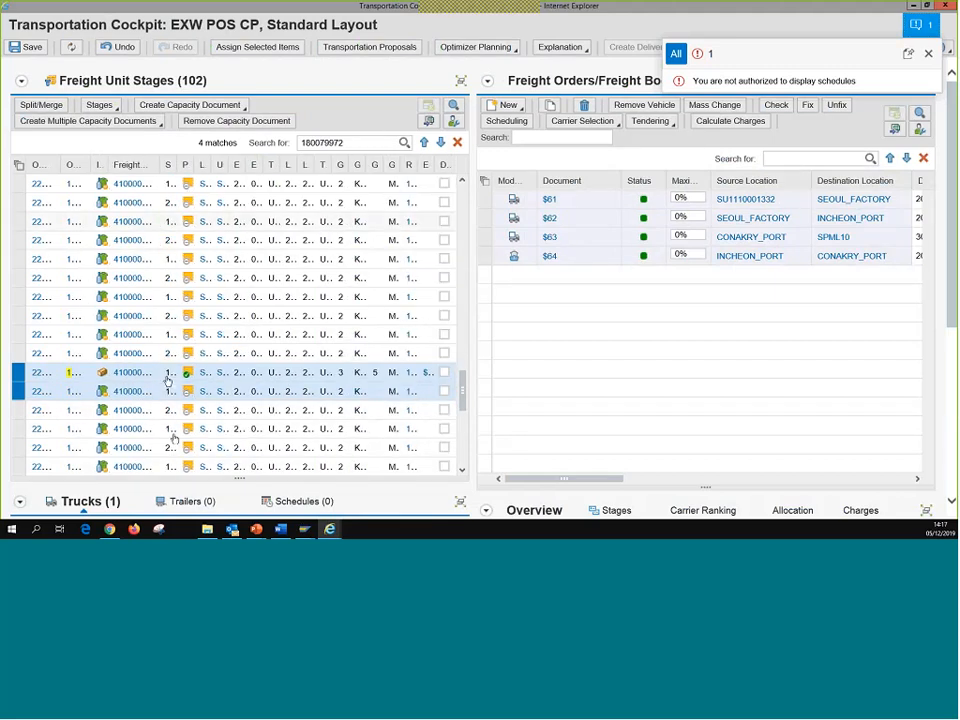
pyautogui.moveTo(161, 164); pyautogui.dragTo(200, 188)
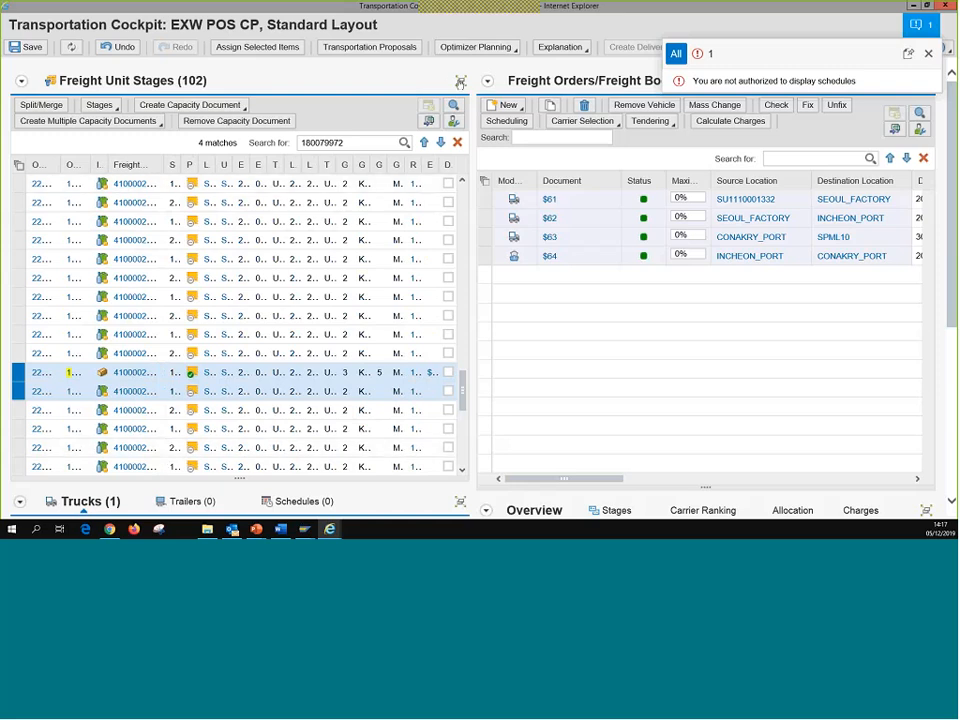
pyautogui.click(461, 81)
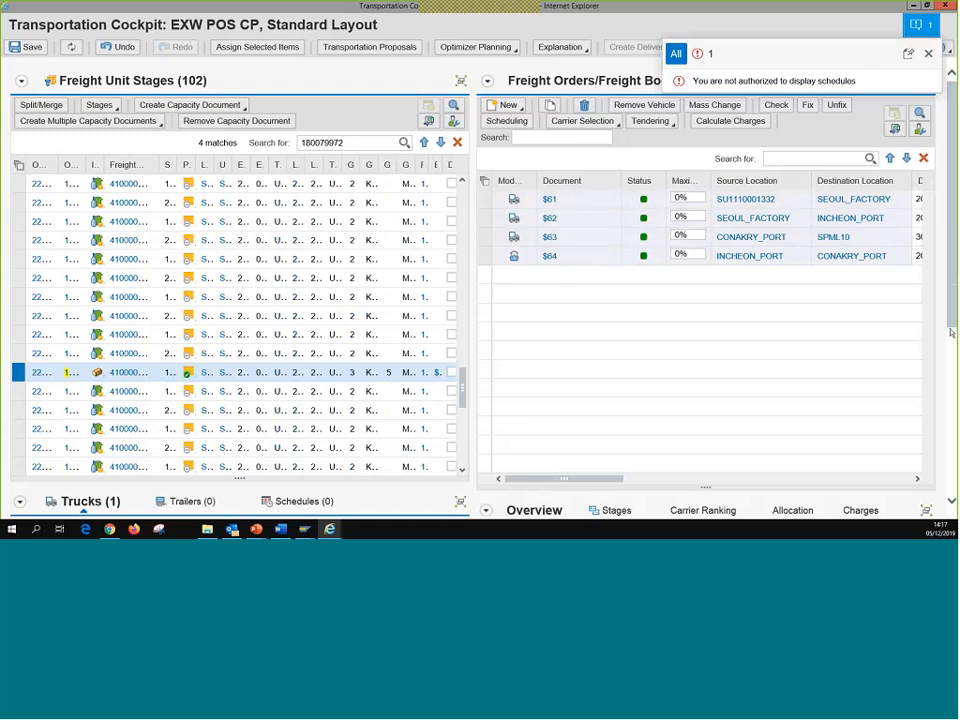
# - Save the planning with its new freight orders and dismiss the messages
pyautogui.scroll(-3, 951, 332)
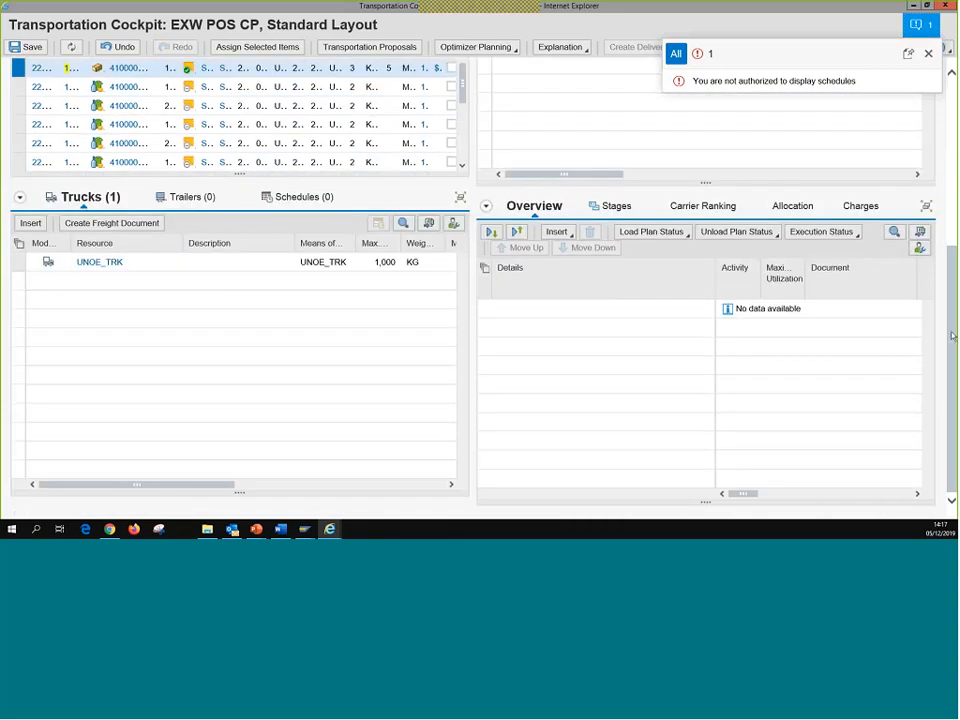
pyautogui.scroll(3, 648, 401)
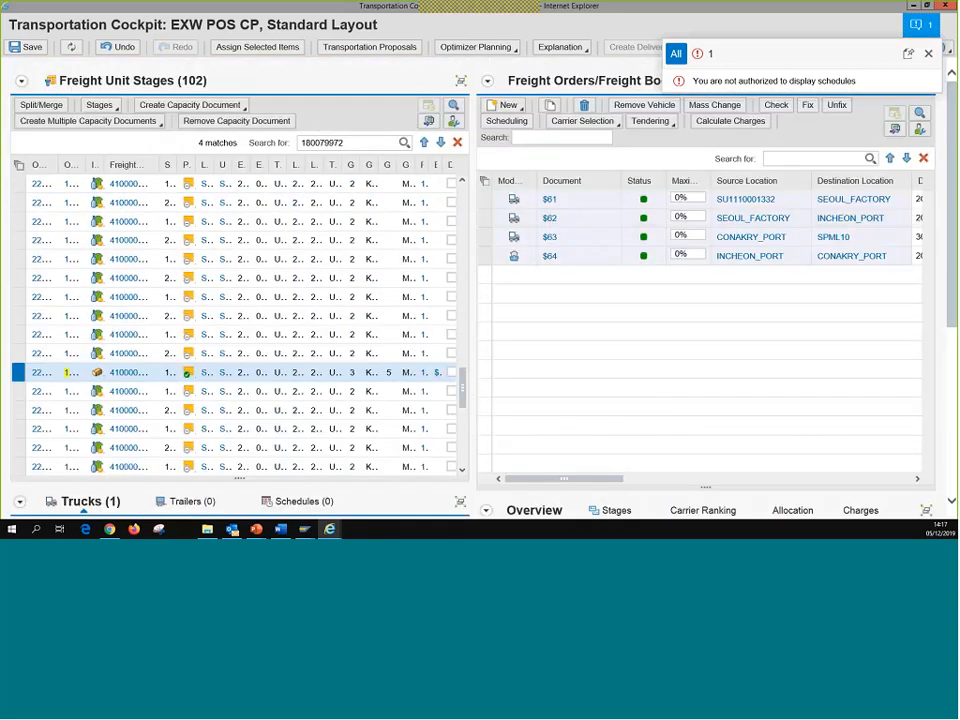
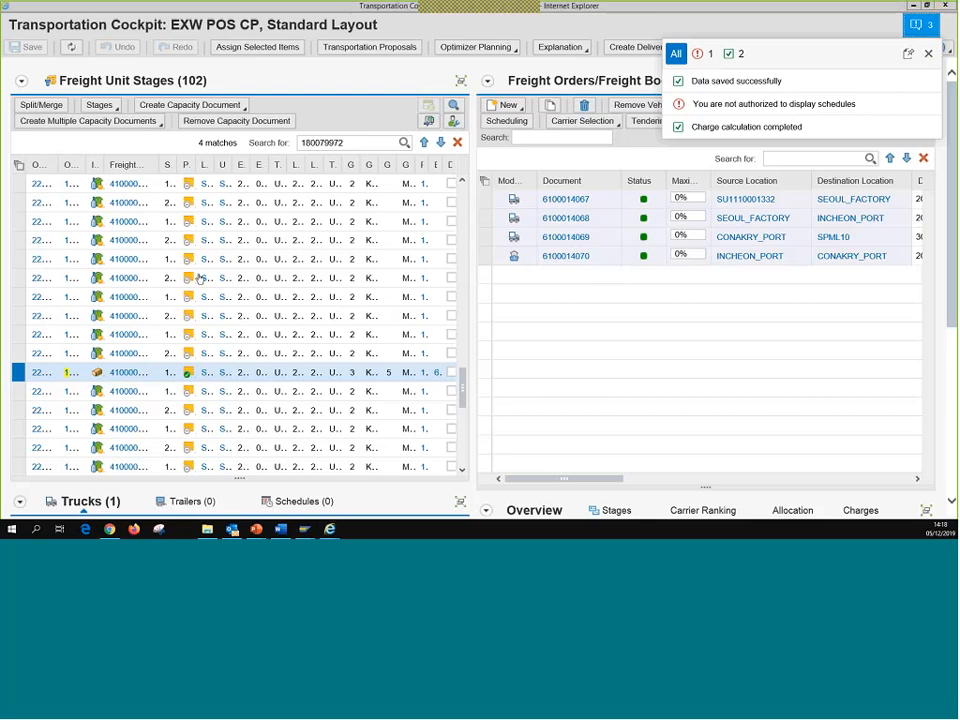
pyautogui.click(928, 54)
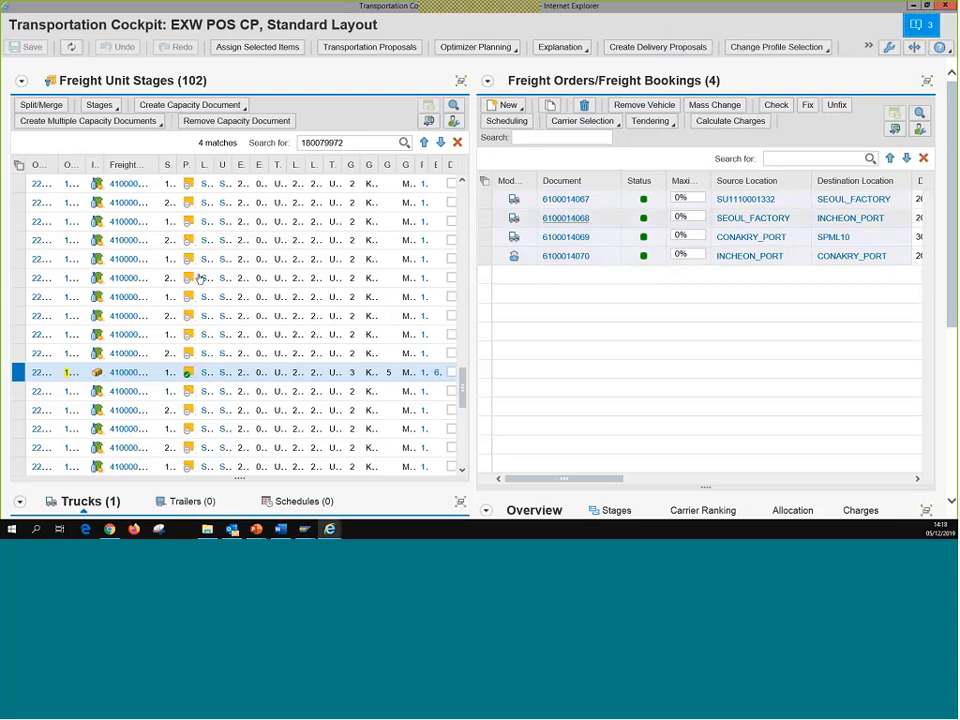
pyautogui.click(122, 377)
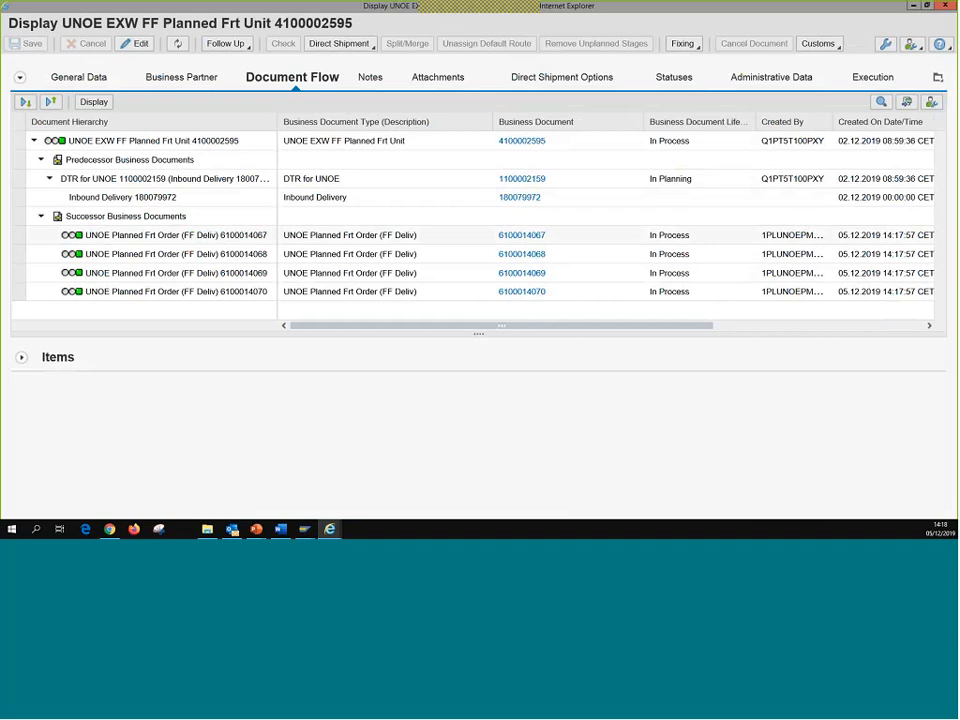
pyautogui.click(937, 80)
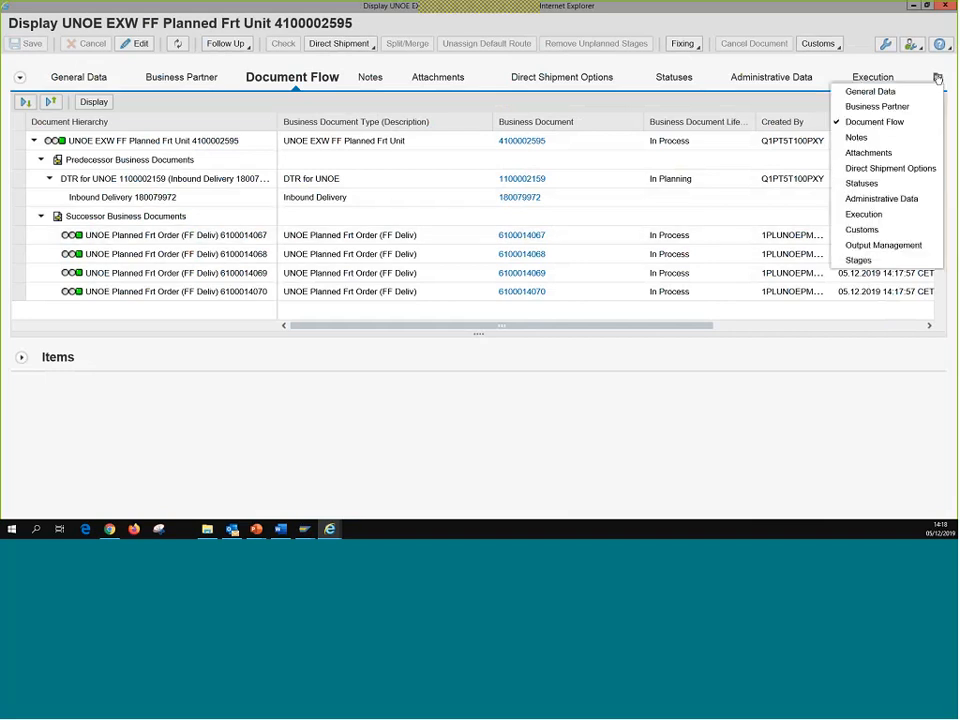
pyautogui.click(870, 261)
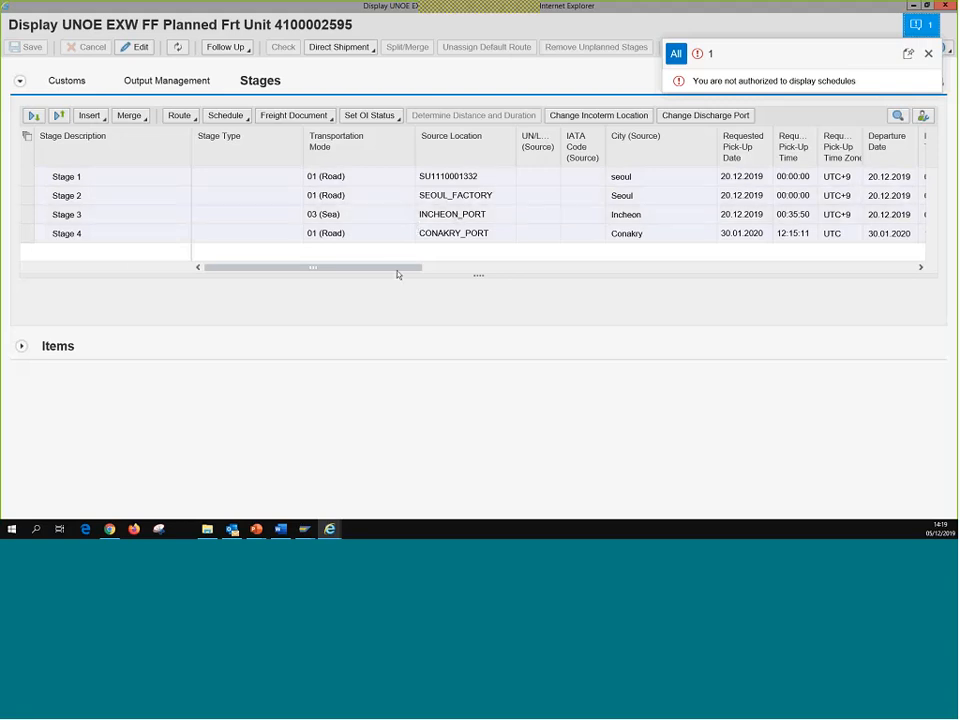
pyautogui.moveTo(397, 270); pyautogui.dragTo(826, 272)
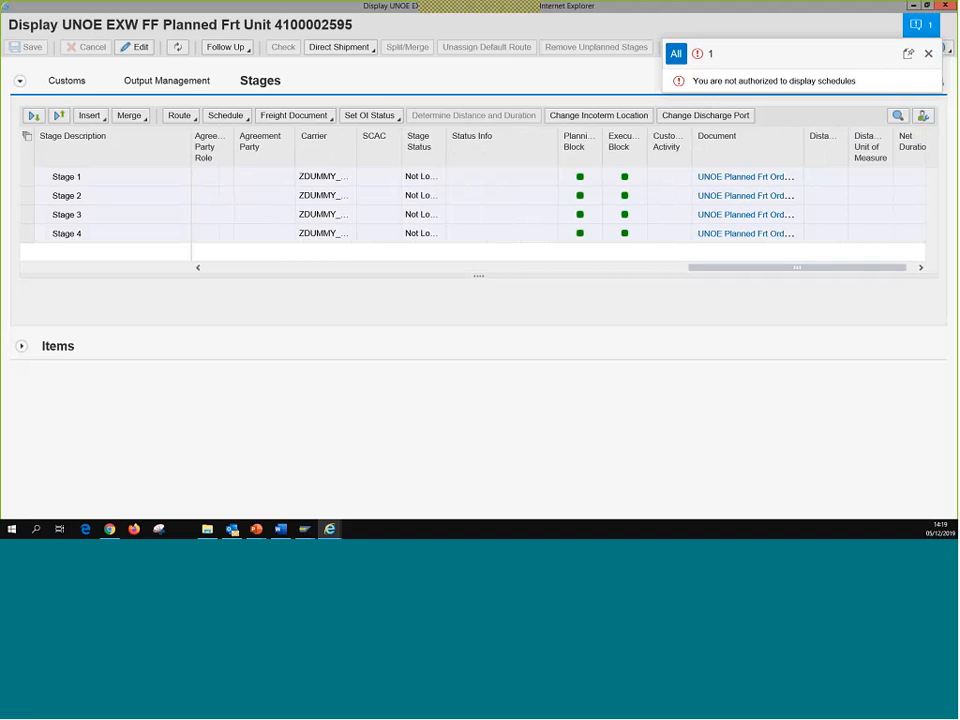
pyautogui.moveTo(354, 150); pyautogui.dragTo(392, 150)
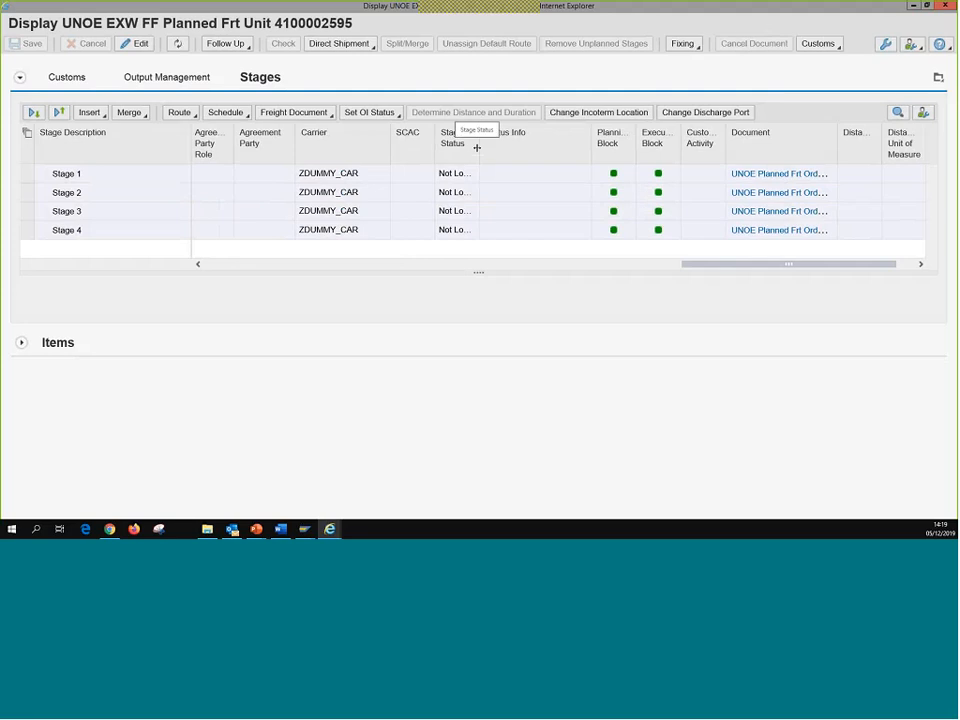
# - Widen the Stage Status column of the stages list and move the Destination Location column directly after Source Location
pyautogui.moveTo(477, 147); pyautogui.dragTo(566, 150)
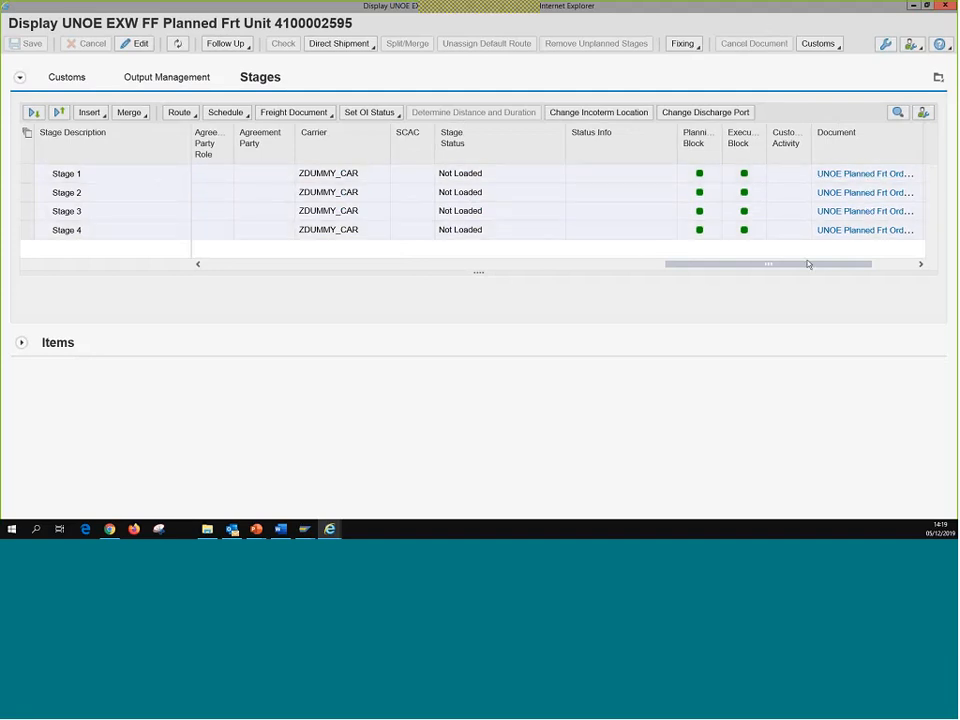
pyautogui.moveTo(808, 264); pyautogui.dragTo(621, 265)
pyautogui.moveTo(297, 281); pyautogui.dragTo(325, 285)
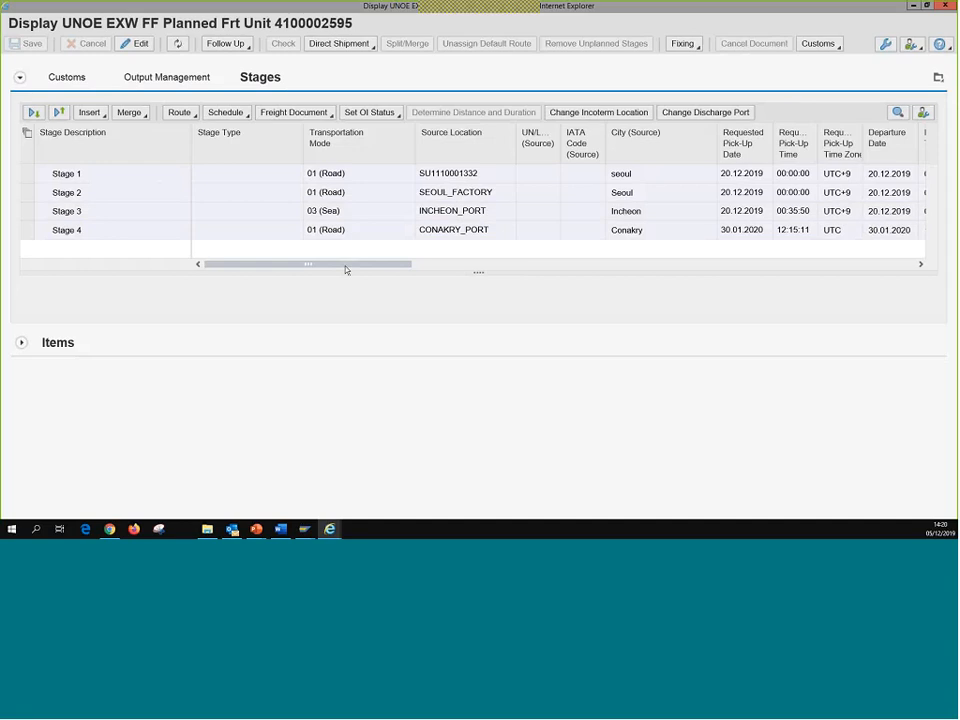
pyautogui.moveTo(346, 266); pyautogui.dragTo(453, 261)
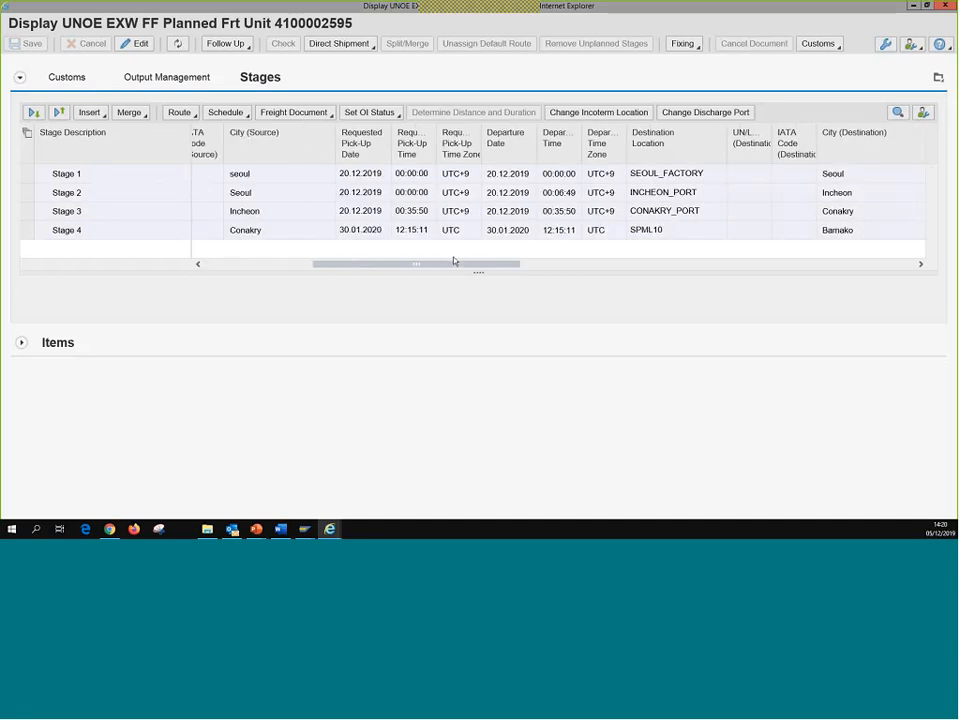
pyautogui.moveTo(663, 145); pyautogui.dragTo(566, 162)
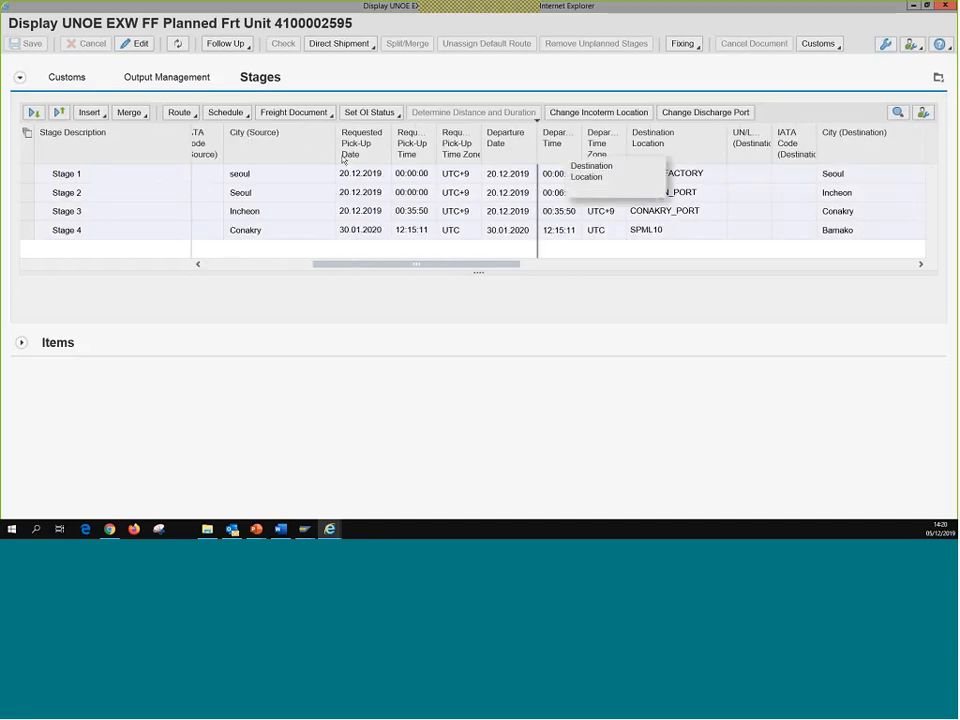
pyautogui.moveTo(342, 158); pyautogui.dragTo(226, 140)
pyautogui.moveTo(305, 275); pyautogui.dragTo(264, 268)
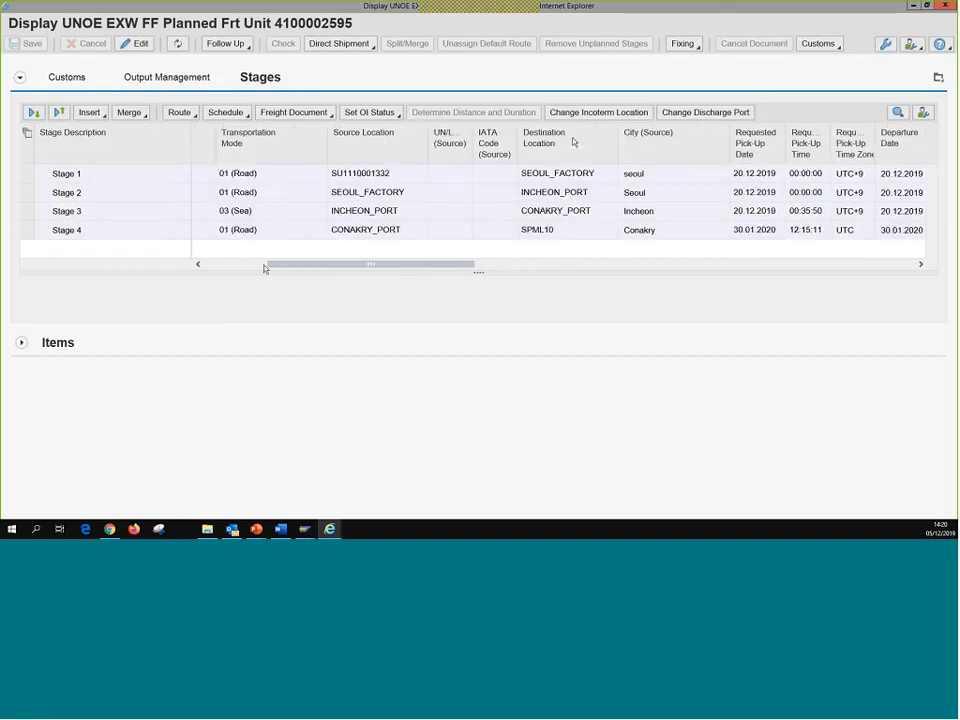
pyautogui.moveTo(572, 143); pyautogui.dragTo(443, 154)
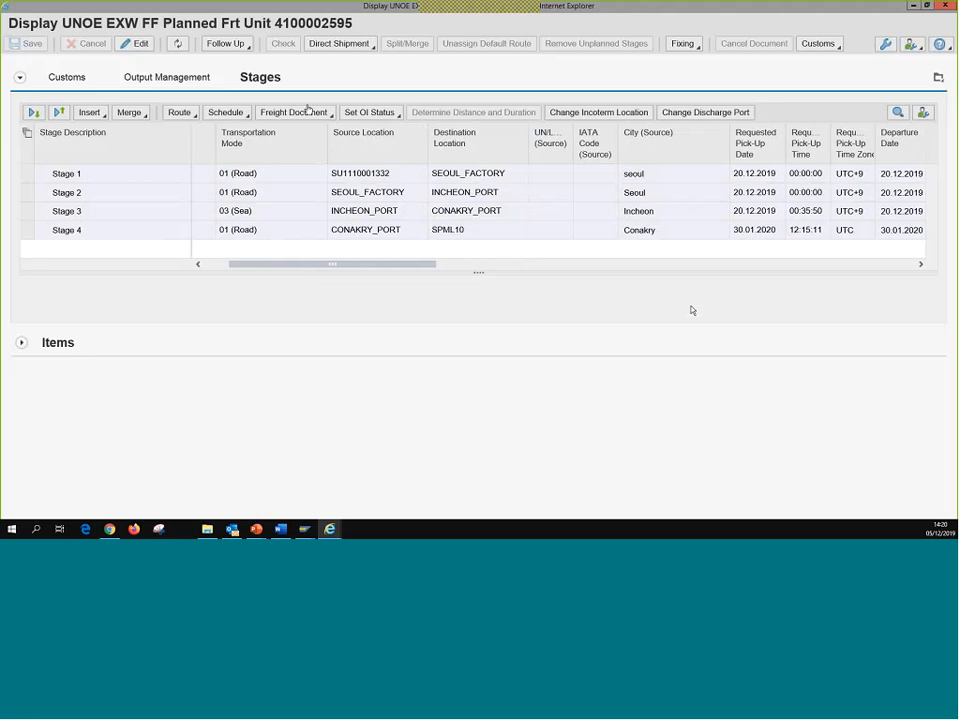
# - Switch the freight unit to edit mode and open the location search for changing its incoterm location
pyautogui.moveTo(221, 23); pyautogui.dragTo(352, 23)
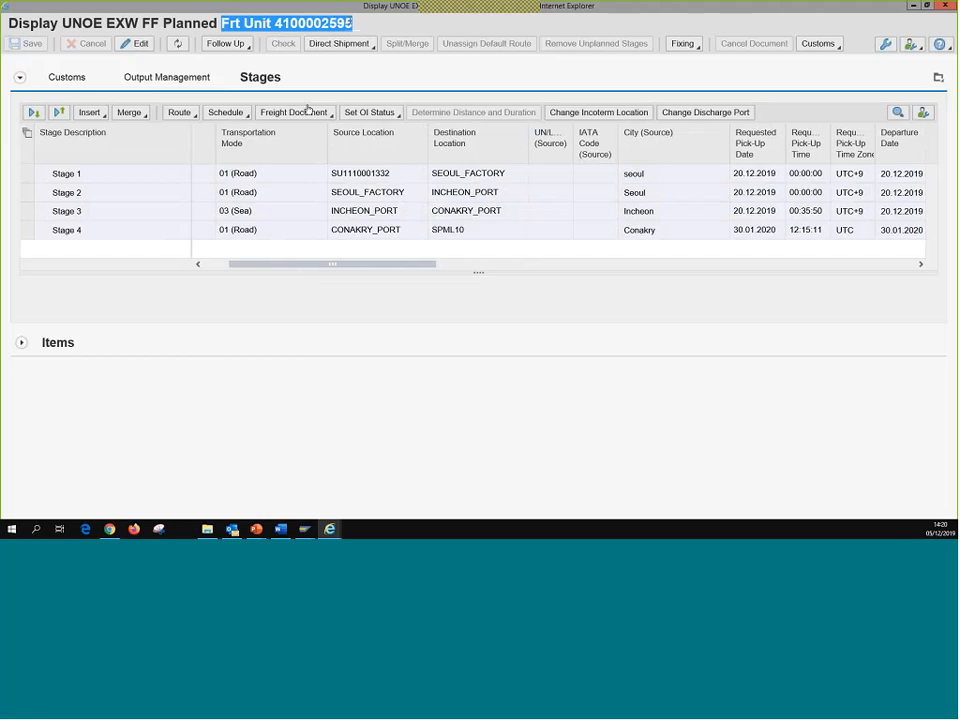
pyautogui.click(132, 44)
pyautogui.click(132, 44)
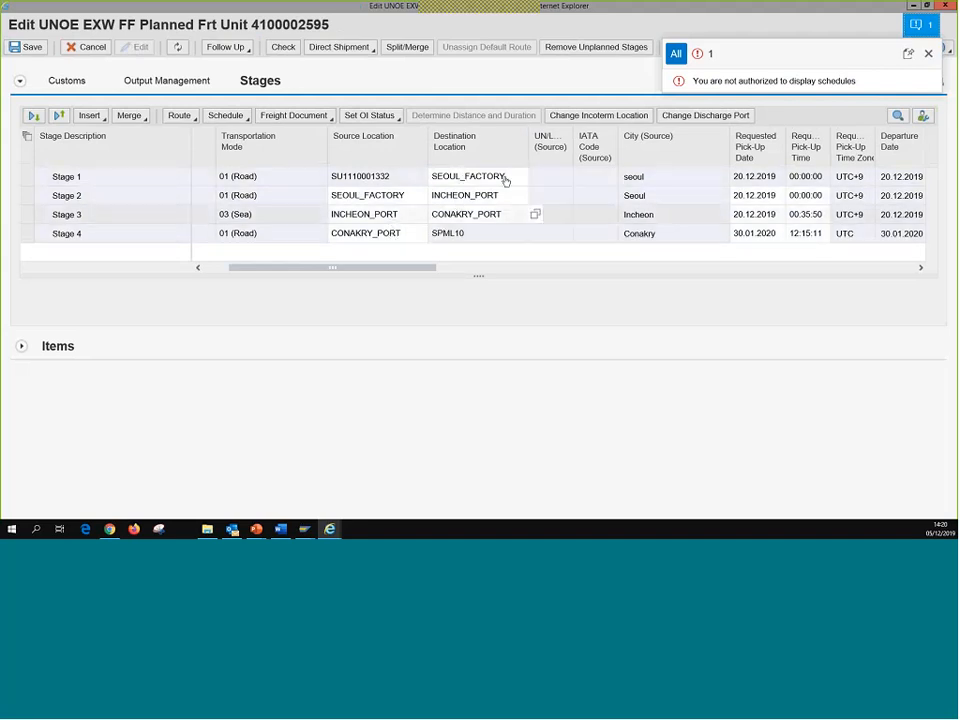
pyautogui.click(611, 117)
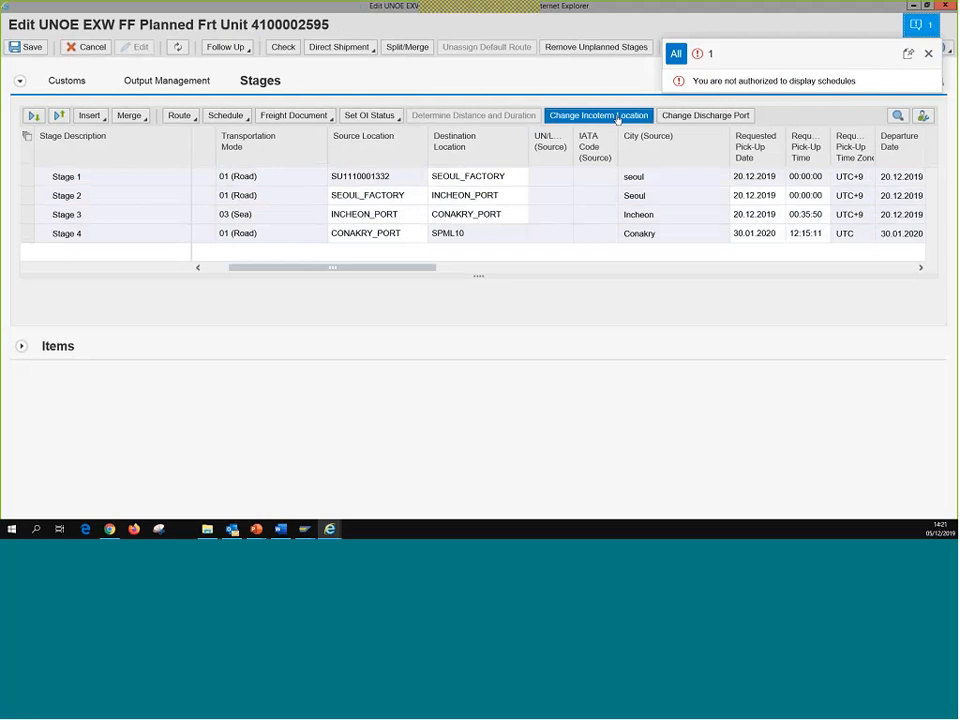
pyautogui.click(620, 117)
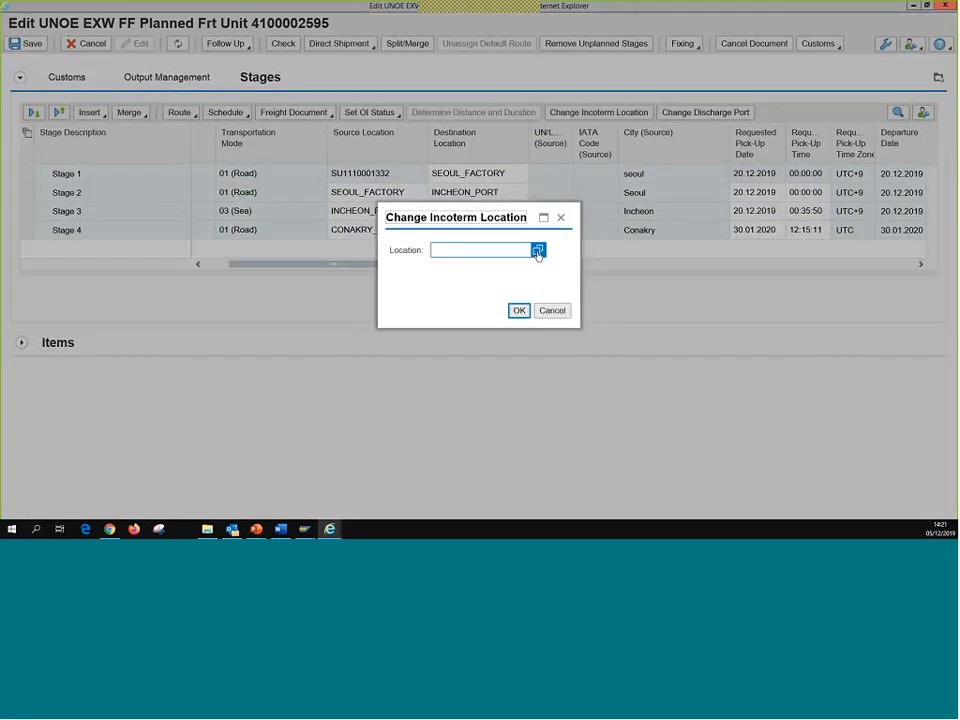
pyautogui.click(538, 251)
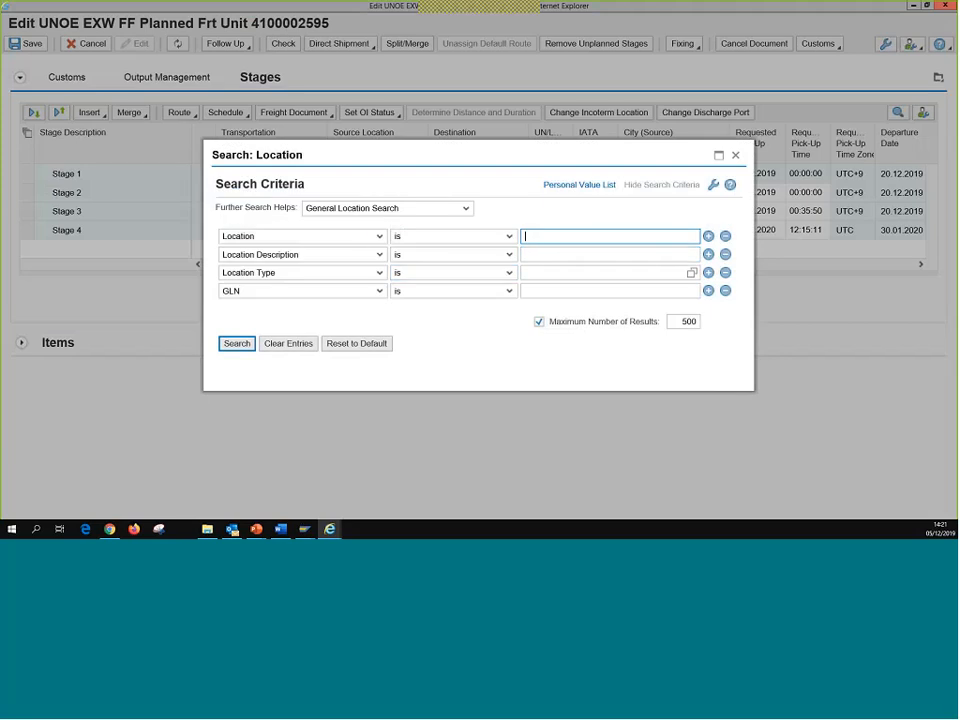
# - Search for locations containing PORT and browse the results
pyautogui.write('PORT')
pyautogui.click(255, 349)
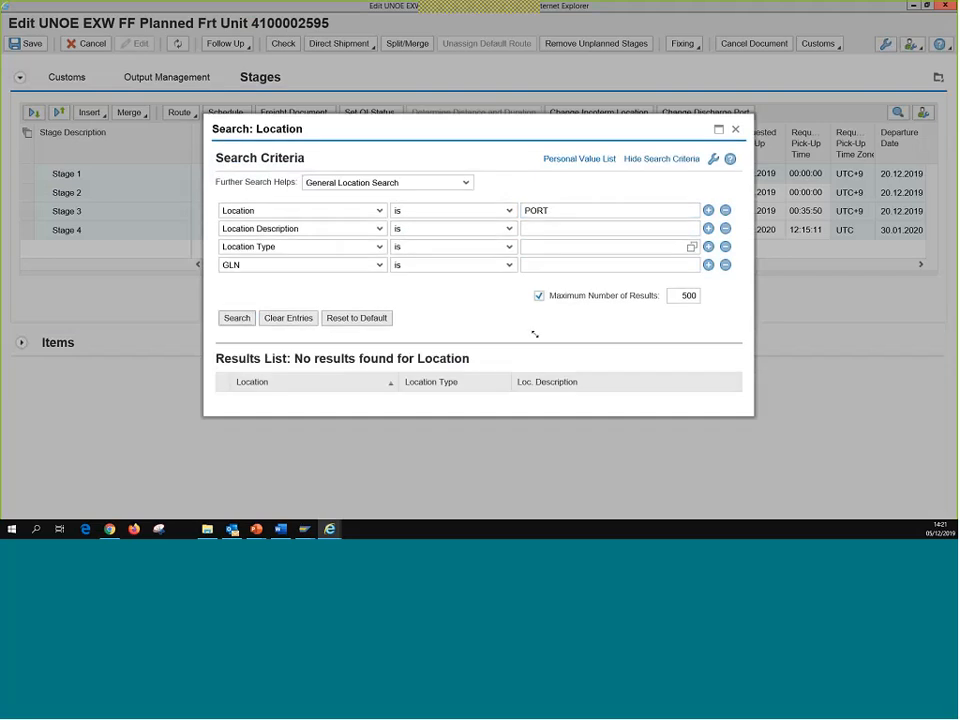
pyautogui.click(559, 211)
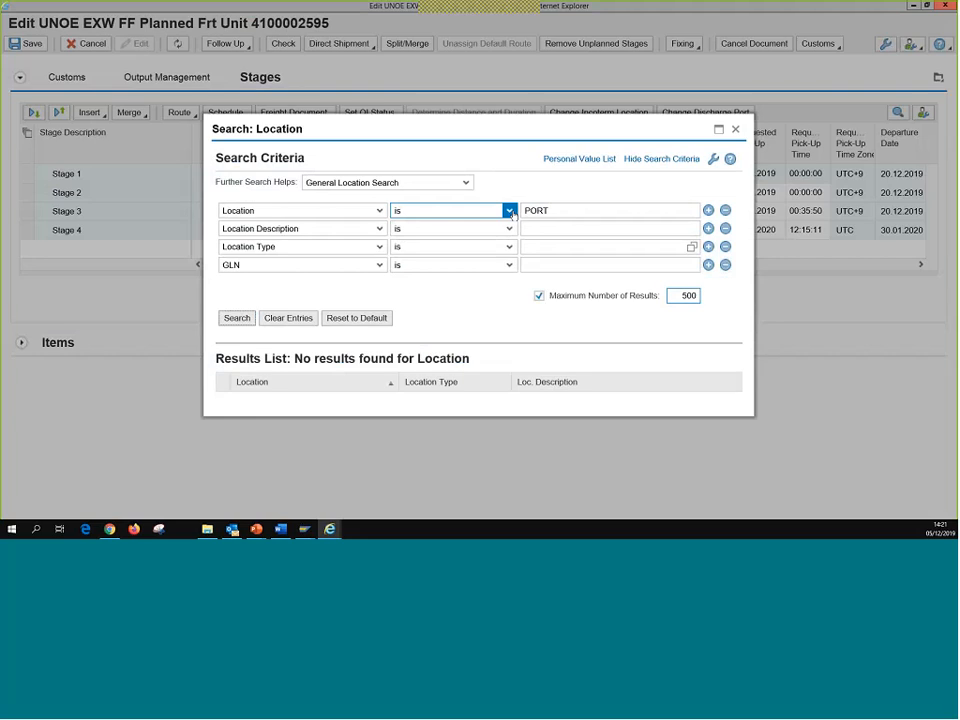
pyautogui.click(509, 210)
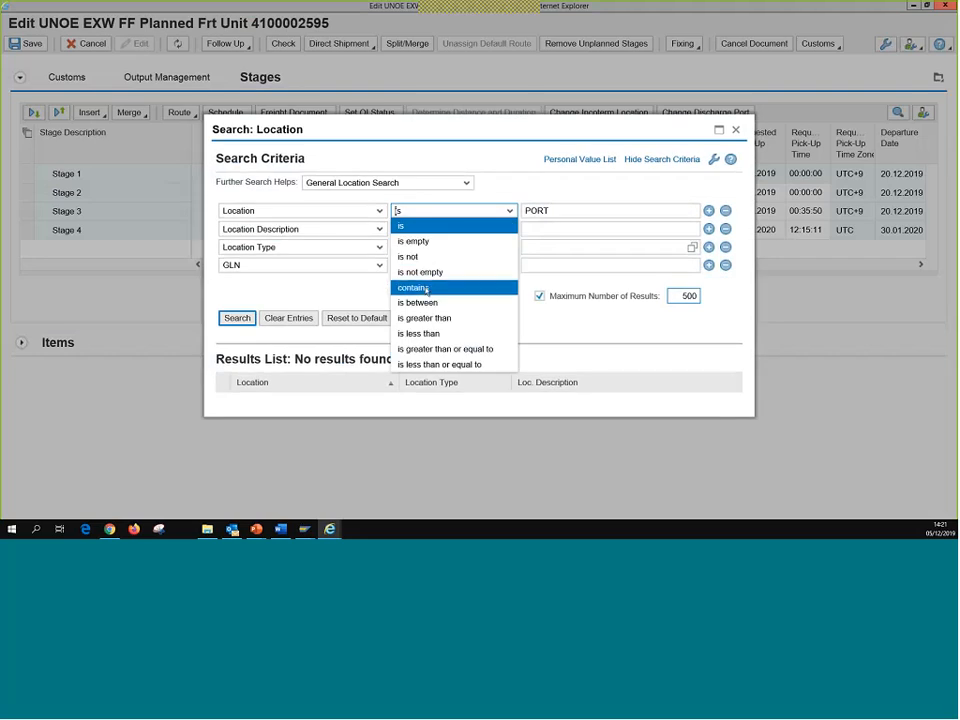
pyautogui.click(420, 287)
pyautogui.click(235, 319)
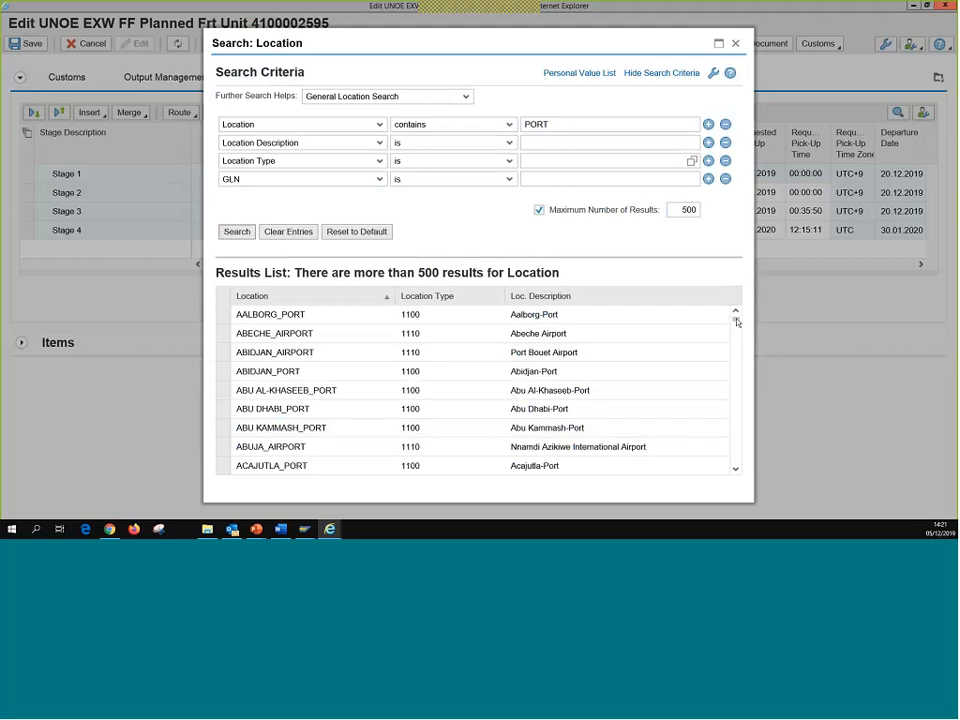
pyautogui.moveTo(737, 321); pyautogui.dragTo(531, 364)
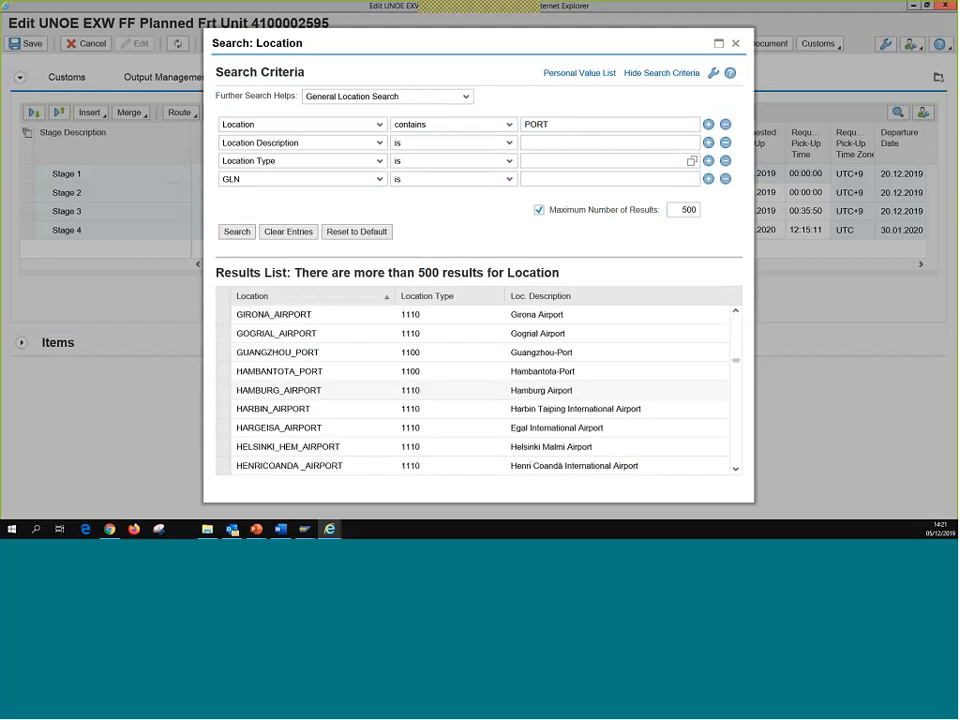
# - Abandon the location search and the incoterm location change, return the freight unit to display mode and dismiss the message
pyautogui.click(735, 43)
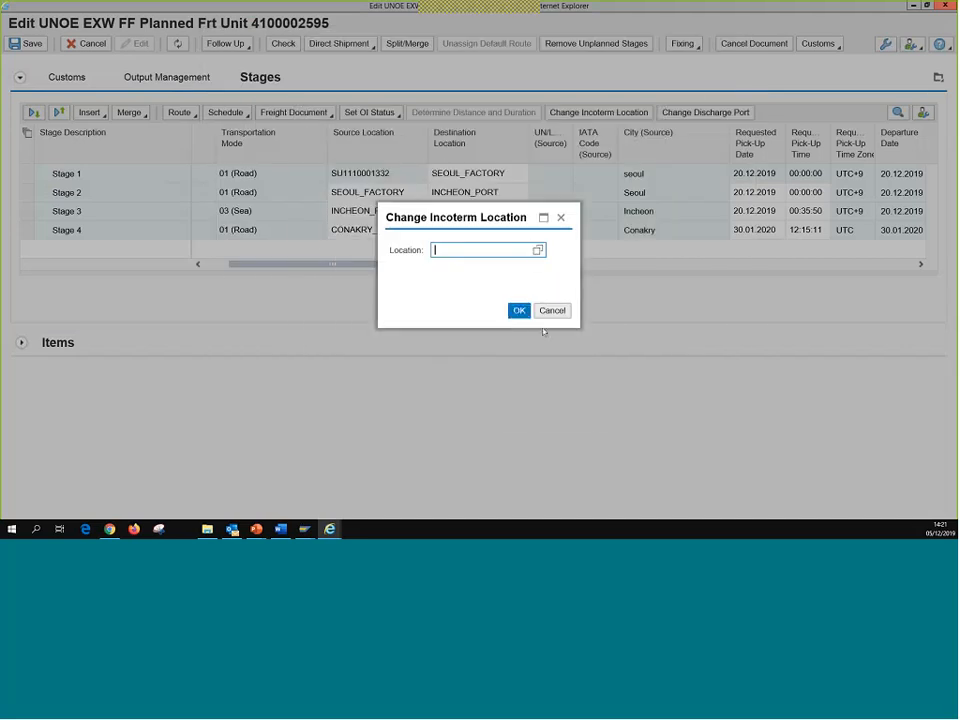
pyautogui.click(518, 311)
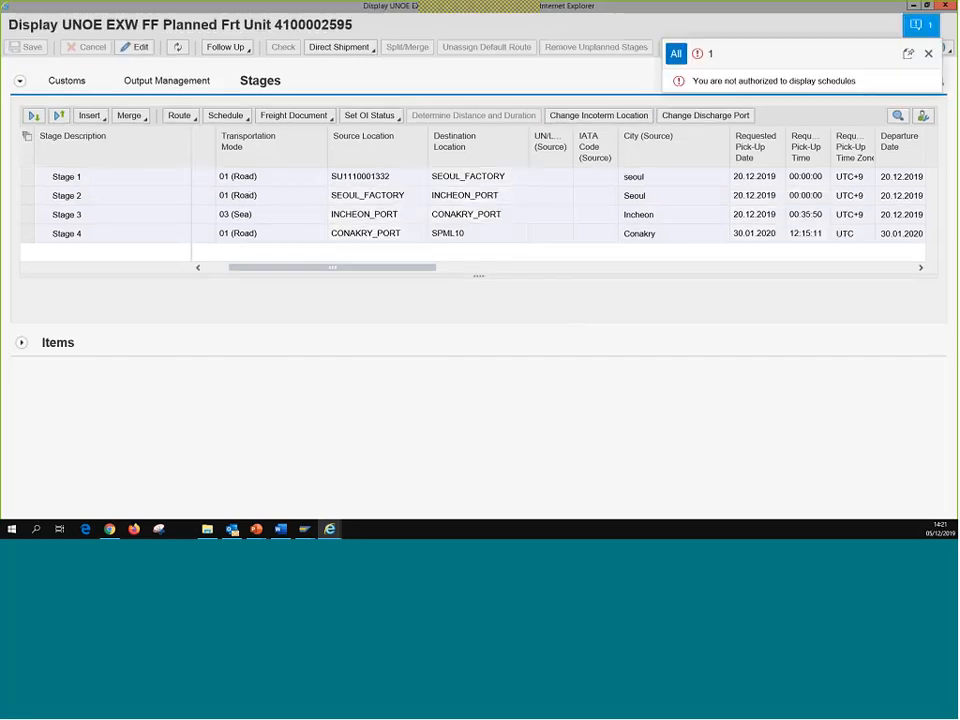
pyautogui.click(928, 53)
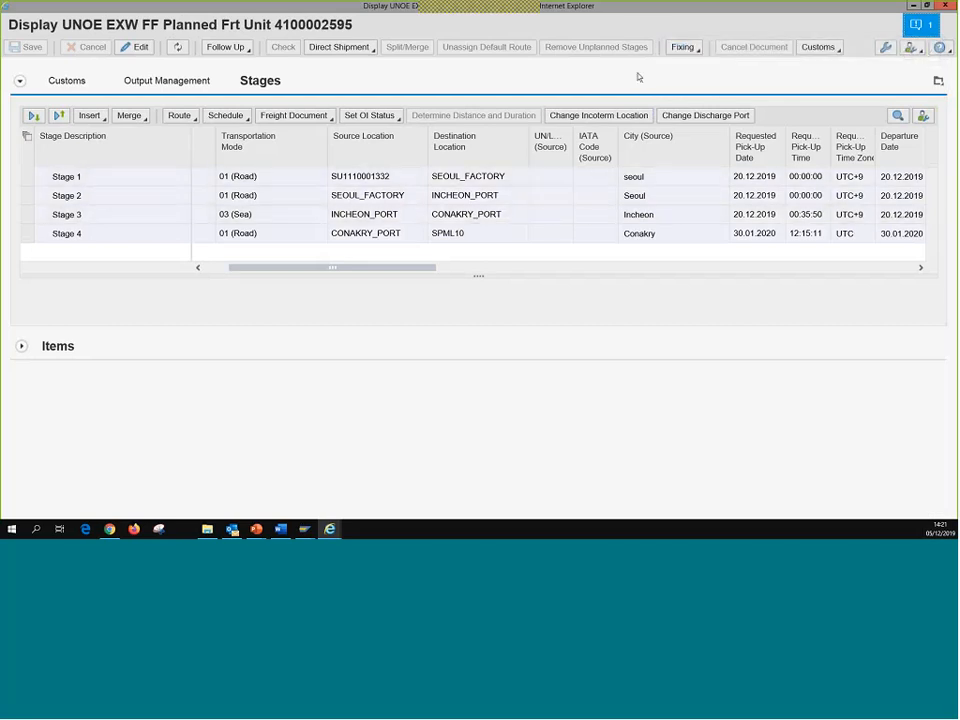
pyautogui.click(550, 116)
# - Display the freight unit's document flow to check its predecessor and successor documents, and close the freight unit window
pyautogui.click(938, 82)
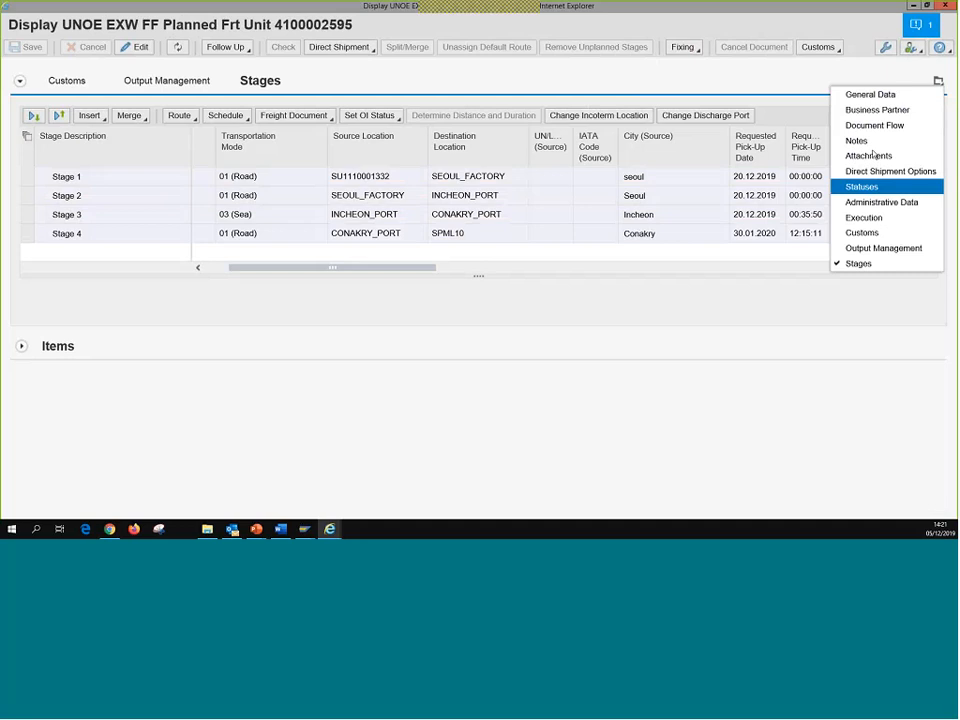
pyautogui.click(747, 170)
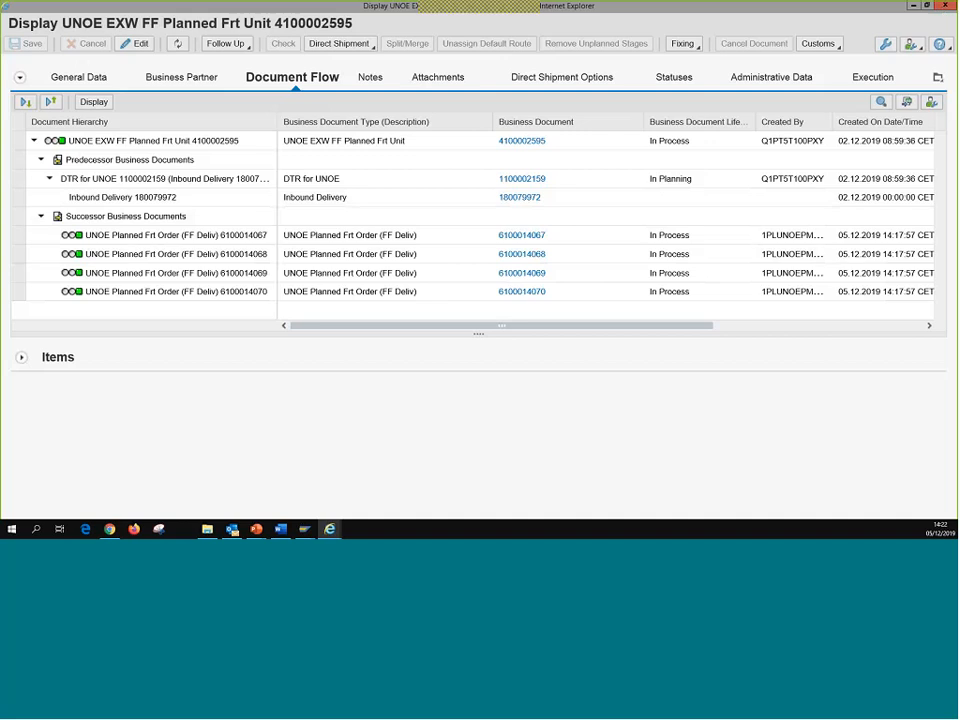
pyautogui.click(943, 9)
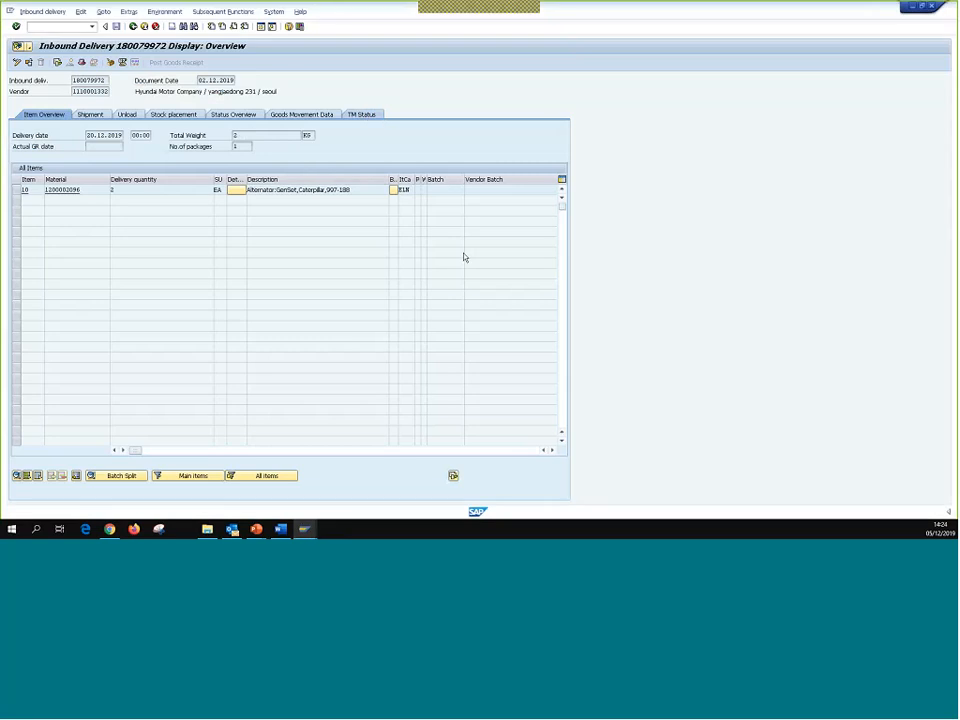
# - Display the TM status of inbound delivery 180079972, examine all columns of its TM document flow and return to the delivery
pyautogui.click(54, 169)
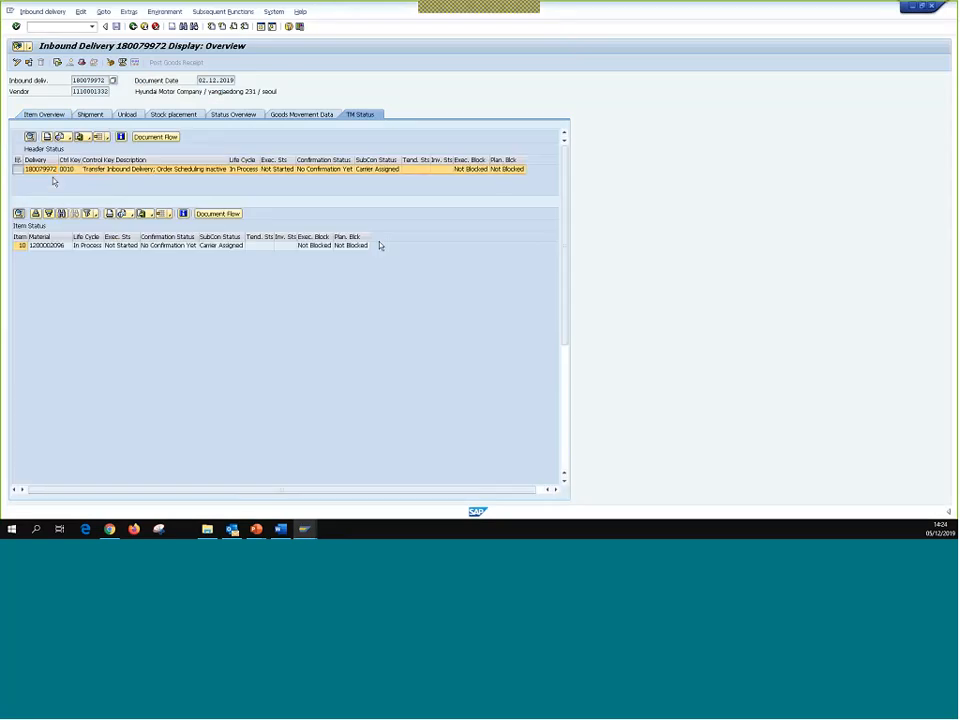
pyautogui.click(155, 138)
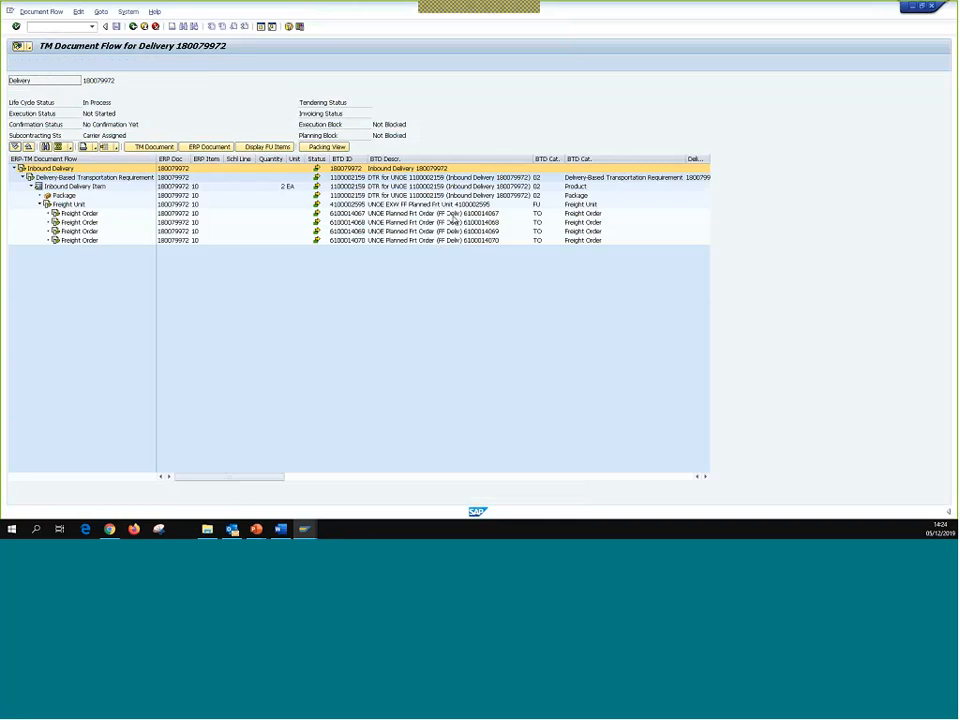
pyautogui.hscroll(5, 266, 482)
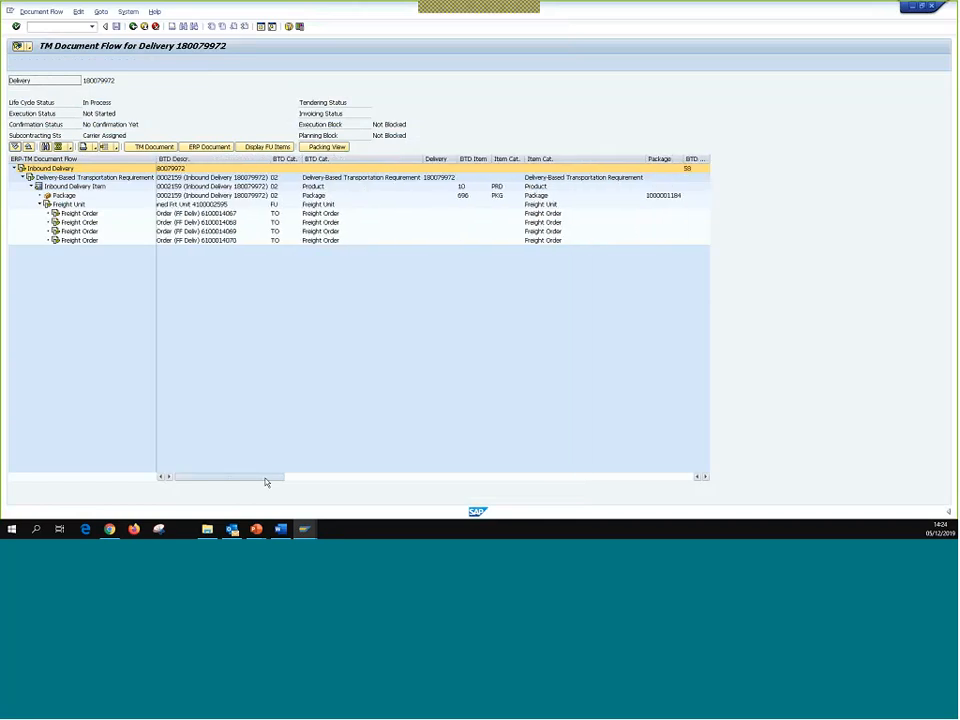
pyautogui.hscroll(5, 266, 482)
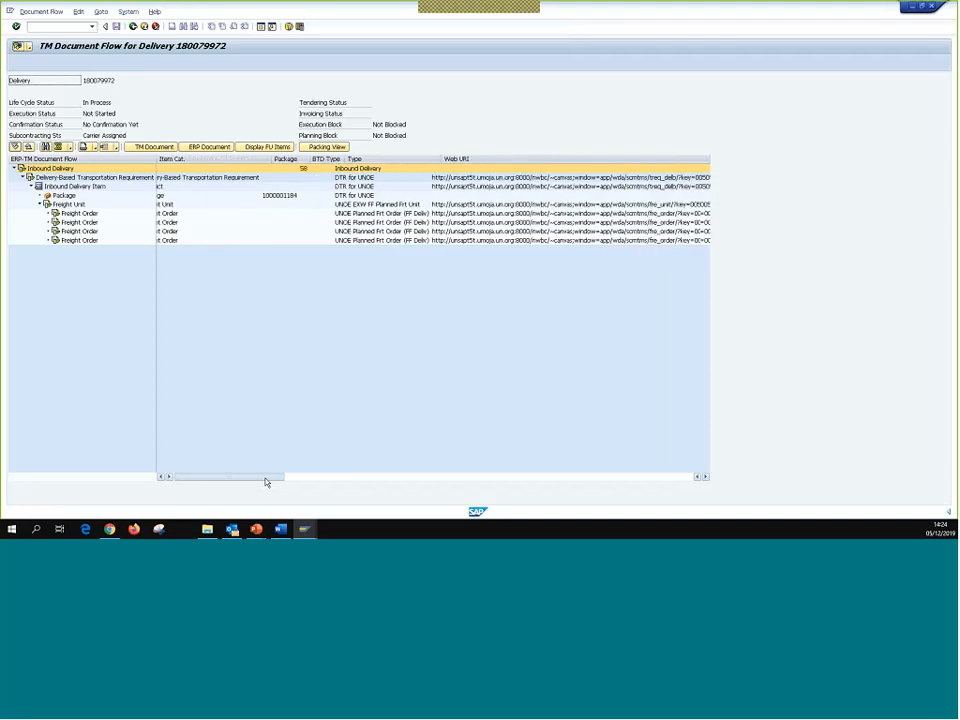
pyautogui.moveTo(266, 480); pyautogui.dragTo(399, 467)
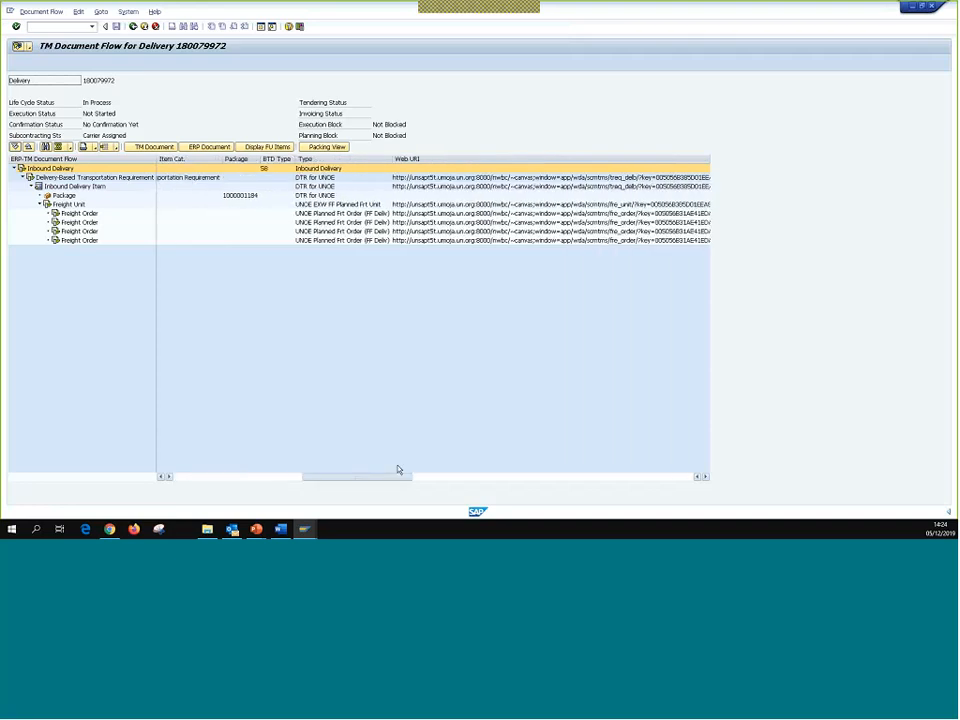
pyautogui.moveTo(398, 469)
pyautogui.mouseDown()
pyautogui.moveTo(592, 469)
pyautogui.moveTo(619, 480)
pyautogui.moveTo(308, 476)
pyautogui.mouseUp()
pyautogui.click(133, 27)
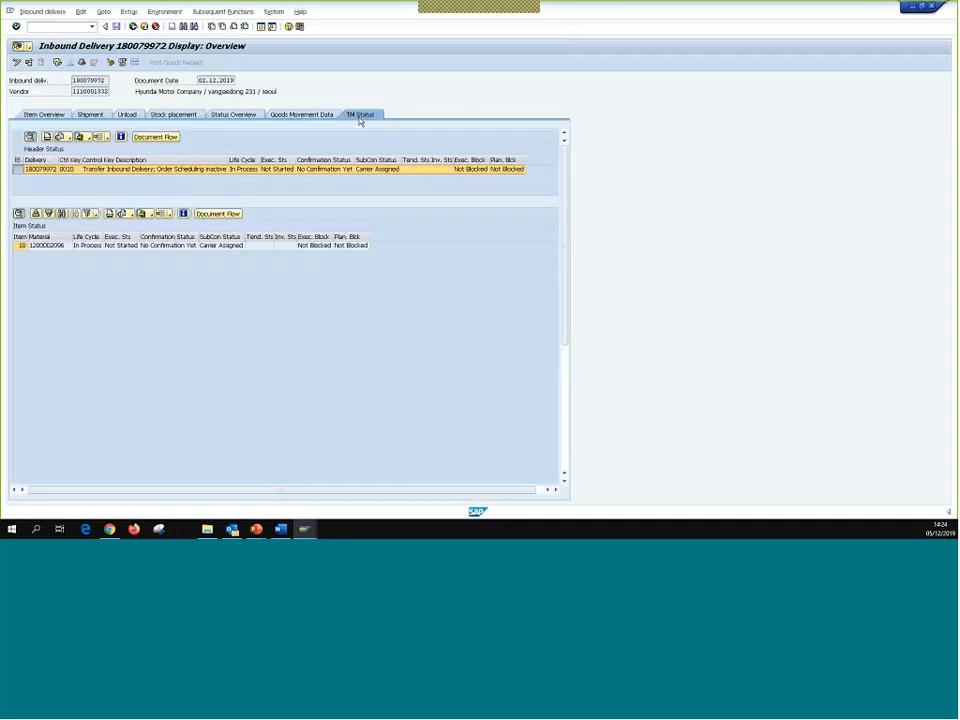
# - Reopen the delivery's TM document flow to review the freight unit and freight orders, and go back to the purchase order
pyautogui.click(155, 137)
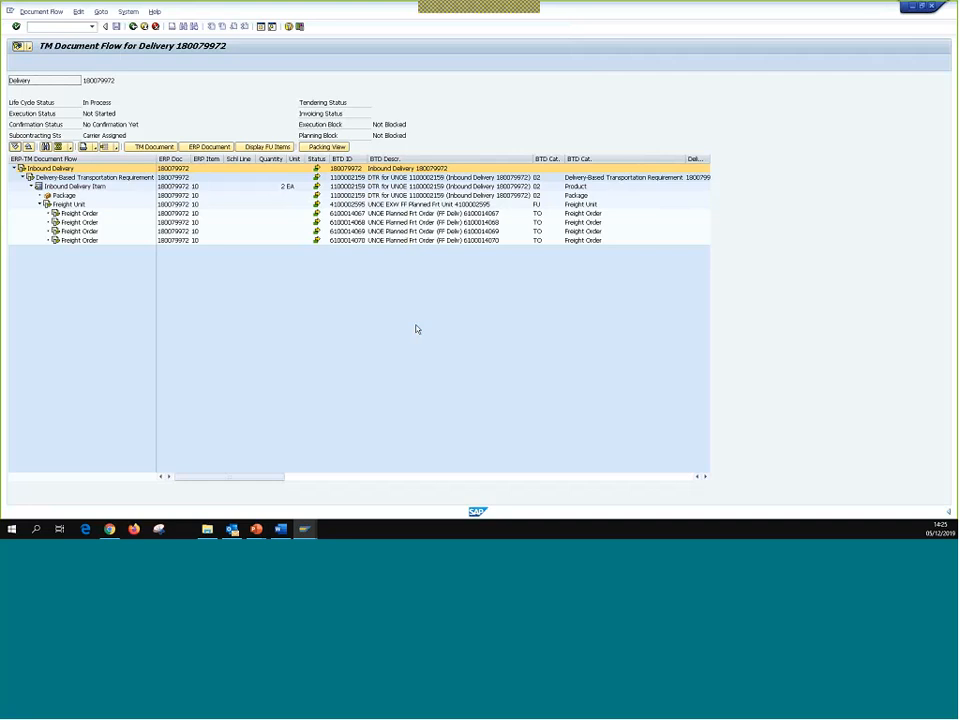
pyautogui.click(898, 381)
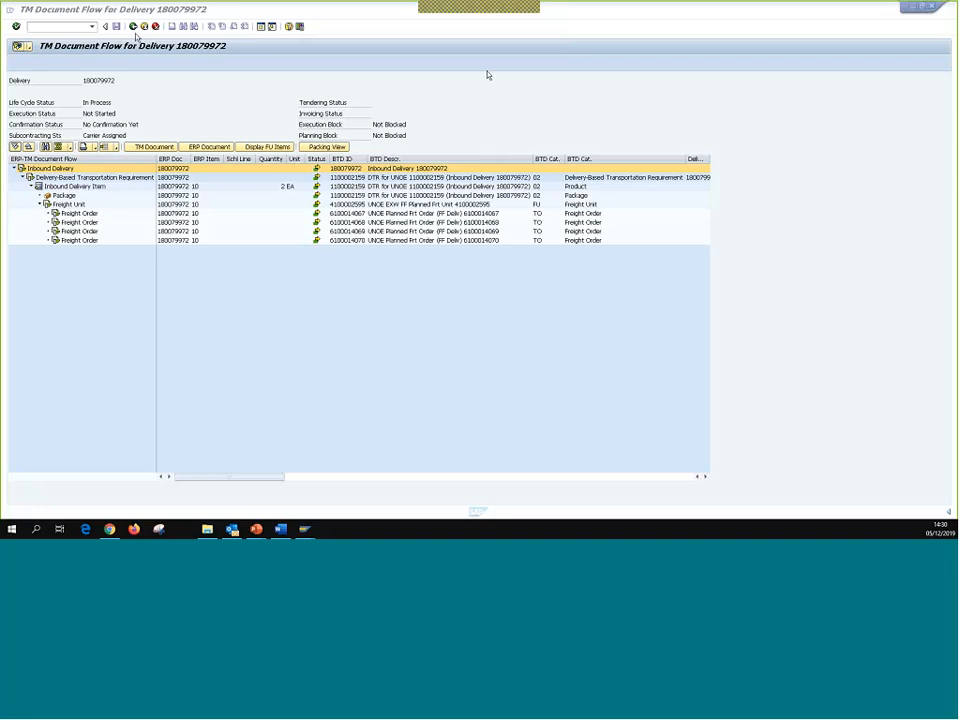
pyautogui.click(133, 26)
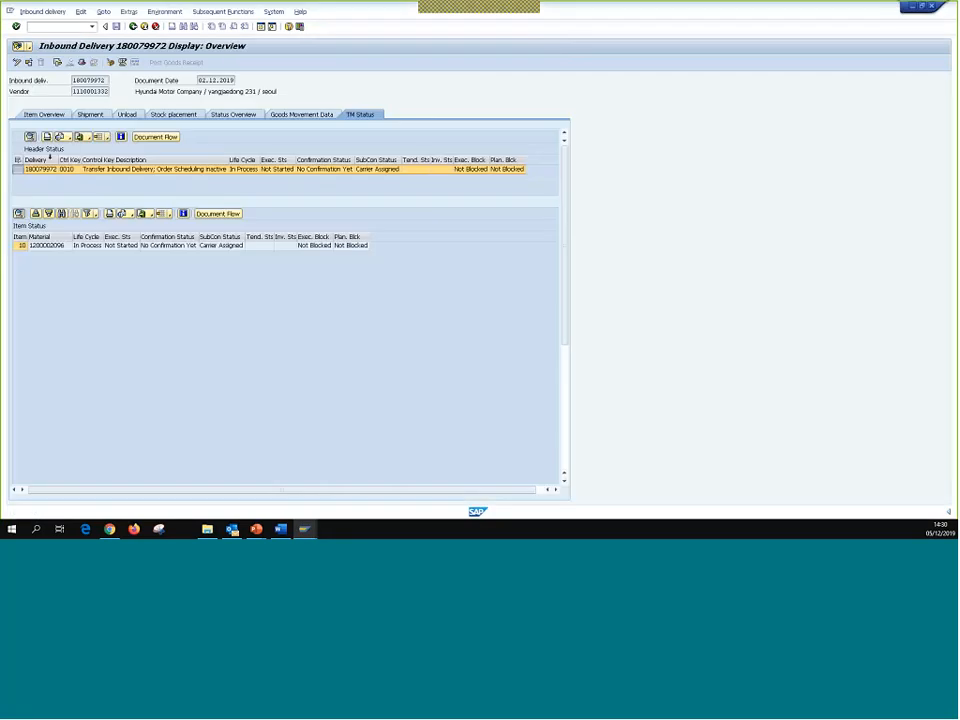
pyautogui.click(133, 26)
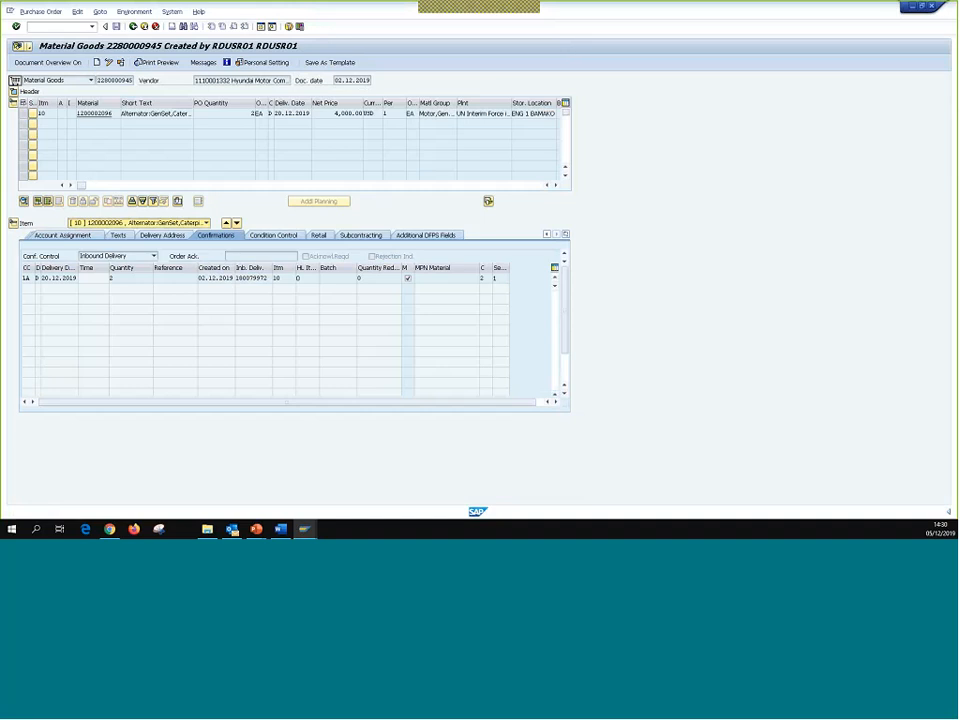
# - Open inbound delivery 180079972 from the purchase order item's confirmations and display the packing material of its handling units
pyautogui.doubleClick(223, 279)
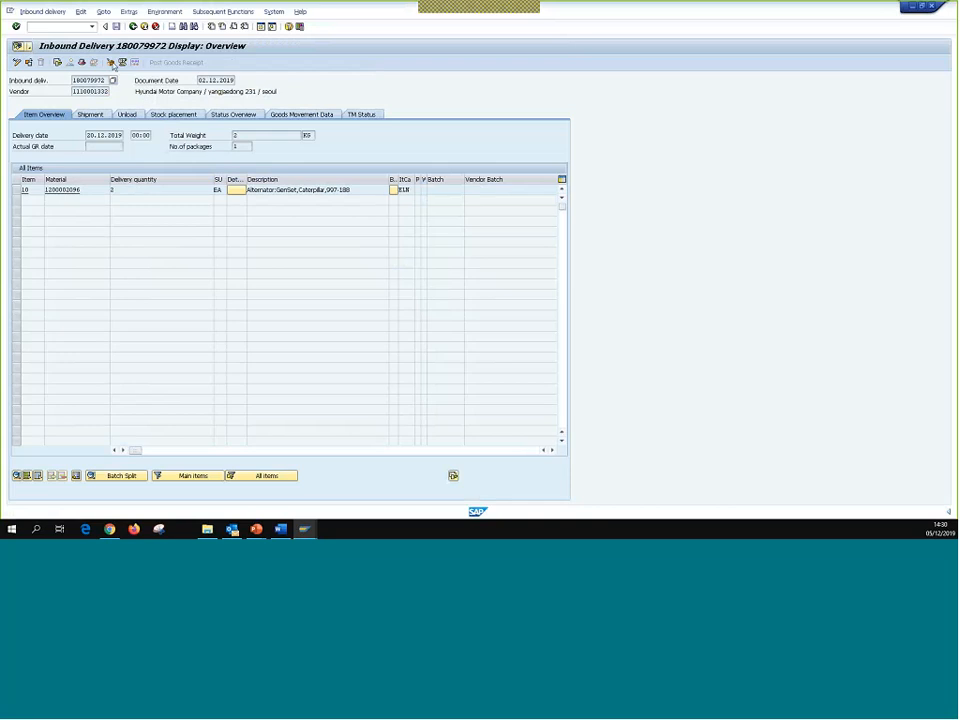
pyautogui.click(110, 62)
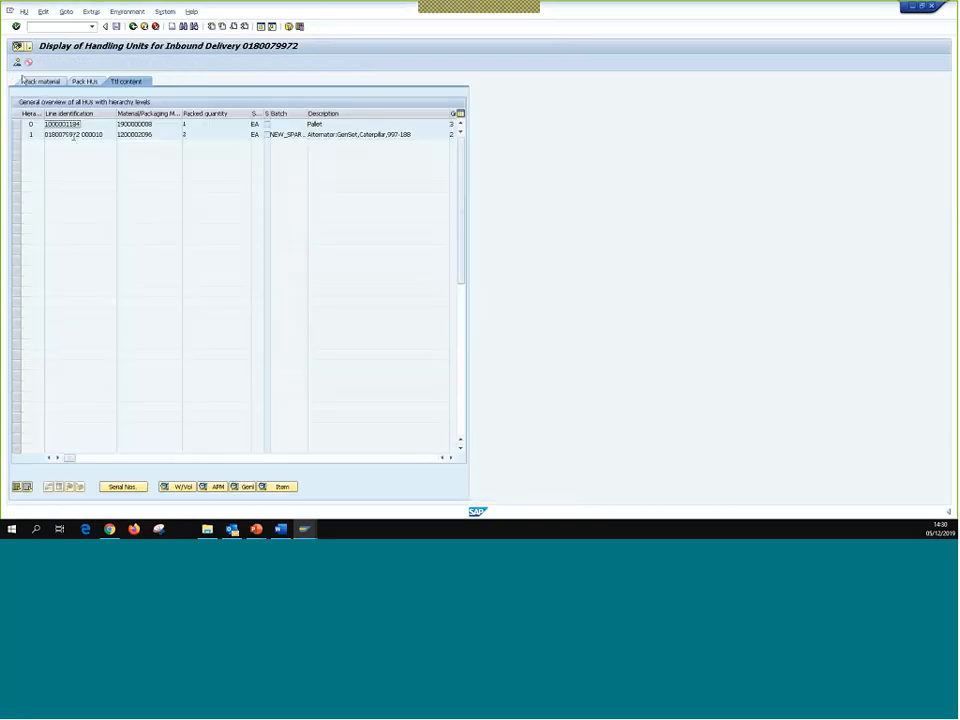
pyautogui.click(42, 81)
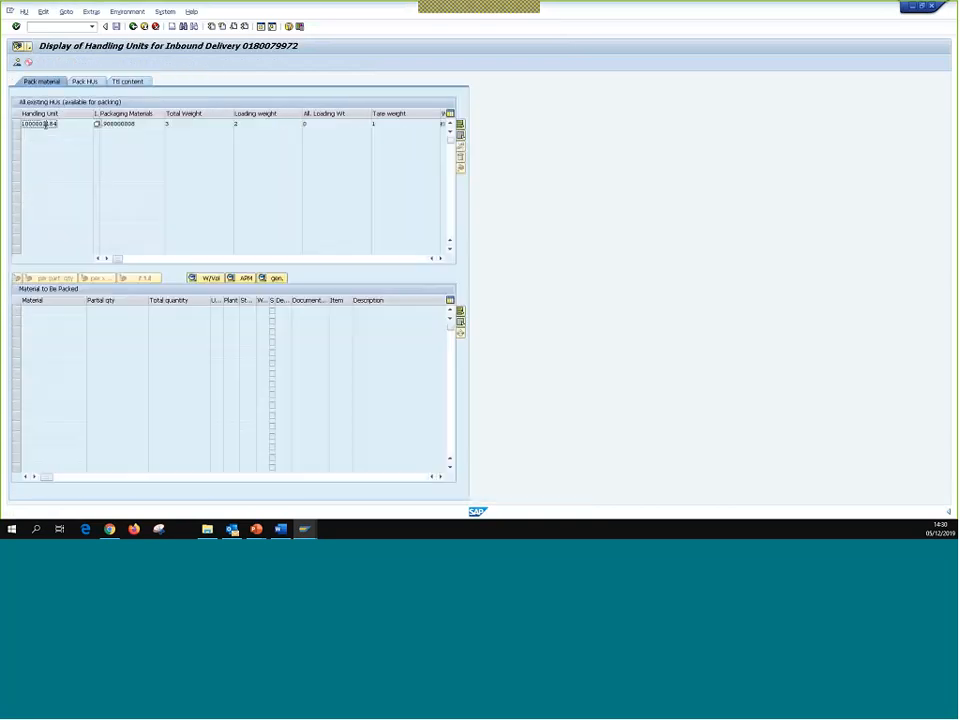
pyautogui.doubleClick(47, 125)
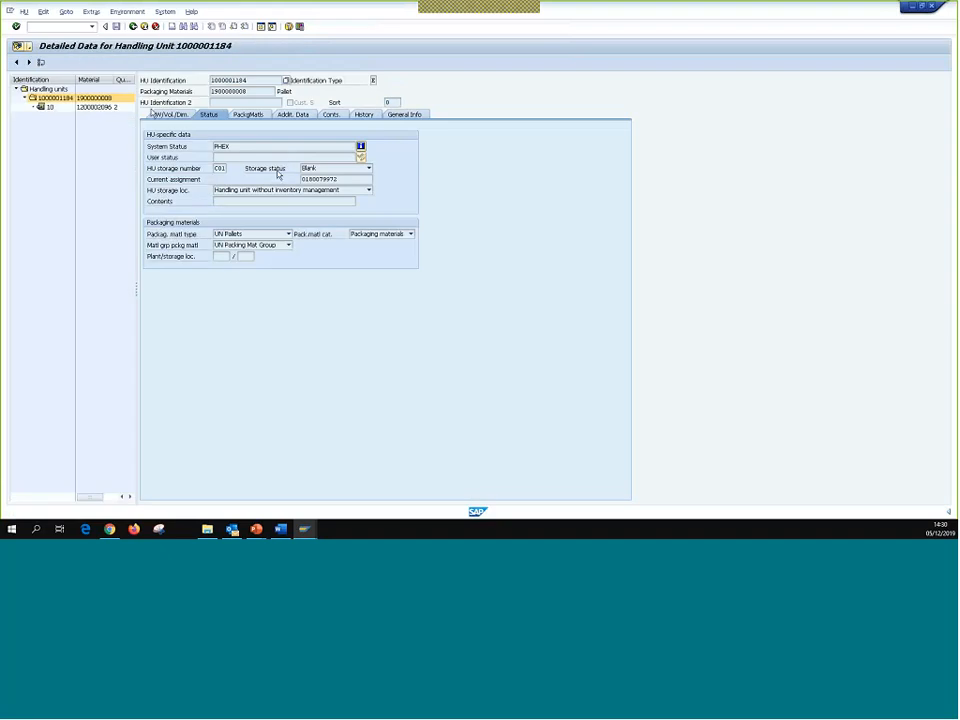
pyautogui.click(171, 114)
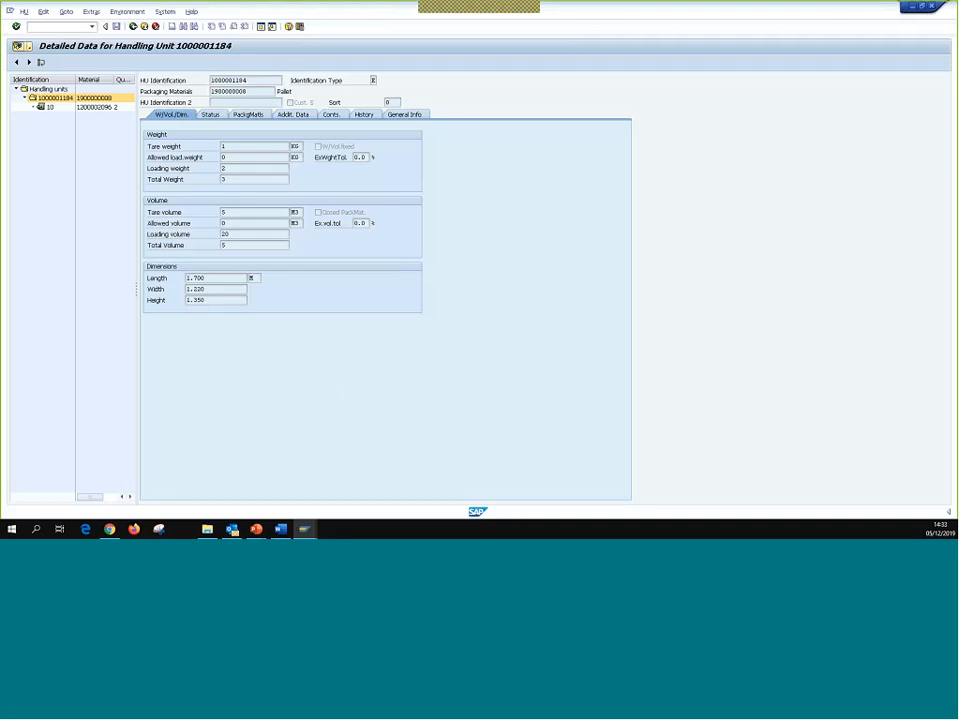
pyautogui.click(152, 24)
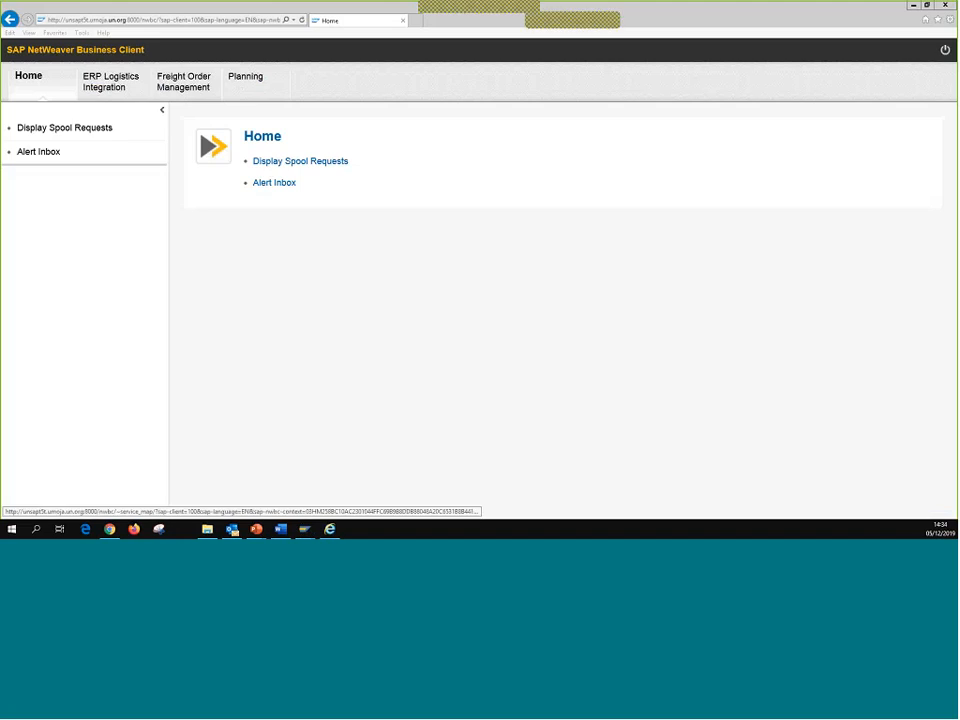
# - Switch to SAP NetWeaver Business Client, open the Transportation Cockpit under Planning and select the FCA profile set directly above UNOE FCA
pyautogui.click(255, 80)
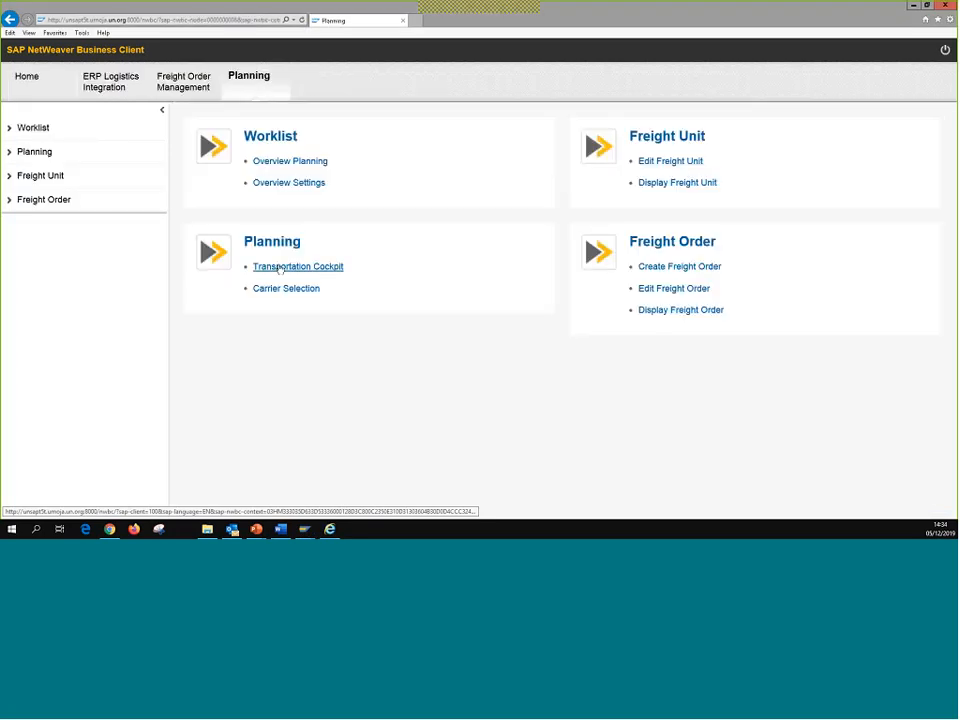
pyautogui.click(280, 267)
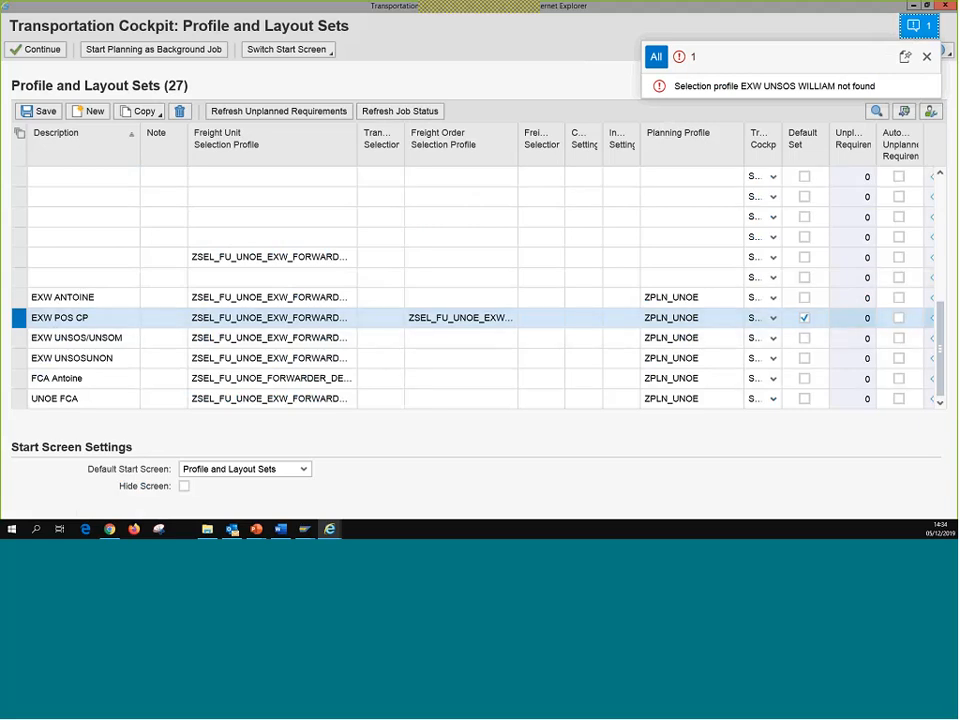
pyautogui.click(18, 379)
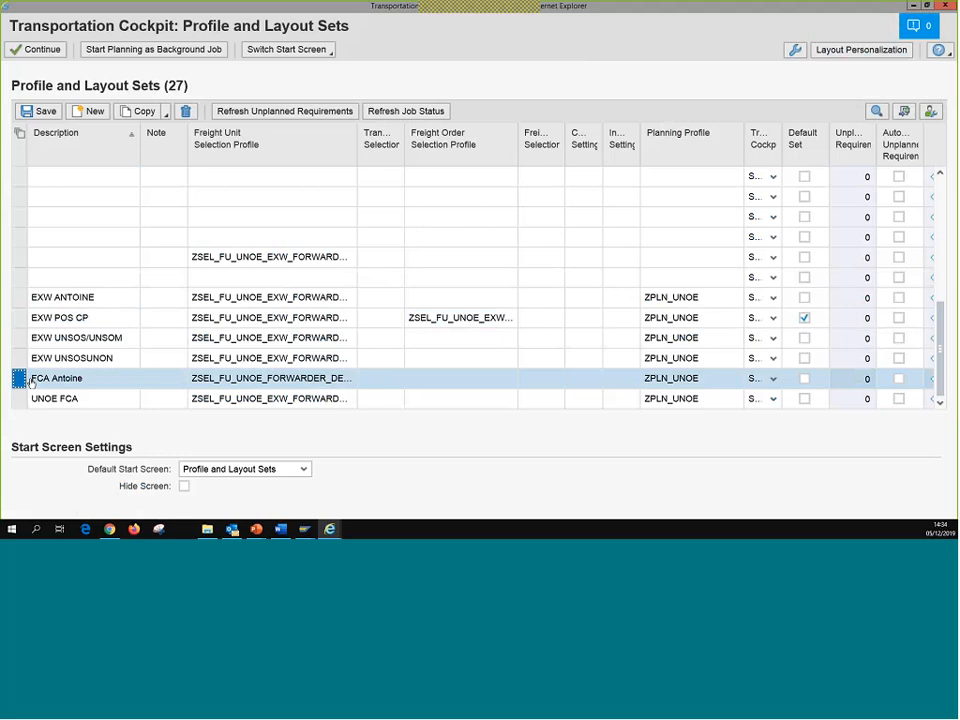
pyautogui.click(231, 384)
pyautogui.click(676, 386)
pyautogui.press('Tab')
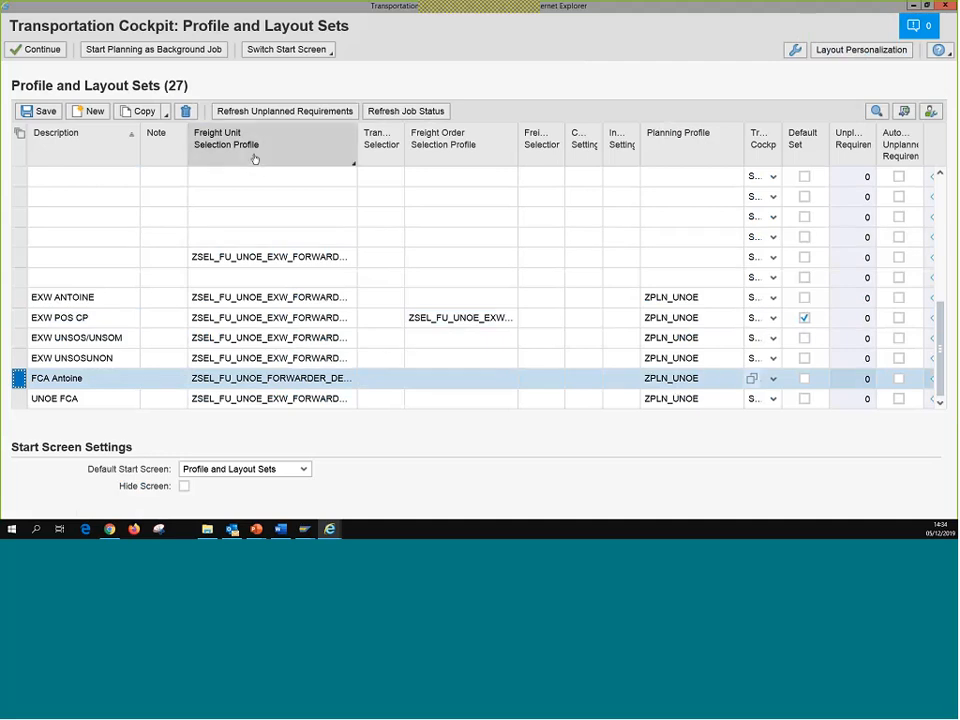
# - Choose ZSEL_FU_UNOE_FORWARDER_DELIVERED as the selected set's freight unit selection profile, continue into the cockpit and dismiss the messages
pyautogui.click(292, 380)
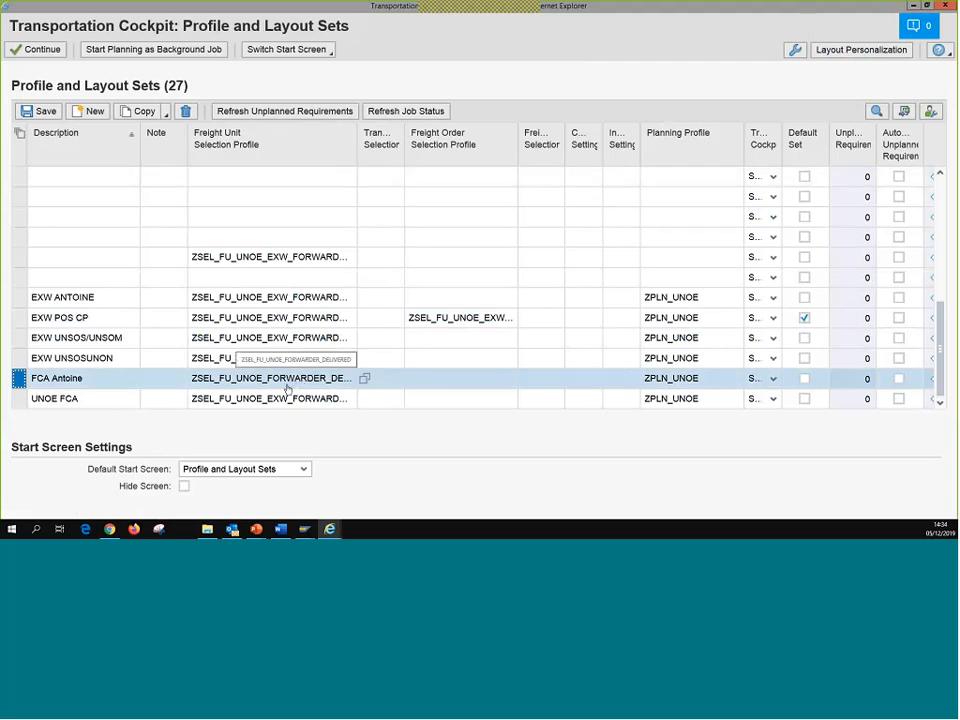
pyautogui.click(364, 379)
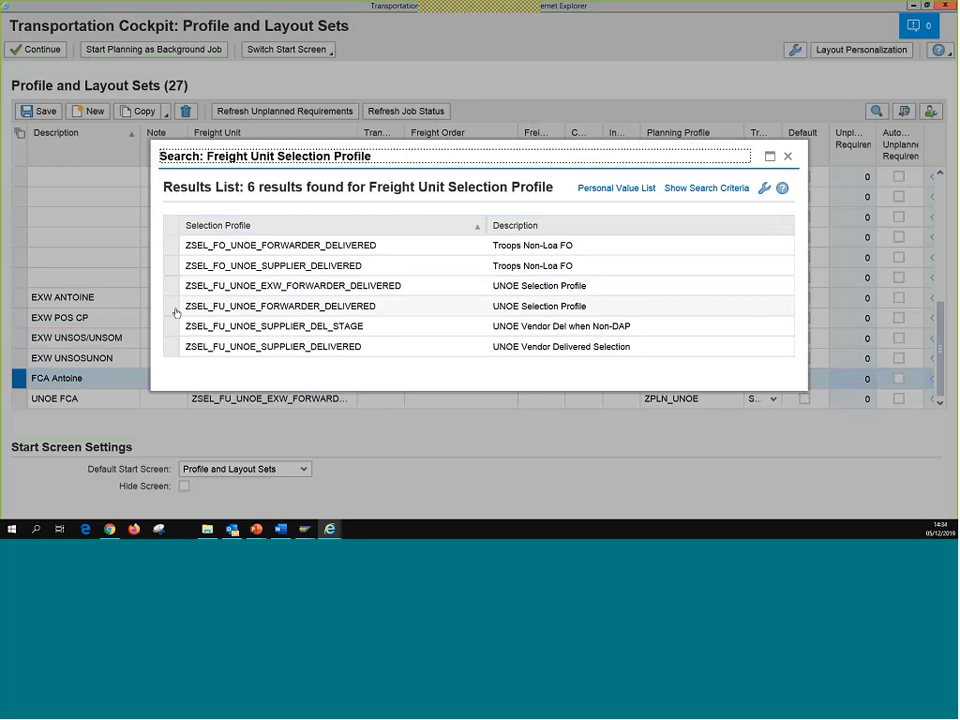
pyautogui.click(175, 313)
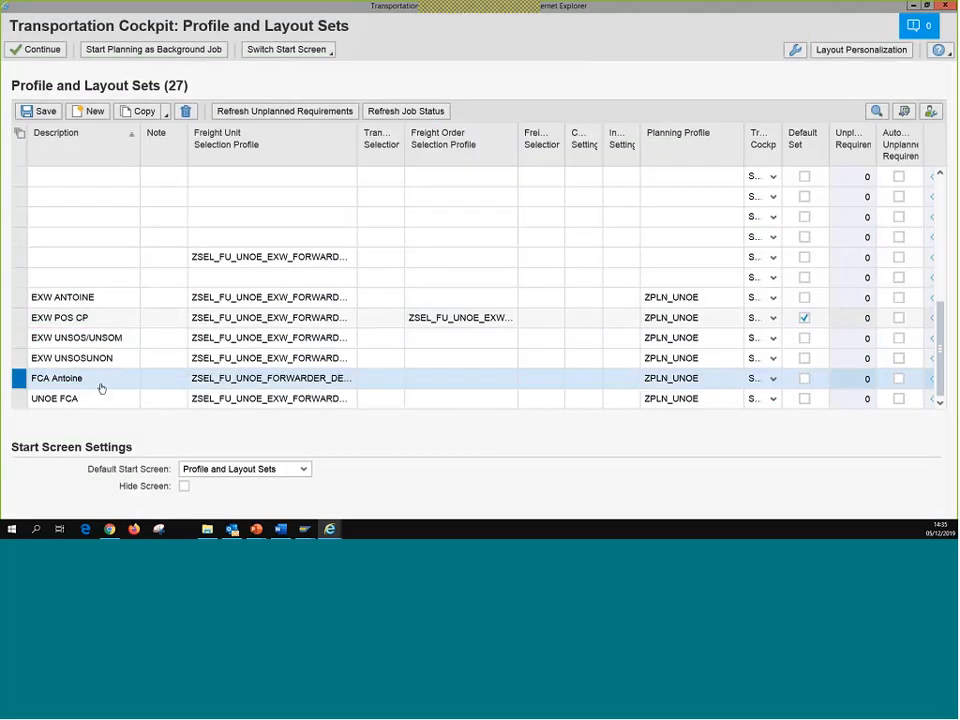
pyautogui.click(272, 379)
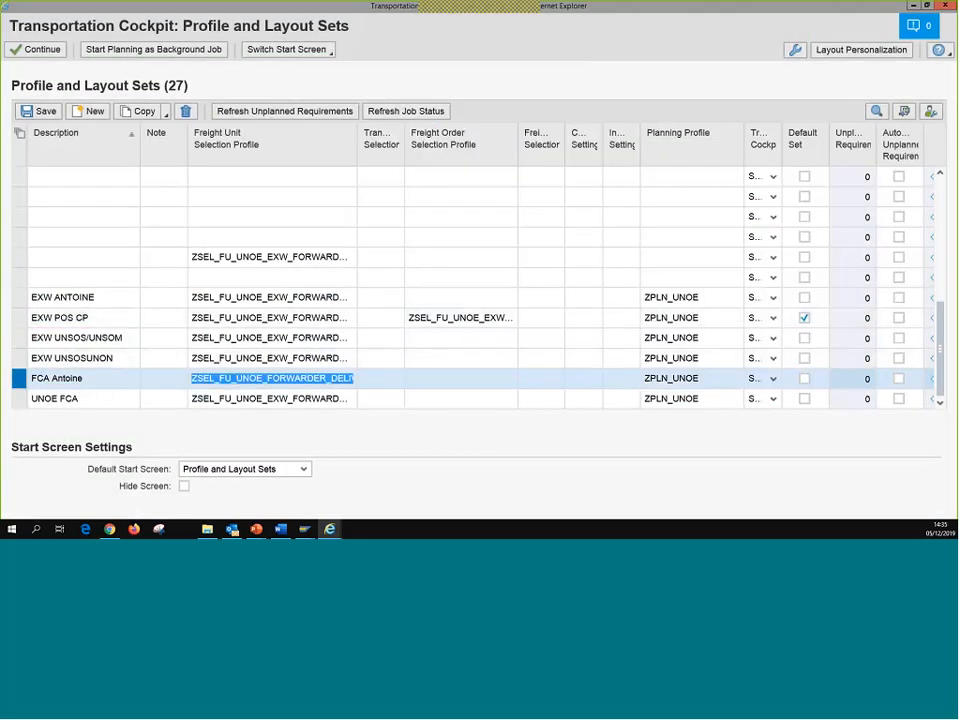
pyautogui.click(46, 52)
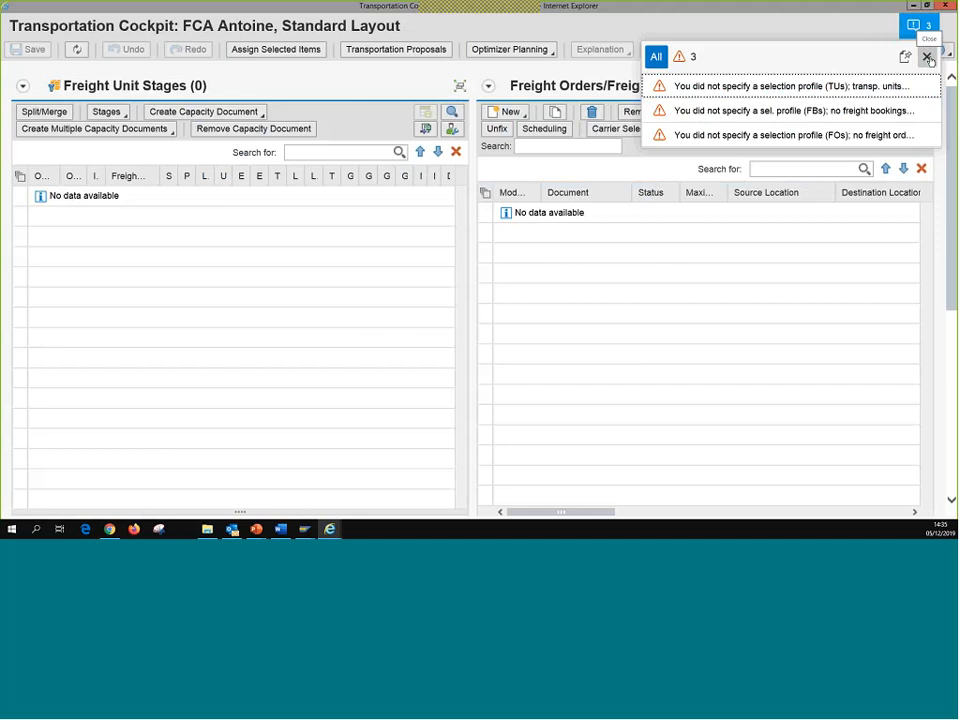
pyautogui.click(927, 57)
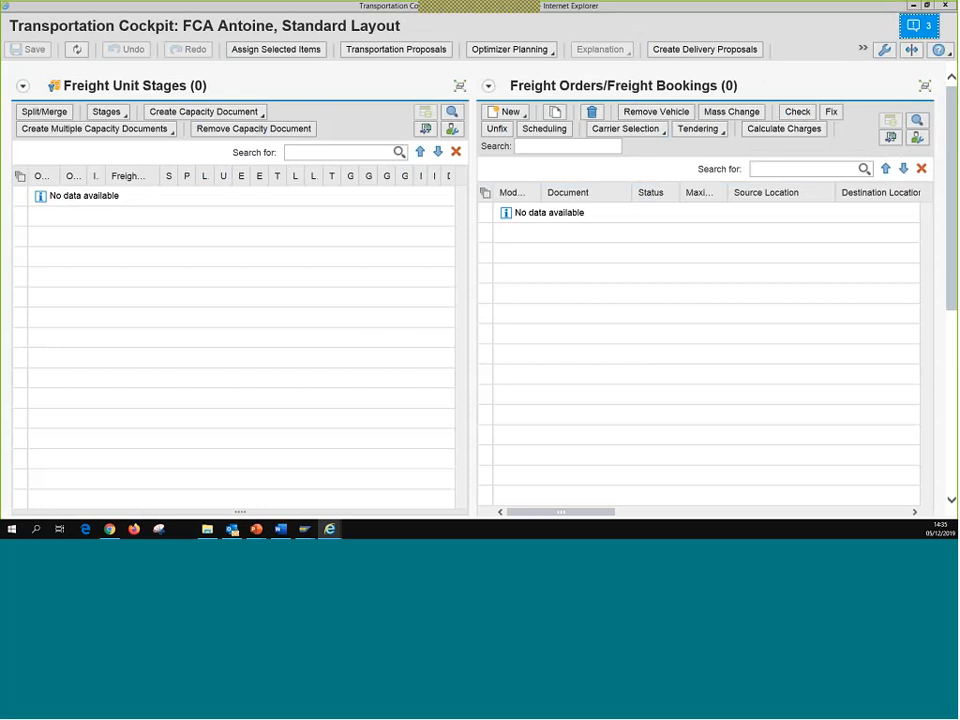
# - Return from the cockpit's planning view to the profile selection screen
pyautogui.click(510, 49)
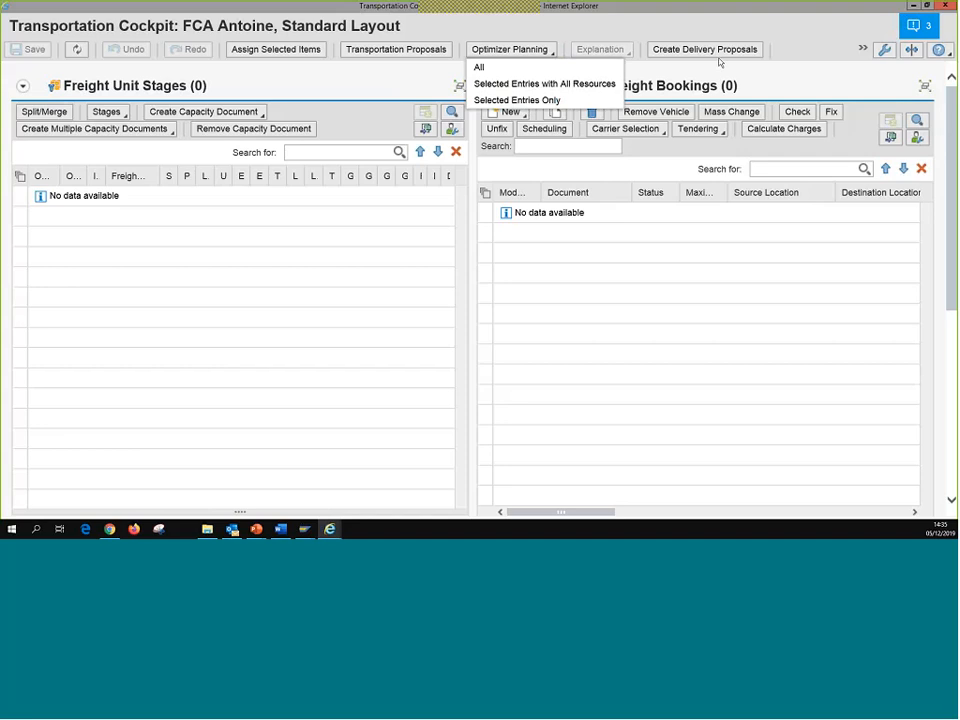
pyautogui.click(864, 49)
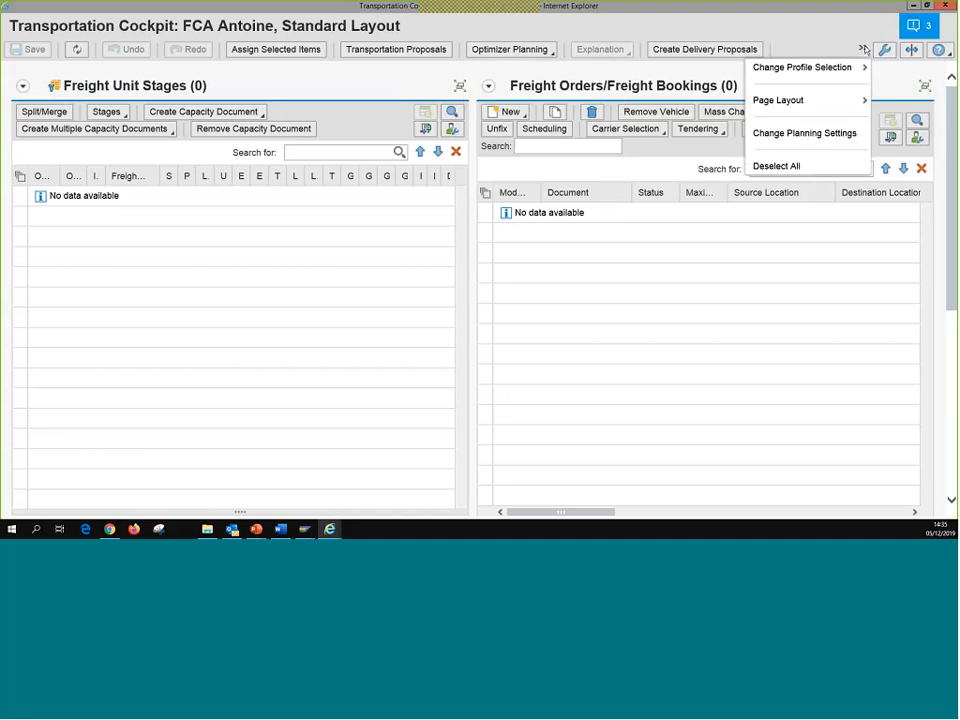
pyautogui.moveTo(756, 71)
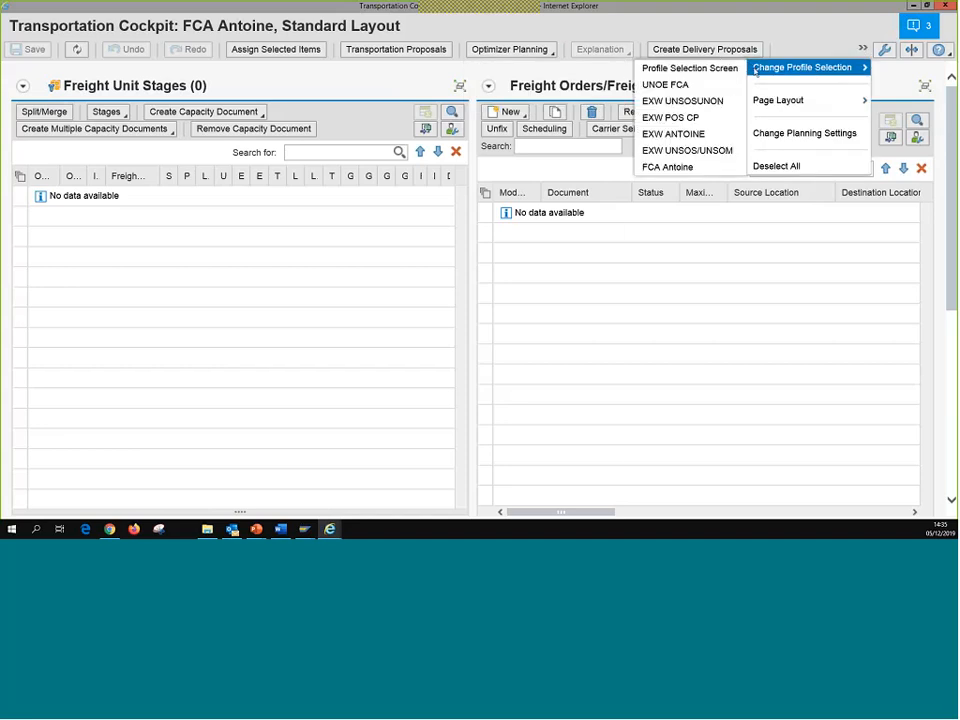
pyautogui.click(708, 70)
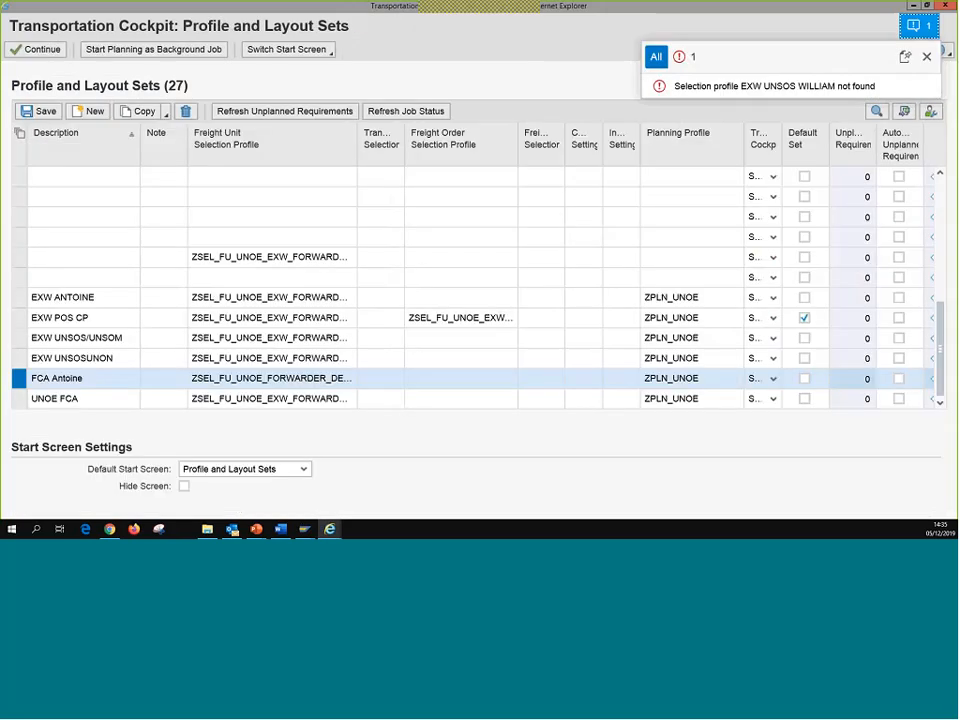
# - Make the FCA set above UNOE FCA the default instead of EXW POS CP, save, and continue into the cockpit
pyautogui.click(16, 380)
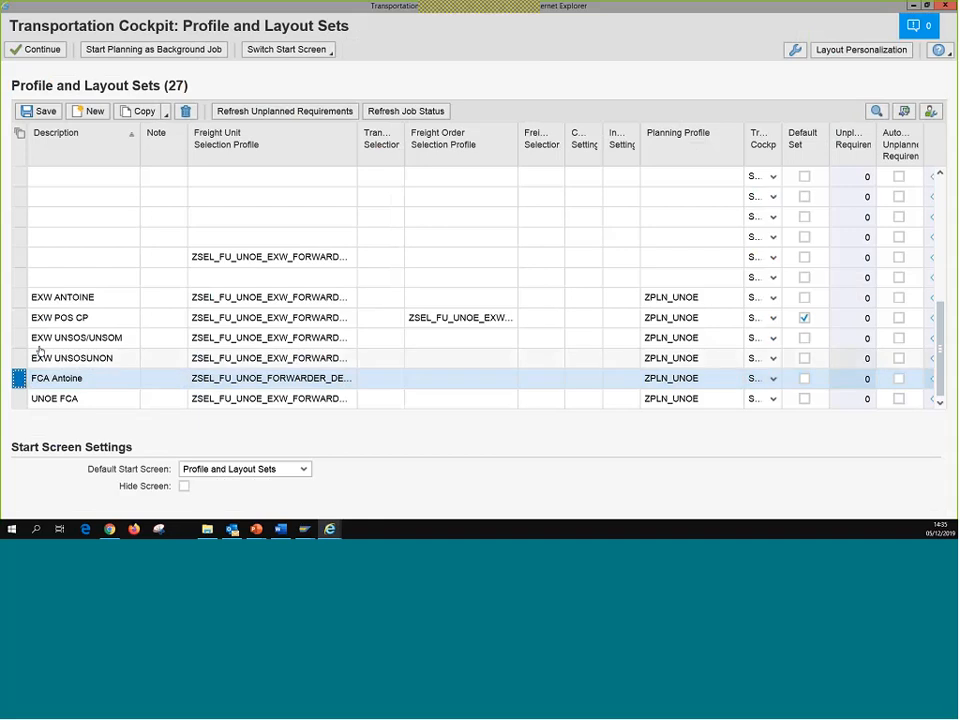
pyautogui.click(805, 318)
pyautogui.click(805, 338)
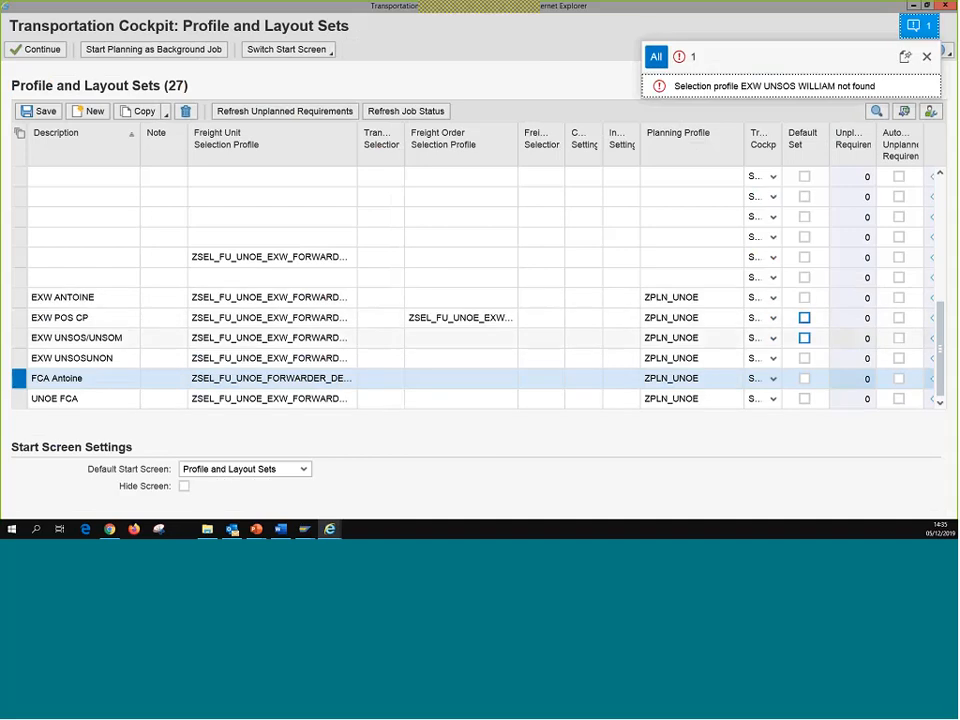
pyautogui.click(805, 378)
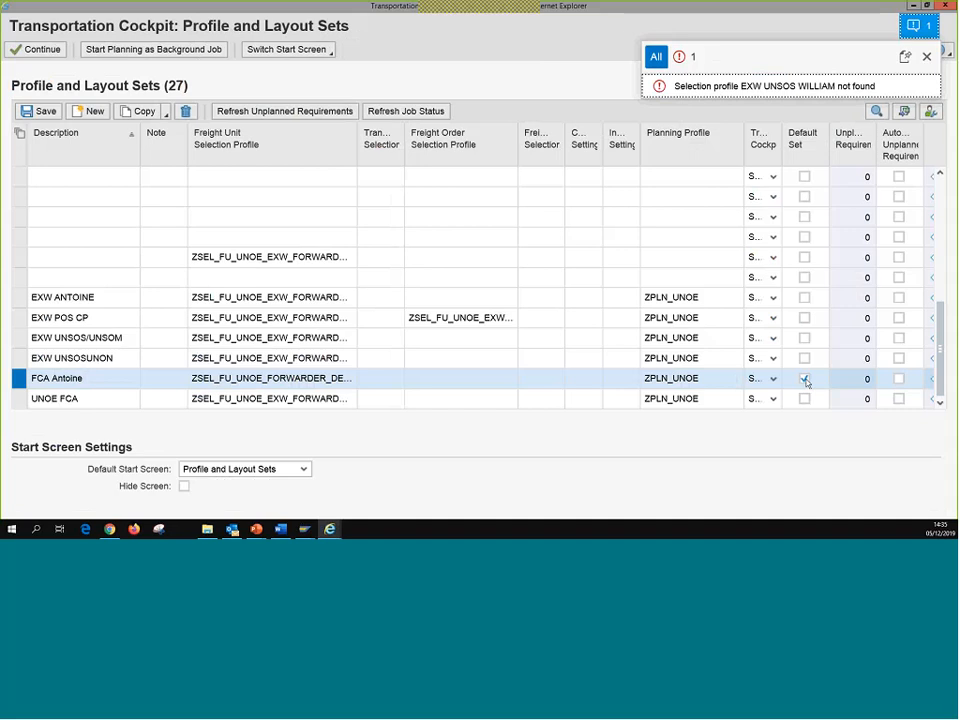
pyautogui.hotkey('ctrl', 's')
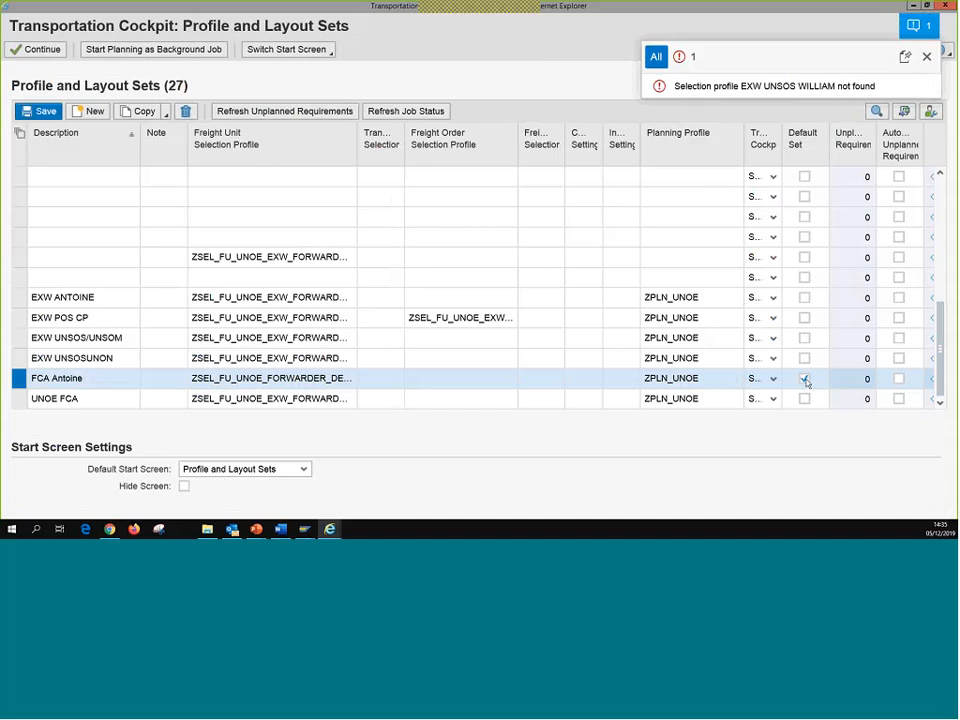
pyautogui.click(927, 58)
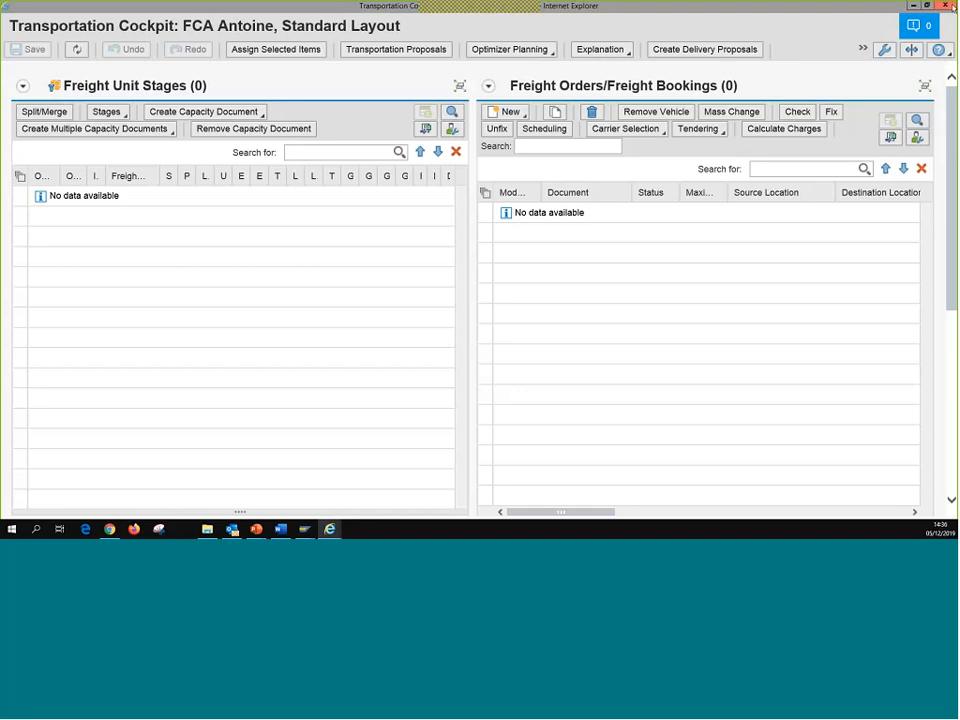
# - Go back to the profile selection screen and add a new profile set with planning profile ZPLN_UNOE
pyautogui.click(861, 49)
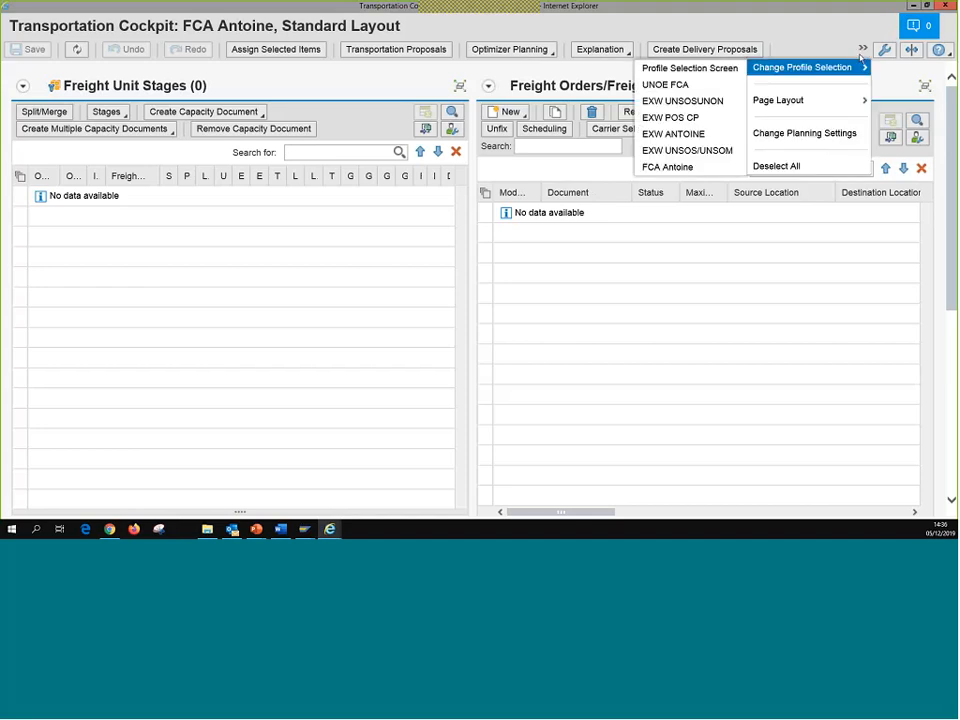
pyautogui.click(681, 69)
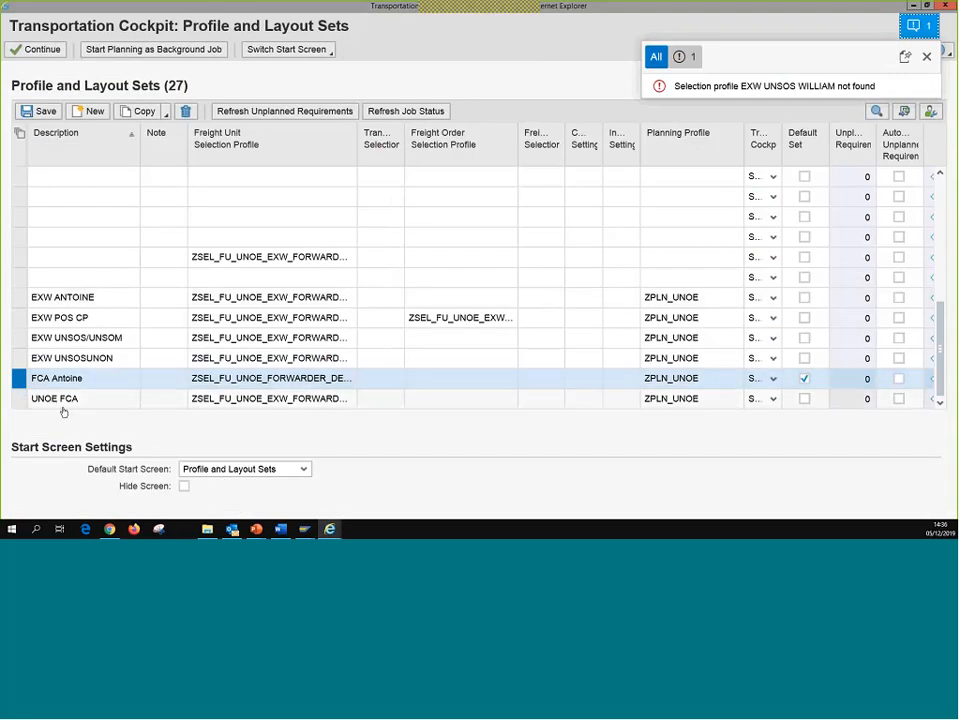
pyautogui.click(18, 398)
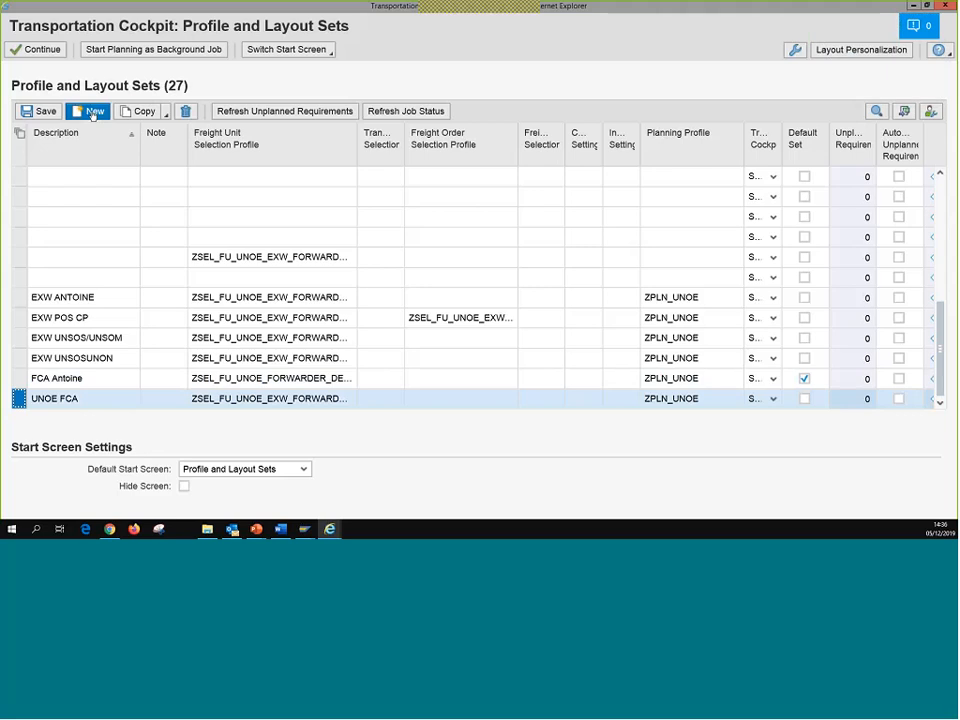
pyautogui.click(88, 111)
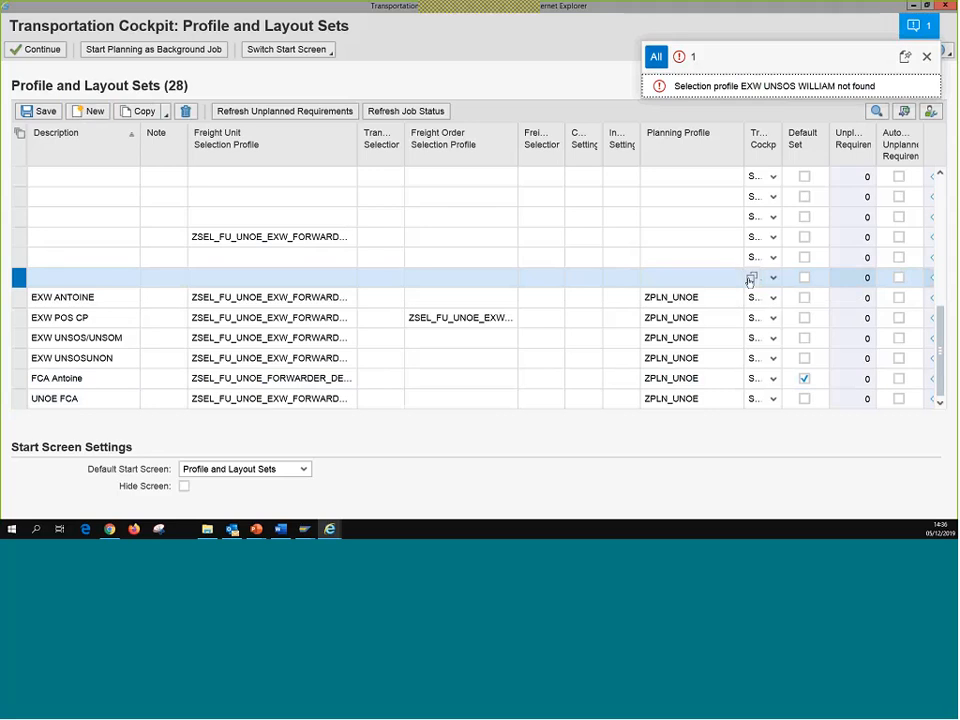
pyautogui.click(750, 278)
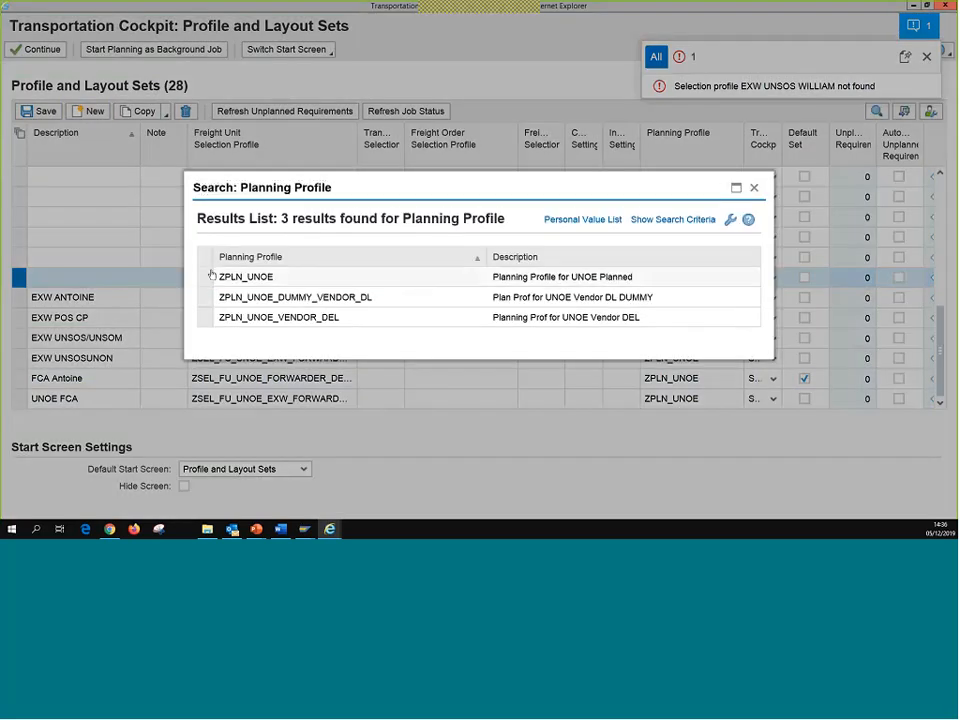
pyautogui.click(510, 275)
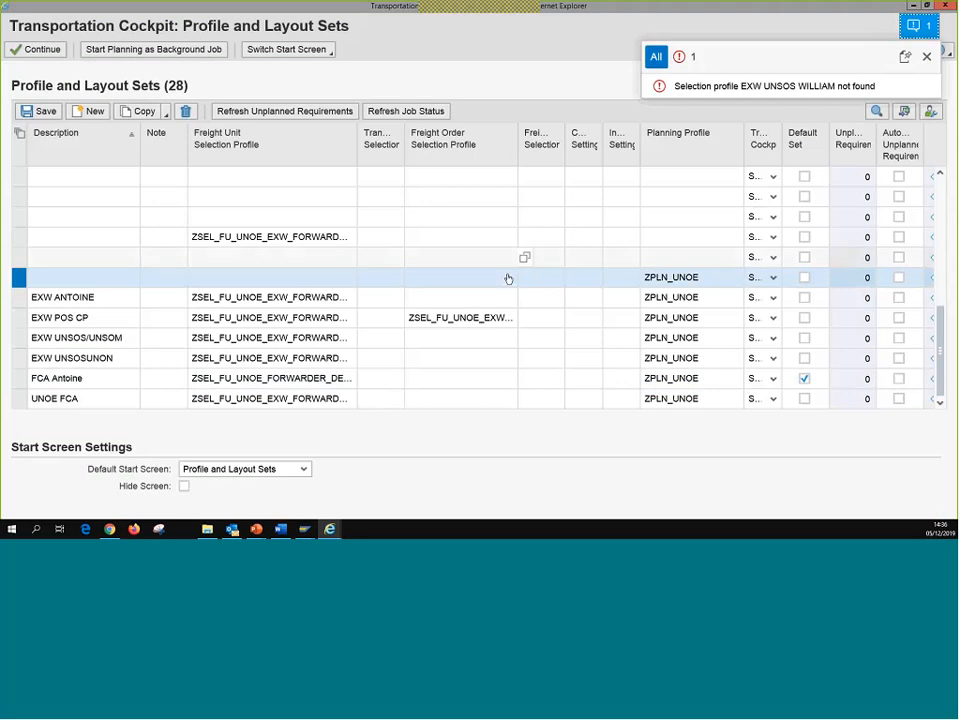
# - Give the new set the freight unit selection profile ZSEL_FU_UNOE_FORWARDER_DELIVERED, describe it as "TRainnig" and save
pyautogui.click(356, 276)
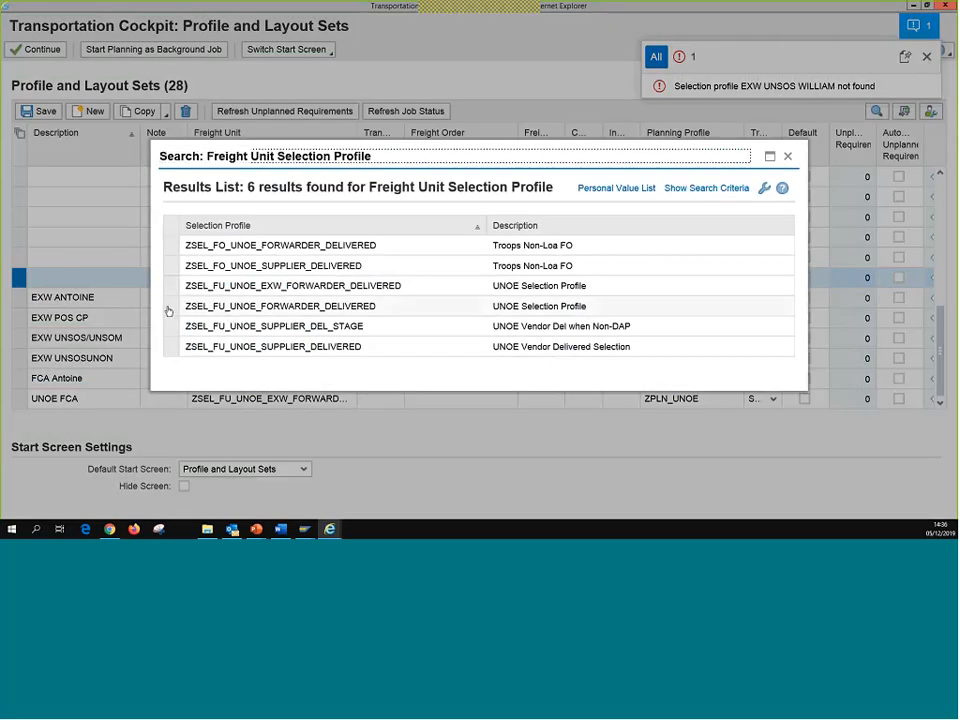
pyautogui.click(168, 309)
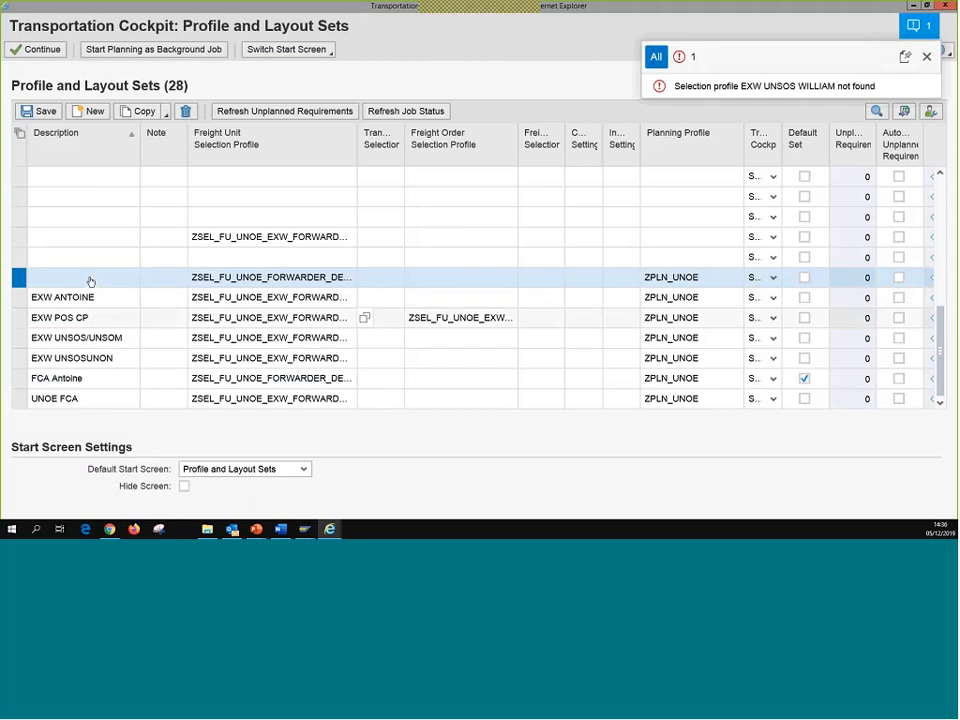
pyautogui.click(90, 281)
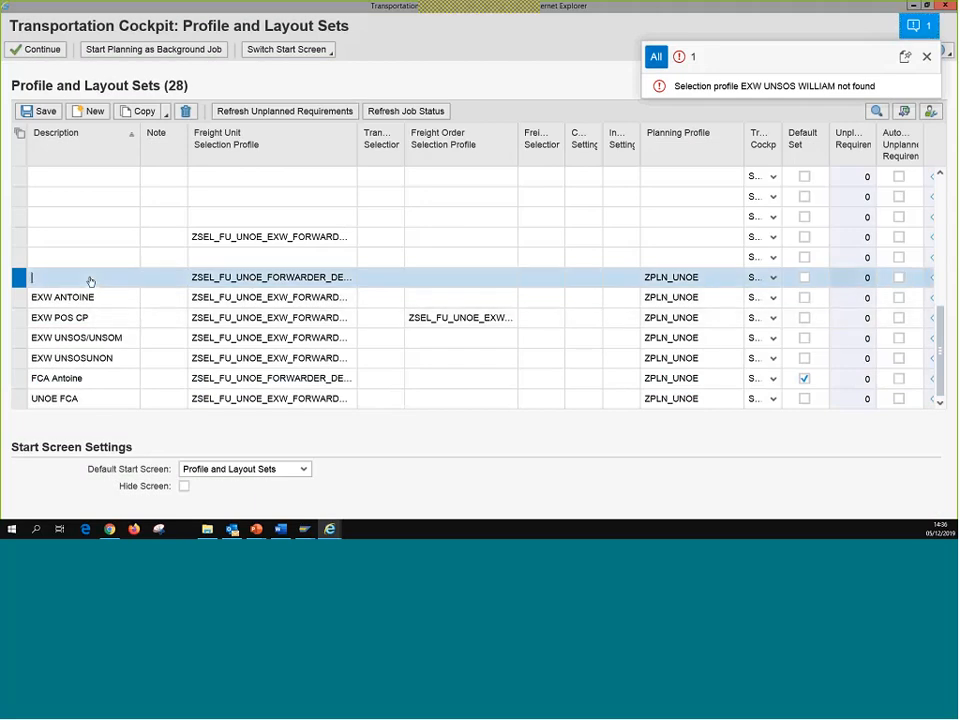
pyautogui.write('TRainnig')
pyautogui.click(42, 114)
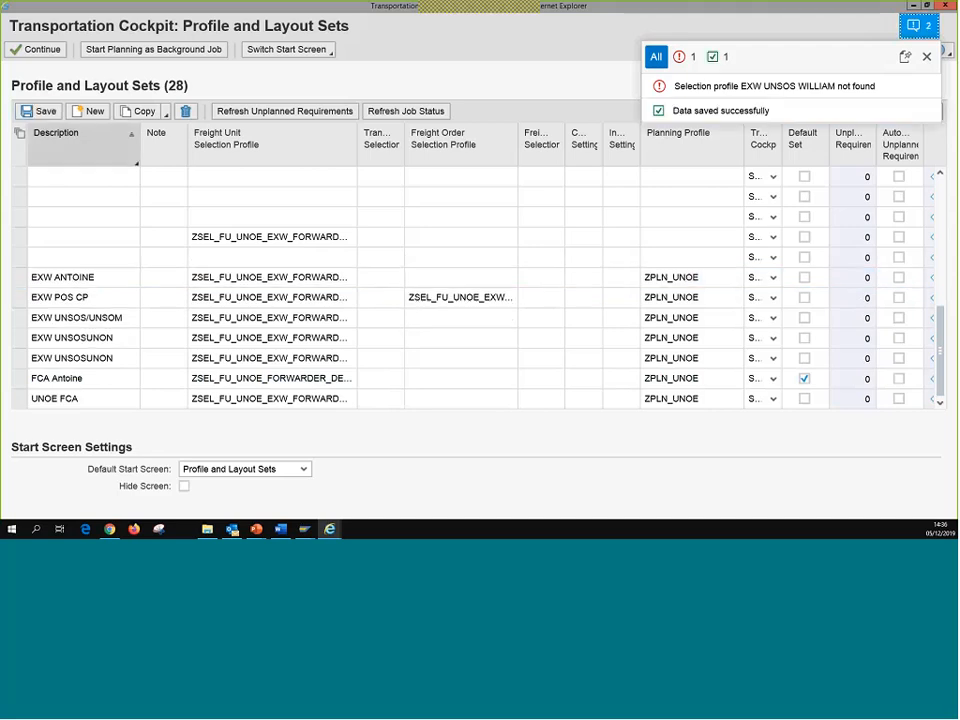
# - Clear the default flag of the FCA set and open the cockpit with the TRainnig profile set
pyautogui.click(805, 358)
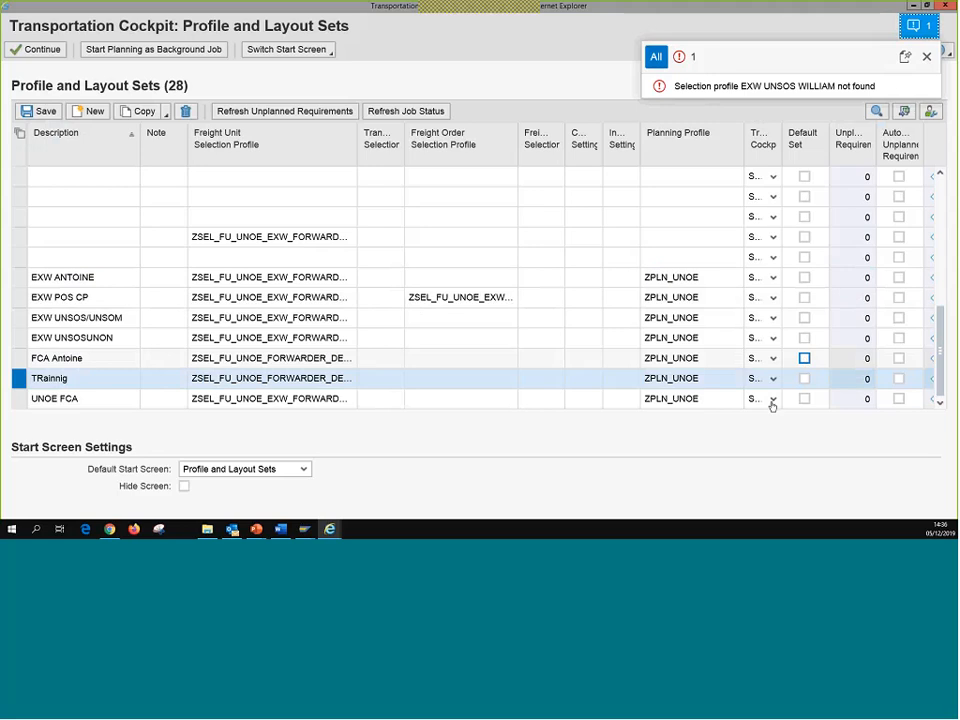
pyautogui.click(22, 382)
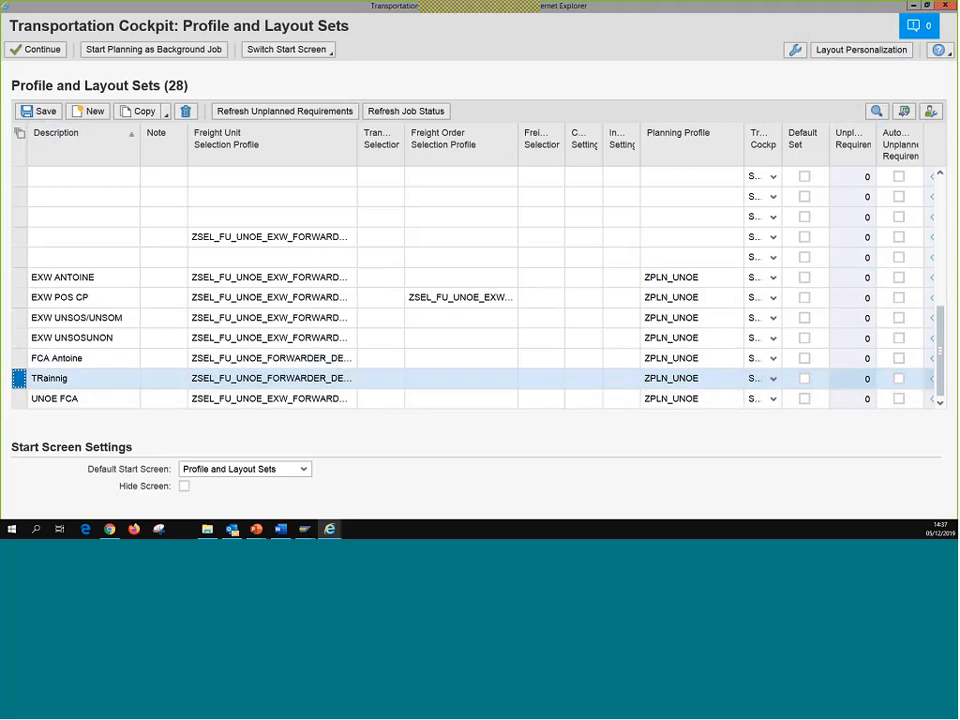
pyautogui.click(45, 50)
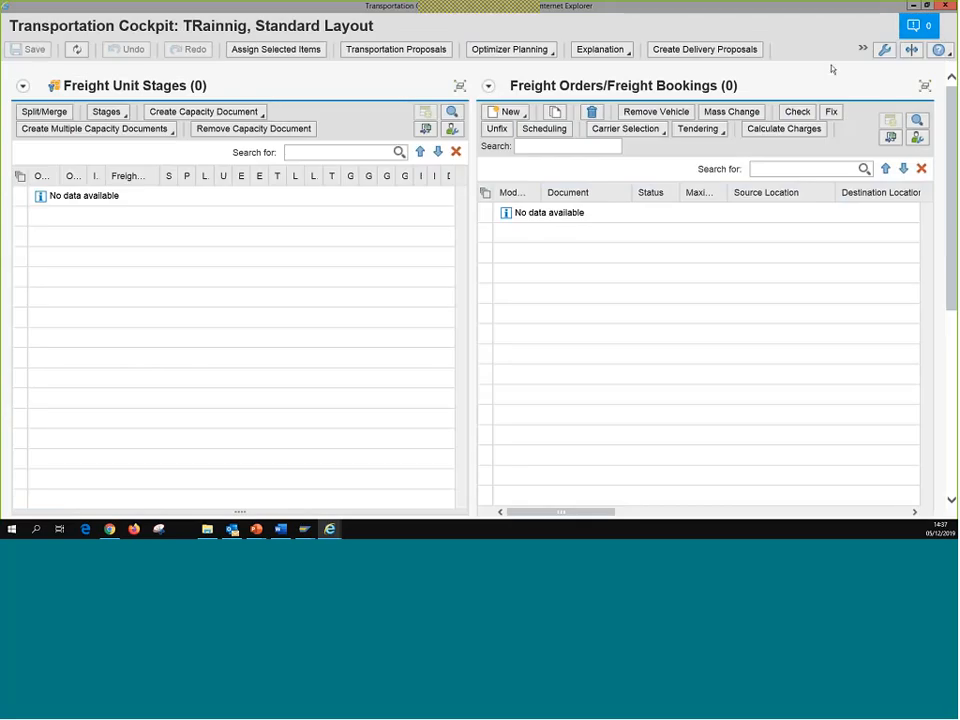
# - Return to the profile selection screen, open the cockpit with the RIYAD profile set, and dismiss its messages
pyautogui.click(863, 49)
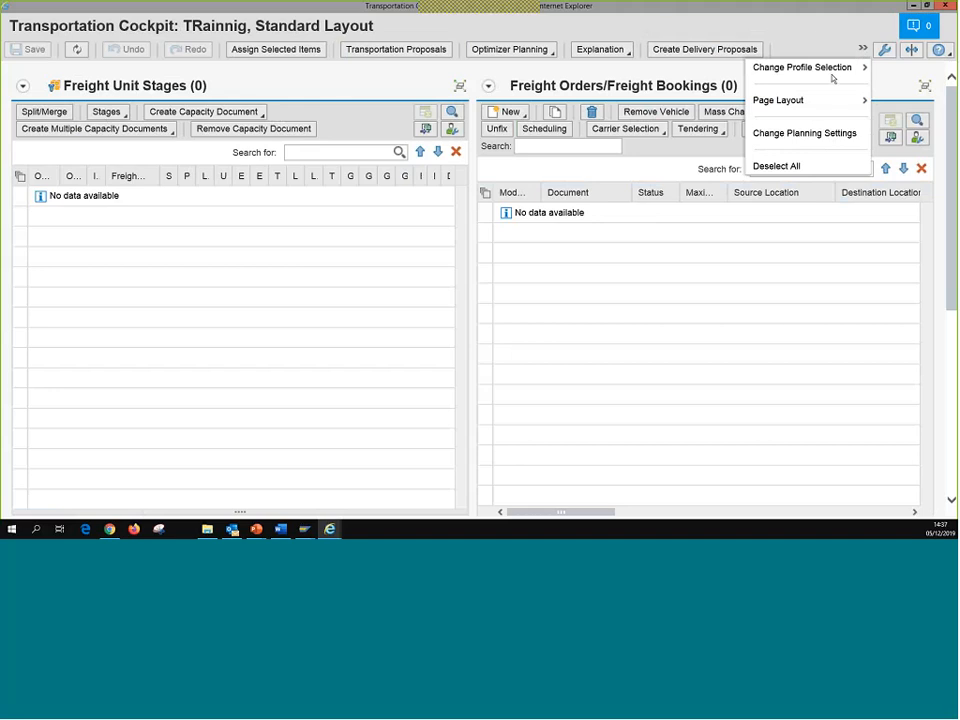
pyautogui.moveTo(810, 73)
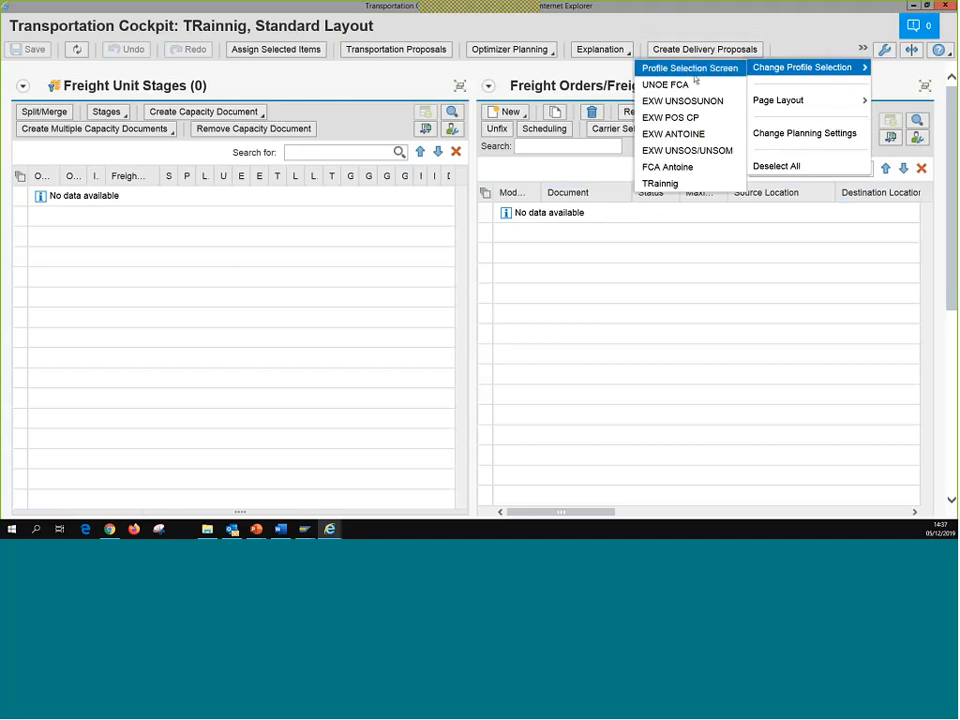
pyautogui.click(706, 73)
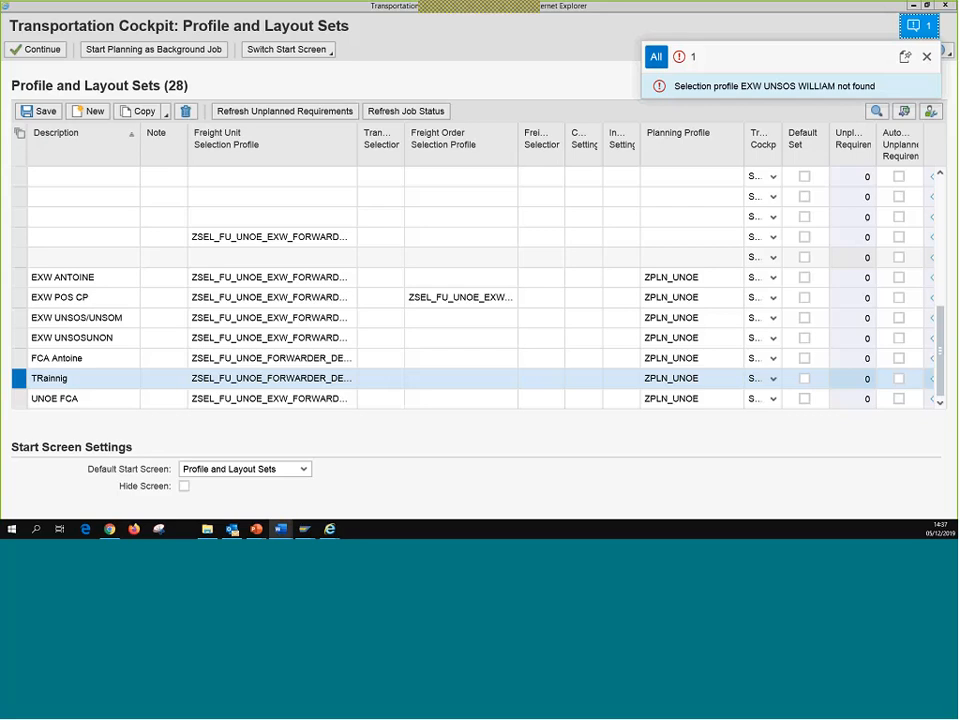
pyautogui.click(928, 57)
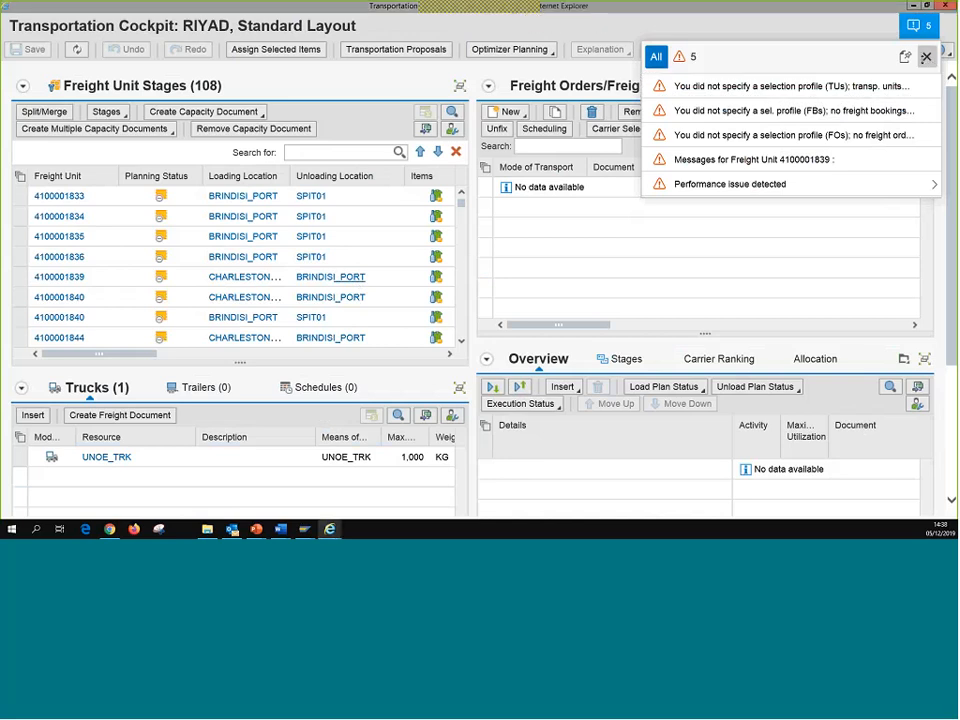
pyautogui.click(928, 58)
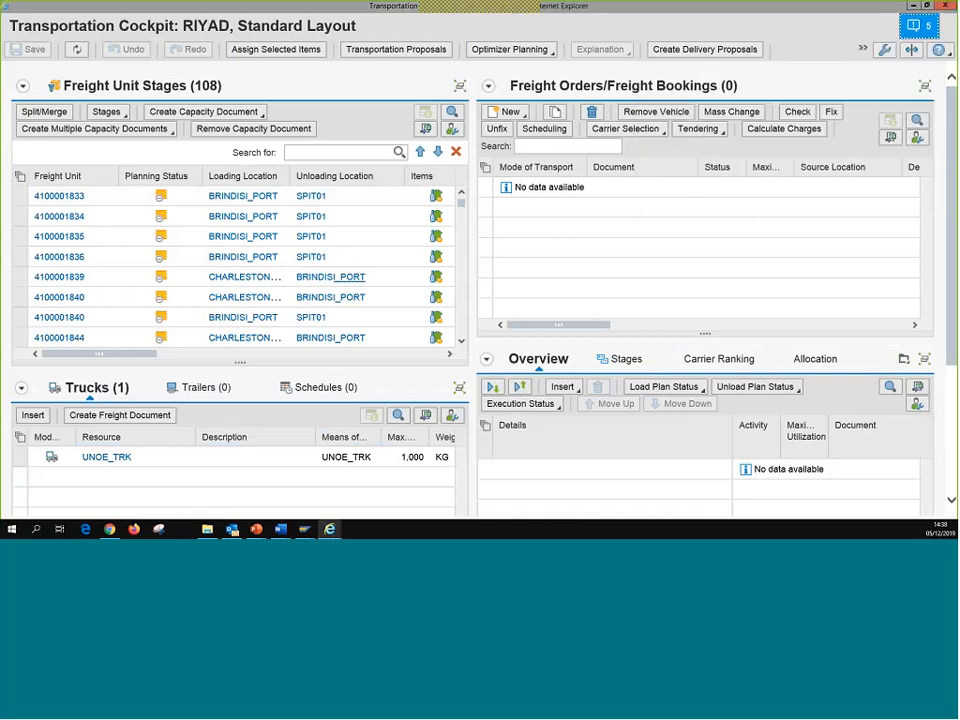
# - Review the freight unit stages in the maximized view, and check the document flow of the first freight unit listed
pyautogui.click(276, 49)
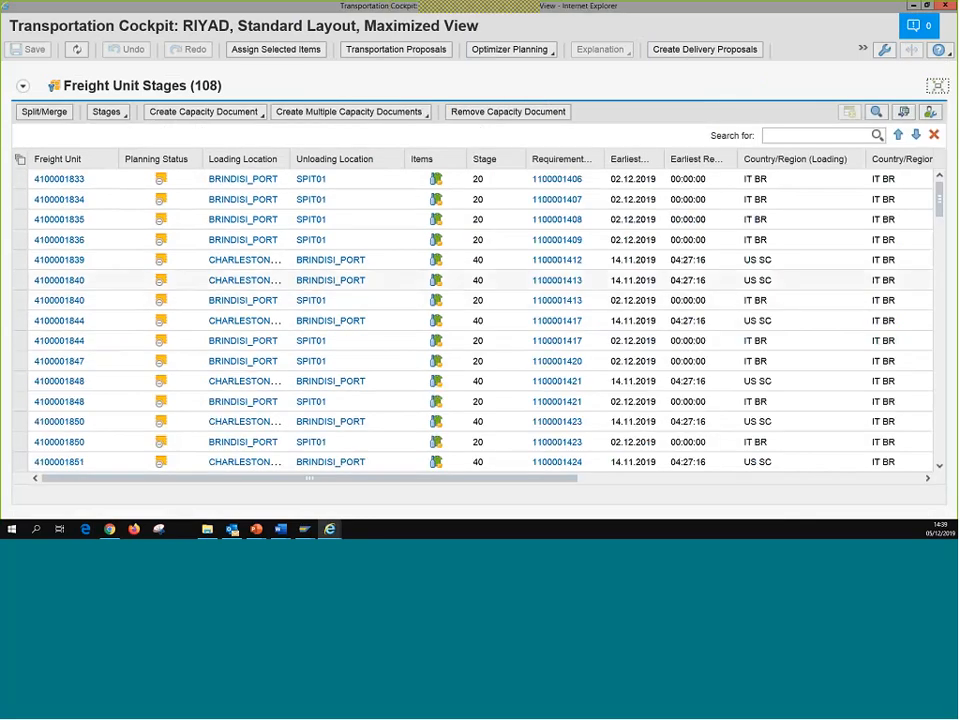
pyautogui.click(938, 88)
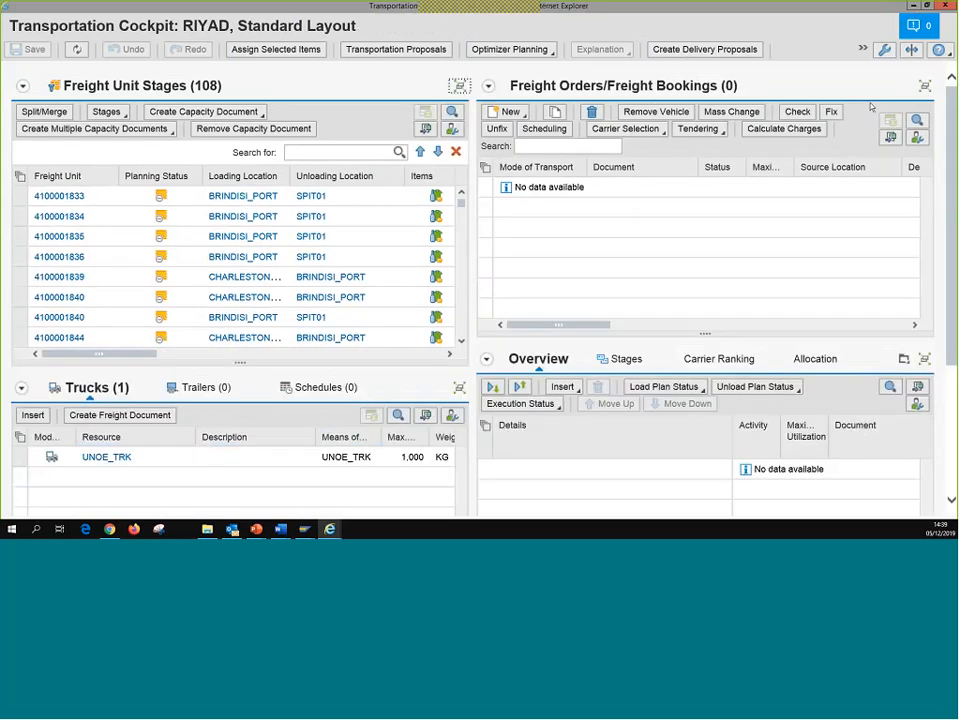
pyautogui.click(64, 200)
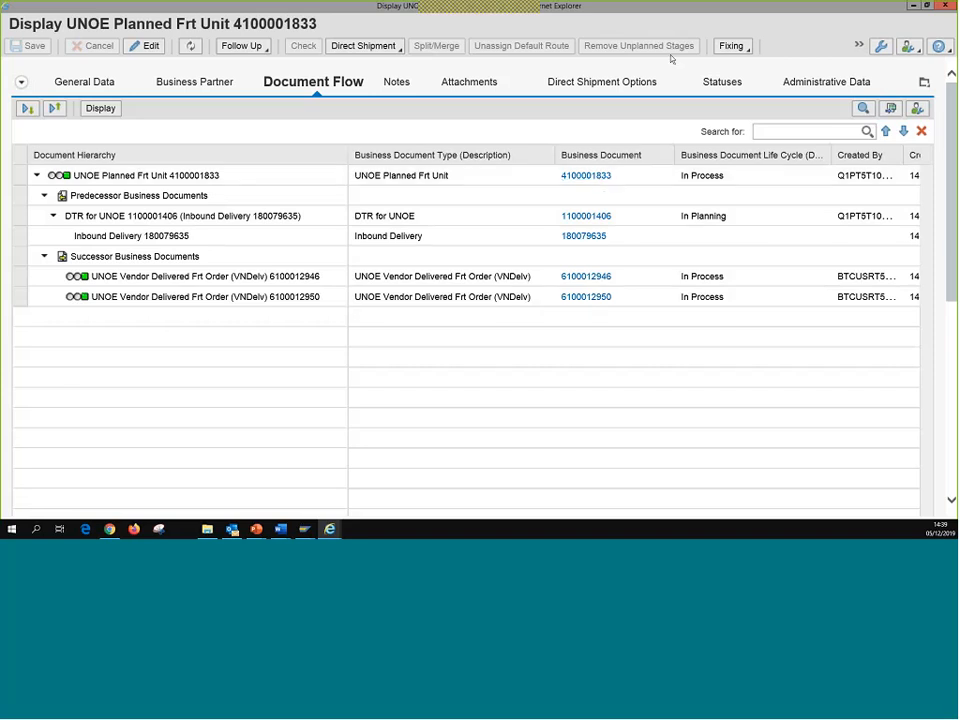
pyautogui.moveTo(697, 6); pyautogui.dragTo(705, 0)
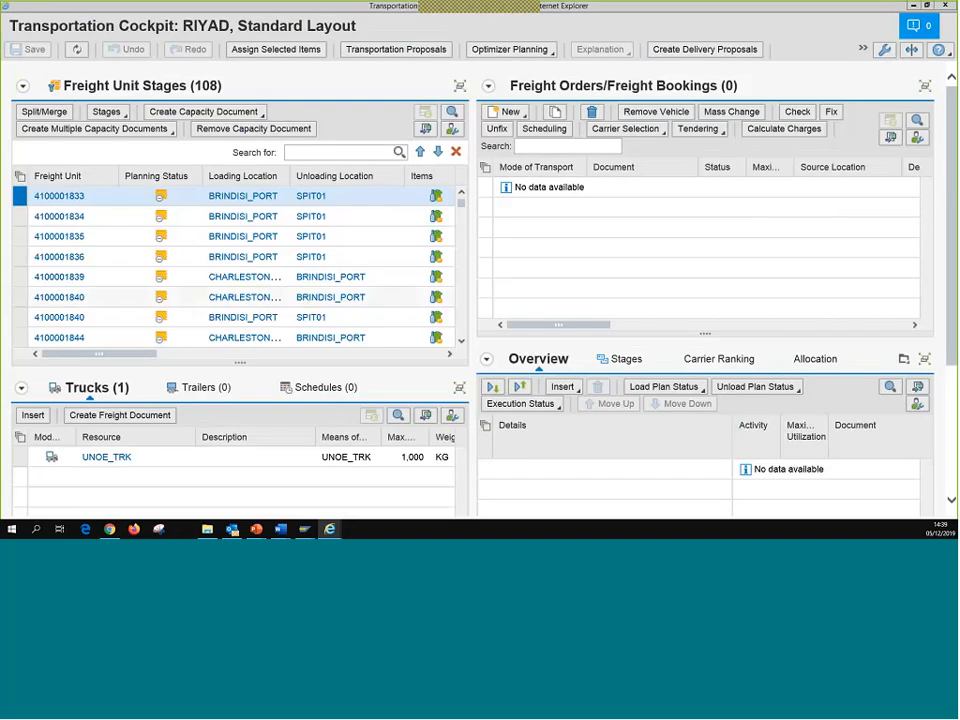
# - Maximize the freight unit stages, inspect the first unit's loading and unloading locations, and reopen its document flow
pyautogui.click(460, 86)
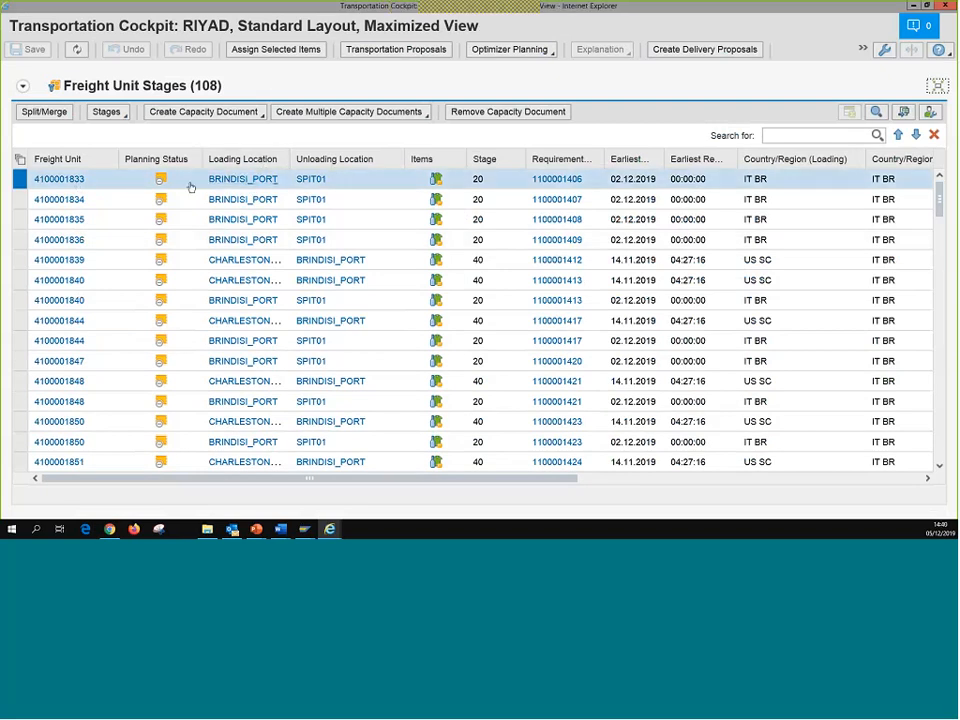
pyautogui.moveTo(257, 188)
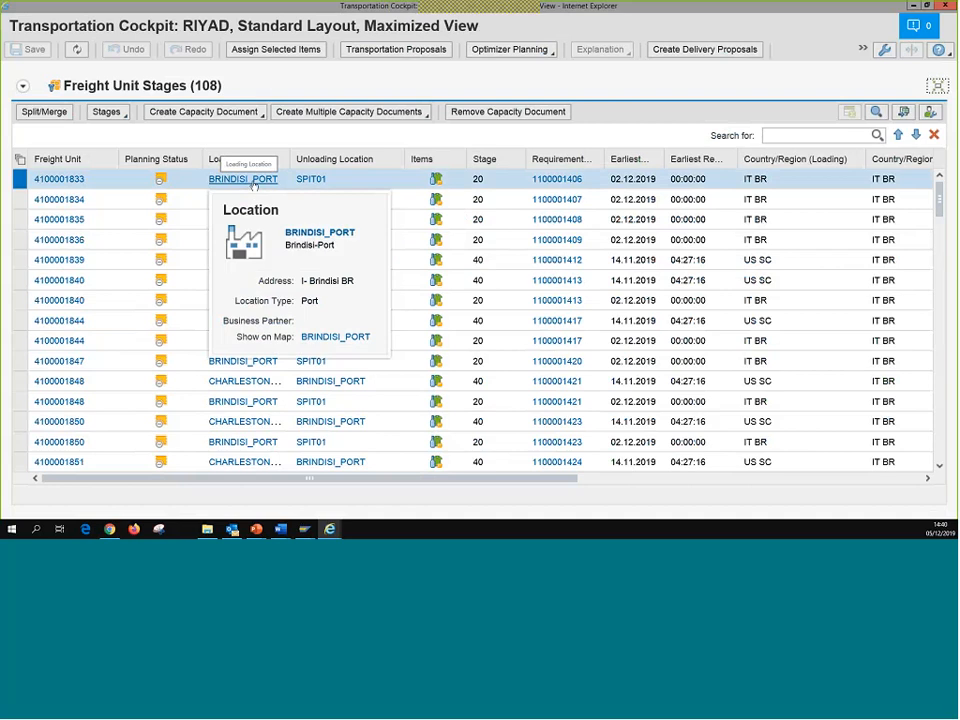
pyautogui.moveTo(313, 181)
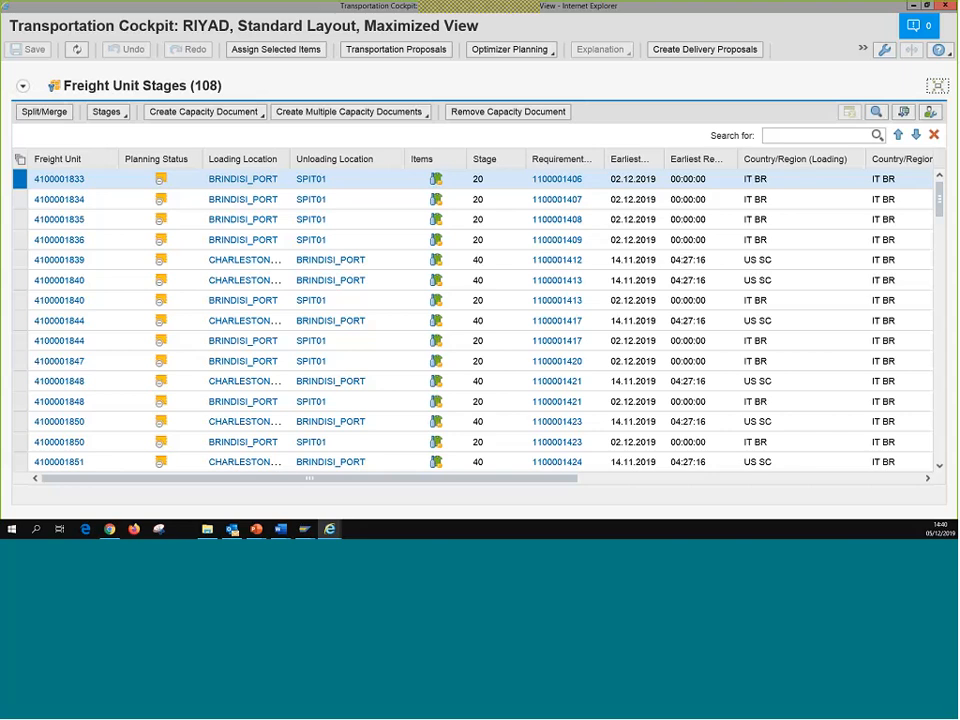
pyautogui.click(58, 179)
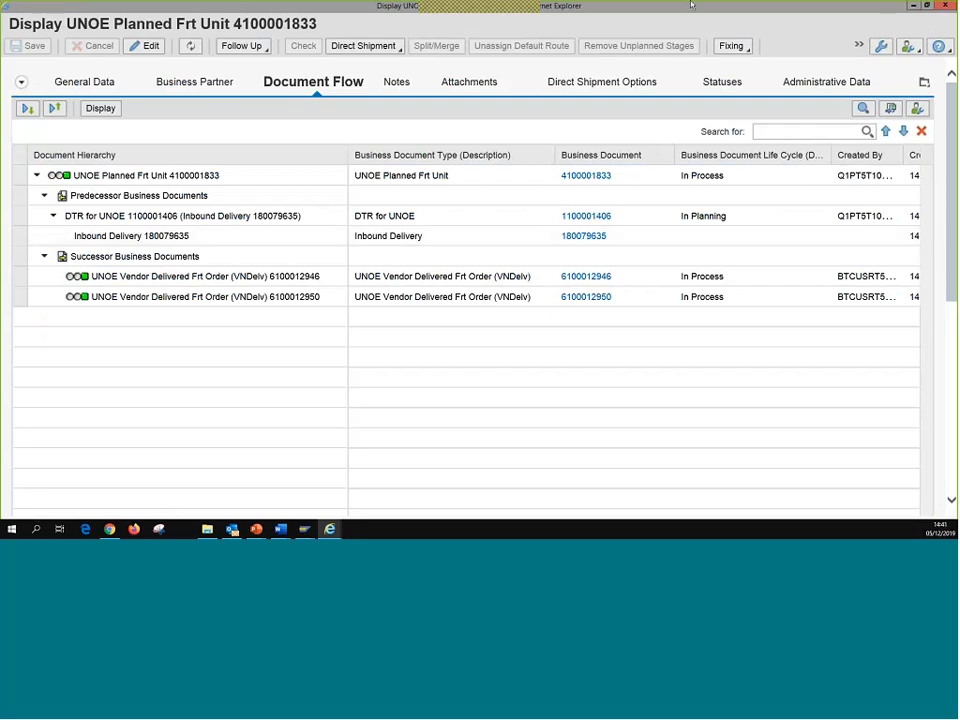
# - Switch to SAP GUI and log on to the ECC training system with the user name and password
pyautogui.click(304, 529)
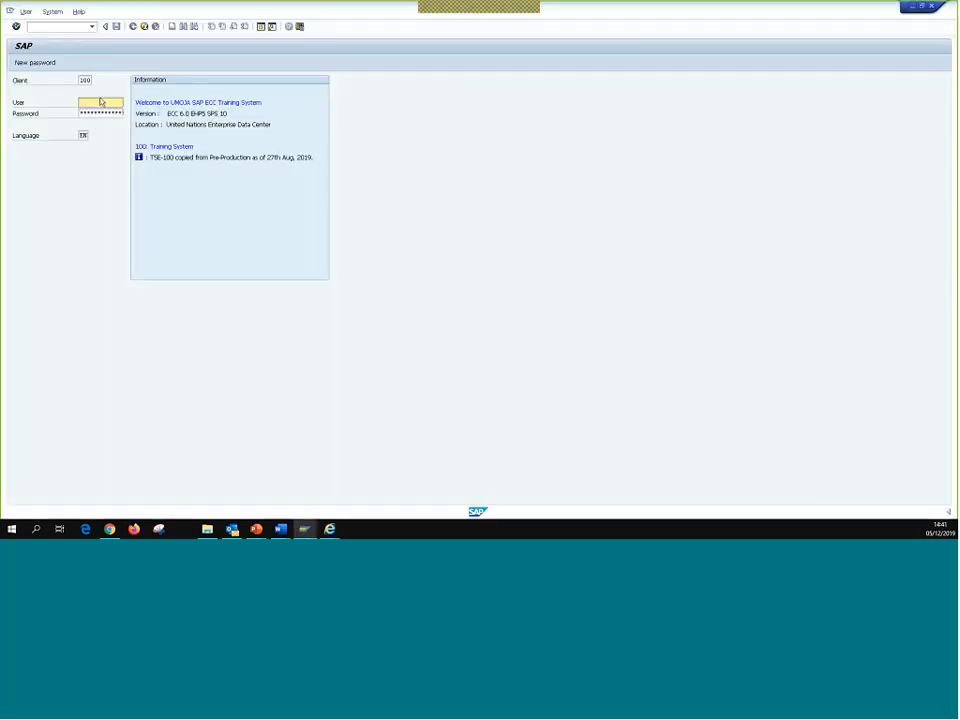
pyautogui.click(101, 102)
pyautogui.click(107, 126)
pyautogui.click(108, 111)
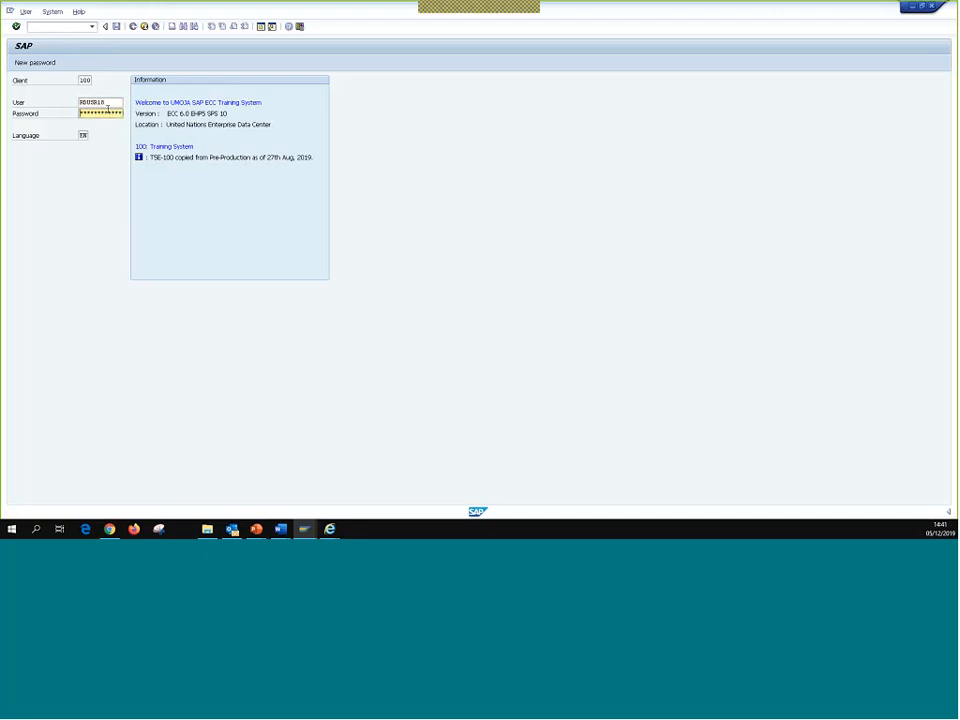
pyautogui.press('Return')
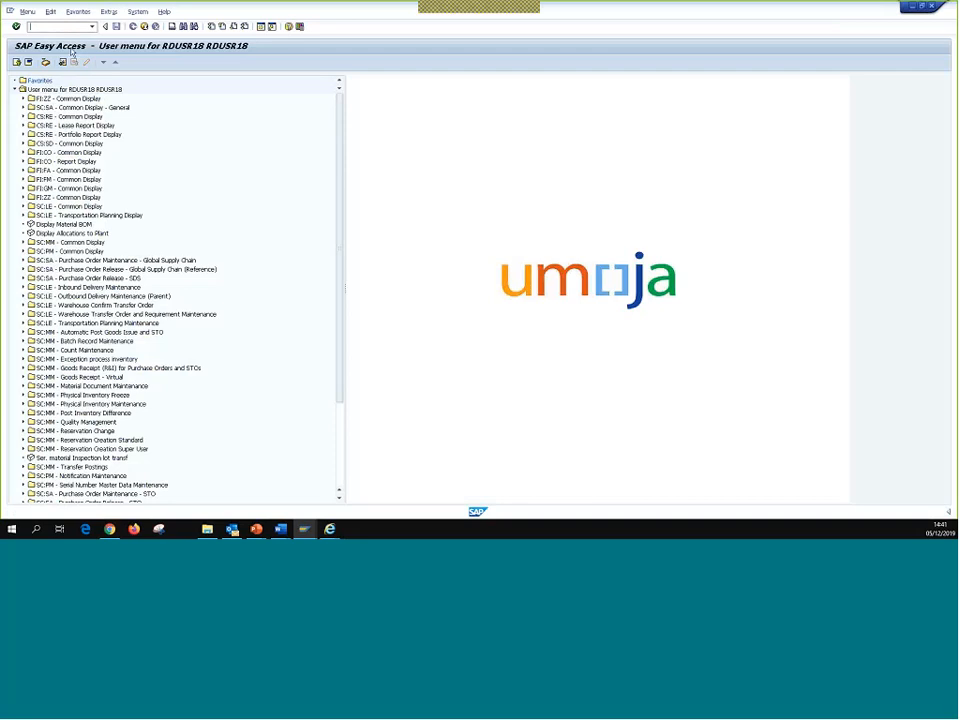
# - Open the purchase order display transaction from the previously used commands
pyautogui.click(92, 27)
pyautogui.click(70, 43)
pyautogui.press('BackSpace')
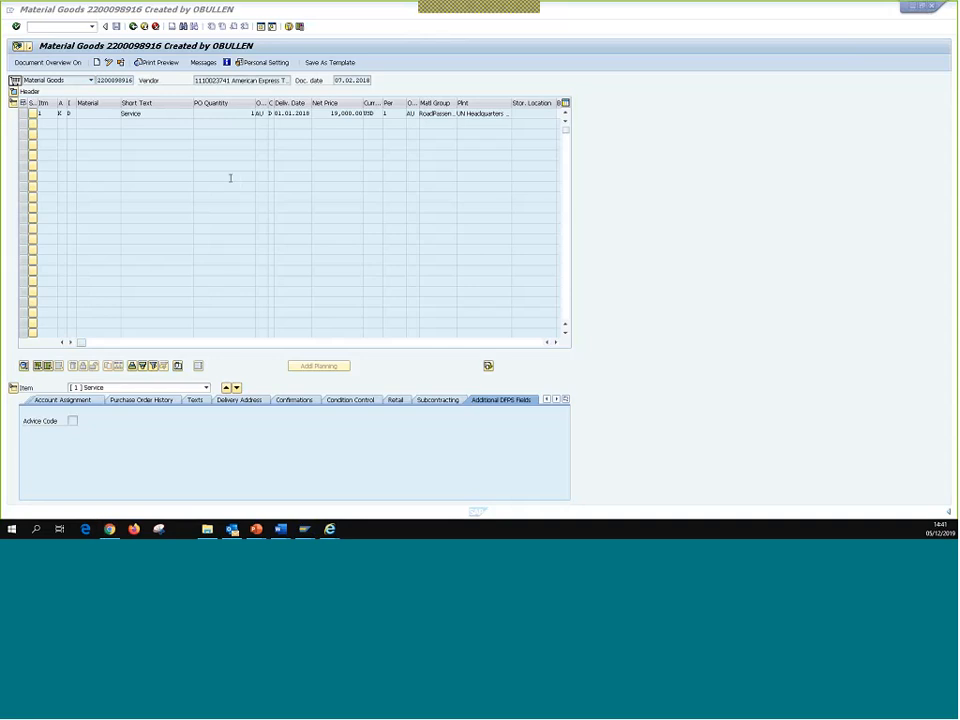
pyautogui.click(122, 63)
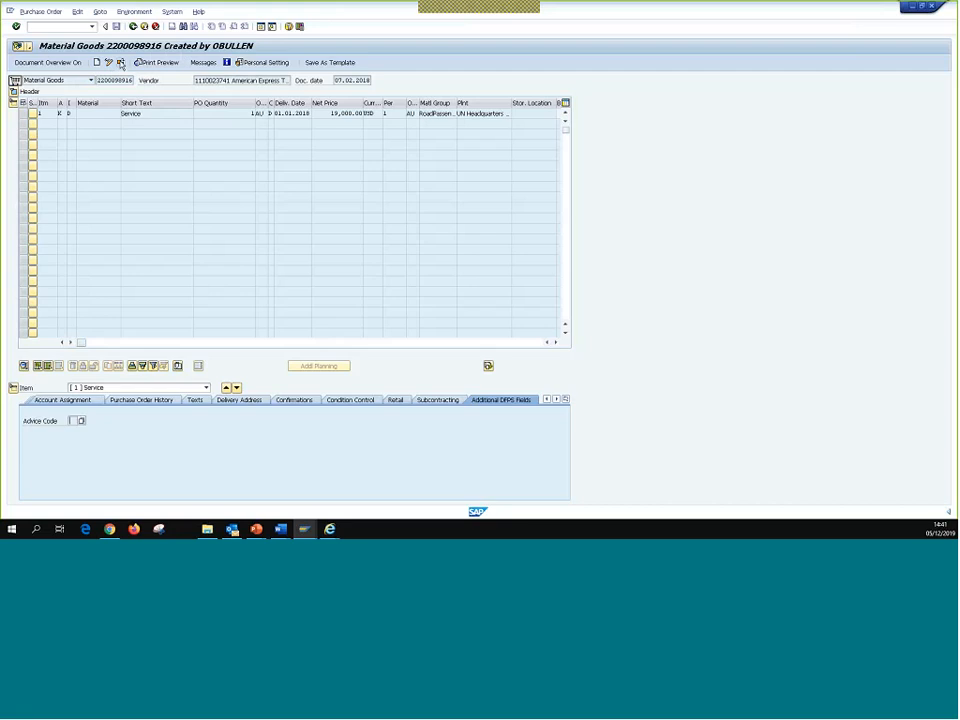
pyautogui.click(121, 63)
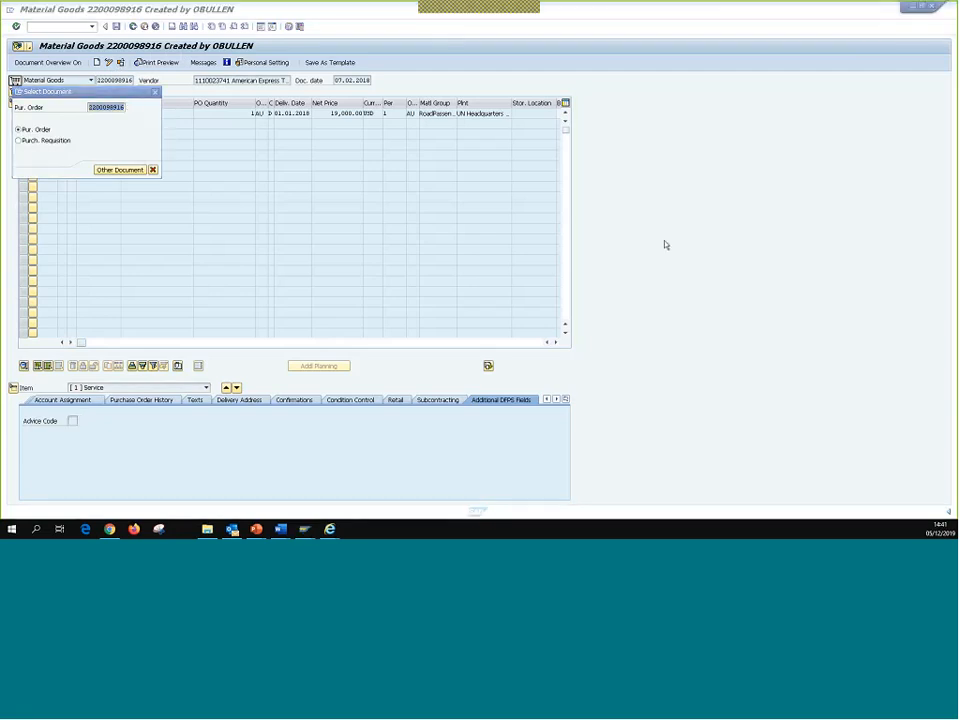
pyautogui.hotkey('alt', 'Tab')
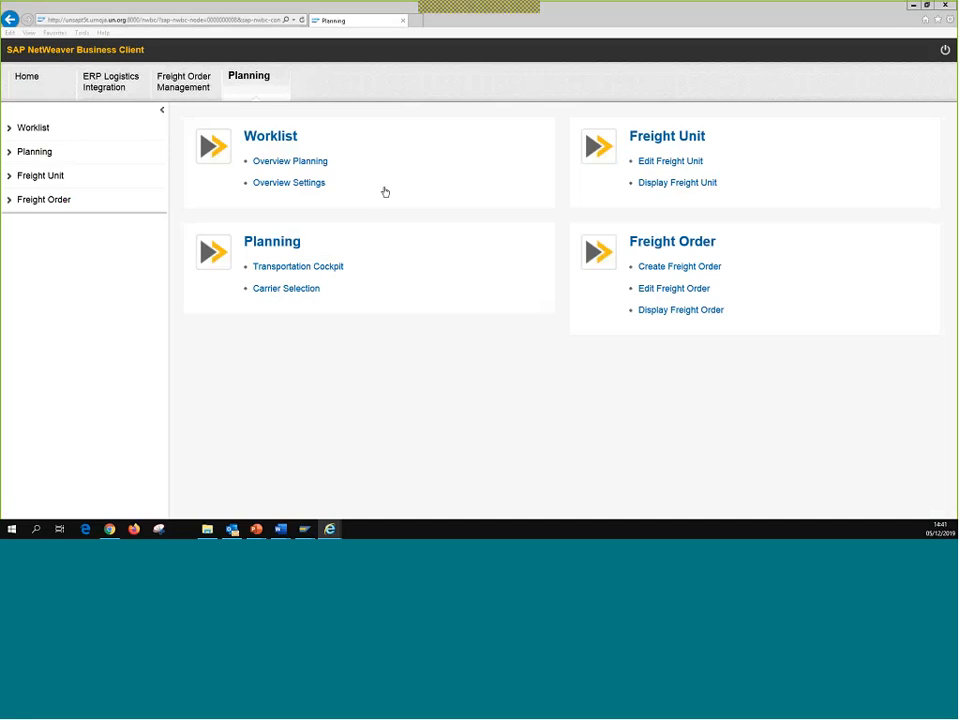
pyautogui.hotkey('alt', 'Tab')
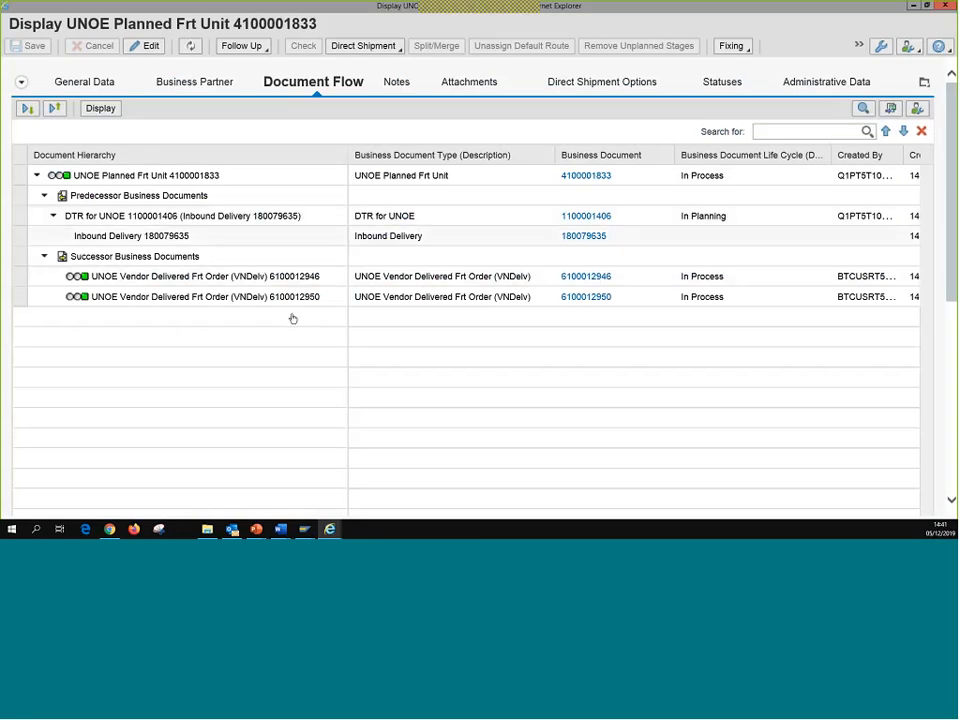
pyautogui.hotkey('alt', 'Tab')
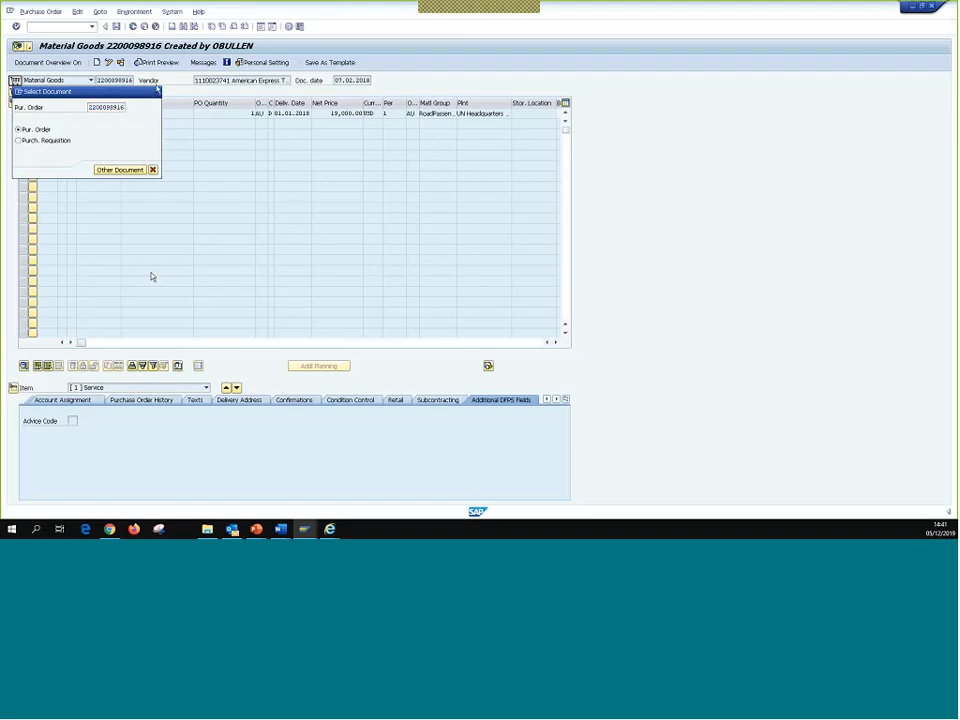
pyautogui.press('Return')
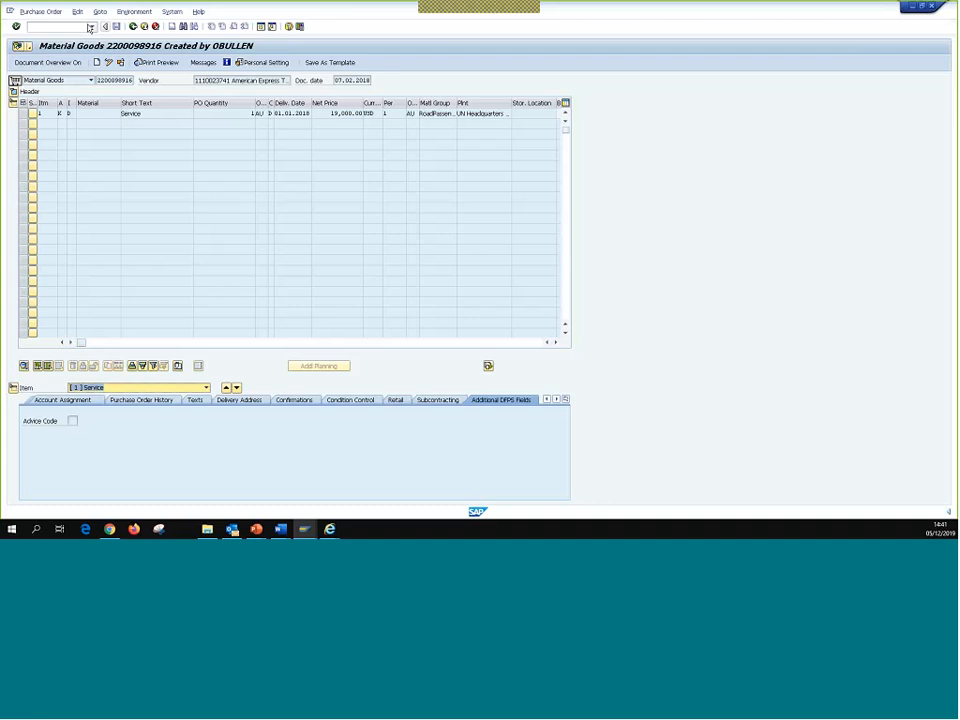
# - Leave the purchase order display, start the Inbound Delivery Monitor and open the selection for listing inbound deliveries
pyautogui.click(133, 27)
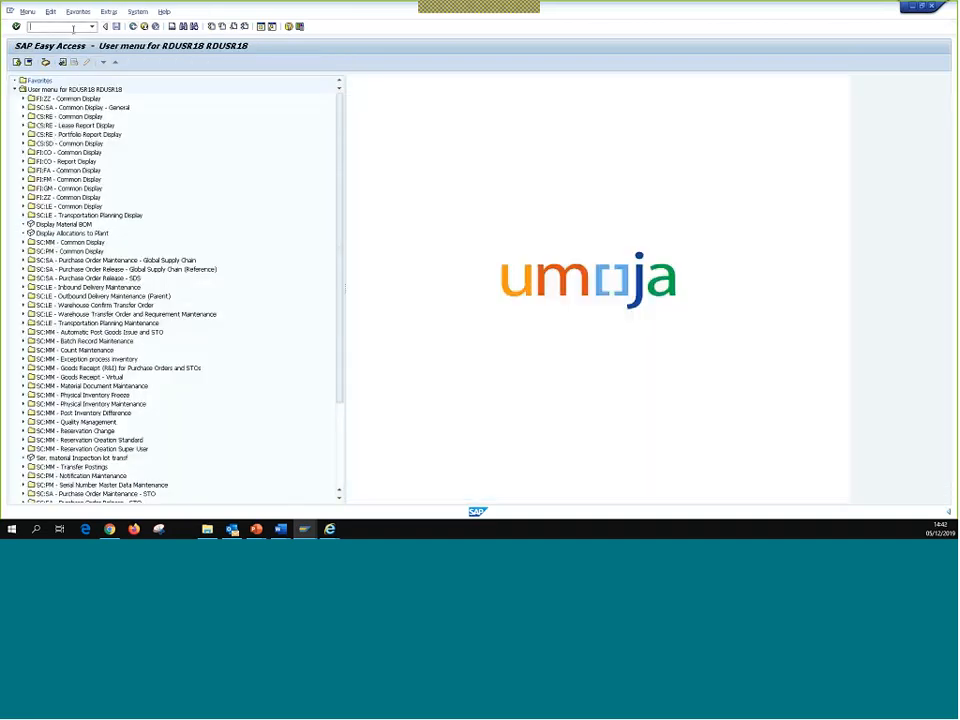
pyautogui.write('VL')
pyautogui.press('Return')
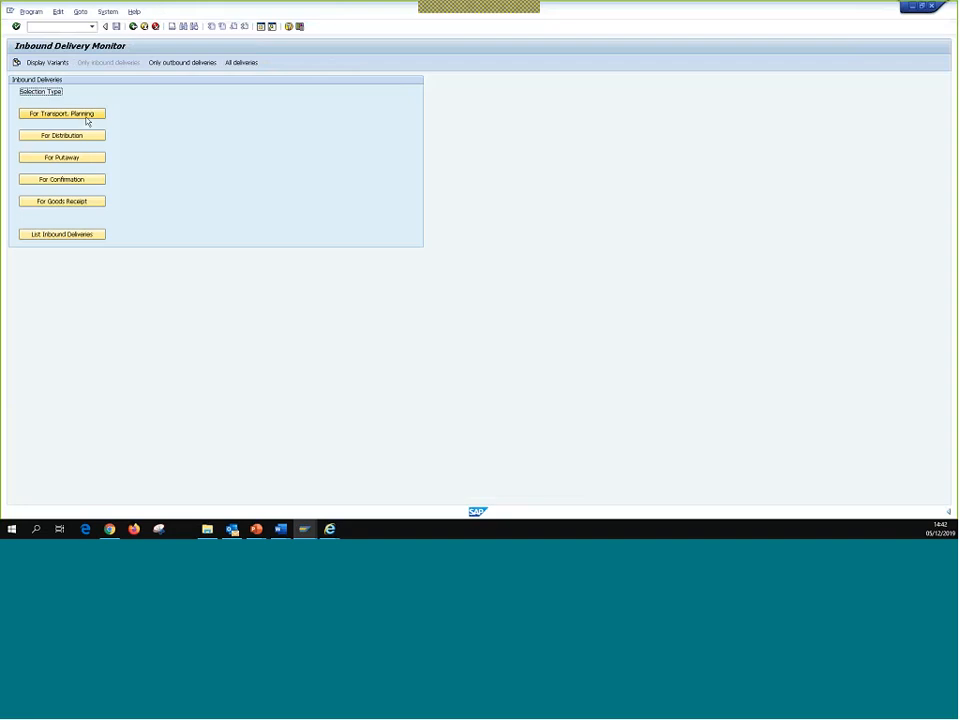
pyautogui.click(77, 238)
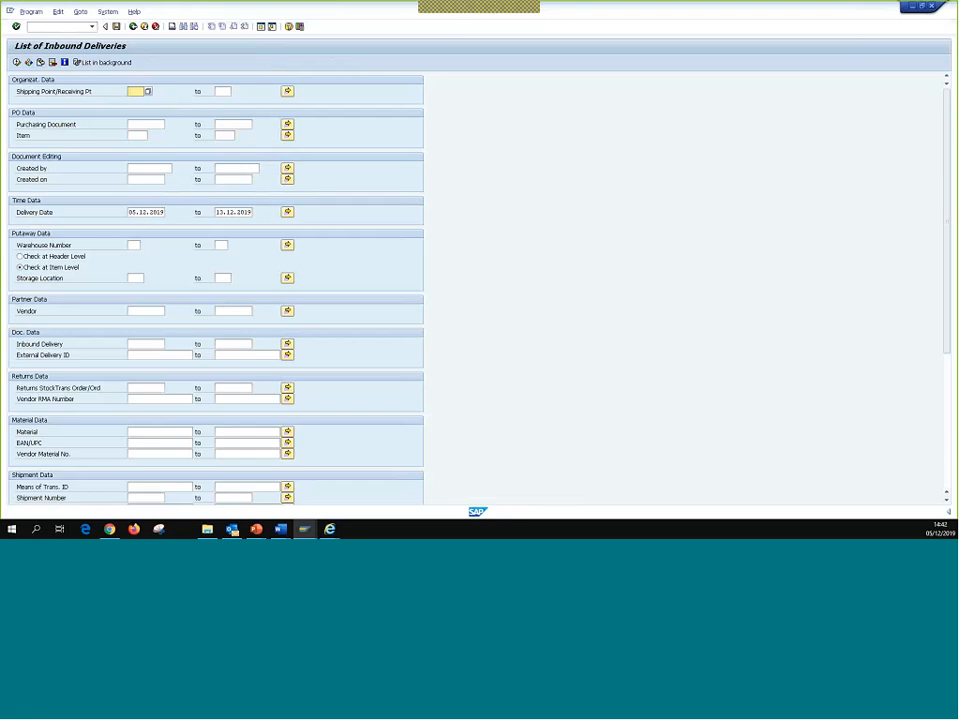
# - Restrict the list selection to inbound delivery 180079635 and run it
pyautogui.click(151, 123)
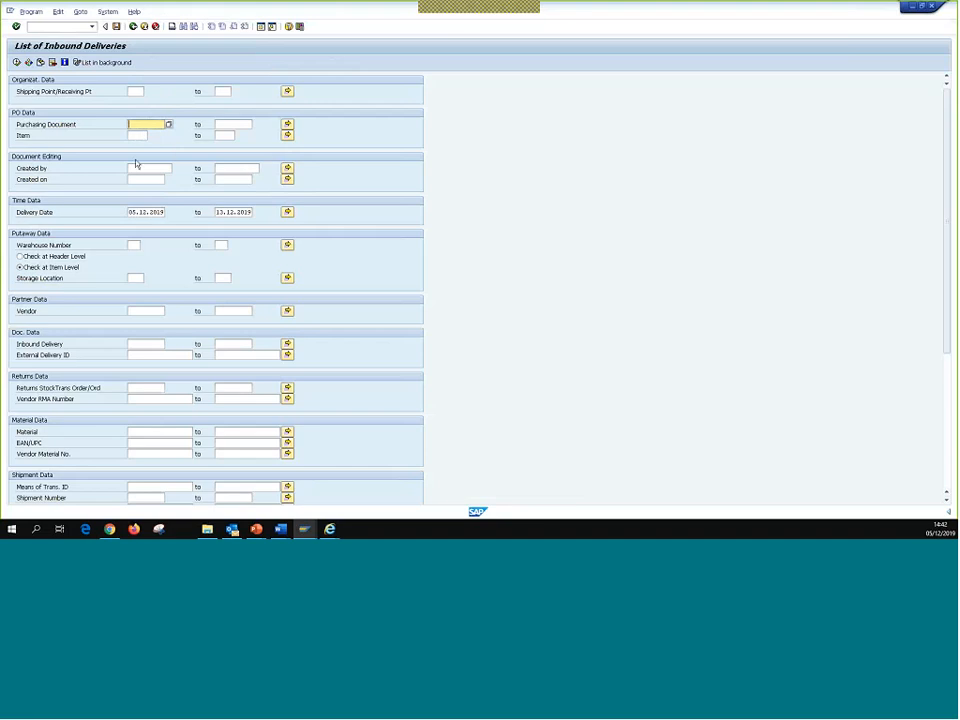
pyautogui.scroll(-1, 103, 336)
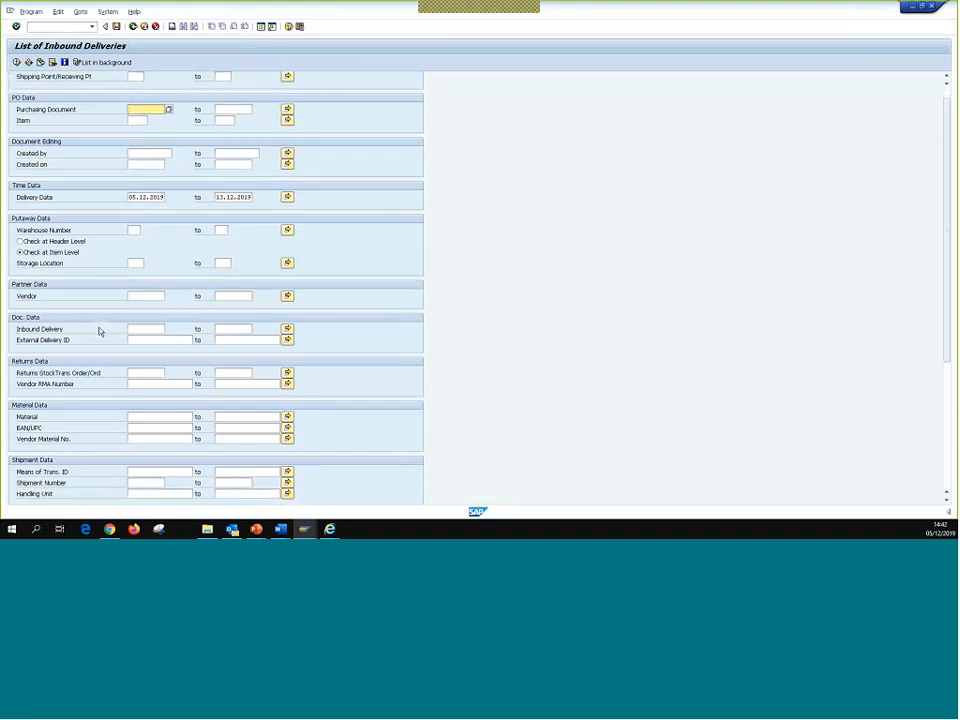
pyautogui.scroll(-1, 99, 331)
pyautogui.click(142, 321)
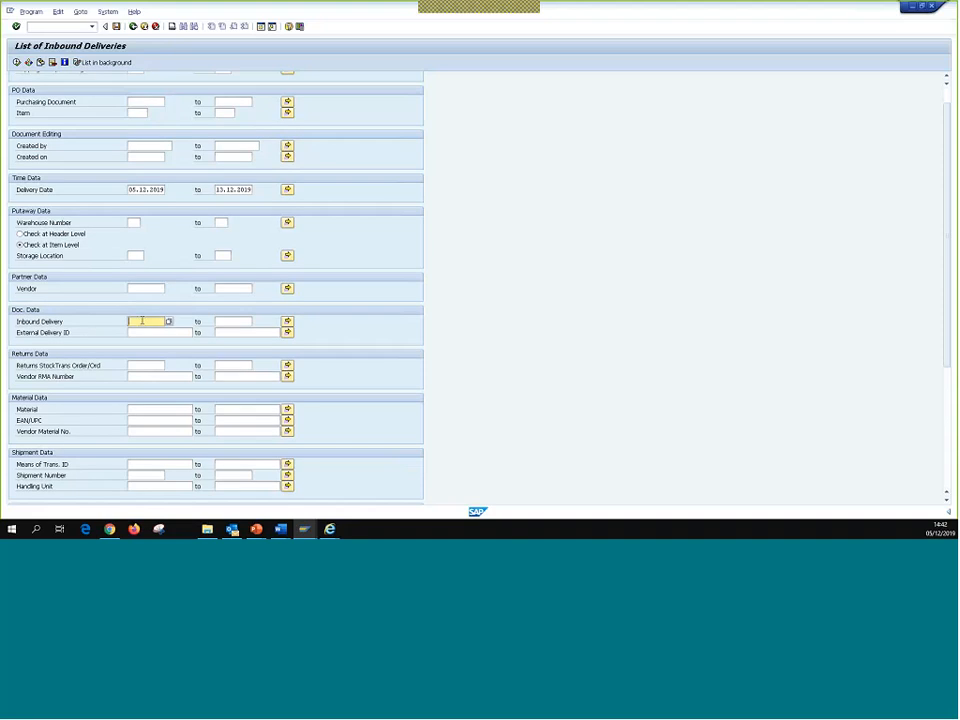
pyautogui.write('180079635')
pyautogui.press('F8')
# - Clear both ends of the delivery date range and run the inbound delivery list
pyautogui.click(246, 188)
pyautogui.press('BackSpace')
pyautogui.press('BackSpace')
pyautogui.press('BackSpace')
pyautogui.press('BackSpace')
pyautogui.press('BackSpace')
pyautogui.press('BackSpace')
pyautogui.press('BackSpace')
pyautogui.press('BackSpace')
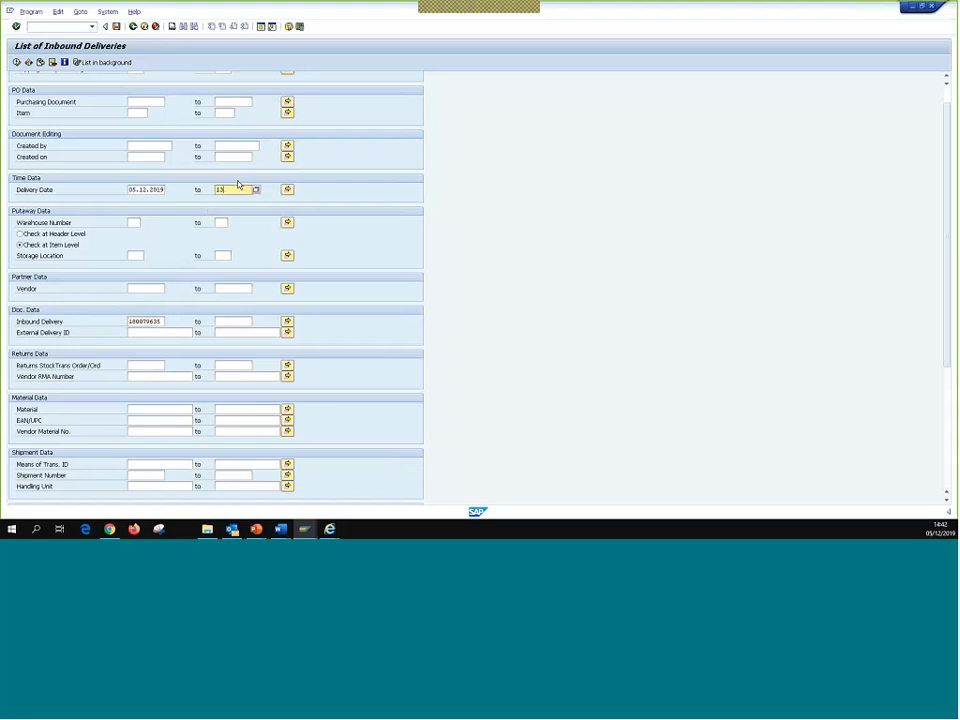
pyautogui.press('BackSpace')
pyautogui.press('BackSpace')
pyautogui.doubleClick(133, 190)
pyautogui.press('Delete')
pyautogui.press('Delete')
pyautogui.press('Delete')
pyautogui.press('Delete')
pyautogui.press('Delete')
pyautogui.press('Delete')
pyautogui.press('Delete')
pyautogui.press('Delete')
pyautogui.press('Delete')
pyautogui.press('F8')
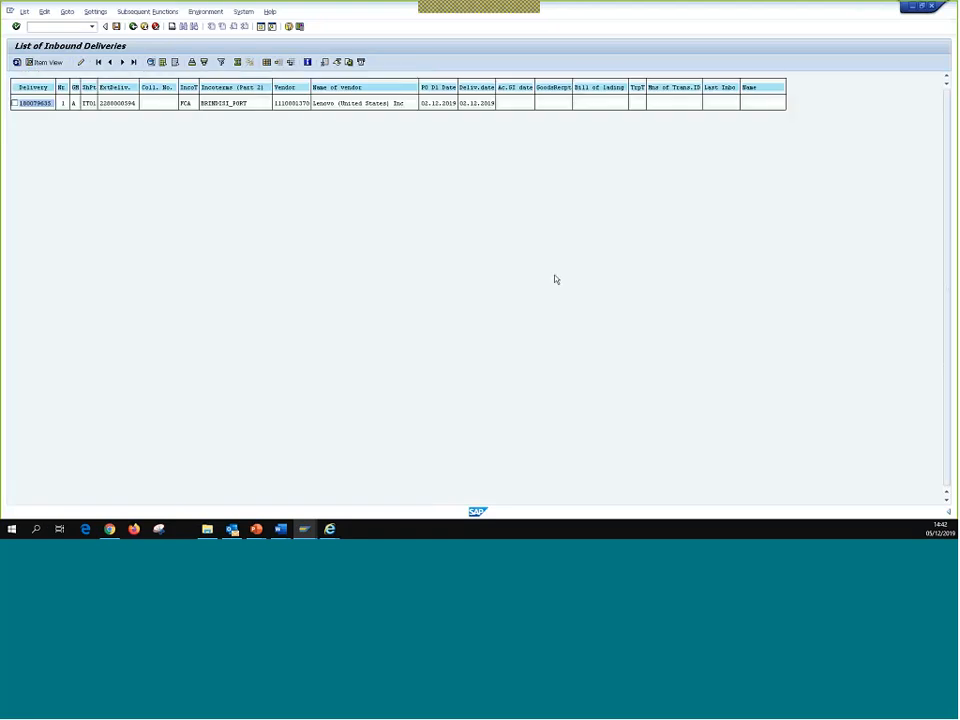
# - Open inbound delivery 180079635 from the list and display the document flow for its TM header status
pyautogui.doubleClick(32, 104)
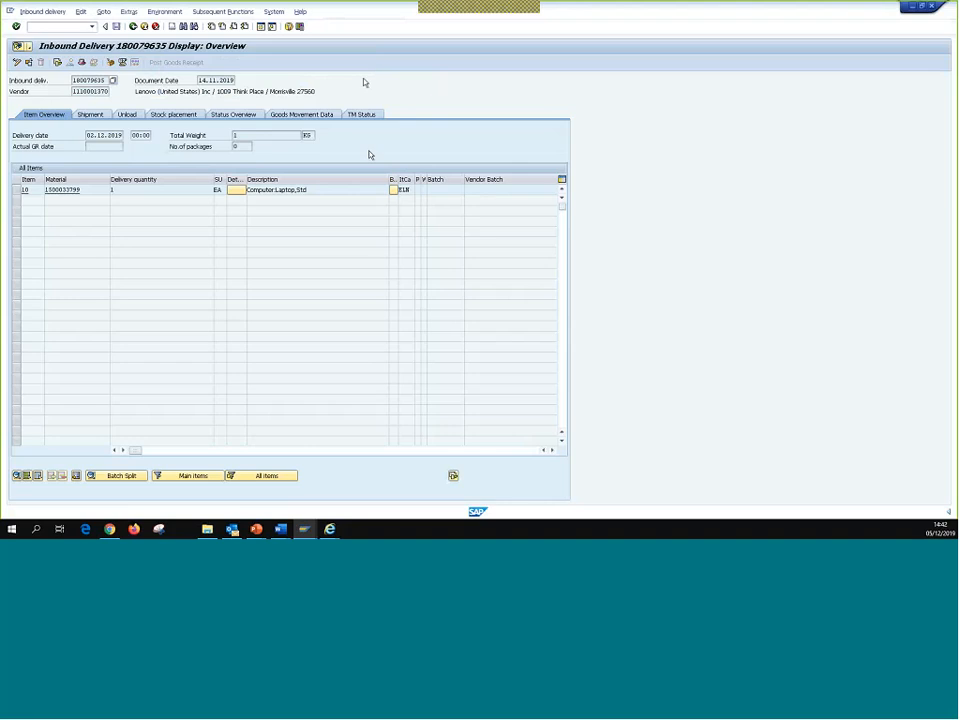
pyautogui.click(372, 116)
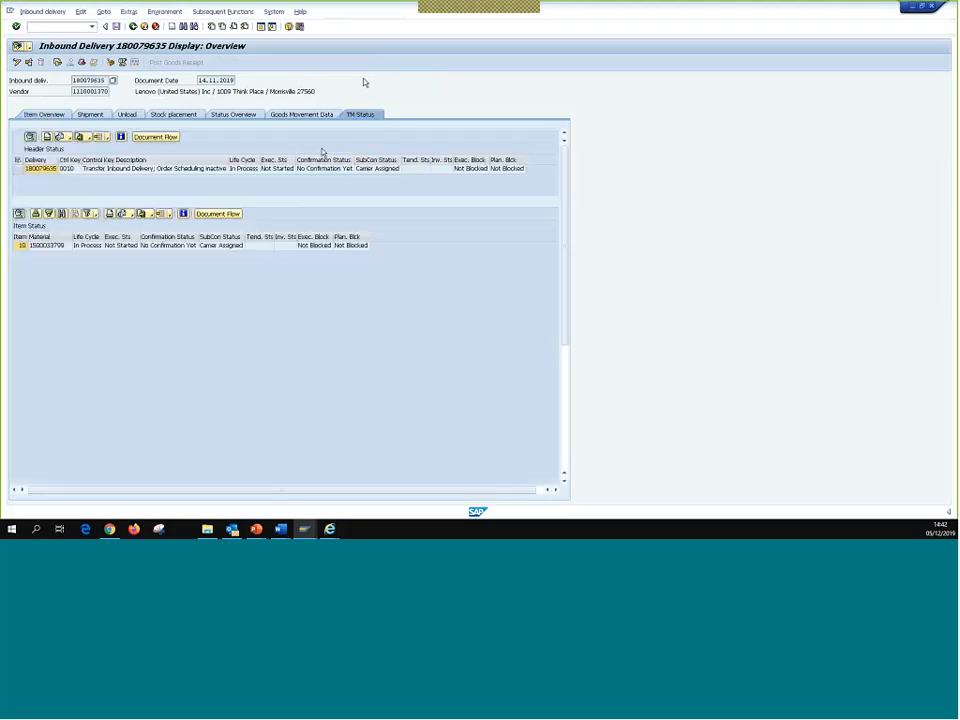
pyautogui.click(23, 167)
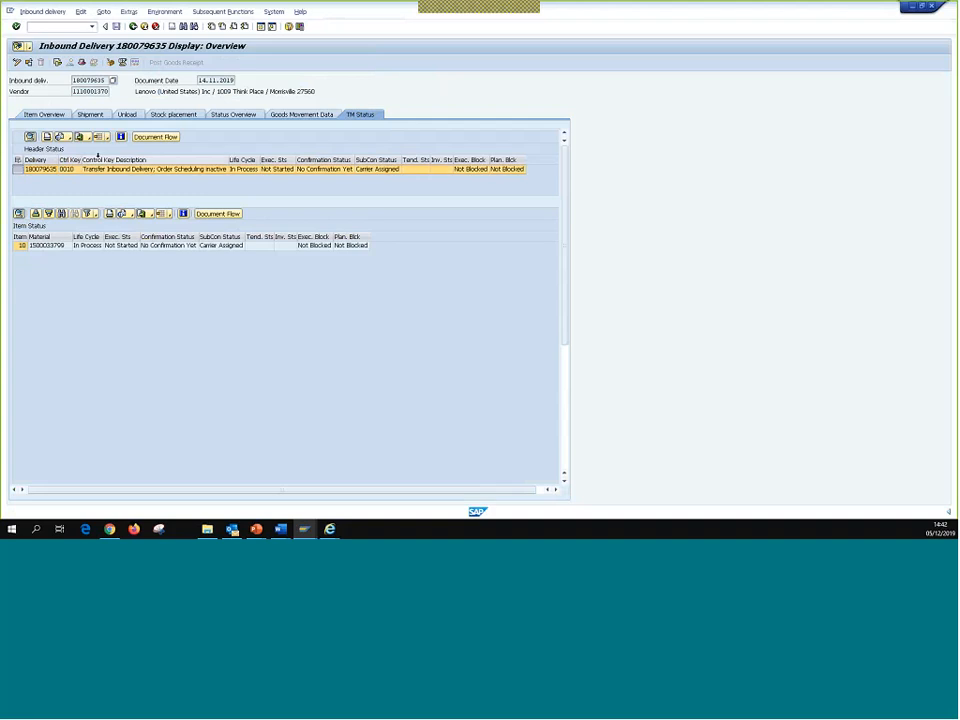
pyautogui.click(155, 136)
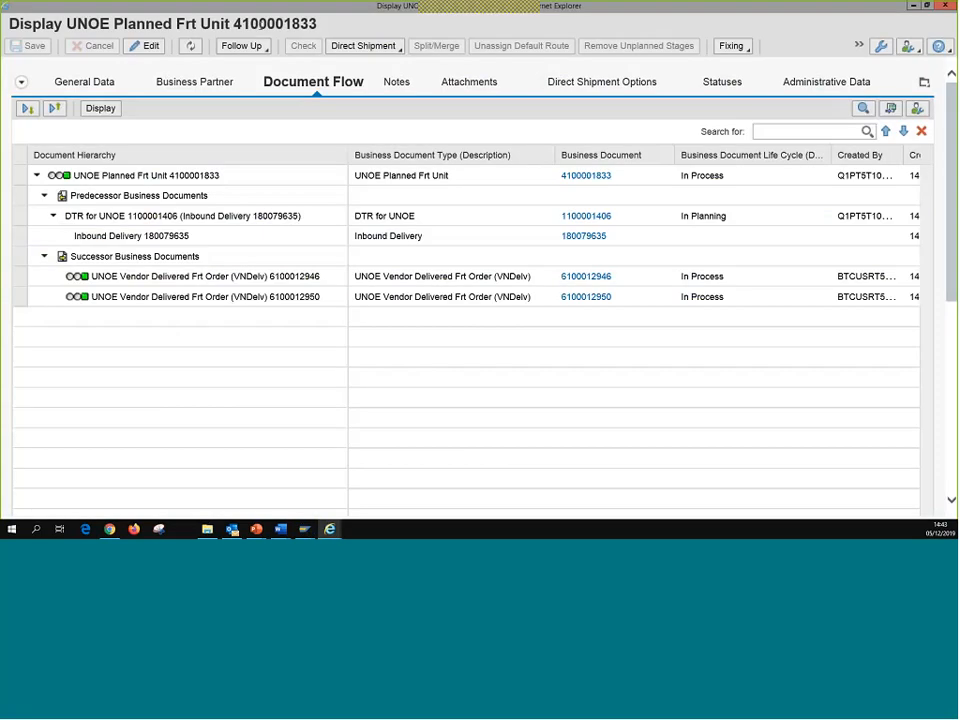
# - Examine the planned freight unit and its linked freight orders, and return to the inbound delivery overview in SAP GUI
pyautogui.moveTo(200, 23); pyautogui.dragTo(338, 27)
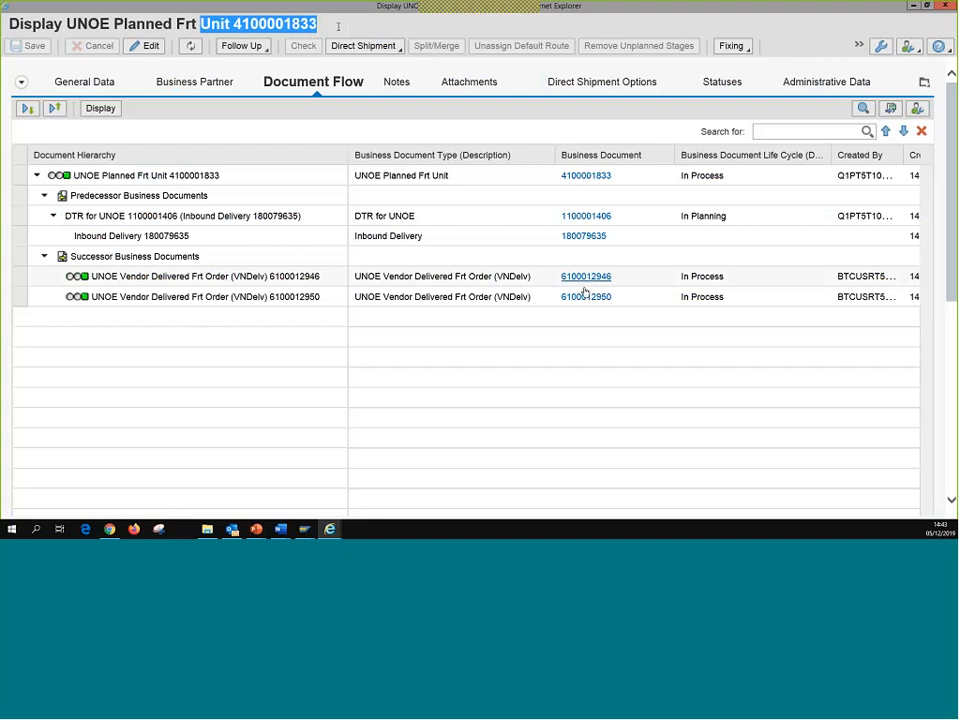
pyautogui.hotkey('alt', 'Tab')
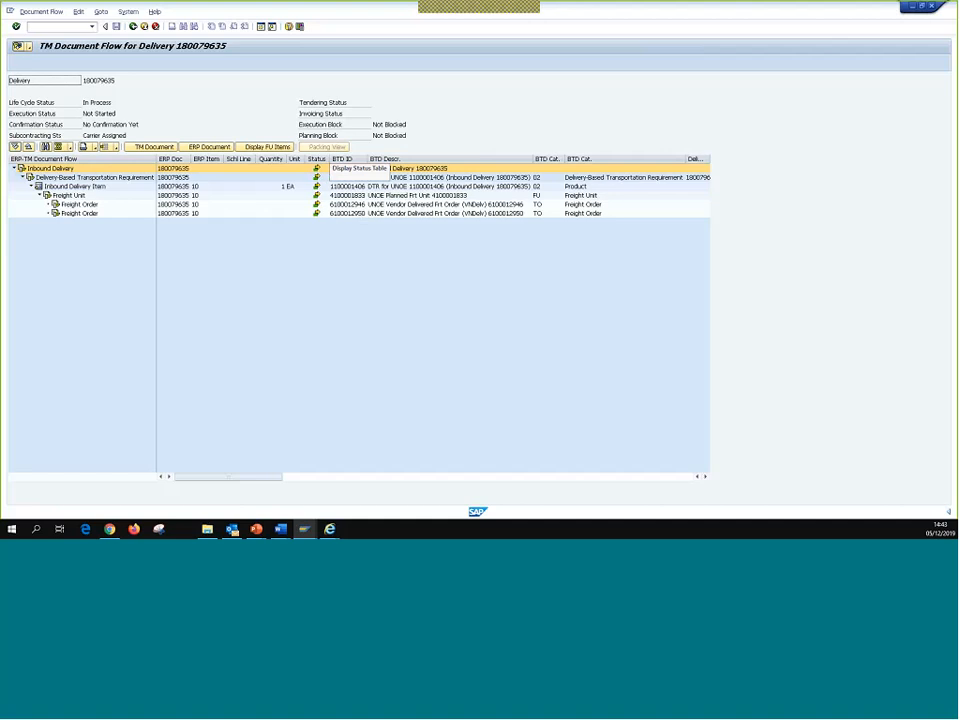
pyautogui.click(133, 27)
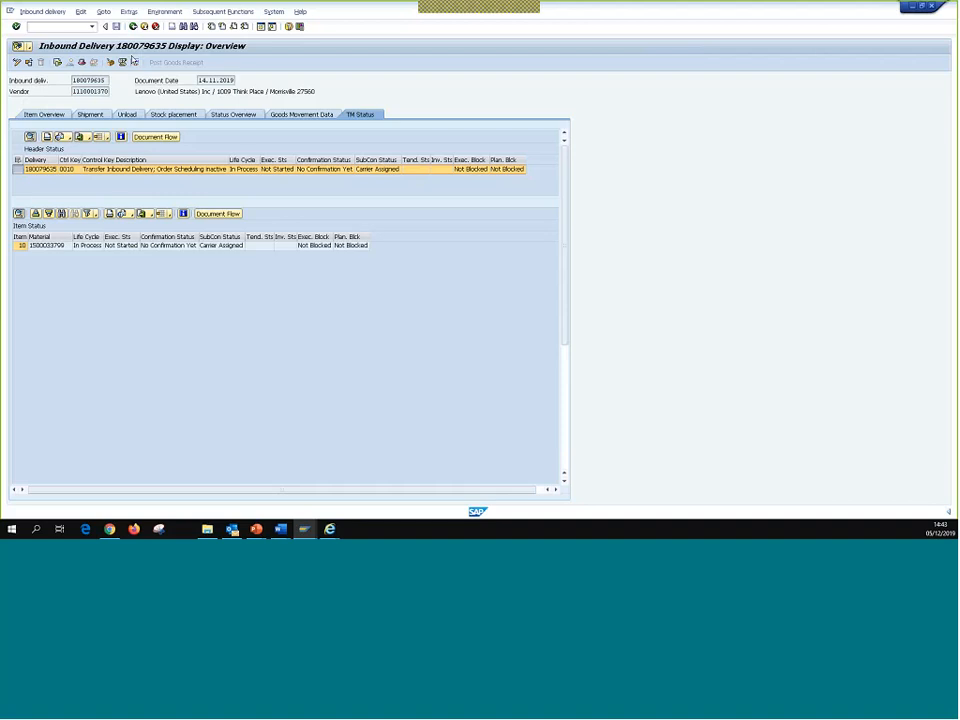
# - Display the handling units for item 10 of the inbound delivery and return to the item overview
pyautogui.click(42, 115)
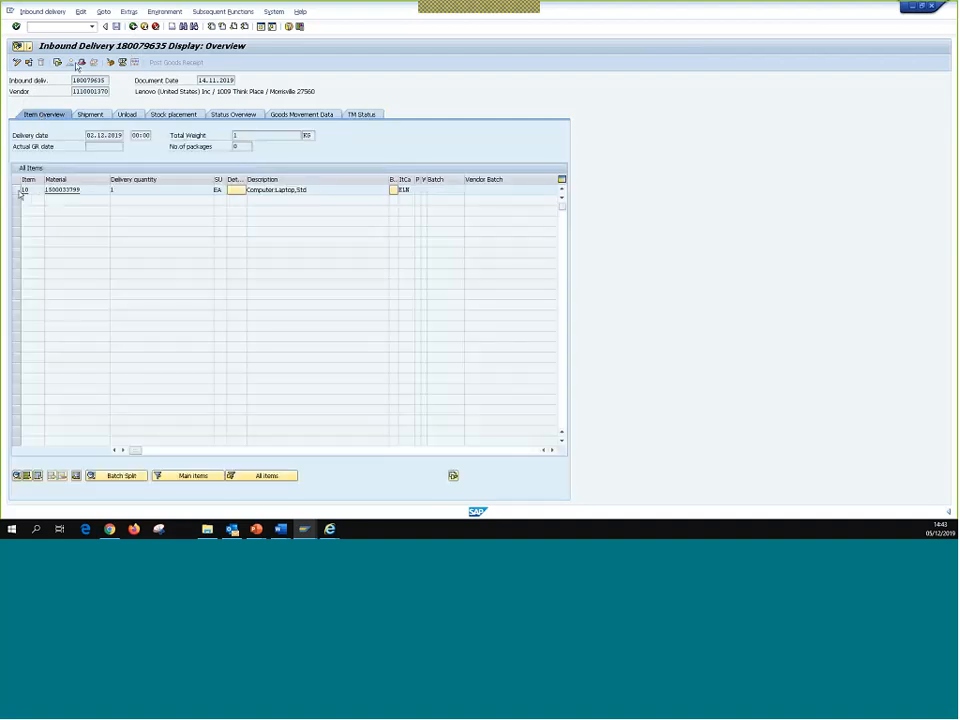
pyautogui.click(18, 191)
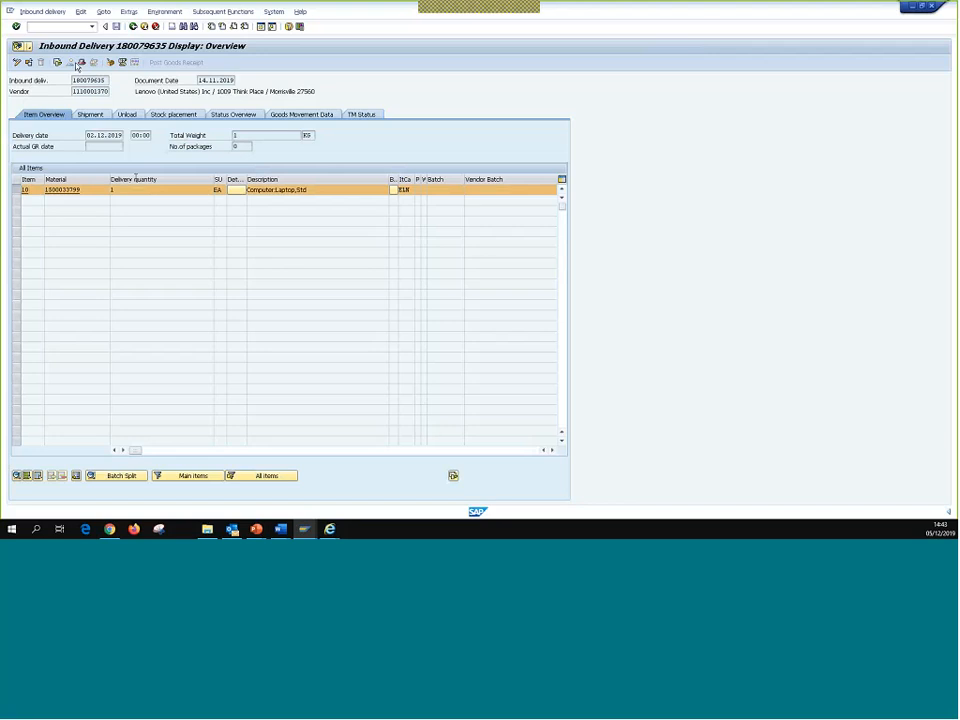
pyautogui.click(78, 63)
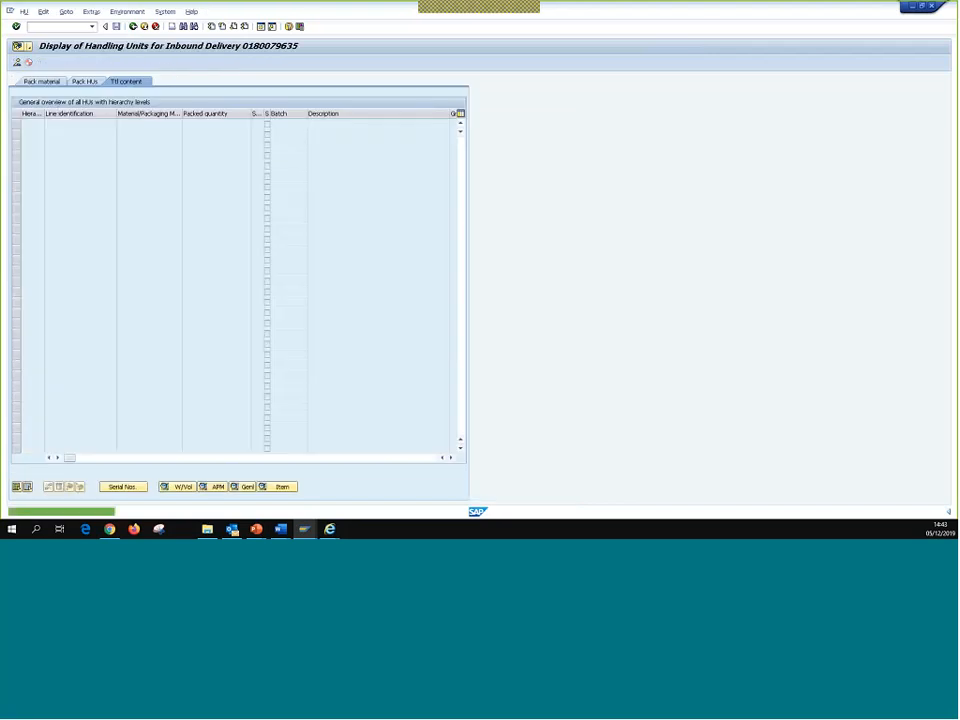
pyautogui.click(133, 27)
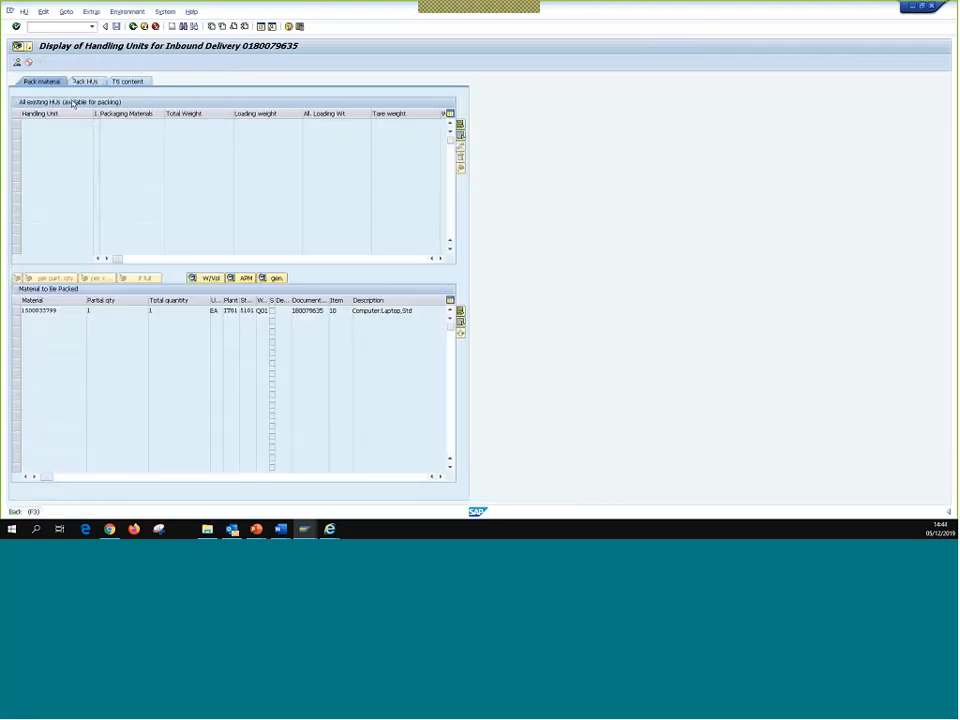
# - Switch the inbound delivery to change mode and open packing for item 10, Computer:Laptop,Std
pyautogui.click(16, 63)
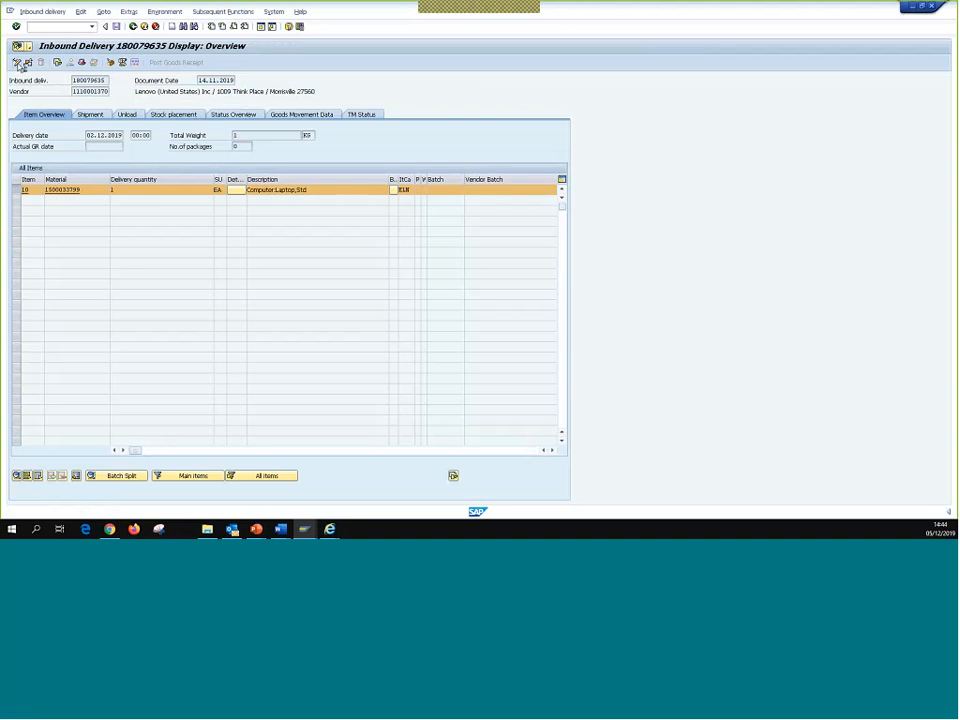
pyautogui.click(15, 190)
pyautogui.click(110, 62)
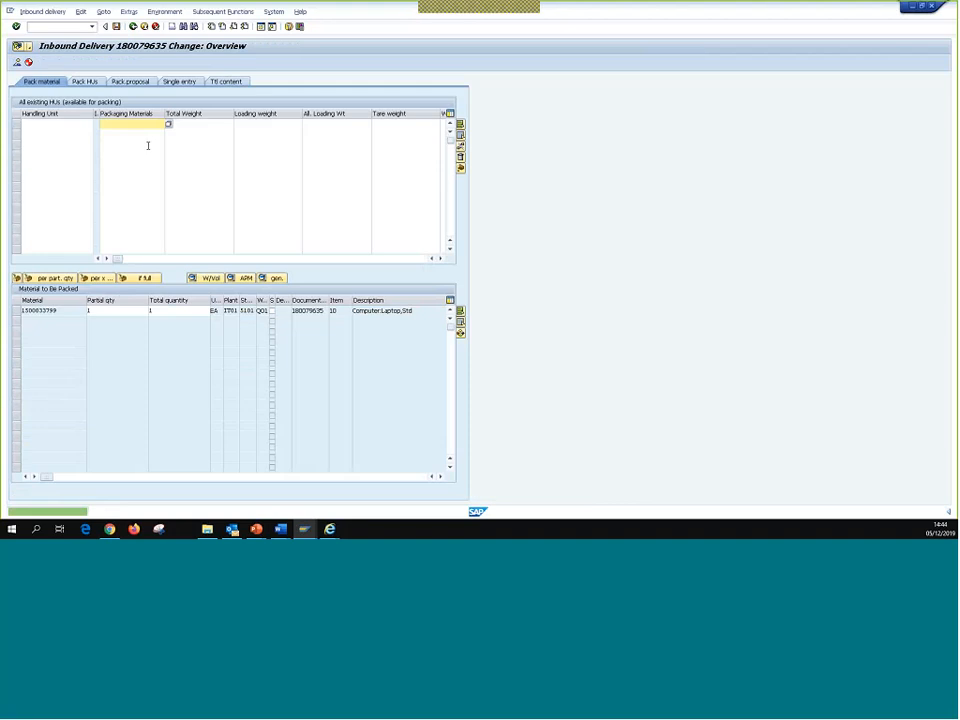
# - Pack the Computer:Laptop,Std material into a new handling unit, using Wrap:Bubble from the system's list of allowed packaging materials
pyautogui.click(70, 310)
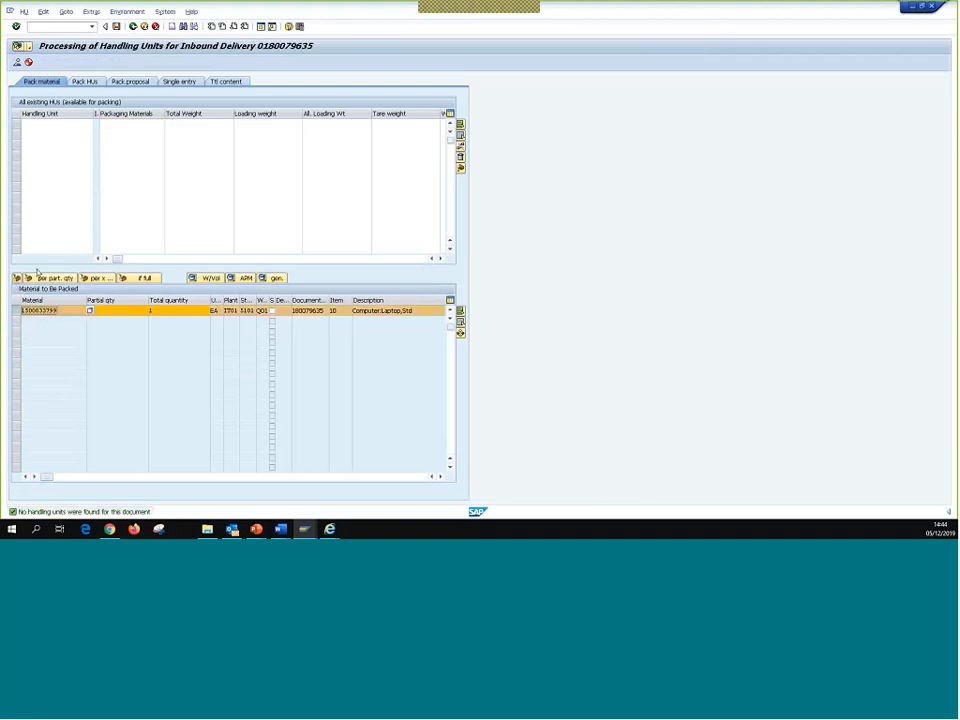
pyautogui.click(40, 277)
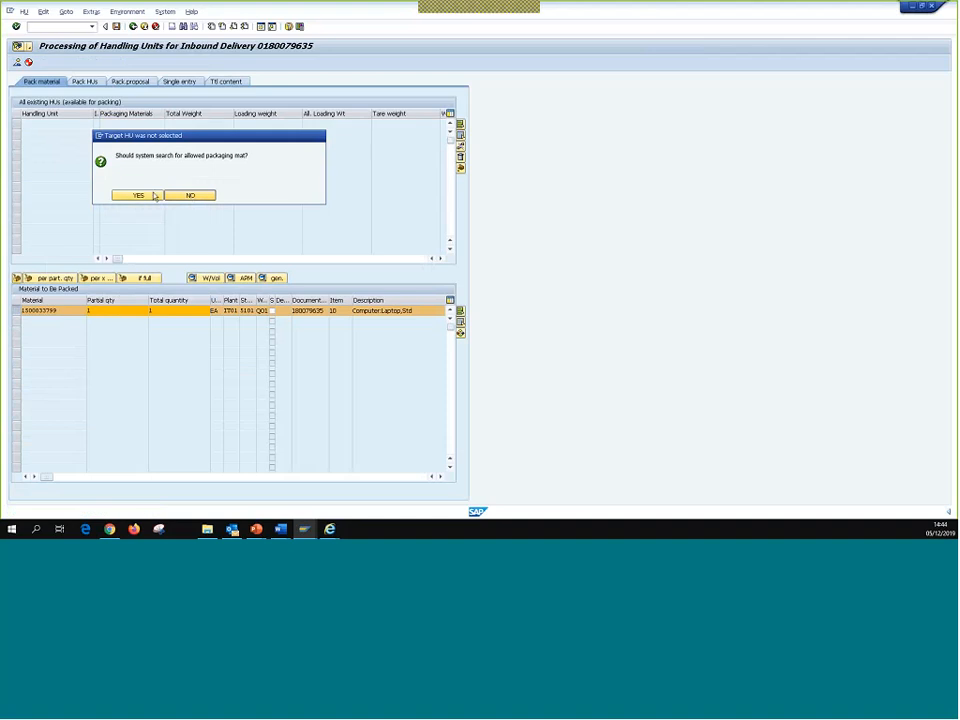
pyautogui.click(152, 195)
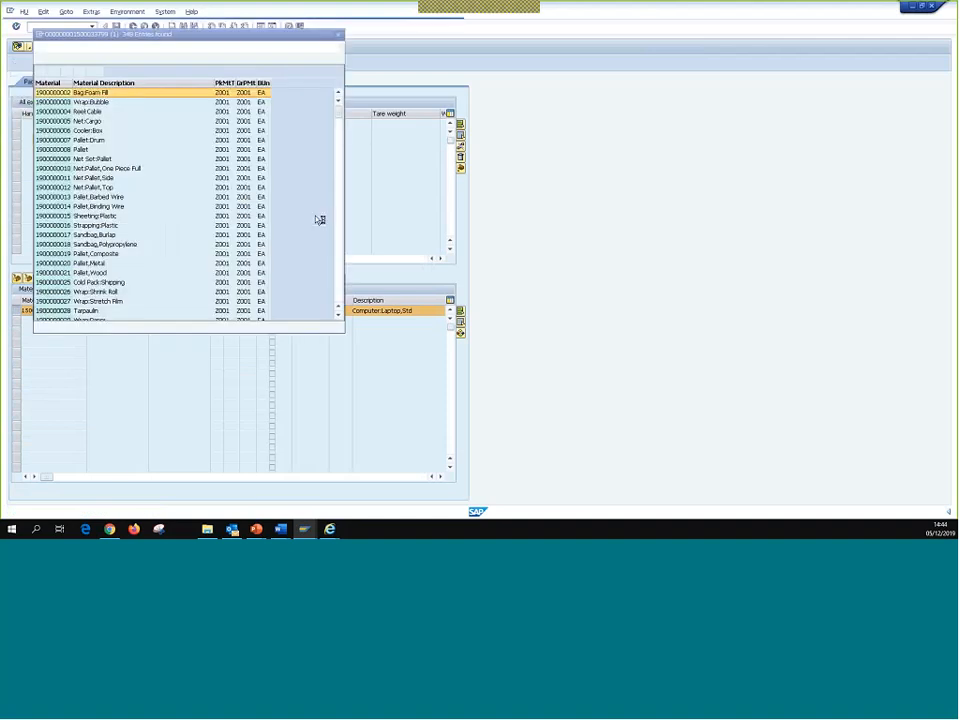
pyautogui.moveTo(252, 38); pyautogui.dragTo(520, 80)
pyautogui.moveTo(625, 392); pyautogui.dragTo(721, 423)
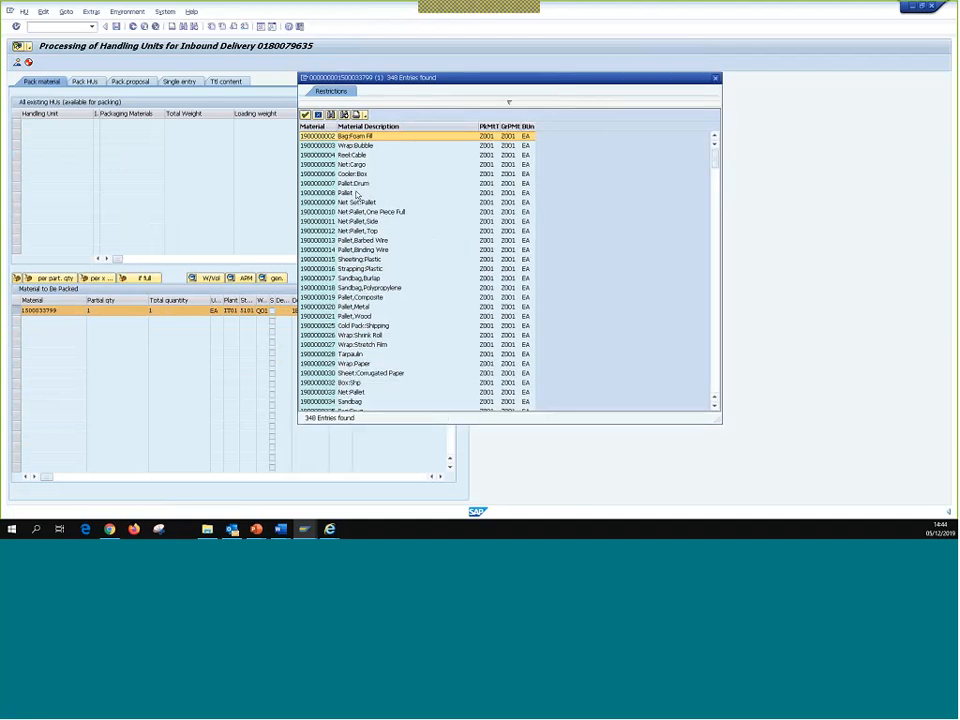
pyautogui.click(357, 146)
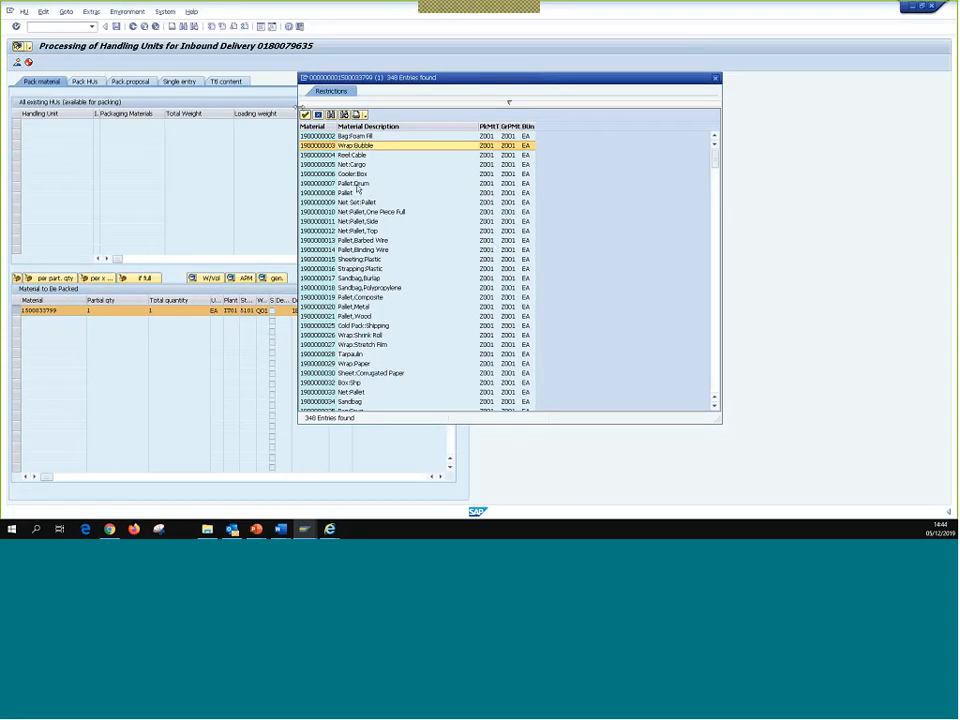
pyautogui.press('Return')
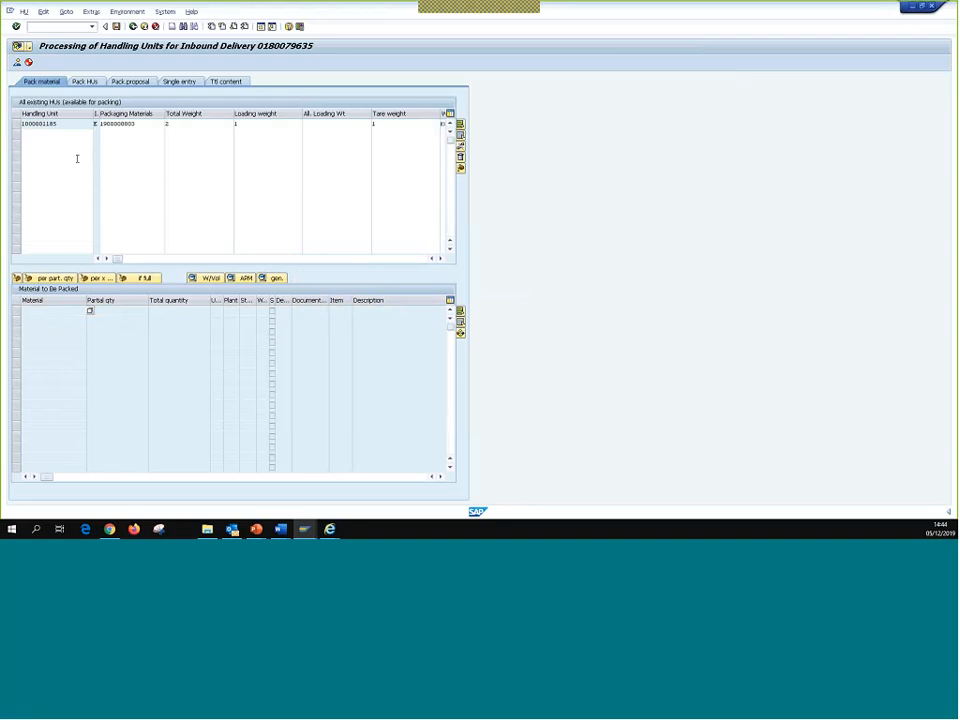
# - Open the new handling unit's weight, volume and dimension details and set the tare volume to 200 M3 and allowed volume unit to M3
pyautogui.doubleClick(55, 124)
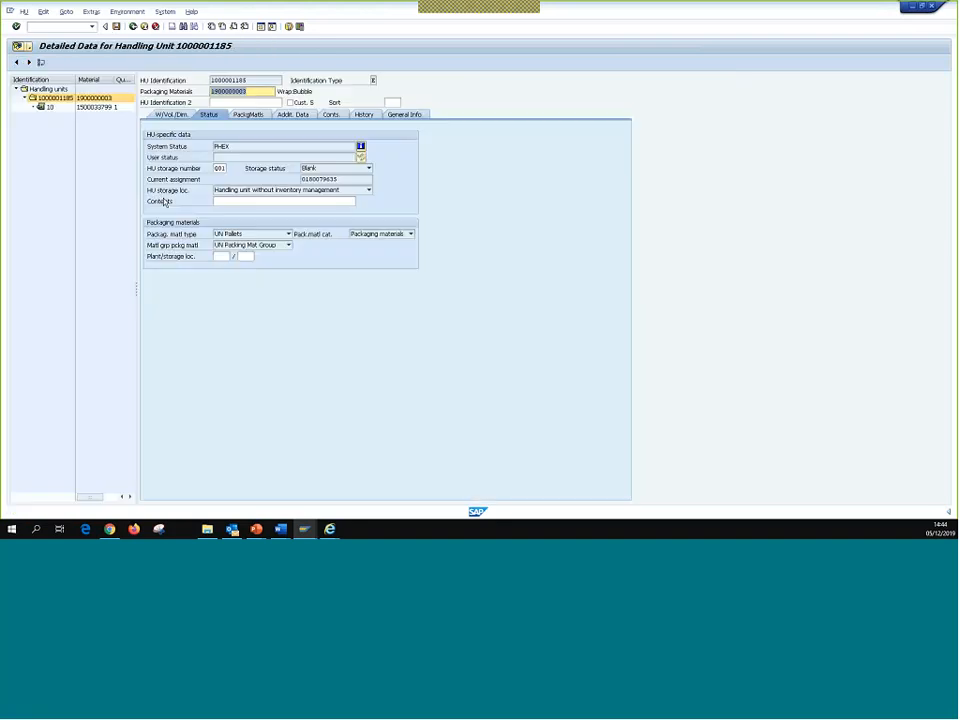
pyautogui.click(171, 115)
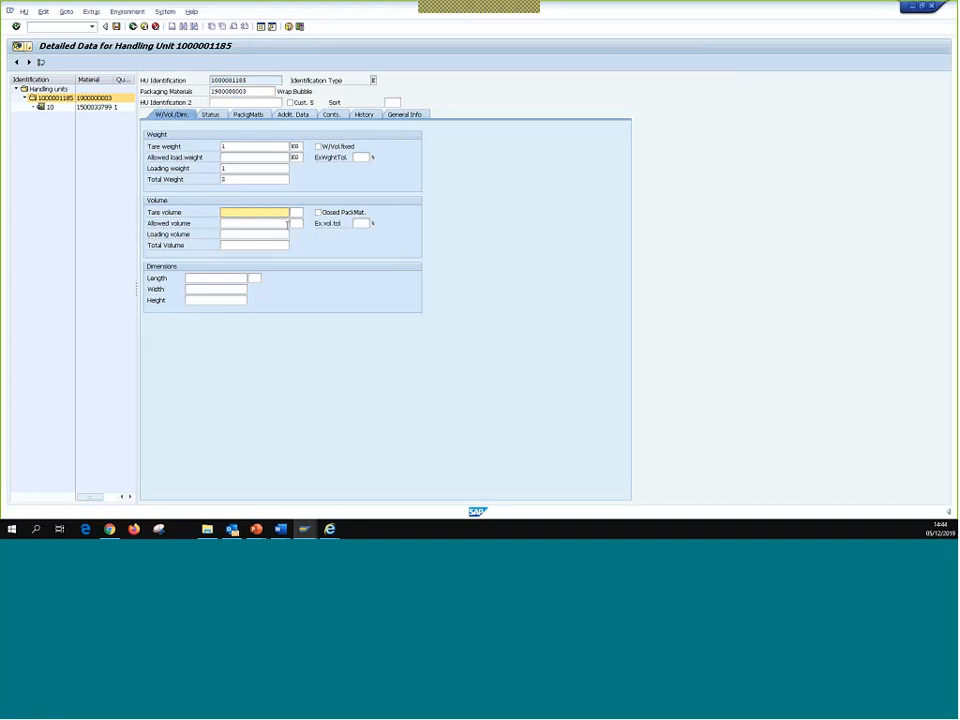
pyautogui.click(252, 213)
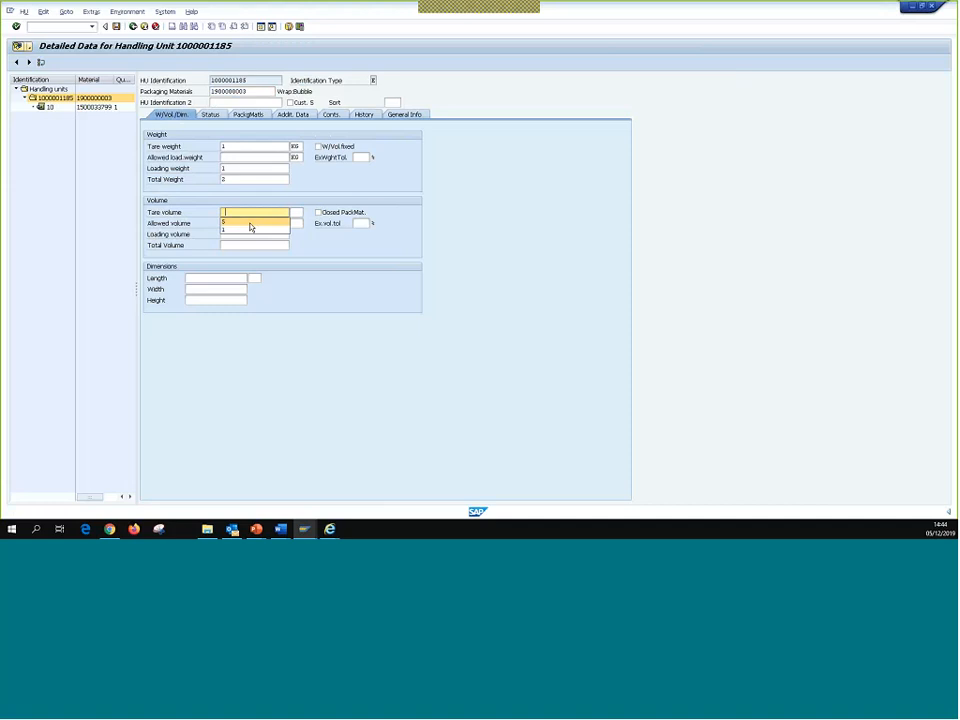
pyautogui.click(247, 214)
pyautogui.click(298, 213)
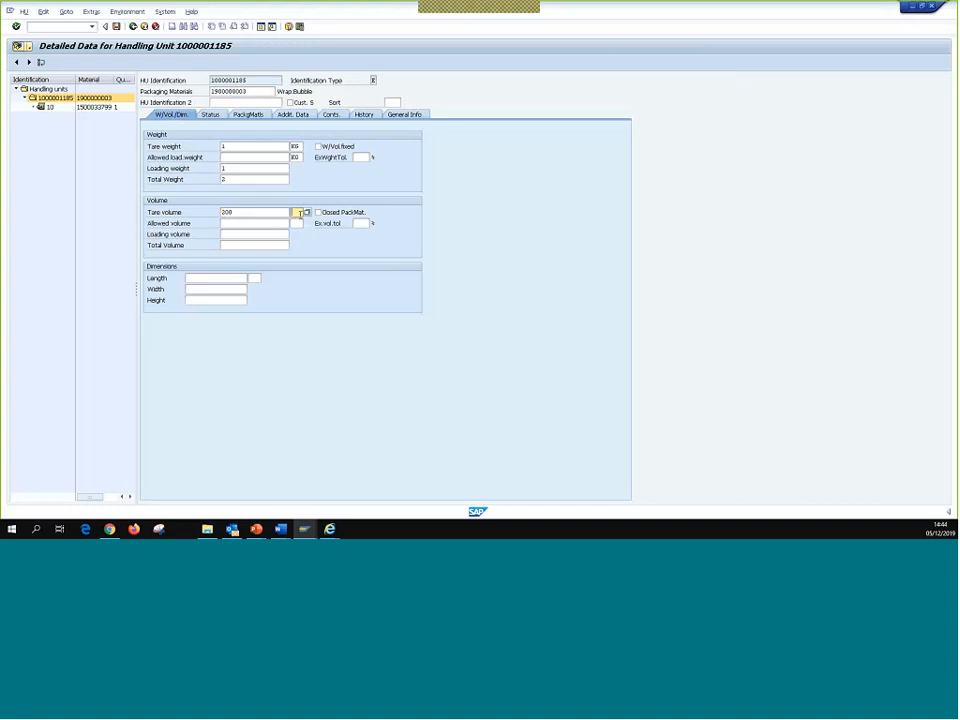
pyautogui.click(298, 213)
pyautogui.click(299, 224)
pyautogui.write('M3')
# - Set the handling unit's loading volume to 29.800 and its total volume to 500
pyautogui.click(257, 223)
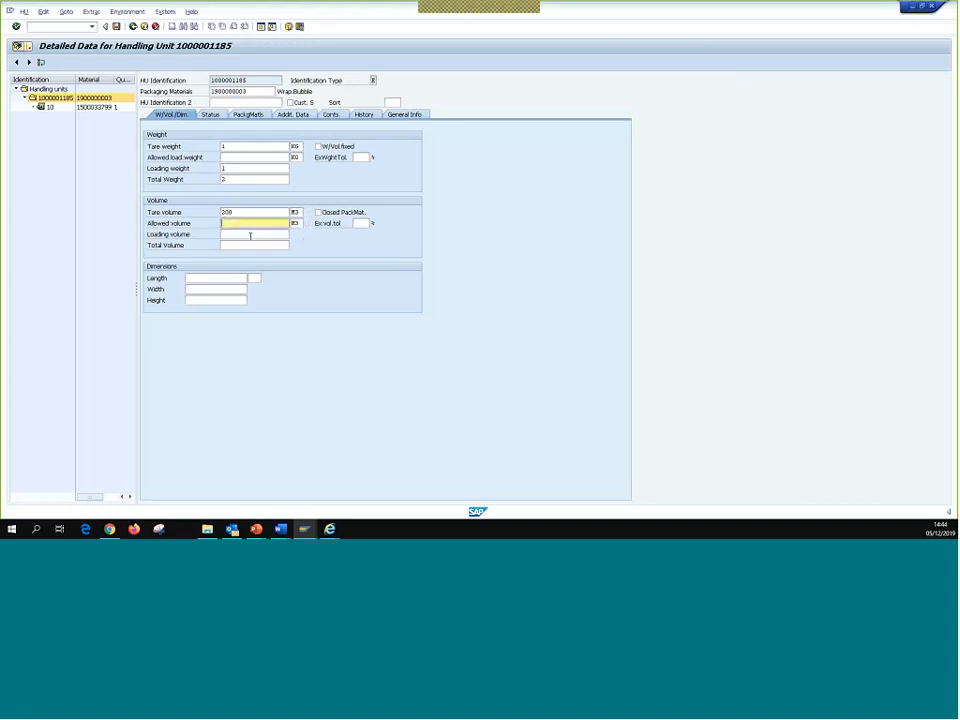
pyautogui.click(252, 234)
pyautogui.click(246, 244)
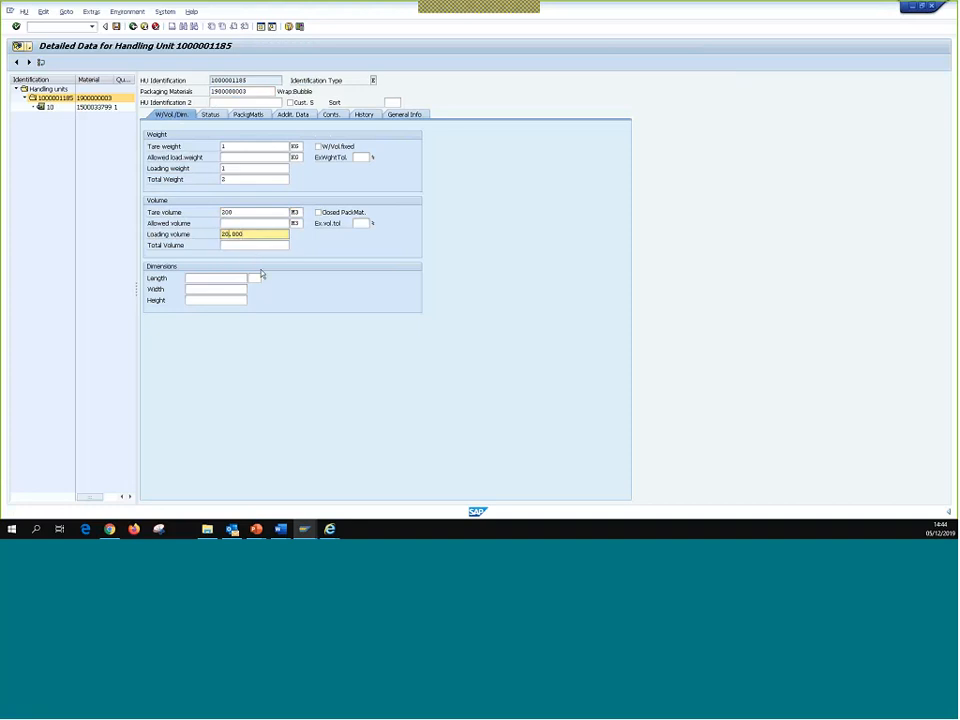
pyautogui.click(262, 245)
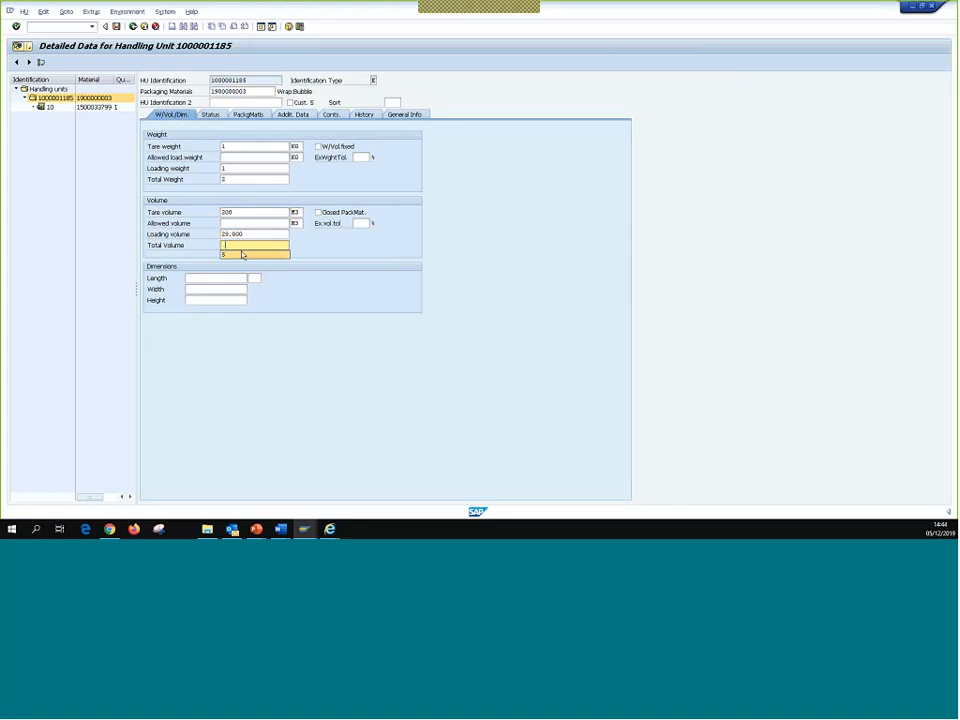
pyautogui.write('500')
# - Set the handling unit's dimensions to length 1.700 M, width 1.220 and height 1.000
pyautogui.click(214, 279)
pyautogui.click(213, 290)
pyautogui.click(260, 279)
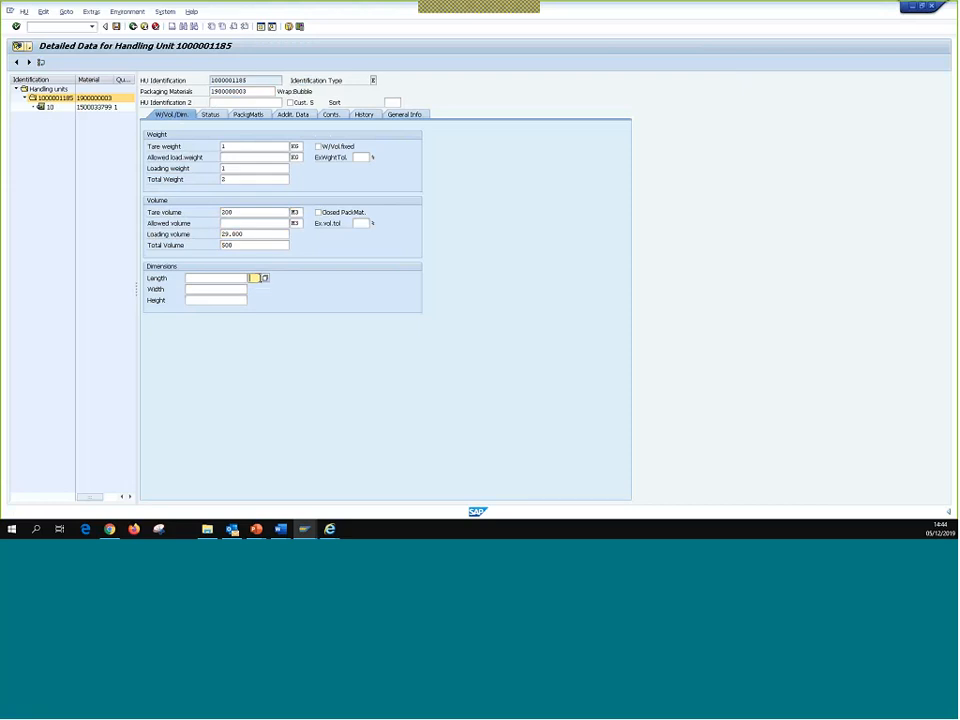
pyautogui.click(214, 278)
pyautogui.click(212, 289)
pyautogui.click(214, 290)
pyautogui.click(214, 298)
pyautogui.click(213, 300)
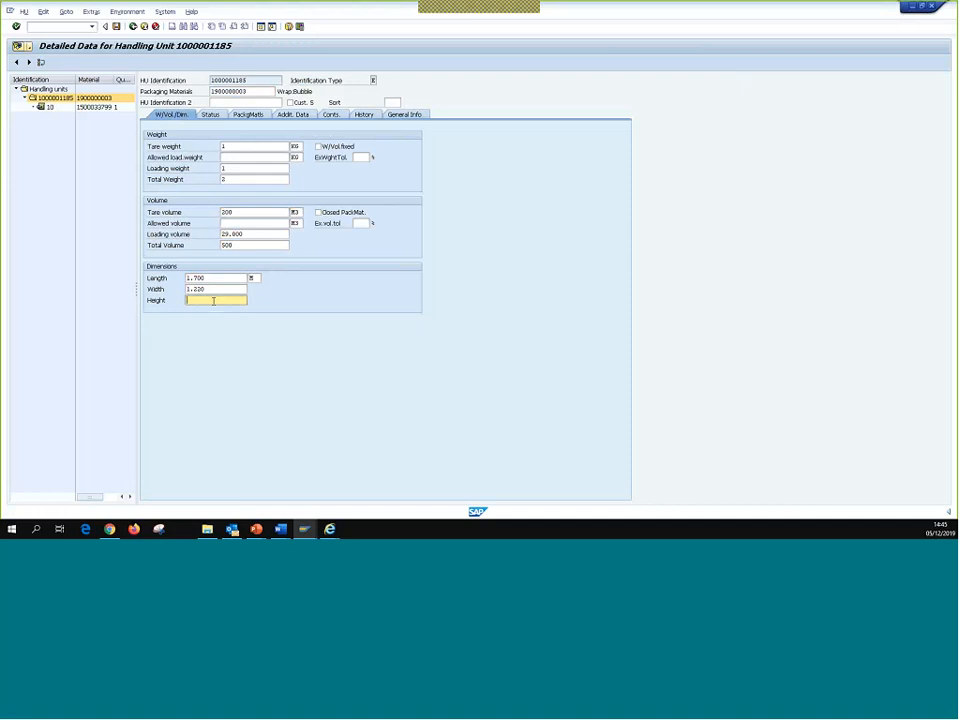
pyautogui.write('1.000')
pyautogui.press('Return')
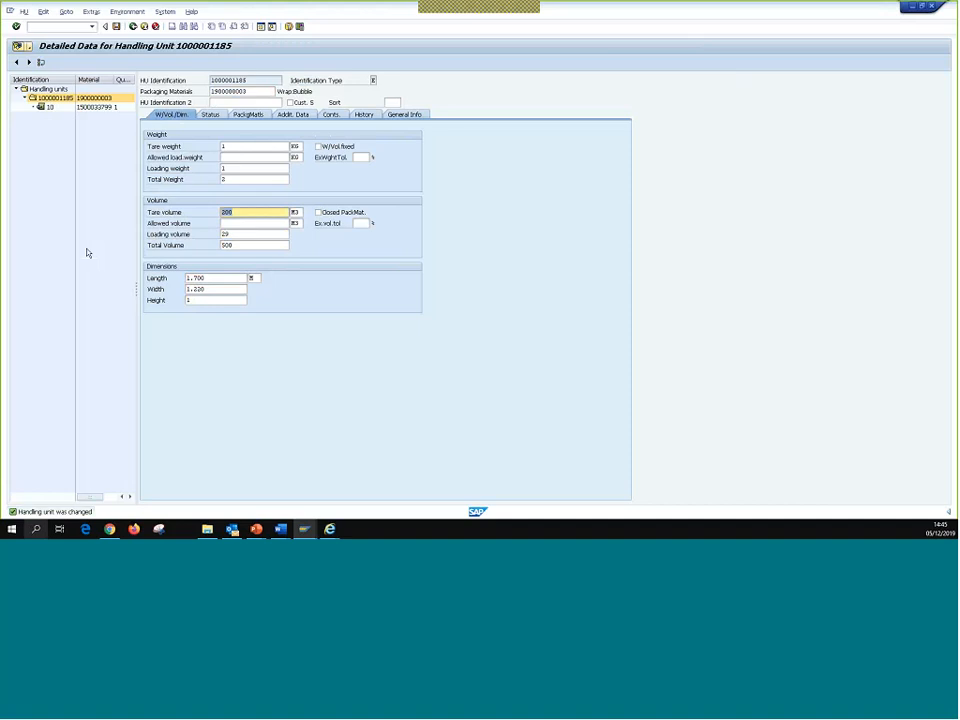
# - Return from the handling unit details, save the inbound delivery and reopen it from the list of inbound deliveries
pyautogui.click(133, 27)
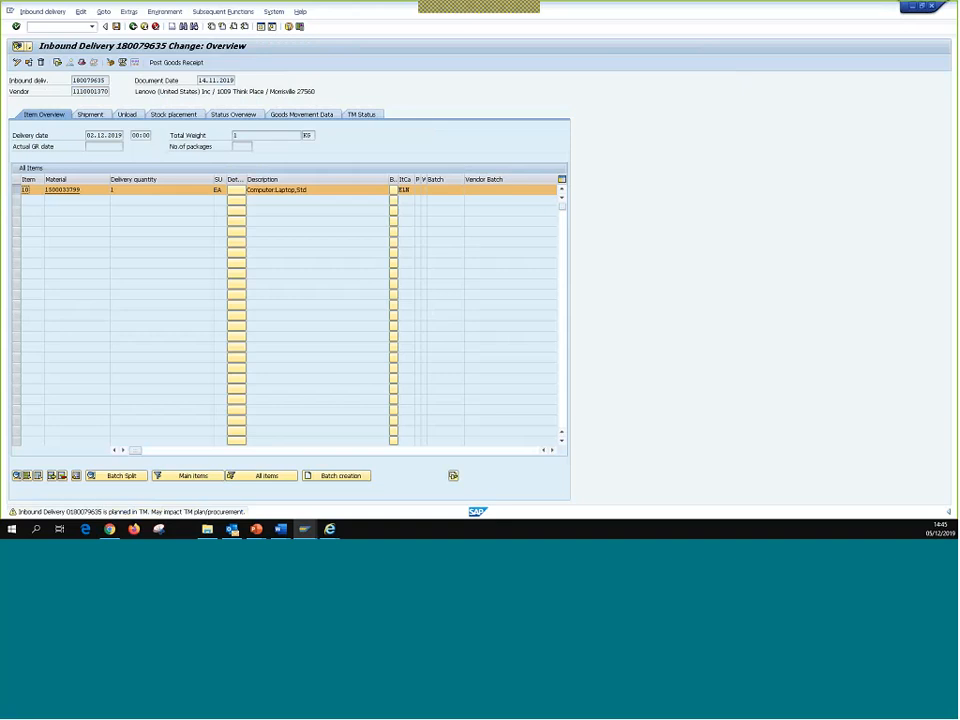
pyautogui.hotkey('ctrl', 's')
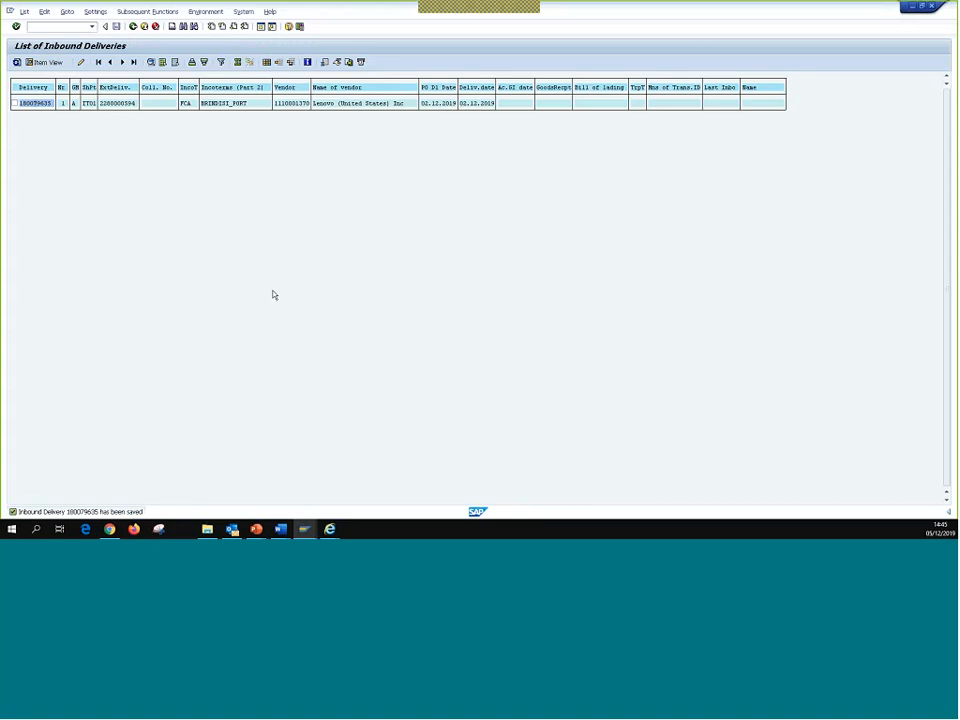
pyautogui.doubleClick(36, 104)
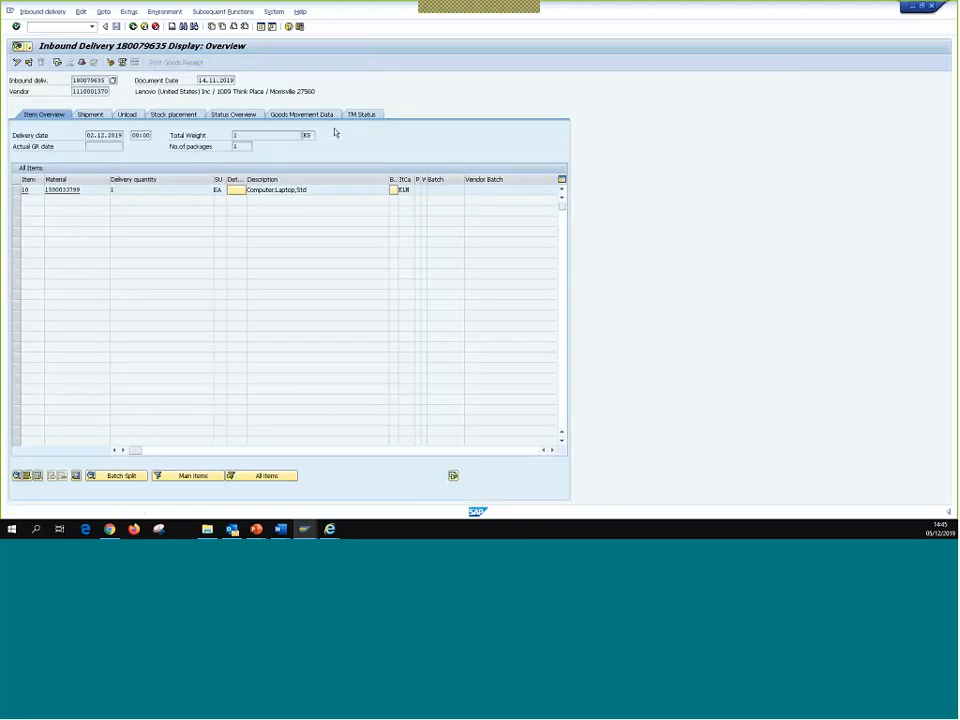
# - Open the delivery's TM document flow and examine its transportation columns, including timestamps, product, material and quantity
pyautogui.click(360, 114)
pyautogui.click(17, 168)
pyautogui.click(156, 137)
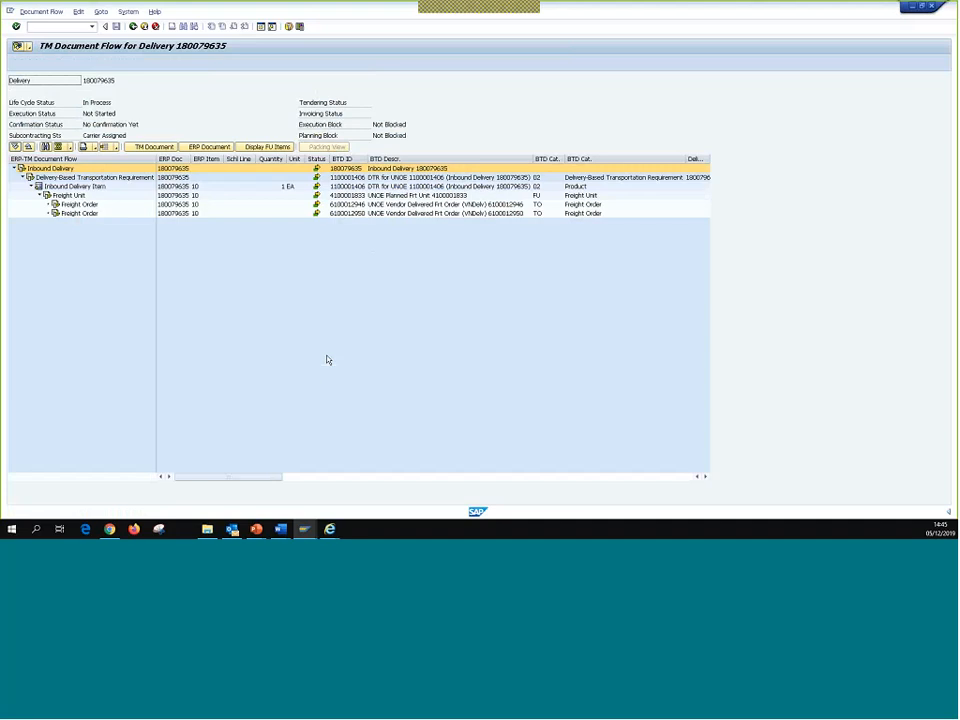
pyautogui.moveTo(265, 478); pyautogui.dragTo(524, 493)
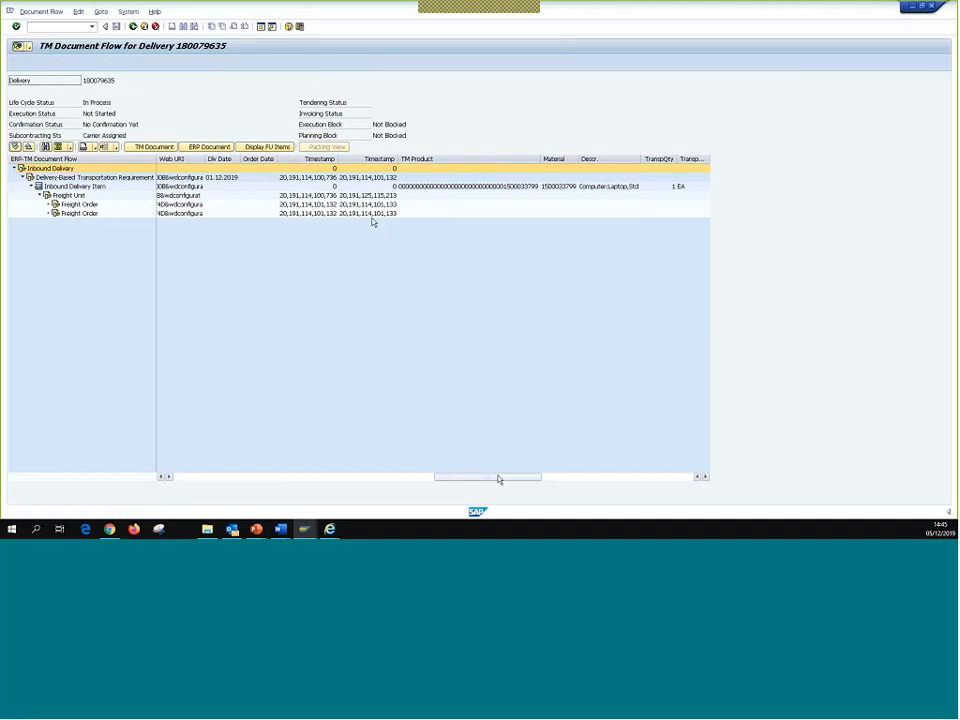
pyautogui.moveTo(497, 477)
pyautogui.mouseDown()
pyautogui.moveTo(649, 476)
pyautogui.moveTo(510, 476)
pyautogui.mouseUp()
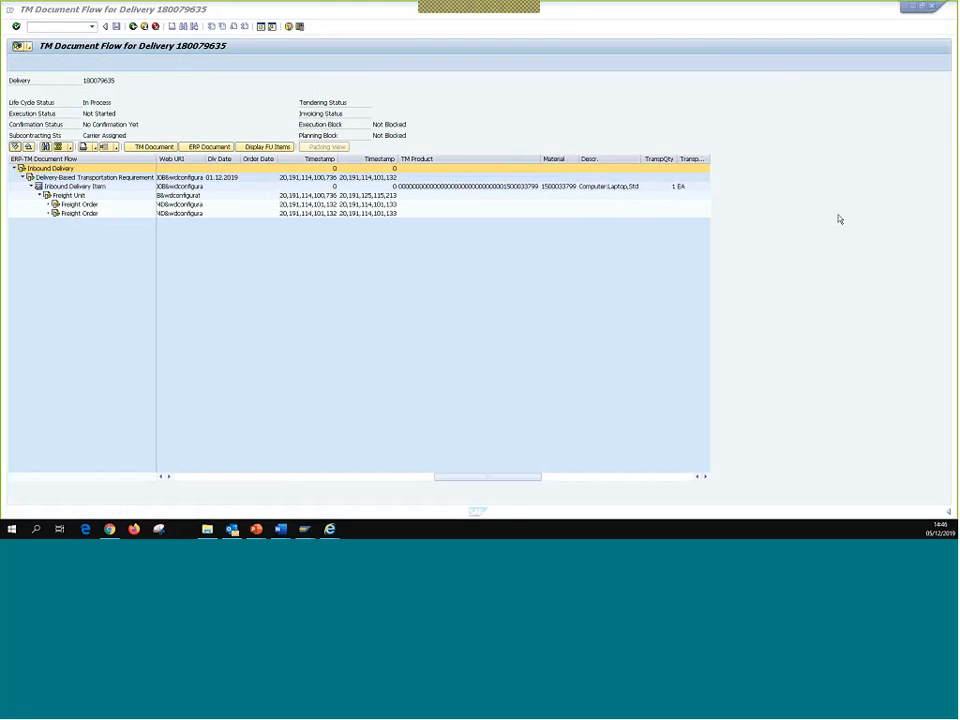
# - Switch to the Transportation Cockpit in Internet Explorer, review the freight unit stages' loading and unloading locations, and return to SAP GUI
pyautogui.hotkey('alt', 'Tab')
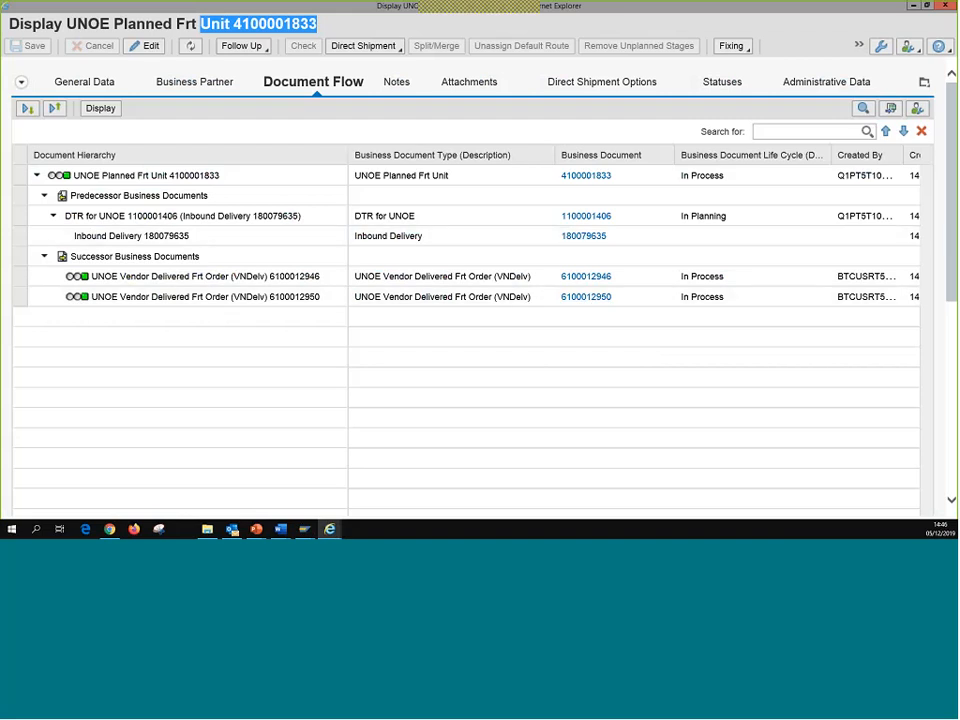
pyautogui.hotkey('alt', 'Tab')
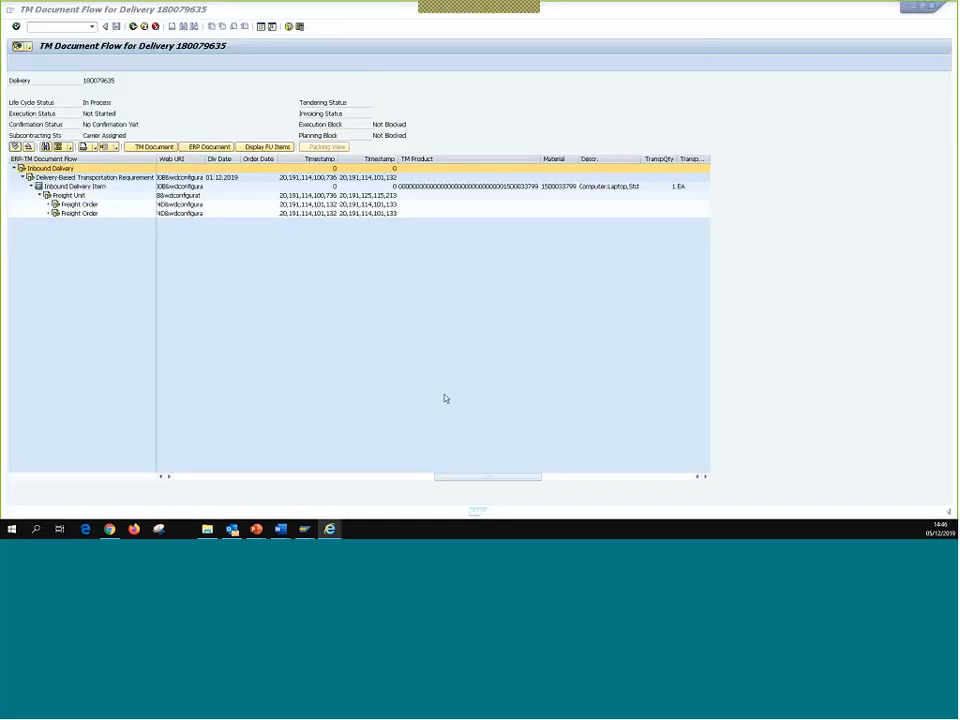
pyautogui.hotkey('alt', 'Tab')
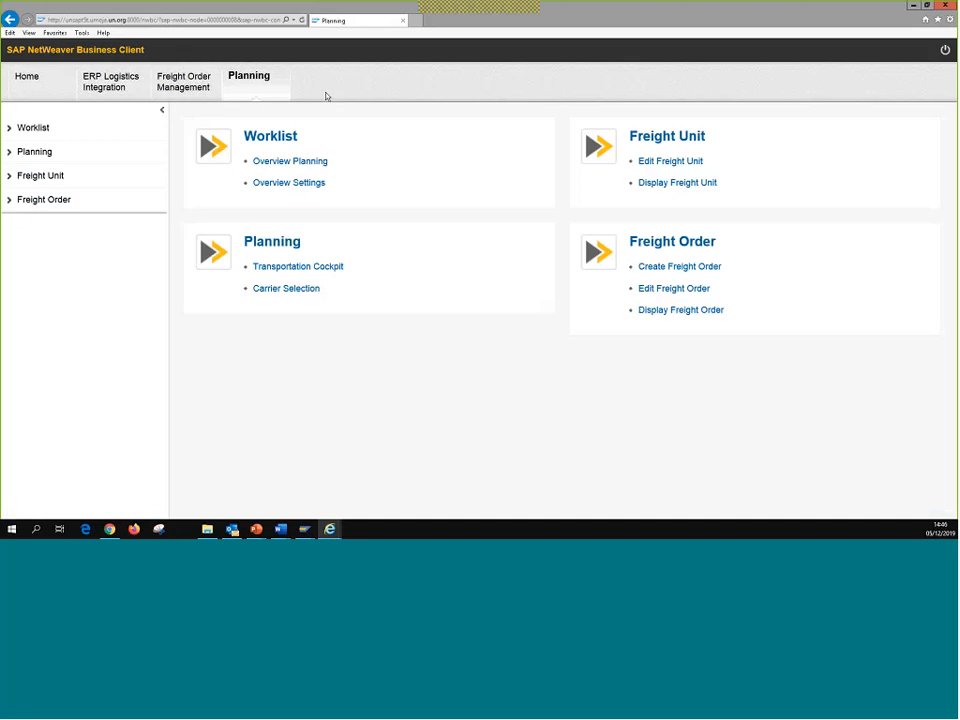
pyautogui.hotkey('alt', 'Tab')
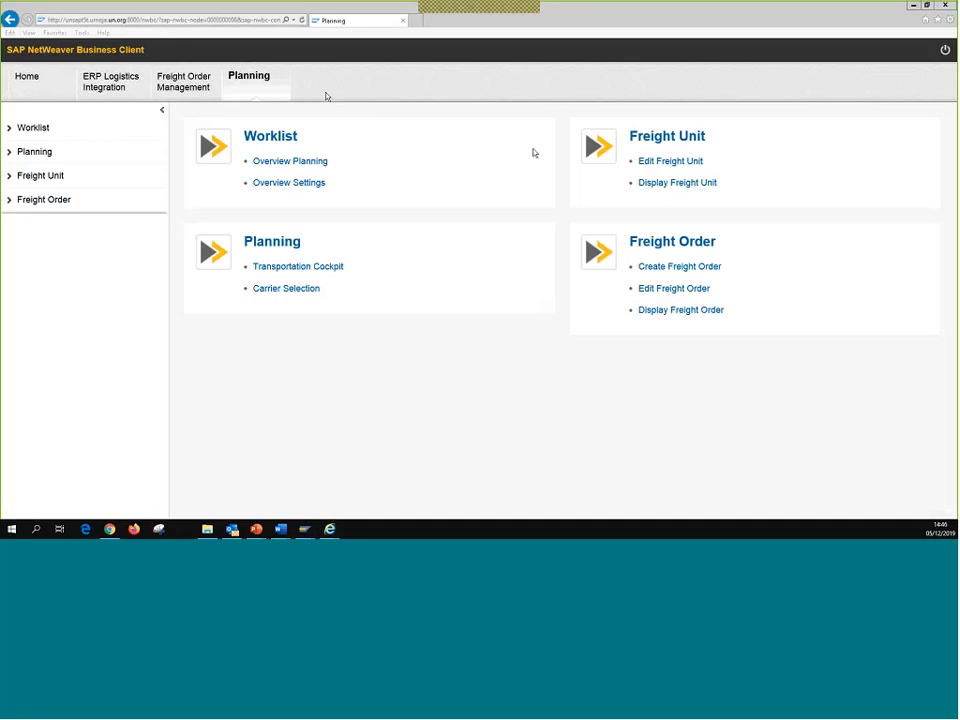
pyautogui.hotkey('alt', 'Tab')
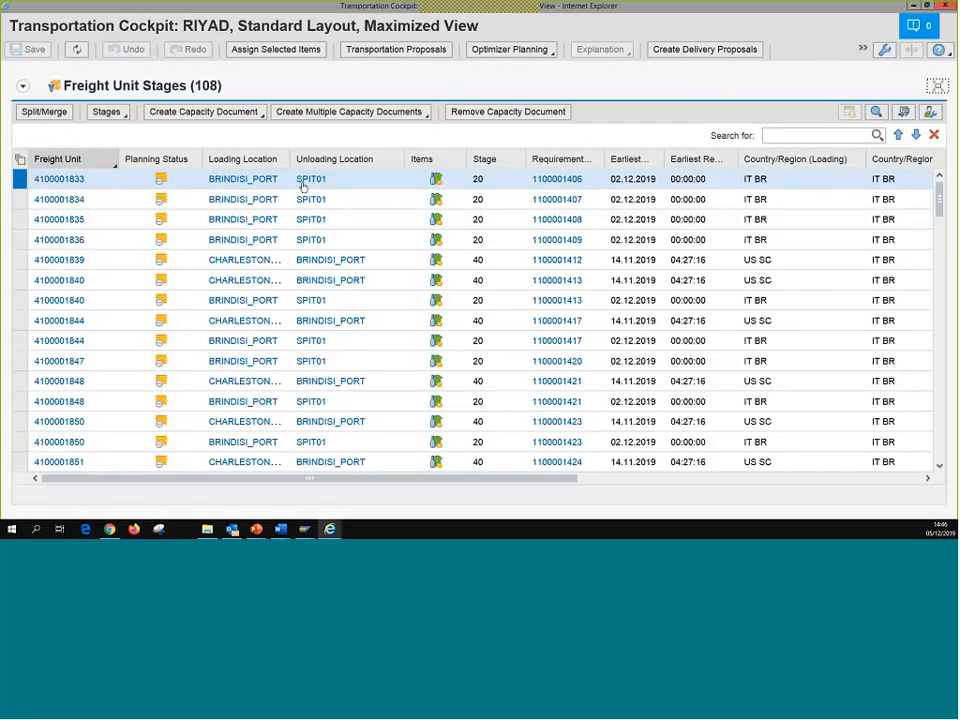
pyautogui.moveTo(303, 184)
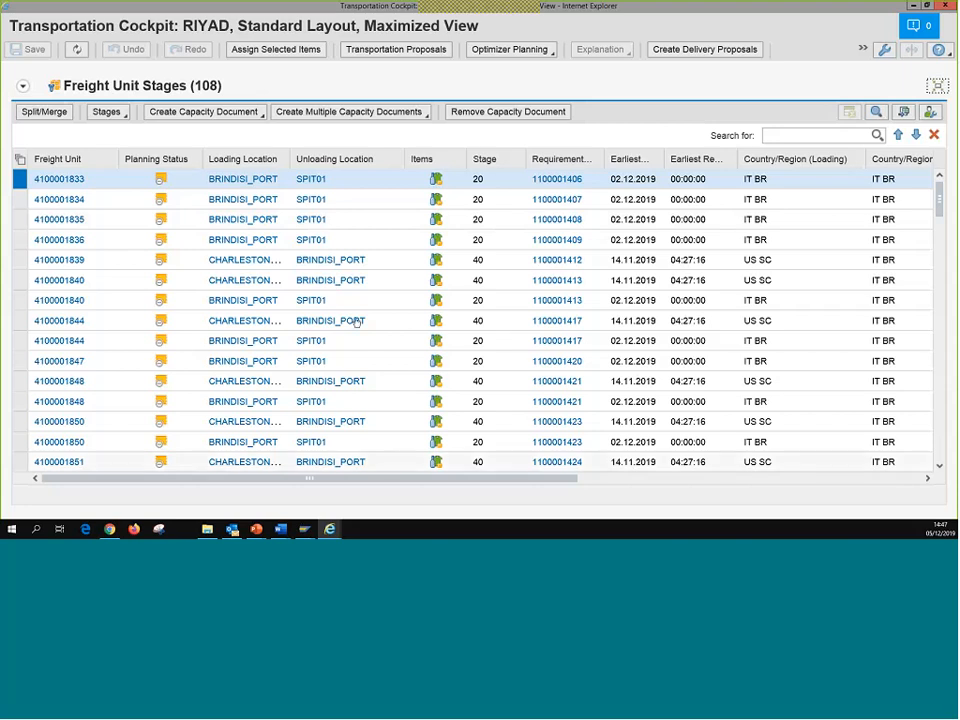
pyautogui.click(913, 6)
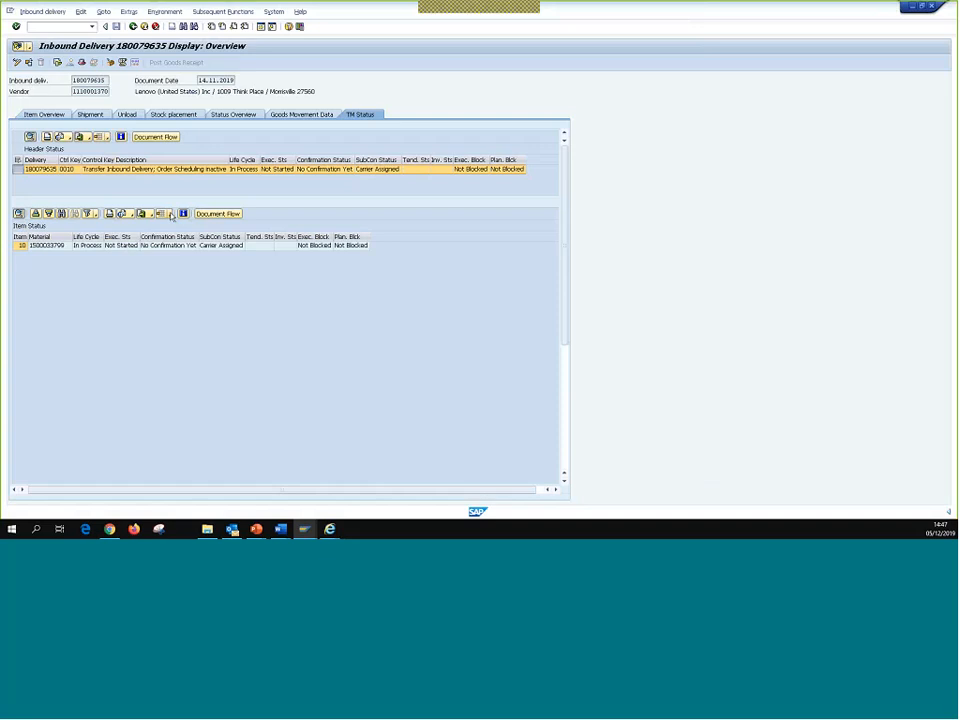
# - Display the inbound delivery's handling units and view the status details of the Wrap:Bubble handling unit
pyautogui.click(44, 115)
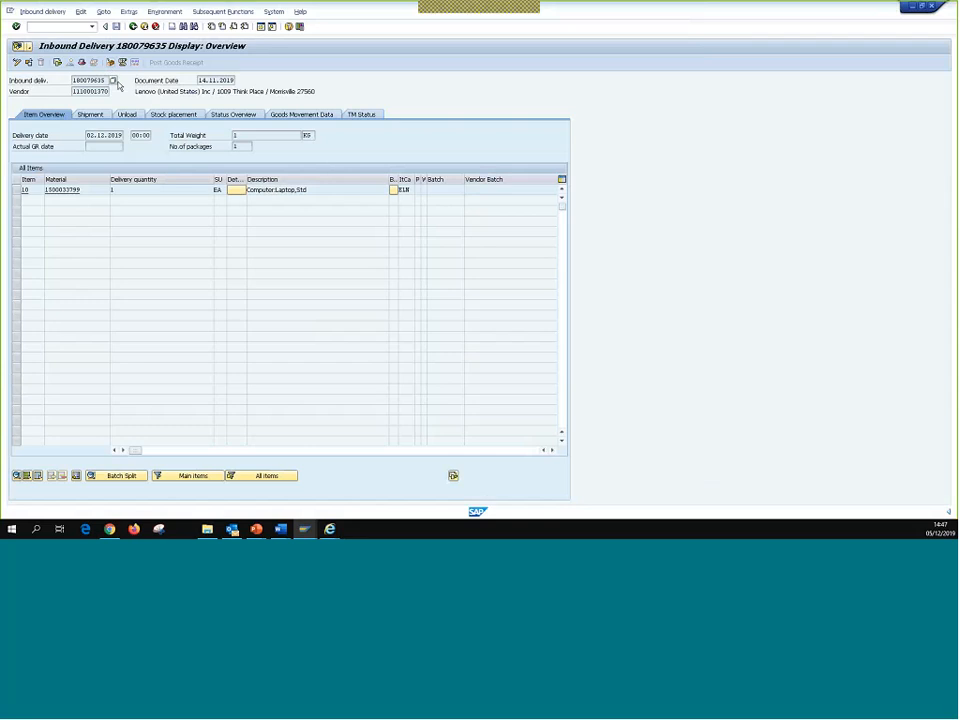
pyautogui.click(114, 81)
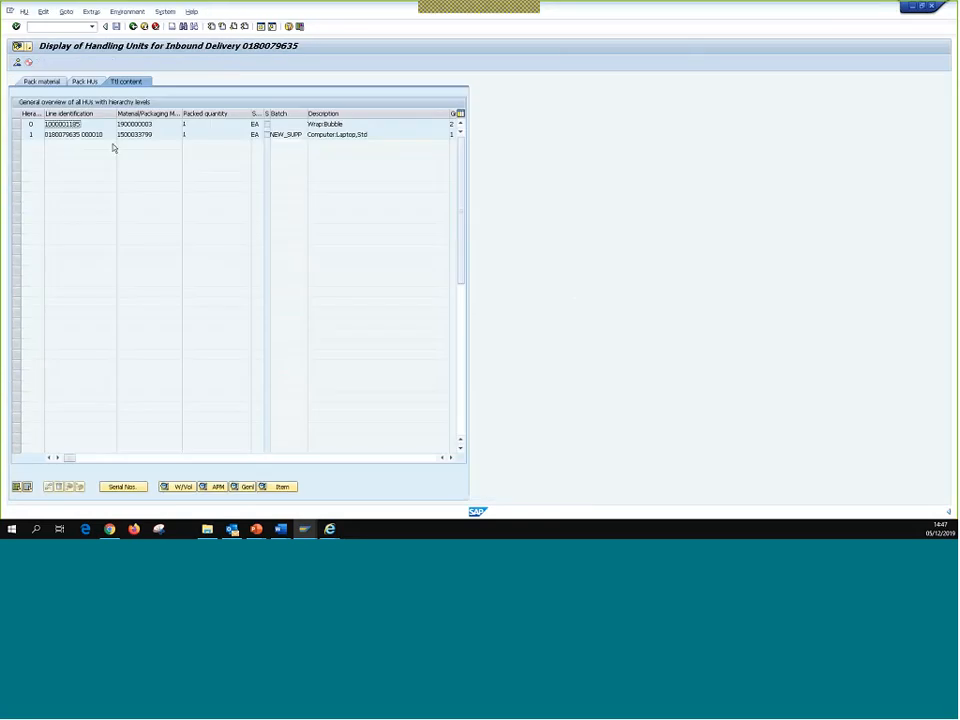
pyautogui.click(135, 124)
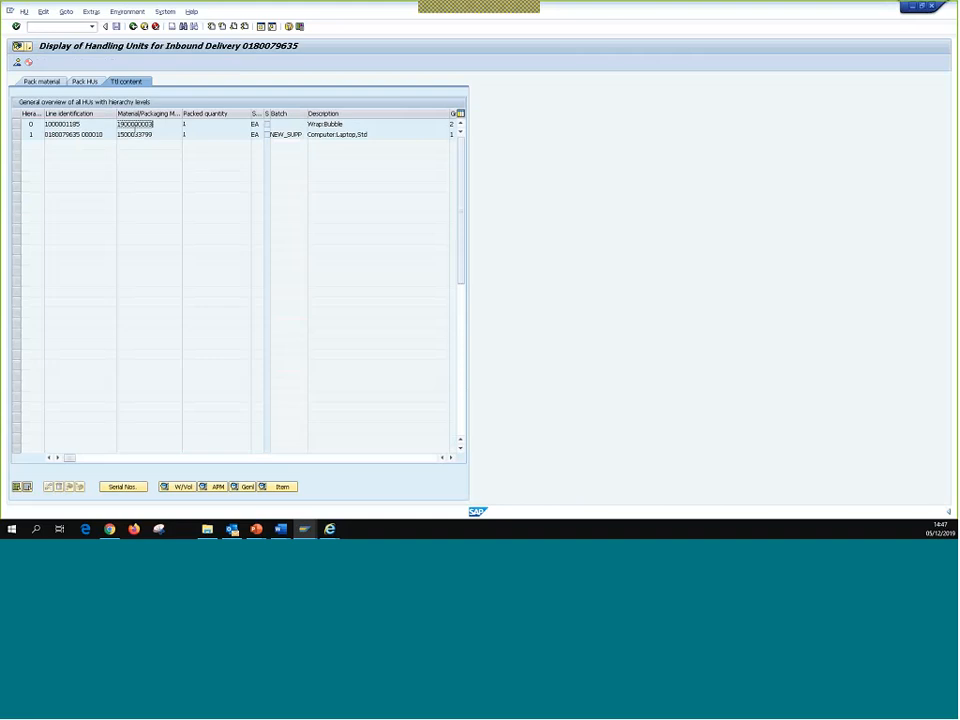
pyautogui.doubleClick(138, 124)
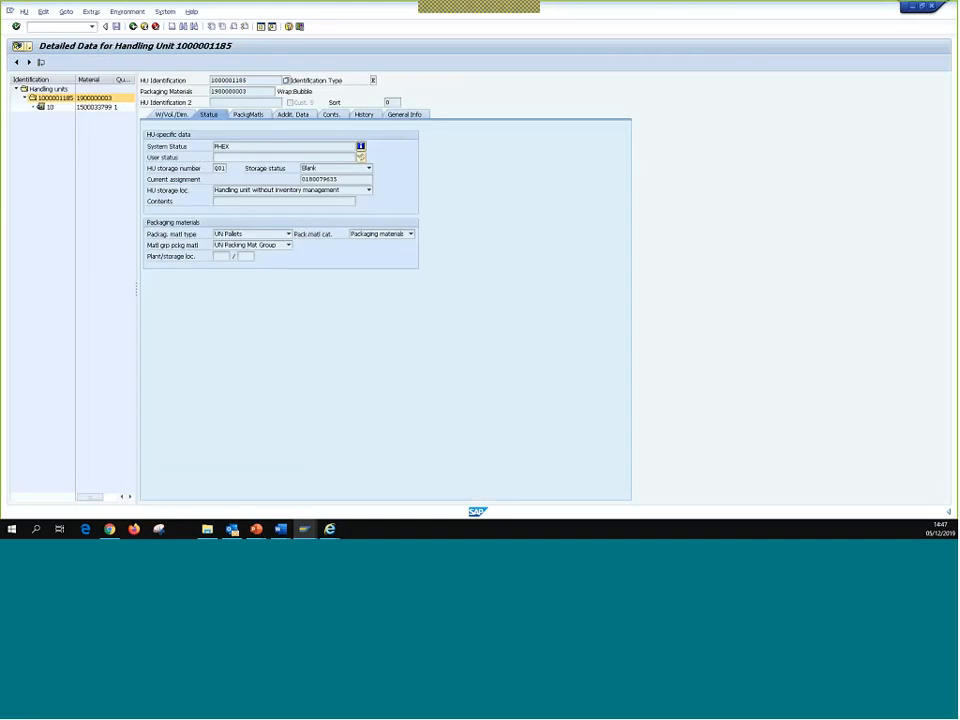
pyautogui.click(133, 27)
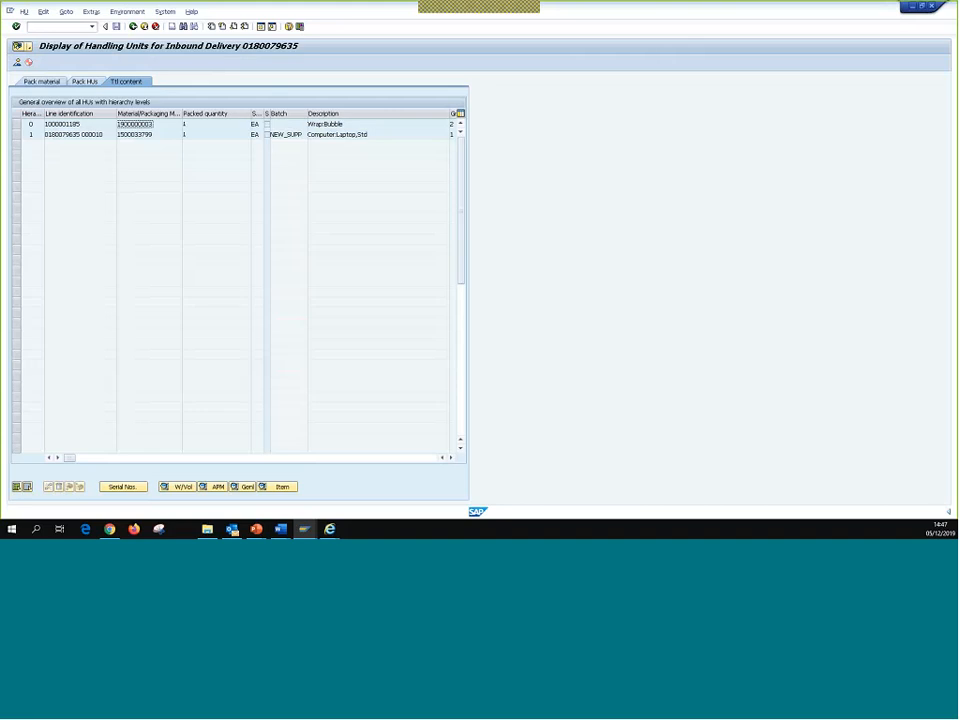
# - Open the search help for the handling unit's packaging material and bring up an enlarged list of material types
pyautogui.click(42, 82)
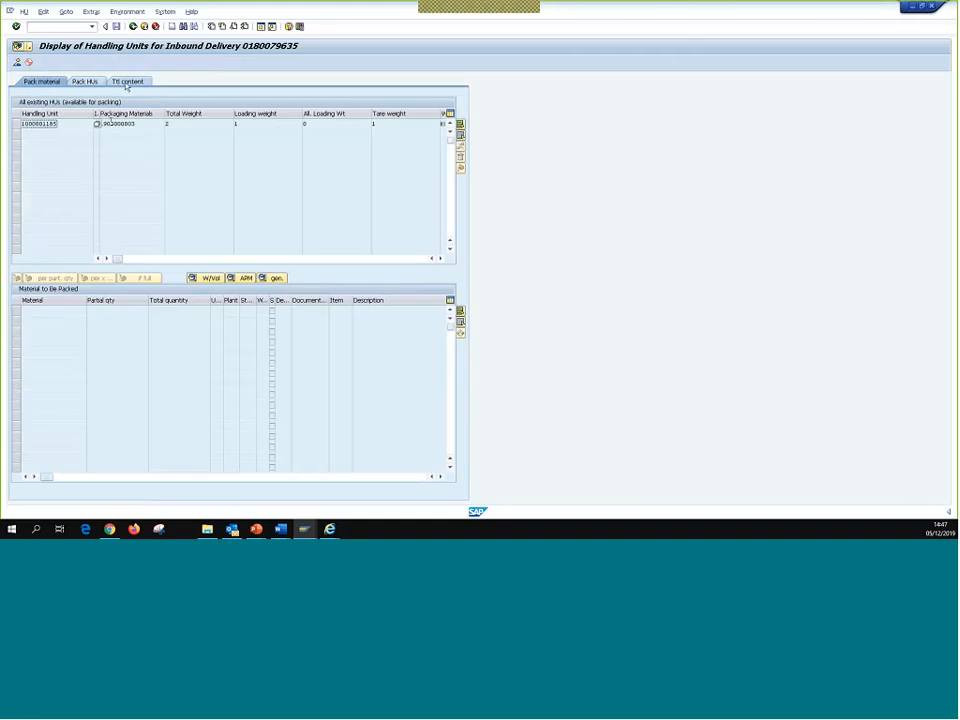
pyautogui.click(143, 123)
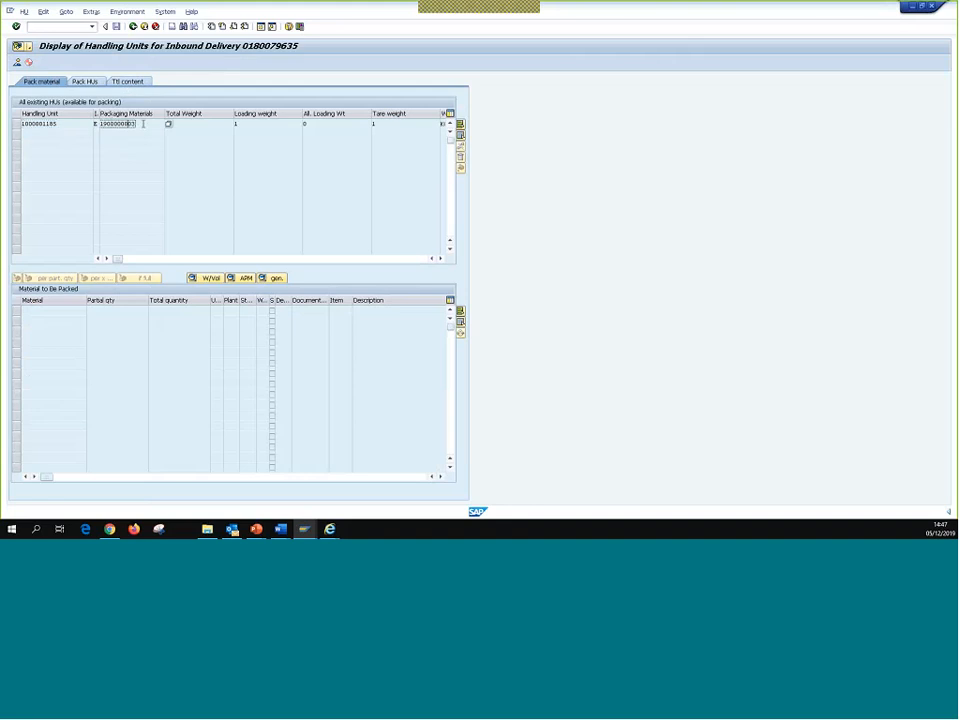
pyautogui.press('F4')
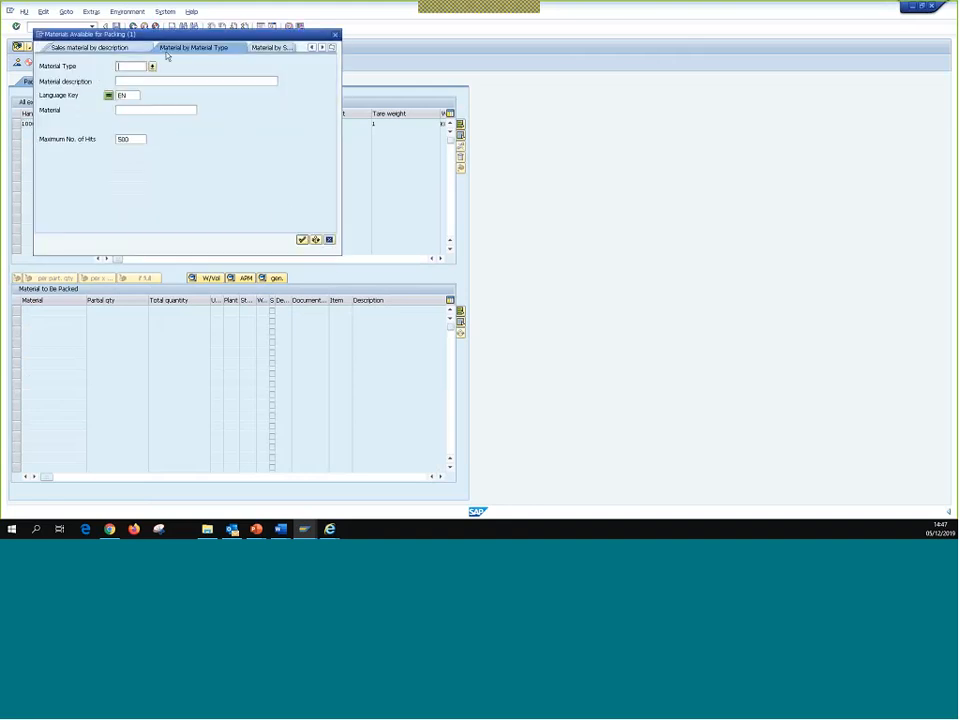
pyautogui.click(104, 48)
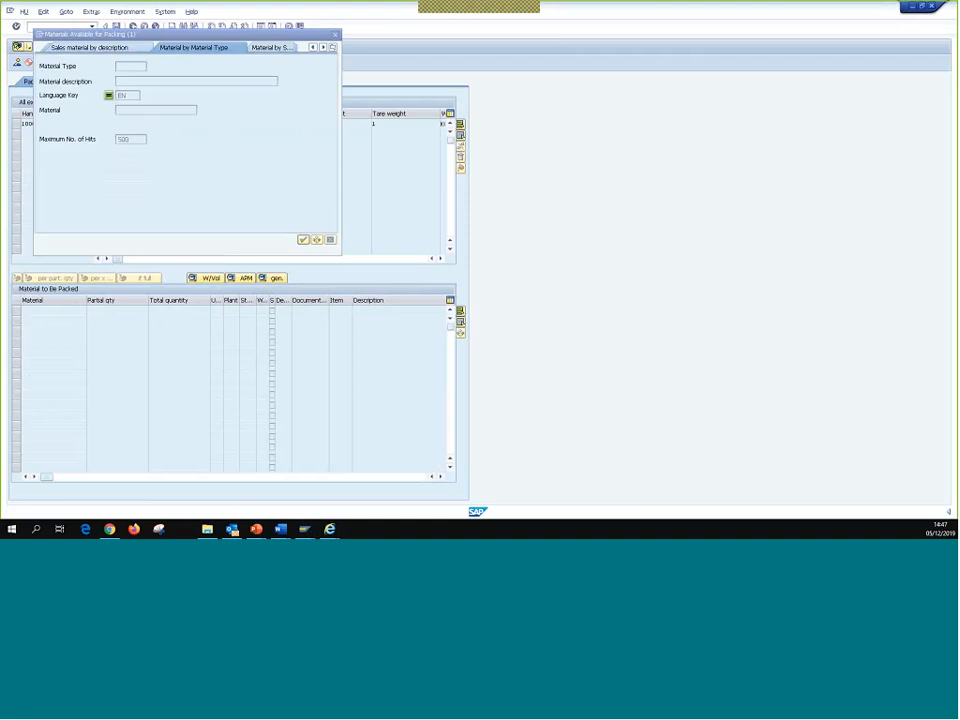
pyautogui.moveTo(958, 114); pyautogui.dragTo(585, 114)
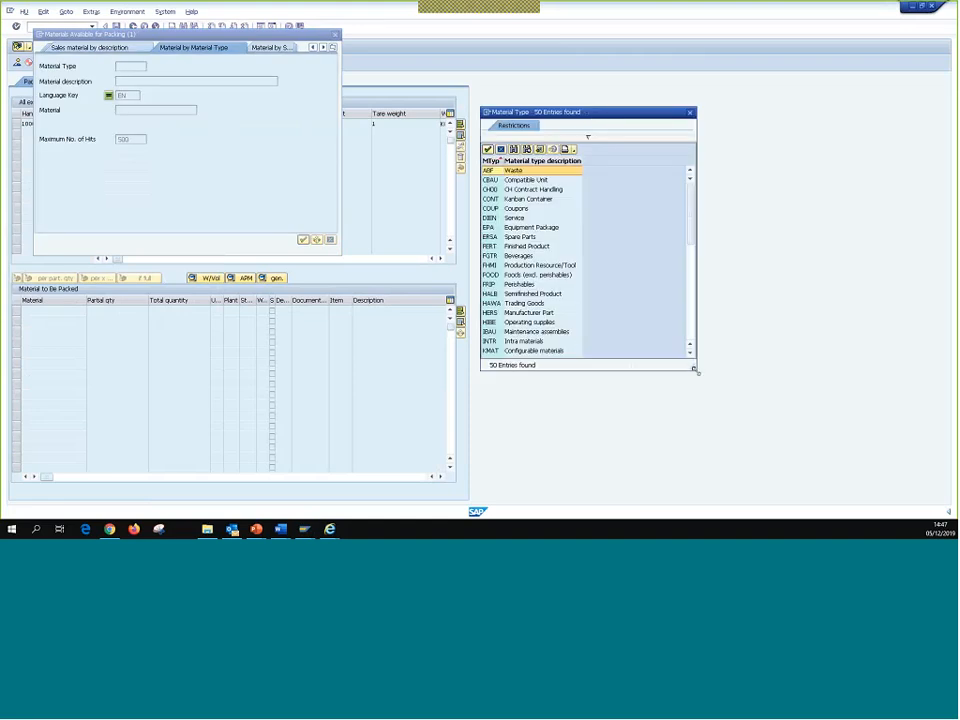
pyautogui.moveTo(717, 394); pyautogui.dragTo(840, 489)
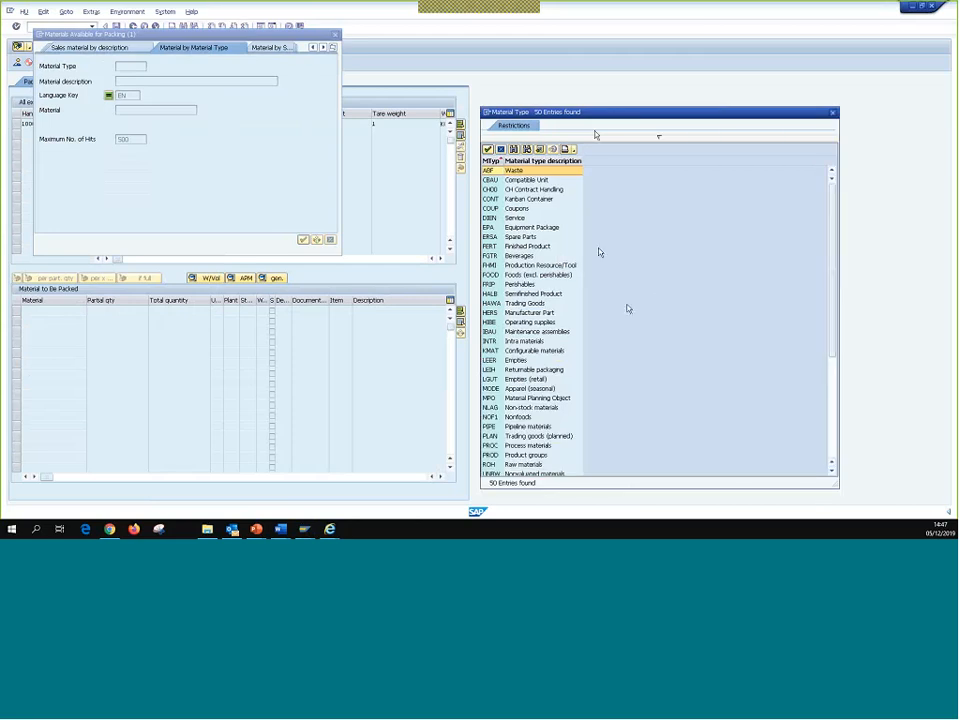
# - Choose material type ZPAM, Packaging materials, and list the materials available for packing
pyautogui.moveTo(558, 110); pyautogui.dragTo(506, 72)
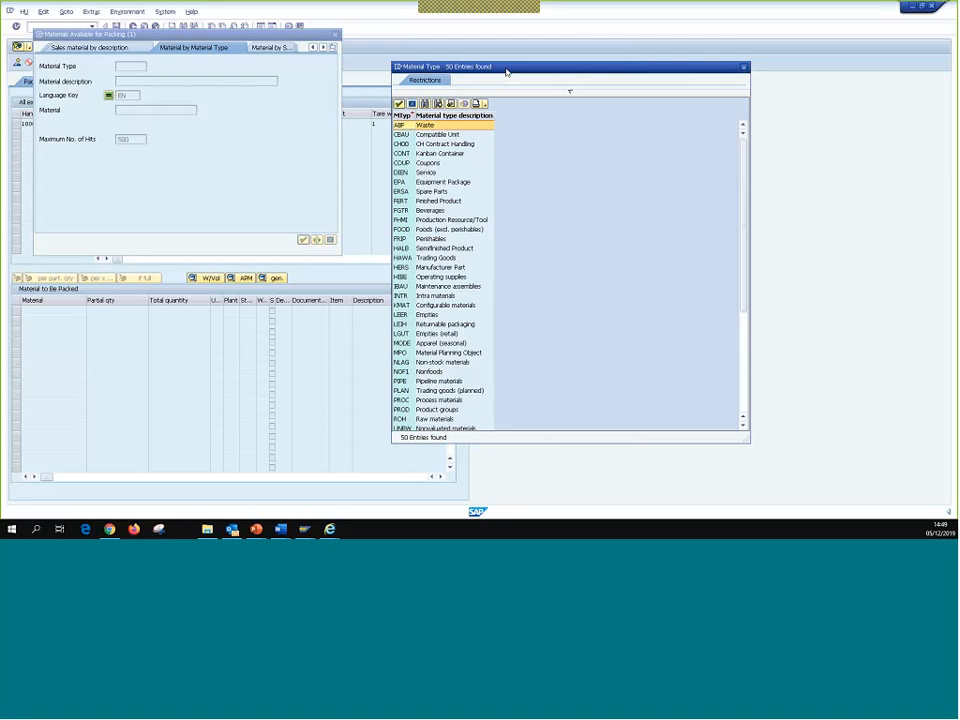
pyautogui.scroll(-2, 455, 286)
pyautogui.scroll(-4, 455, 286)
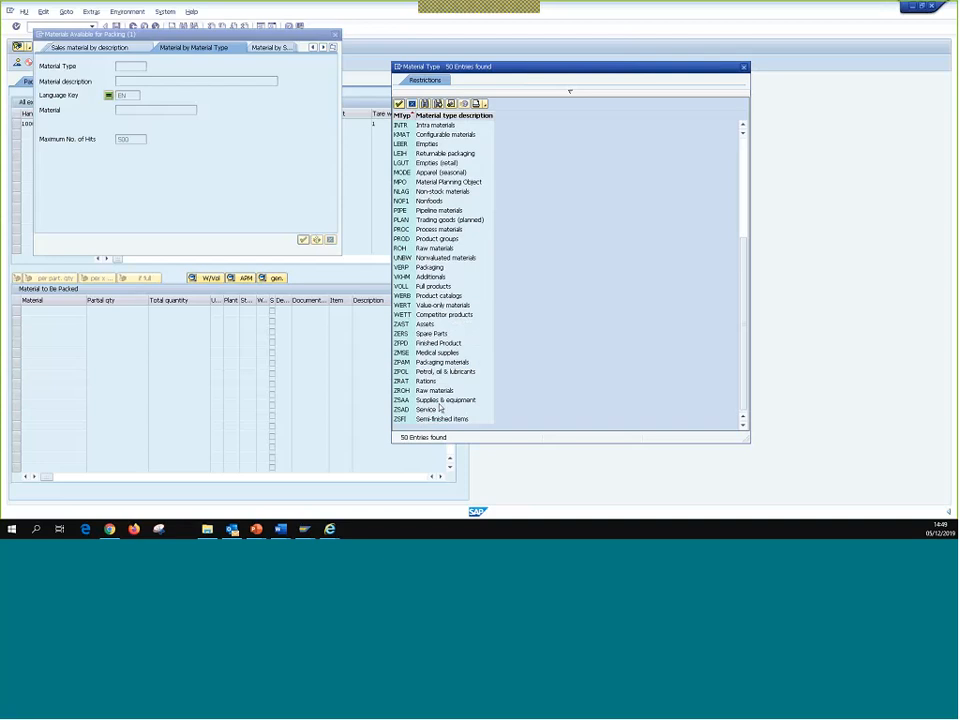
pyautogui.click(408, 366)
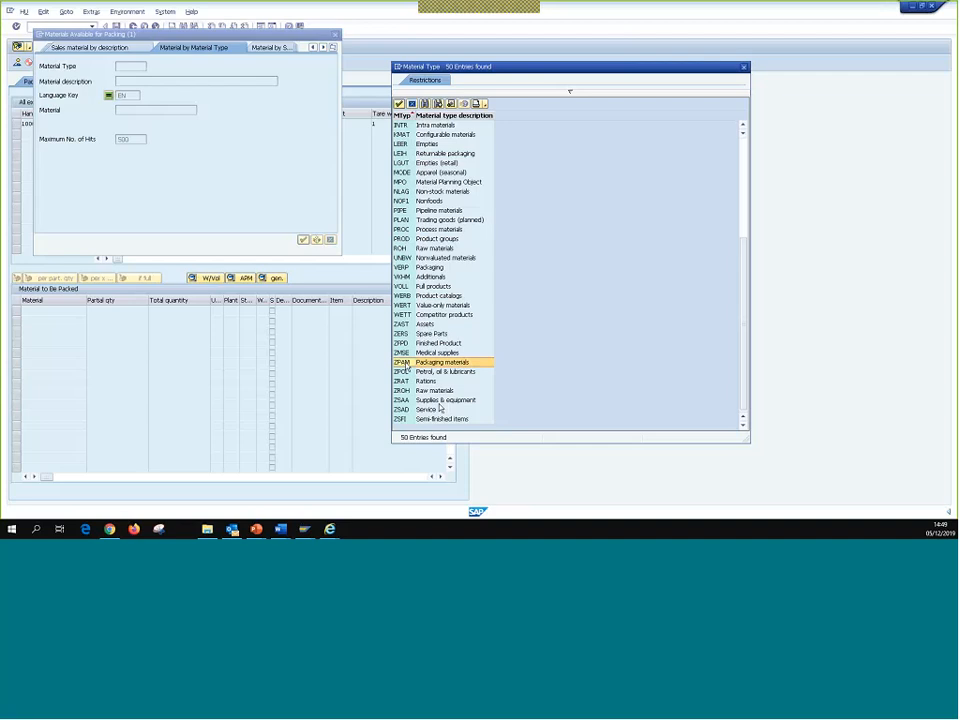
pyautogui.click(399, 104)
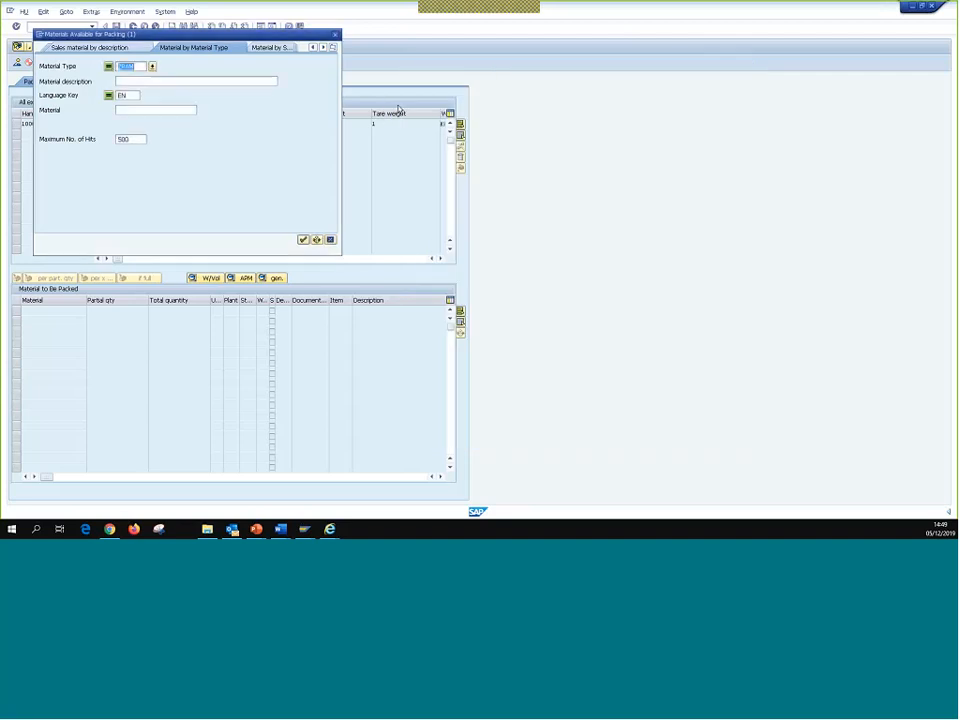
pyautogui.press('Return')
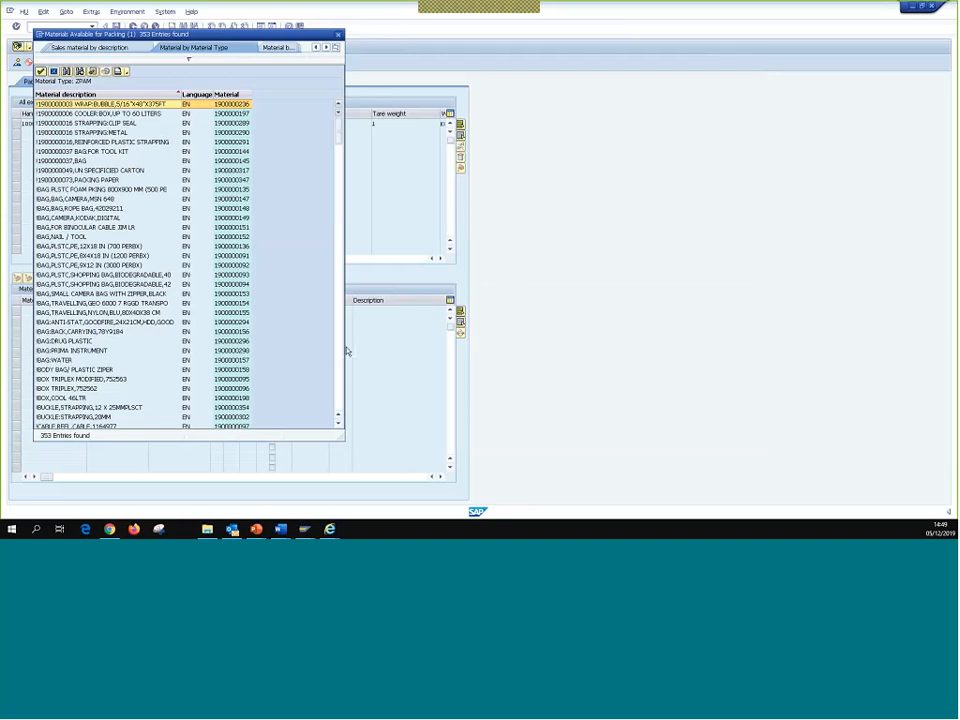
# - Widen the packaging material results and search them for "Vendor"
pyautogui.moveTo(346, 349); pyautogui.dragTo(660, 340)
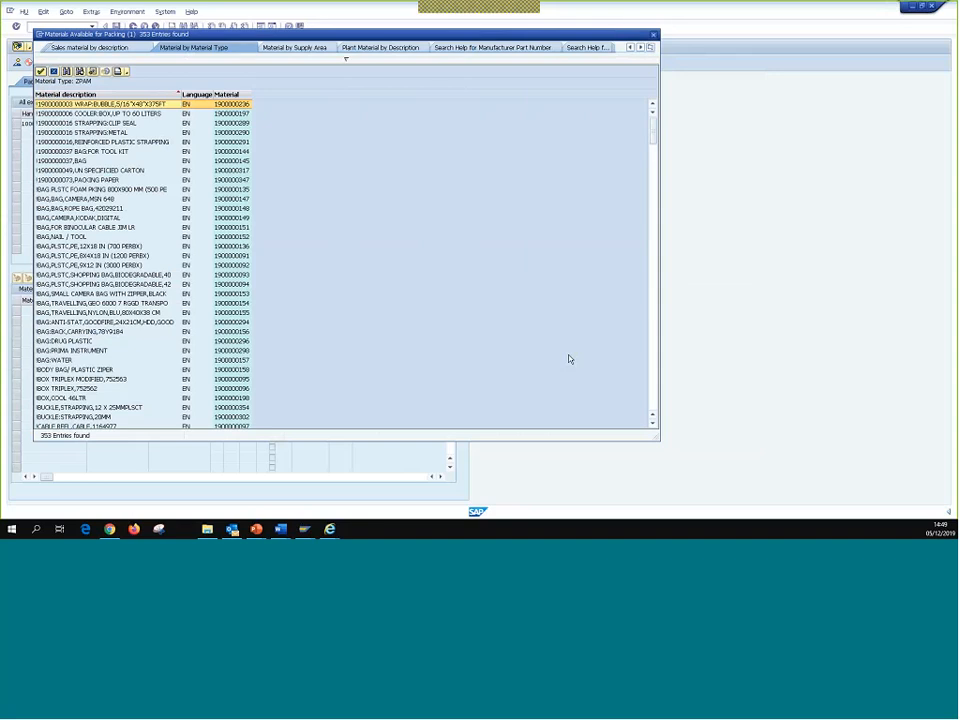
pyautogui.hotkey('ctrl', 'f')
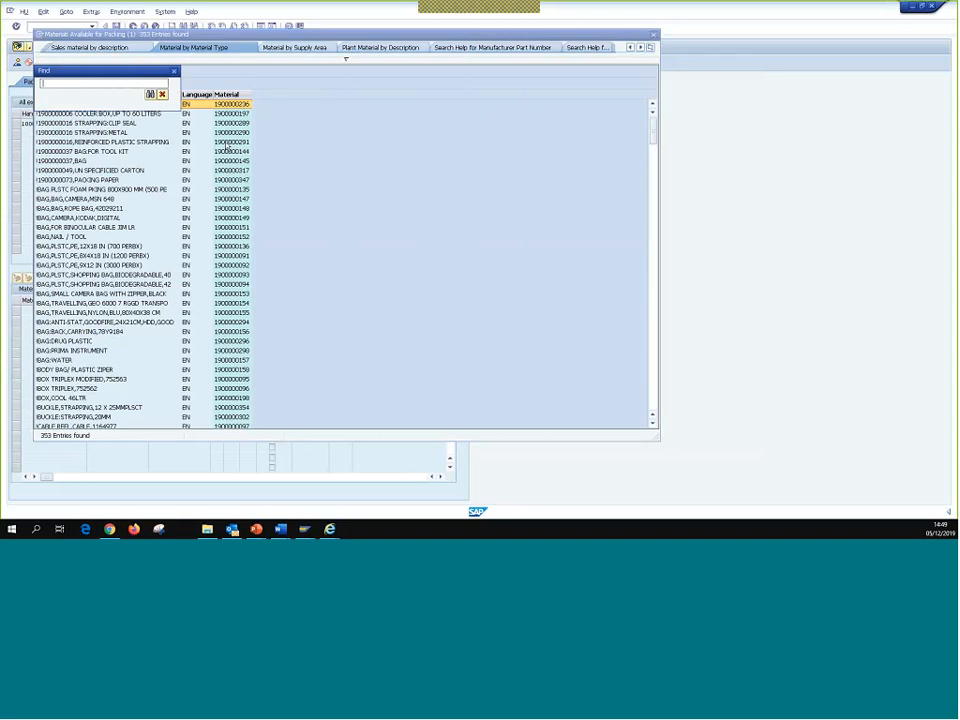
pyautogui.write('Vendor')
pyautogui.press('Return')
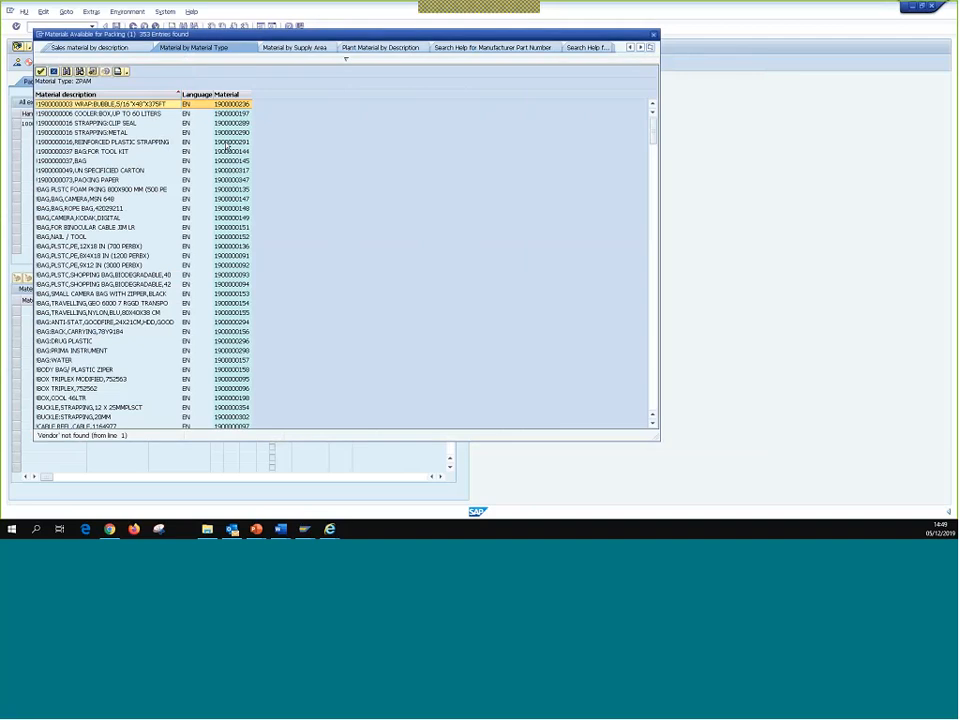
# - Search the packaging material results for "Container" and widen the material description column
pyautogui.hotkey('ctrl', 'f')
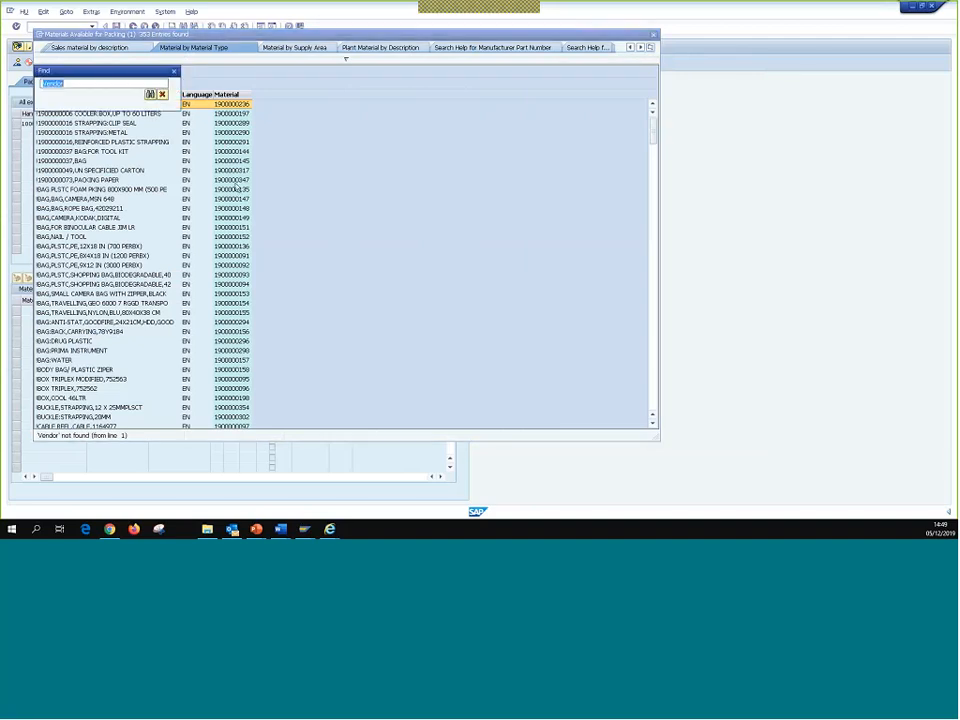
pyautogui.write('Container')
pyautogui.click(150, 94)
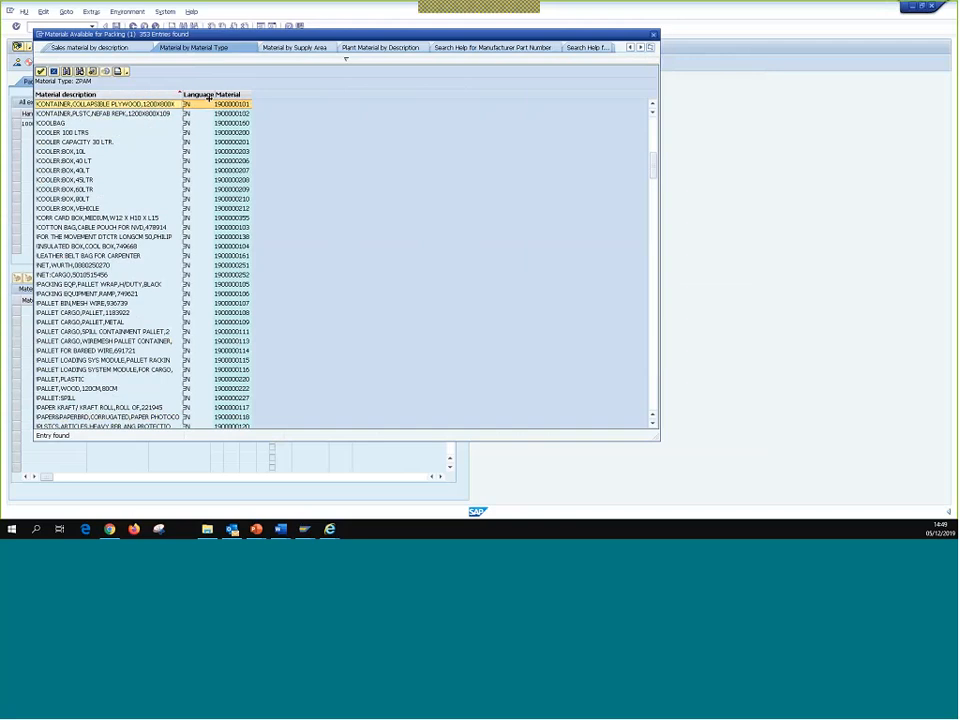
pyautogui.moveTo(181, 94); pyautogui.dragTo(214, 94)
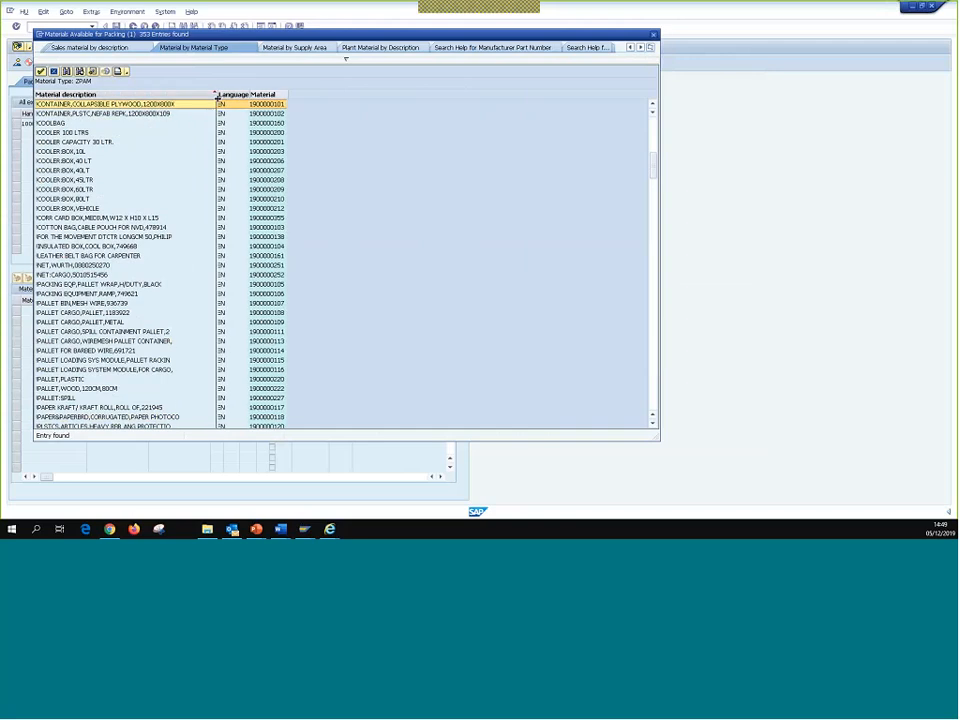
# - Compare the entries for the collapsible plywood container and the plastic Nefab container in the results
pyautogui.click(111, 114)
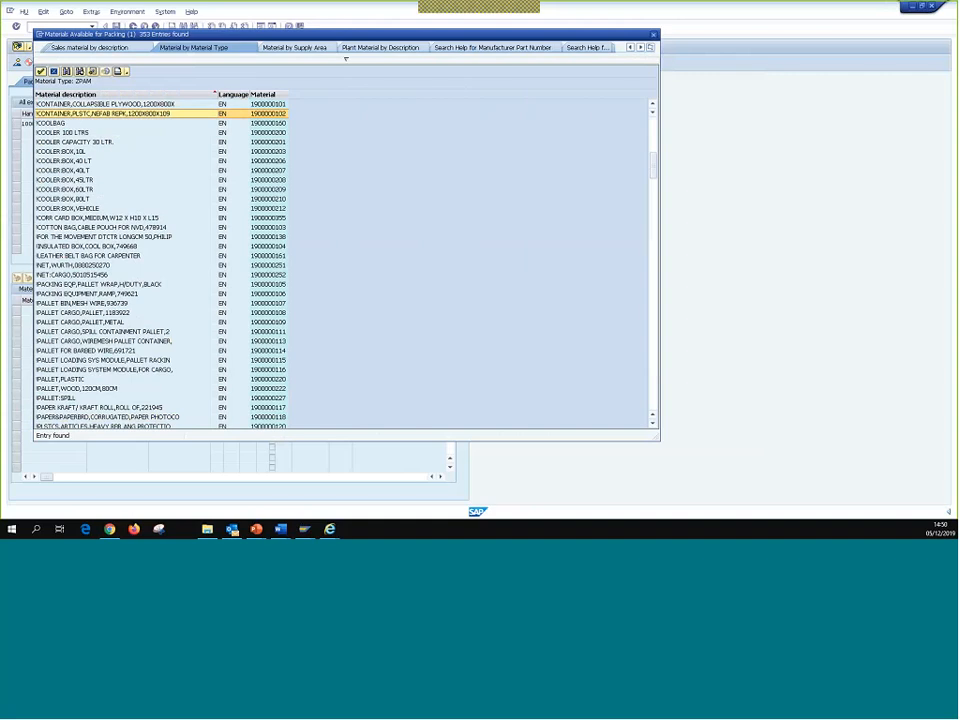
pyautogui.click(160, 105)
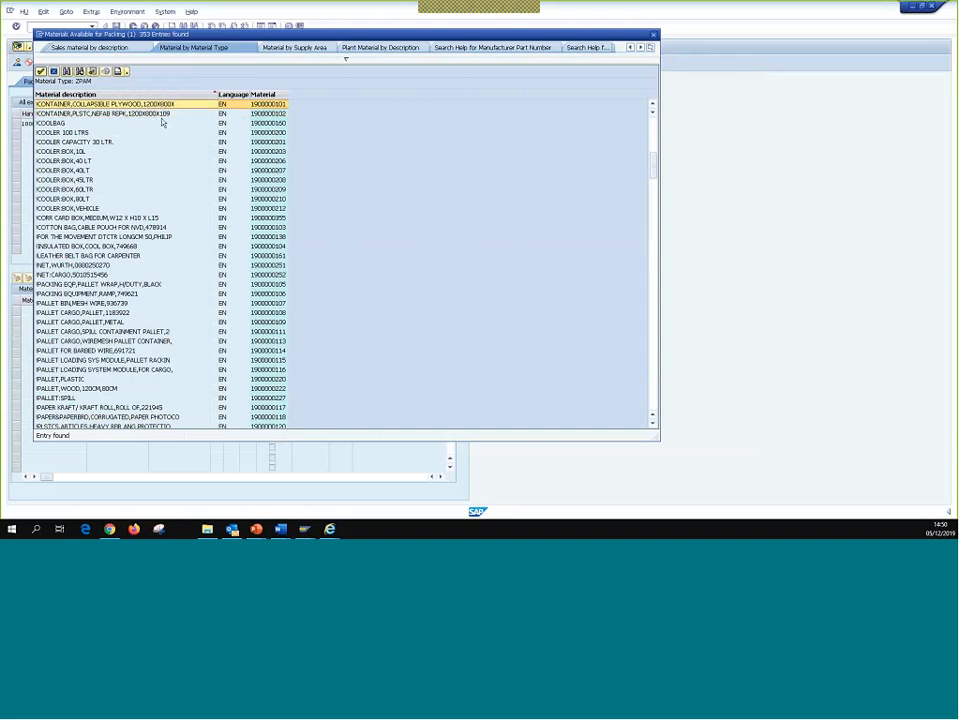
pyautogui.click(161, 115)
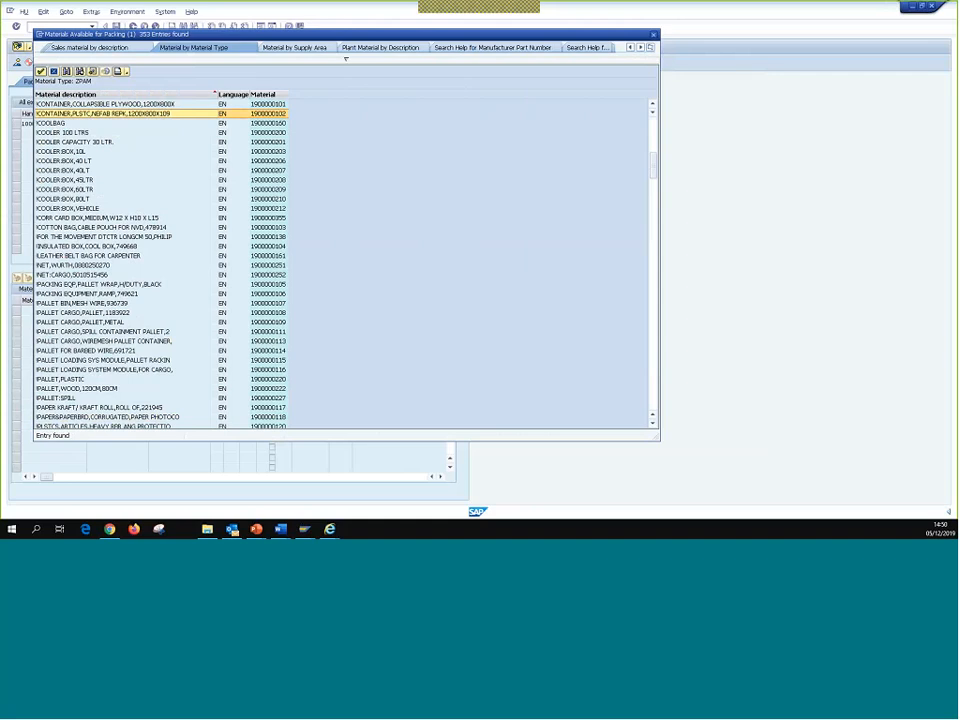
# - Examine the remaining packaging materials through the end of the list, then highlight the 40FT sea container packing reference
pyautogui.scroll(-11, 134, 286)
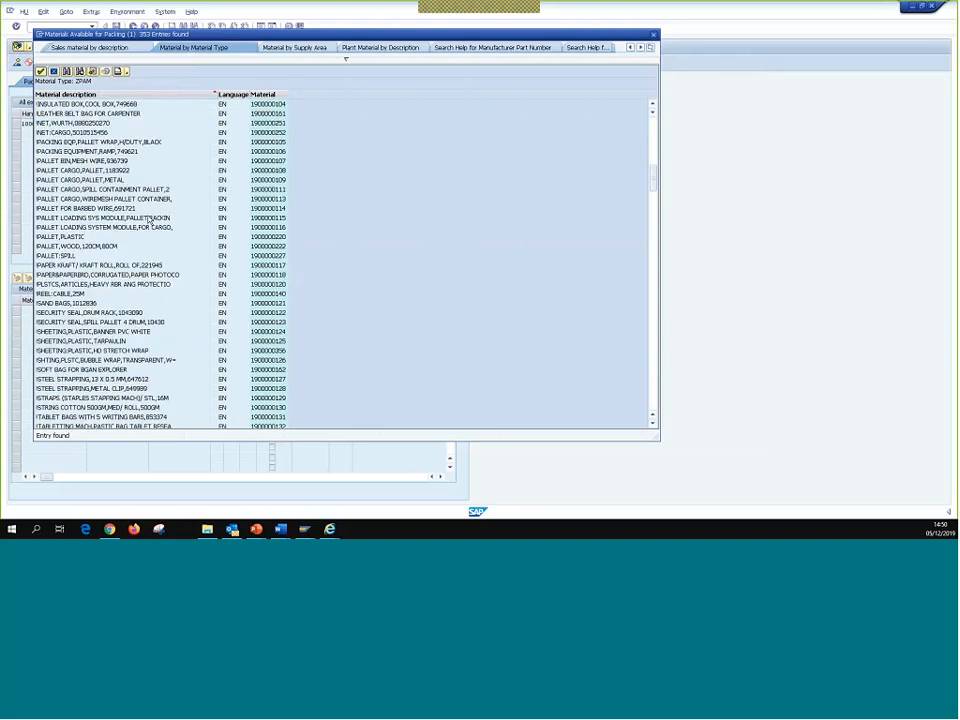
pyautogui.scroll(-15, 134, 286)
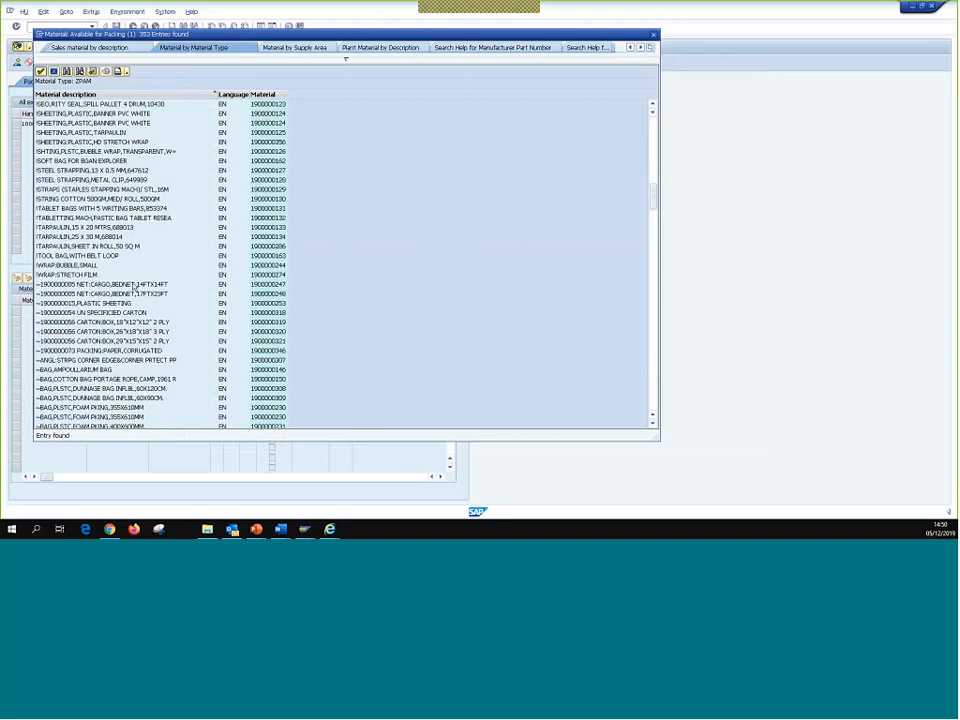
pyautogui.scroll(-20, 121, 313)
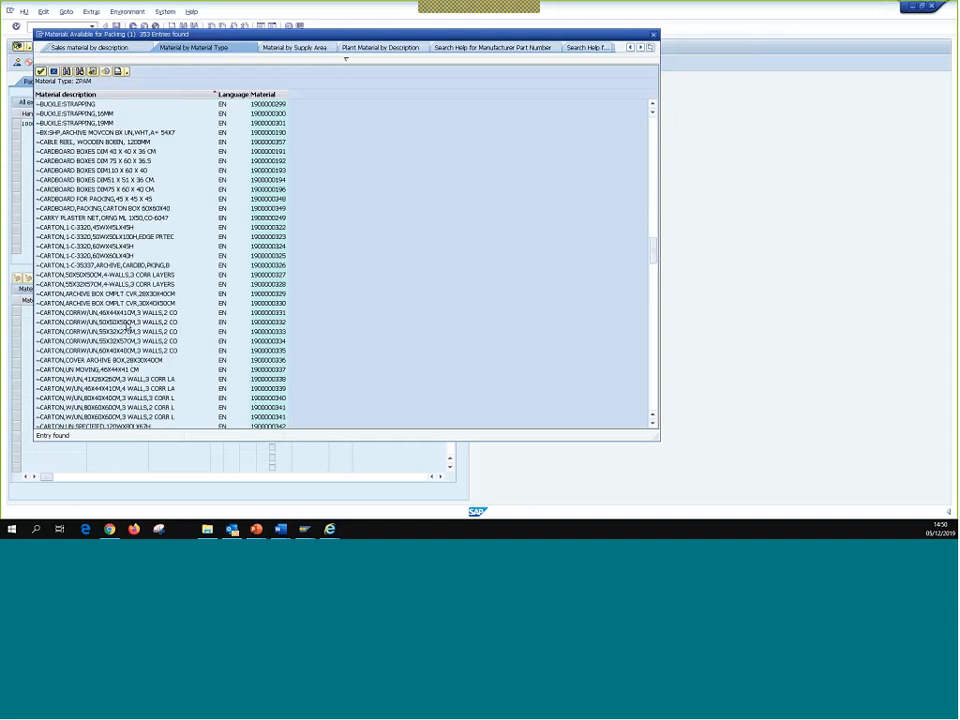
pyautogui.scroll(-4, 115, 328)
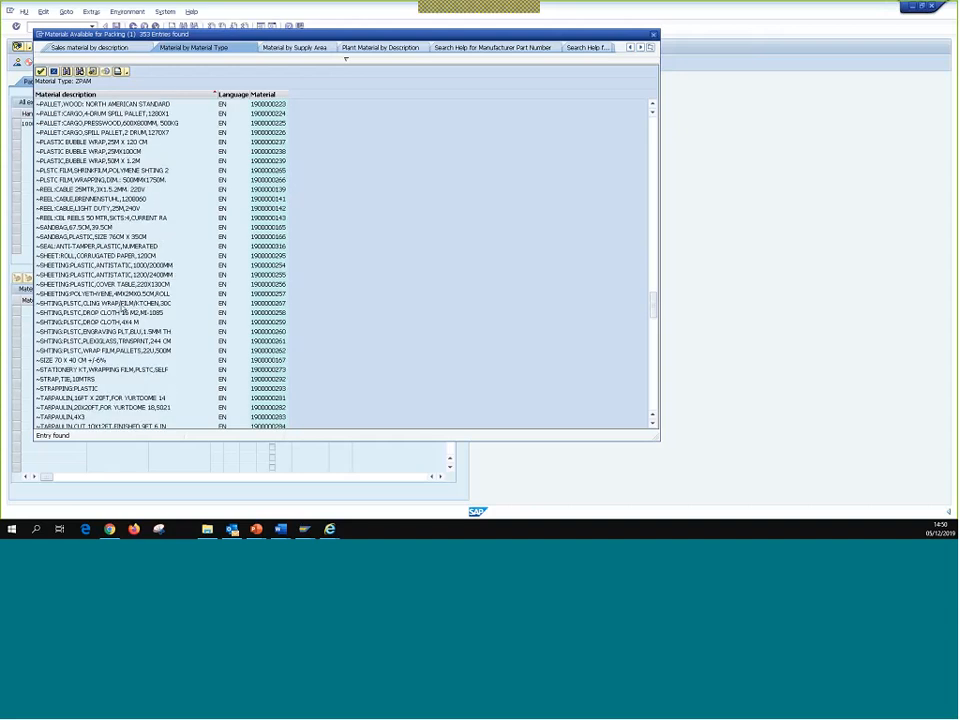
pyautogui.scroll(-11, 124, 310)
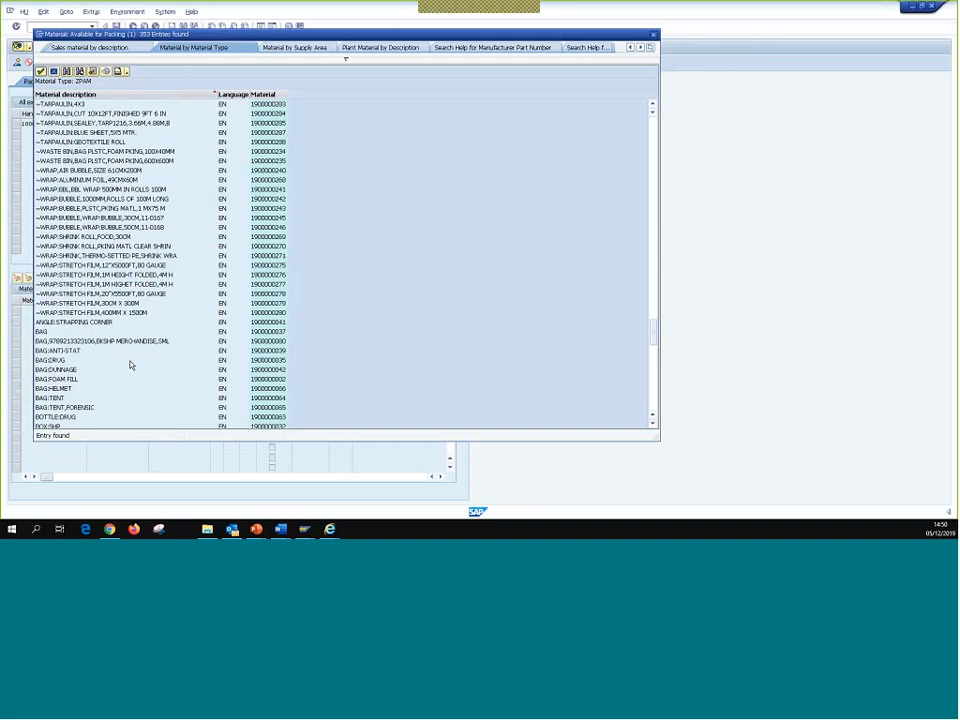
pyautogui.scroll(-6, 130, 365)
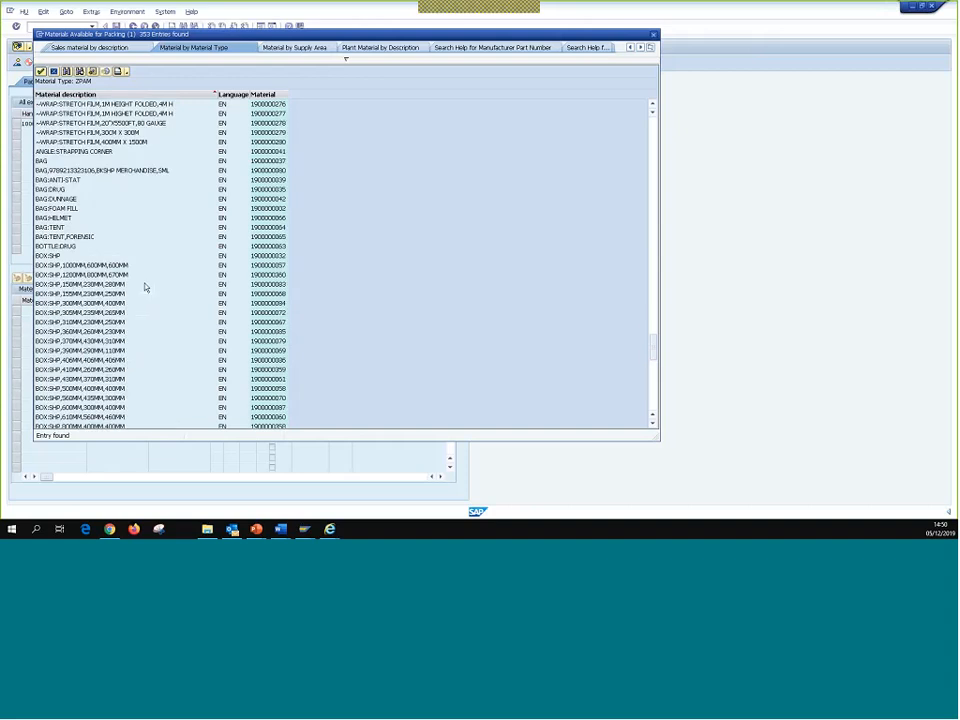
pyautogui.scroll(-18, 145, 288)
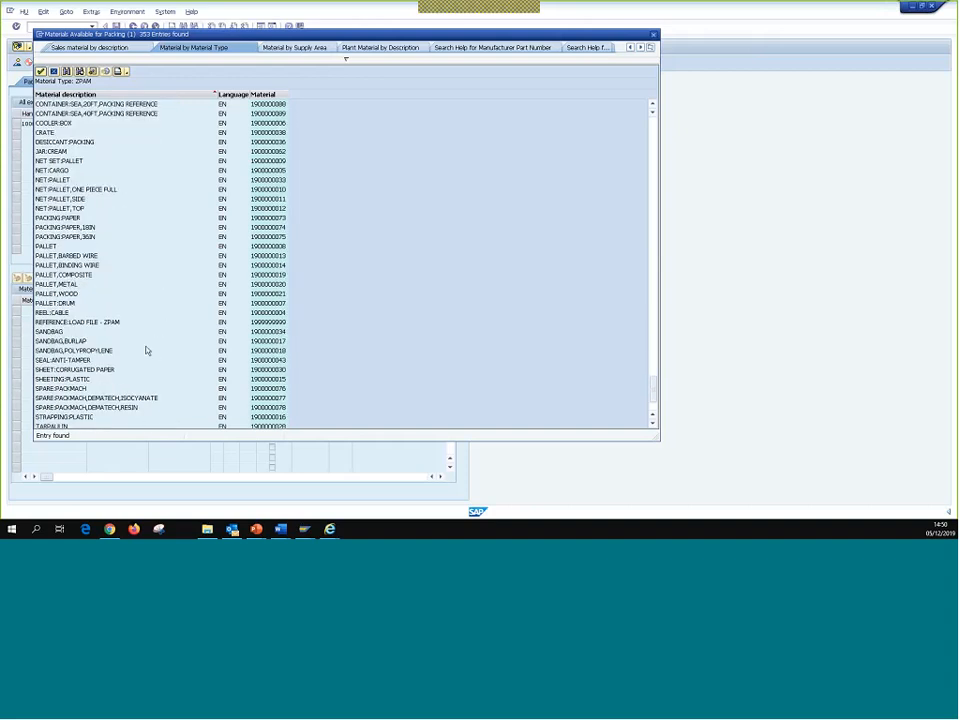
pyautogui.scroll(-2, 144, 304)
pyautogui.scroll(2, 144, 304)
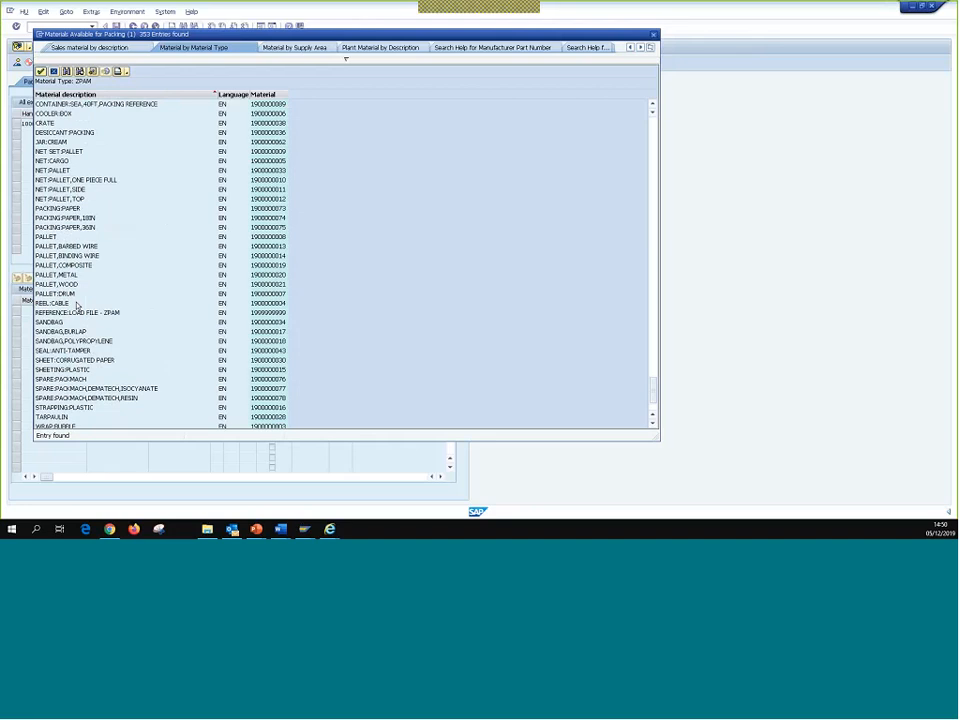
pyautogui.scroll(-2, 112, 393)
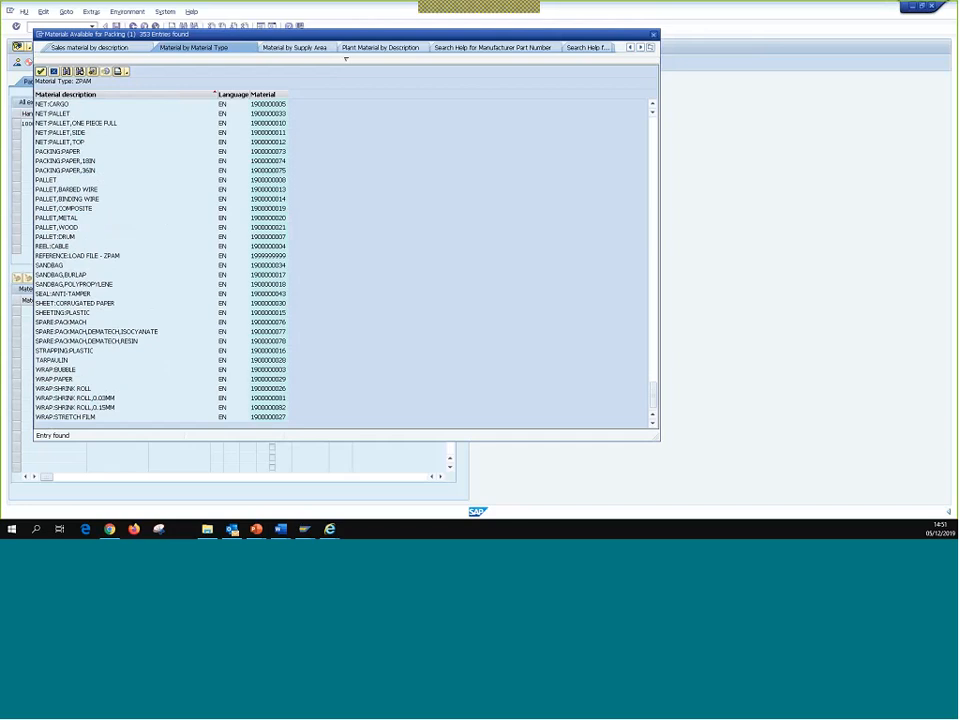
pyautogui.moveTo(653, 395); pyautogui.dragTo(655, 379)
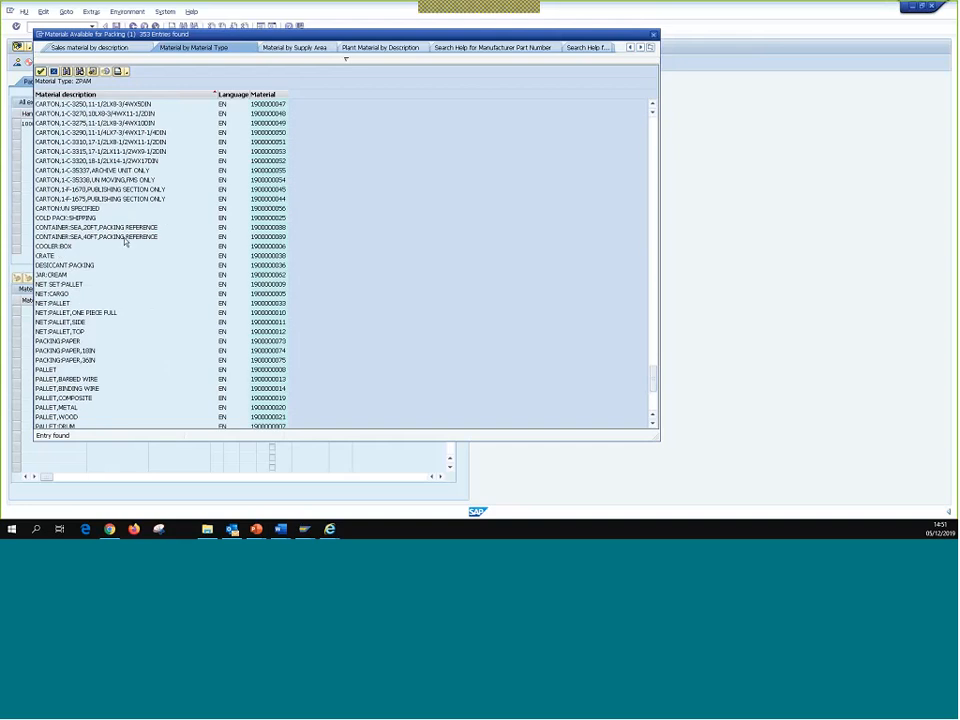
pyautogui.click(125, 238)
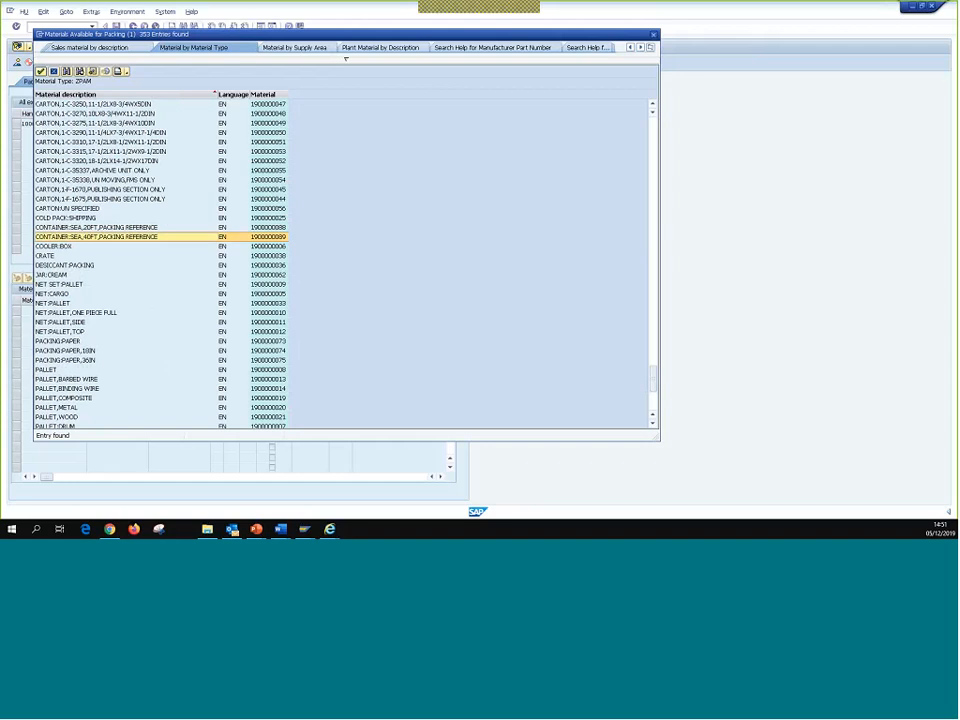
# - Review the box, carton, pallet, bag and container entries back up to the start of the packaging material list
pyautogui.scroll(8, 155, 350)
pyautogui.click(169, 296)
pyautogui.scroll(11, 169, 296)
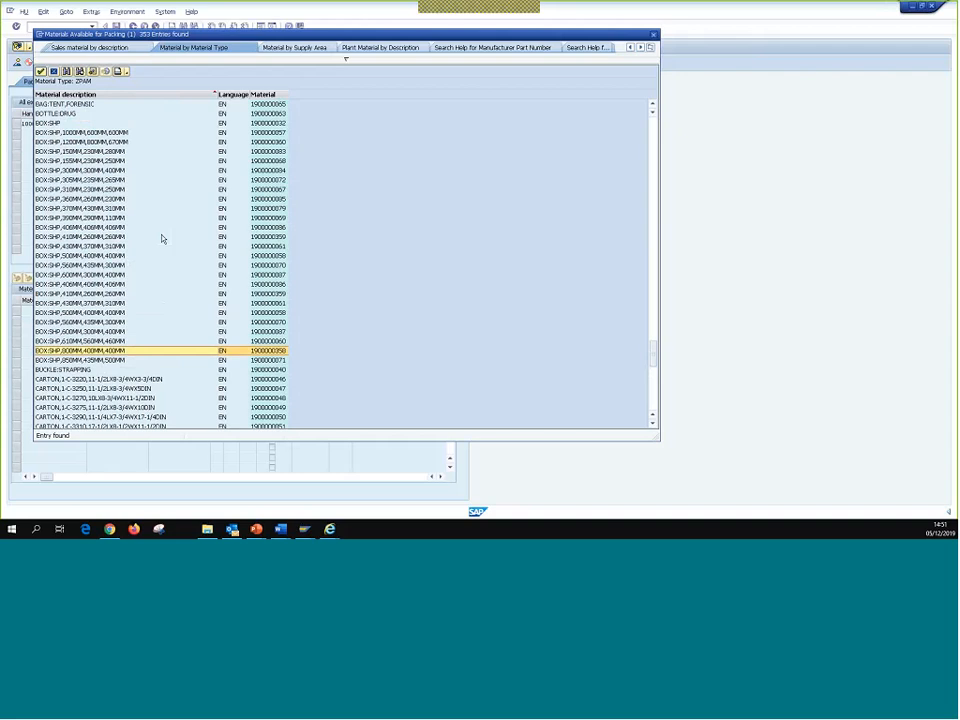
pyautogui.scroll(6, 115, 268)
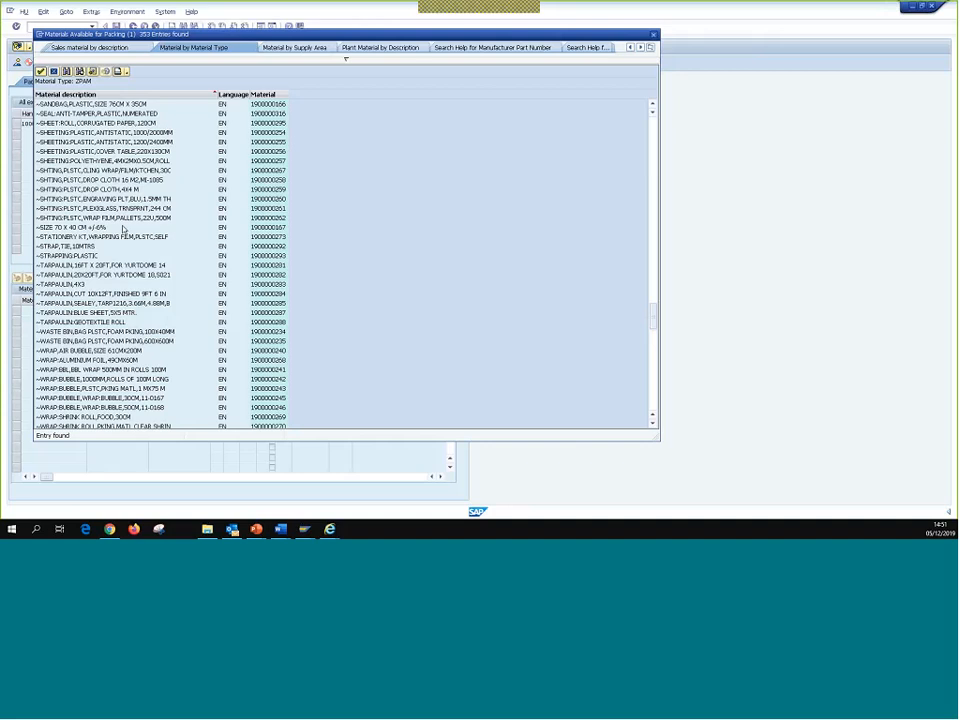
pyautogui.scroll(12, 150, 240)
pyautogui.click(167, 201)
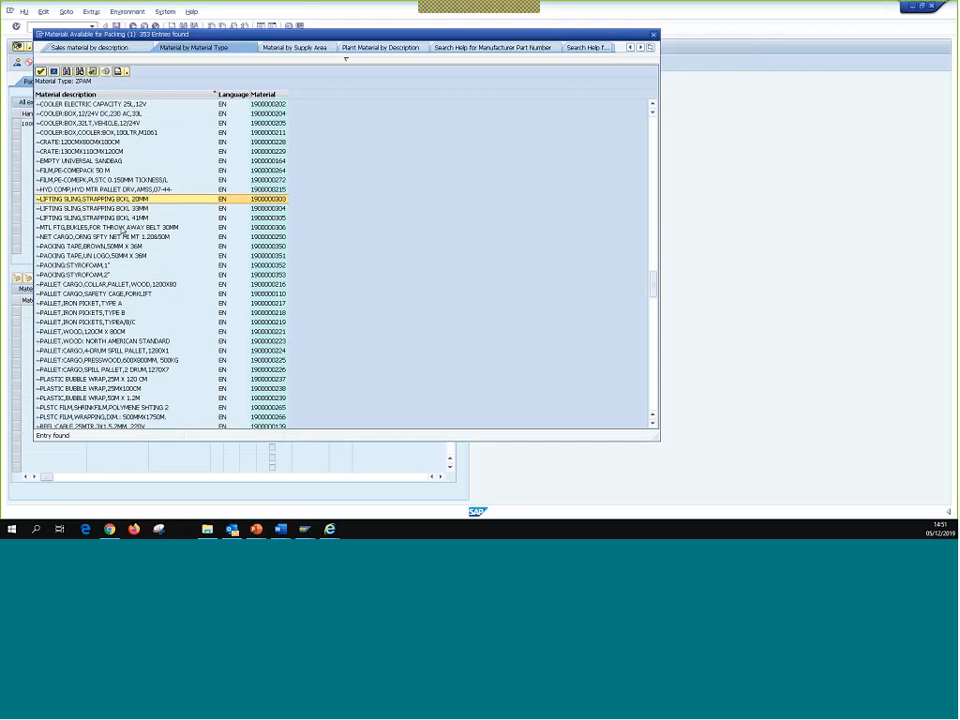
pyautogui.scroll(9, 677, 276)
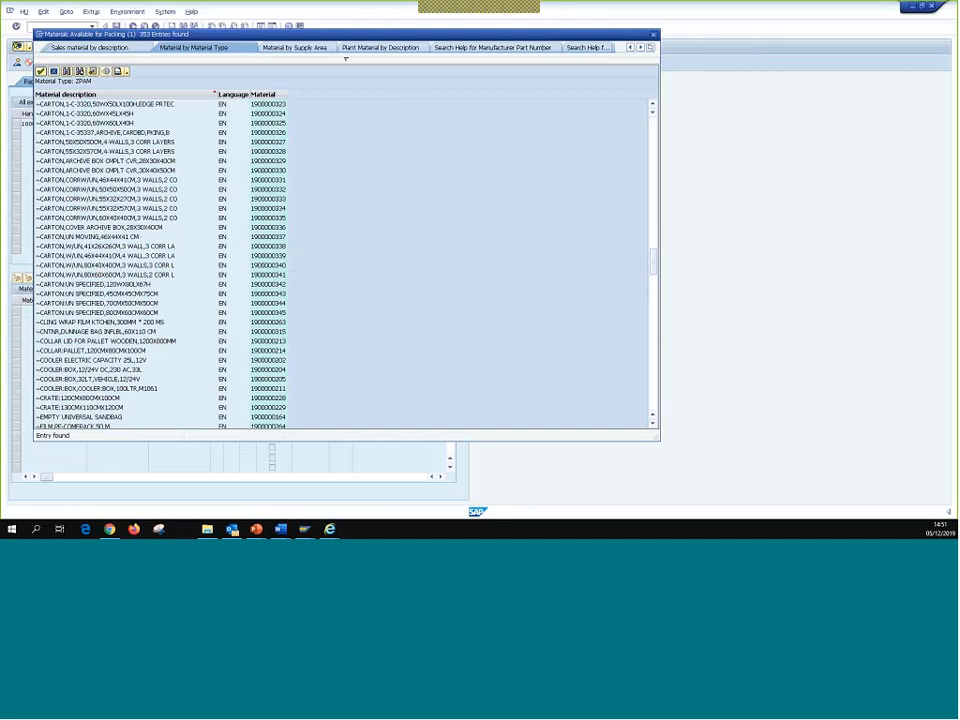
pyautogui.scroll(9, 147, 227)
pyautogui.scroll(5, 147, 227)
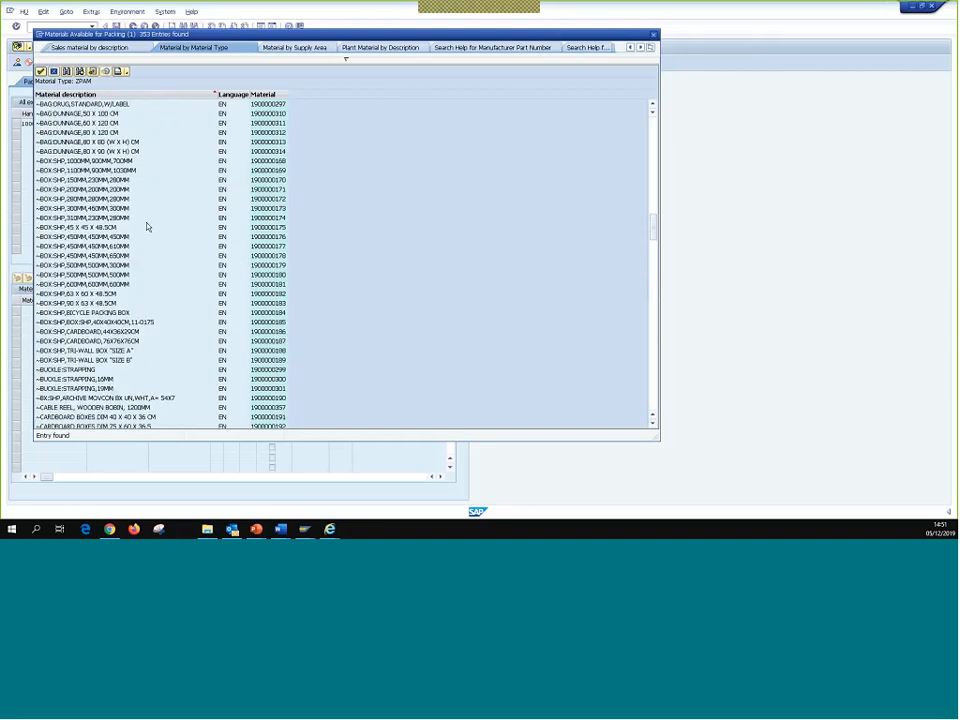
pyautogui.scroll(2, 147, 227)
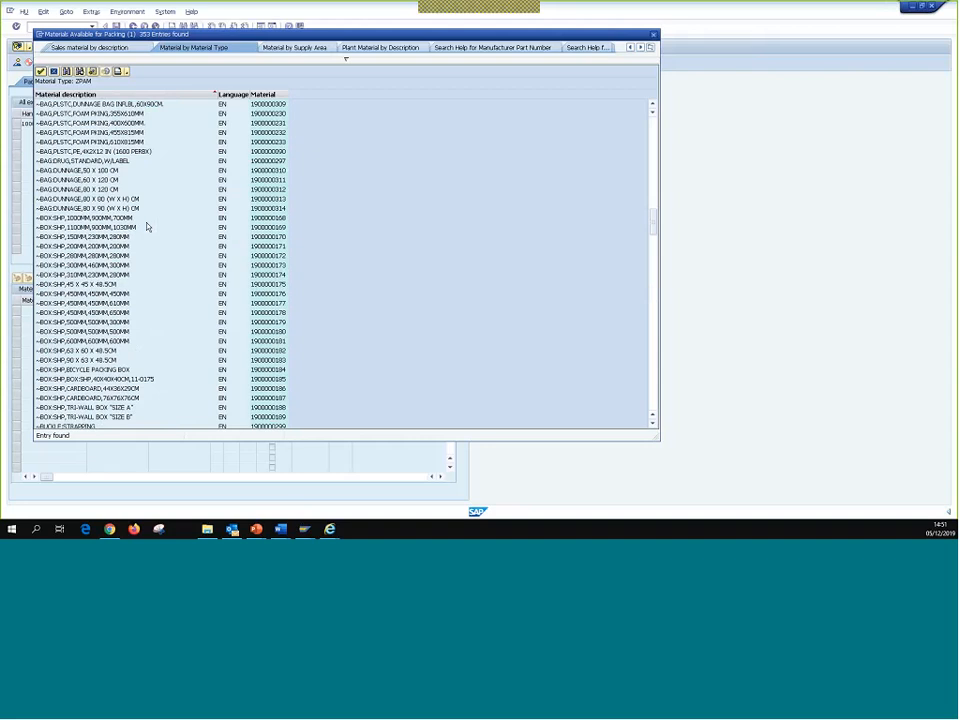
pyautogui.scroll(6, 184, 215)
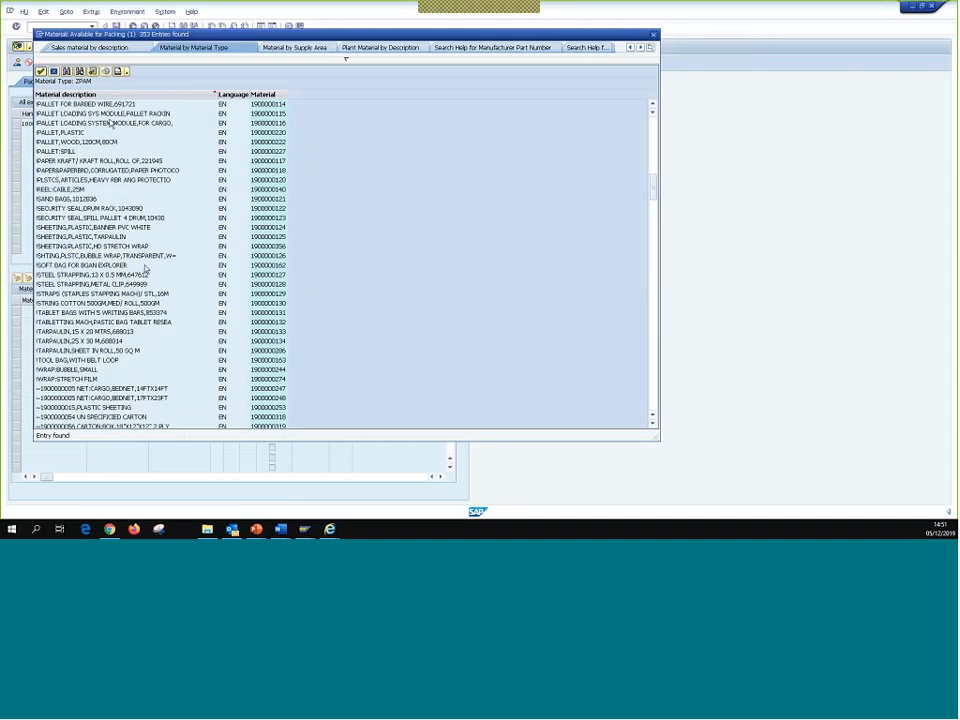
pyautogui.scroll(2, 148, 273)
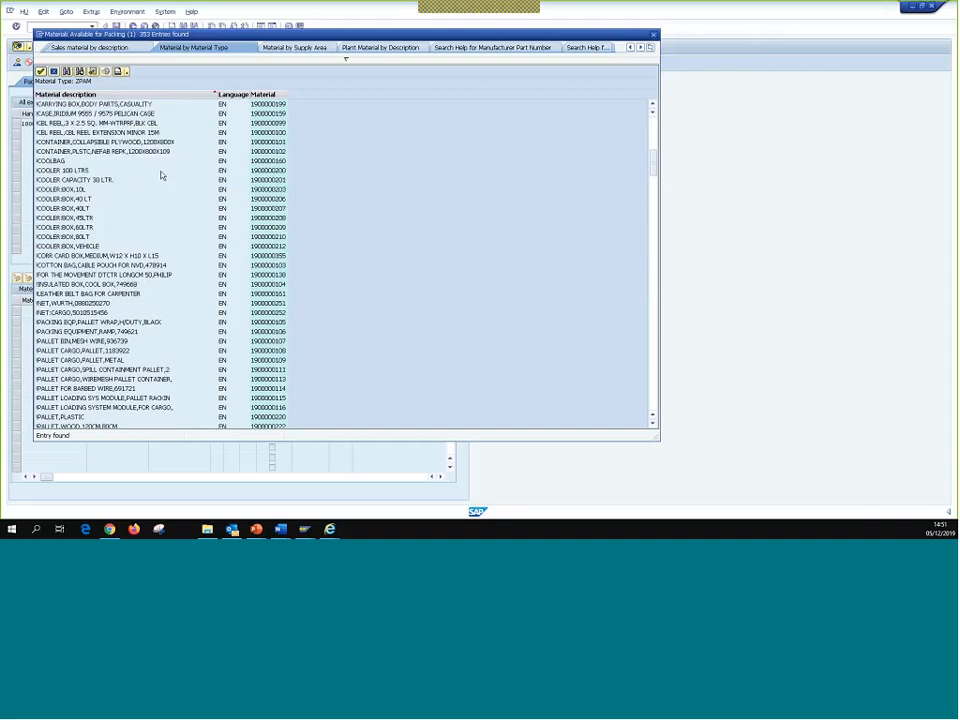
pyautogui.scroll(1, 168, 190)
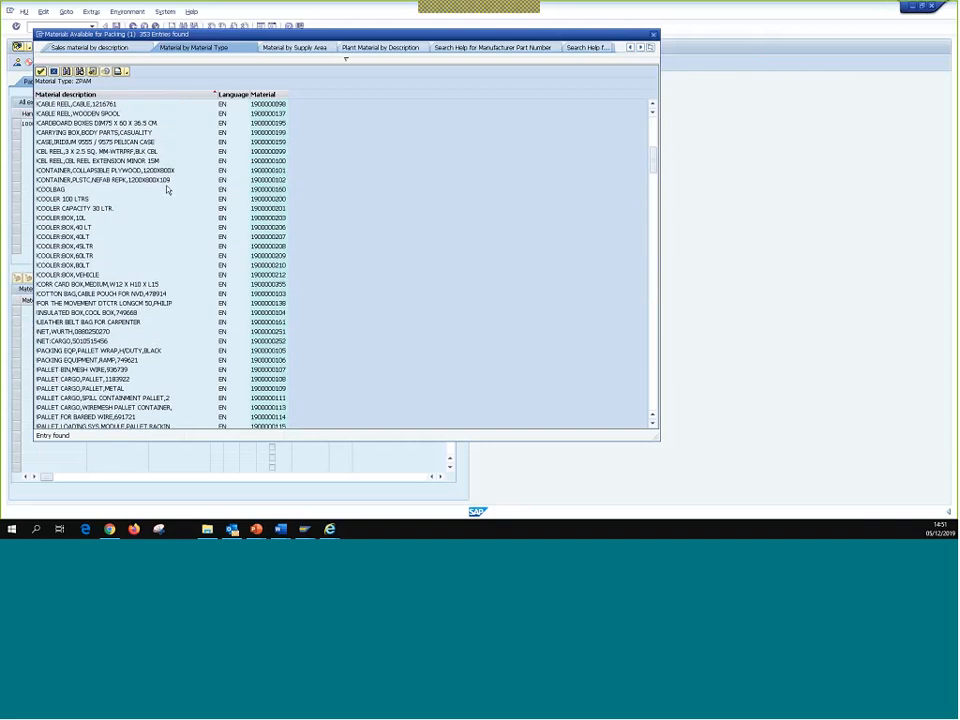
pyautogui.scroll(3, 168, 190)
pyautogui.moveTo(662, 152); pyautogui.dragTo(659, 128)
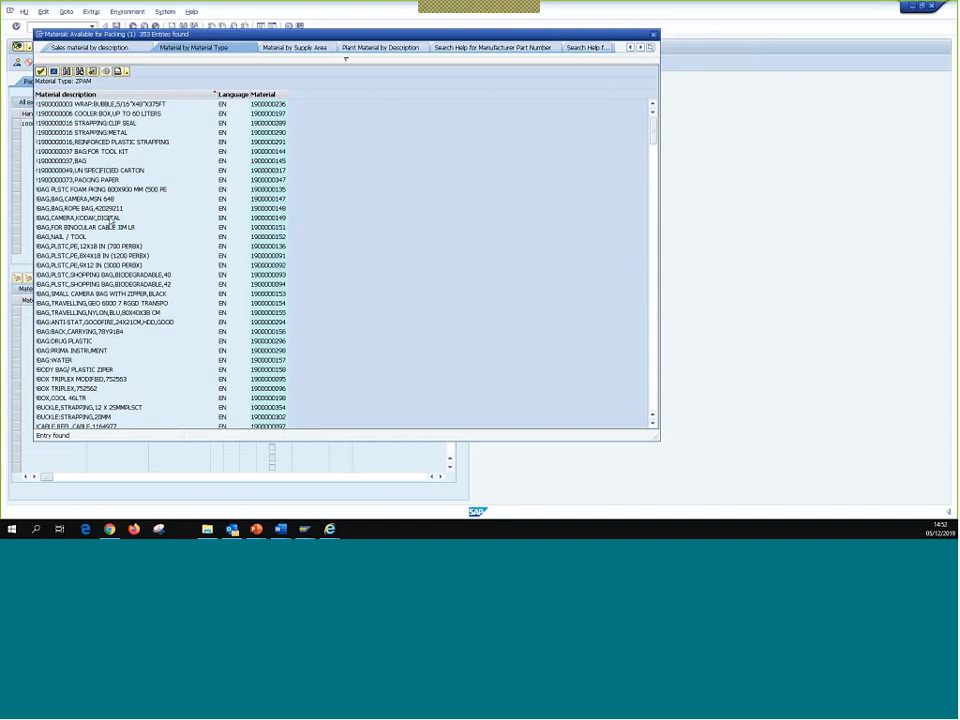
pyautogui.click(106, 247)
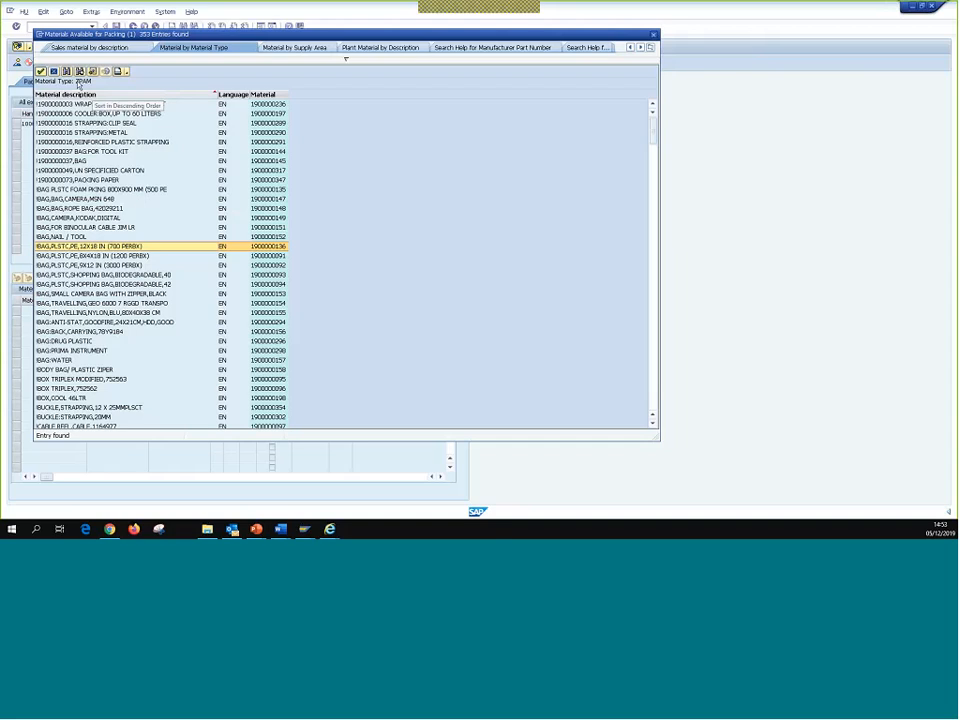
# - Search the packaging material list again and locate the 20FT and 40FT sea container packing references
pyautogui.click(66, 71)
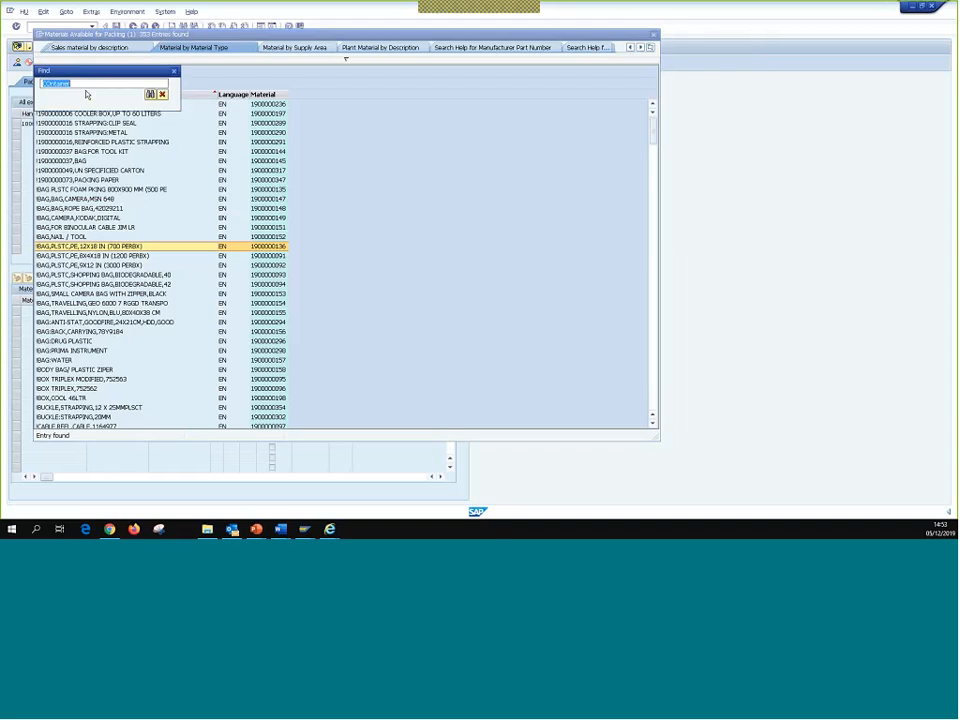
pyautogui.press('Return')
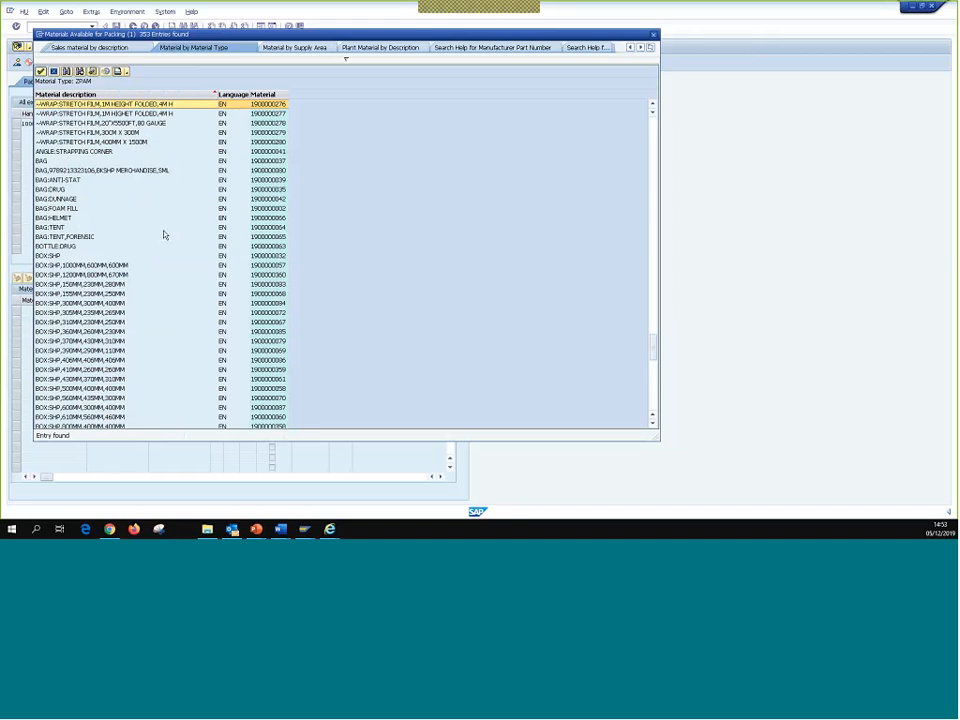
pyautogui.scroll(-6, 164, 258)
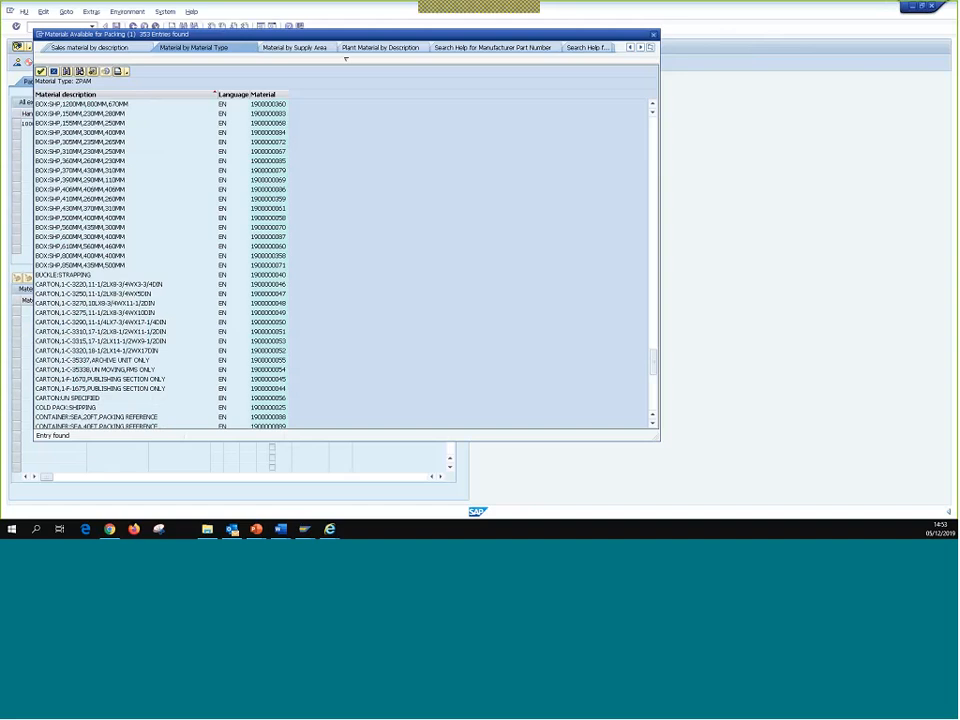
pyautogui.click(156, 418)
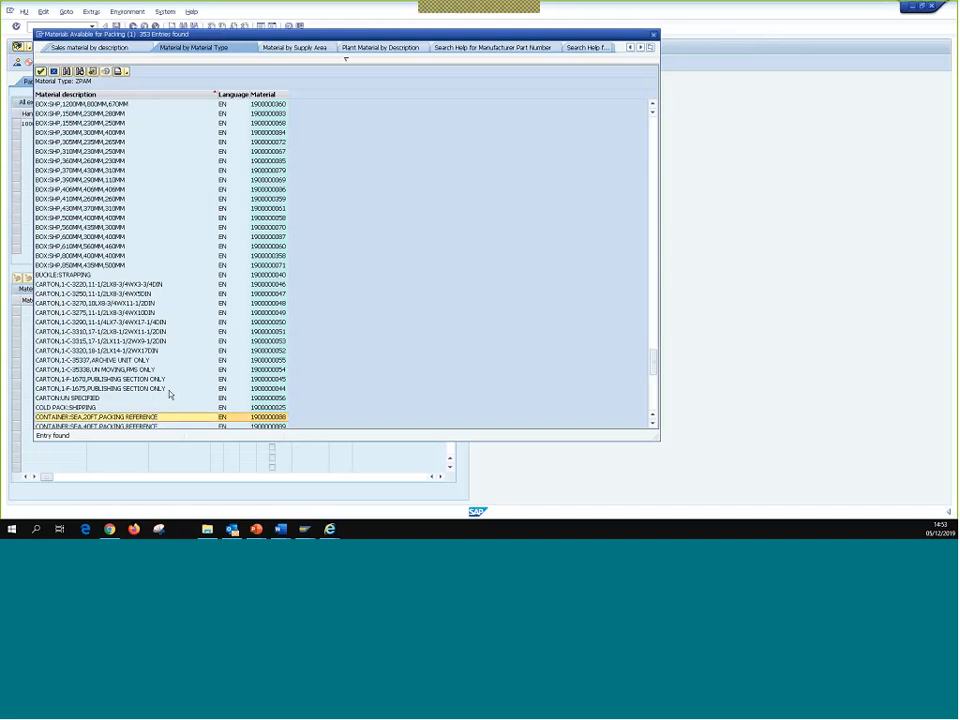
pyautogui.scroll(-1, 155, 335)
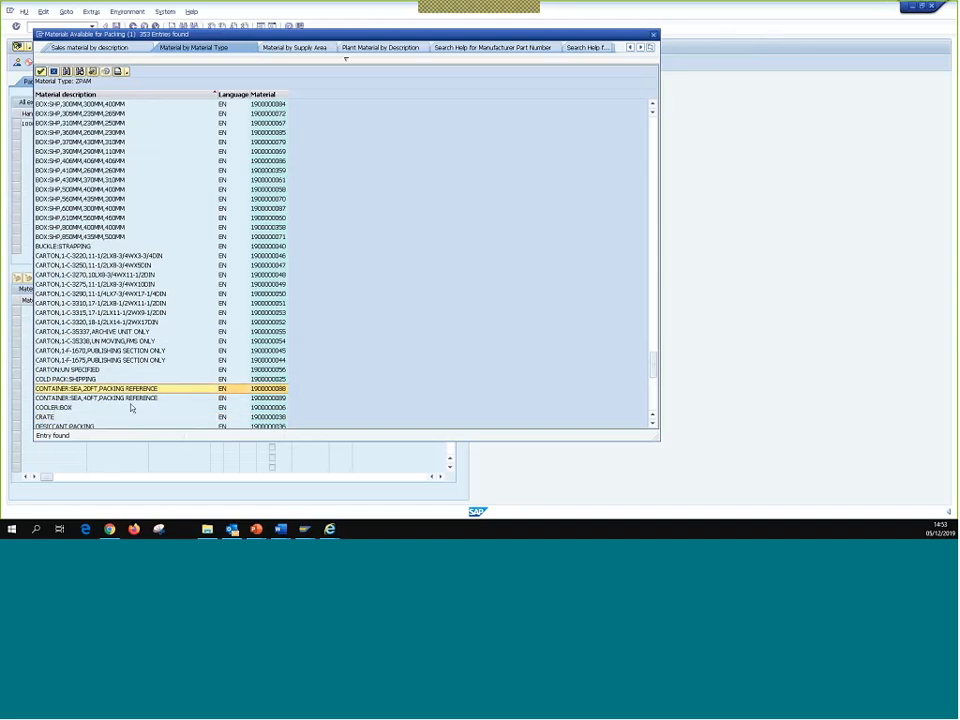
pyautogui.scroll(-2, 128, 385)
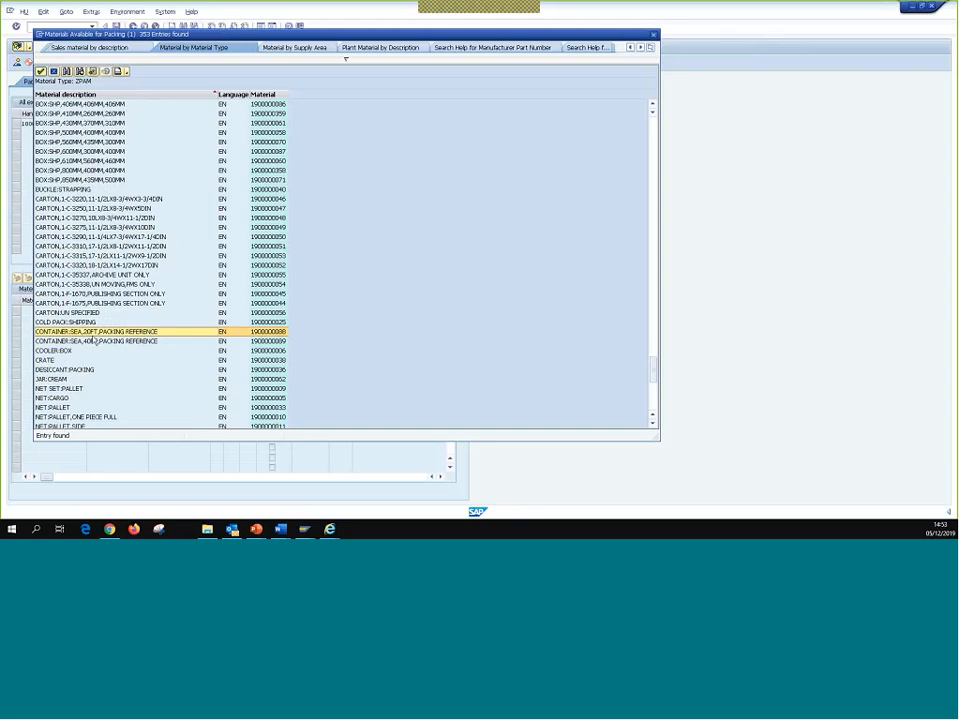
pyautogui.click(130, 343)
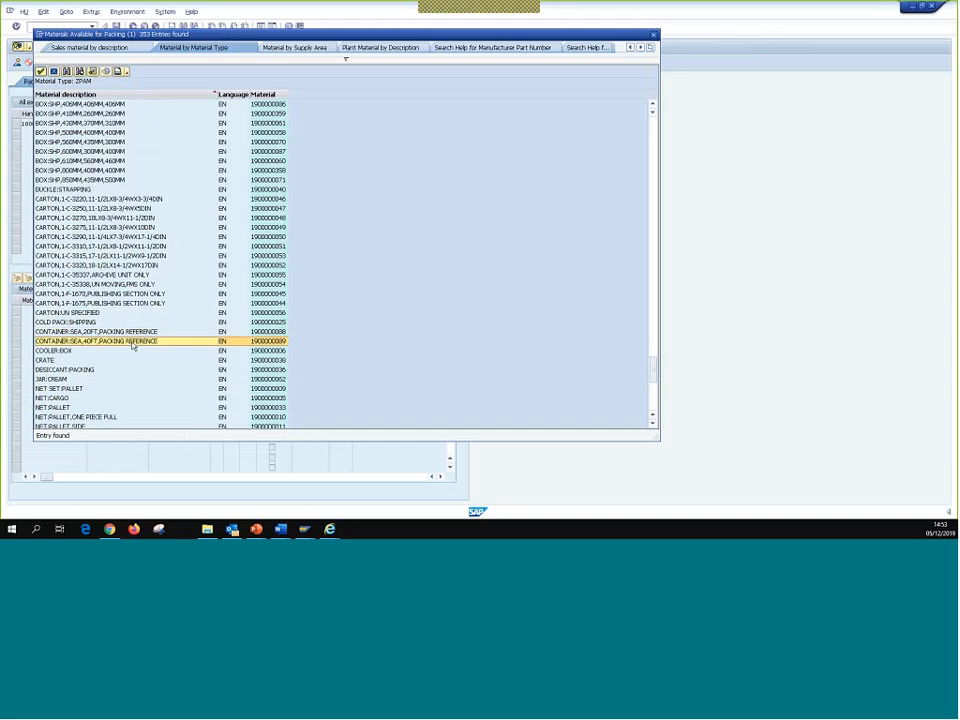
# - Search the packaging material list for USED, then examine the carton, container, net and pallet entries
pyautogui.click(122, 333)
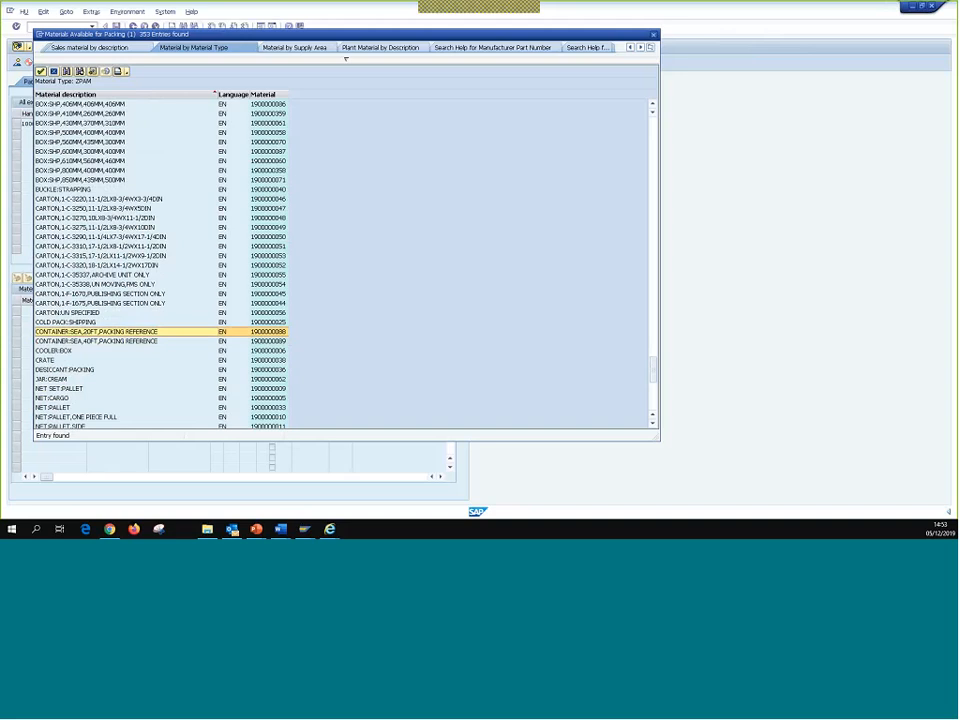
pyautogui.click(69, 75)
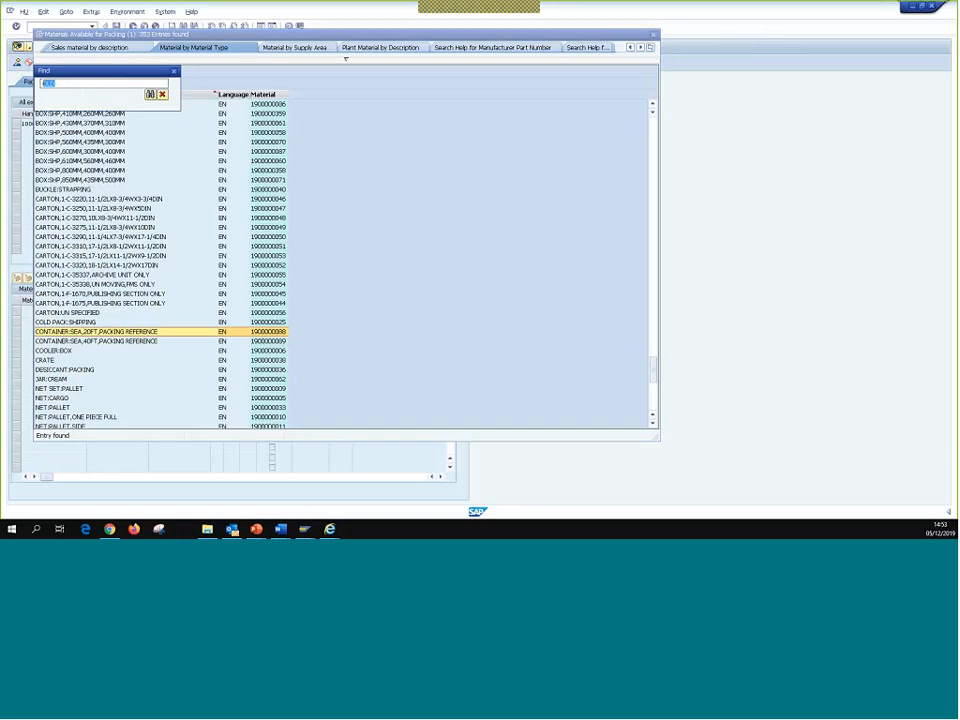
pyautogui.press('Return')
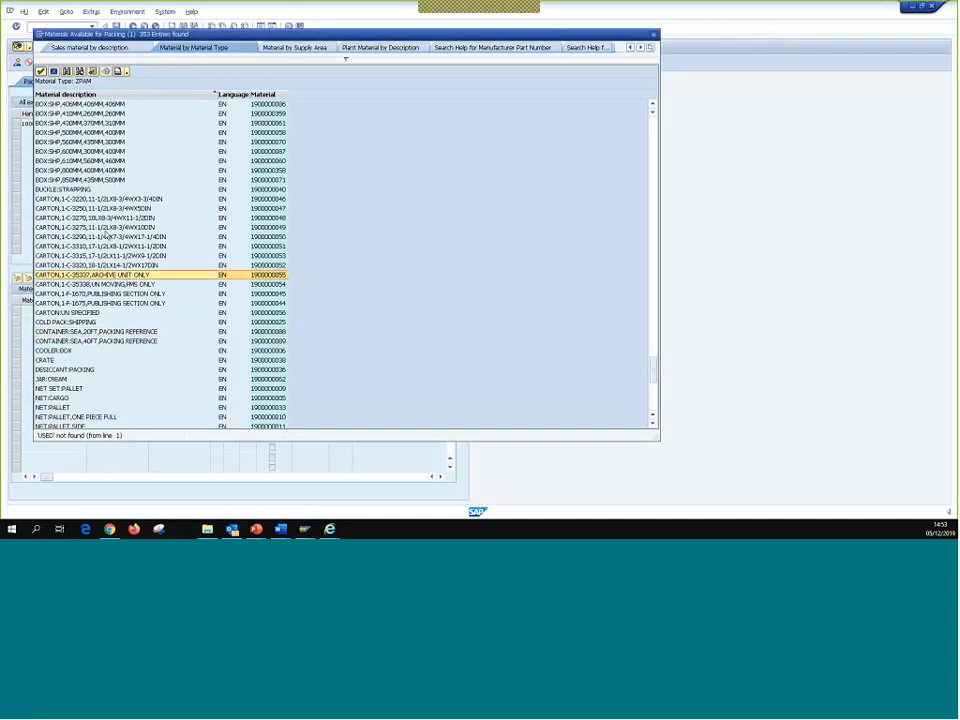
pyautogui.click(116, 351)
pyautogui.scroll(-2, 104, 350)
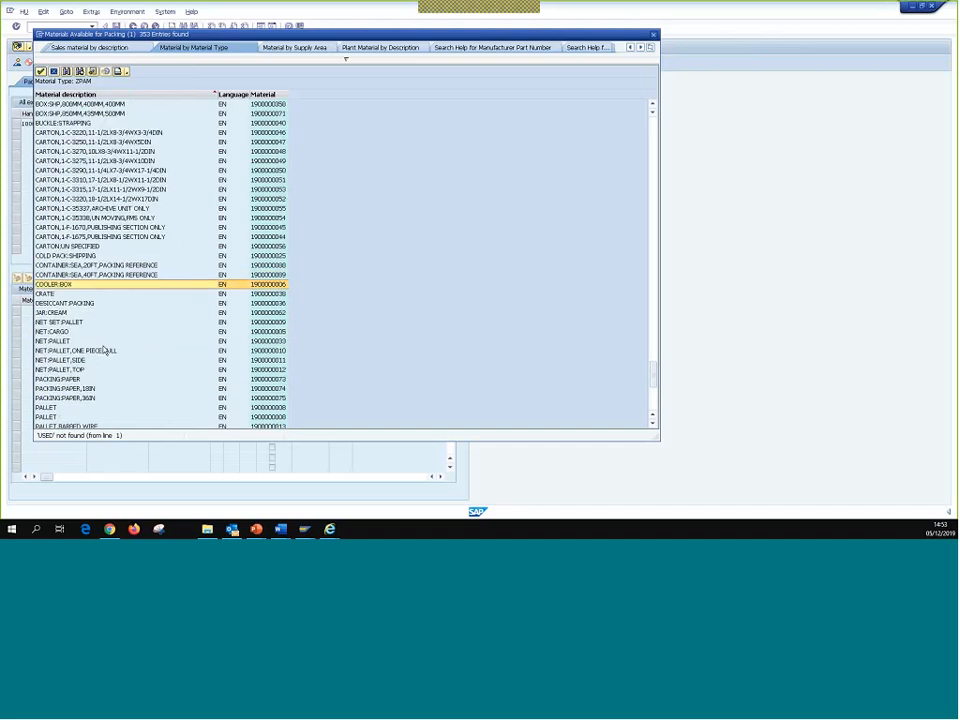
pyautogui.scroll(-3, 104, 351)
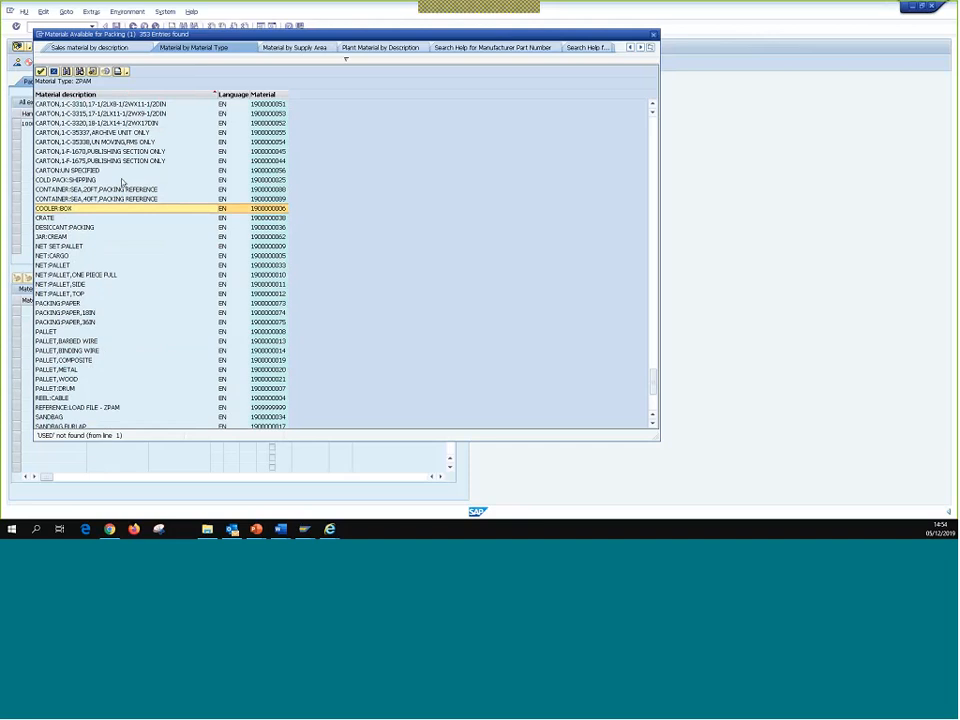
pyautogui.moveTo(653, 383); pyautogui.dragTo(645, 105)
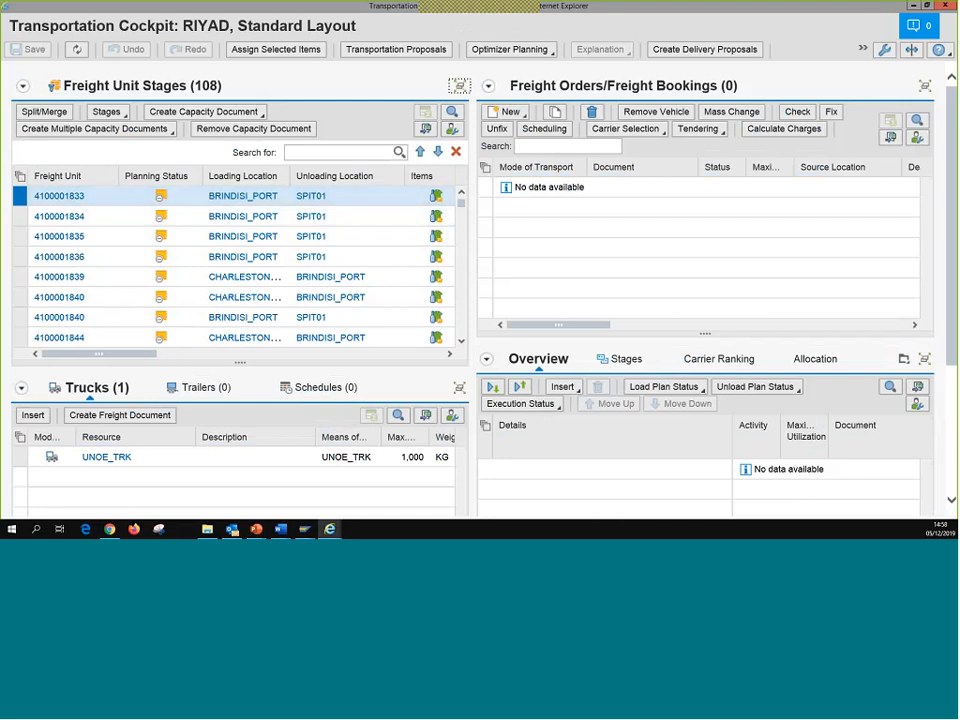
pyautogui.click(412, 50)
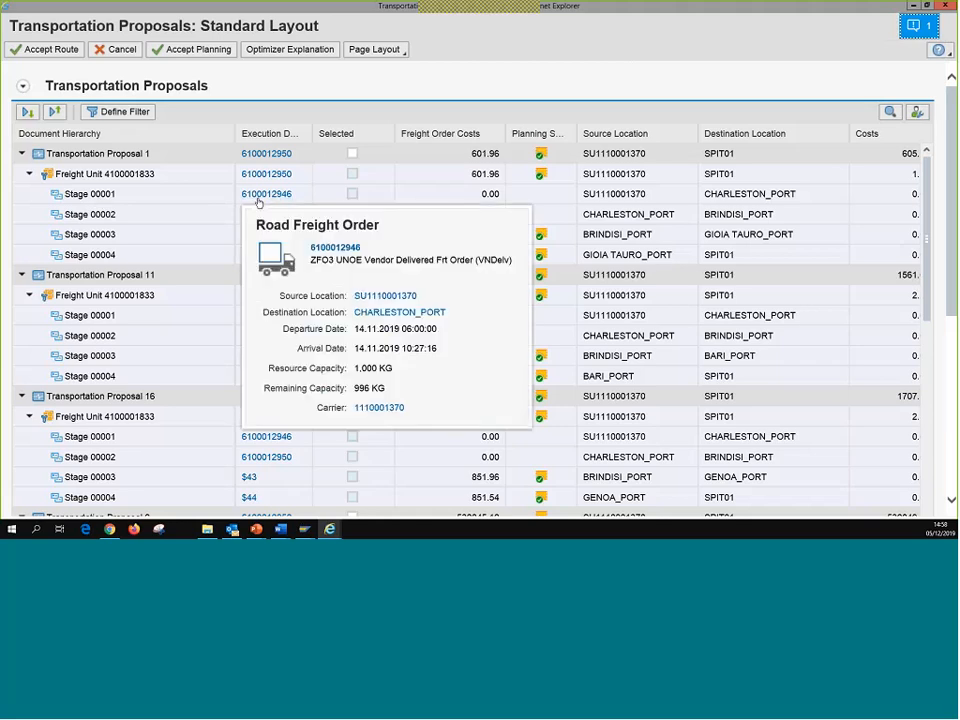
pyautogui.moveTo(265, 198)
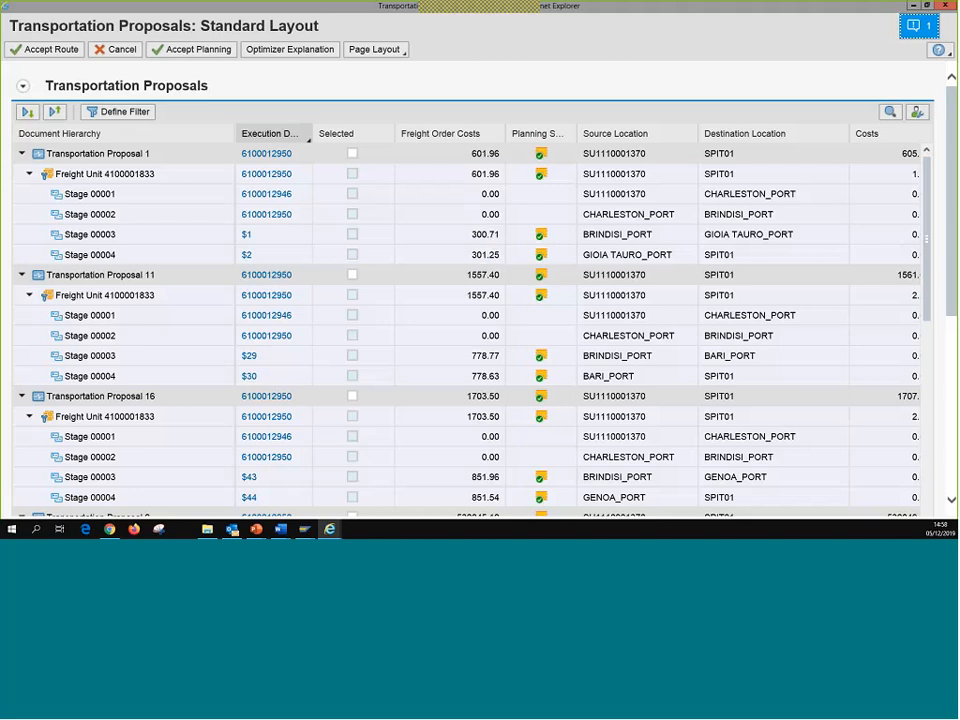
pyautogui.scroll(-3, 470, 300)
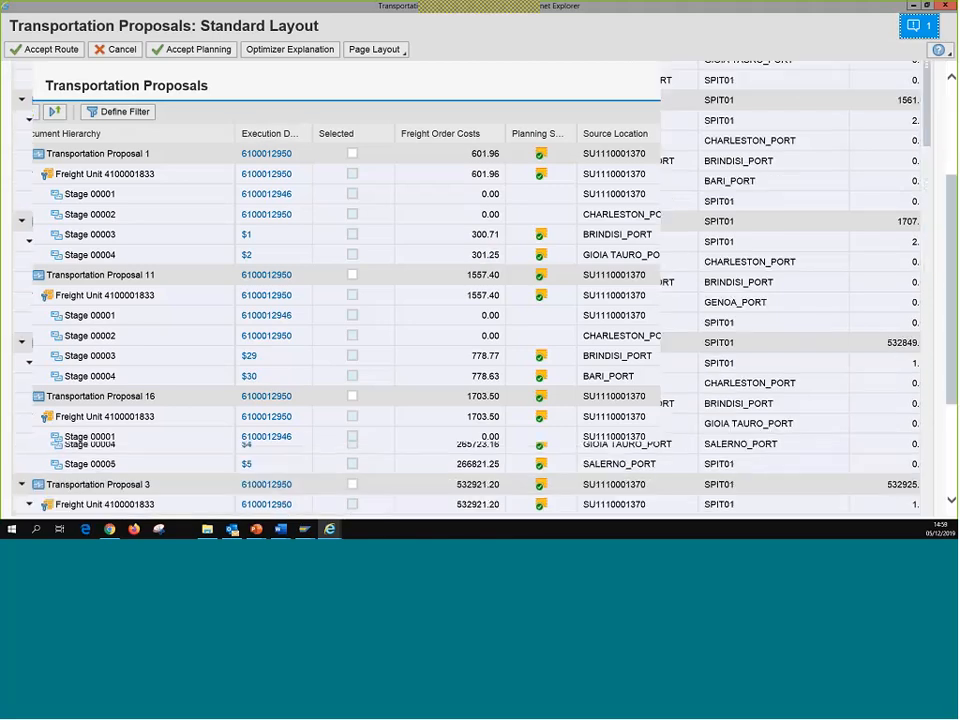
pyautogui.scroll(-3, 371, 495)
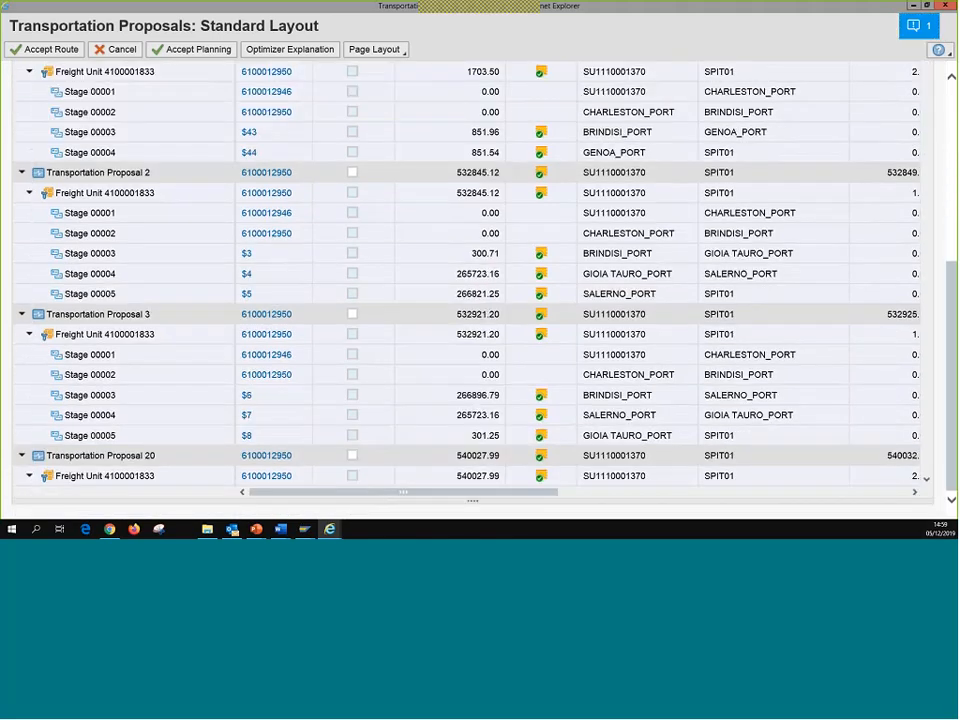
pyautogui.scroll(6, 298, 155)
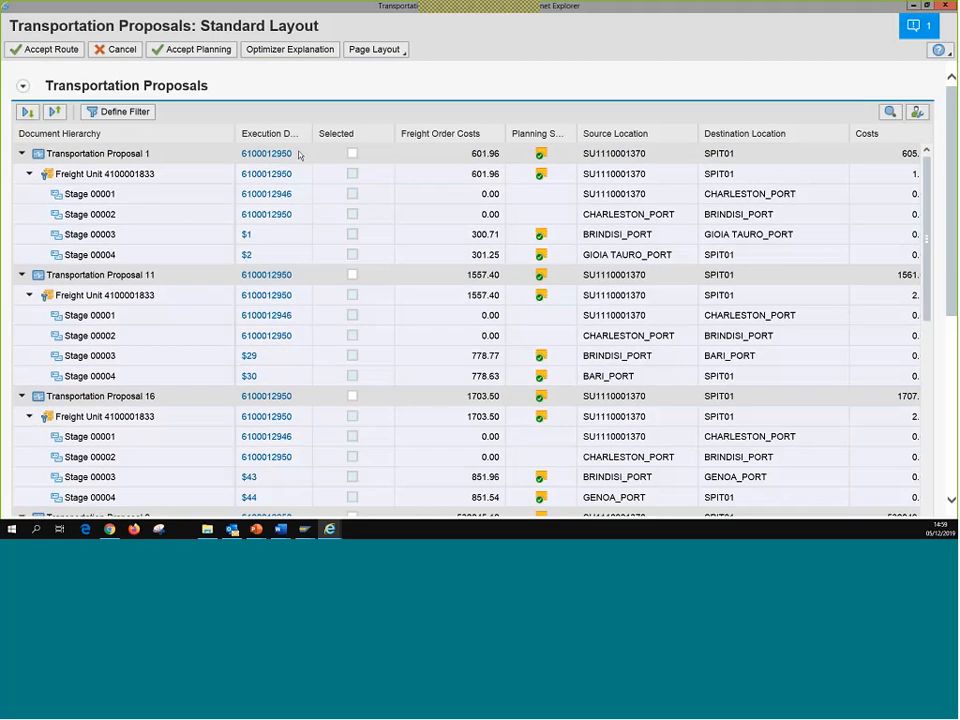
# - Select Transportation Proposal 1, accept its planning, save the freight orders and dismiss the messages
pyautogui.click(352, 154)
pyautogui.click(192, 50)
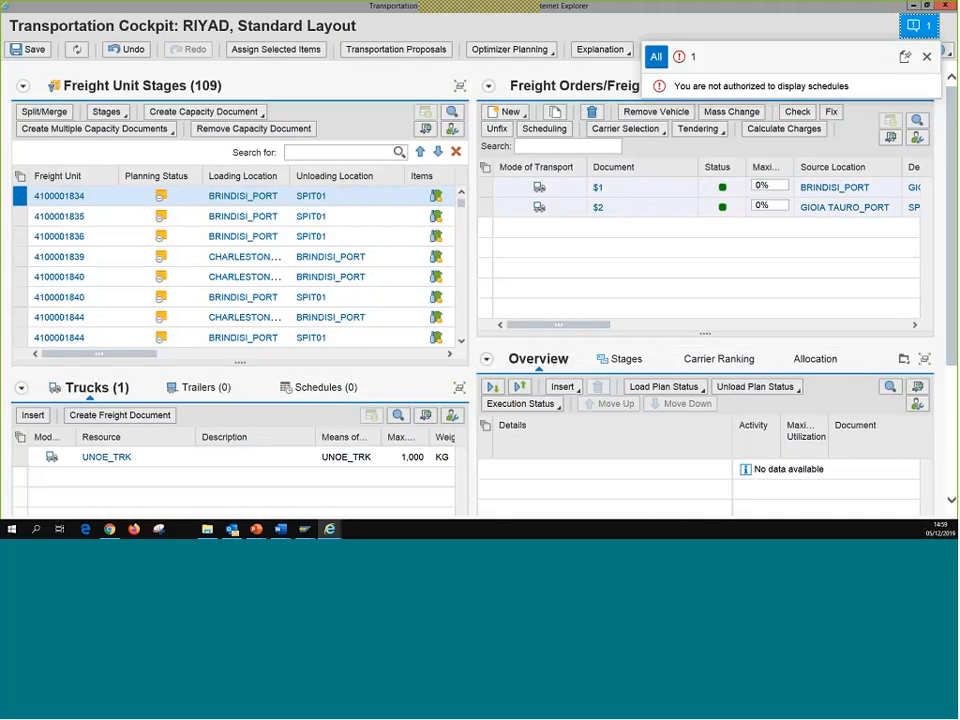
pyautogui.click(927, 57)
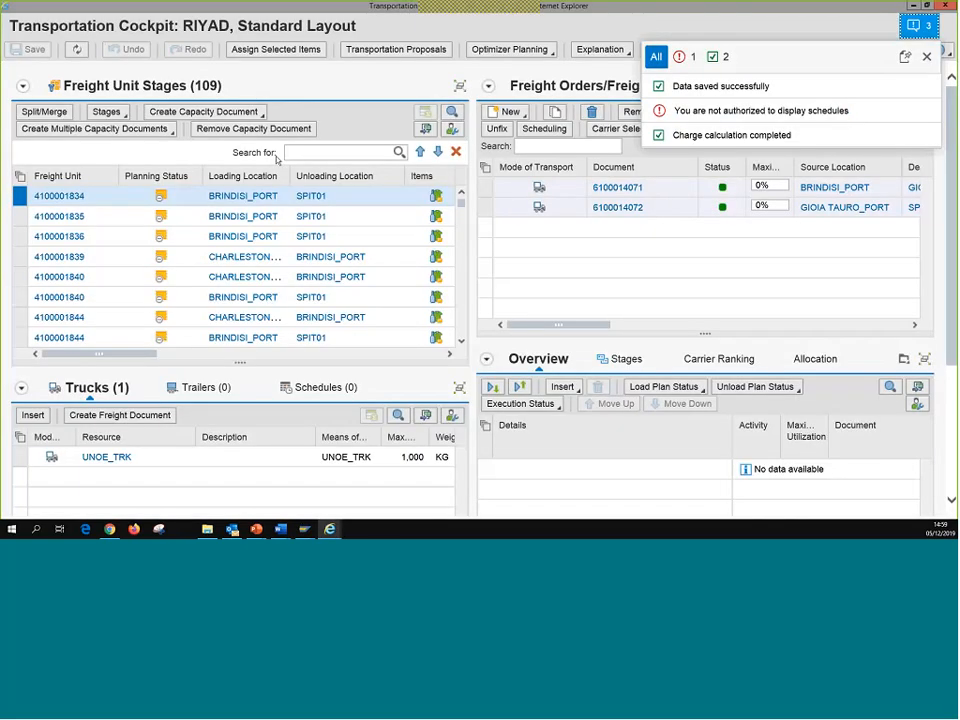
pyautogui.click(927, 58)
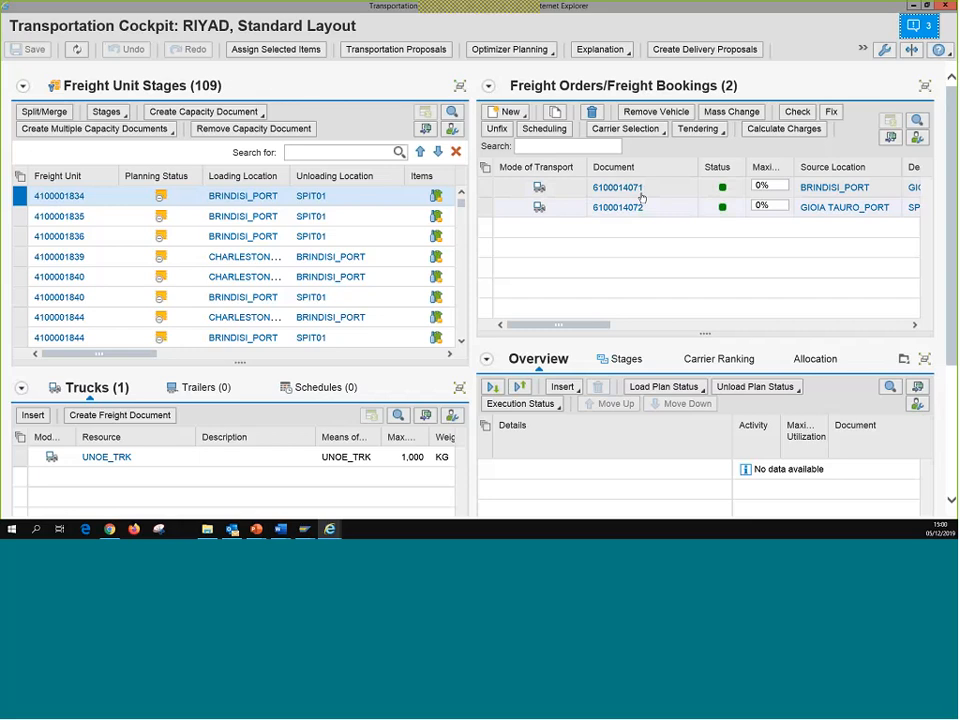
pyautogui.click(98, 204)
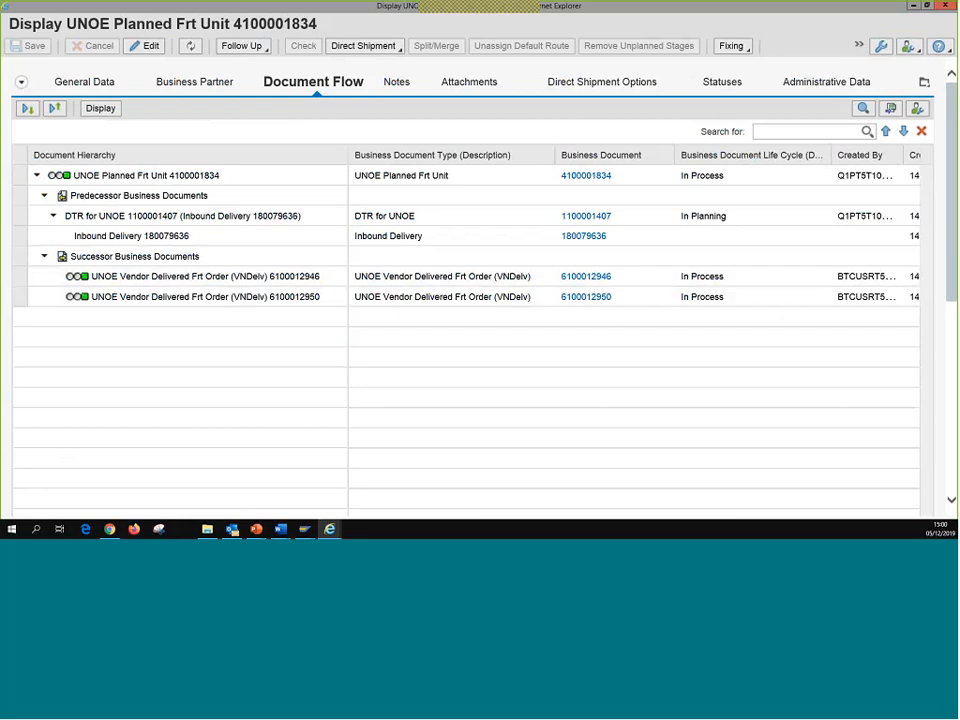
pyautogui.click(245, 52)
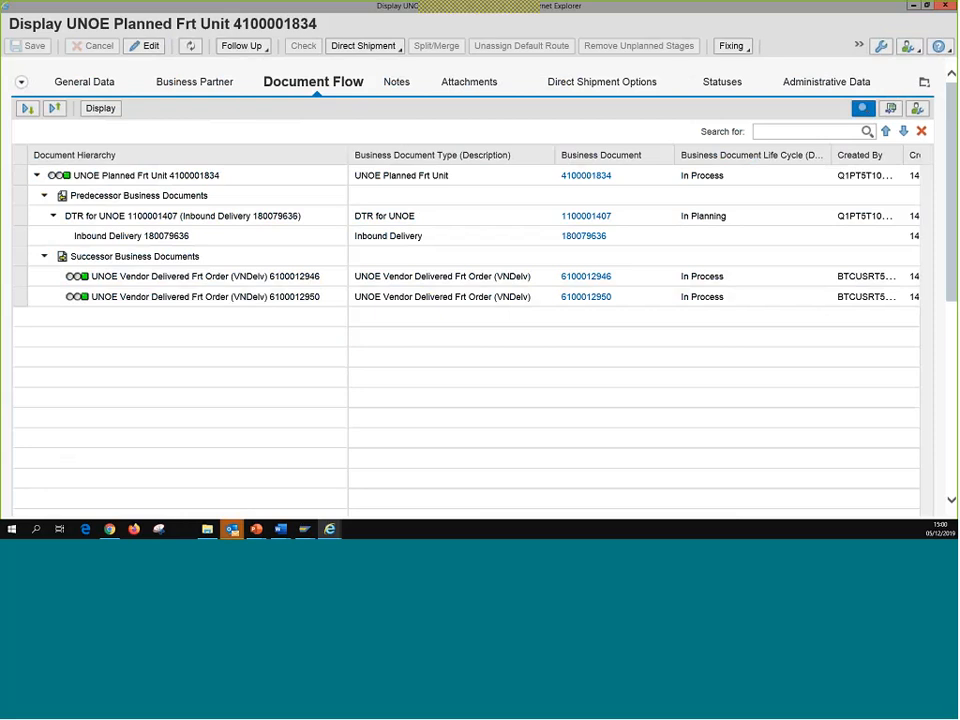
pyautogui.click(945, 5)
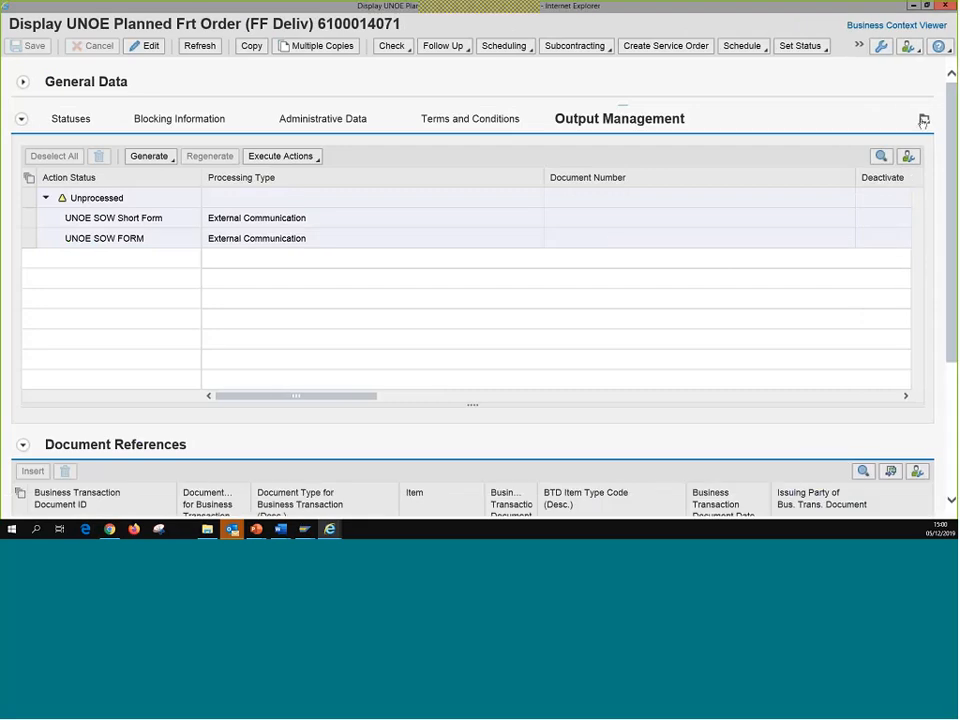
pyautogui.click(924, 120)
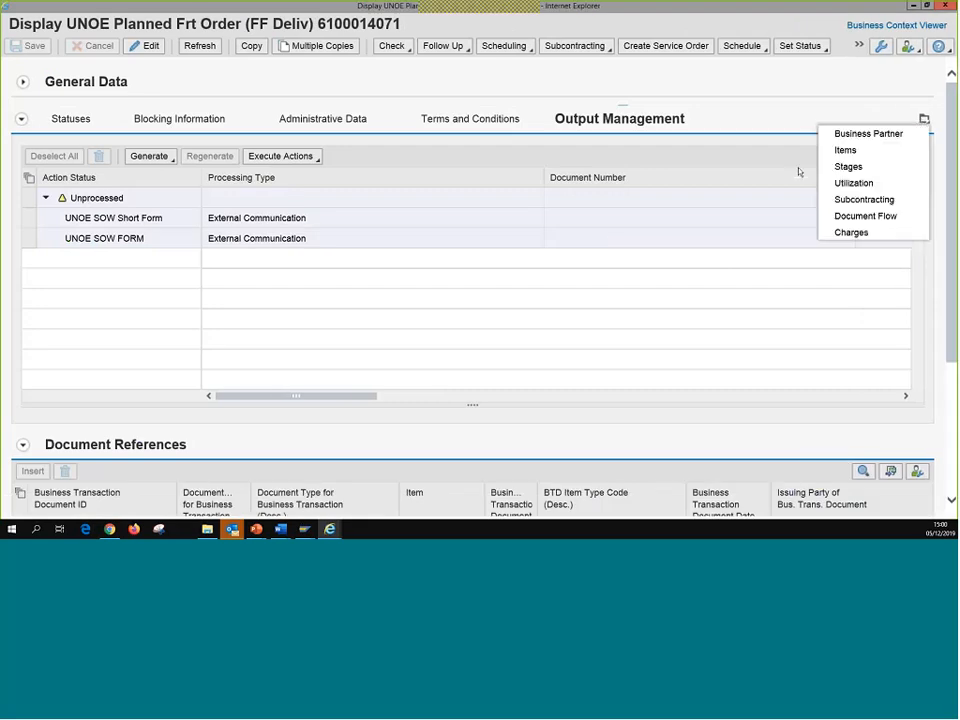
pyautogui.click(864, 220)
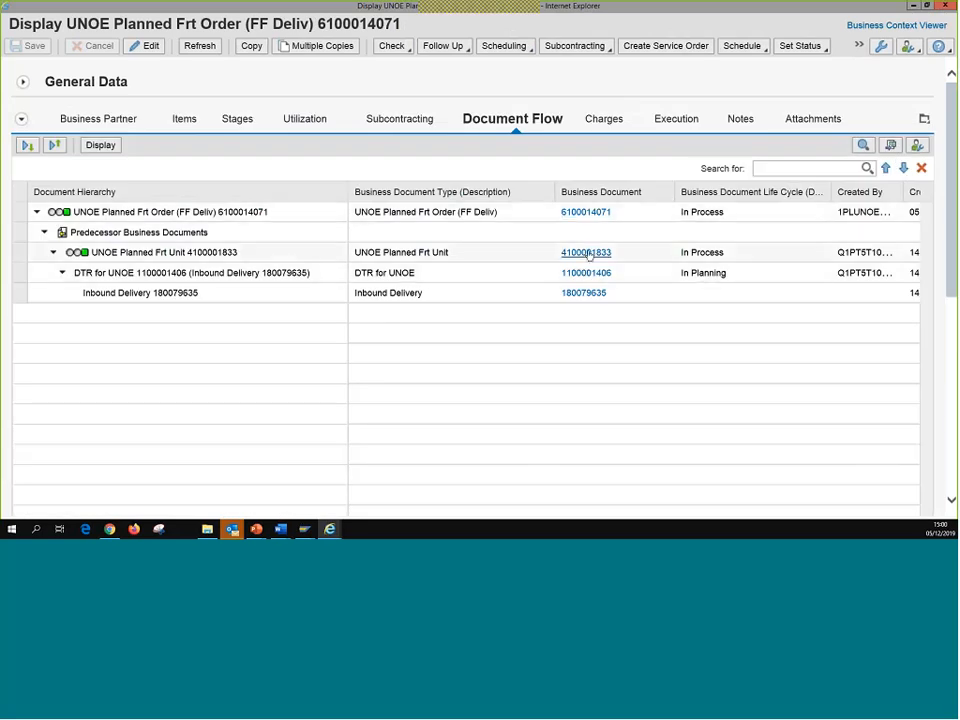
pyautogui.moveTo(359, 23); pyautogui.dragTo(445, 21)
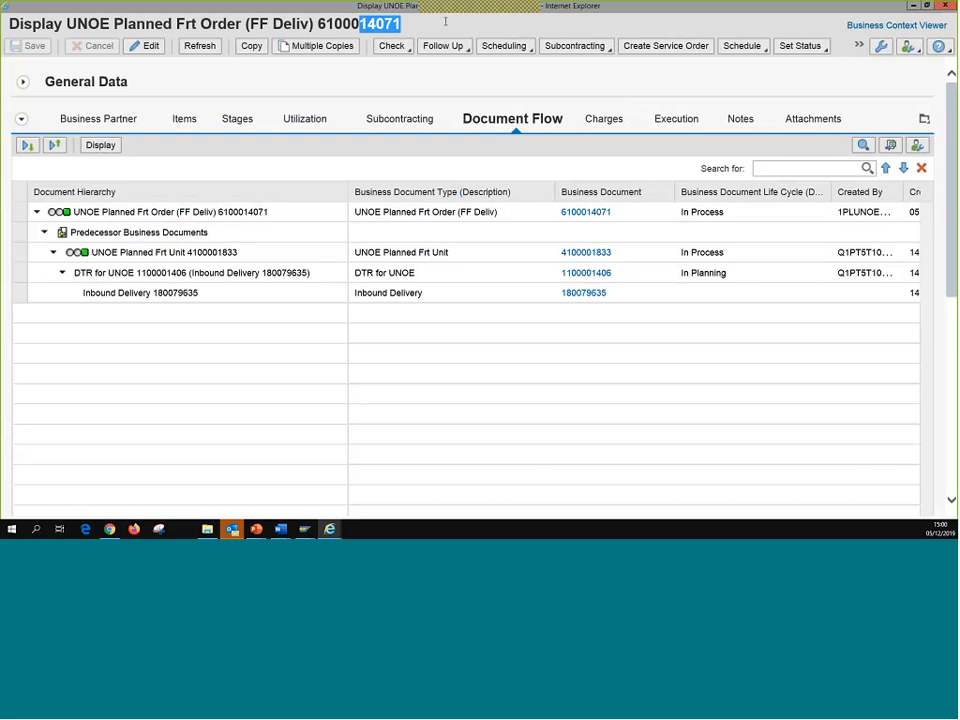
pyautogui.click(590, 255)
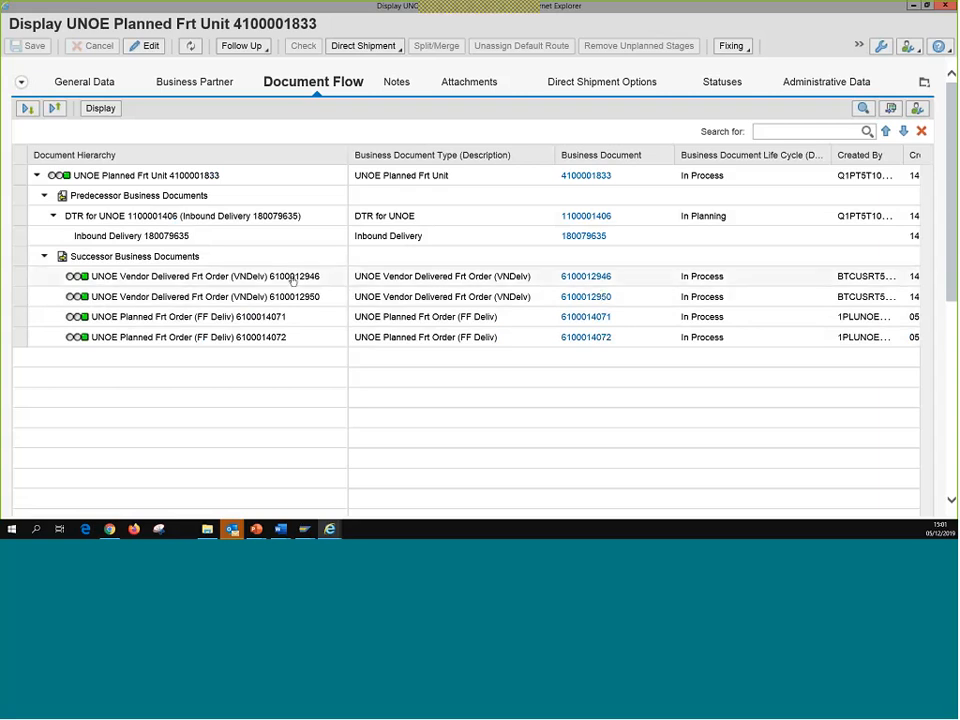
pyautogui.click(590, 278)
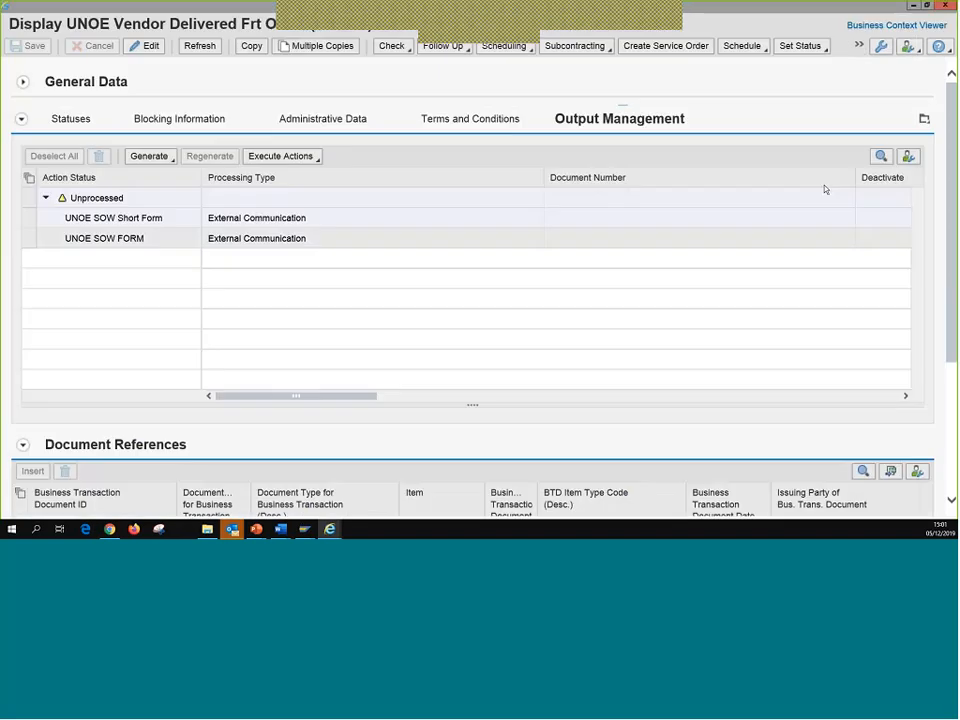
pyautogui.click(924, 118)
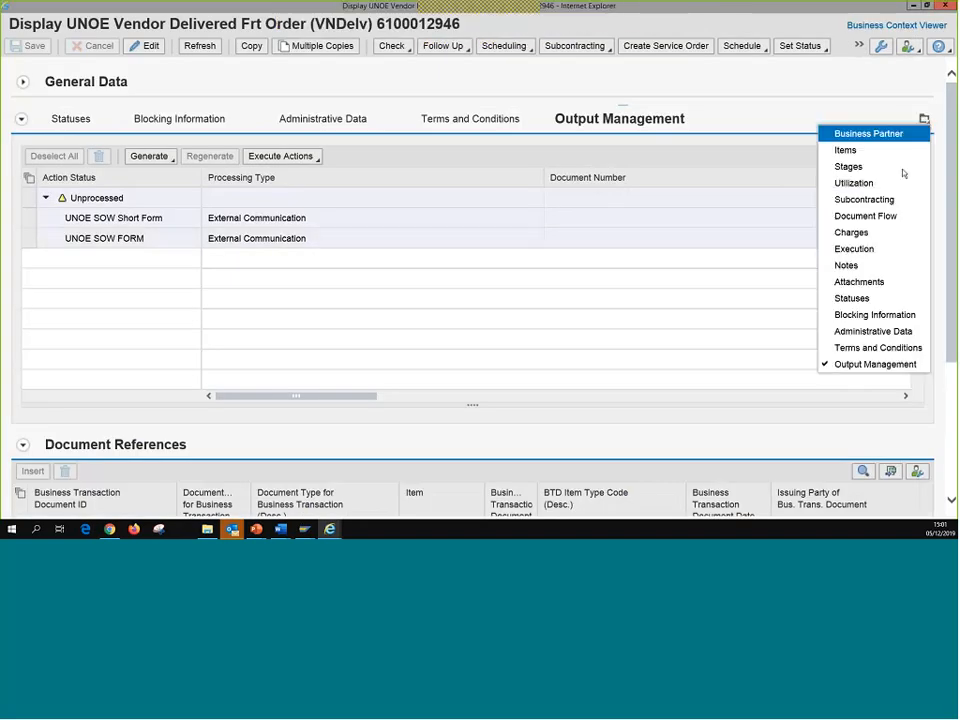
pyautogui.click(883, 232)
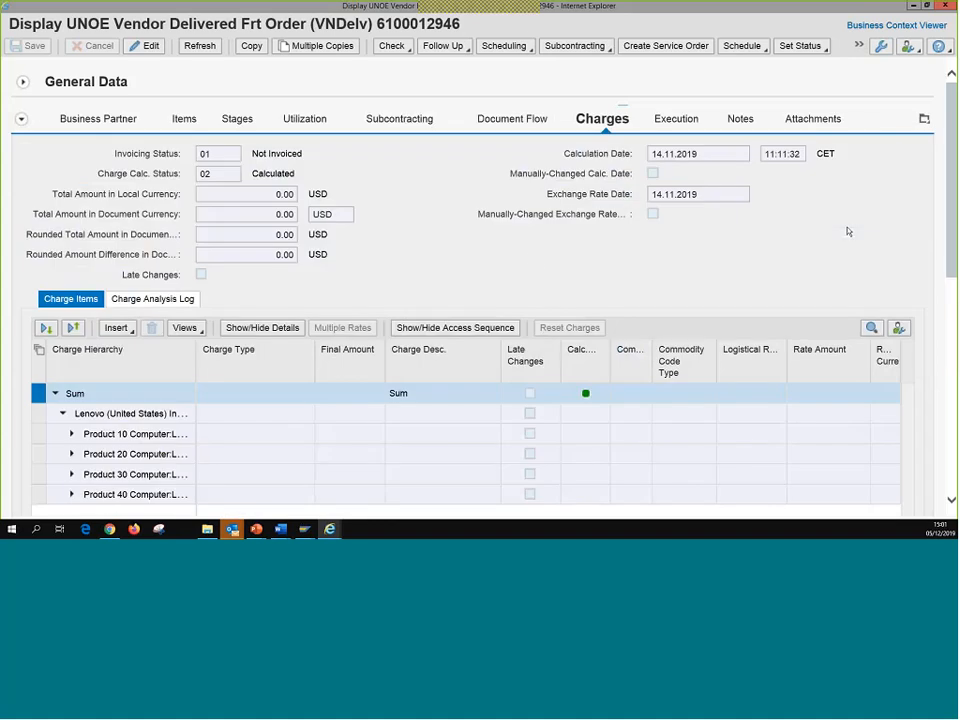
pyautogui.scroll(-3, 284, 145)
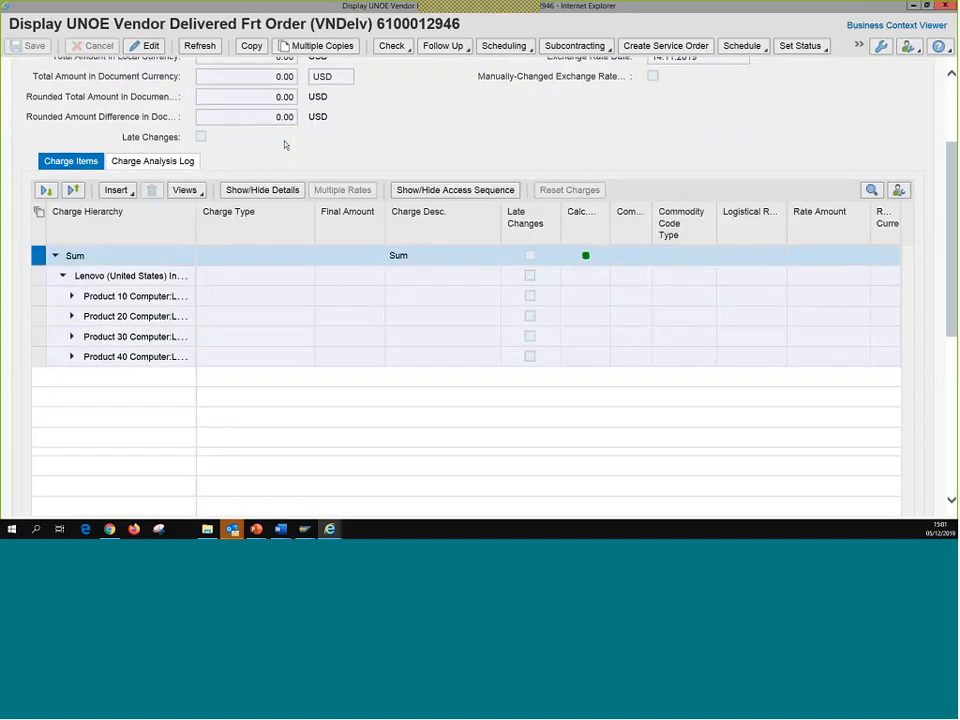
pyautogui.scroll(3, 284, 145)
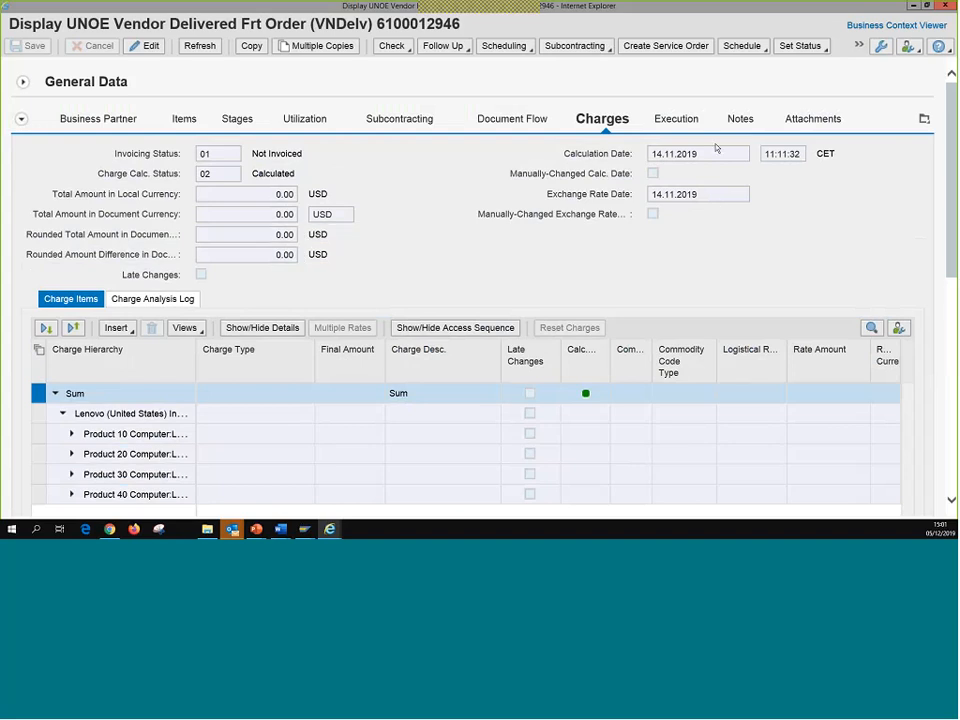
pyautogui.click(676, 119)
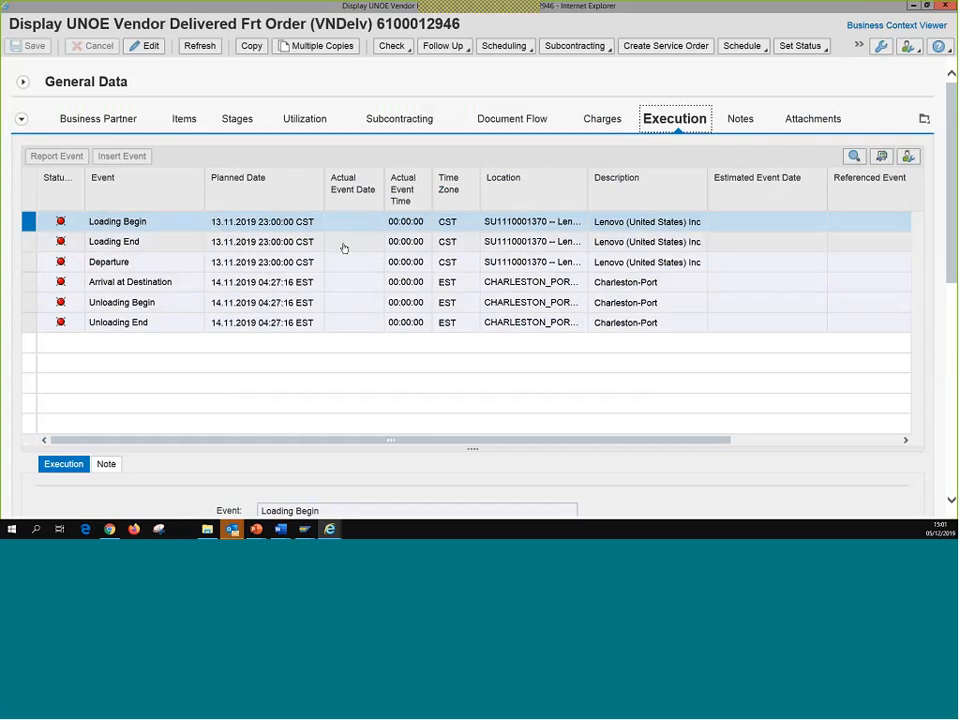
pyautogui.click(924, 119)
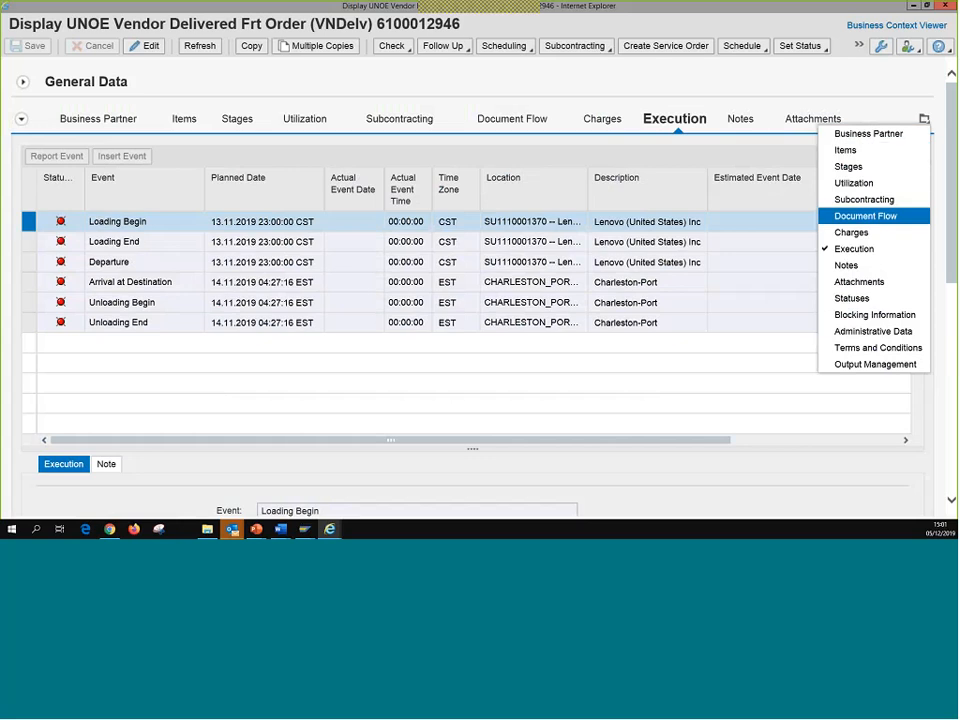
pyautogui.click(876, 364)
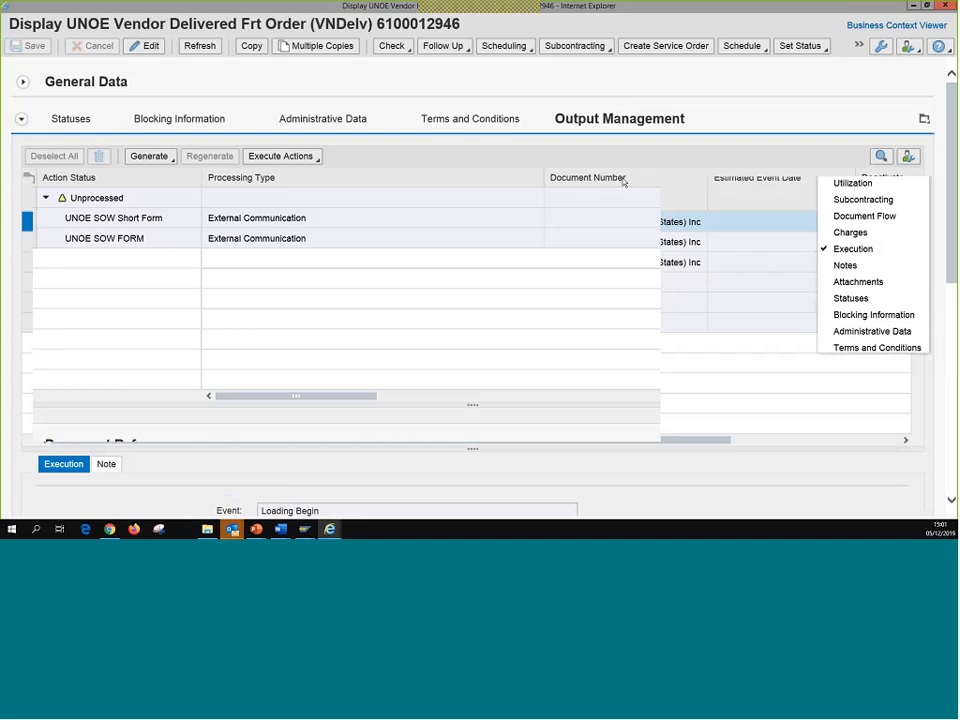
pyautogui.click(138, 222)
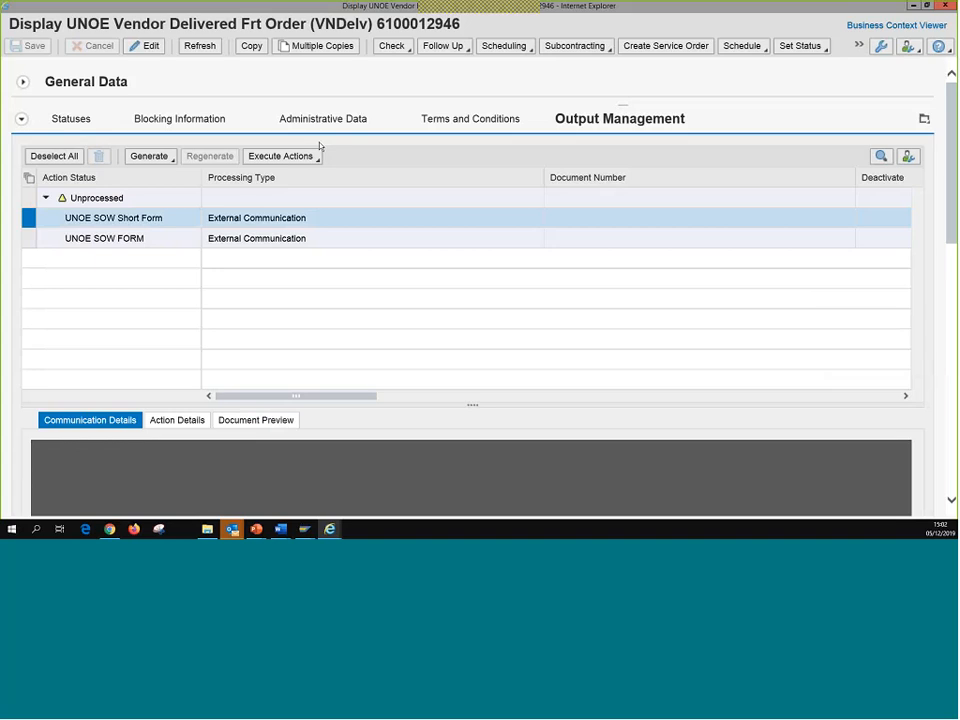
pyautogui.scroll(-2, 684, 289)
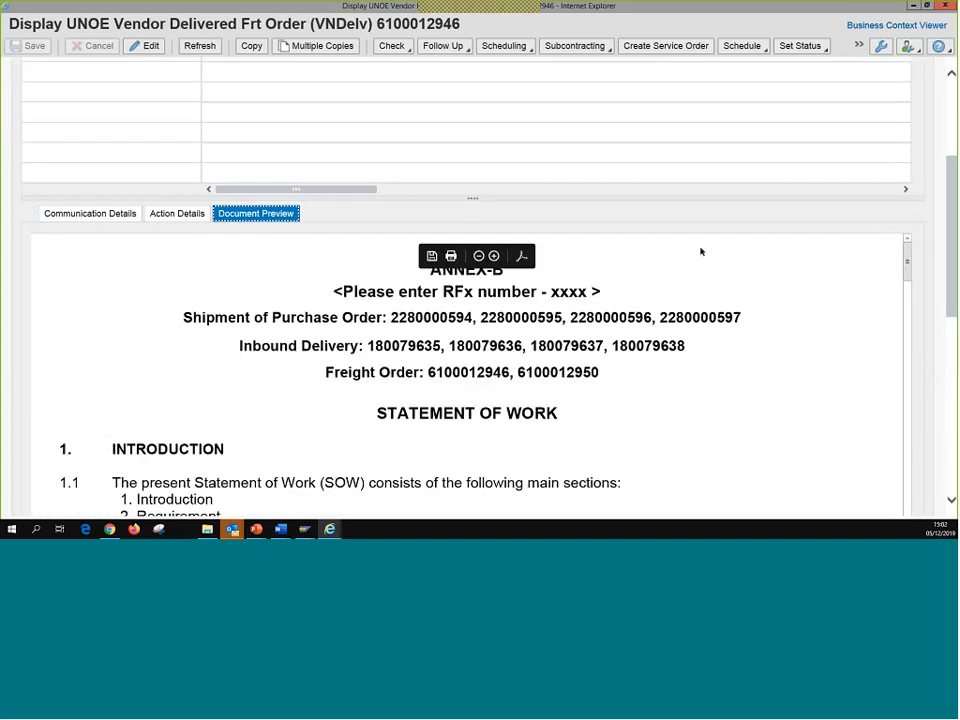
pyautogui.scroll(-1, 690, 251)
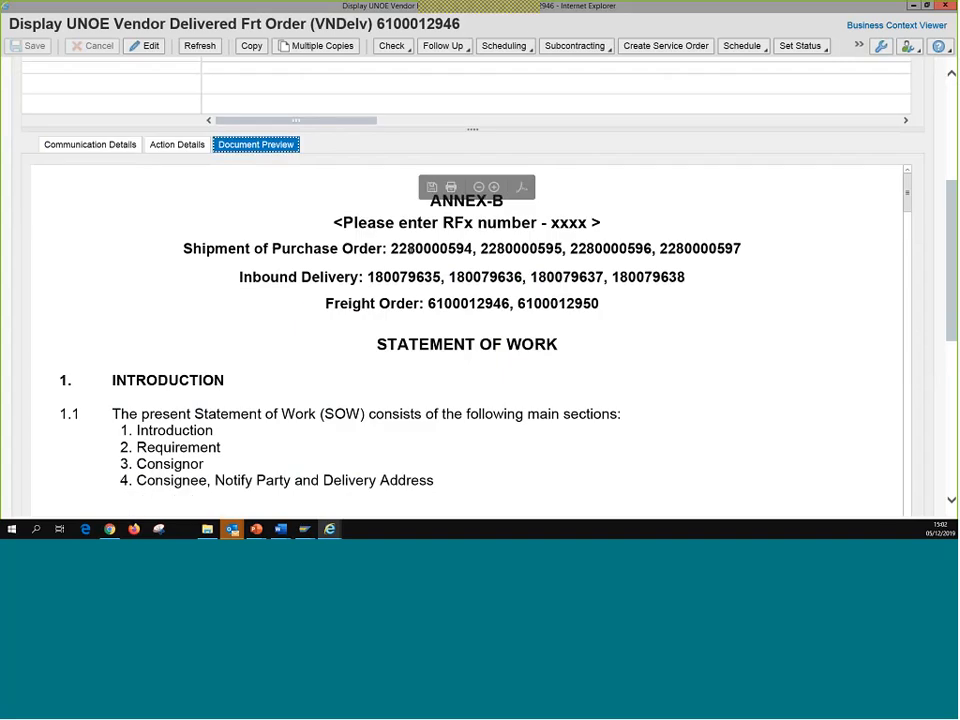
# - Examine the purchase order, inbound delivery and freight order references in the Statement of Work, continuing to the Requirement section's origin, destination and item table
pyautogui.moveTo(390, 248); pyautogui.dragTo(711, 241)
pyautogui.moveTo(213, 431); pyautogui.dragTo(60, 413)
pyautogui.moveTo(365, 277); pyautogui.dragTo(621, 326)
pyautogui.click(422, 296)
pyautogui.click(428, 301)
pyautogui.click(495, 303)
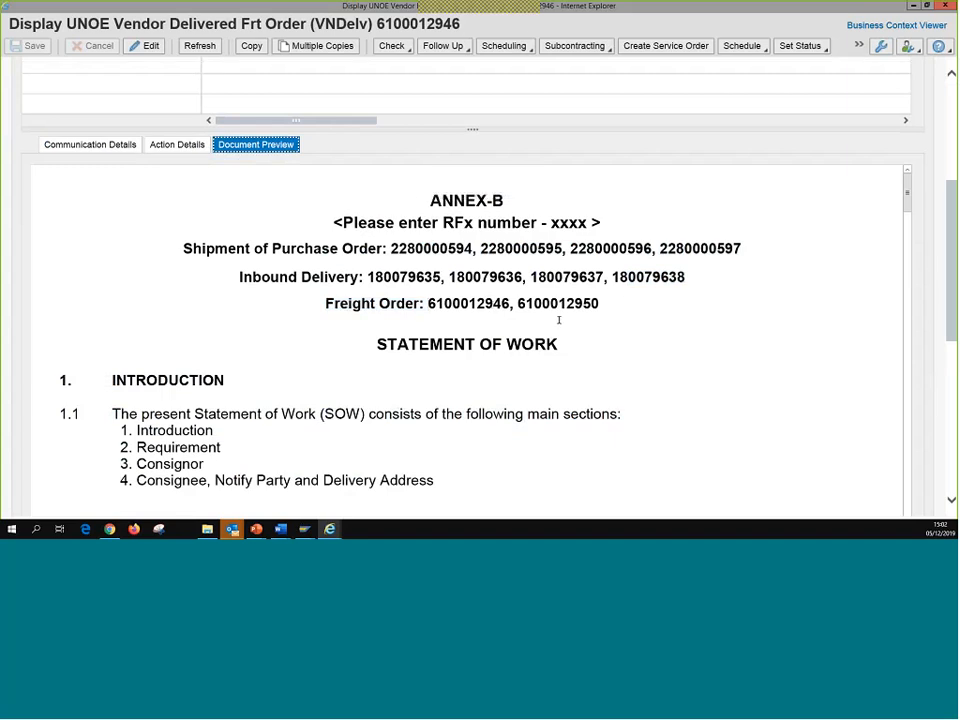
pyautogui.moveTo(513, 304); pyautogui.dragTo(647, 332)
pyautogui.click(643, 315)
pyautogui.scroll(-1, 510, 326)
pyautogui.scroll(-5, 510, 326)
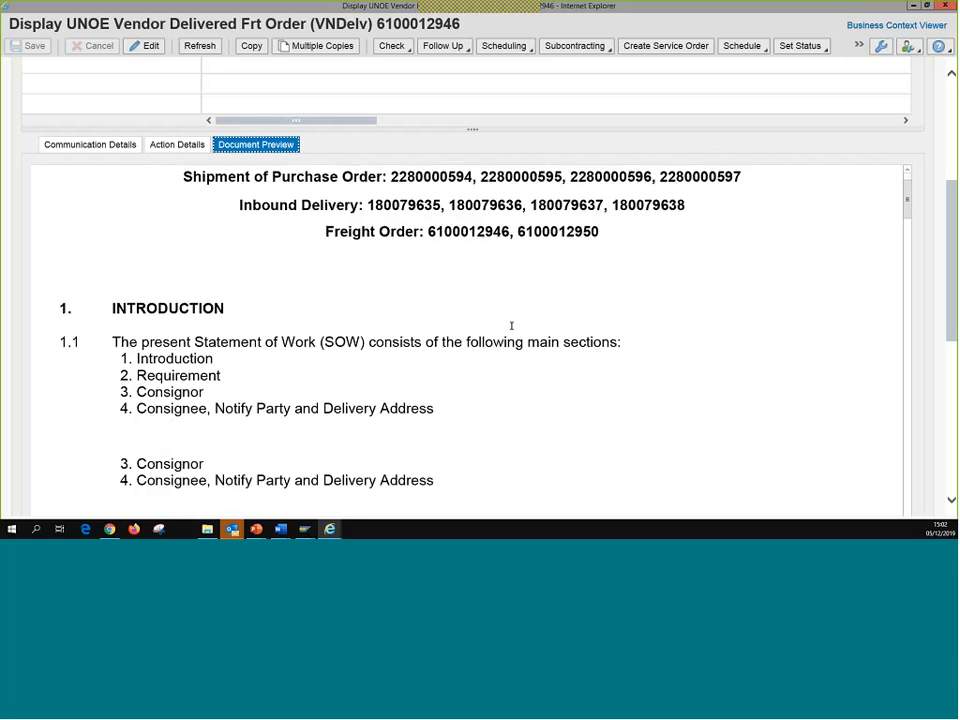
pyautogui.scroll(-3, 295, 321)
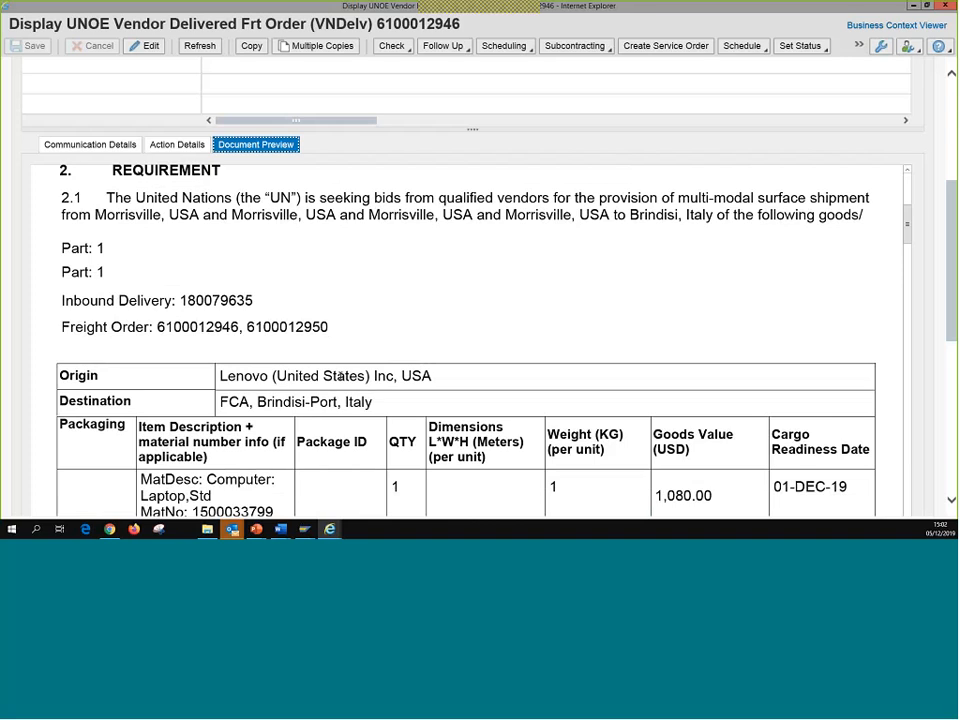
# - Examine Part 1 of the Requirement section, including the item's goods value, cargo readiness date and note
pyautogui.scroll(-2, 340, 376)
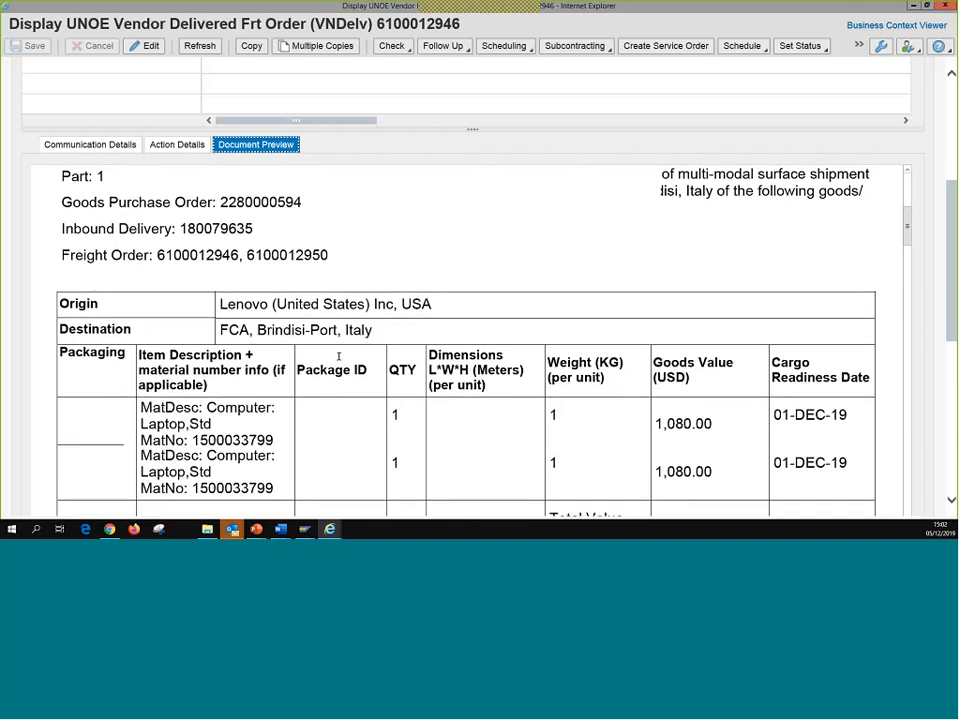
pyautogui.scroll(-1, 341, 372)
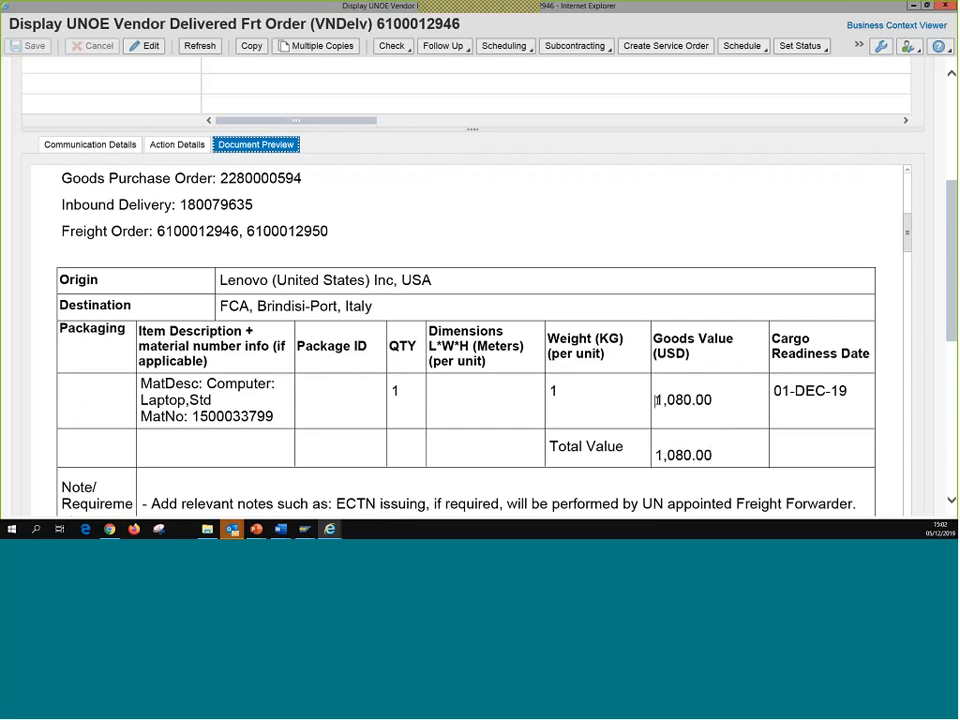
pyautogui.click(724, 408)
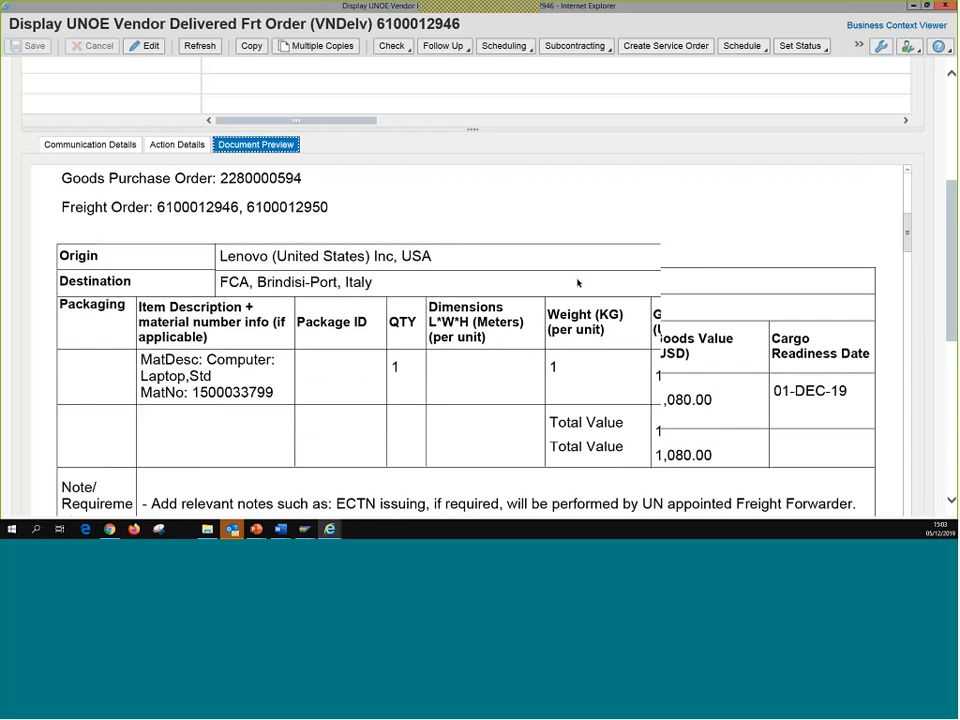
pyautogui.scroll(-2, 577, 283)
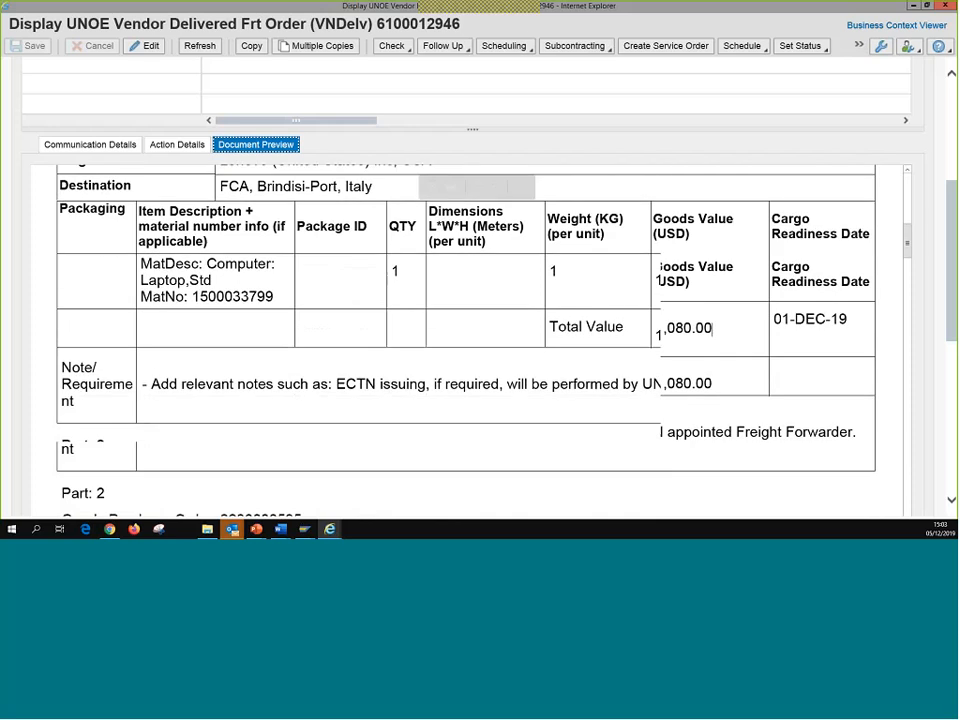
pyautogui.scroll(-2, 373, 274)
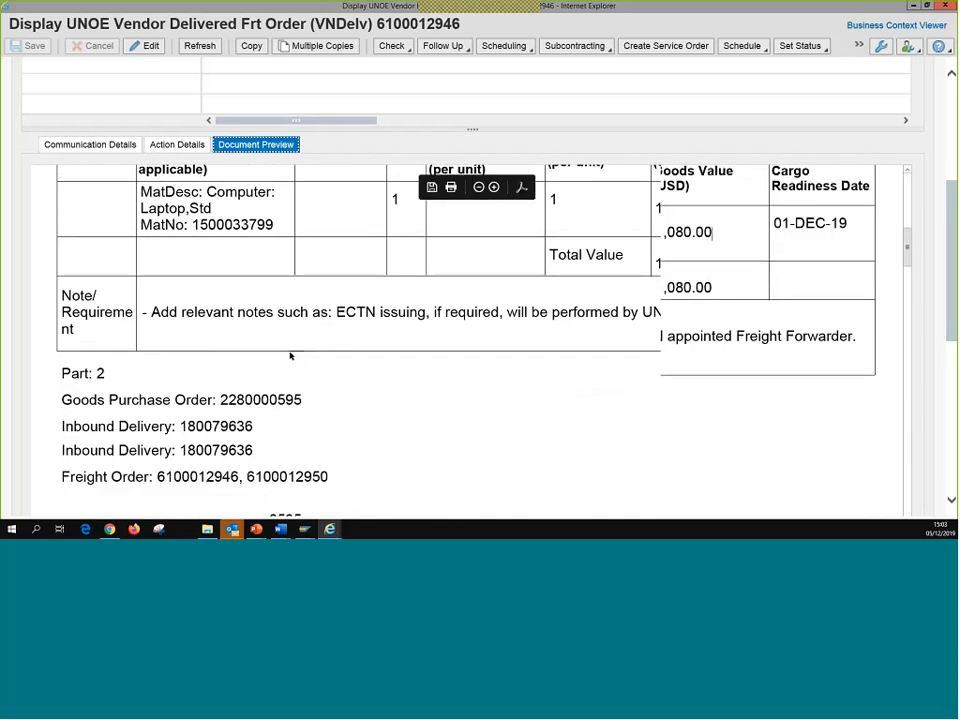
pyautogui.scroll(-3, 231, 372)
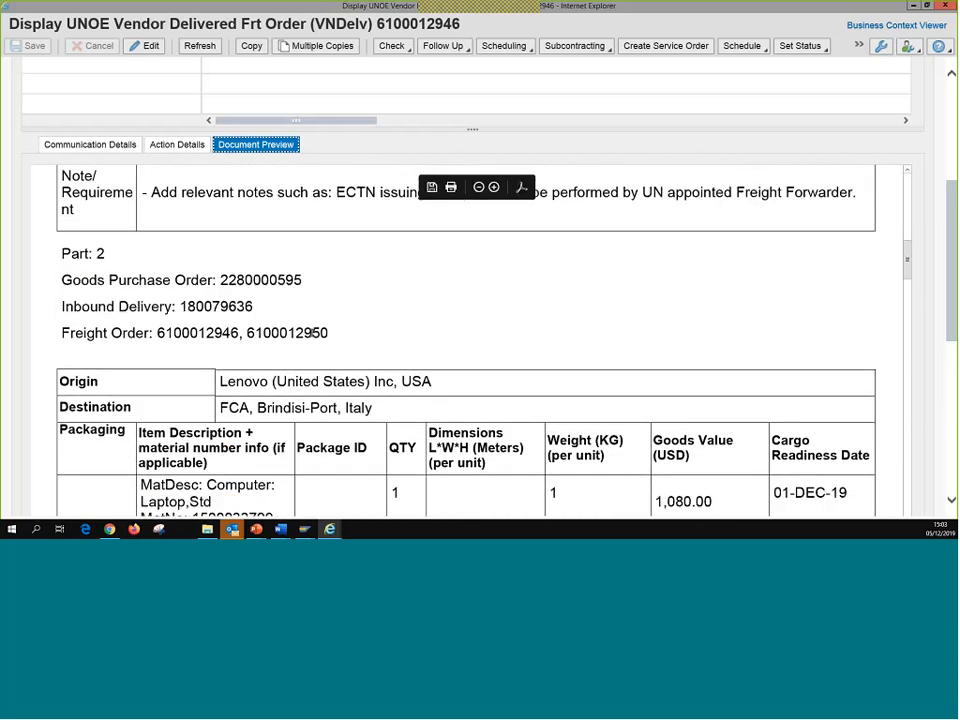
pyautogui.moveTo(260, 208); pyautogui.dragTo(321, 213)
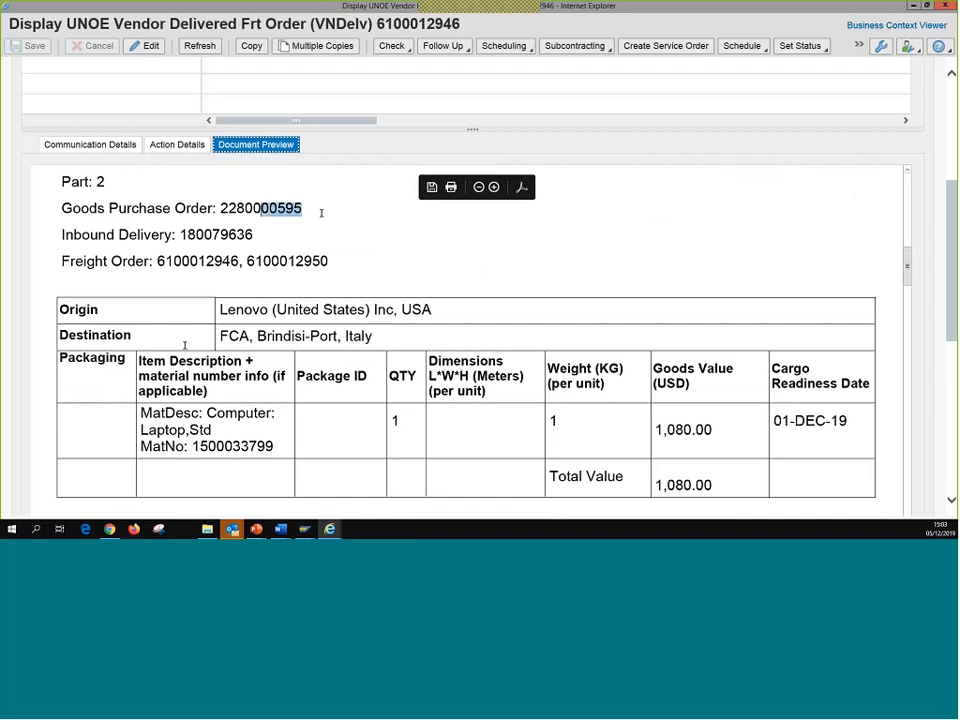
pyautogui.scroll(-3, 604, 326)
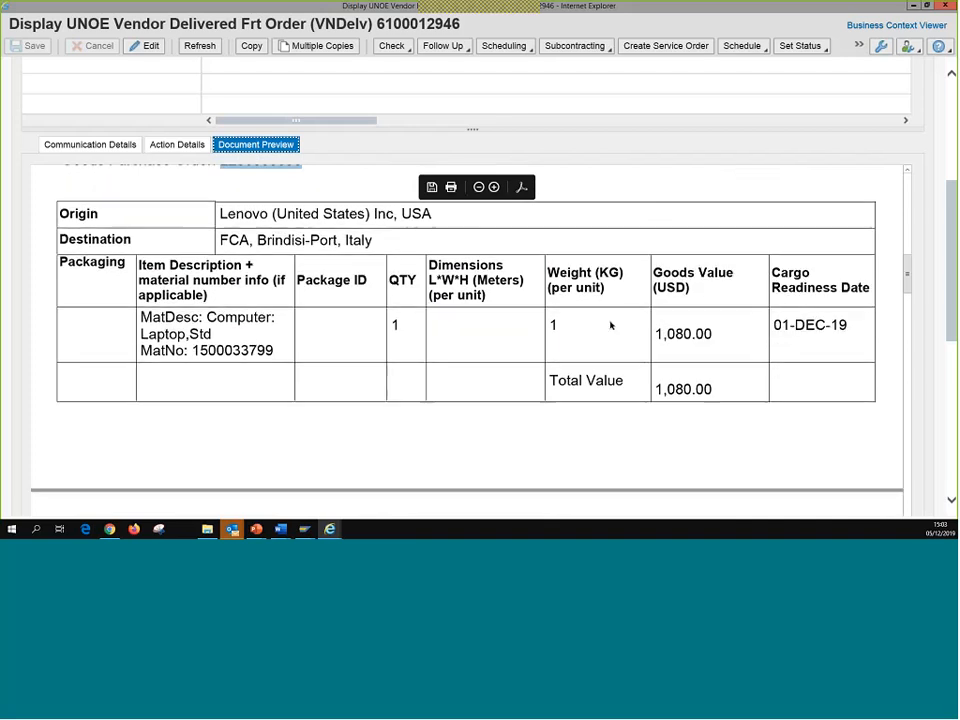
pyautogui.scroll(-8, 610, 325)
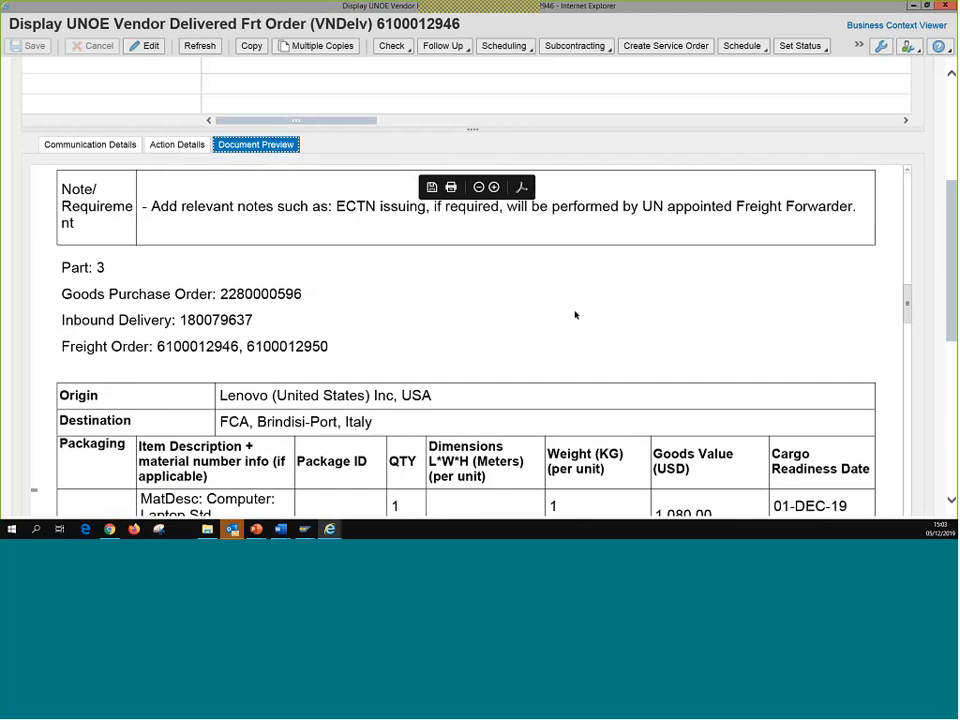
pyautogui.scroll(-3, 576, 354)
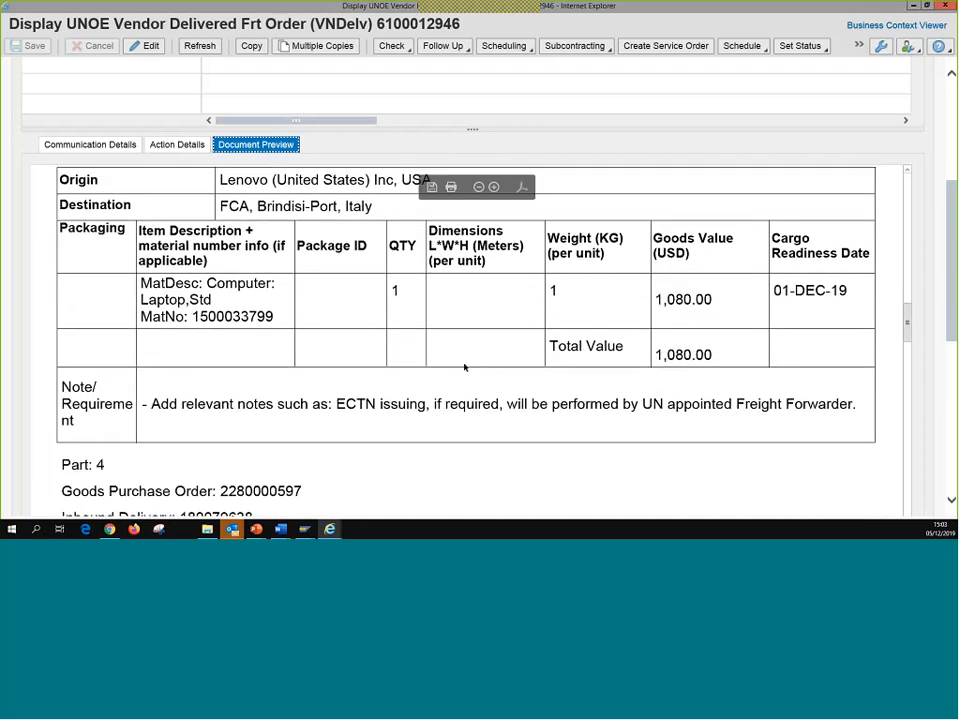
pyautogui.scroll(-5, 464, 367)
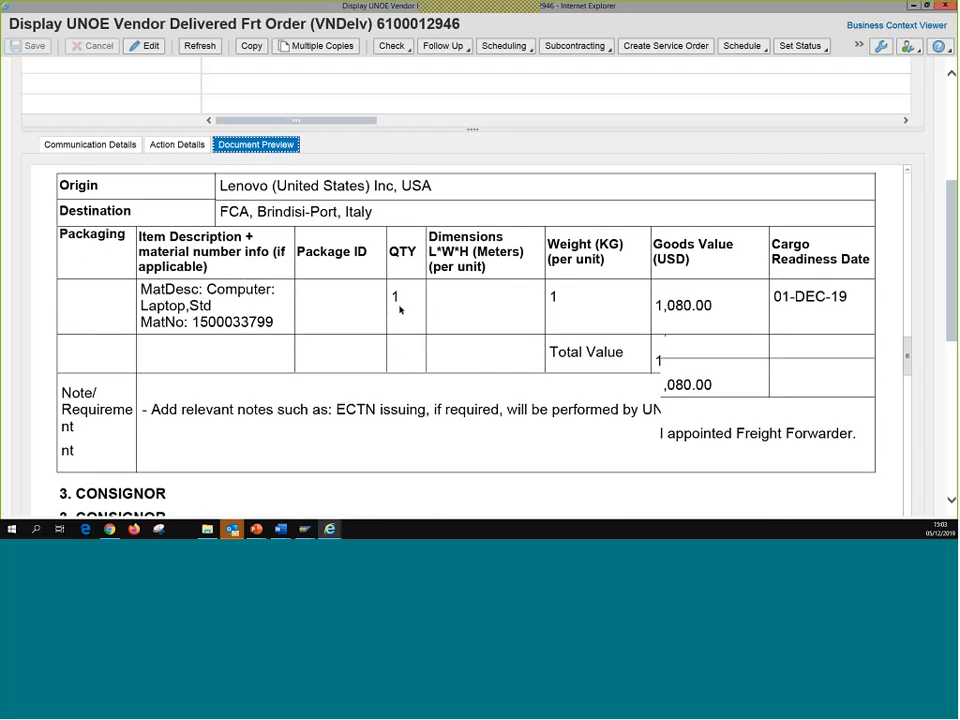
pyautogui.scroll(-5, 300, 320)
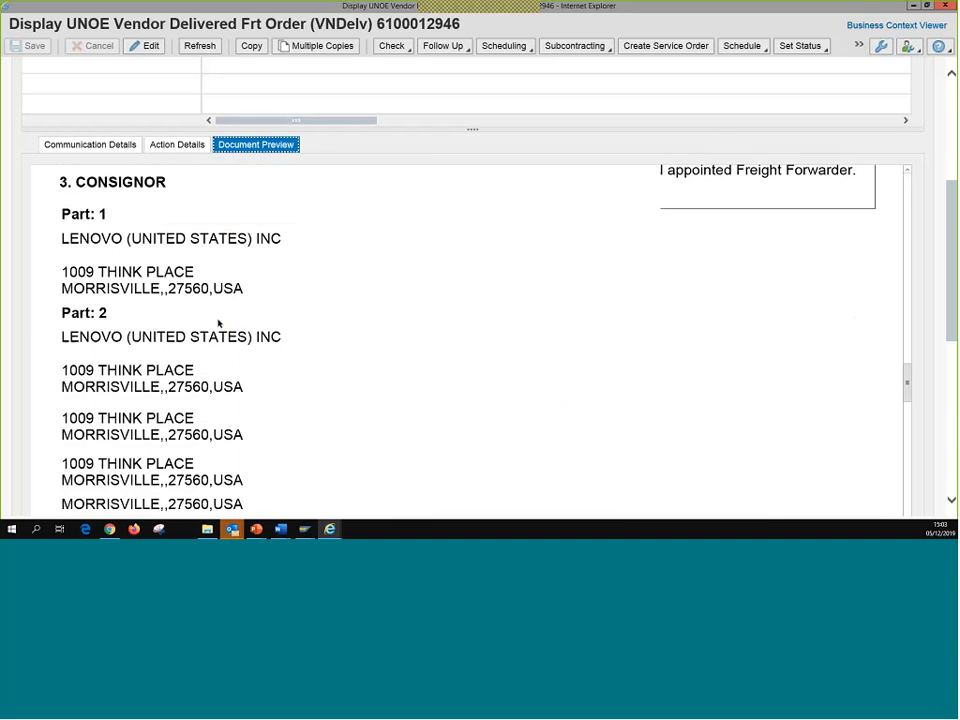
pyautogui.scroll(-6, 218, 323)
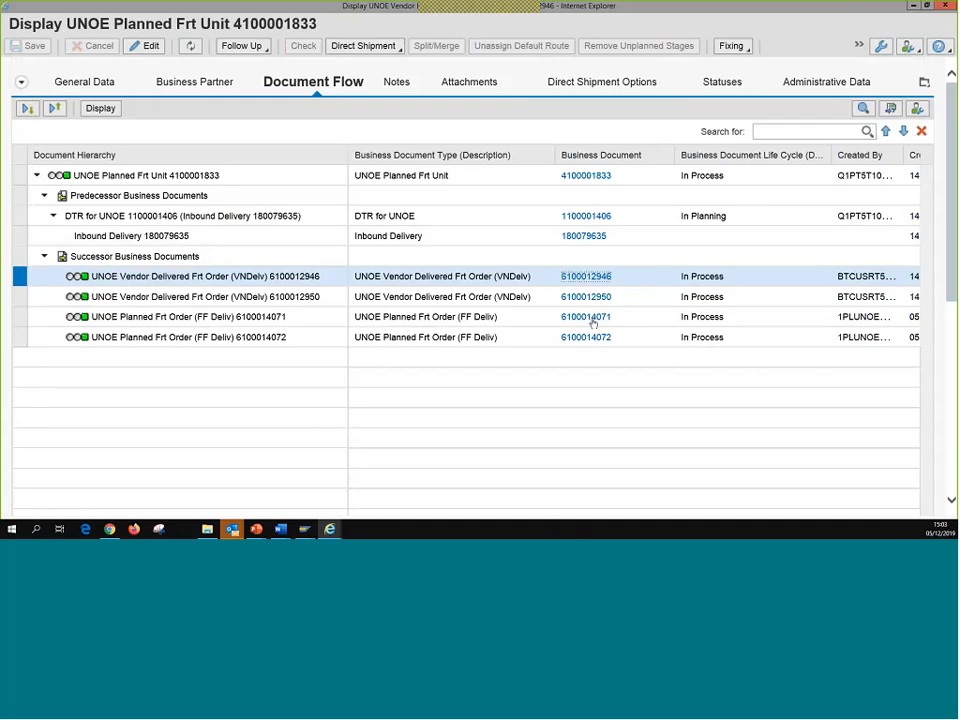
pyautogui.click(594, 318)
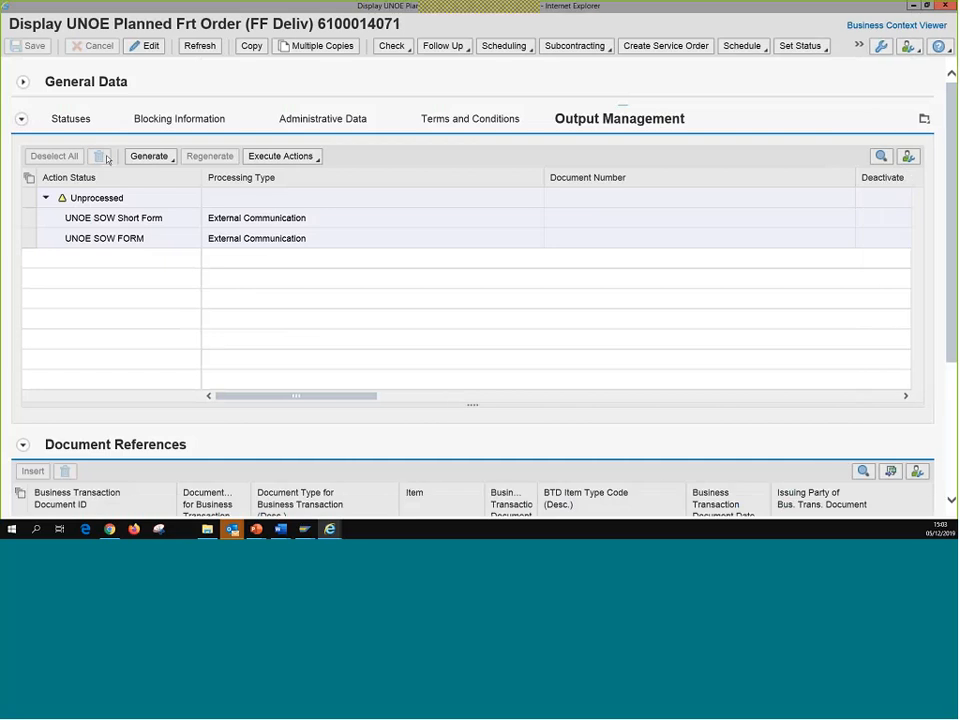
pyautogui.click(113, 218)
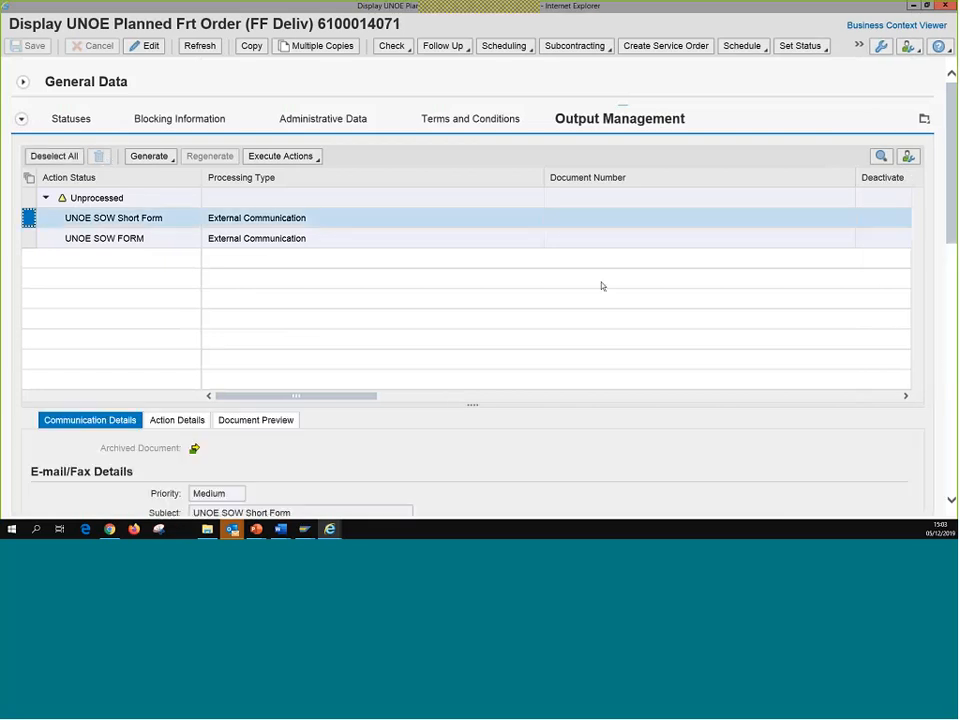
pyautogui.scroll(-1, 223, 437)
pyautogui.scroll(-3, 223, 437)
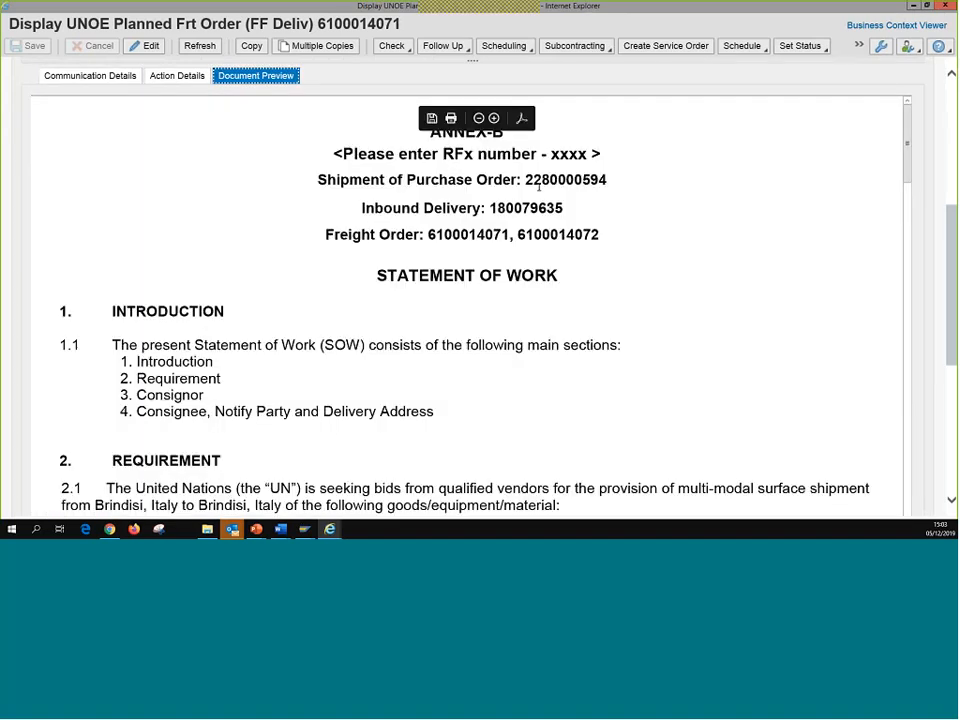
pyautogui.moveTo(535, 185); pyautogui.dragTo(607, 185)
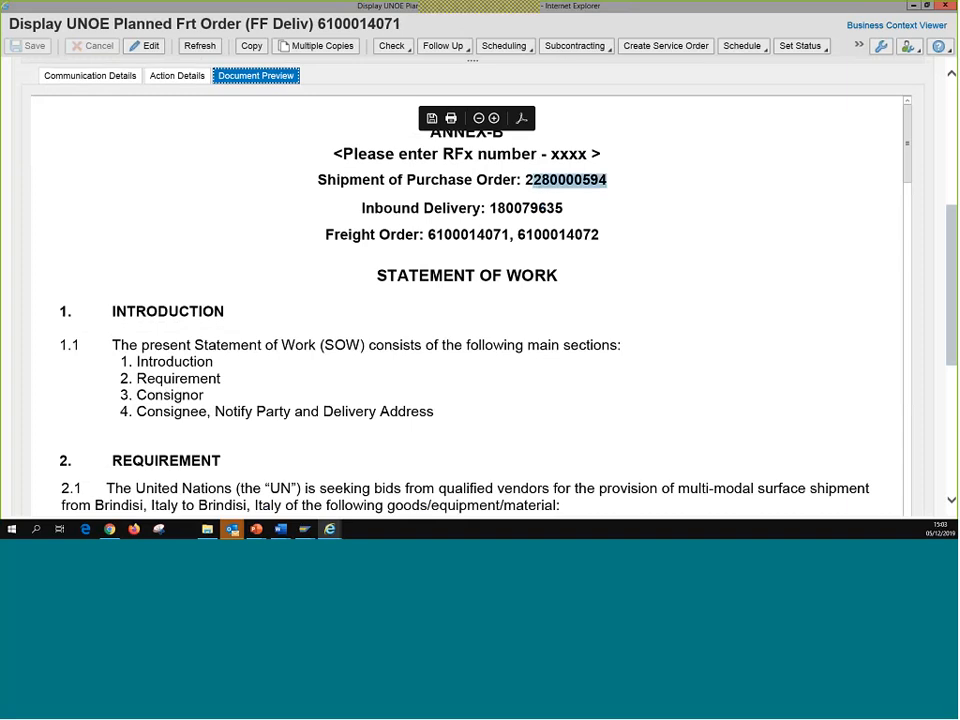
pyautogui.doubleClick(499, 209)
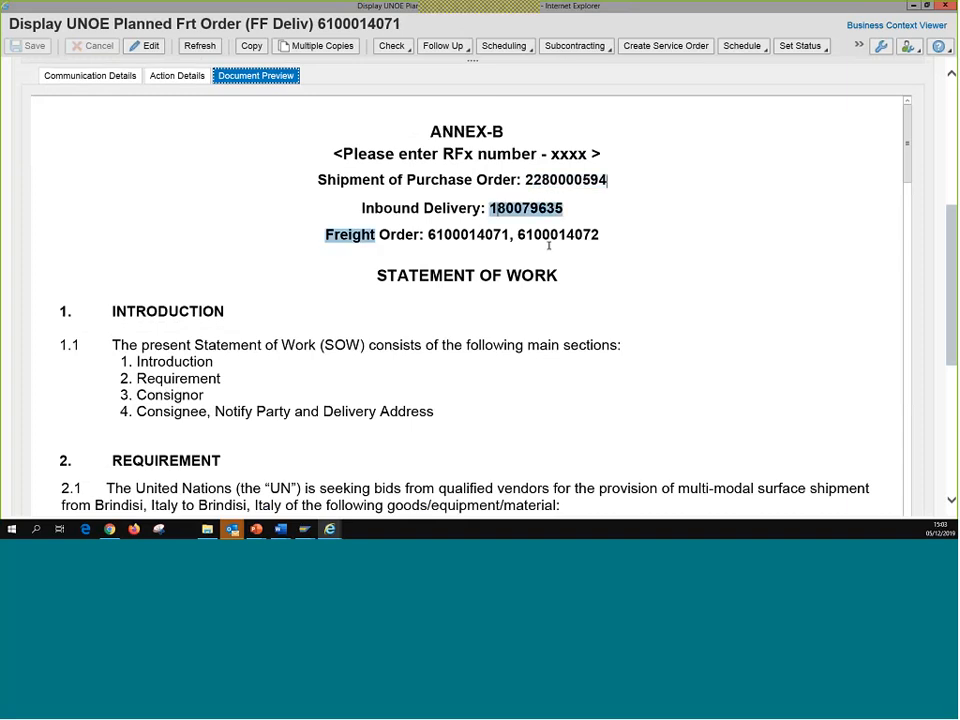
pyautogui.moveTo(428, 236); pyautogui.dragTo(604, 236)
pyautogui.click(636, 258)
pyautogui.scroll(-2, 545, 244)
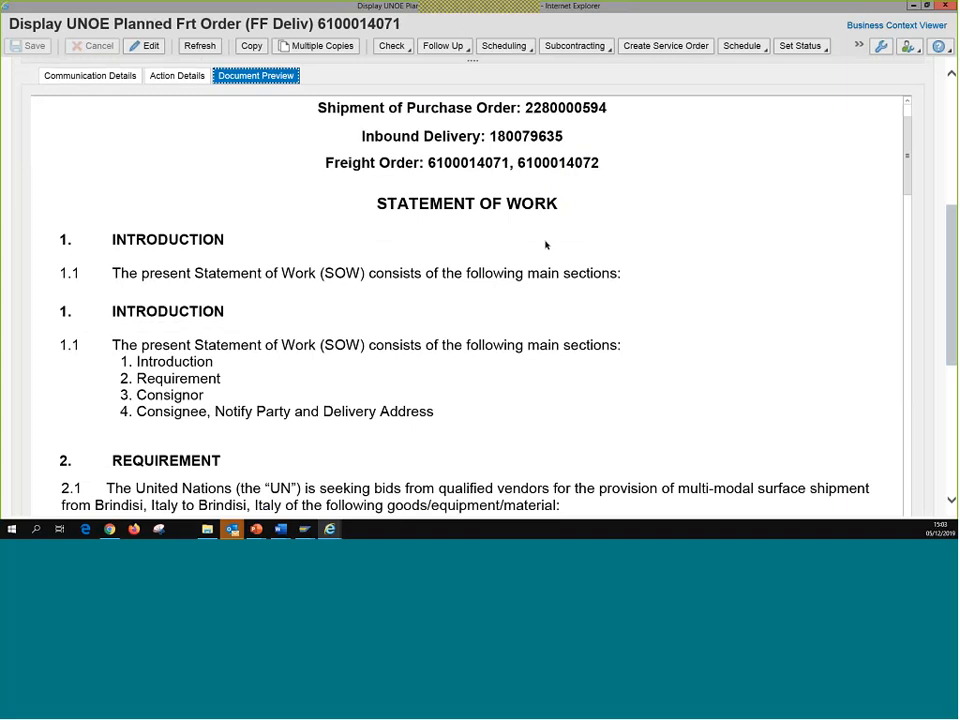
pyautogui.scroll(-5, 546, 244)
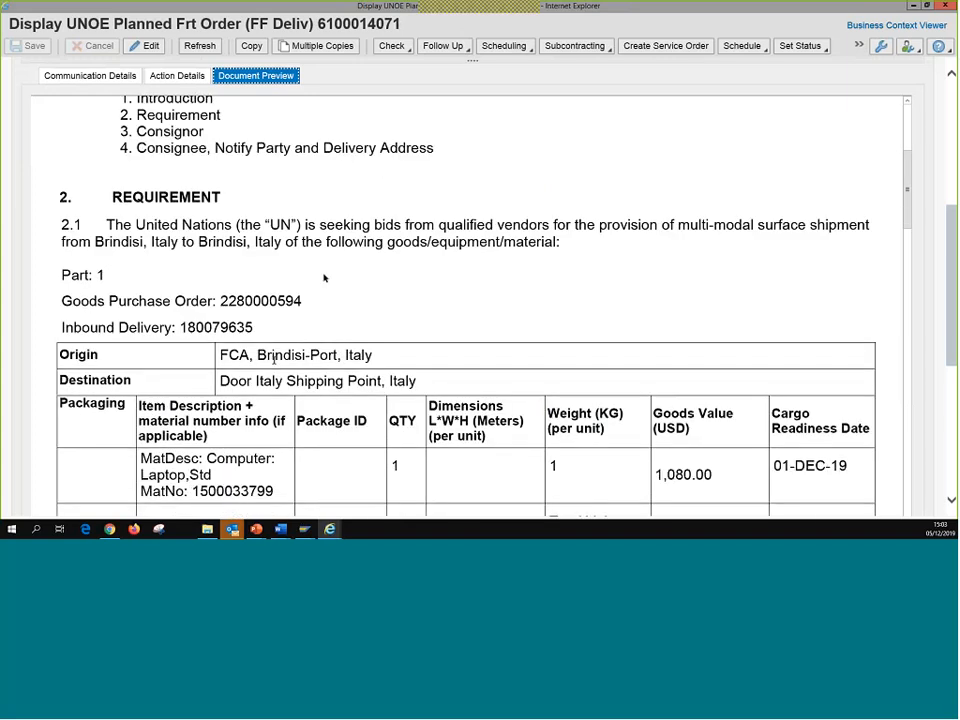
pyautogui.moveTo(220, 358); pyautogui.dragTo(560, 358)
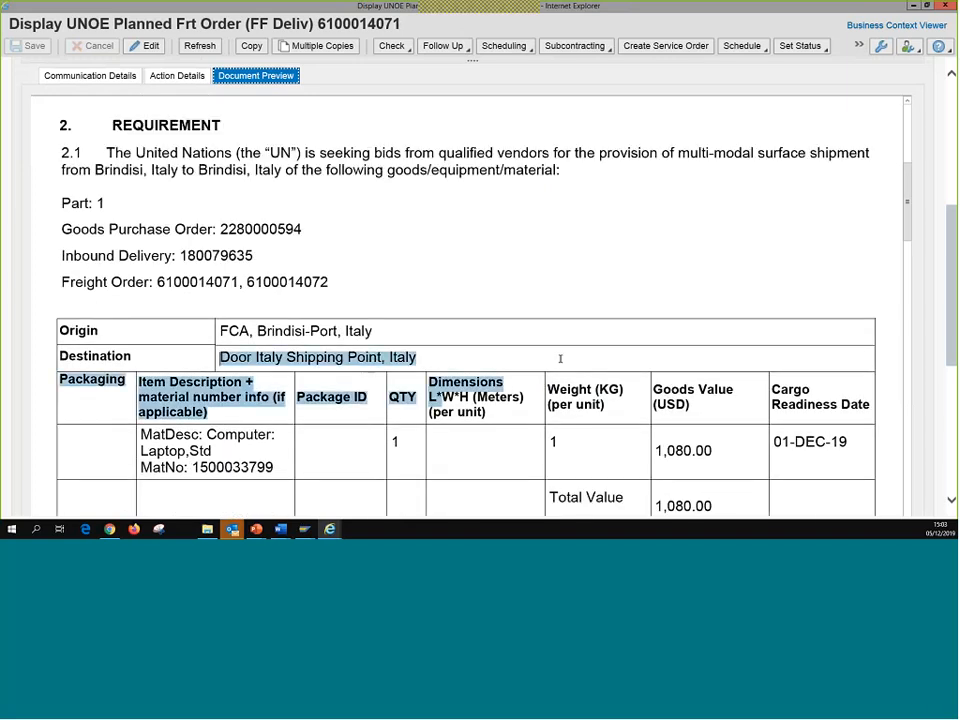
pyautogui.click(519, 350)
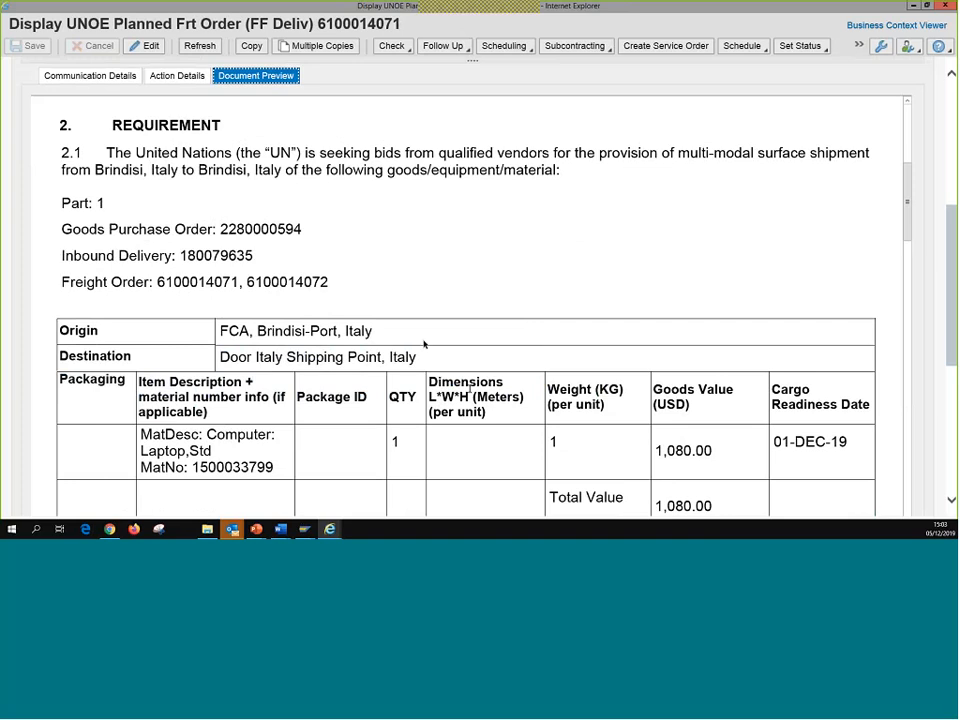
pyautogui.scroll(-1, 424, 343)
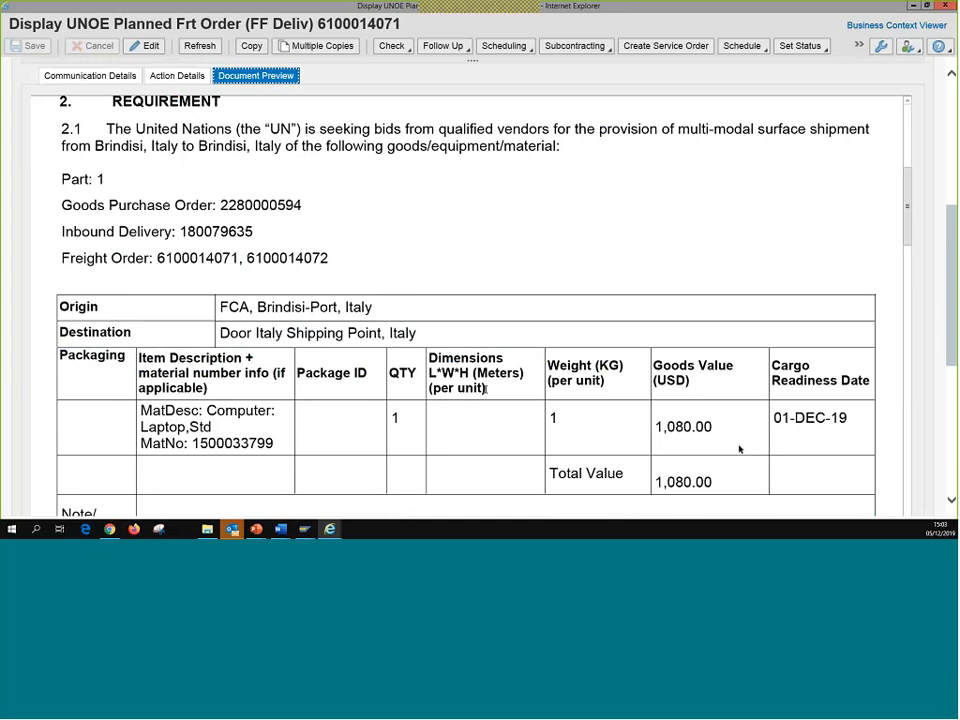
pyautogui.scroll(-5, 497, 343)
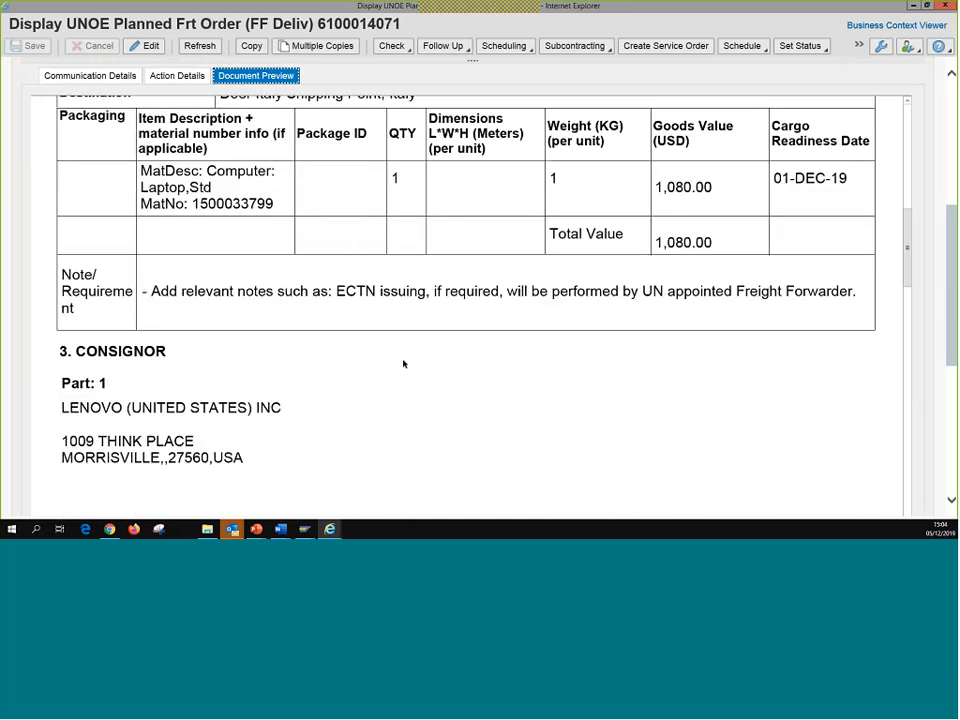
pyautogui.scroll(-3, 455, 366)
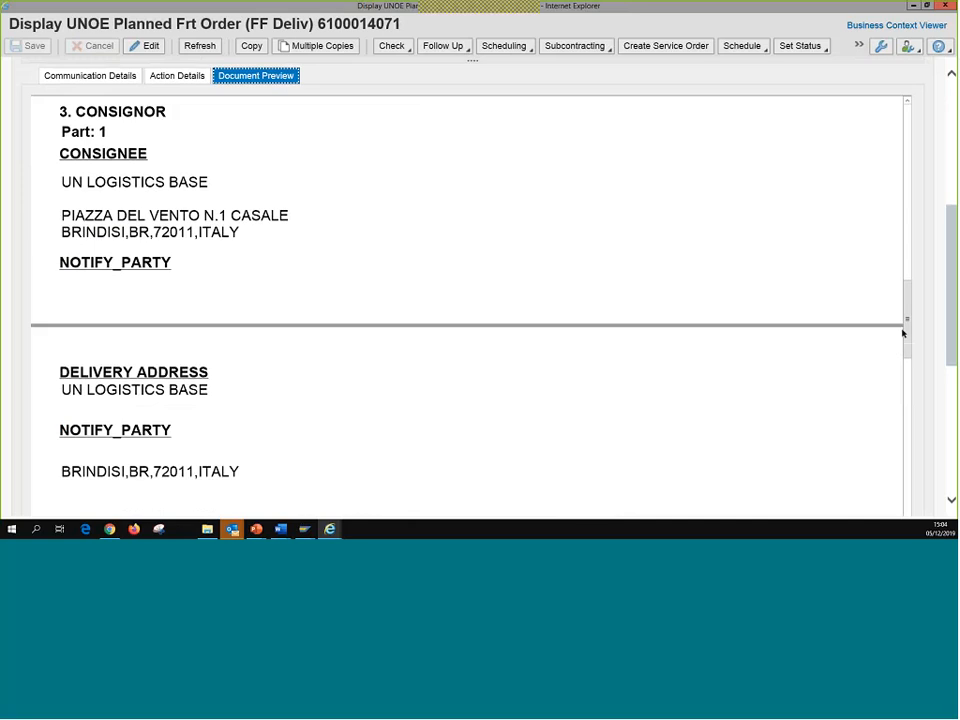
pyautogui.moveTo(909, 329); pyautogui.dragTo(909, 80)
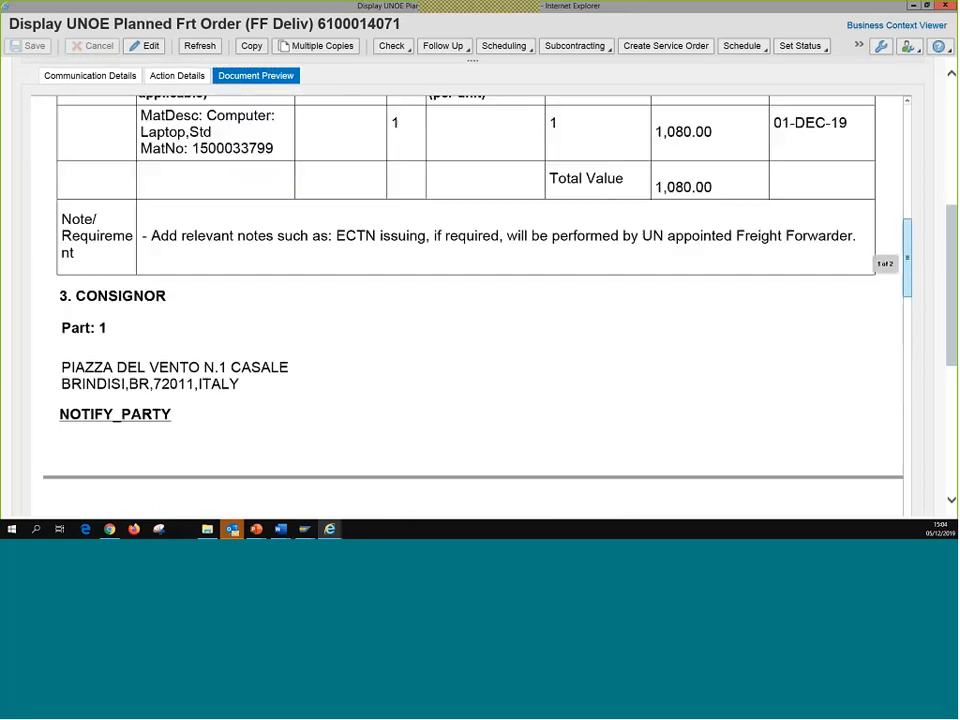
pyautogui.scroll(-3, 655, 330)
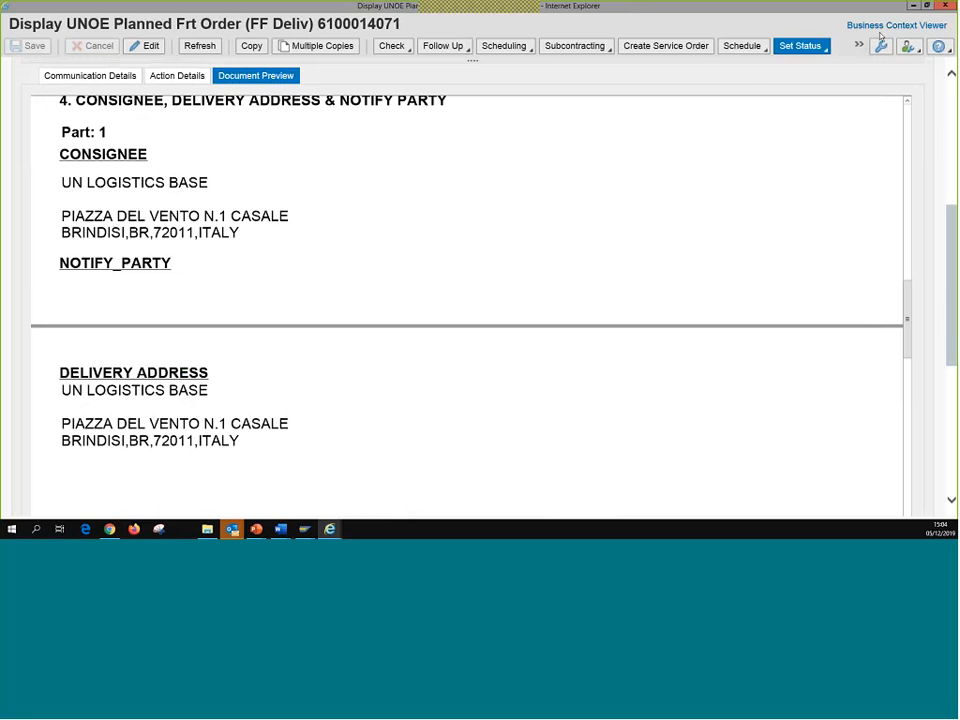
pyautogui.click(945, 6)
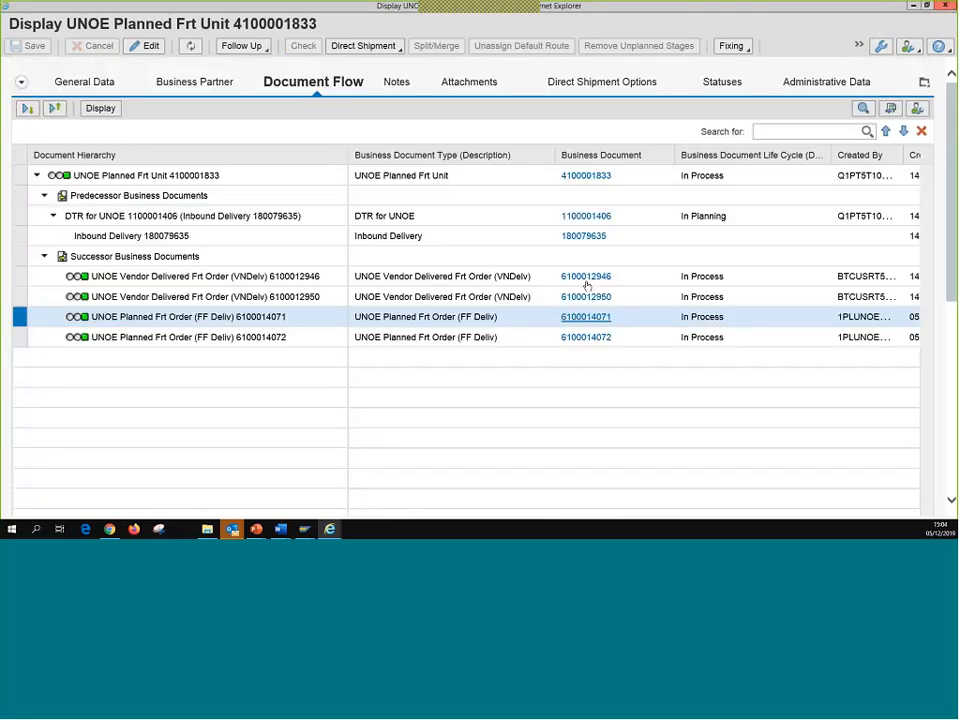
pyautogui.click(598, 296)
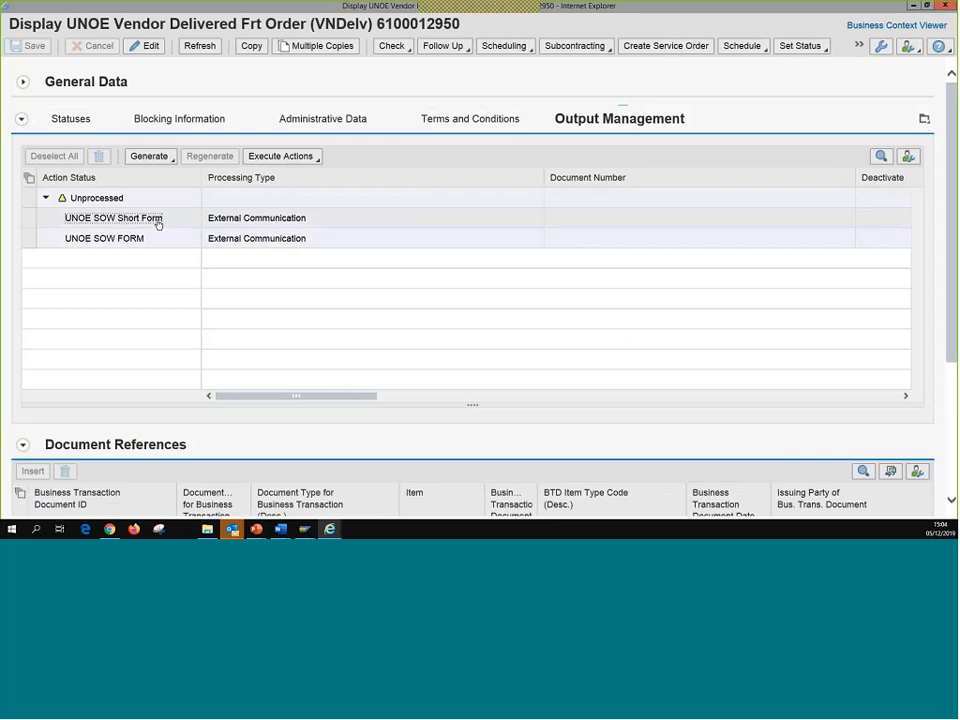
pyautogui.click(158, 221)
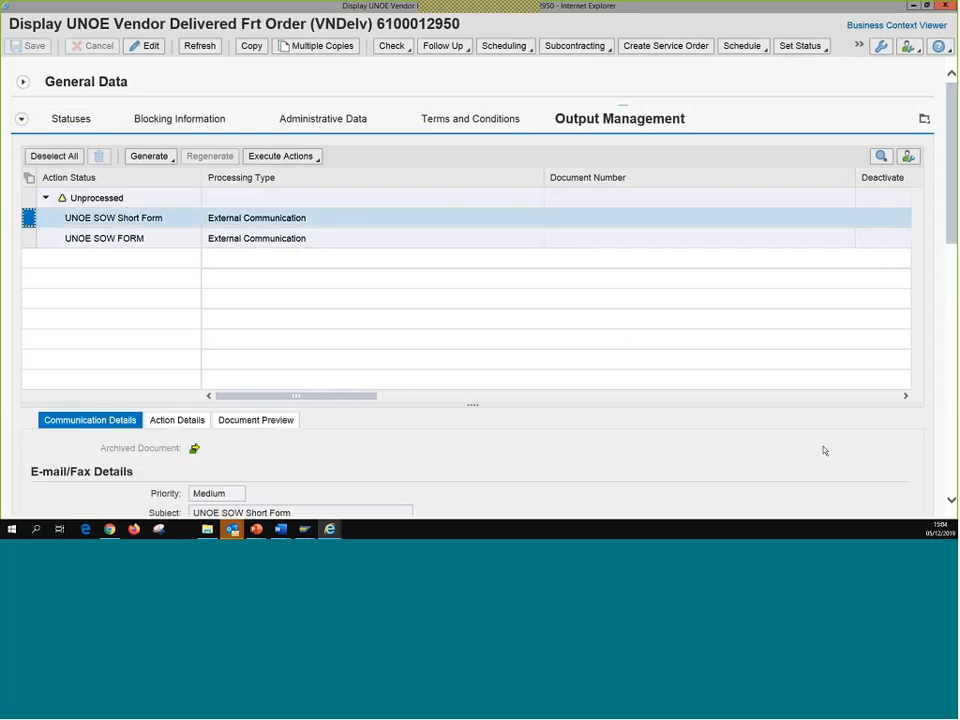
pyautogui.click(256, 420)
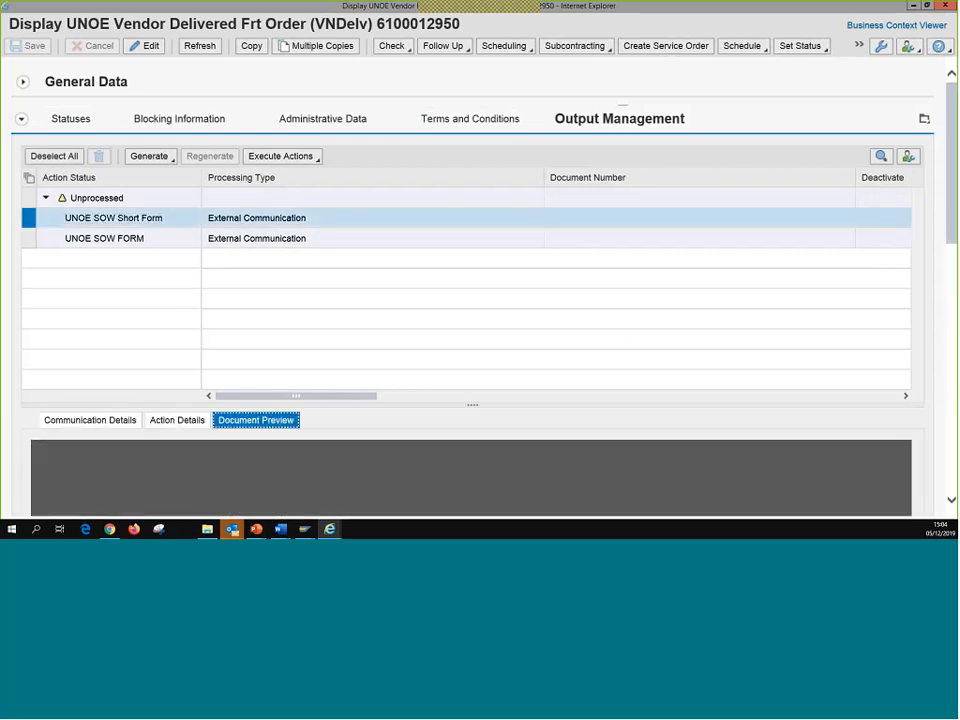
pyautogui.scroll(-3, 746, 324)
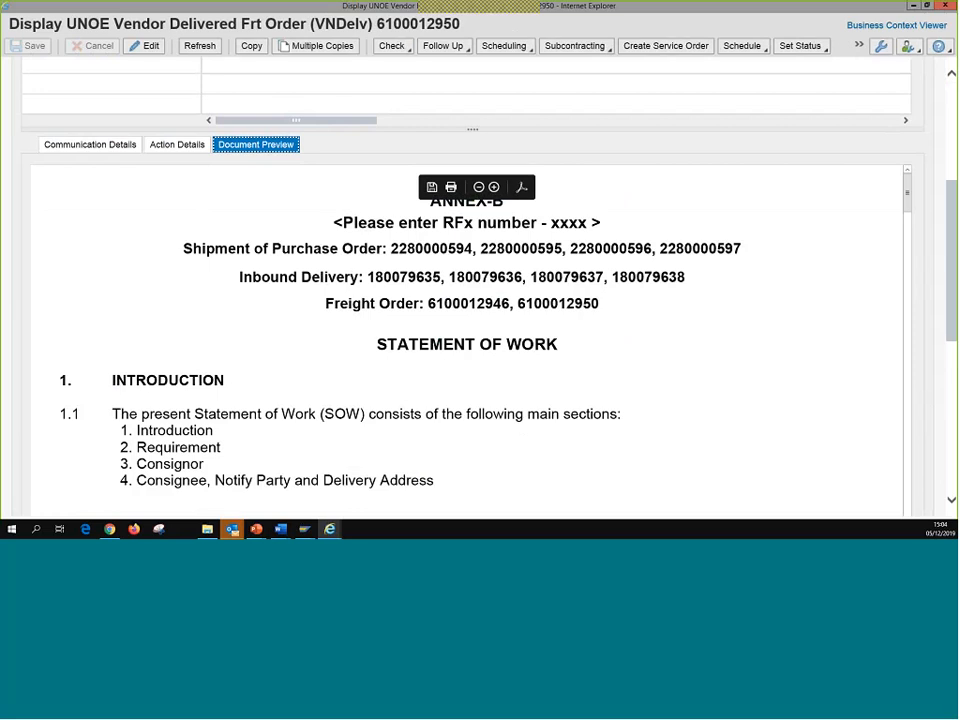
pyautogui.scroll(-10, 593, 315)
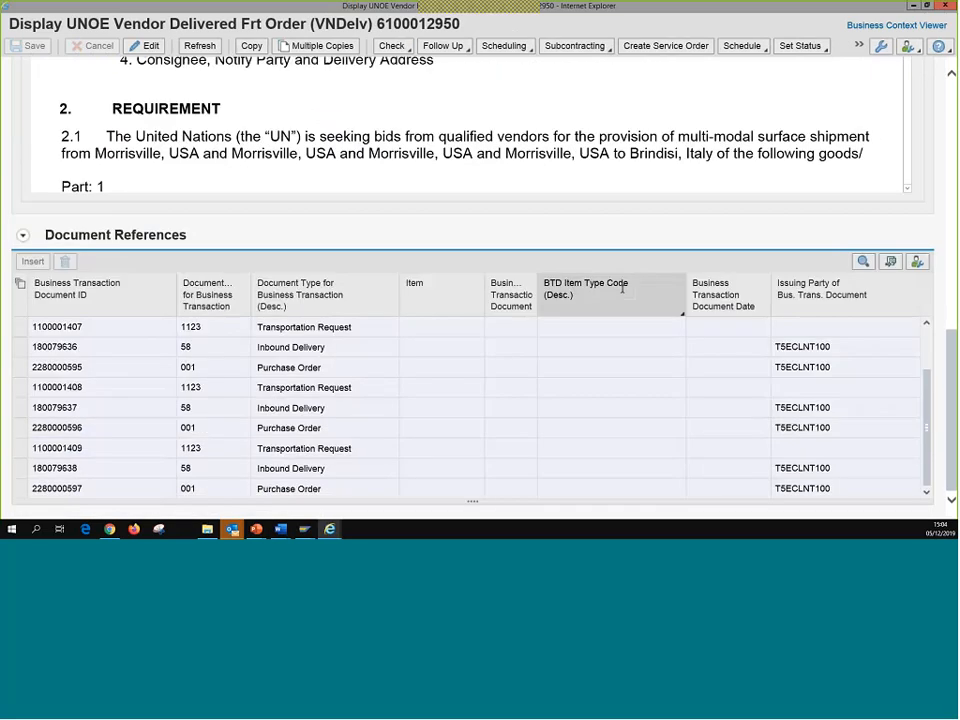
pyautogui.scroll(2, 840, 273)
pyautogui.scroll(-3, 839, 273)
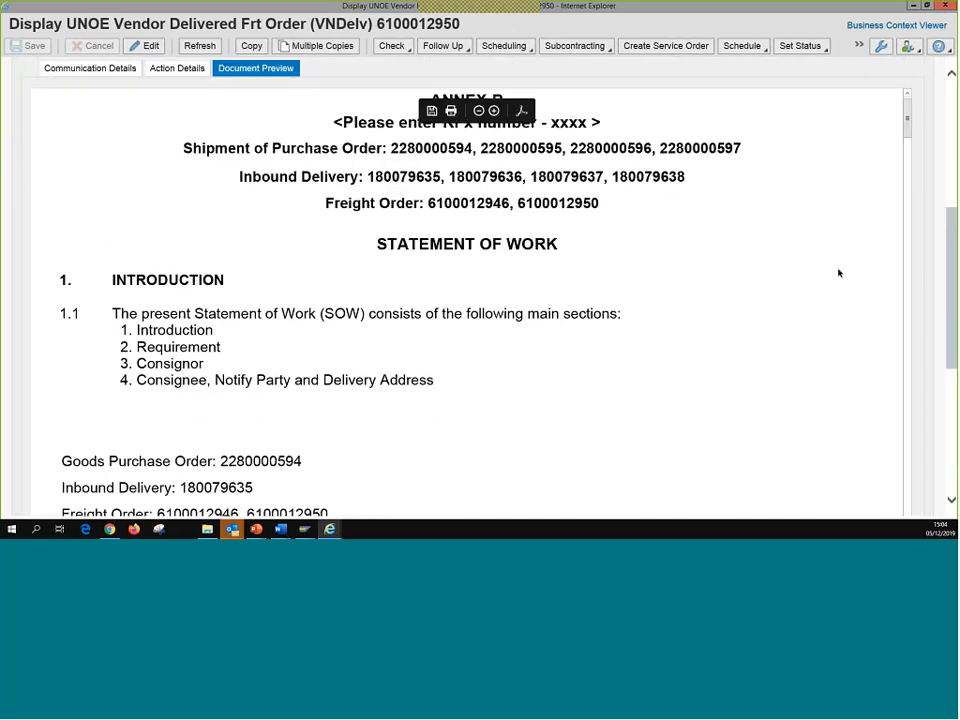
pyautogui.scroll(-10, 781, 277)
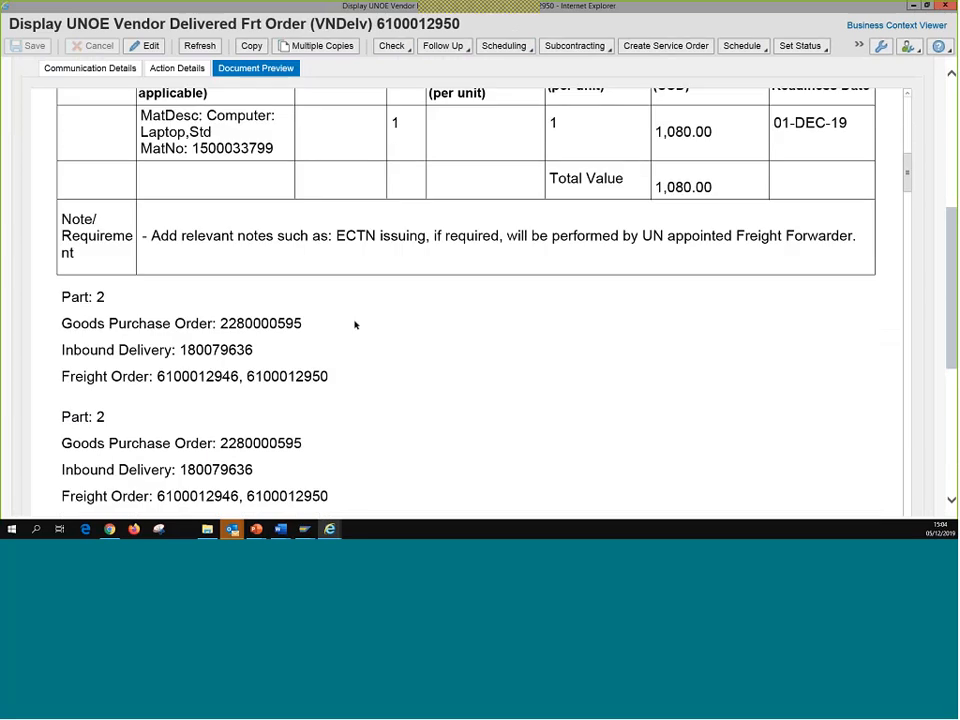
pyautogui.scroll(3, 355, 325)
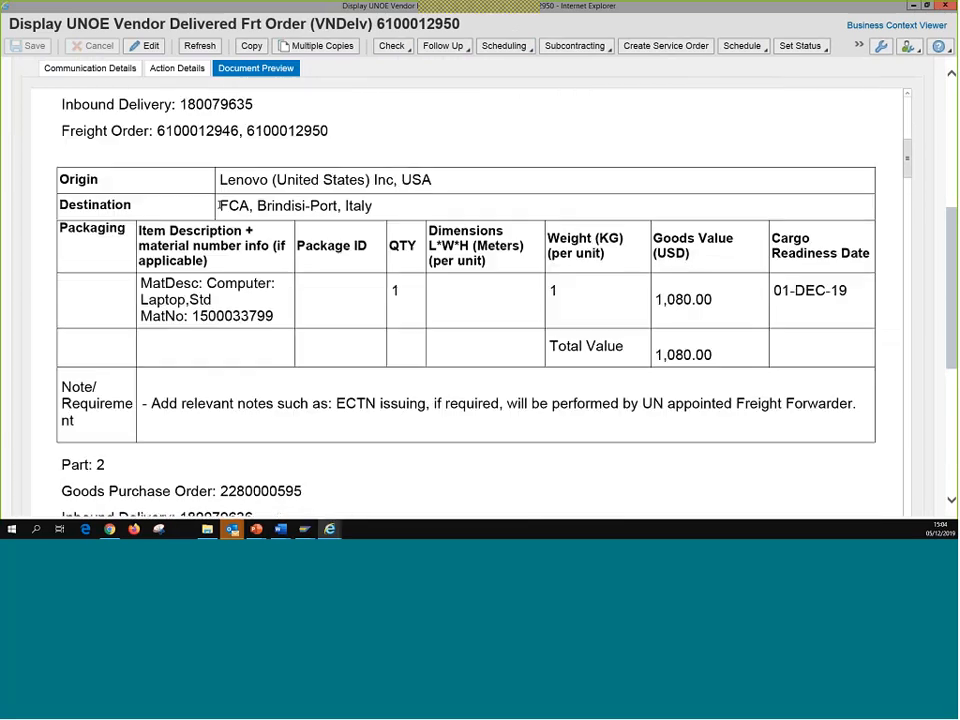
pyautogui.moveTo(219, 205); pyautogui.dragTo(403, 202)
pyautogui.click(403, 202)
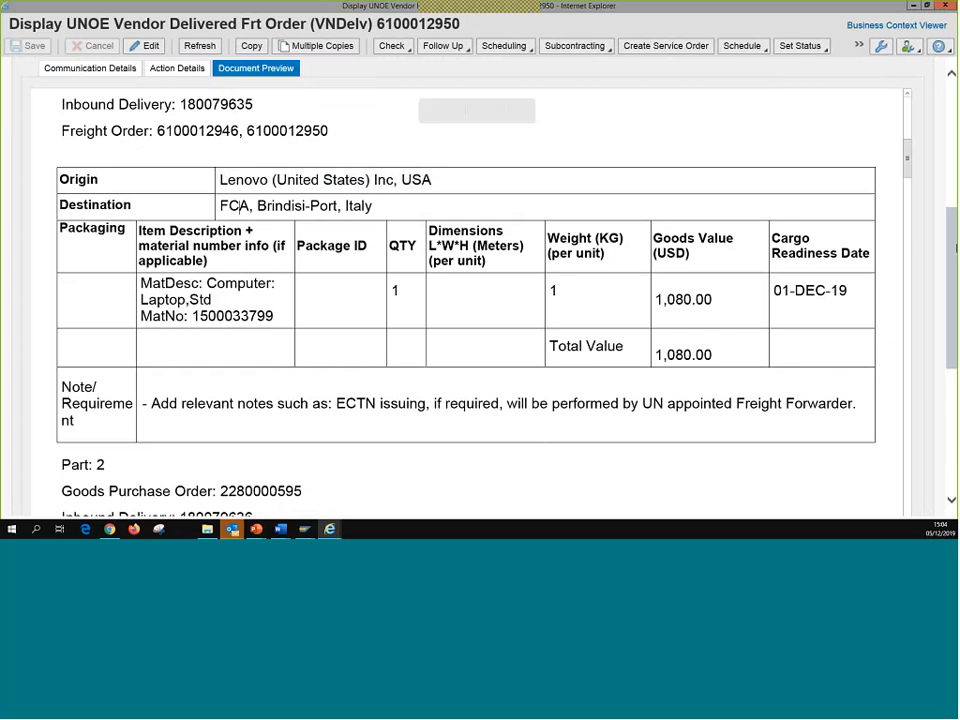
pyautogui.scroll(2, 955, 248)
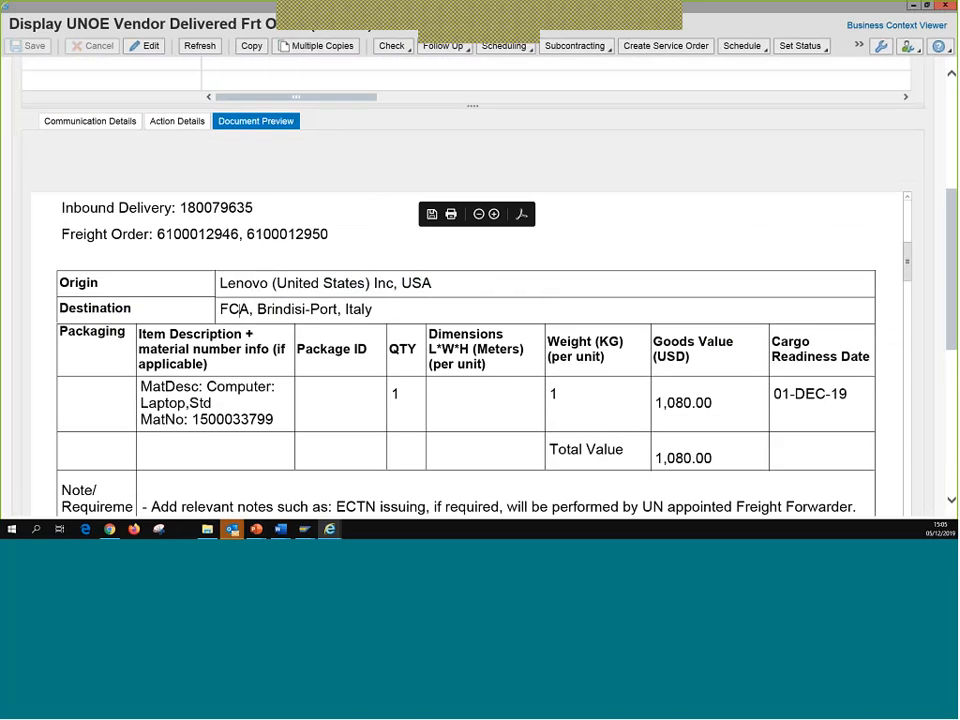
pyautogui.scroll(5, 579, 150)
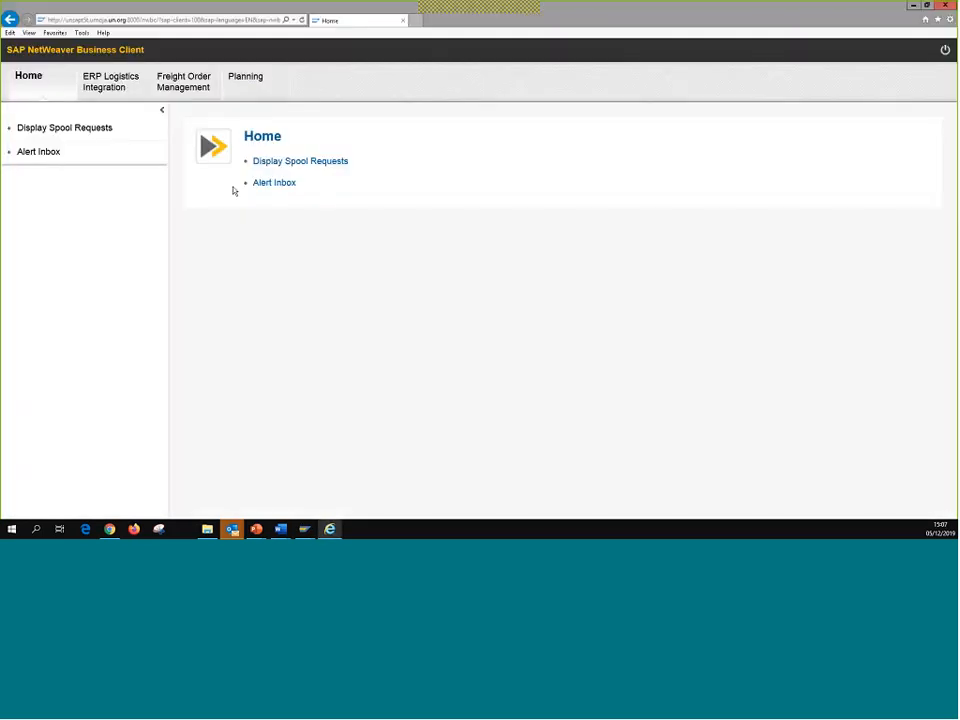
# - Open the Overview Freight Orders worklist from Freight Order Management
pyautogui.click(256, 83)
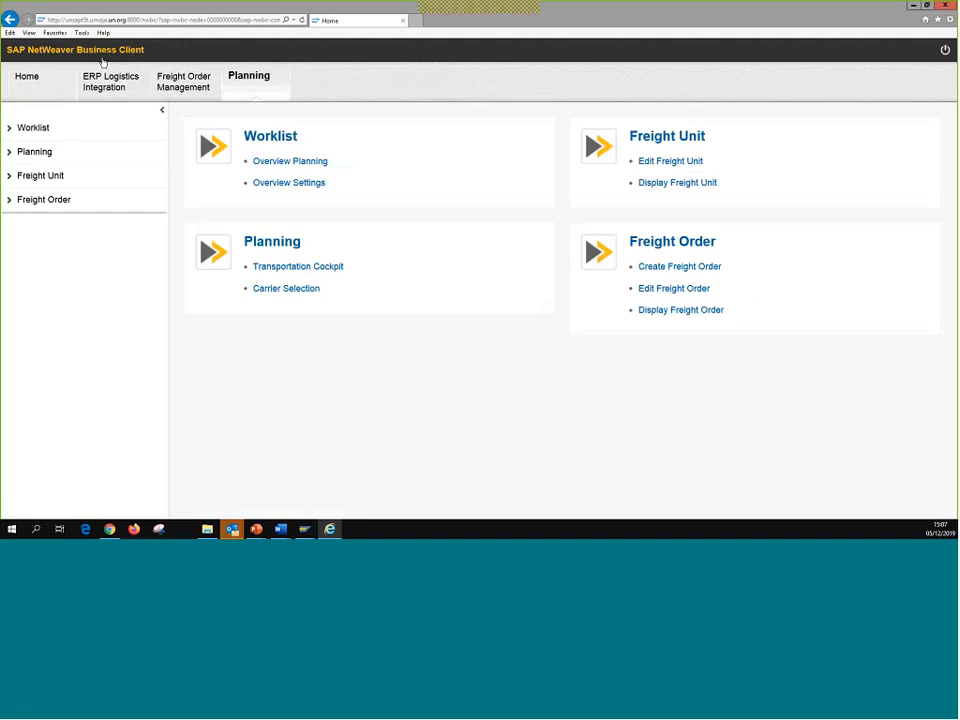
pyautogui.click(100, 82)
pyautogui.click(187, 82)
pyautogui.click(317, 162)
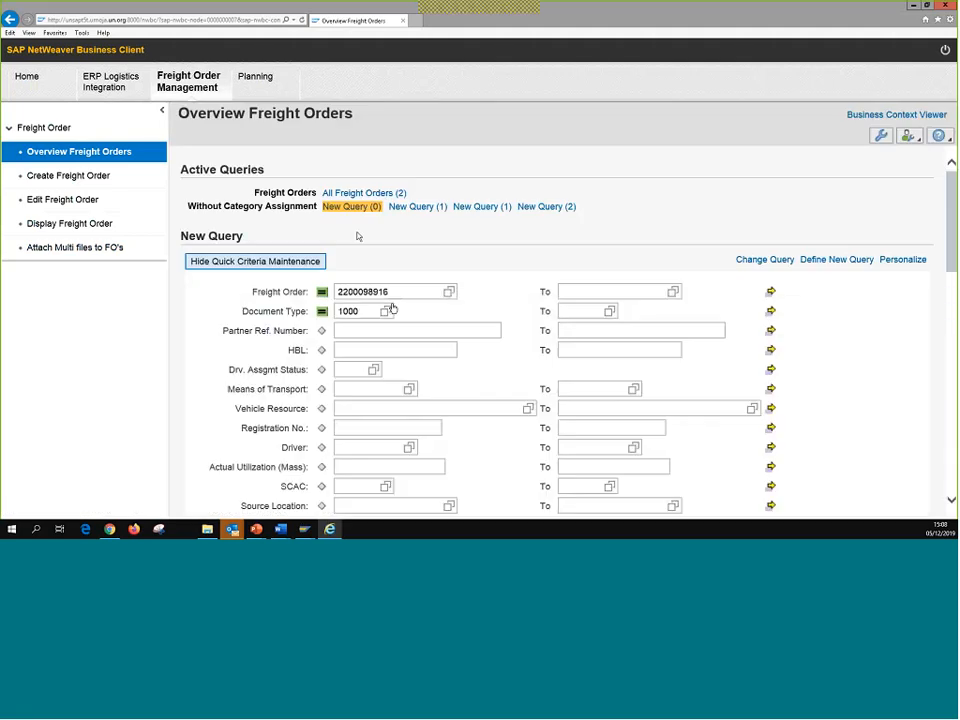
# - Clear the freight order and document type values from the new query's quick criteria
pyautogui.moveTo(392, 292); pyautogui.dragTo(231, 280)
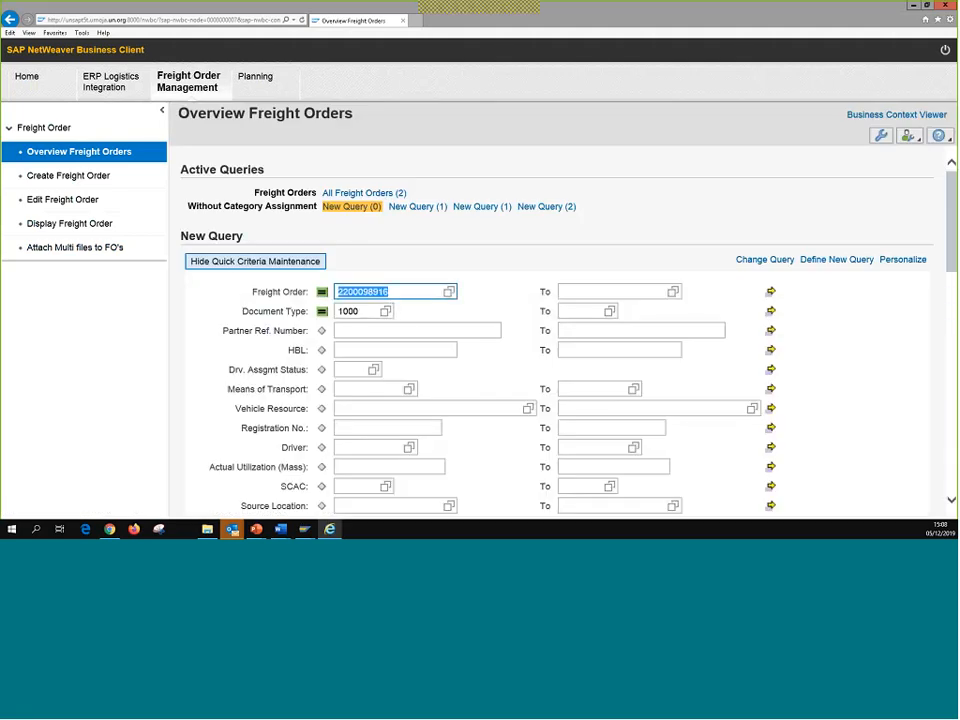
pyautogui.press('Delete')
pyautogui.click(355, 311)
pyautogui.press('BackSpace')
pyautogui.press('BackSpace')
pyautogui.press('BackSpace')
pyautogui.press('BackSpace')
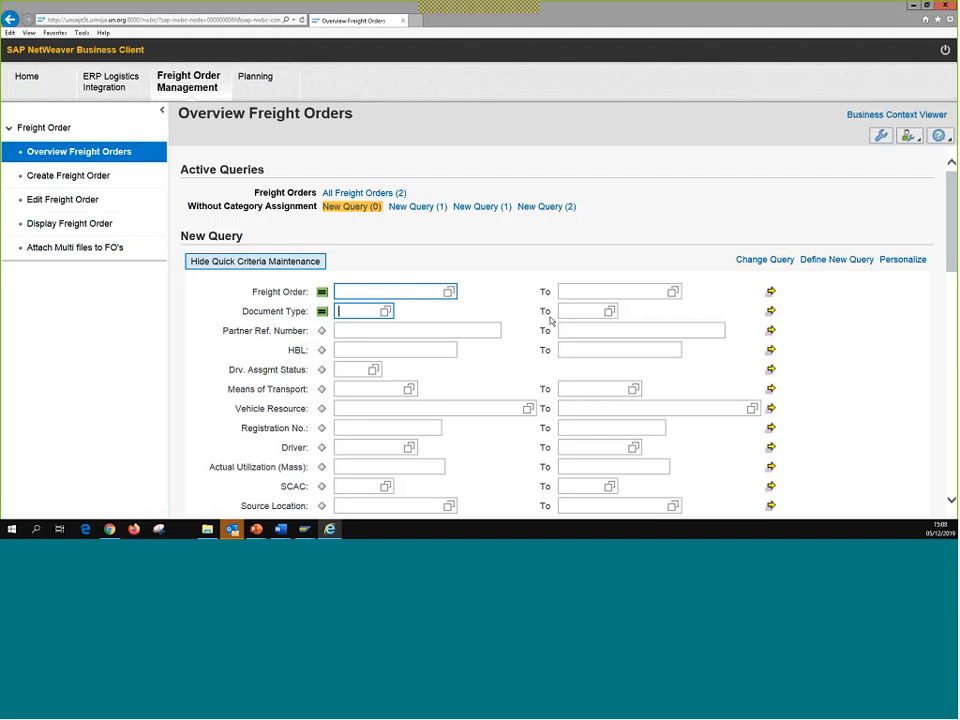
pyautogui.scroll(-8, 497, 336)
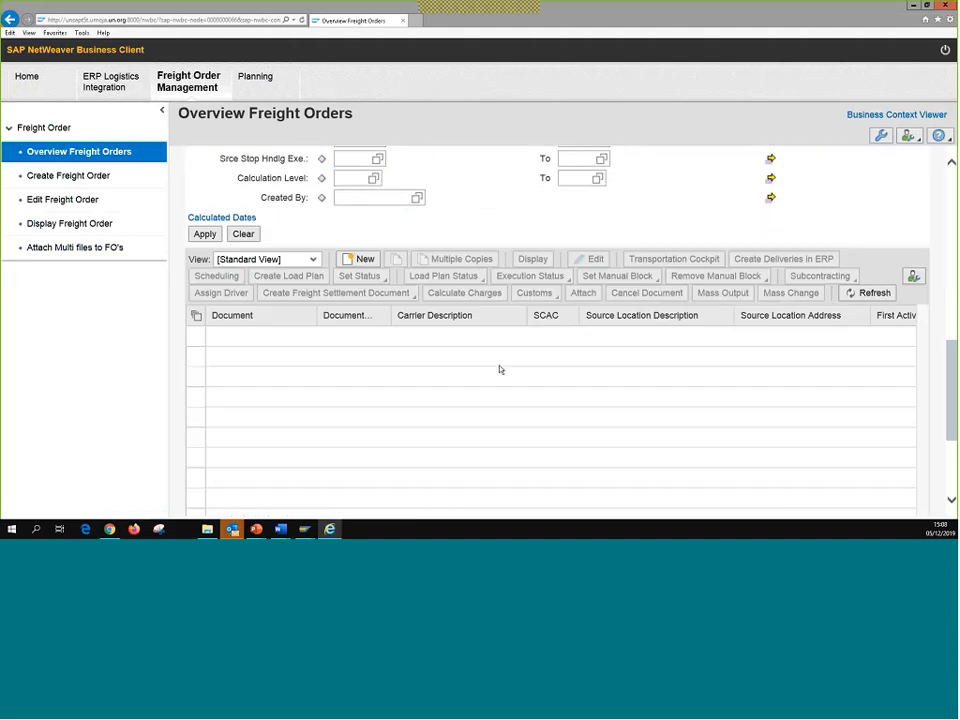
pyautogui.scroll(8, 500, 370)
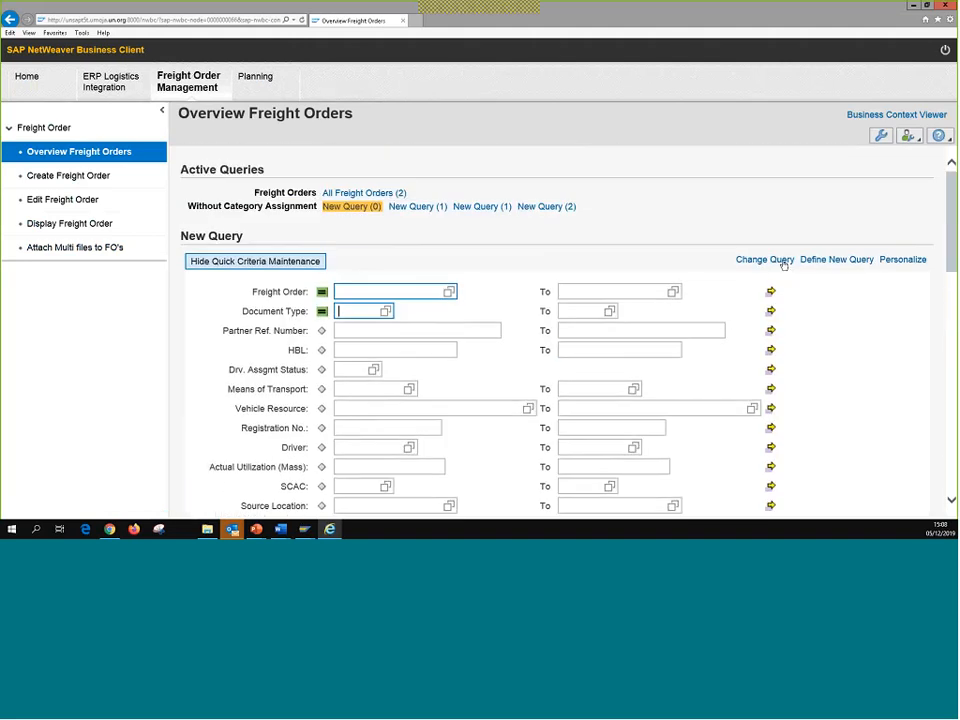
# - Open the new query for changing and clear its freight order and document type criteria
pyautogui.click(784, 261)
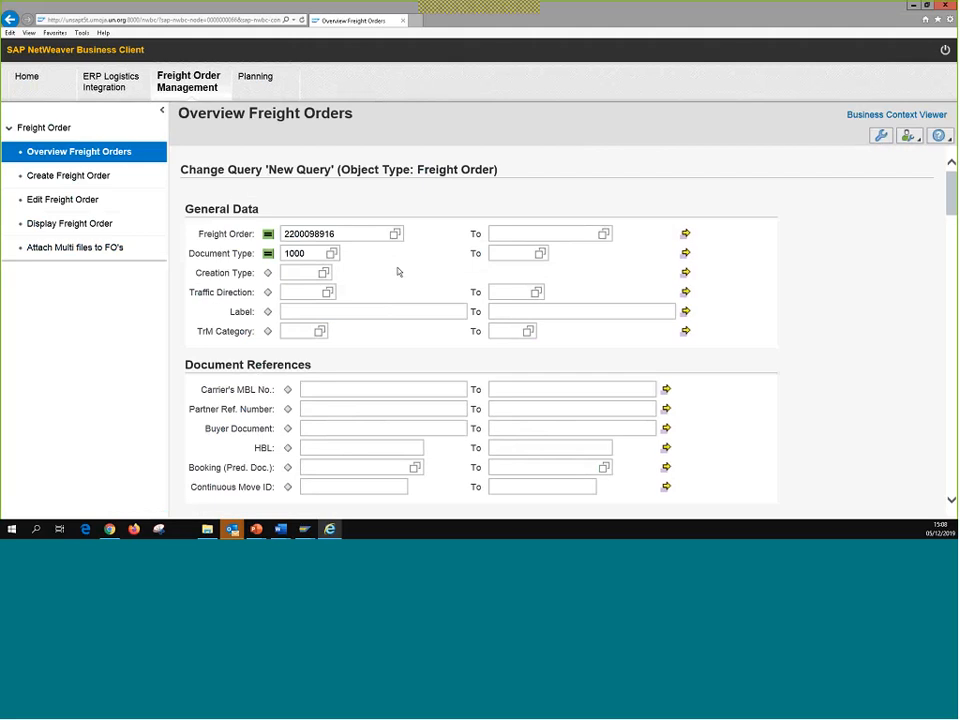
pyautogui.doubleClick(316, 235)
pyautogui.press('Delete')
pyautogui.doubleClick(300, 253)
pyautogui.press('Delete')
# - Examine the query's selection criteria from document references to general selection settings, including the UNOE PO/STO and ECC Delivery fields
pyautogui.scroll(-3, 369, 285)
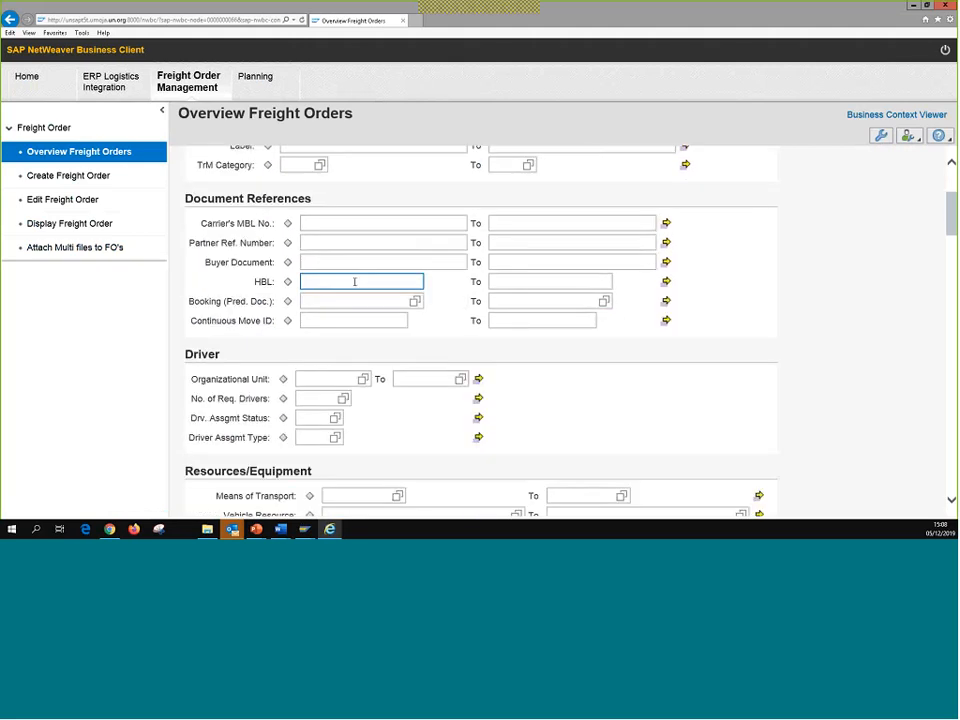
pyautogui.scroll(-4, 379, 298)
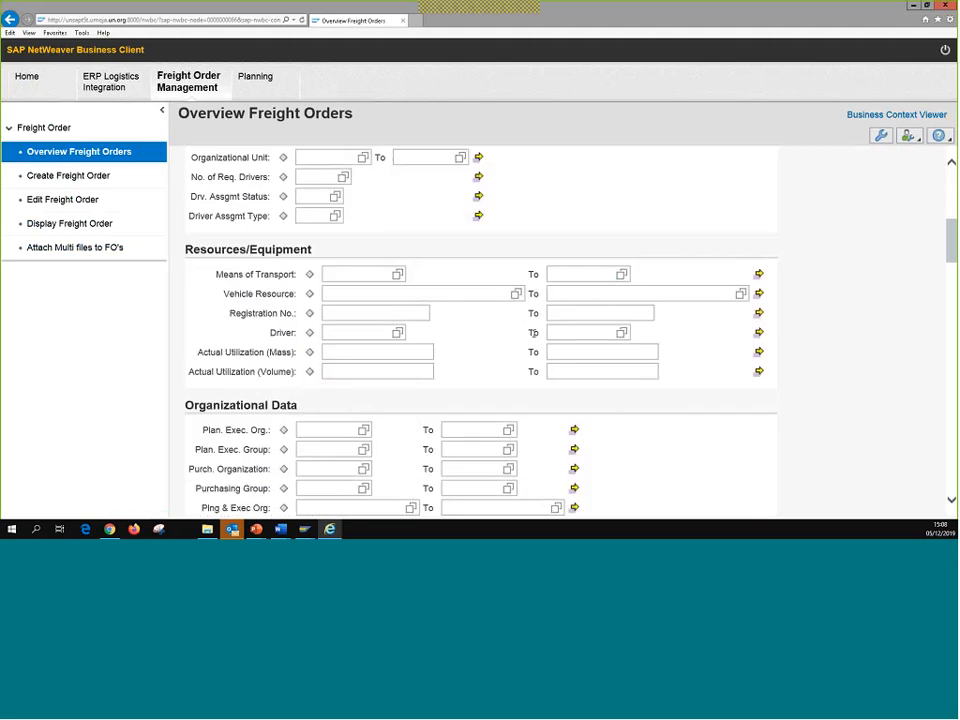
pyautogui.scroll(-3, 545, 335)
pyautogui.scroll(-4, 555, 336)
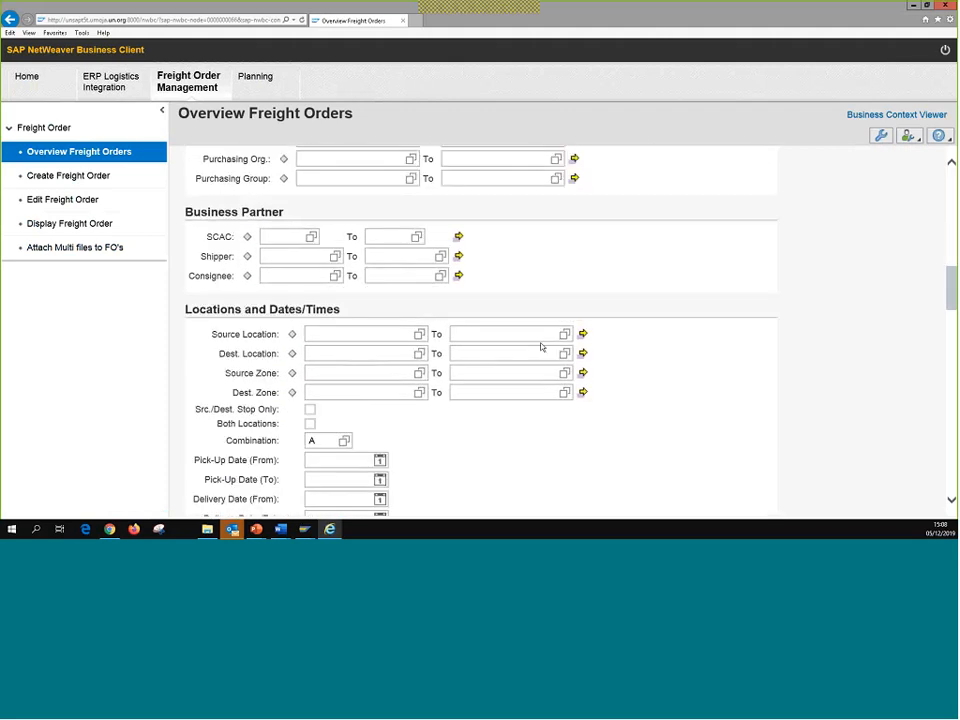
pyautogui.scroll(-3, 425, 420)
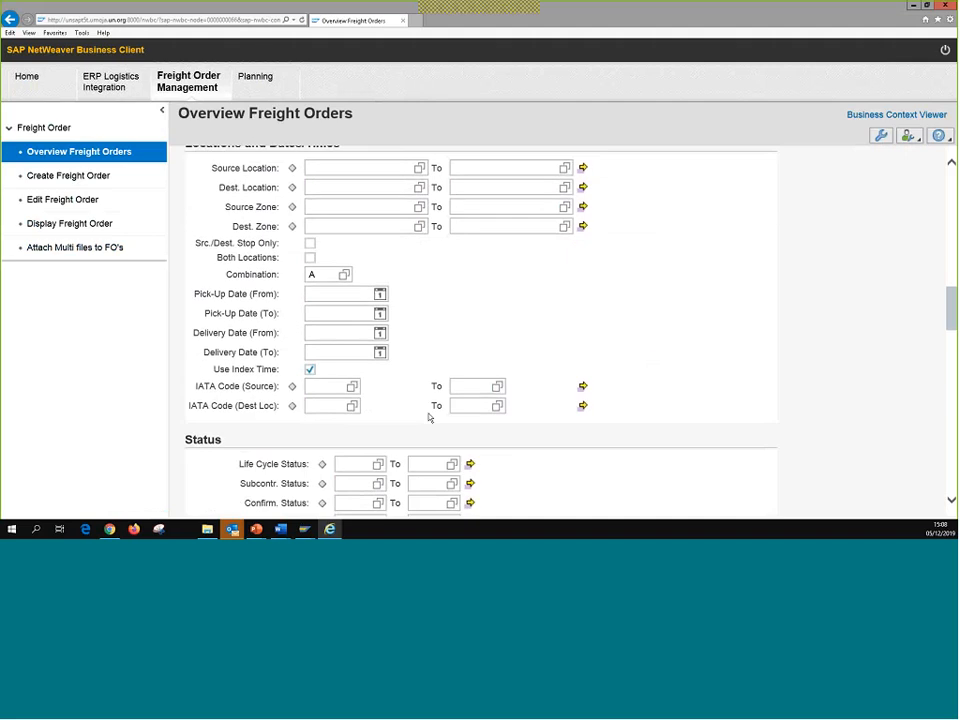
pyautogui.scroll(-5, 650, 362)
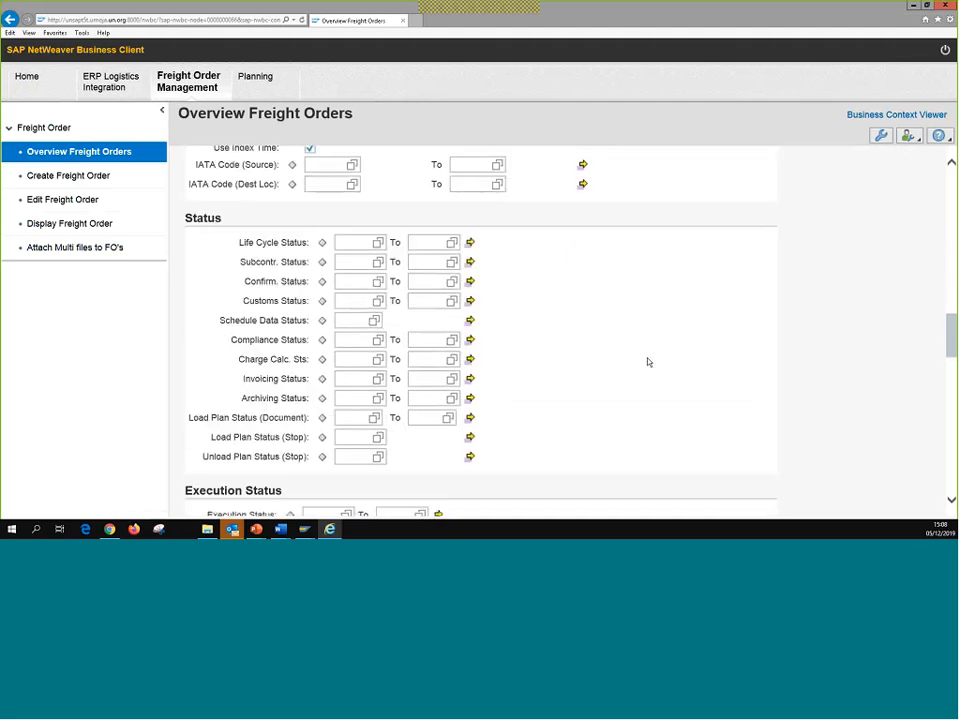
pyautogui.scroll(-7, 630, 370)
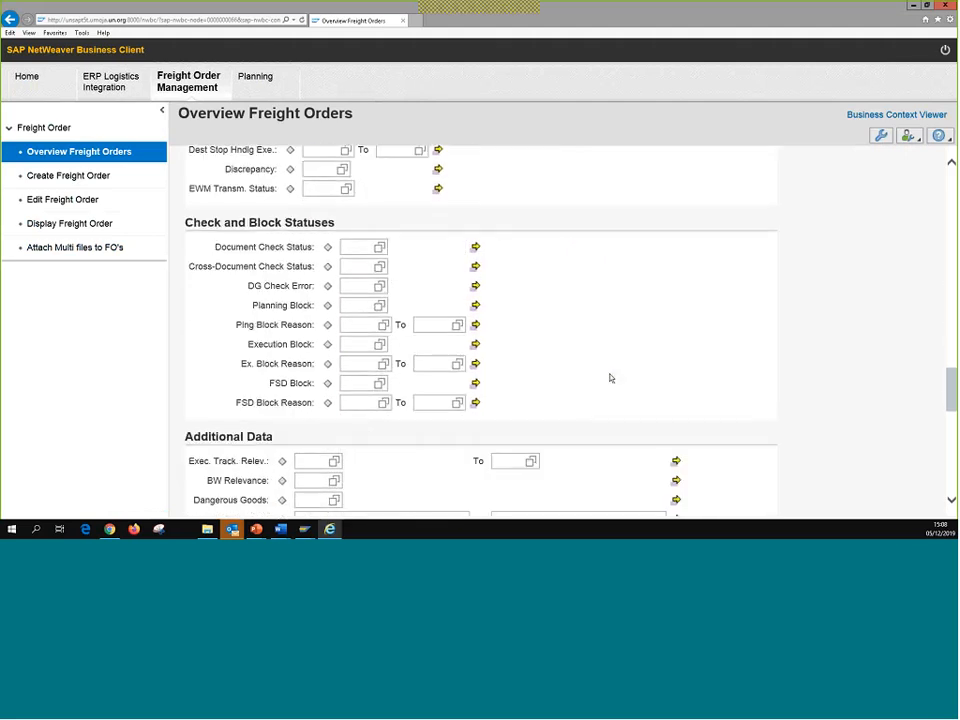
pyautogui.scroll(-4, 457, 437)
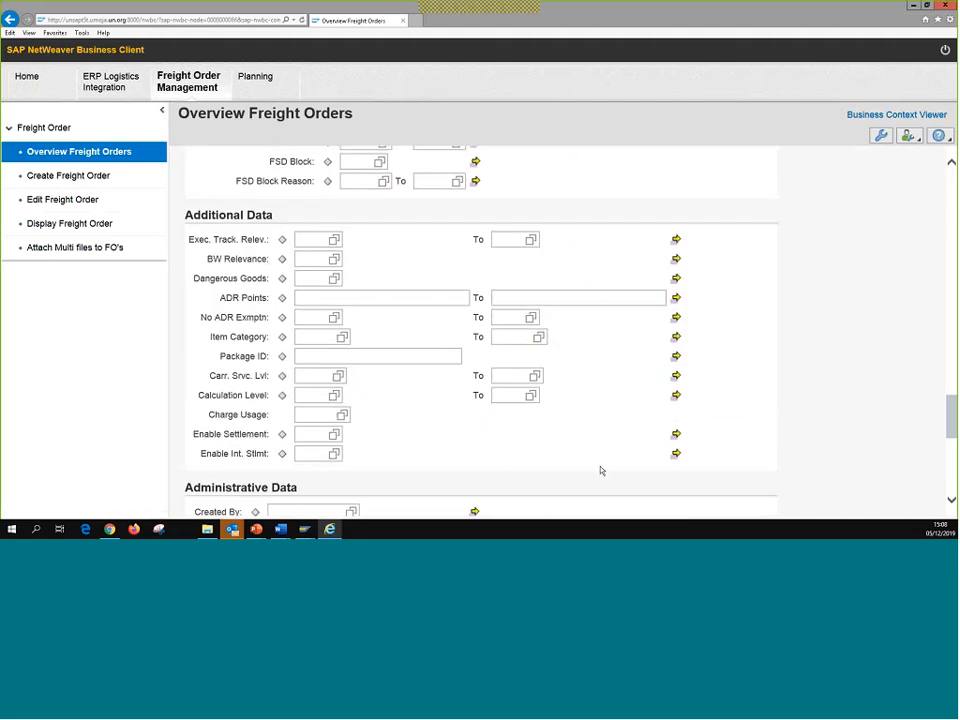
pyautogui.scroll(-4, 598, 470)
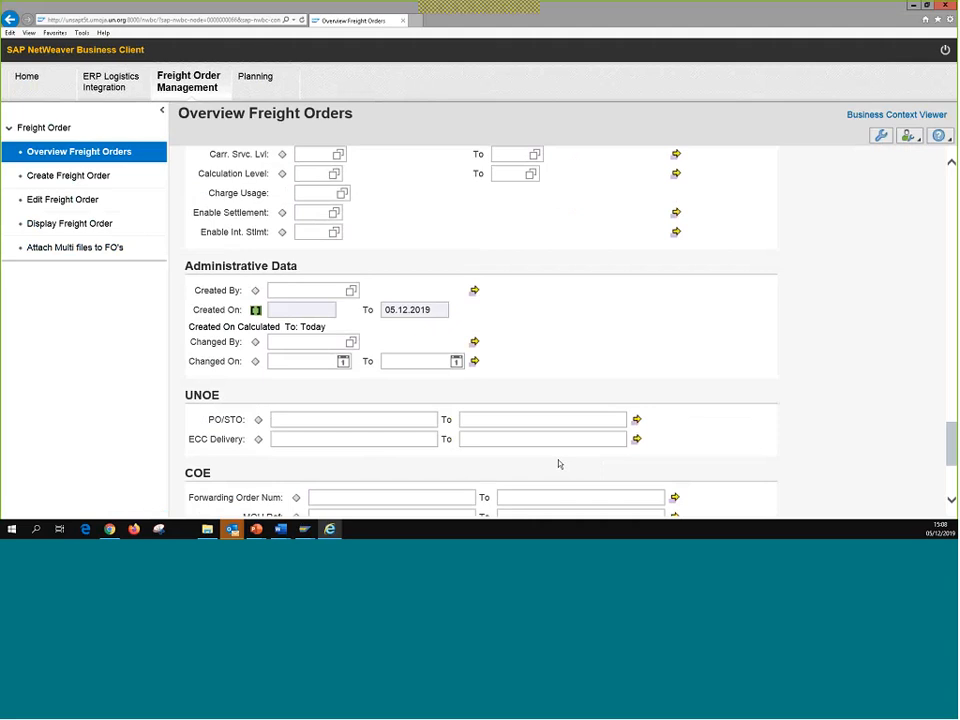
pyautogui.scroll(-3, 559, 464)
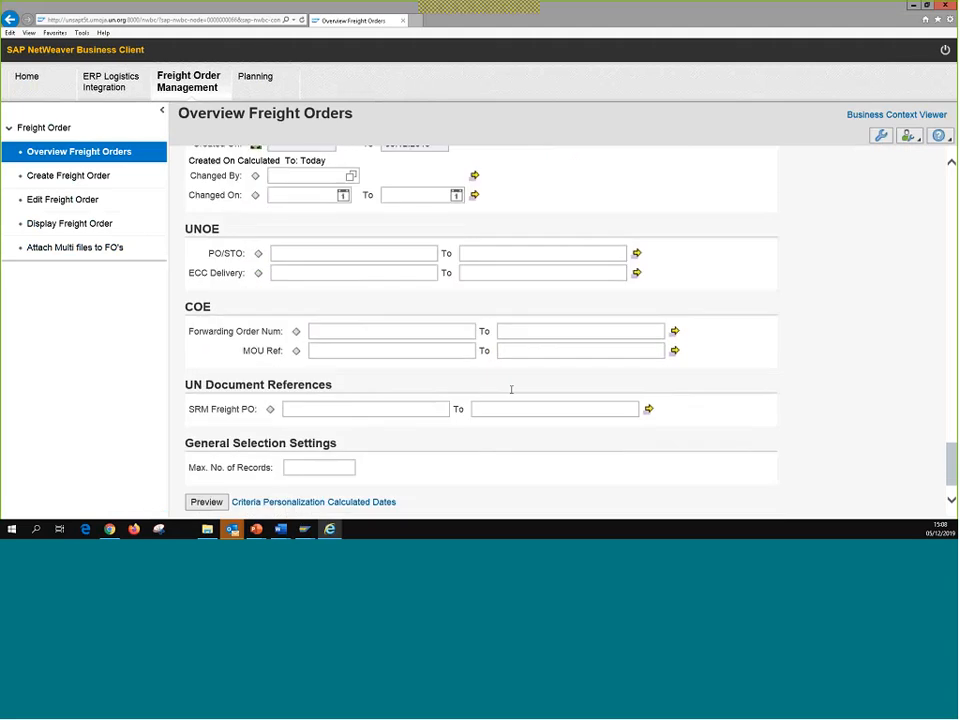
pyautogui.click(309, 253)
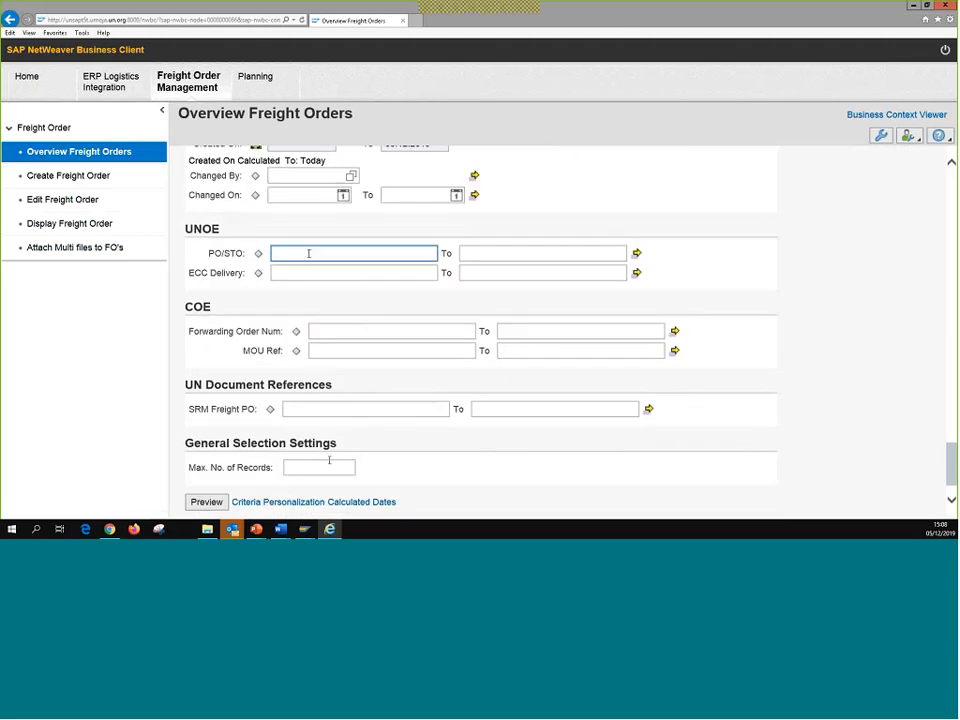
pyautogui.scroll(3, 554, 218)
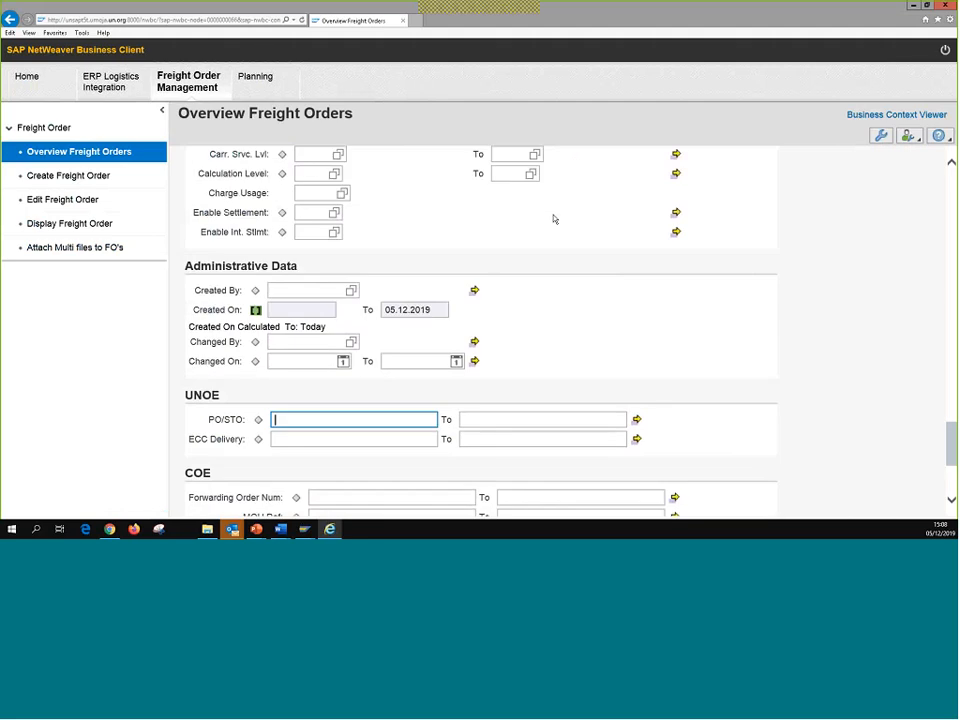
pyautogui.scroll(4, 554, 218)
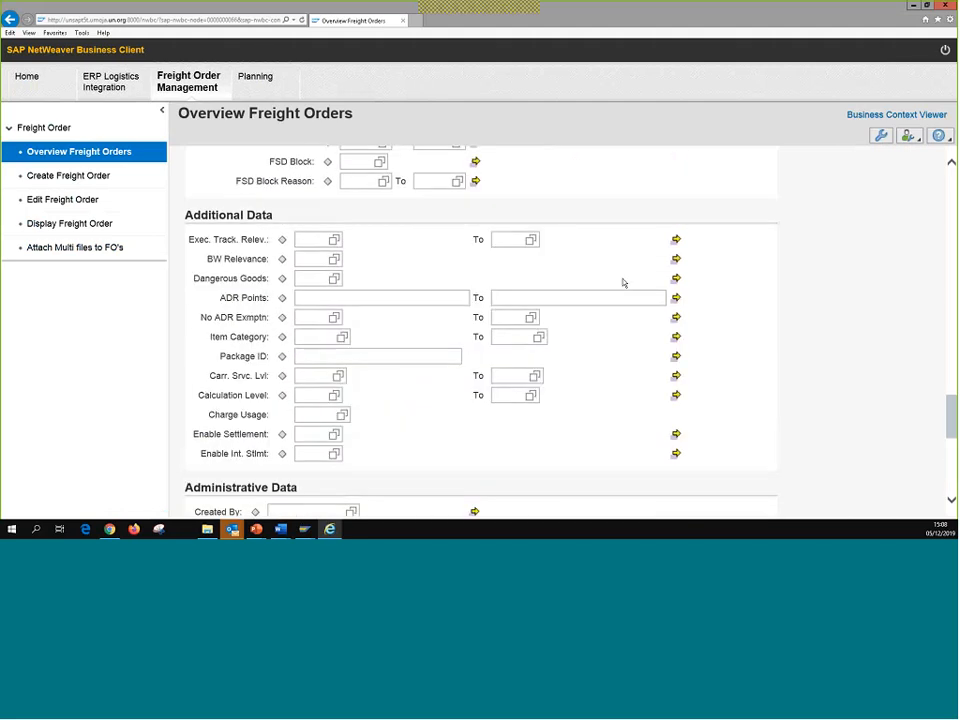
pyautogui.scroll(-2, 610, 330)
pyautogui.scroll(6, 561, 411)
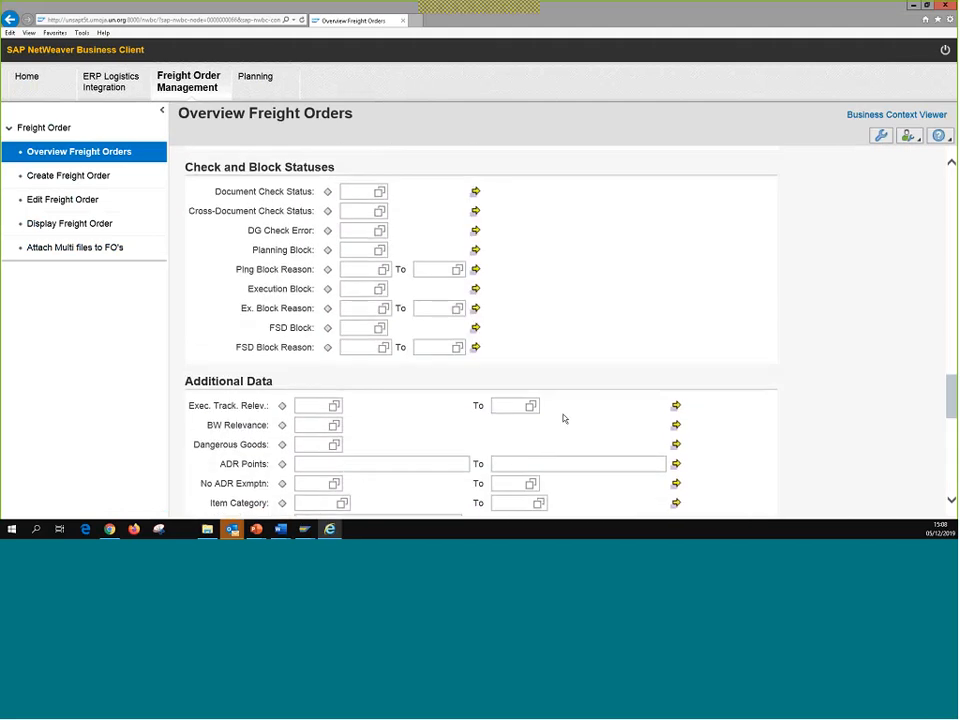
pyautogui.click(199, 87)
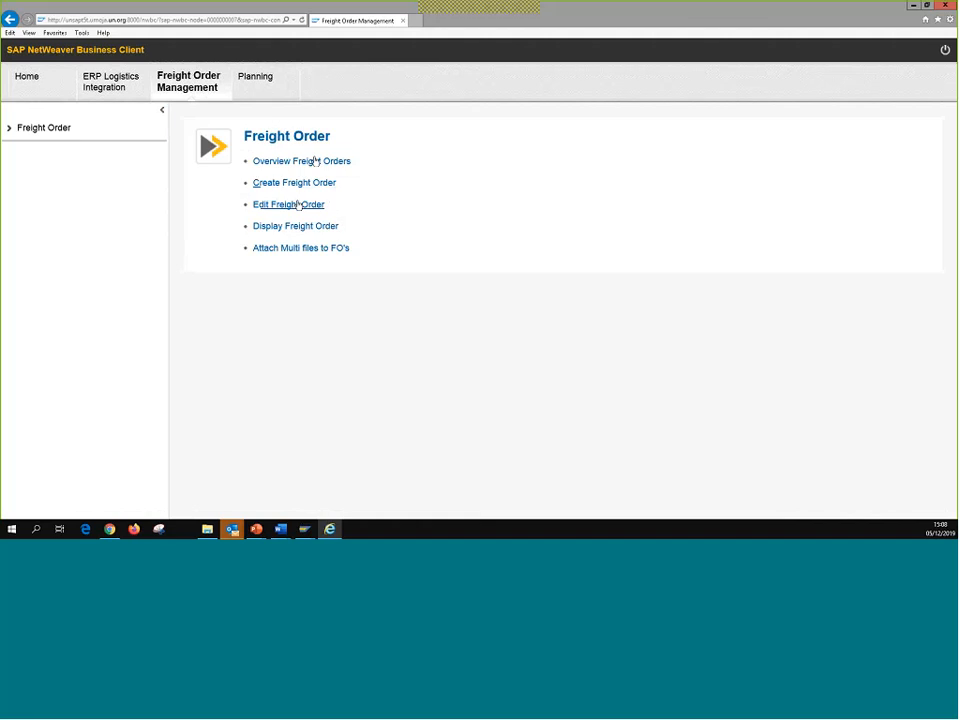
pyautogui.click(111, 81)
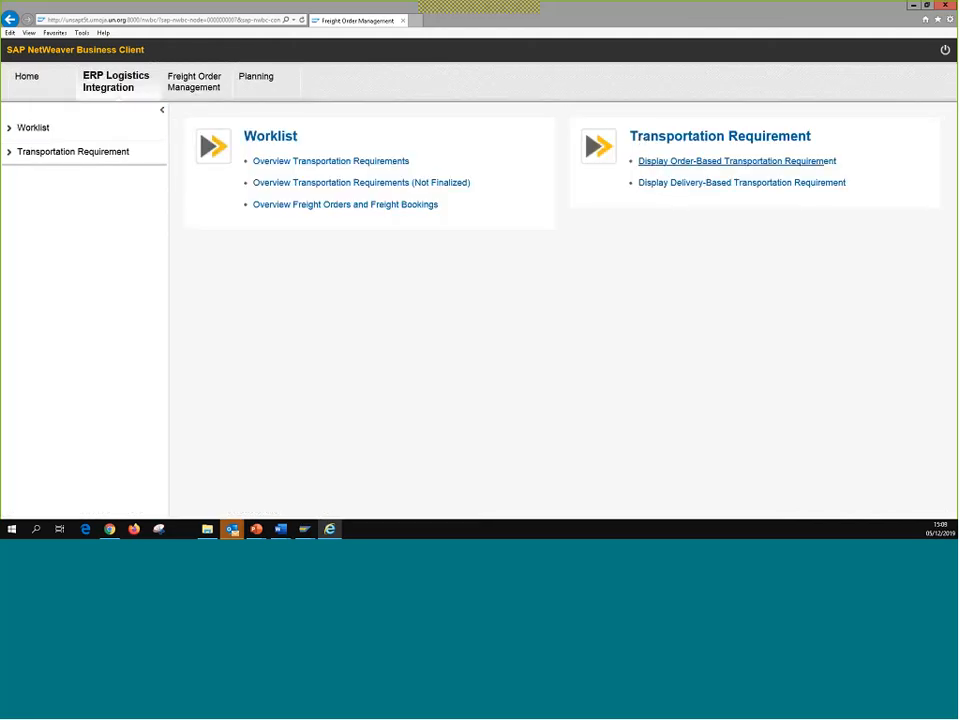
pyautogui.click(256, 88)
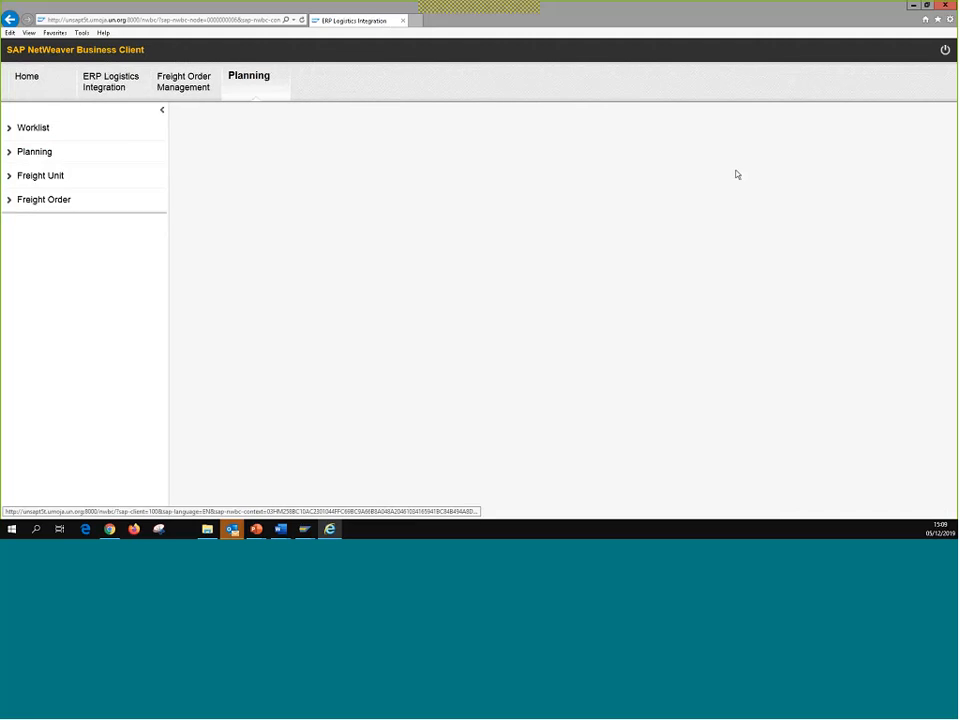
pyautogui.click(677, 162)
pyautogui.click(678, 184)
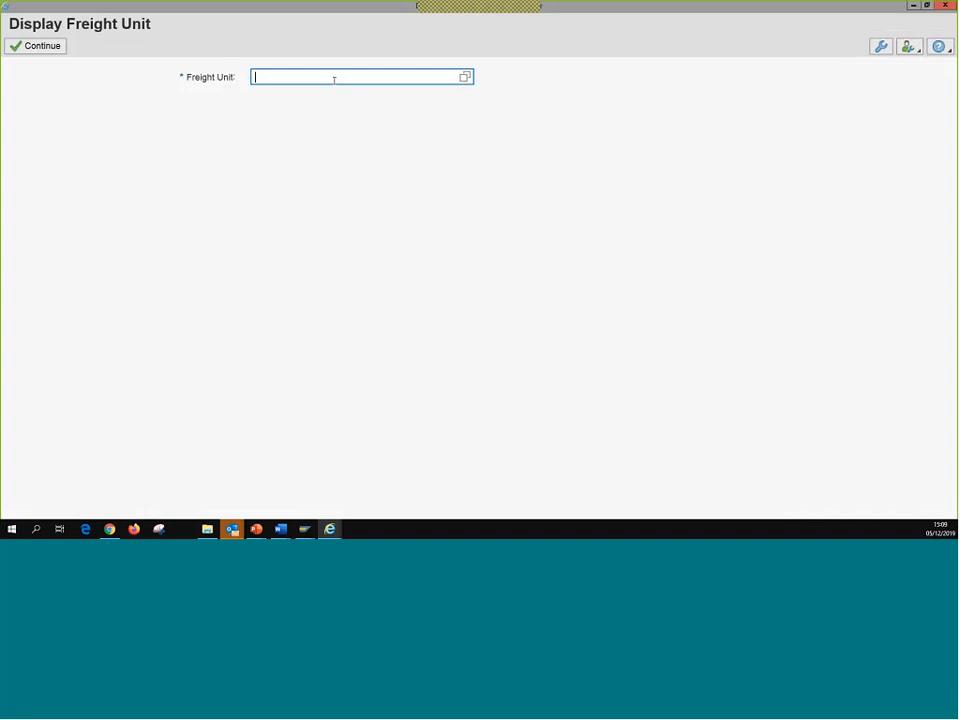
pyautogui.write('4100001833')
pyautogui.press('Return')
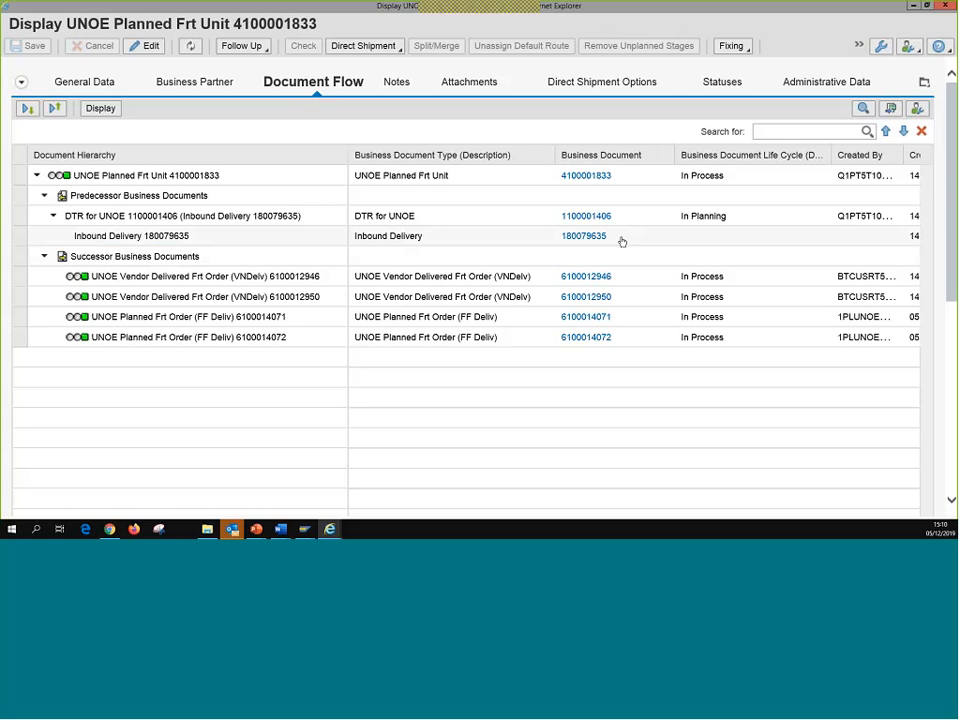
pyautogui.click(587, 279)
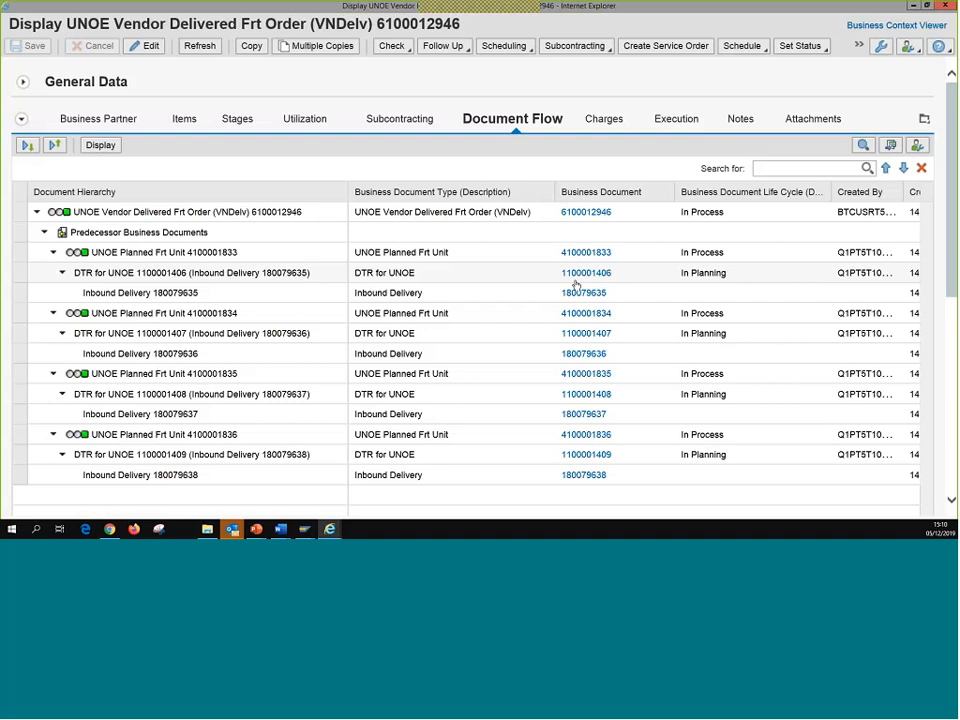
pyautogui.click(924, 120)
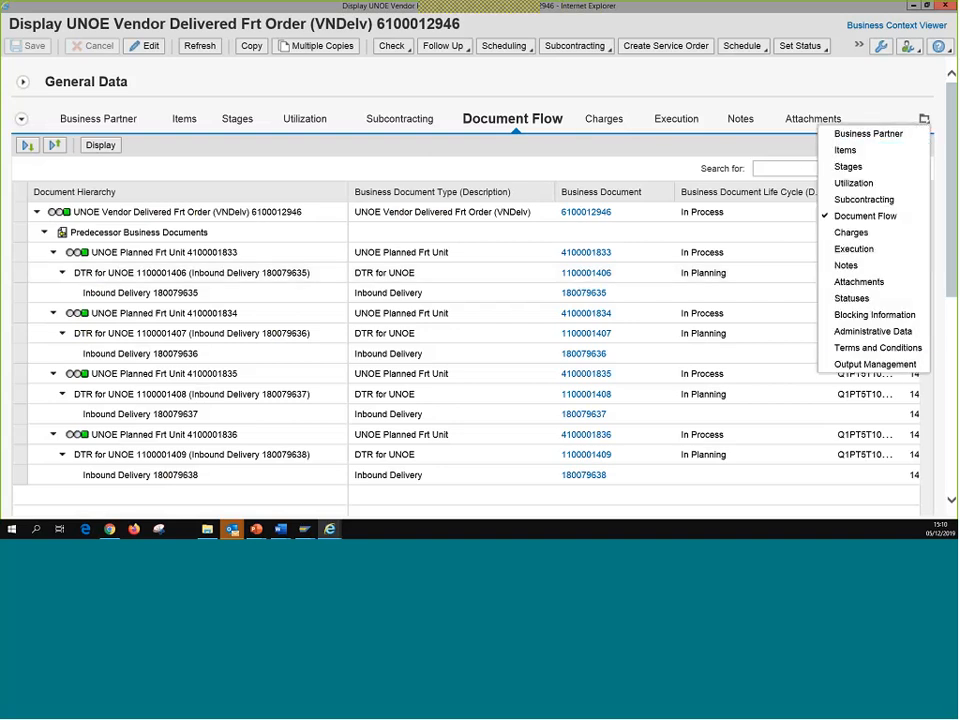
pyautogui.click(832, 363)
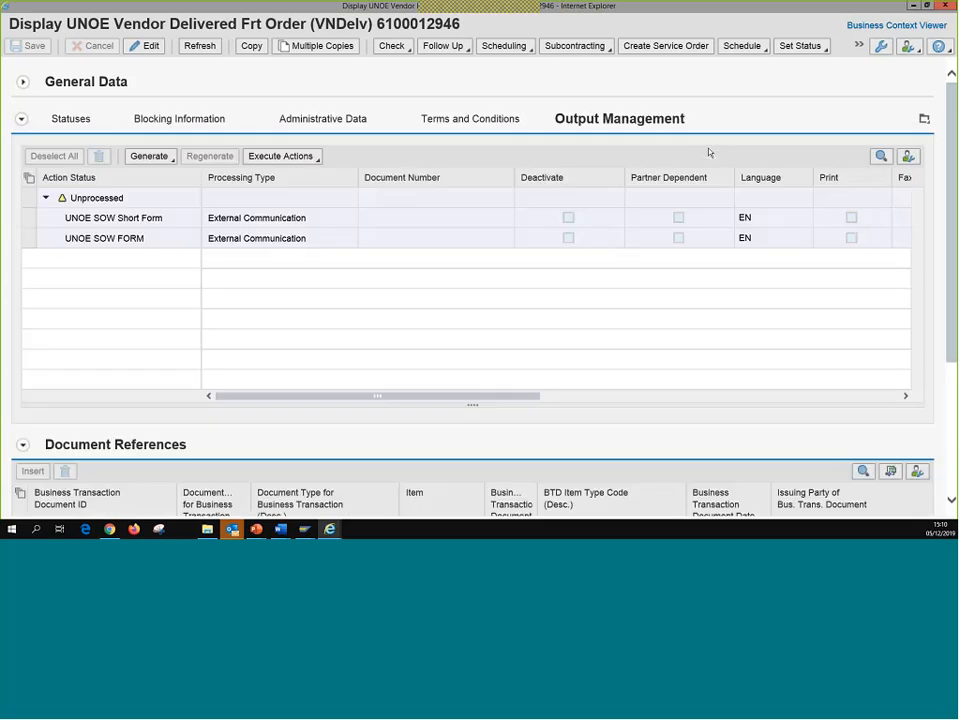
pyautogui.click(125, 219)
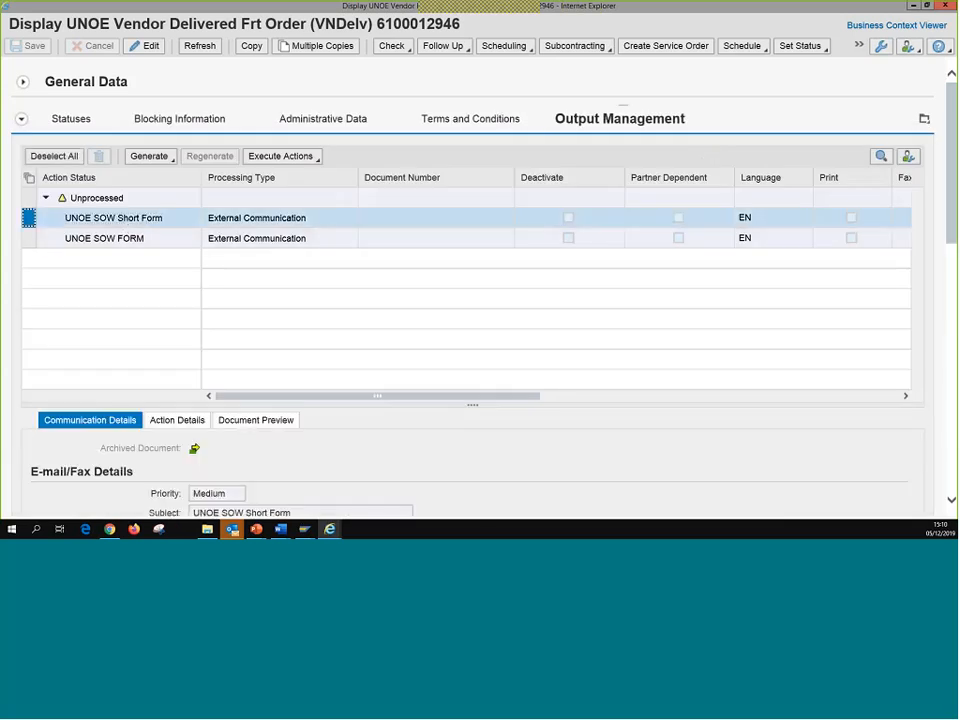
pyautogui.click(273, 421)
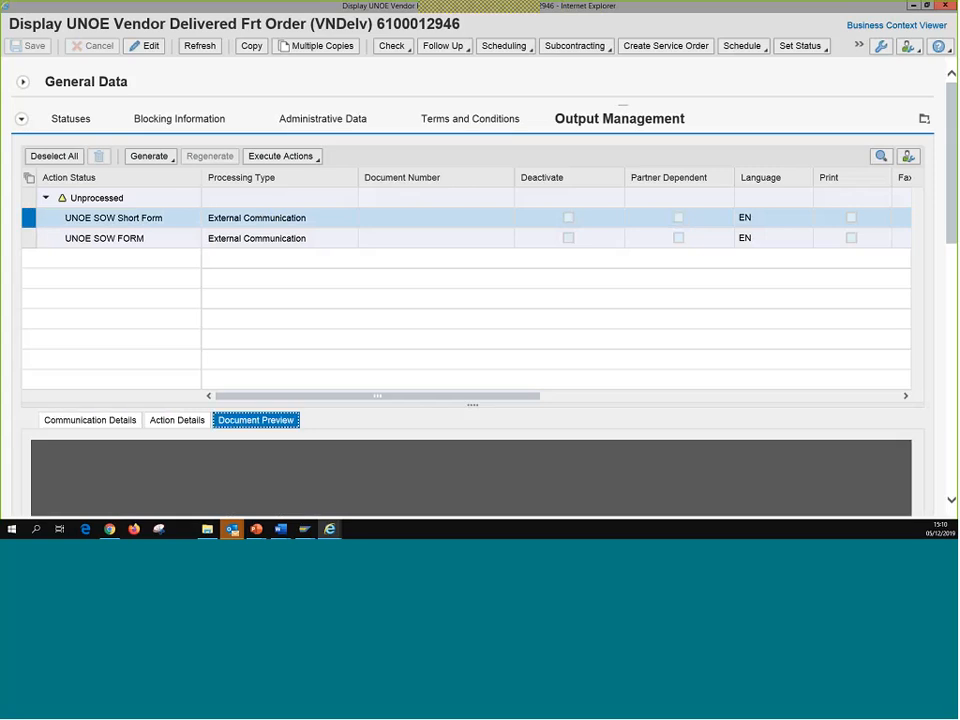
pyautogui.scroll(-3, 871, 300)
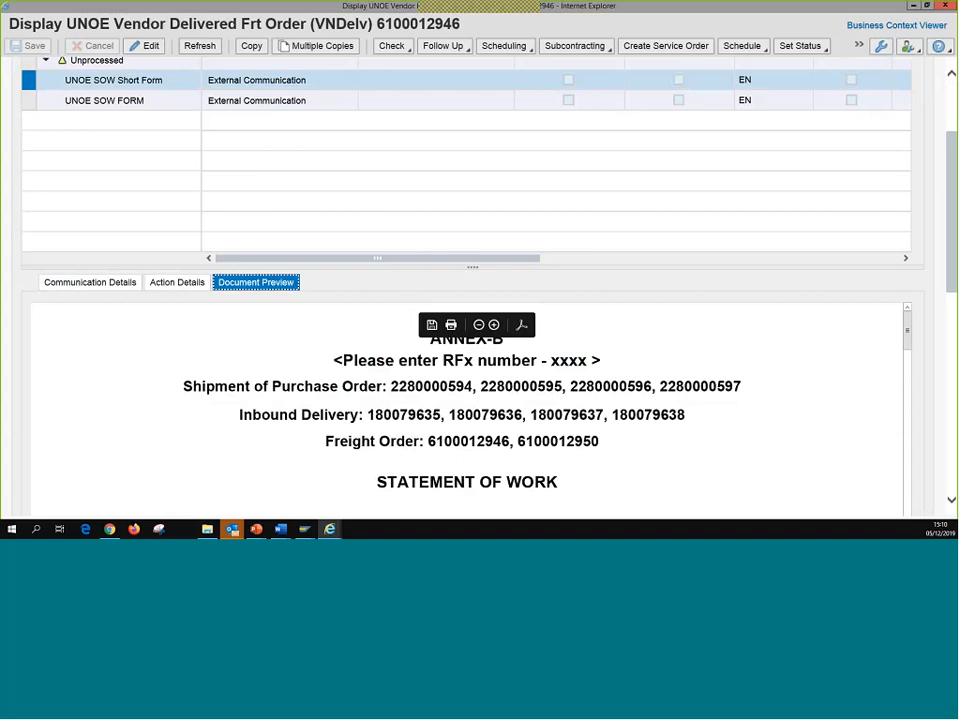
pyautogui.scroll(-3, 814, 354)
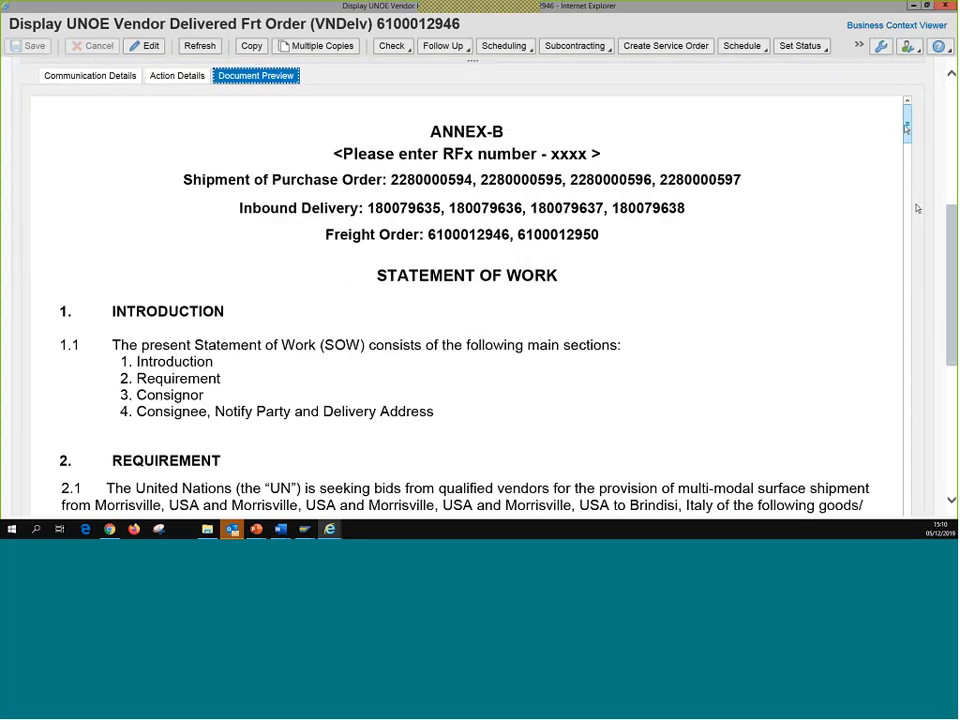
pyautogui.moveTo(907, 139)
pyautogui.mouseDown()
pyautogui.moveTo(906, 165)
pyautogui.moveTo(907, 157)
pyautogui.mouseUp()
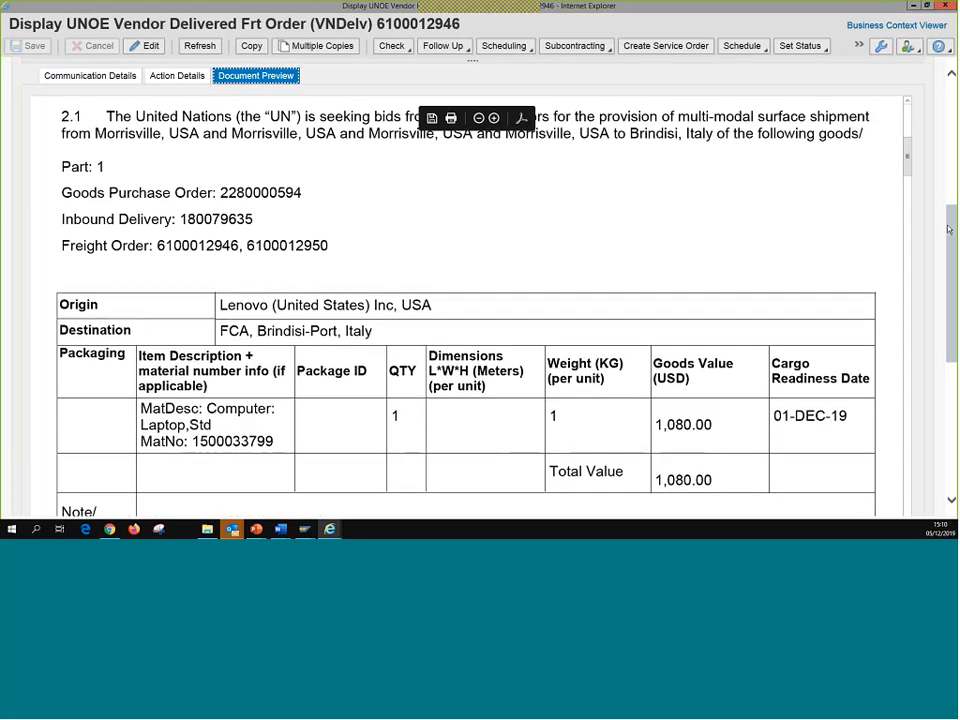
pyautogui.moveTo(949, 229); pyautogui.dragTo(952, 257)
pyautogui.scroll(-1, 729, 230)
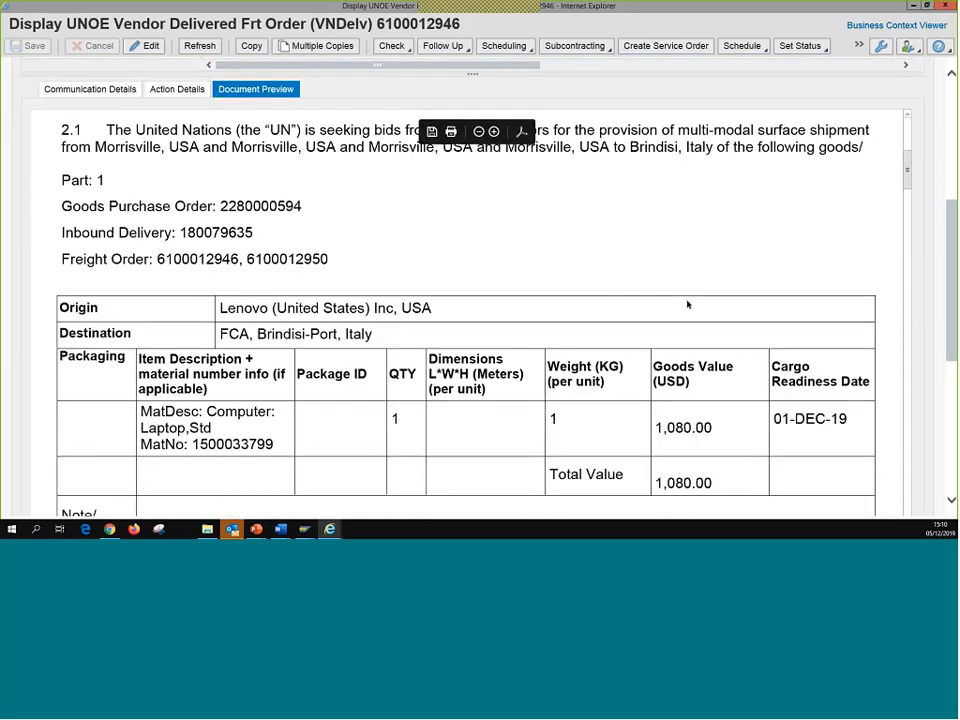
# - Review the Statement of Work from the Annex-B heading through the introduction to the requirement section
pyautogui.scroll(3, 688, 305)
pyautogui.moveTo(908, 385); pyautogui.dragTo(907, 345)
pyautogui.scroll(-2, 952, 300)
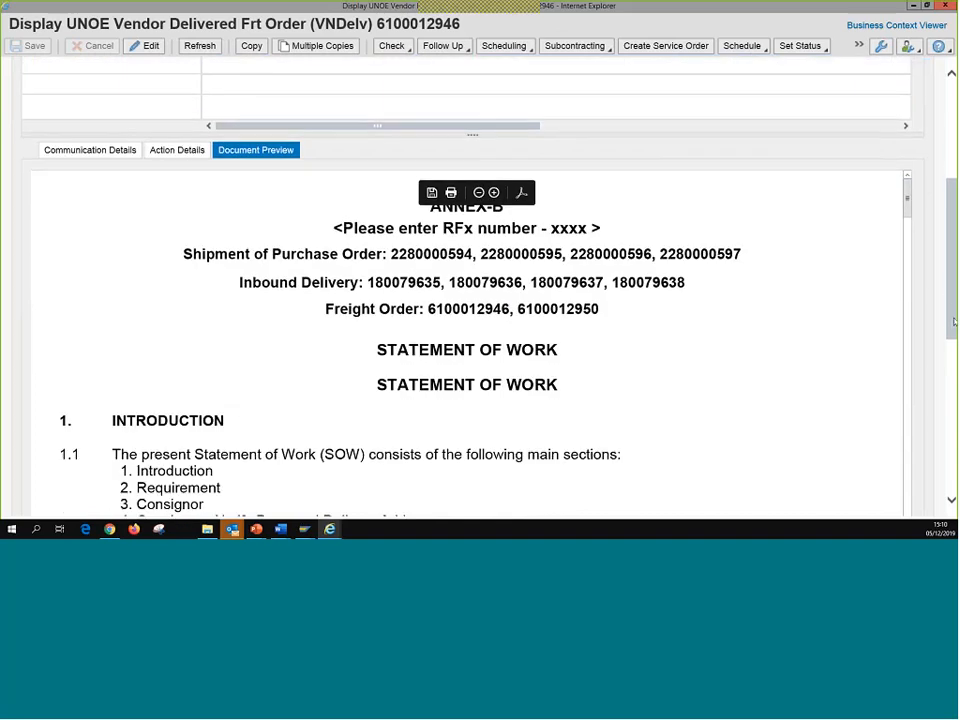
pyautogui.scroll(-2, 952, 336)
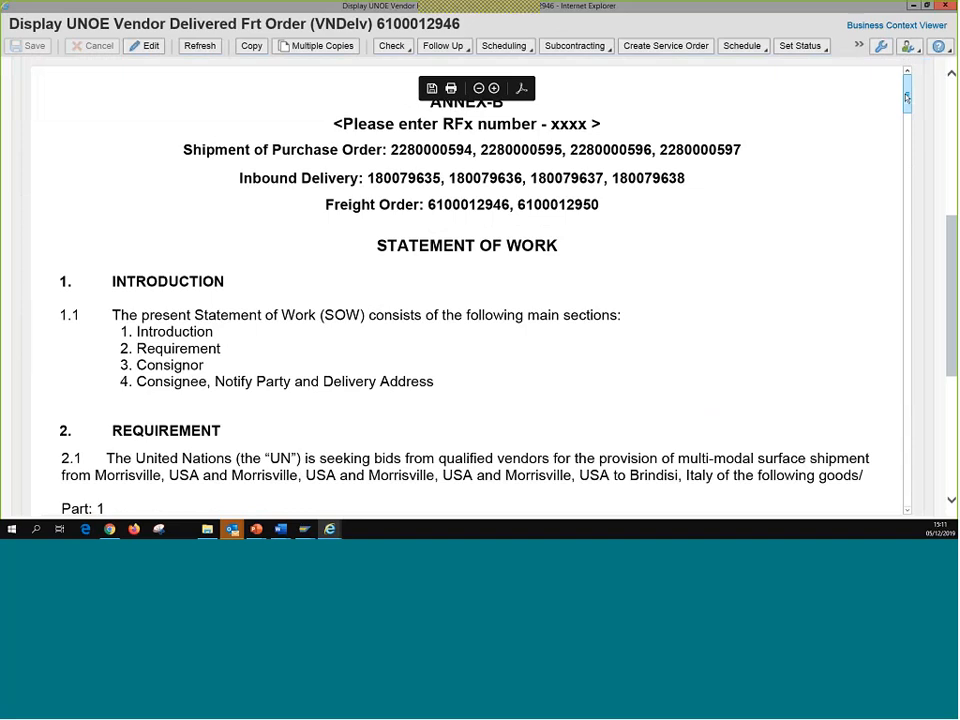
pyautogui.moveTo(907, 98); pyautogui.dragTo(907, 102)
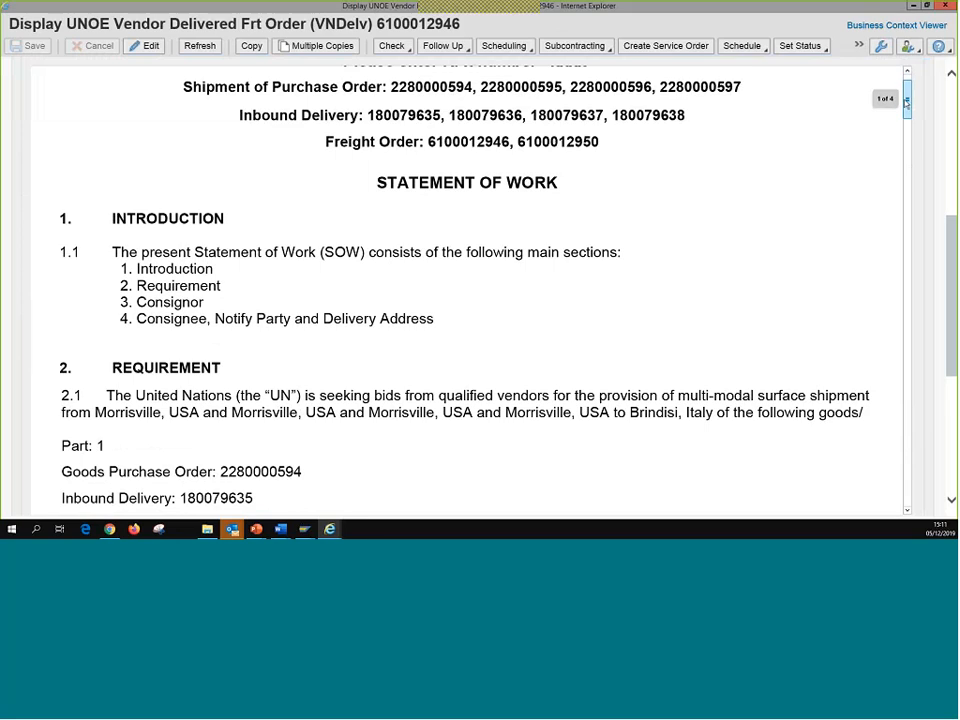
pyautogui.moveTo(907, 99); pyautogui.dragTo(905, 117)
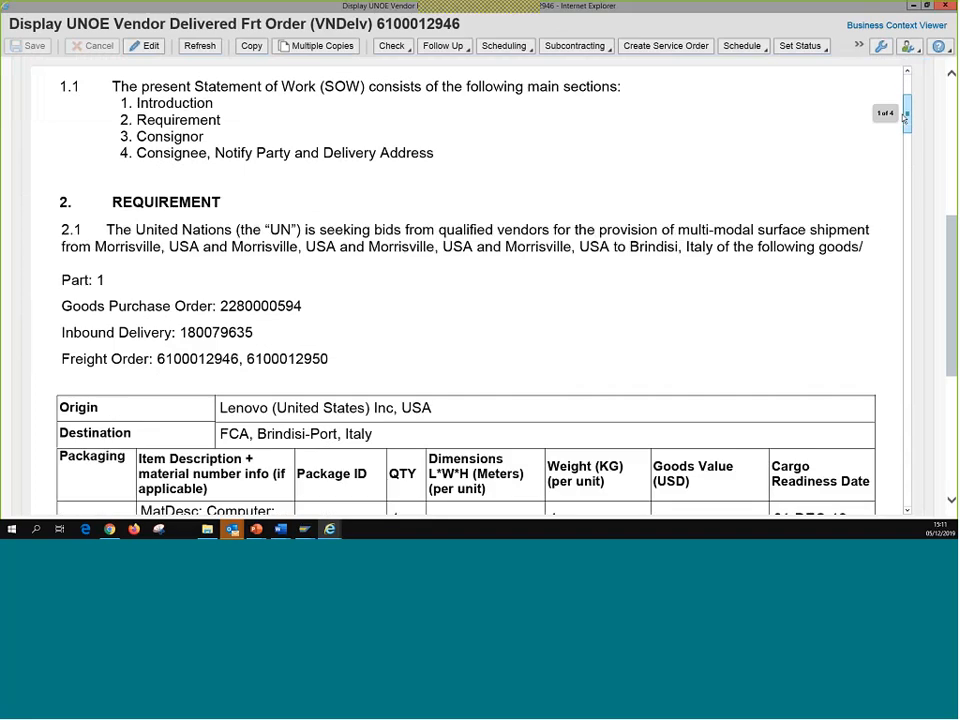
# - Highlight the multi-modal surface shipment text in requirement 2.1, check Part 1, and return to the output list
pyautogui.moveTo(689, 231); pyautogui.dragTo(870, 251)
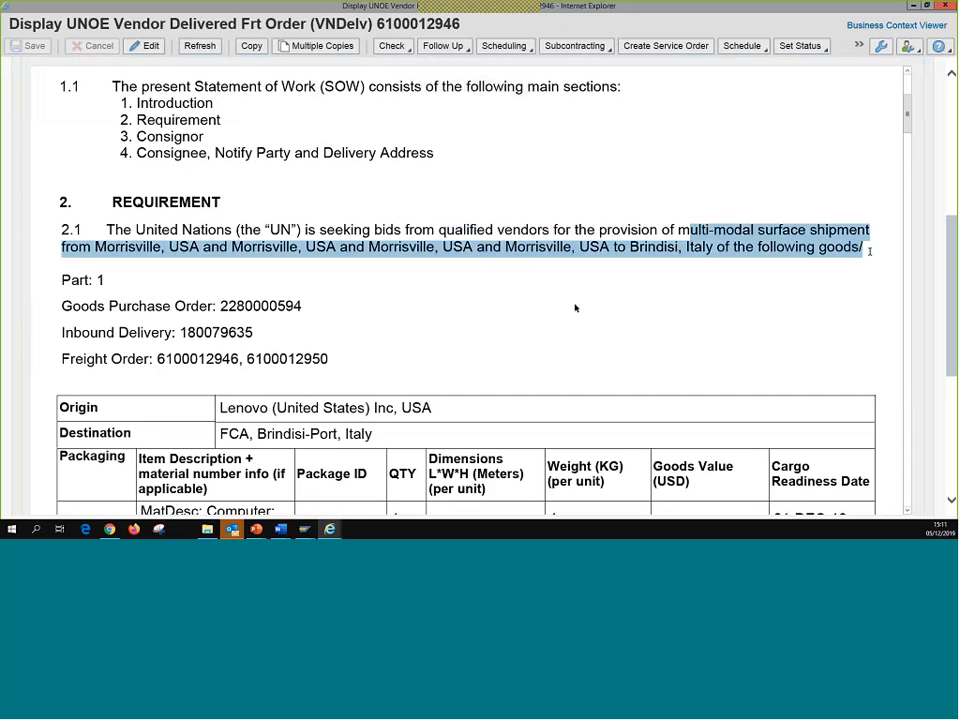
pyautogui.moveTo(907, 115); pyautogui.dragTo(907, 126)
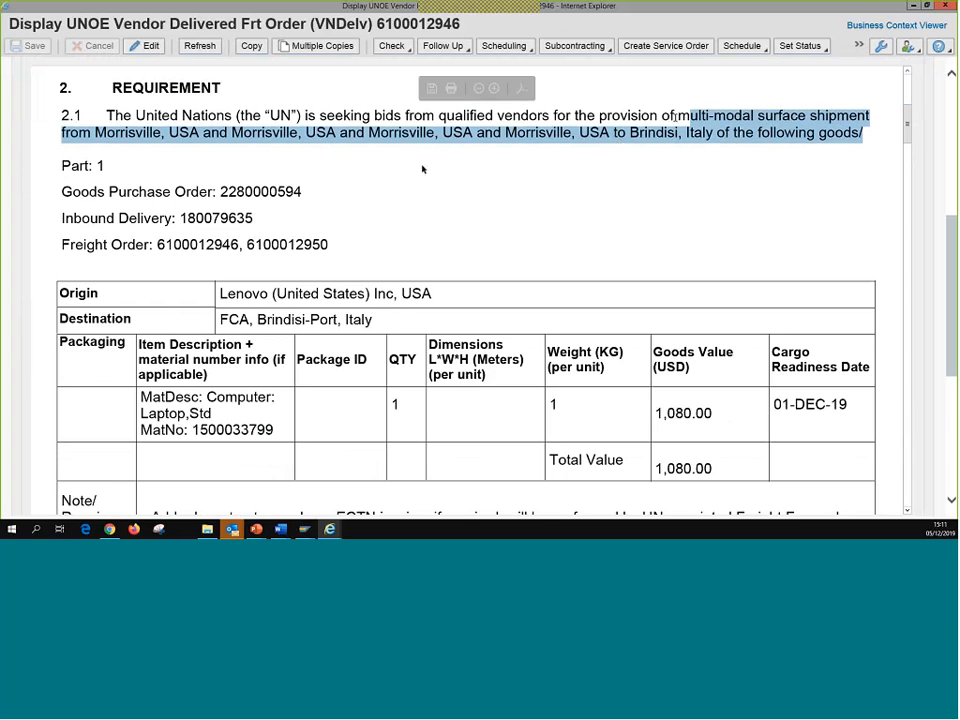
pyautogui.click(678, 118)
pyautogui.moveTo(678, 118); pyautogui.dragTo(909, 88)
pyautogui.click(908, 133)
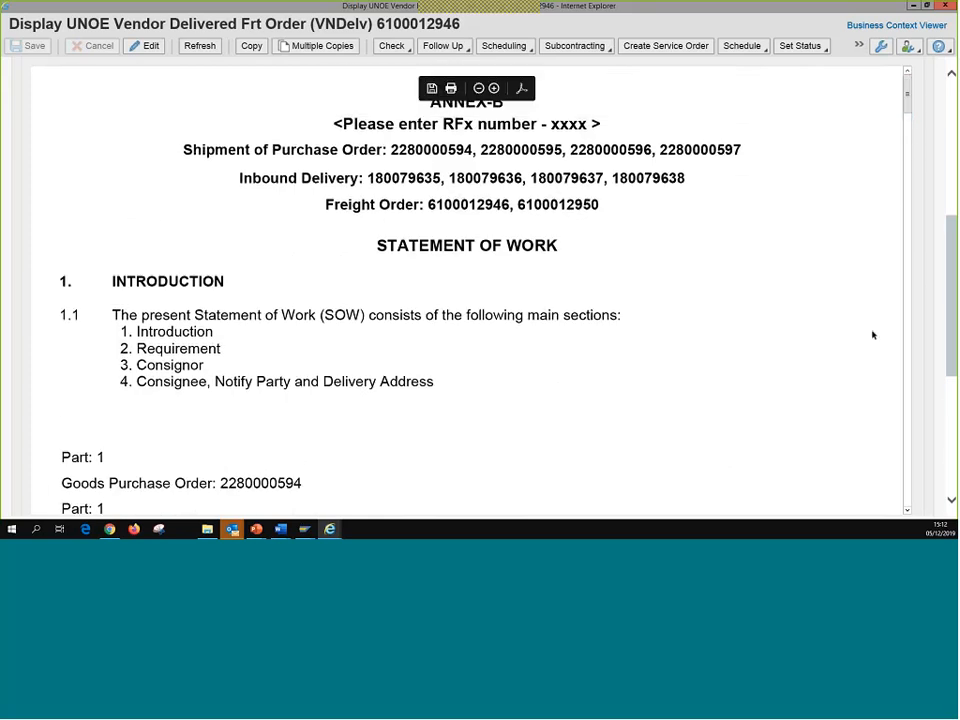
pyautogui.scroll(1, 954, 254)
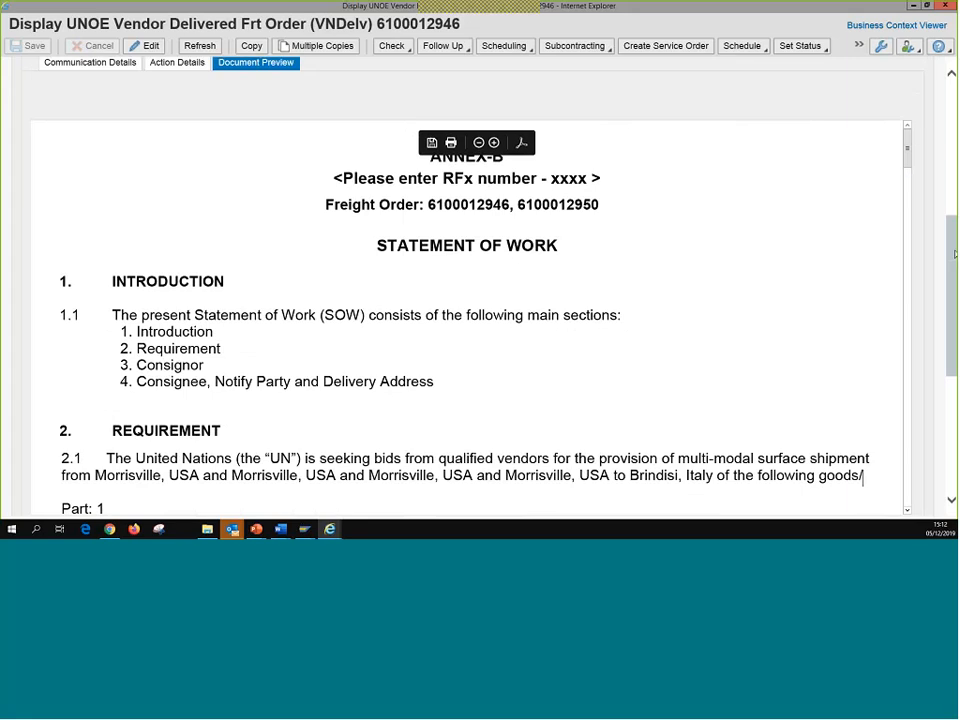
pyautogui.scroll(5, 954, 254)
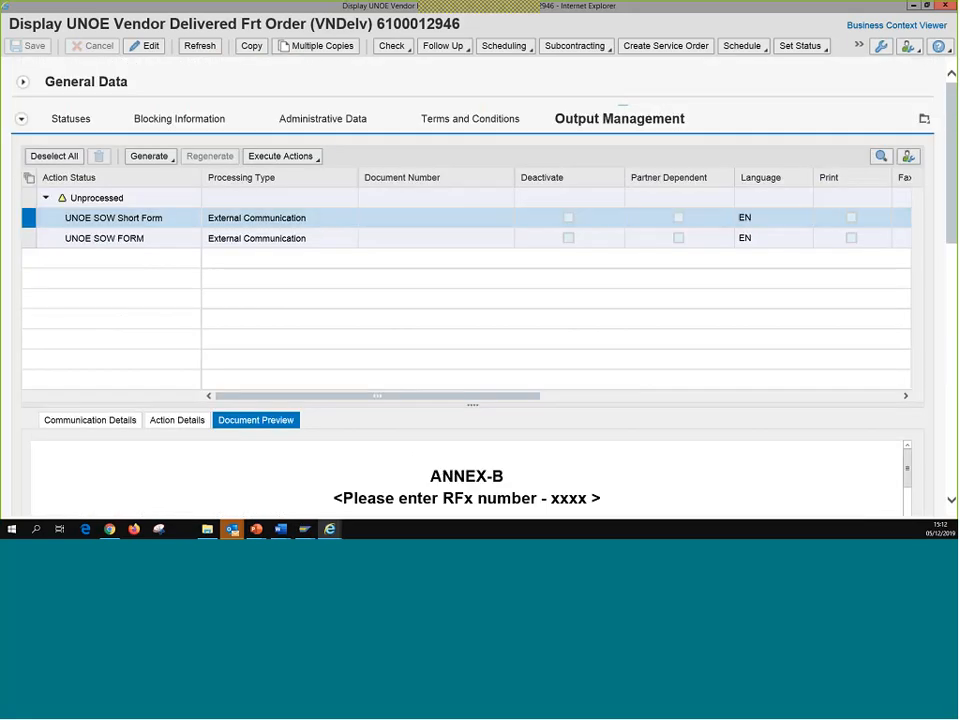
pyautogui.click(948, 7)
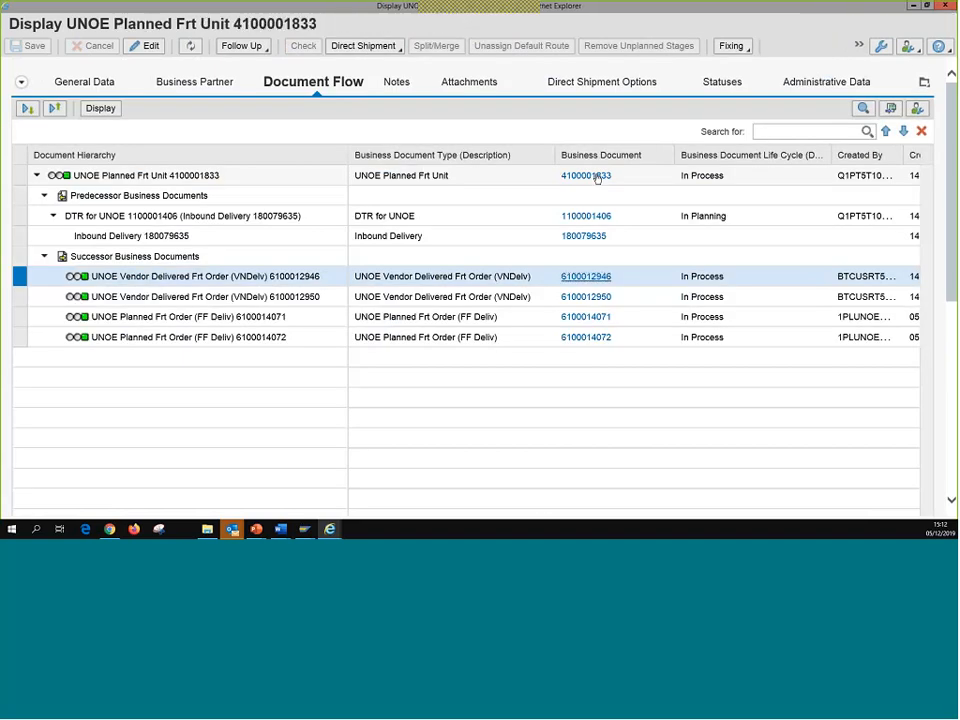
pyautogui.click(597, 178)
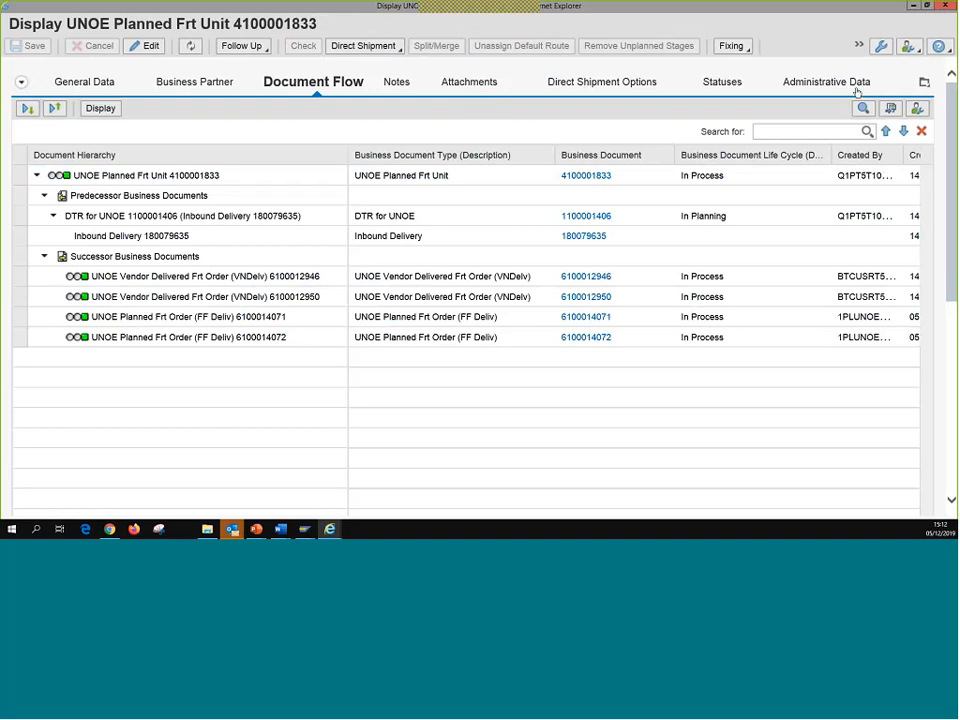
pyautogui.click(924, 83)
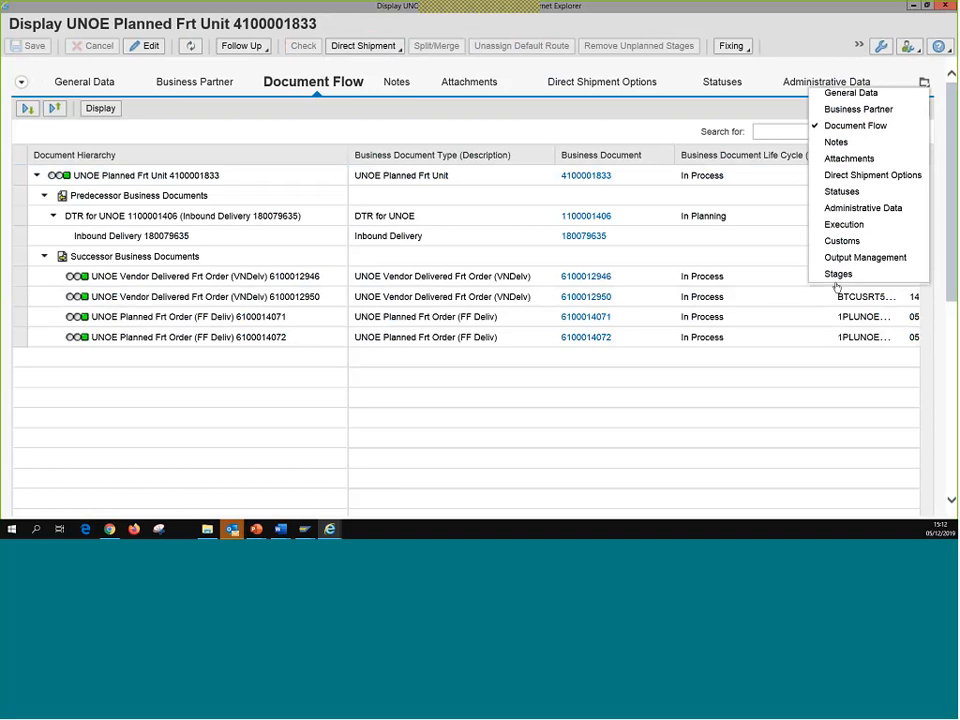
pyautogui.click(838, 277)
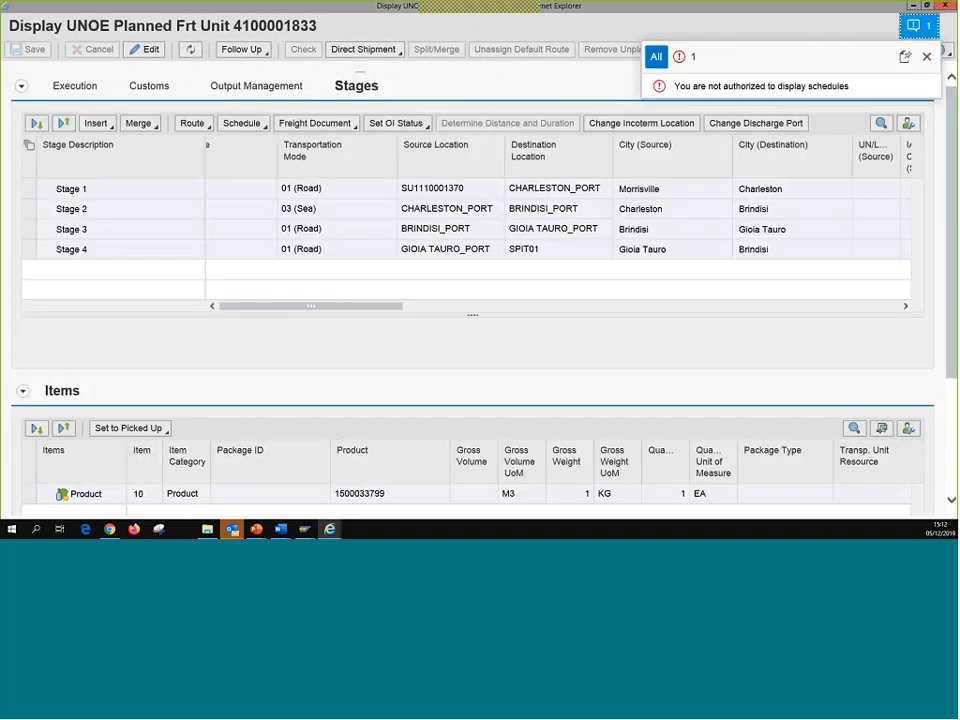
pyautogui.moveTo(366, 306); pyautogui.dragTo(394, 312)
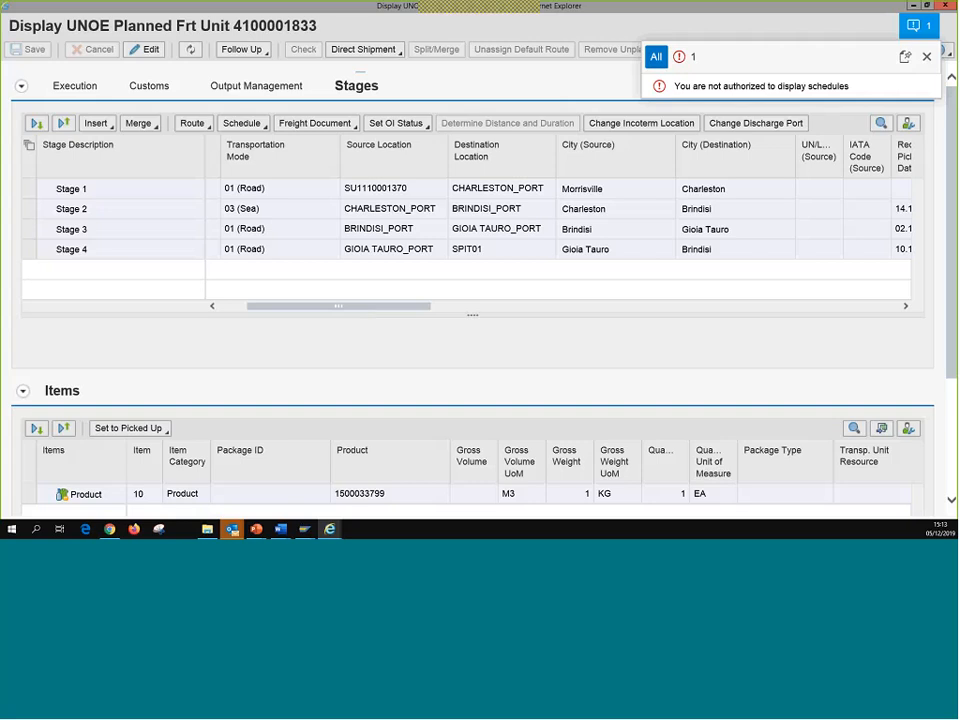
pyautogui.click(927, 57)
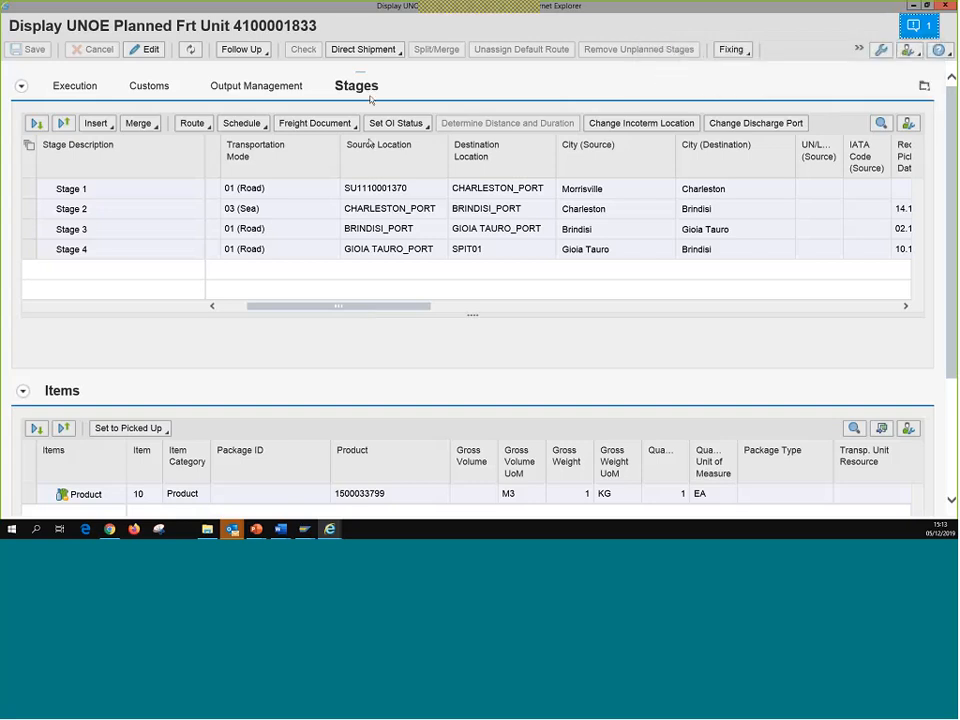
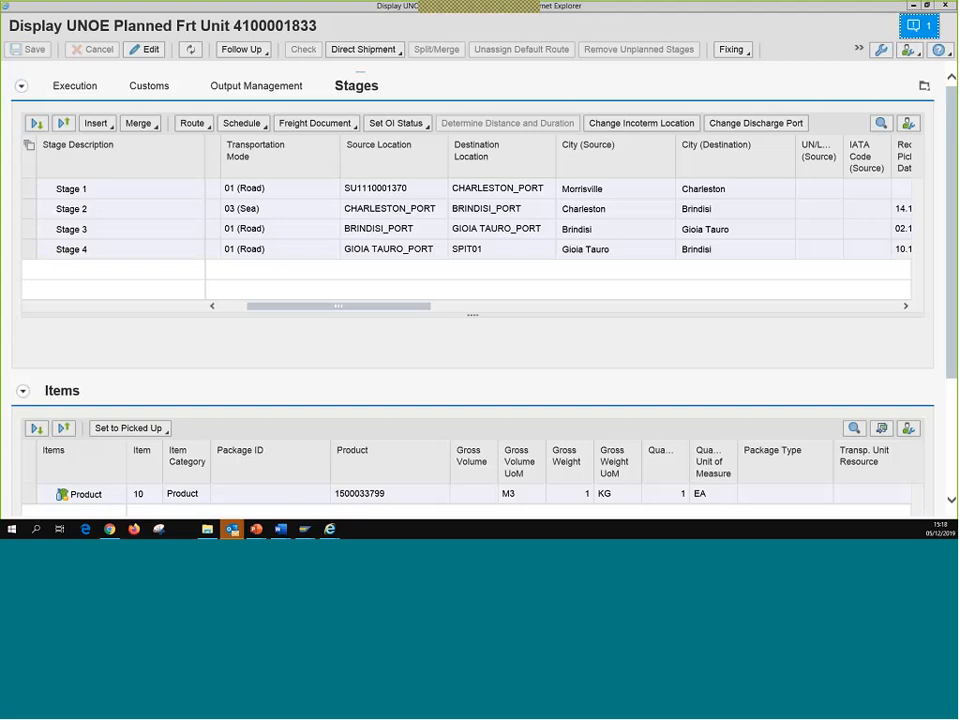
# - Close the freight unit windows and open the Overview Transportation Requirements worklist under ERP Logistics Integration
pyautogui.click(945, 5)
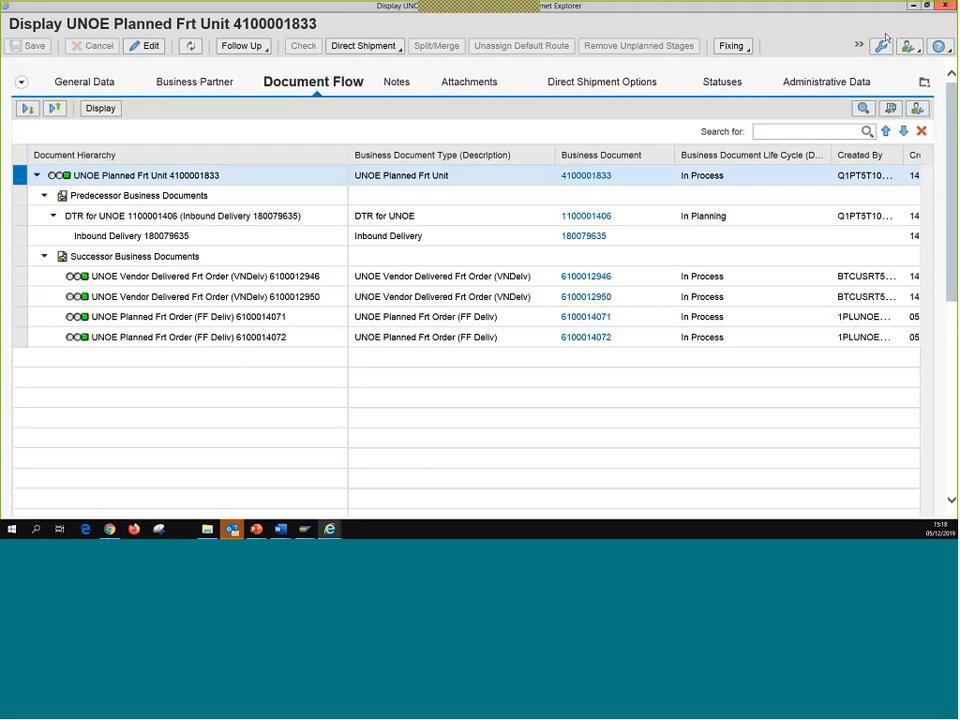
pyautogui.click(945, 5)
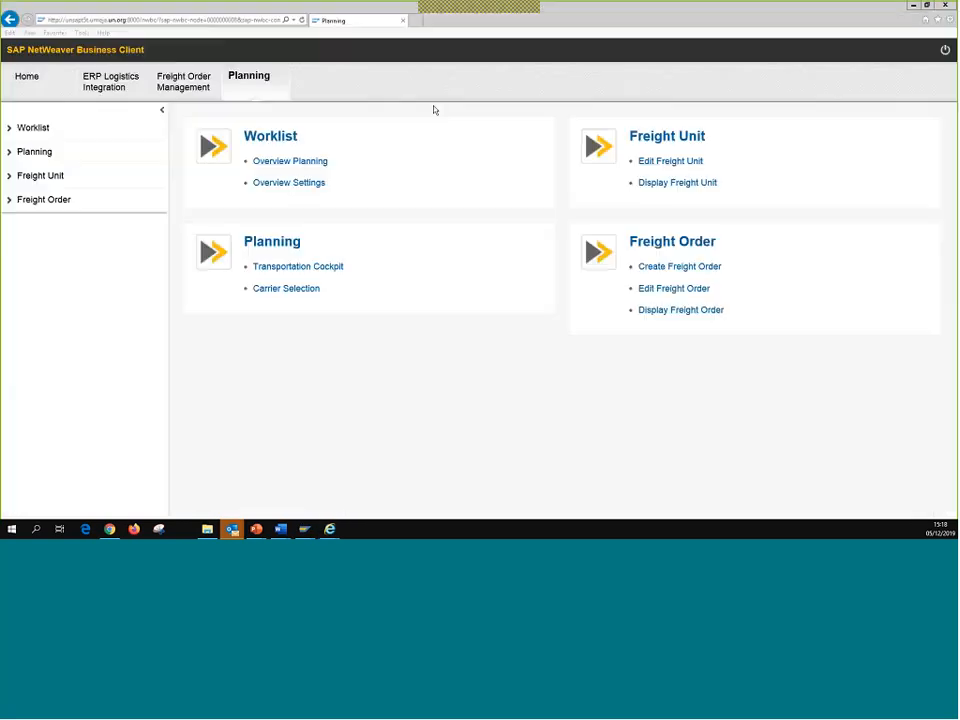
pyautogui.click(913, 6)
pyautogui.click(145, 28)
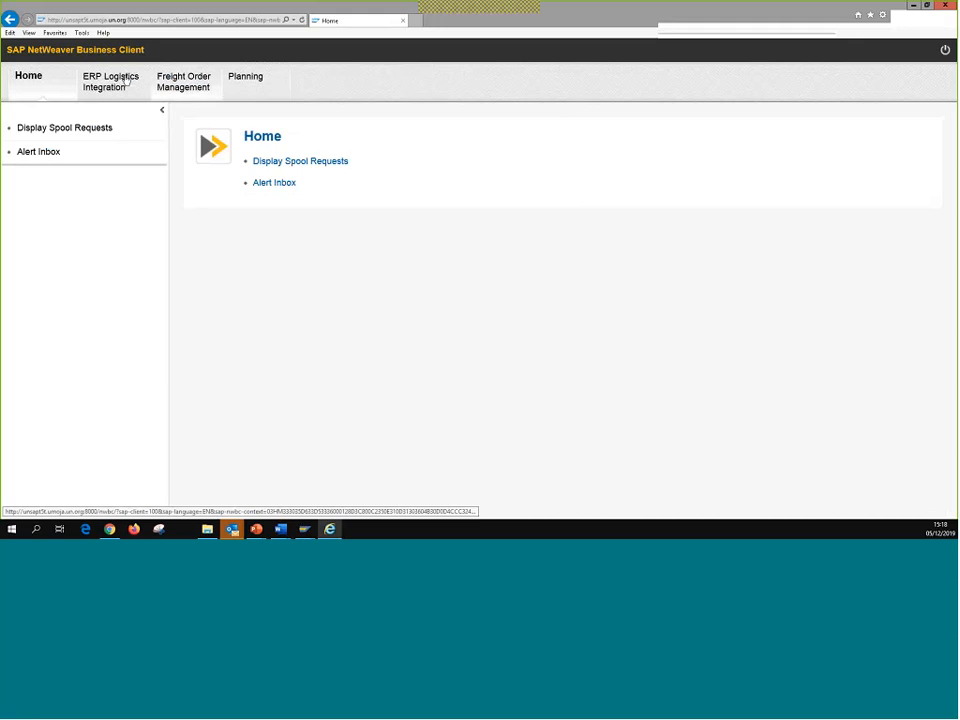
pyautogui.click(175, 87)
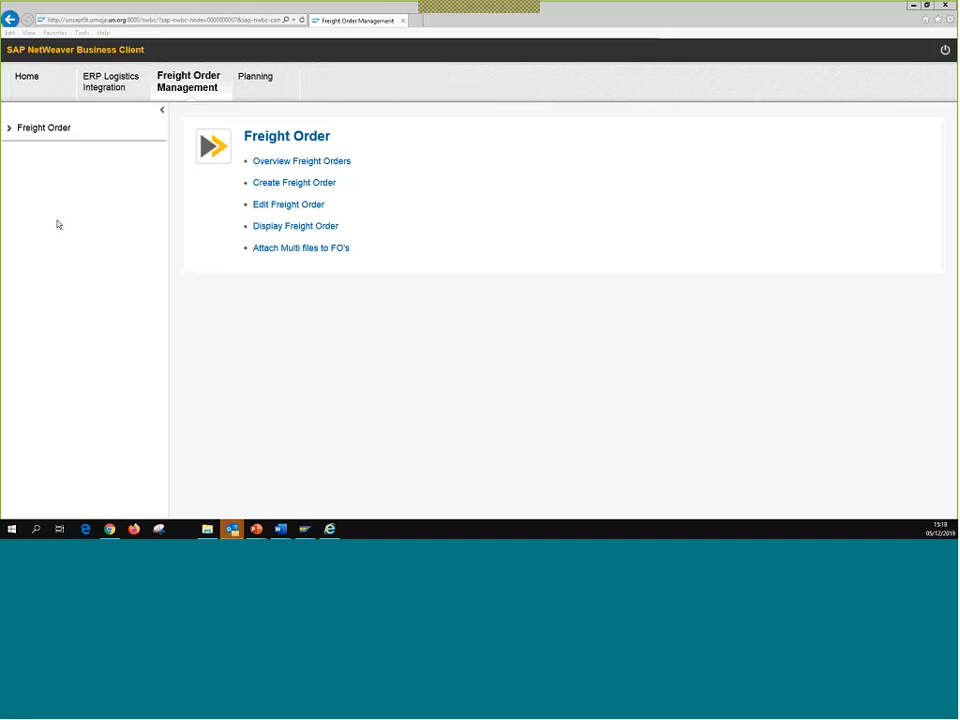
pyautogui.click(138, 98)
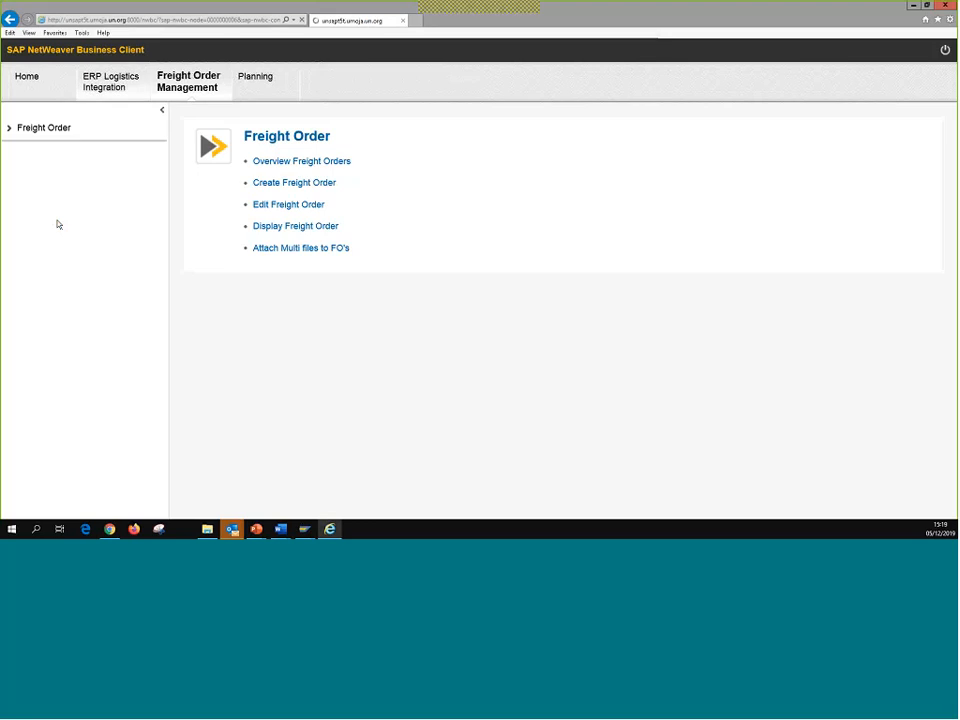
pyautogui.click(290, 161)
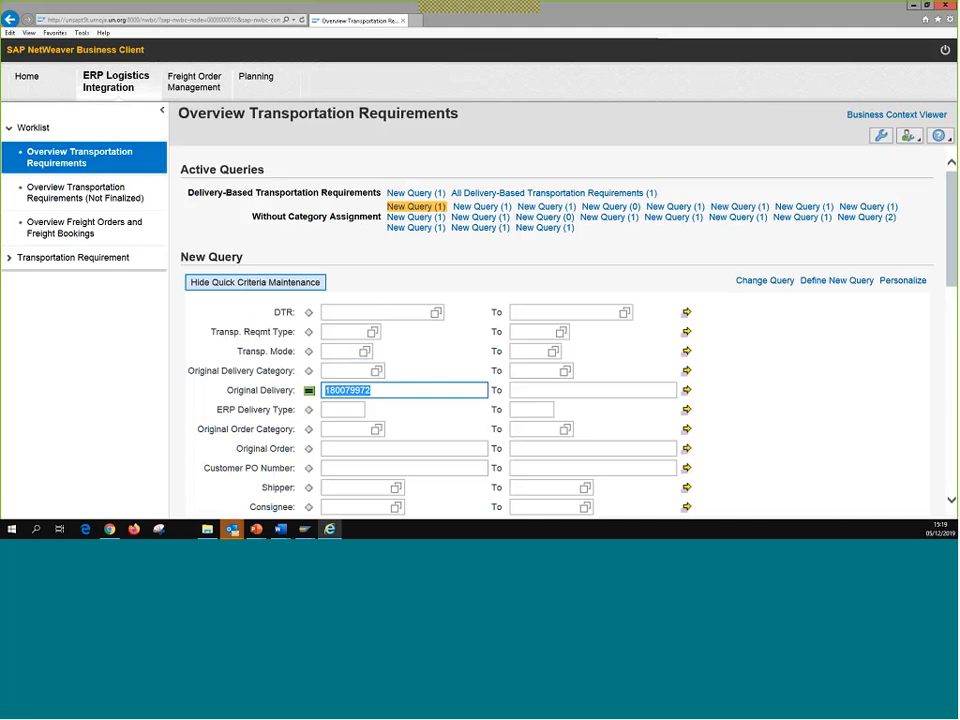
pyautogui.scroll(-2, 287, 322)
pyautogui.scroll(-5, 287, 322)
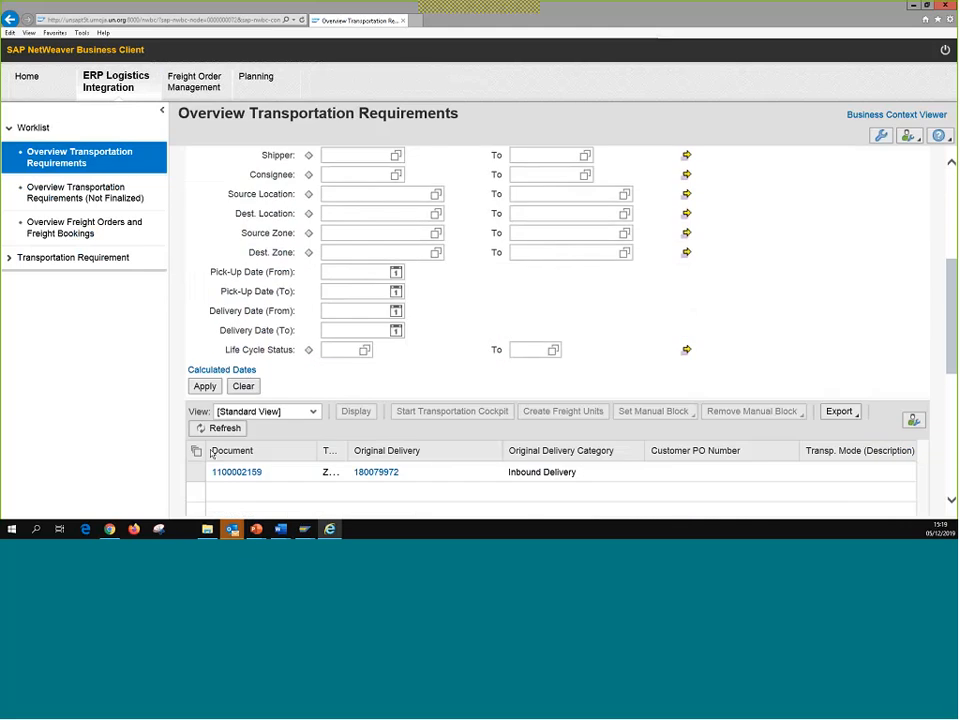
pyautogui.click(205, 330)
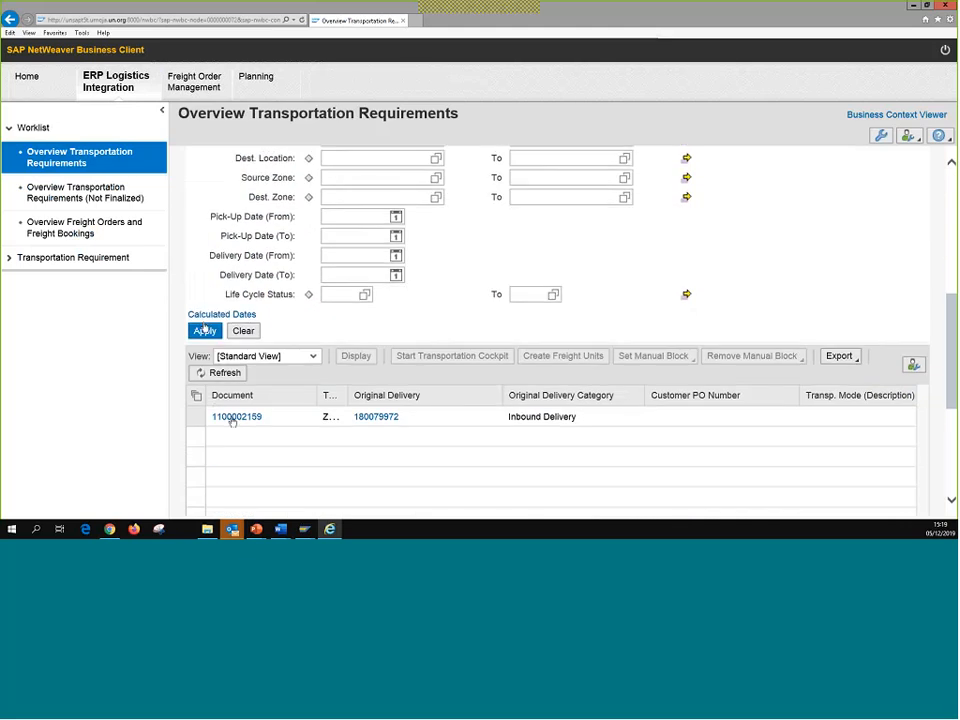
pyautogui.click(232, 418)
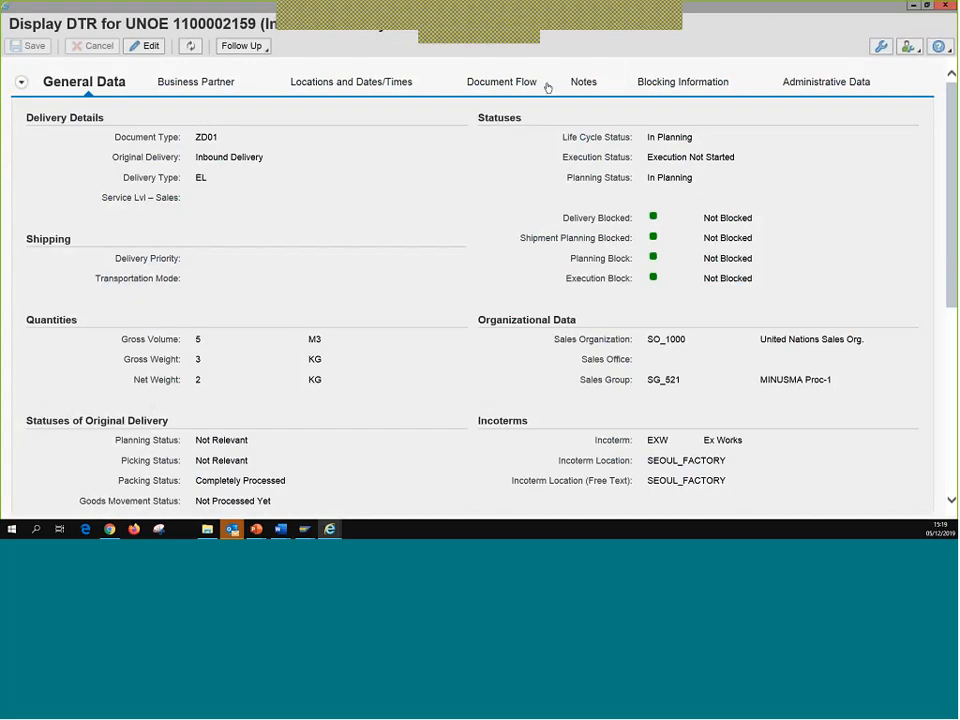
pyautogui.click(535, 84)
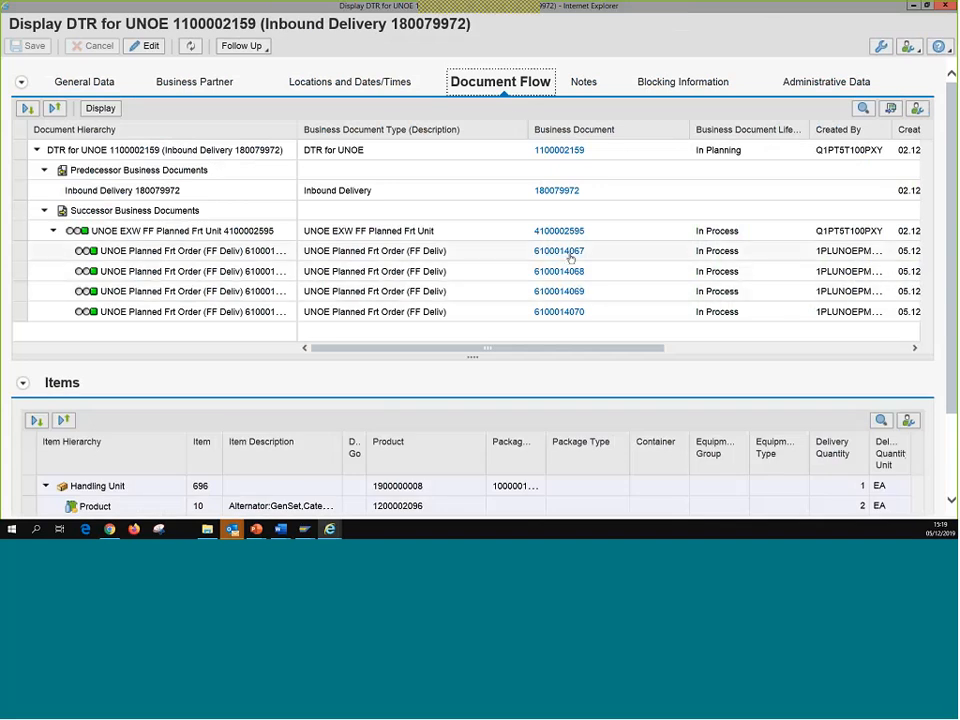
pyautogui.click(570, 255)
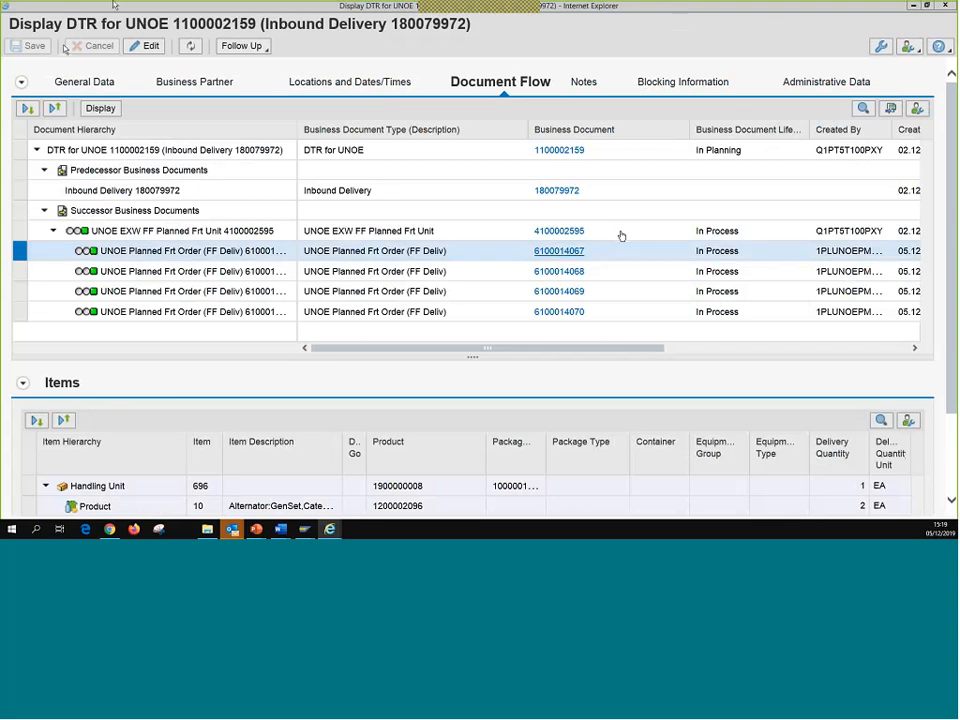
pyautogui.moveTo(66, 48); pyautogui.dragTo(766, 2)
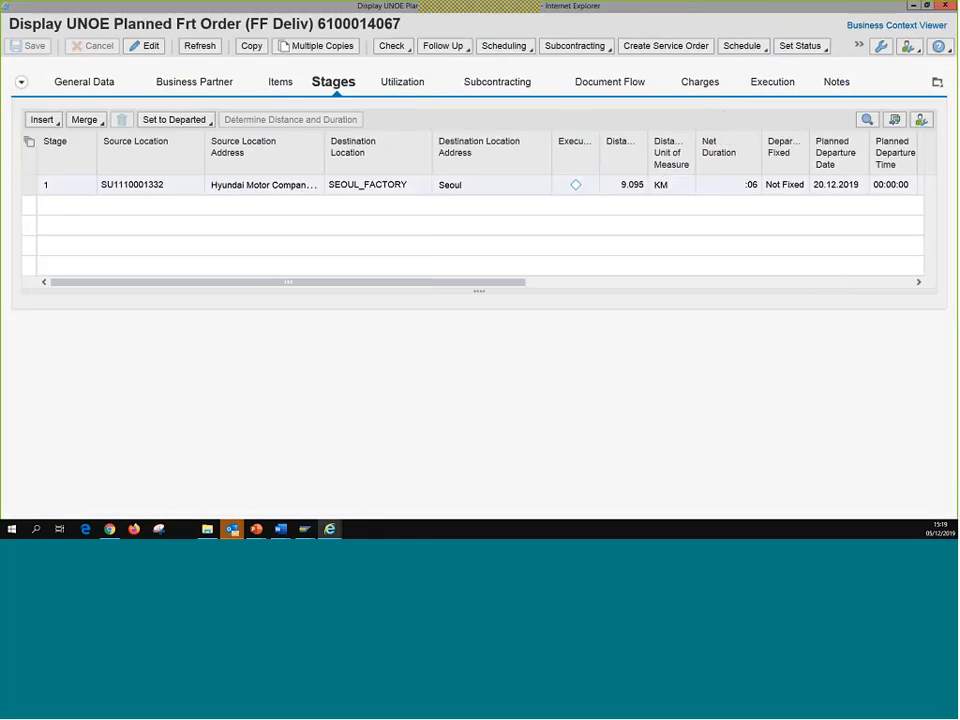
pyautogui.click(679, 91)
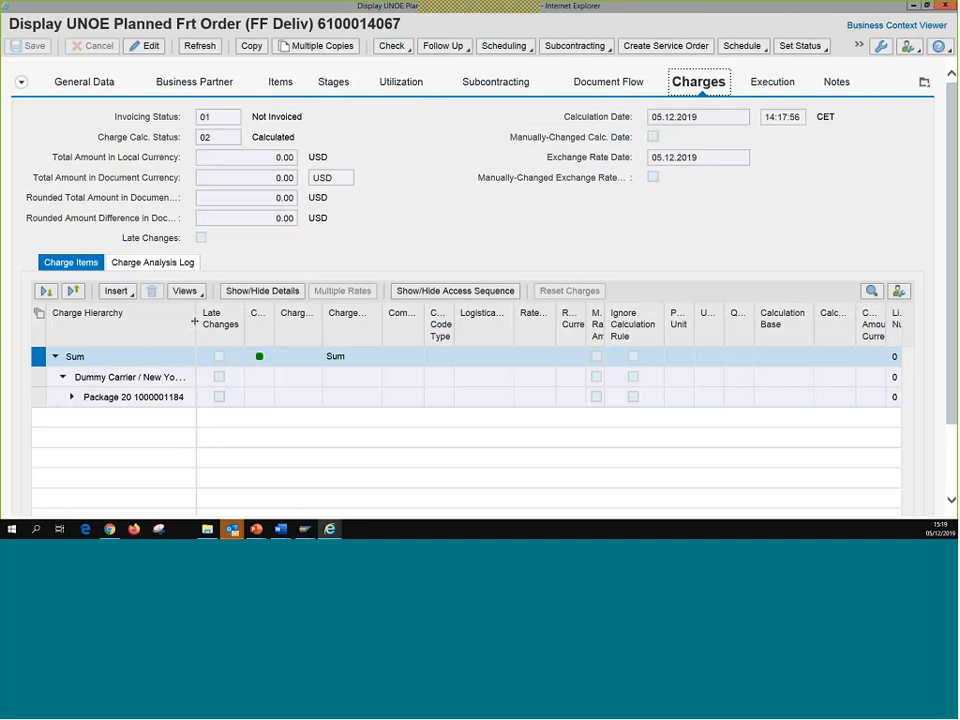
# - Expand the charge items of Package 20 under the dummy carrier and widen the Charge Hierarchy and Charge Type columns
pyautogui.moveTo(195, 321); pyautogui.dragTo(222, 321)
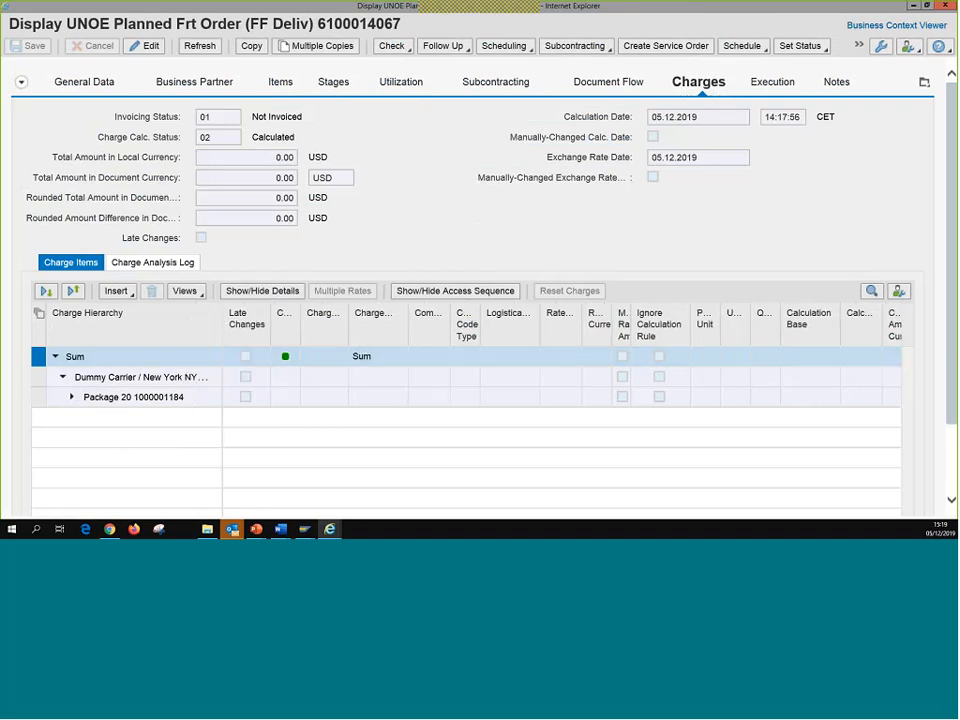
pyautogui.click(72, 397)
pyautogui.scroll(-1, 692, 356)
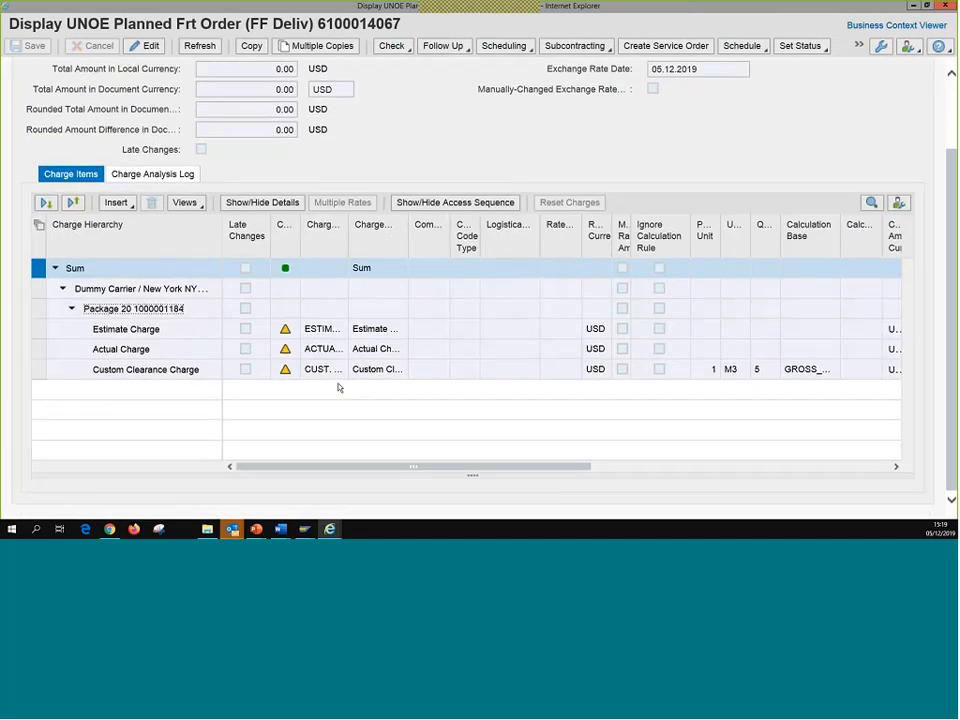
pyautogui.moveTo(348, 230); pyautogui.dragTo(408, 230)
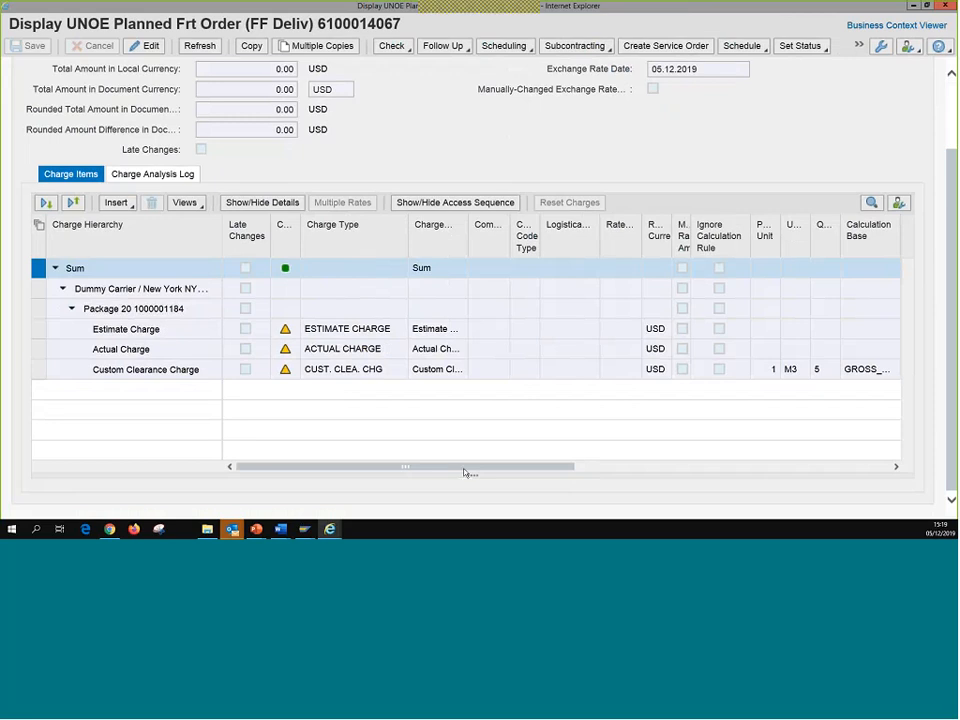
# - Widen the Quantity and Price Unit columns of the charge items and examine the remaining charge columns
pyautogui.hscroll(5, 463, 472)
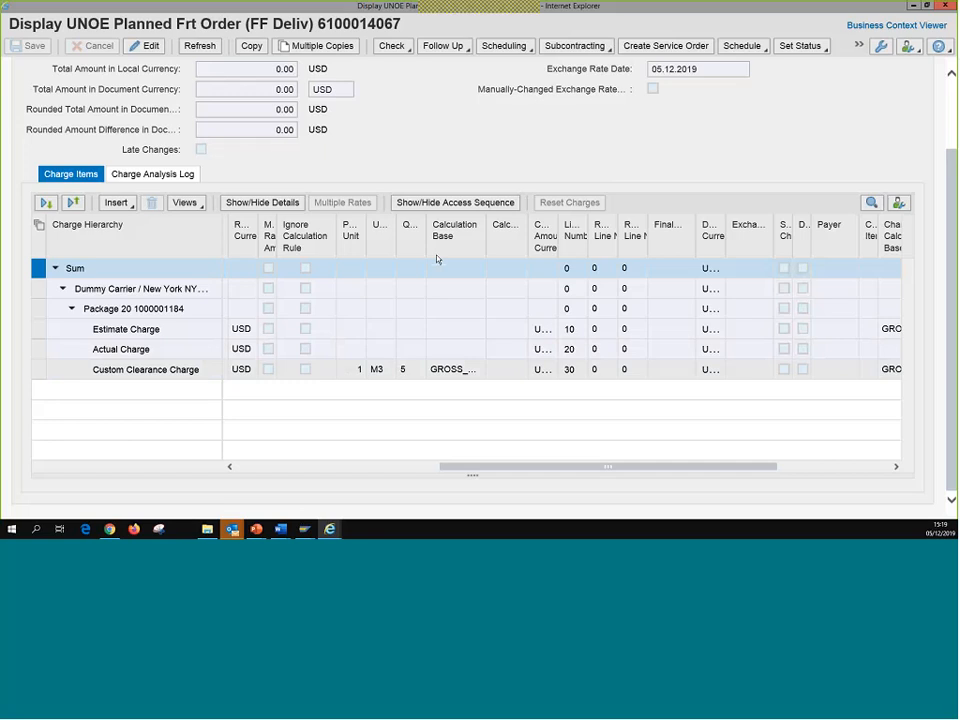
pyautogui.moveTo(424, 233); pyautogui.dragTo(471, 234)
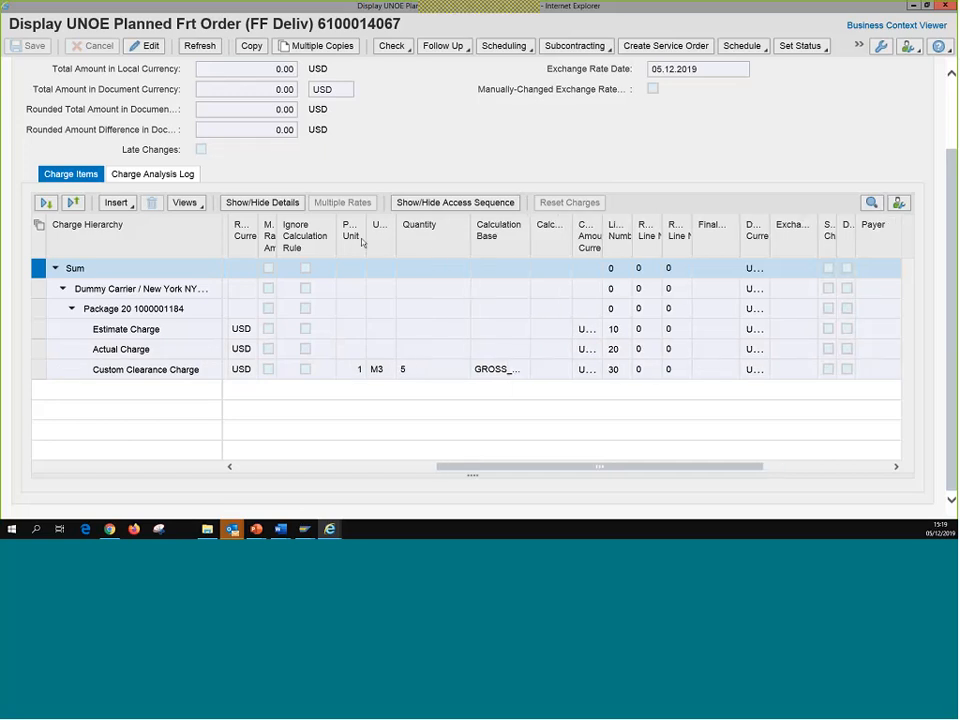
pyautogui.moveTo(366, 242); pyautogui.dragTo(406, 257)
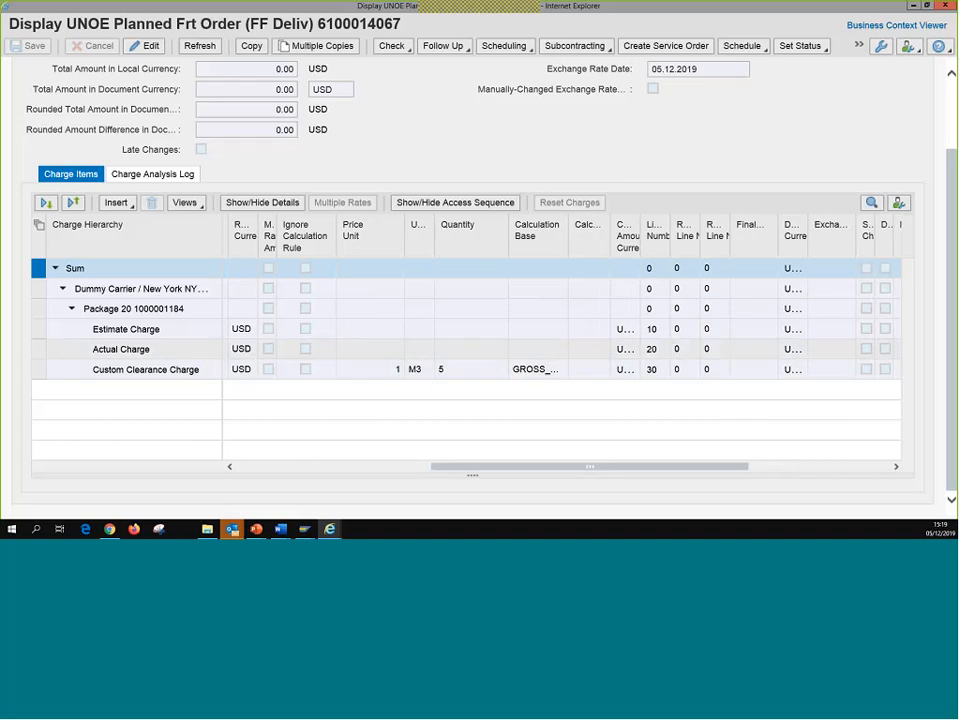
pyautogui.moveTo(590, 466); pyautogui.dragTo(791, 469)
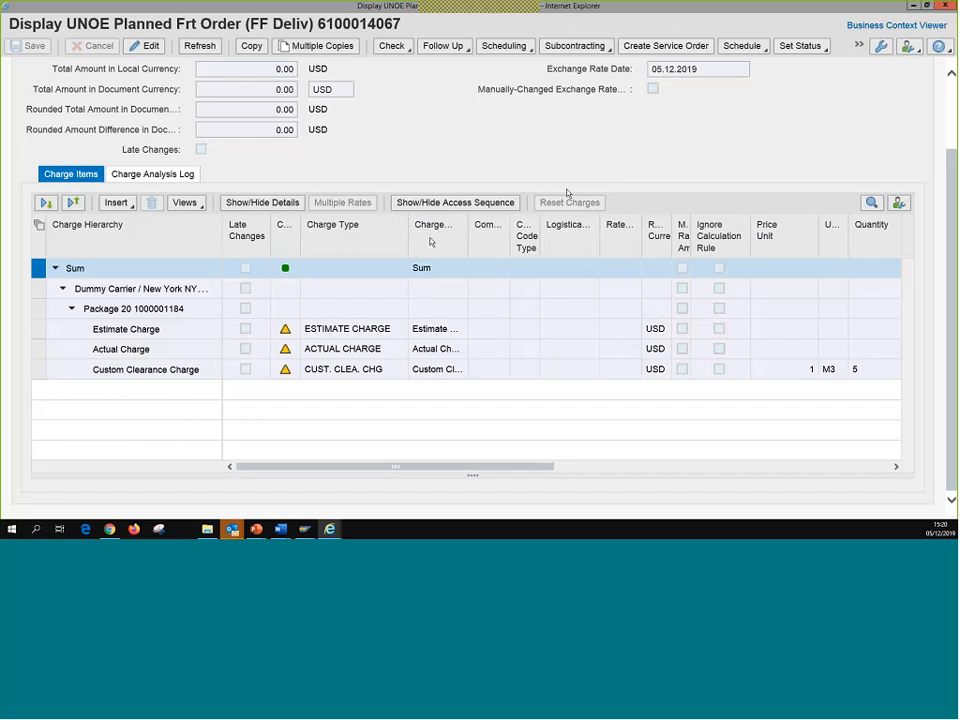
pyautogui.scroll(2, 566, 193)
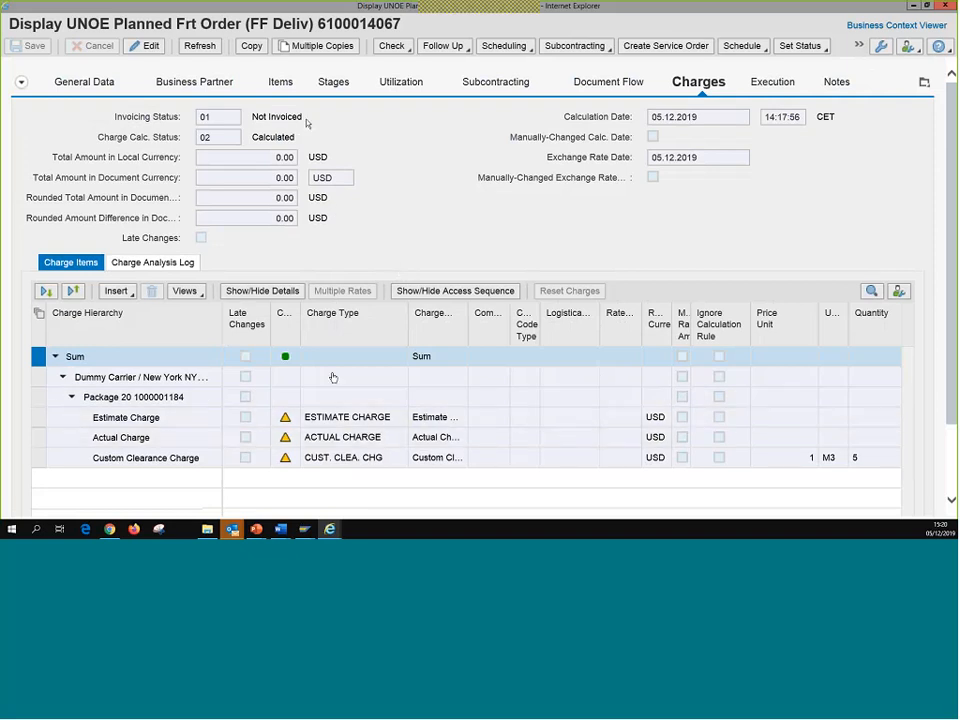
# - Try to edit the rate of the Actual Charge item in the planned freight order
pyautogui.click(145, 46)
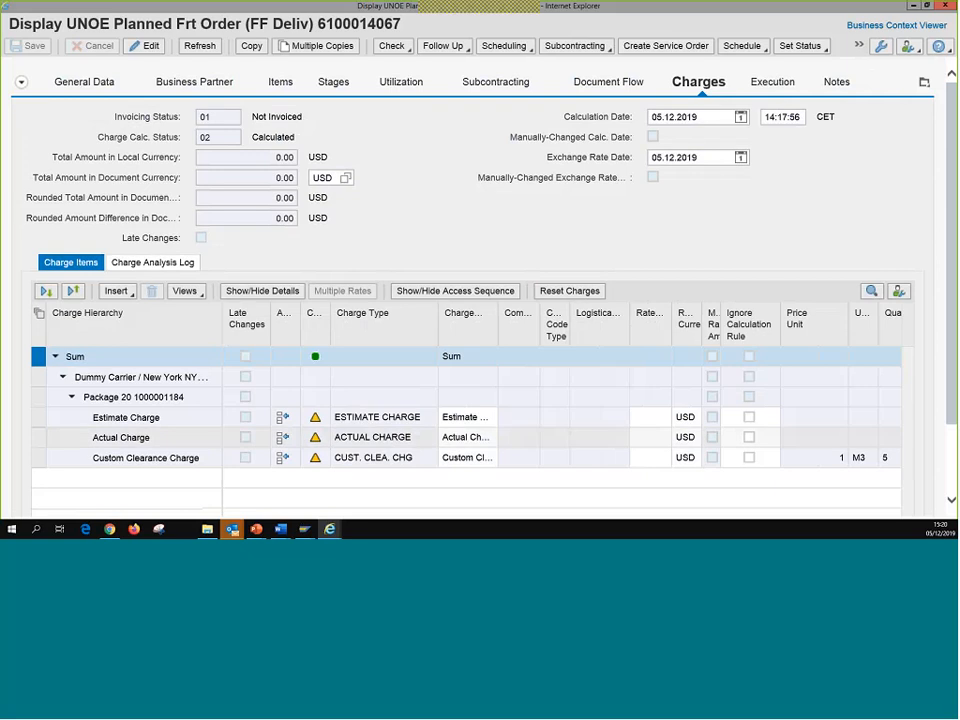
pyautogui.click(651, 442)
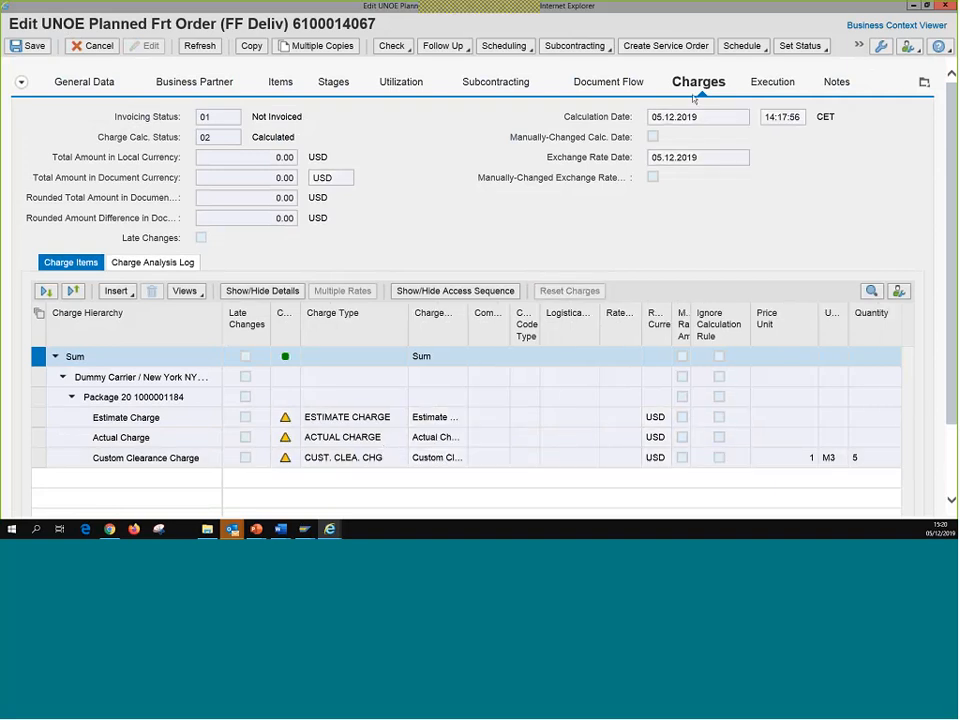
# - Examine the planned departure and arrival dates of the planned freight order's stage, and show its execution events
pyautogui.click(334, 82)
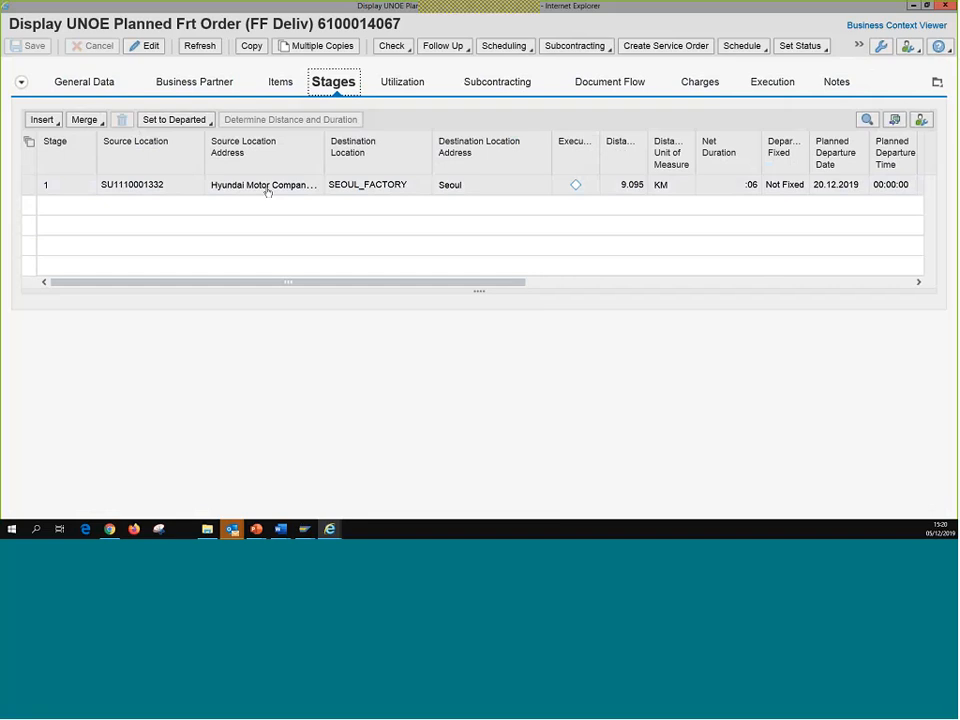
pyautogui.click(145, 46)
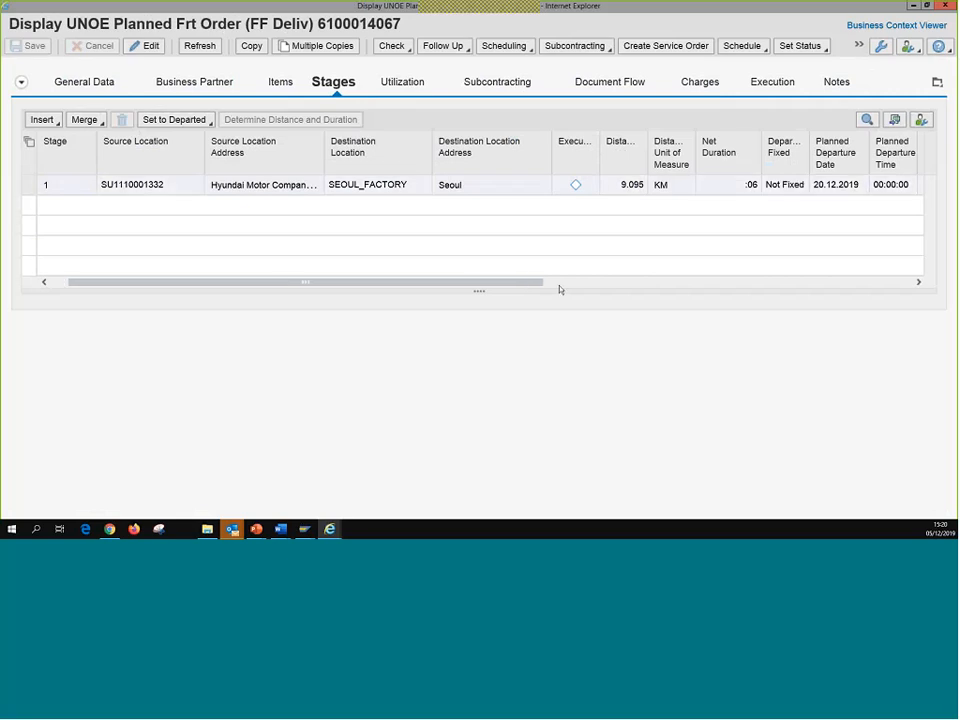
pyautogui.hscroll(3, 560, 290)
pyautogui.hscroll(2, 560, 290)
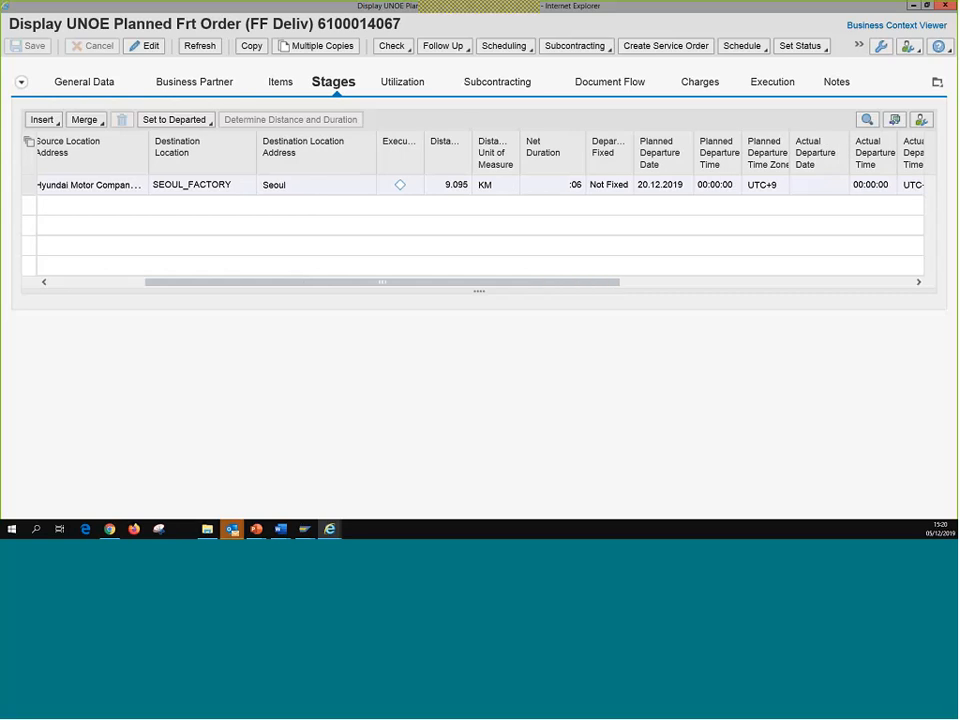
pyautogui.hscroll(3, 495, 181)
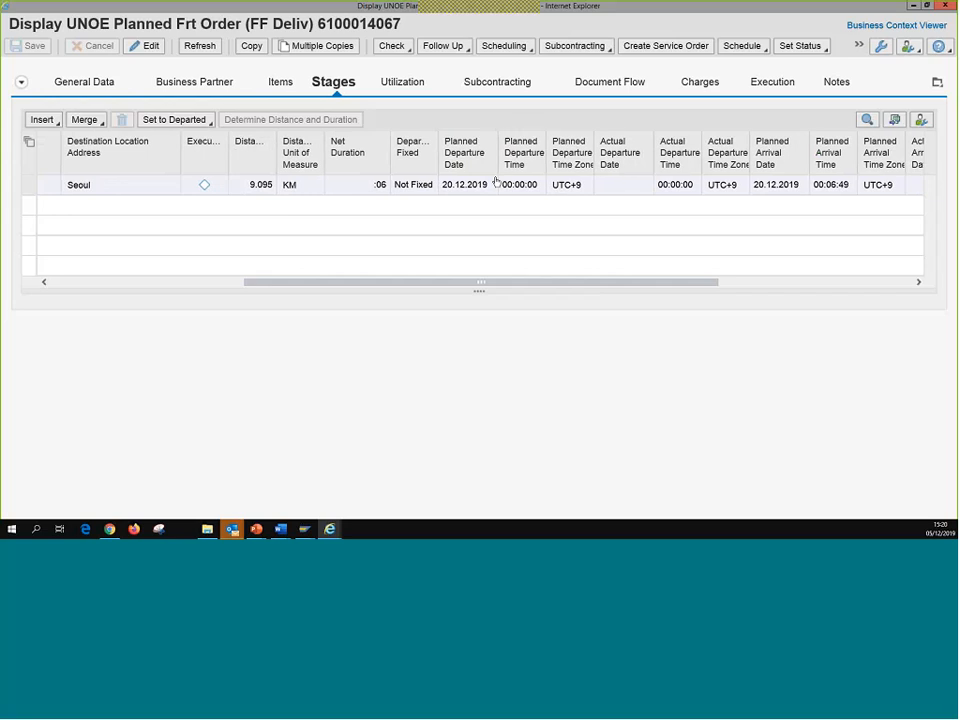
pyautogui.hscroll(1, 533, 170)
pyautogui.click(772, 84)
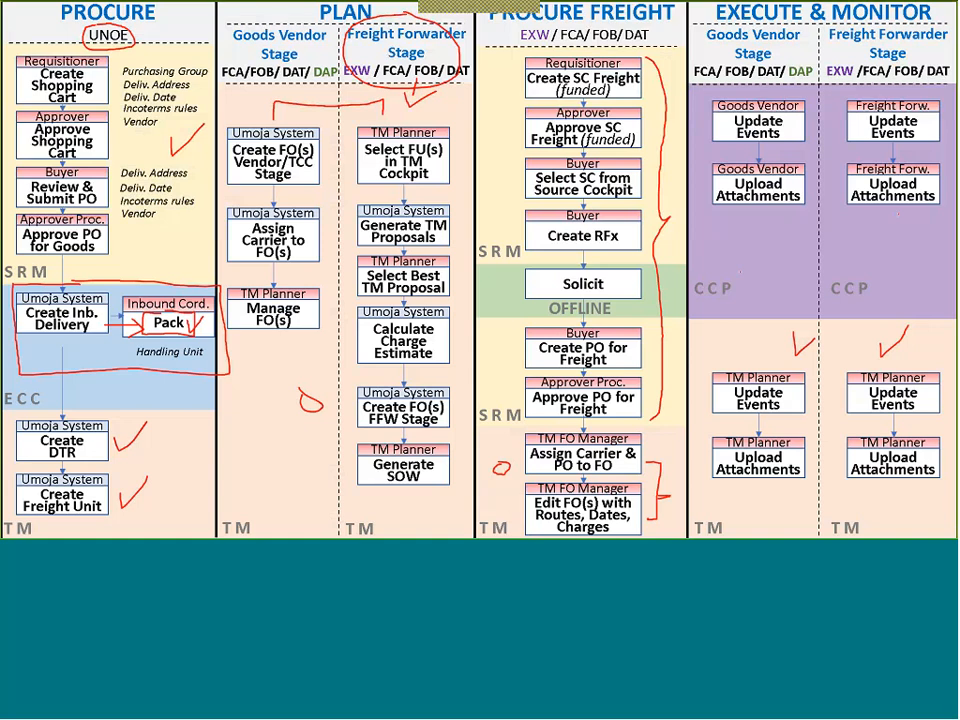
pyautogui.moveTo(732, 273); pyautogui.dragTo(733, 262)
pyautogui.moveTo(845, 268); pyautogui.dragTo(862, 266)
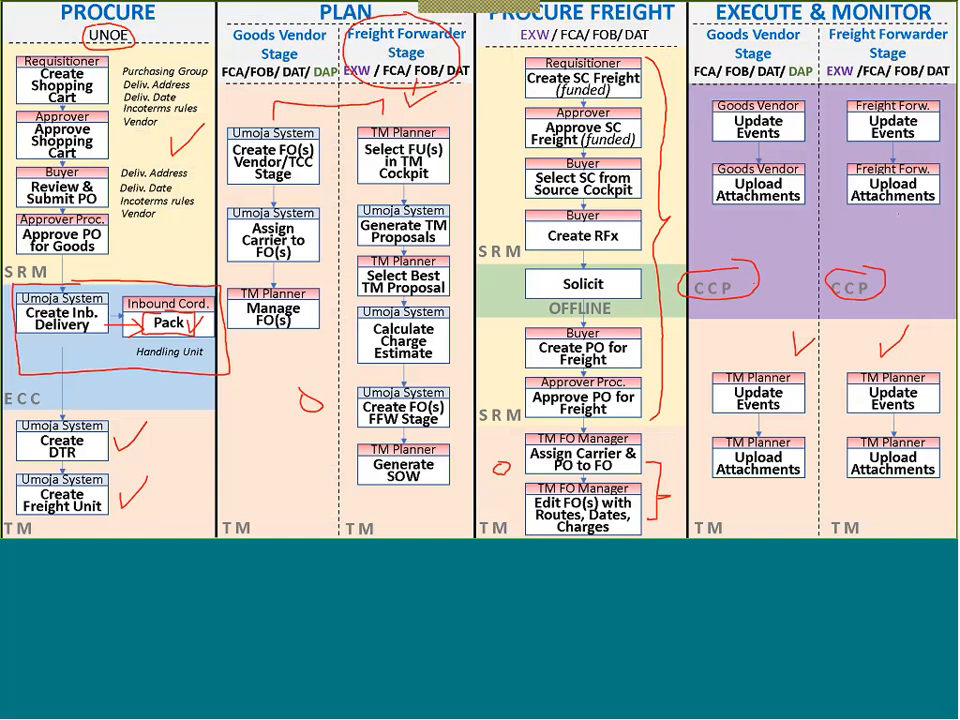
pyautogui.moveTo(756, 285); pyautogui.dragTo(828, 273)
pyautogui.moveTo(713, 511)
pyautogui.mouseDown()
pyautogui.moveTo(734, 535)
pyautogui.moveTo(713, 510)
pyautogui.mouseUp()
pyautogui.moveTo(821, 508)
pyautogui.mouseDown()
pyautogui.moveTo(821, 529)
pyautogui.moveTo(863, 528)
pyautogui.mouseUp()
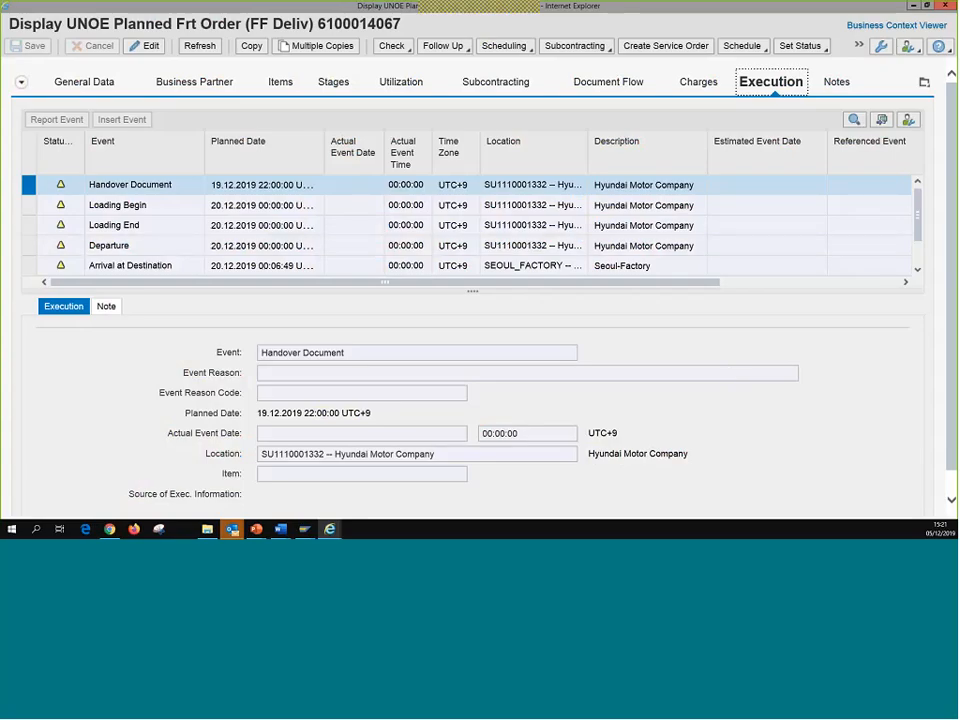
# - Enlarge the execution events list down to Unloading End, and show the planned freight order's notes
pyautogui.moveTo(470, 290); pyautogui.dragTo(462, 386)
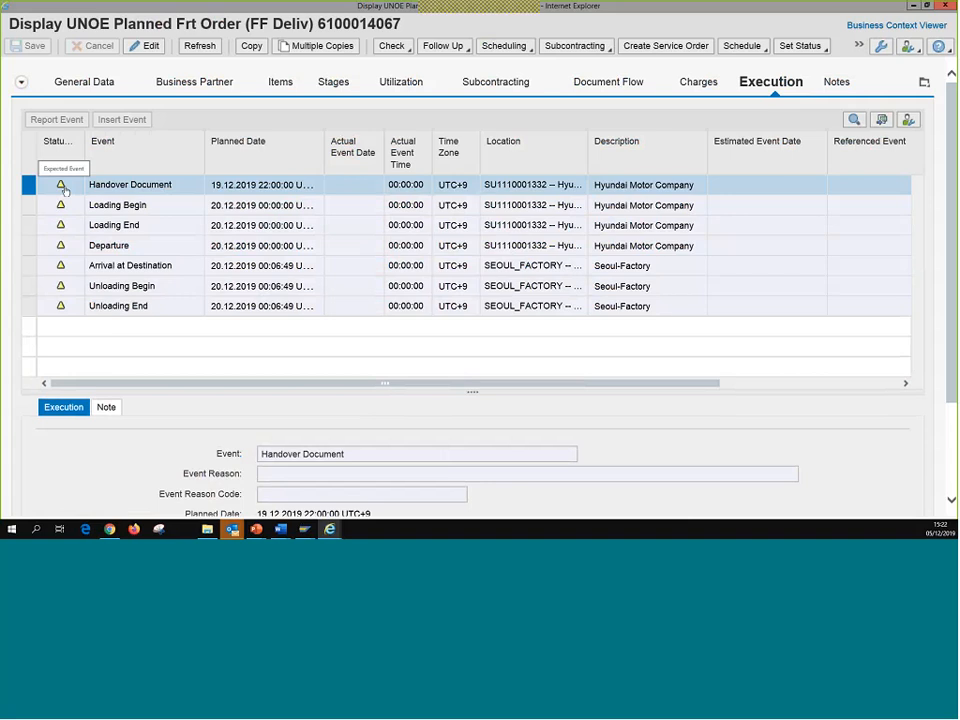
pyautogui.click(836, 84)
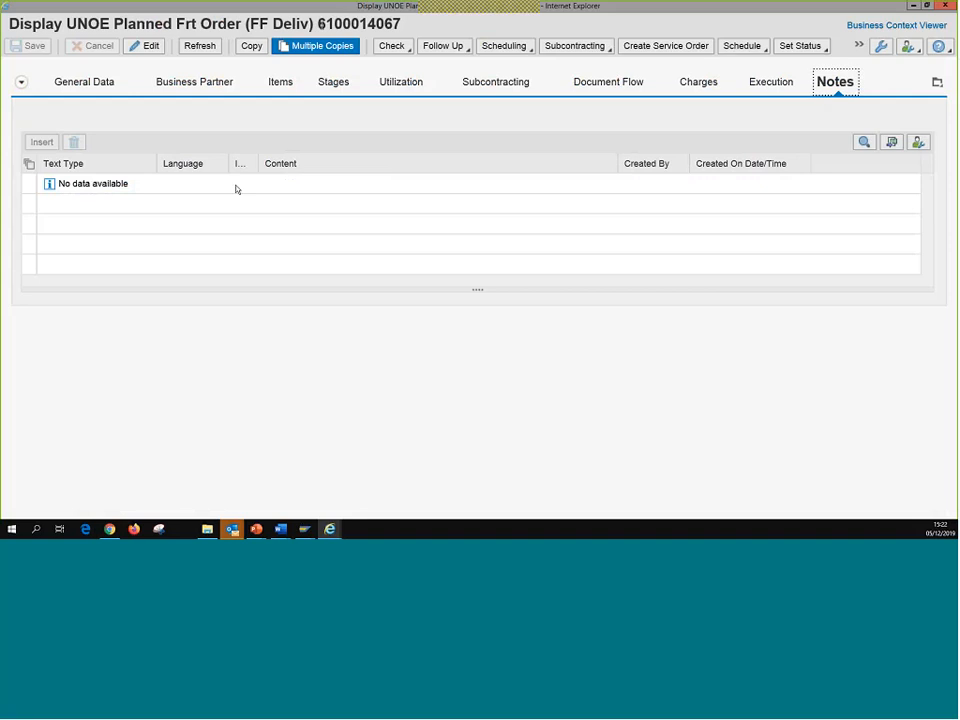
pyautogui.moveTo(319, 22); pyautogui.dragTo(411, 25)
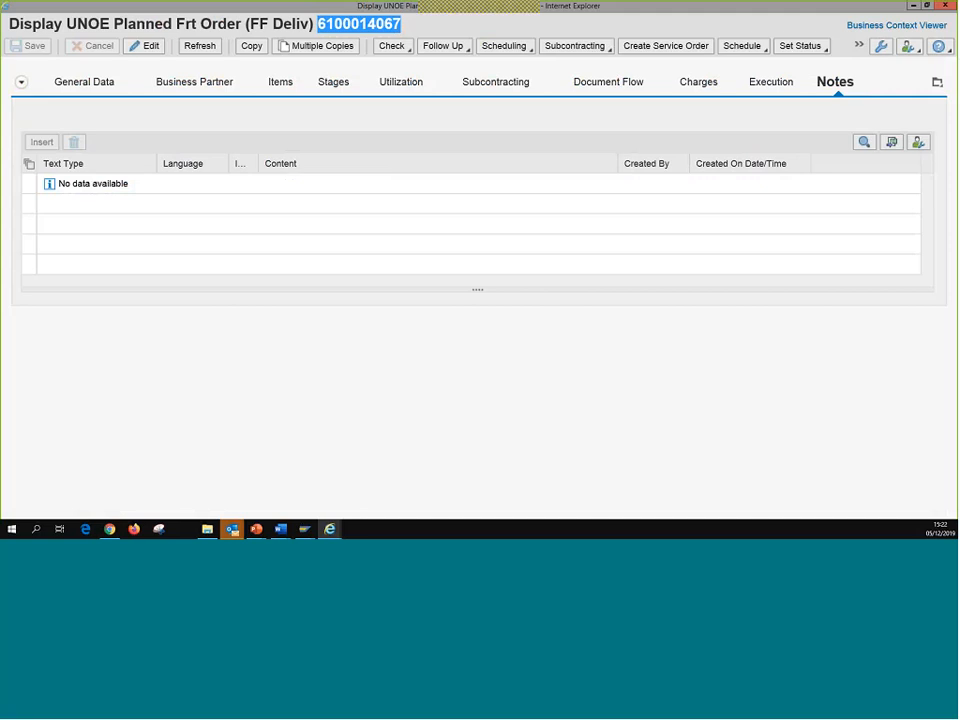
# - Try to insert a note in the planned freight order, discarding the unsaved changes
pyautogui.click(152, 45)
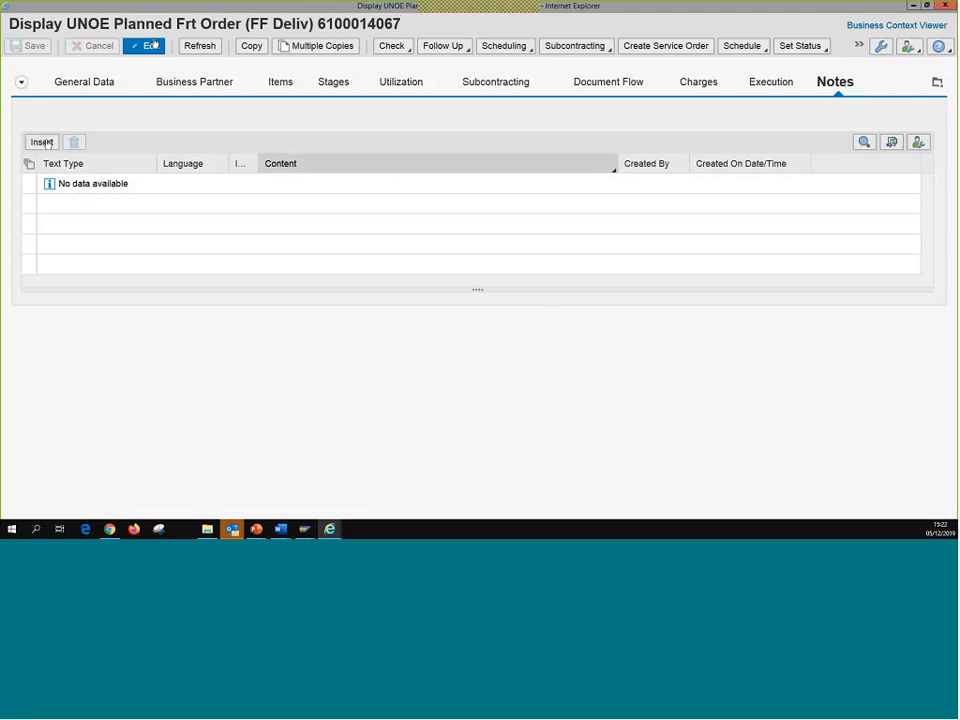
pyautogui.click(41, 142)
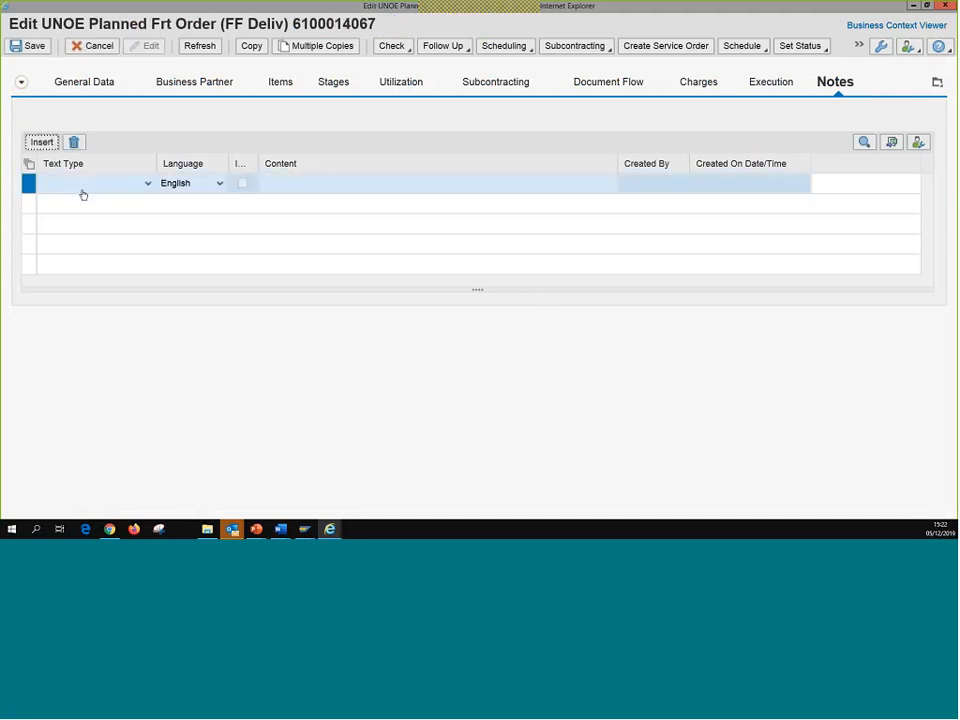
pyautogui.click(98, 45)
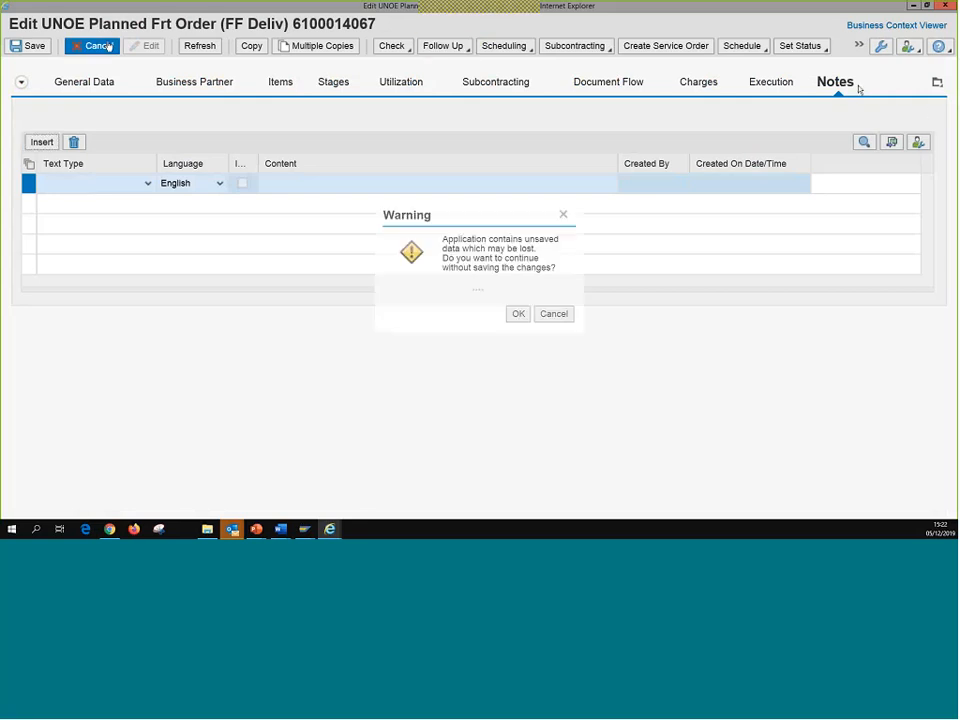
pyautogui.press('Return')
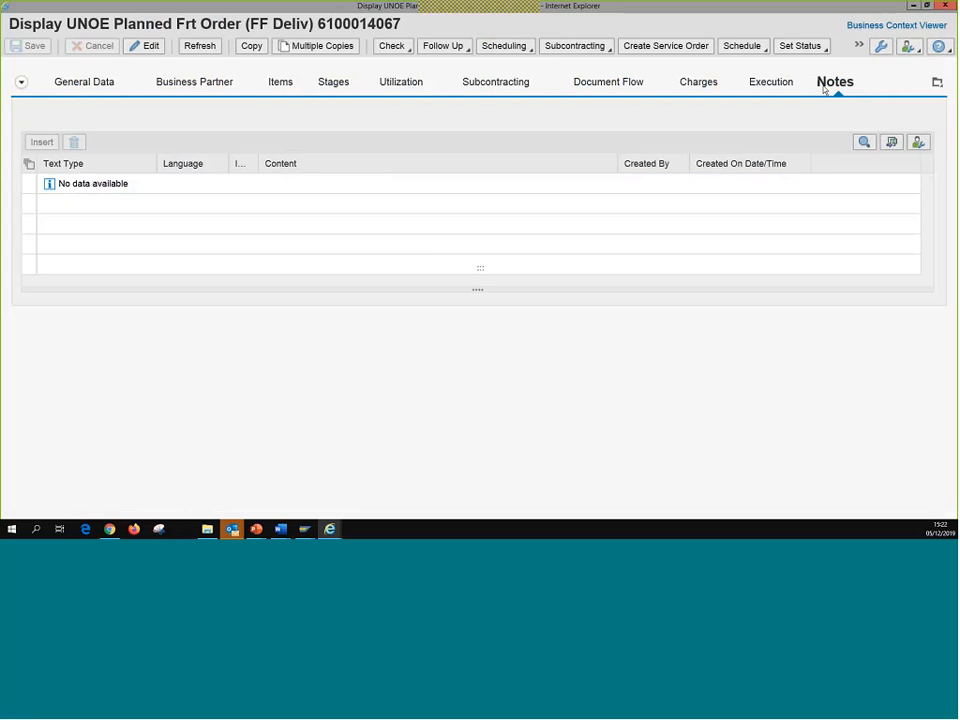
# - Open the attachments of the planned freight order and switch the order to edit mode
pyautogui.click(938, 83)
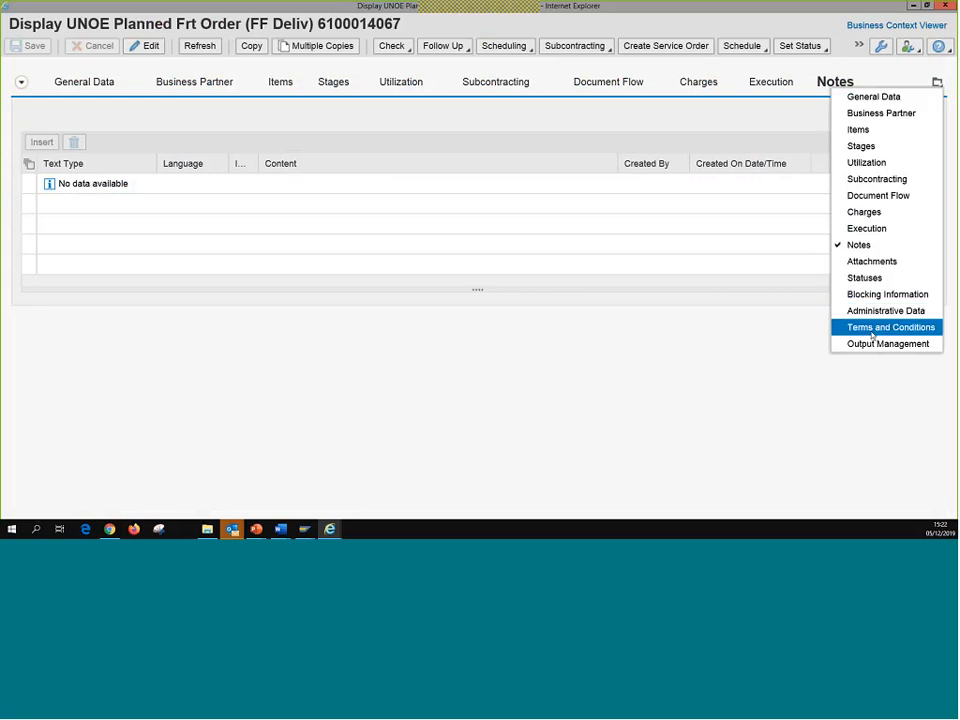
pyautogui.click(890, 230)
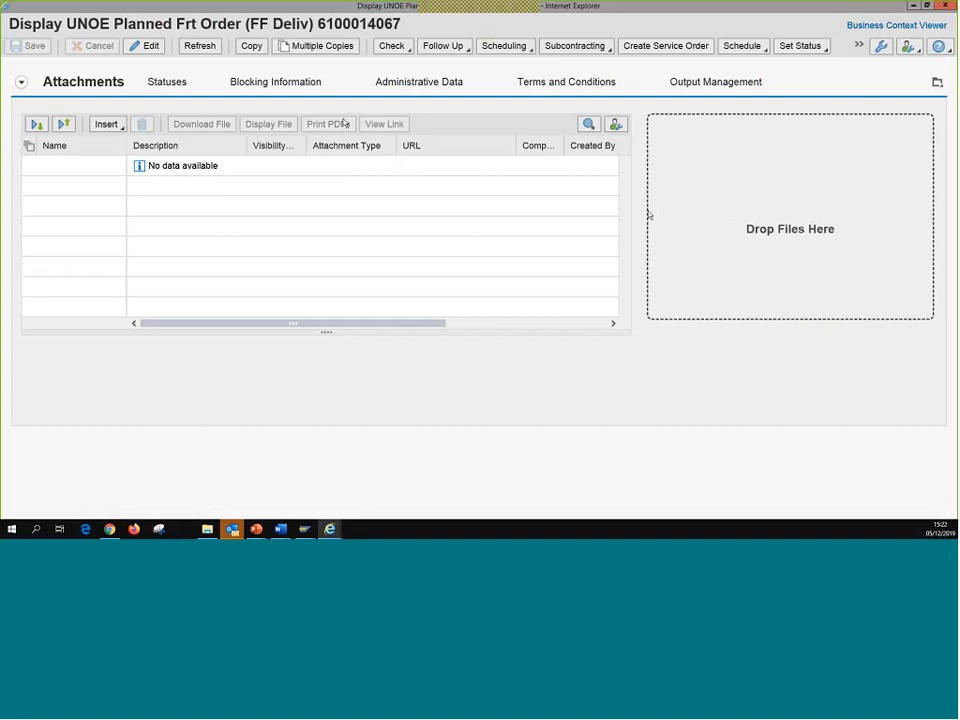
pyautogui.click(106, 124)
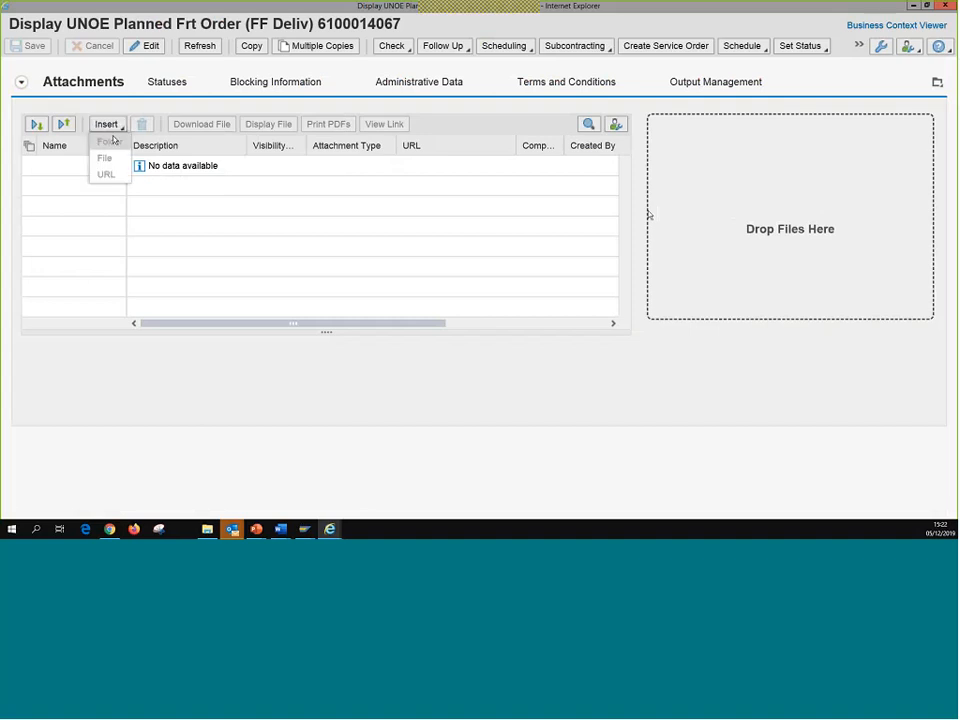
pyautogui.click(158, 50)
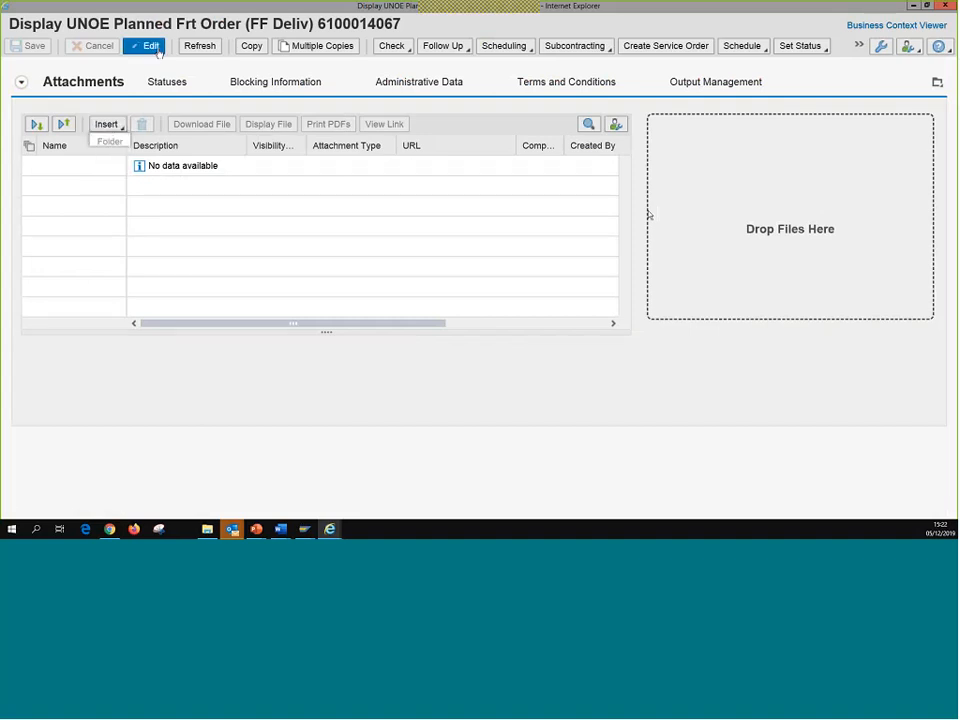
# - Try to insert a file of type Attachment with description "TE", browse for its content, and cancel the insertion
pyautogui.click(110, 130)
pyautogui.click(105, 158)
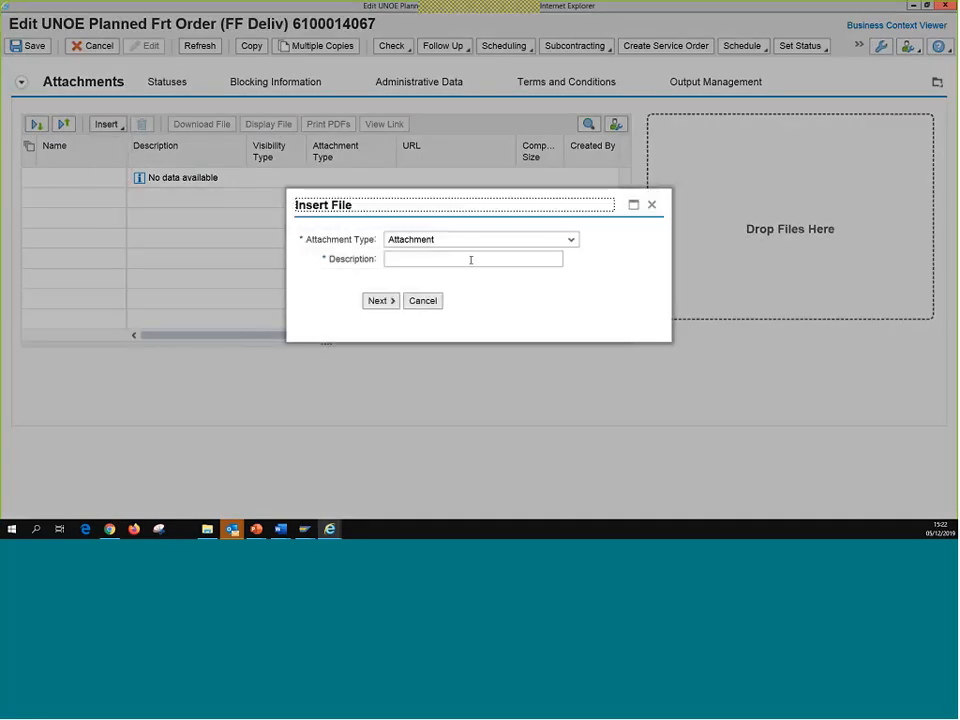
pyautogui.click(471, 260)
pyautogui.write('TE')
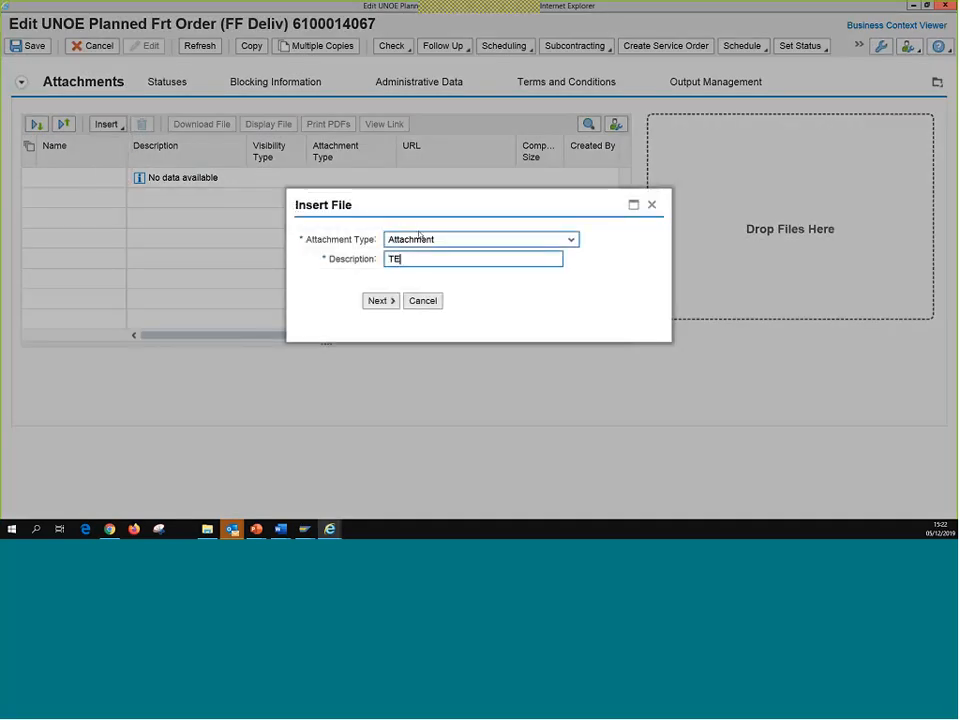
pyautogui.click(380, 300)
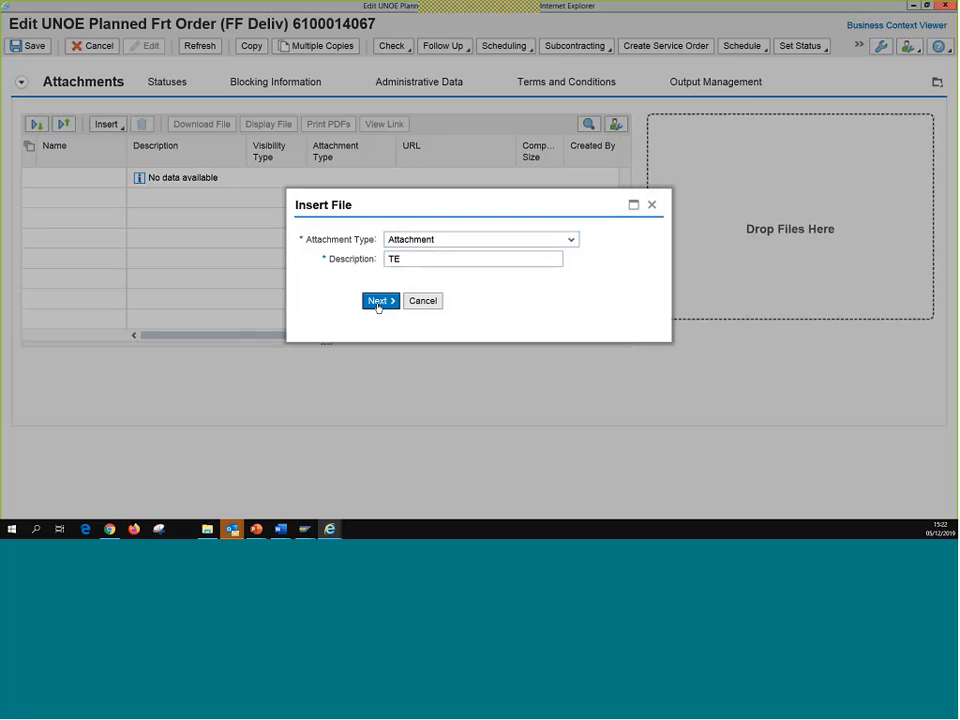
pyautogui.click(505, 269)
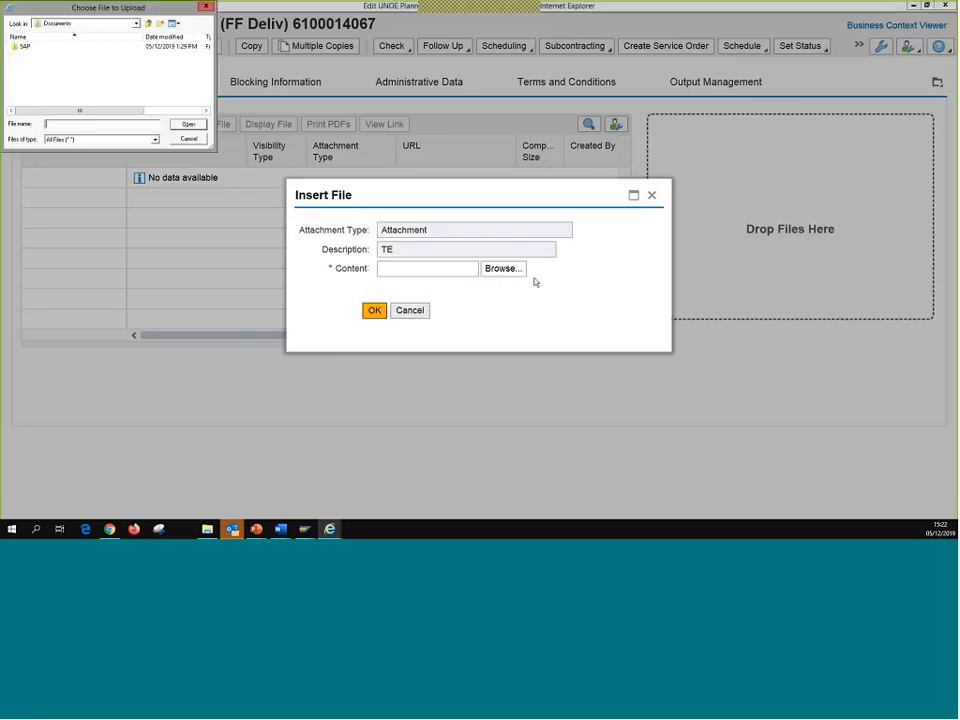
pyautogui.press('Escape')
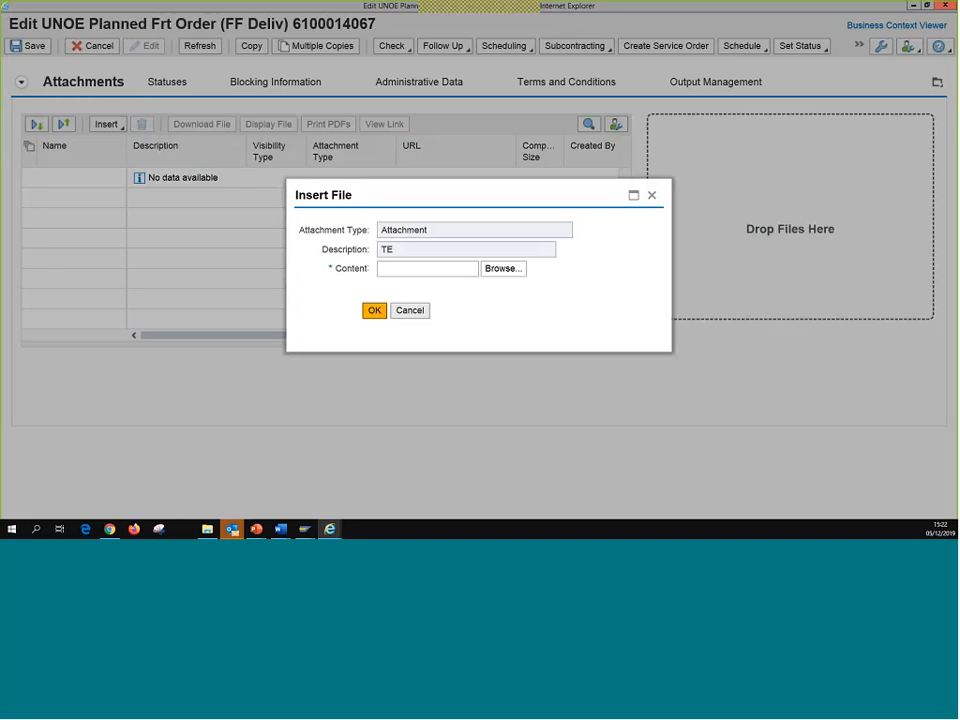
pyautogui.click(410, 310)
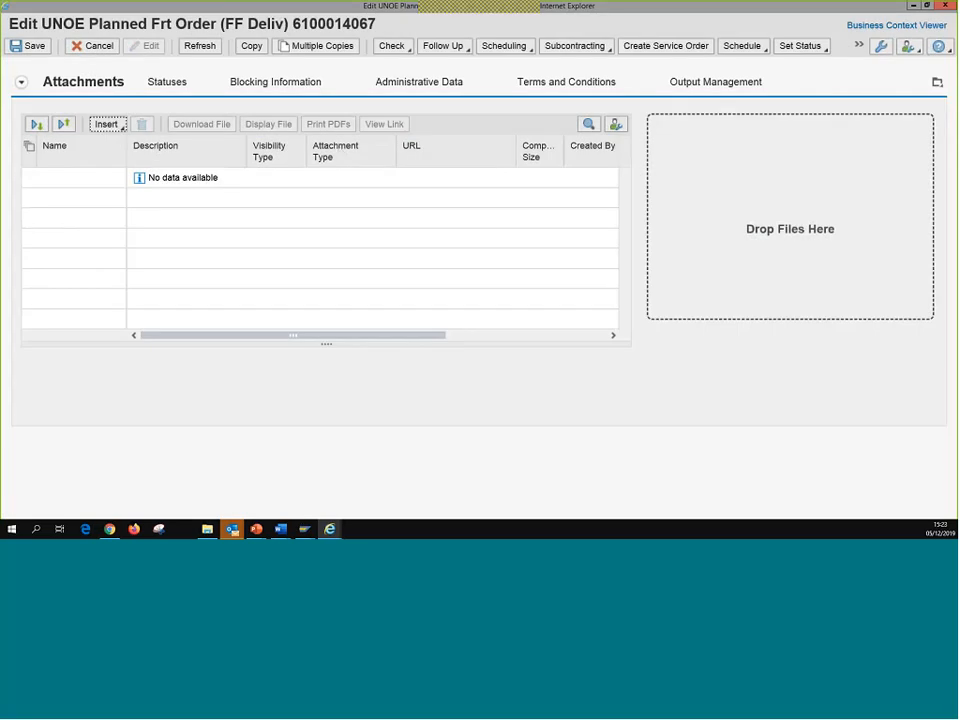
pyautogui.doubleClick(321, 21)
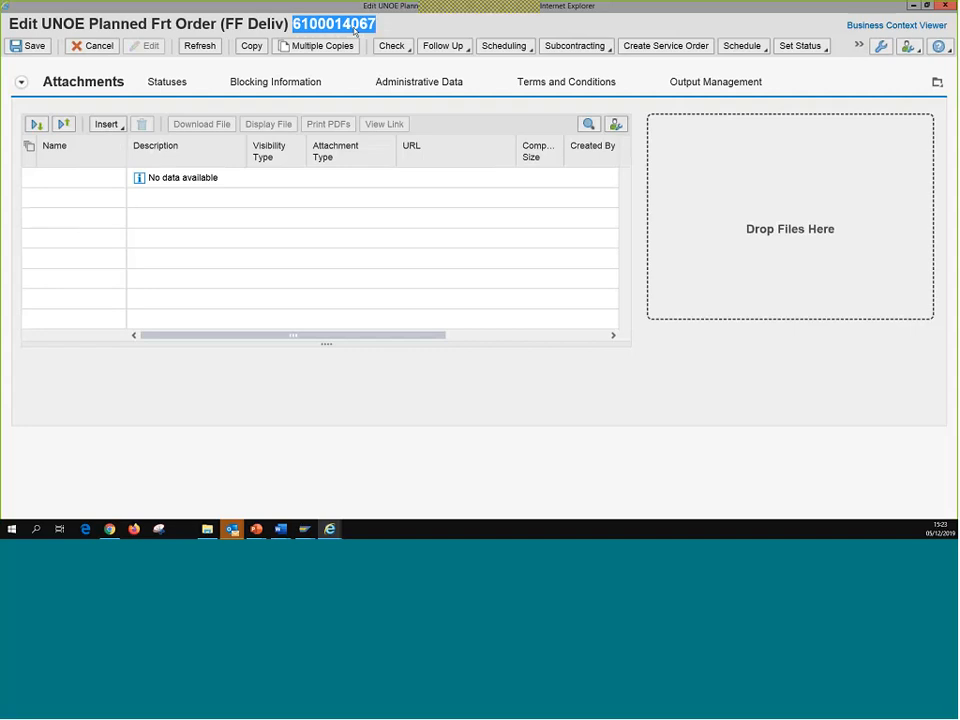
# - Show the execution events of the planned freight order, passing through its notes, and insert a new event row
pyautogui.click(938, 85)
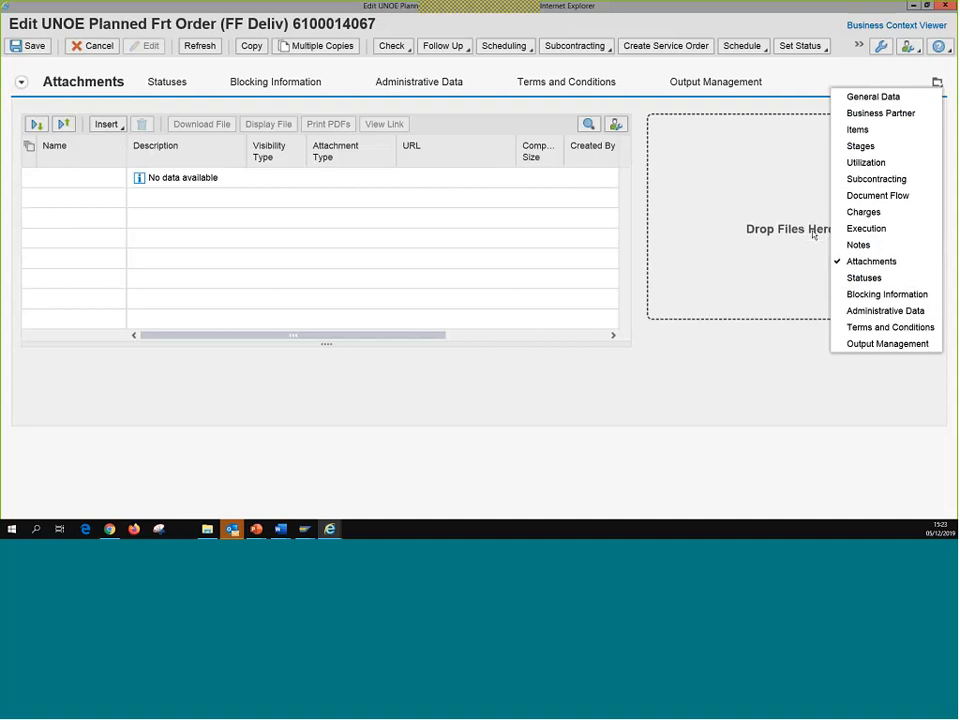
pyautogui.click(858, 245)
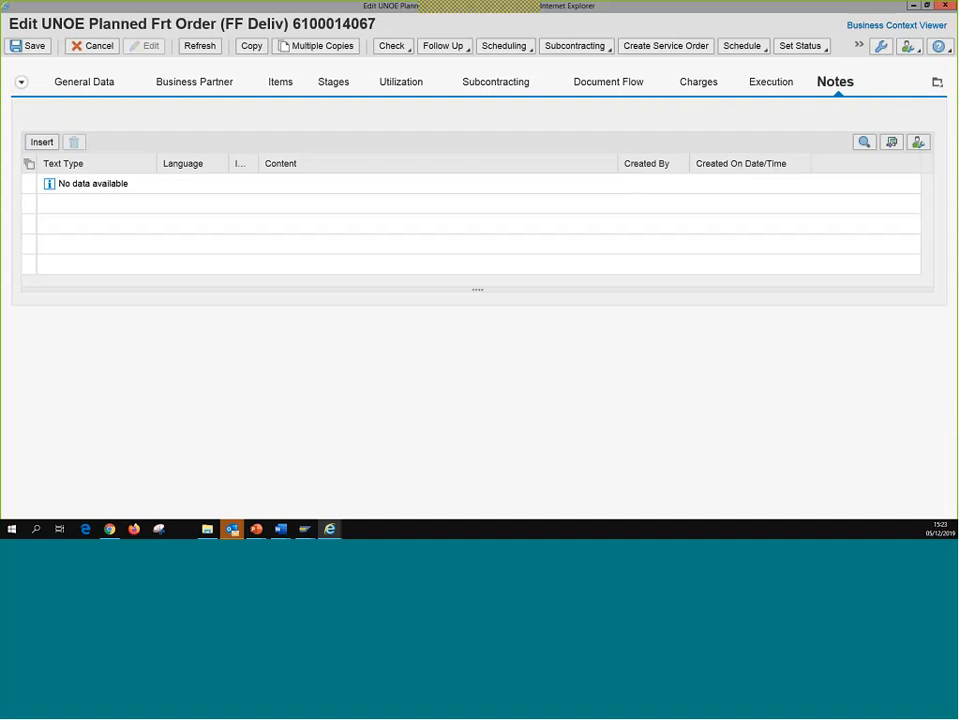
pyautogui.click(775, 80)
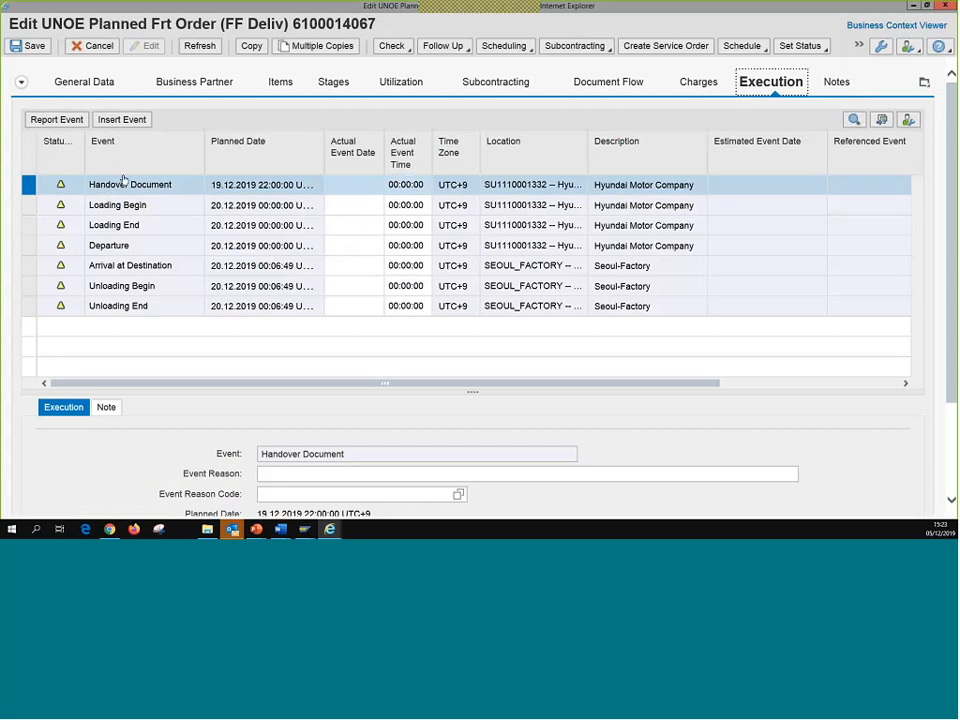
pyautogui.click(68, 192)
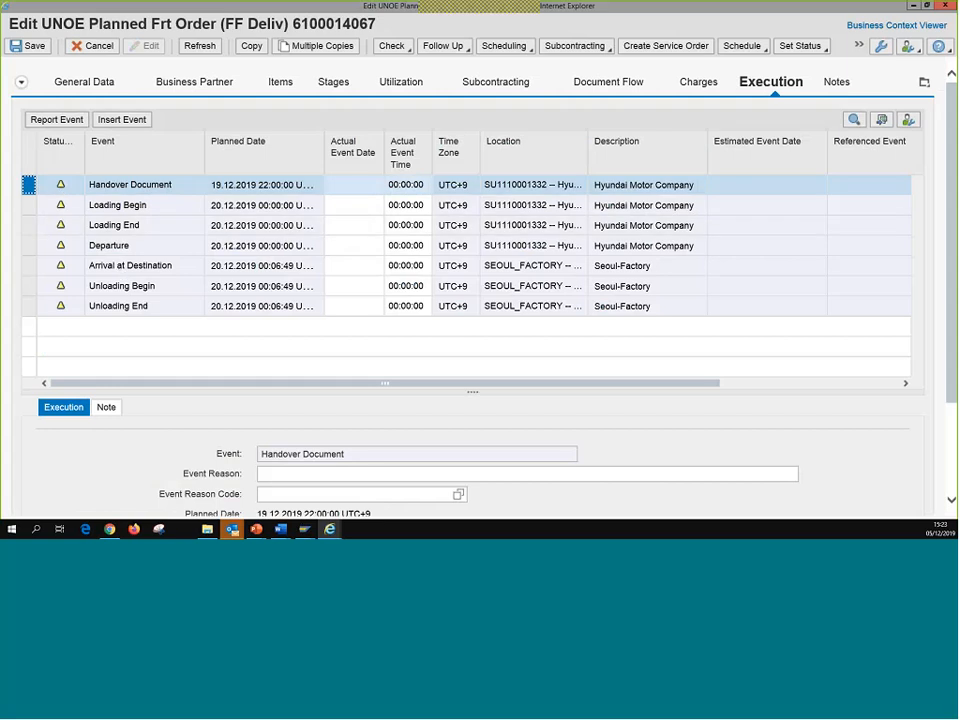
pyautogui.click(122, 120)
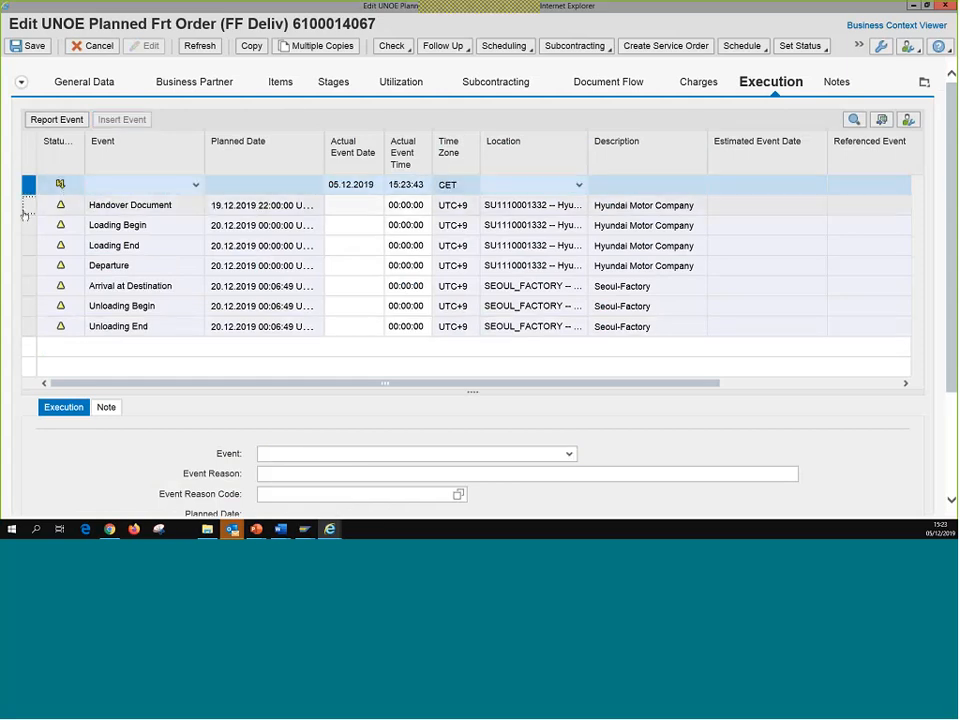
# - Report the Handover Document event at the Hyundai Motor Company location
pyautogui.click(28, 208)
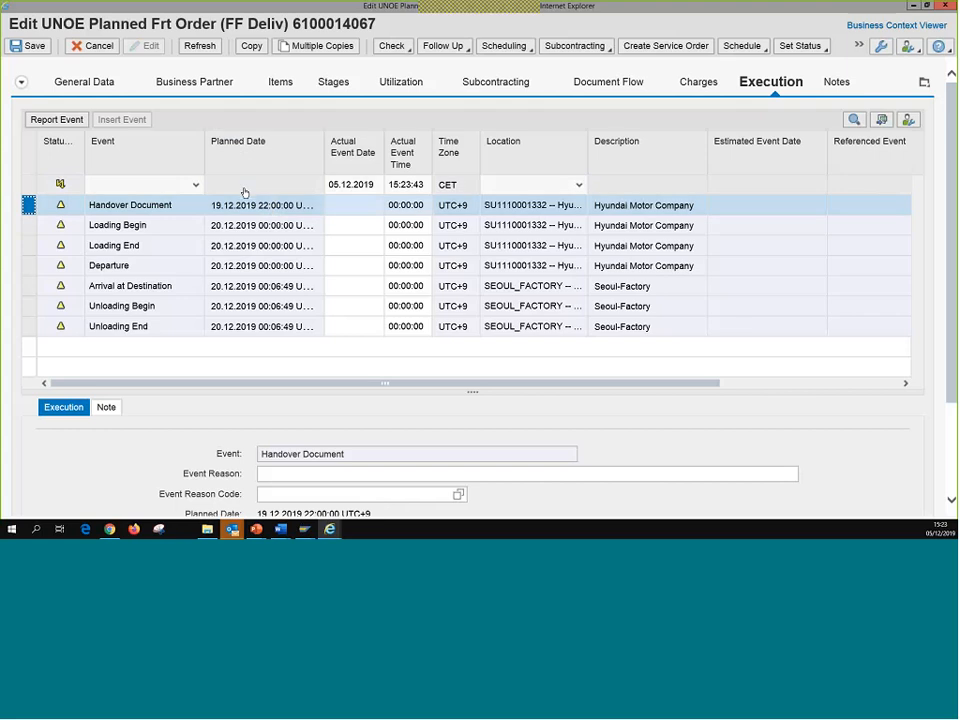
pyautogui.click(336, 211)
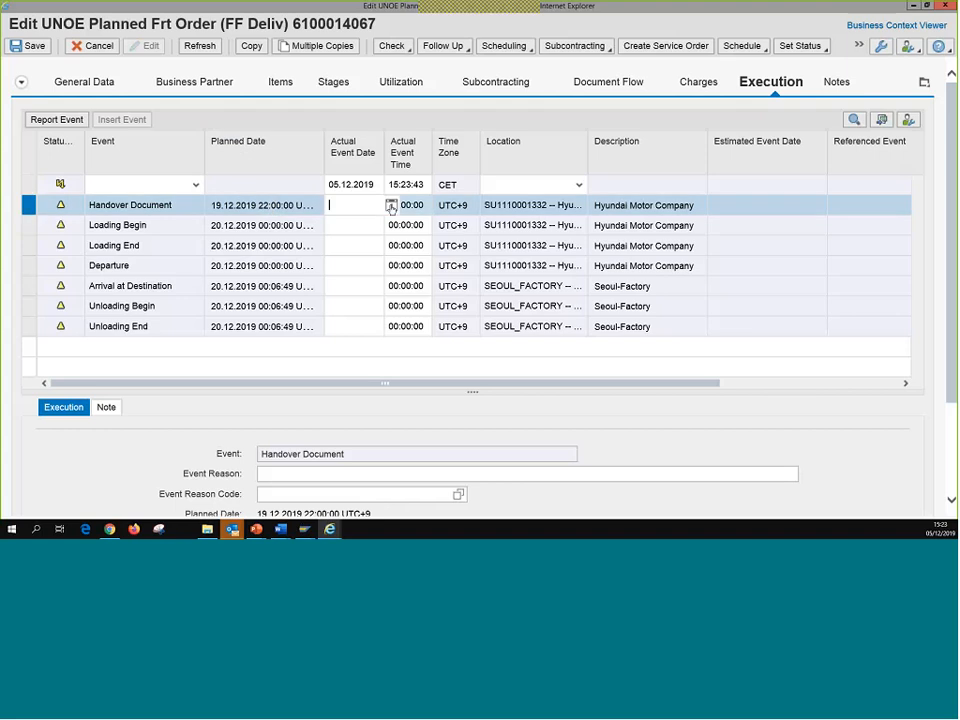
pyautogui.click(43, 120)
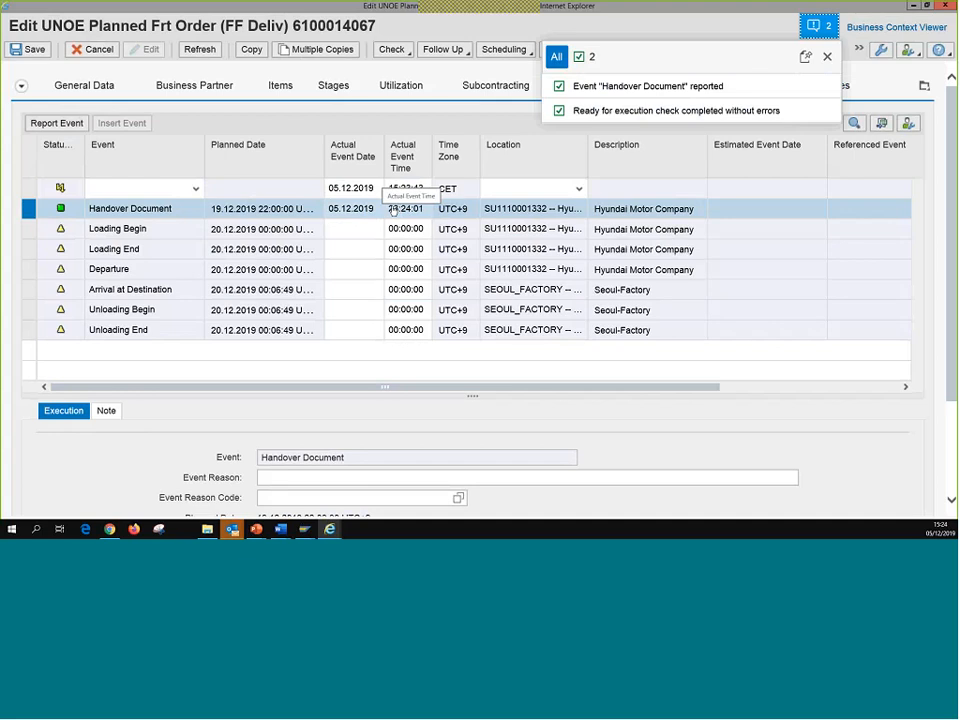
# - Look through the Loading Begin, Departure and Arrival at Destination events in the execution list
pyautogui.click(33, 233)
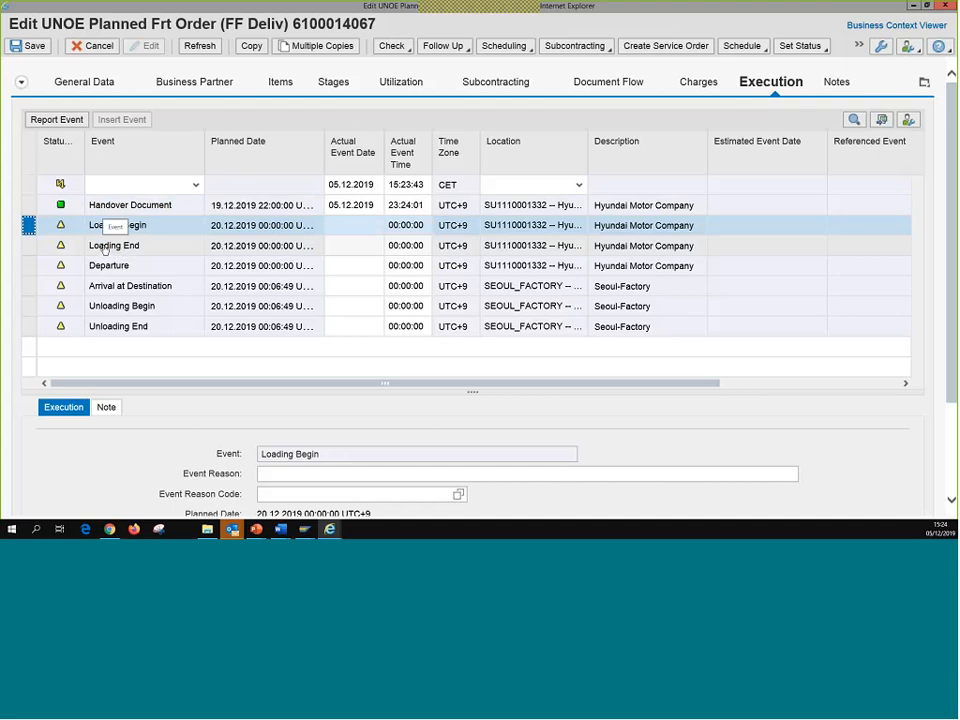
pyautogui.click(27, 268)
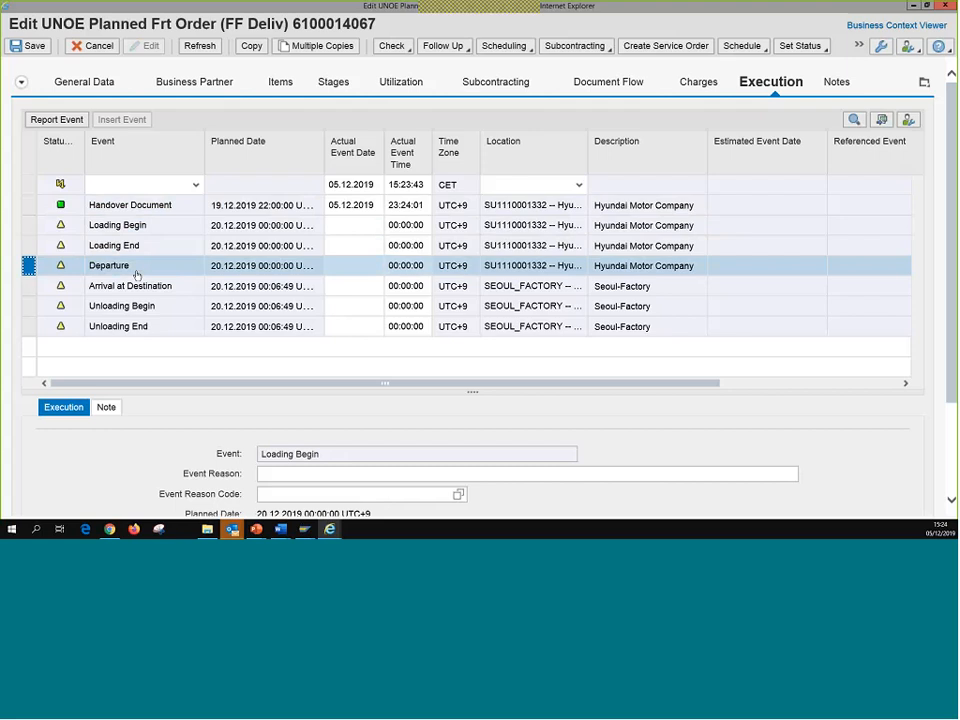
pyautogui.click(27, 289)
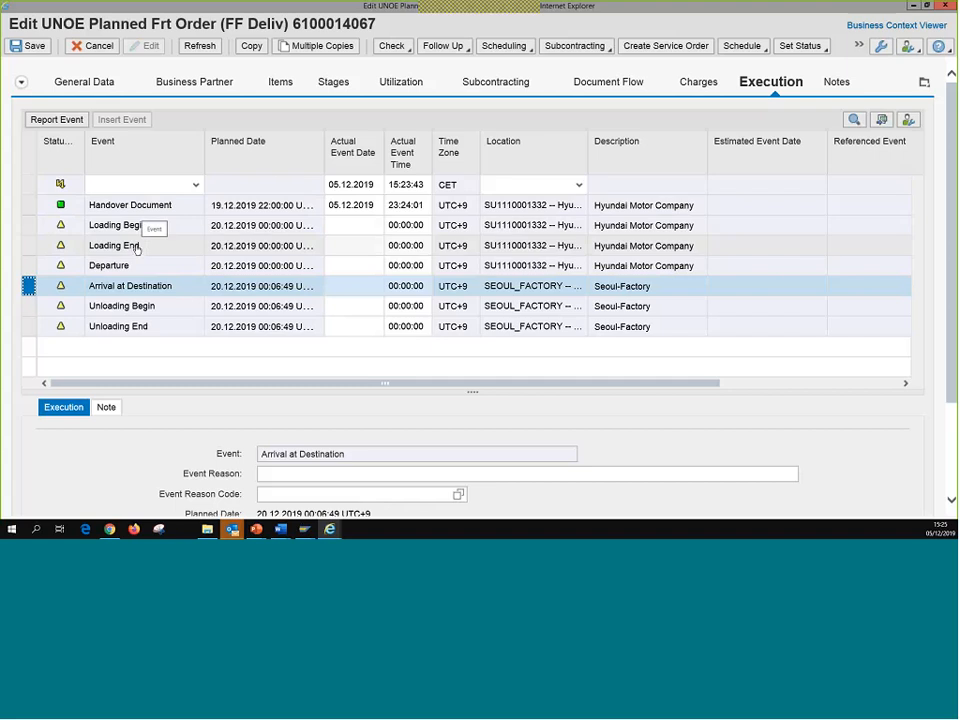
# - Set the newly inserted event to Damage and assign it to the Hyundai Motor Company location
pyautogui.click(29, 190)
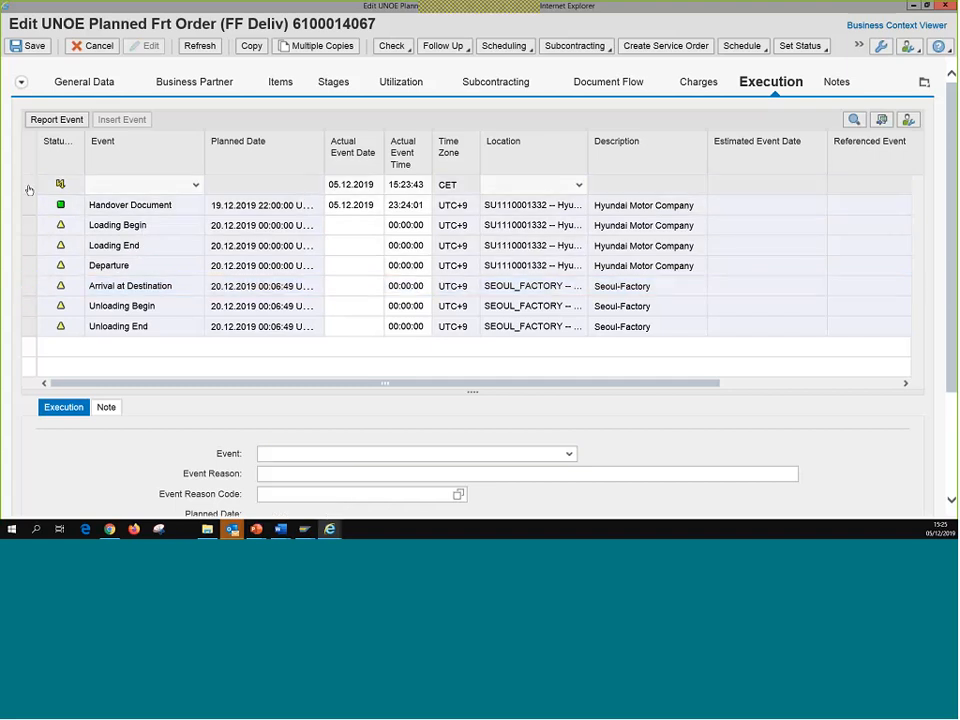
pyautogui.click(197, 187)
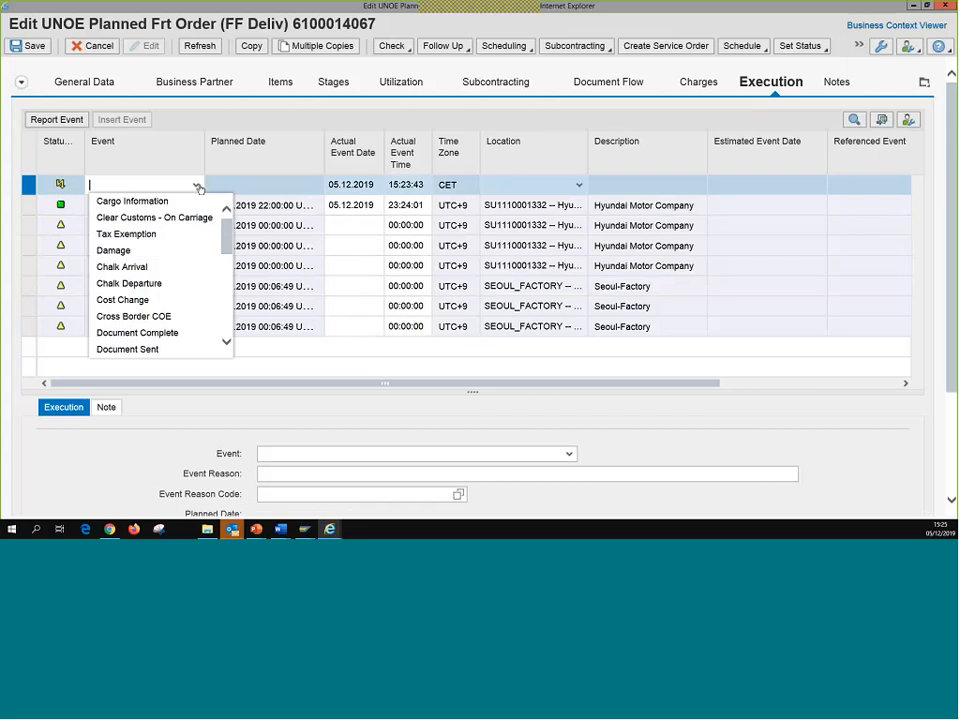
pyautogui.click(141, 250)
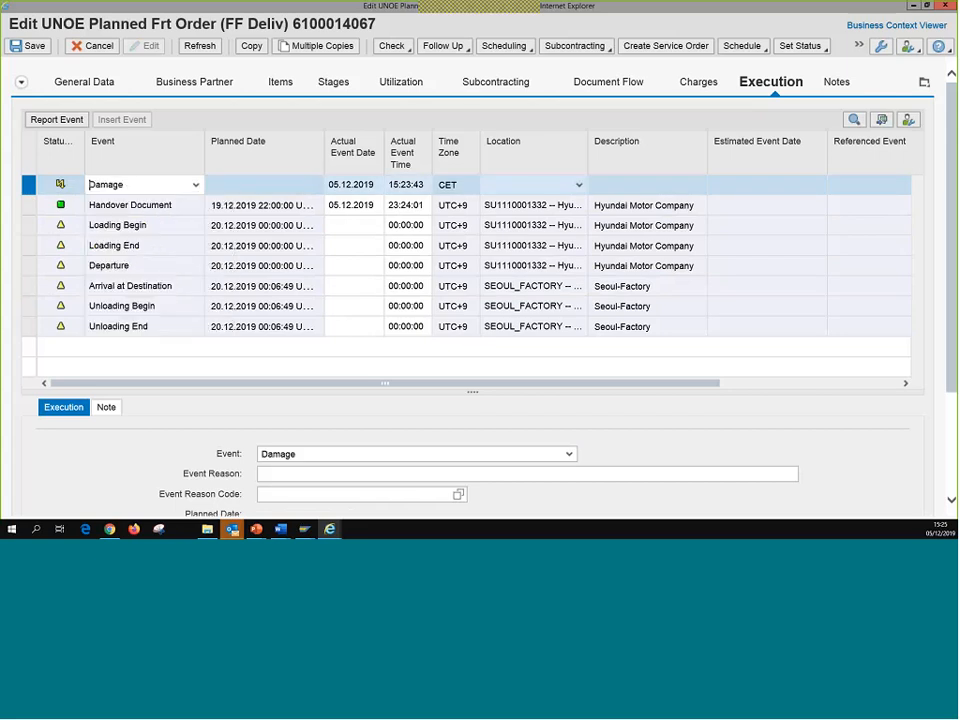
pyautogui.click(345, 187)
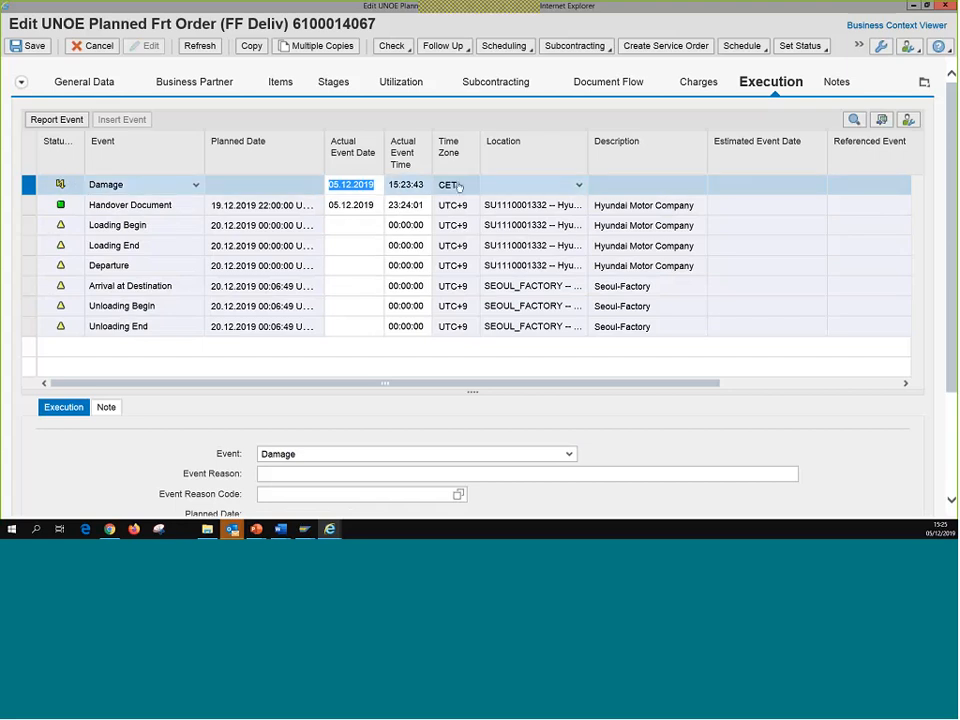
pyautogui.click(579, 186)
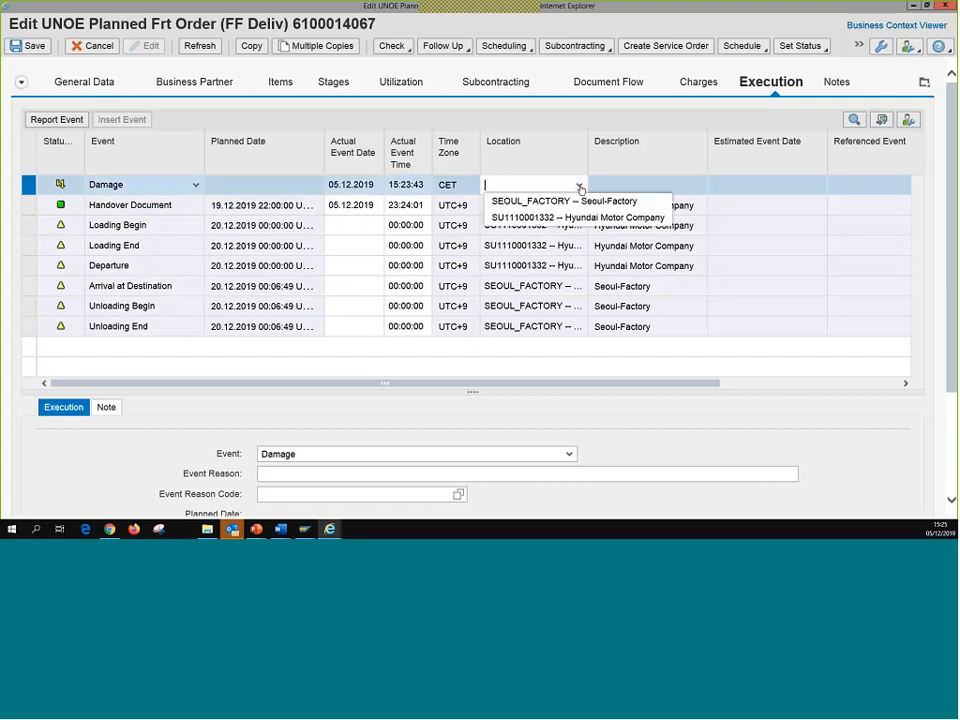
pyautogui.click(540, 218)
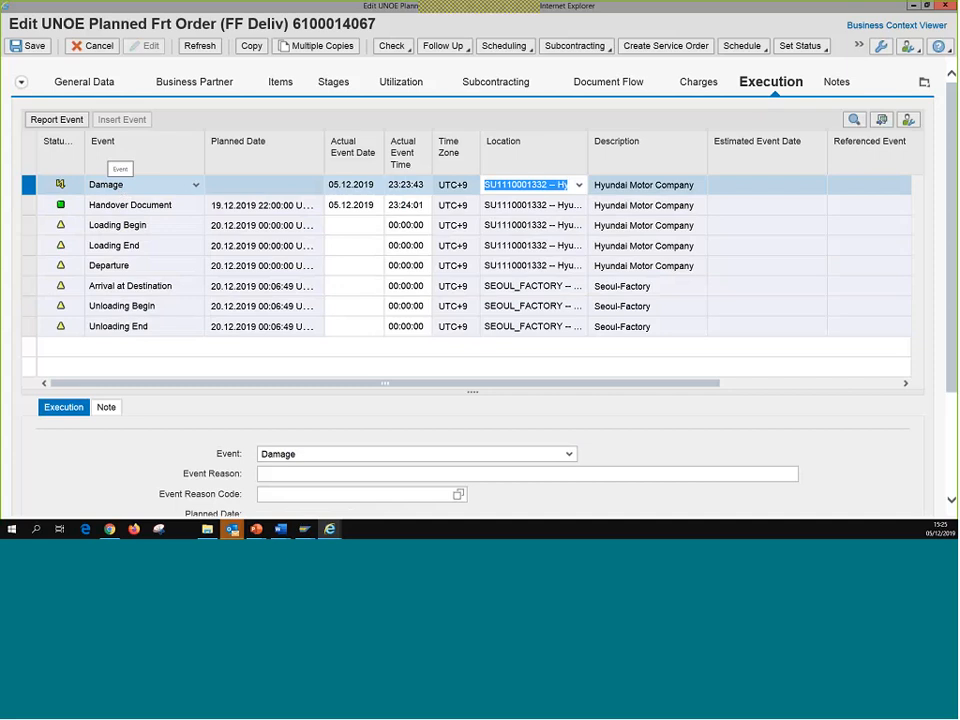
# - Enter "Damaged Goods at Loading POint" as the Damage event's reason and report the event
pyautogui.click(271, 474)
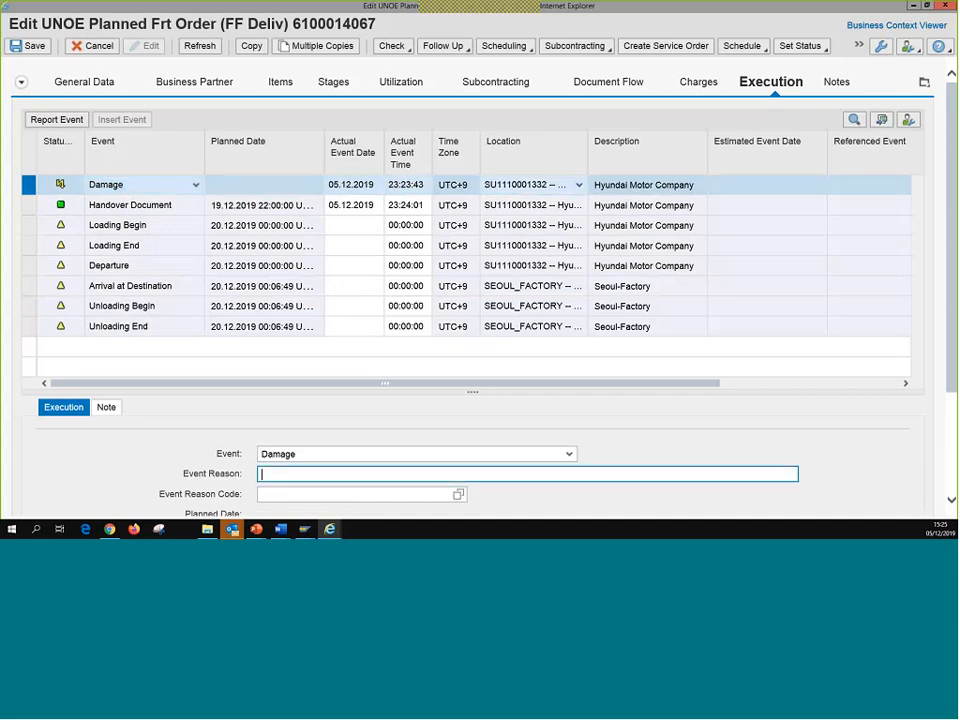
pyautogui.scroll(-3, 289, 325)
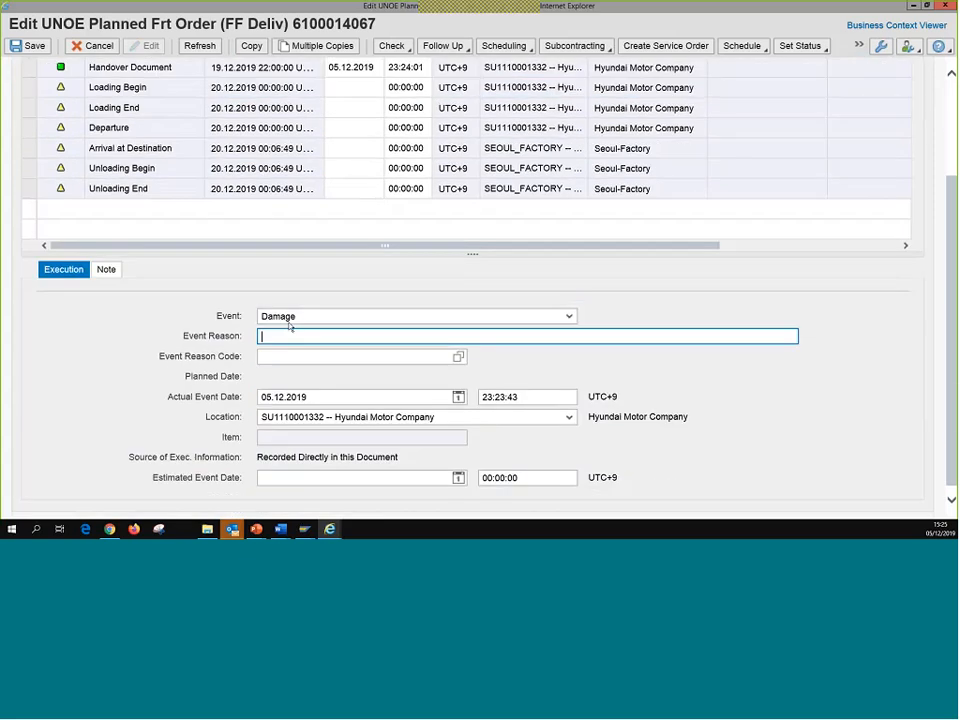
pyautogui.scroll(3, 307, 321)
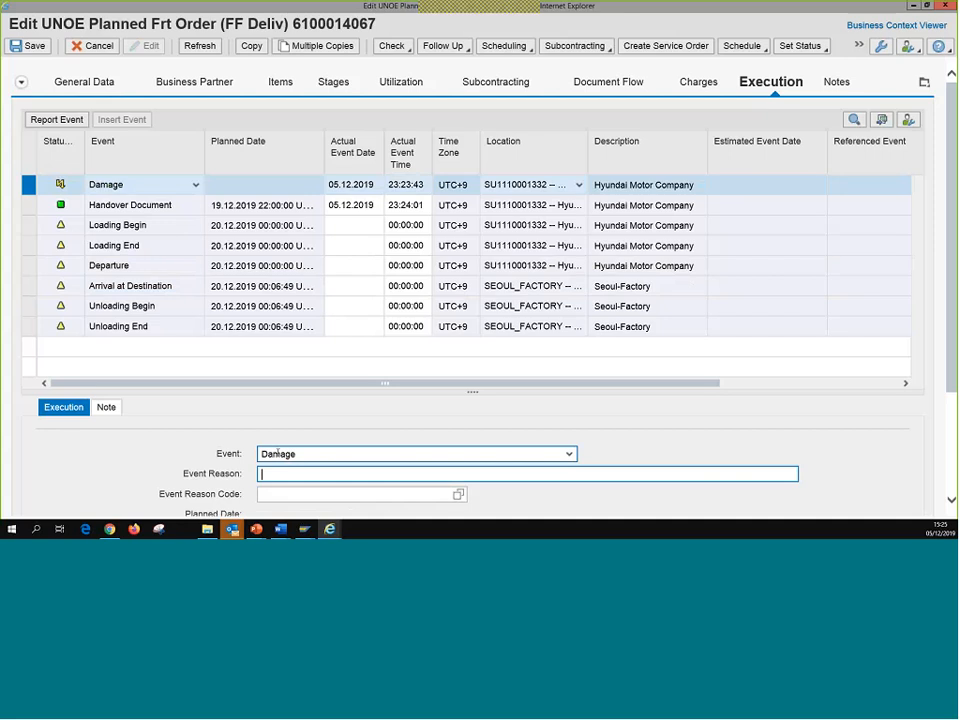
pyautogui.write('Damaged Goods at Loa')
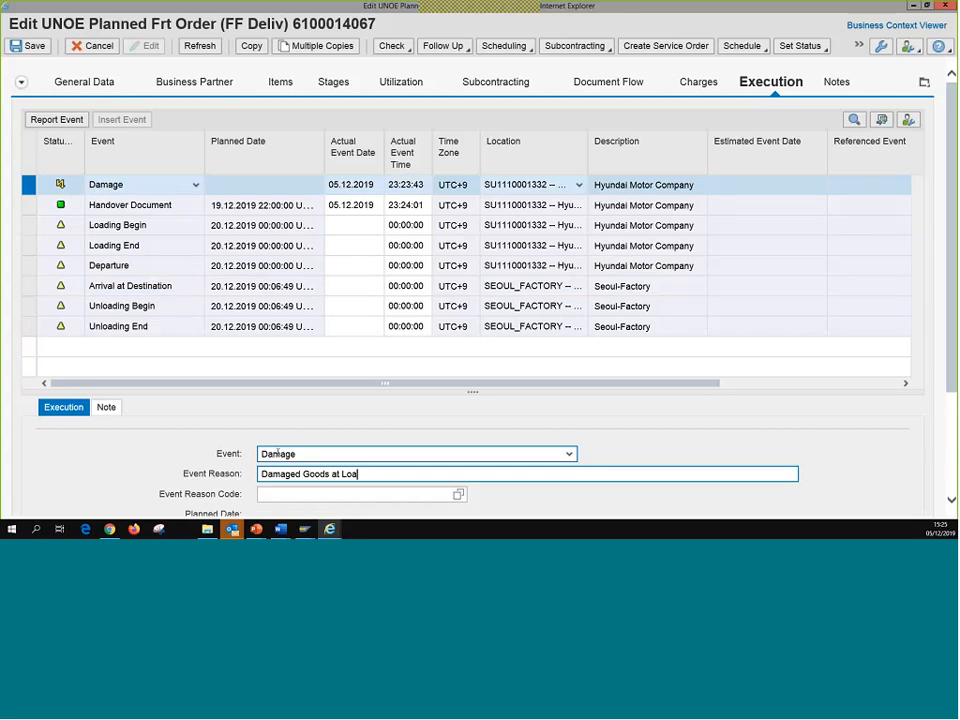
pyautogui.write('ding POint')
pyautogui.scroll(-1, 277, 453)
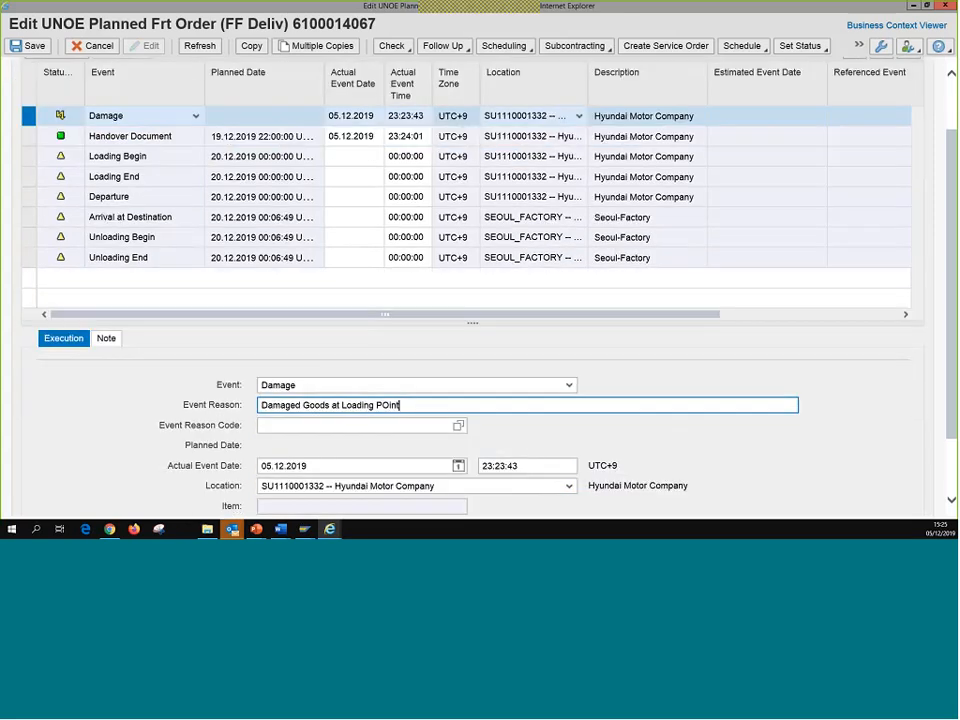
pyautogui.scroll(1, 480, 250)
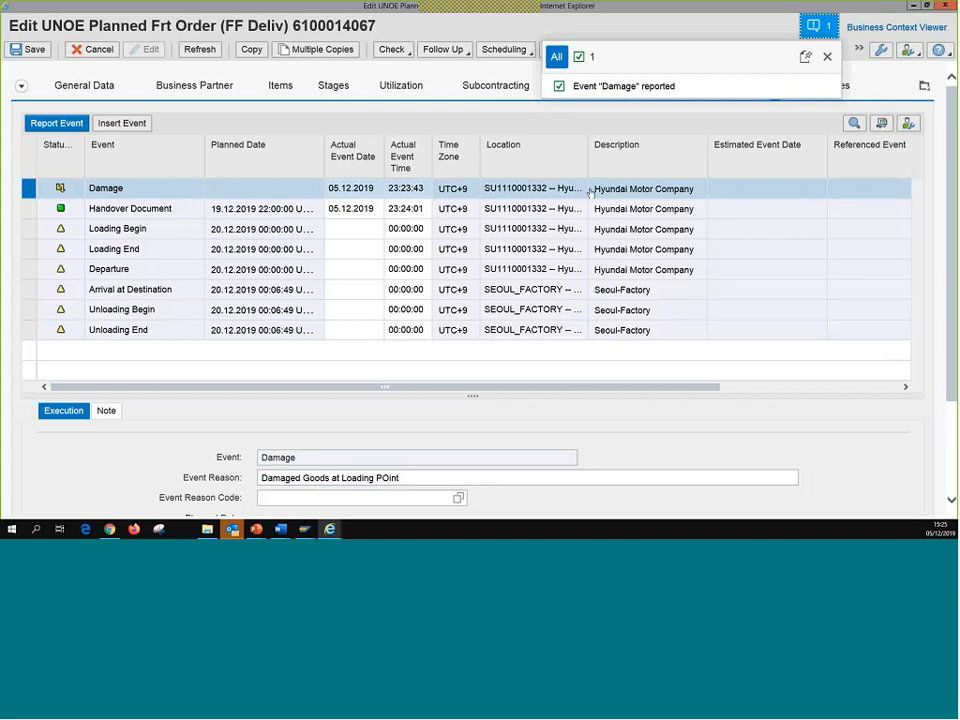
# - Examine the reported Damage event's reason and details, and close the message list
pyautogui.scroll(-2, 431, 369)
pyautogui.moveTo(399, 349); pyautogui.dragTo(267, 336)
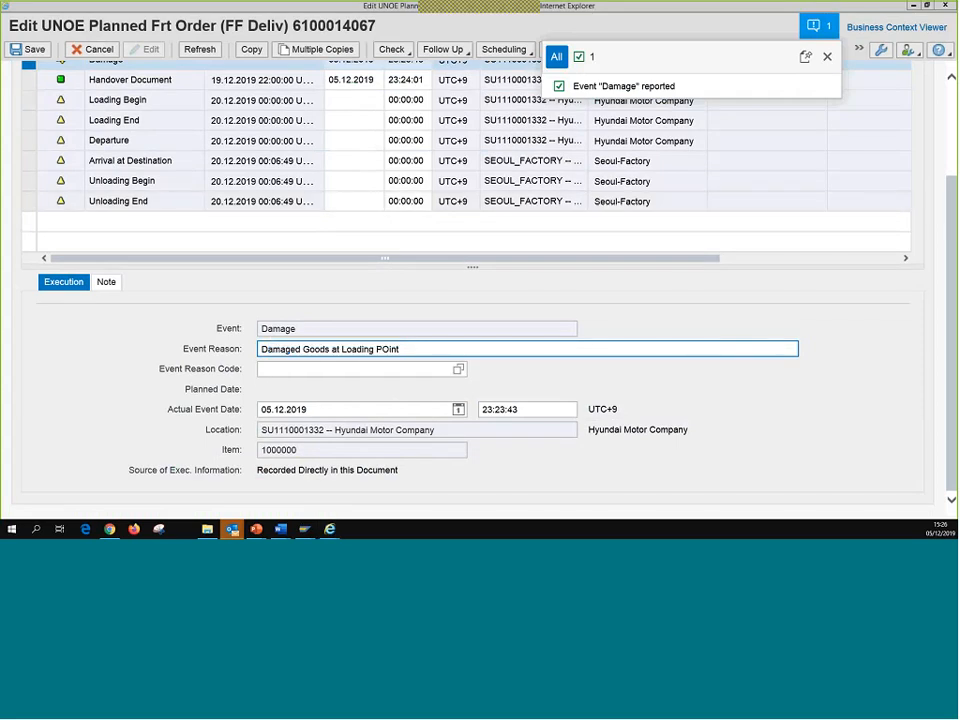
pyautogui.click(827, 57)
pyautogui.scroll(2, 646, 220)
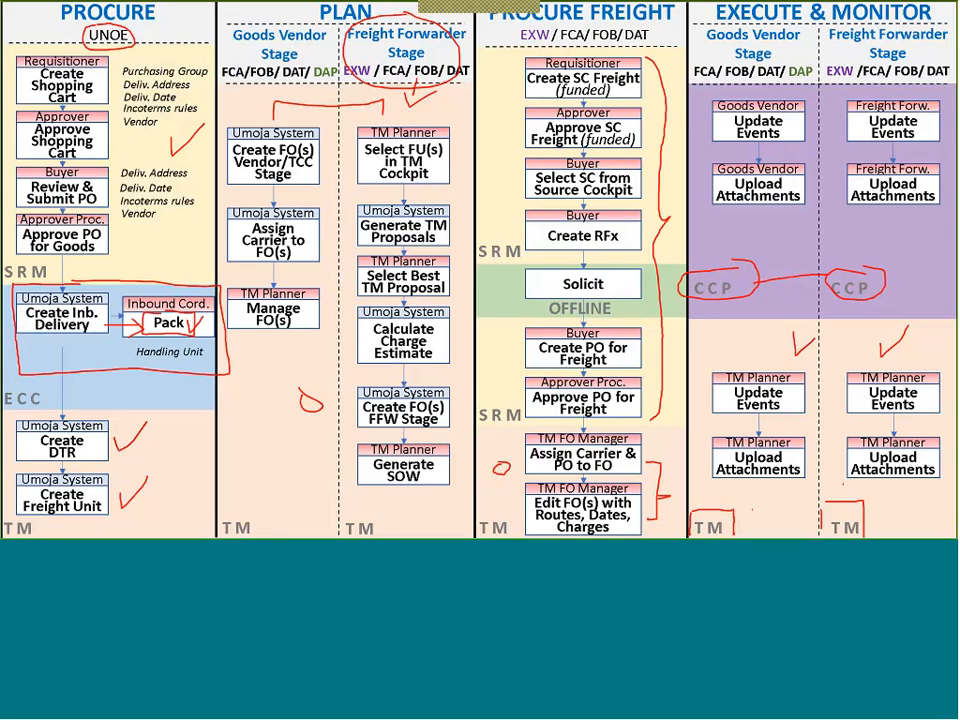
pyautogui.moveTo(722, 317); pyautogui.dragTo(955, 312)
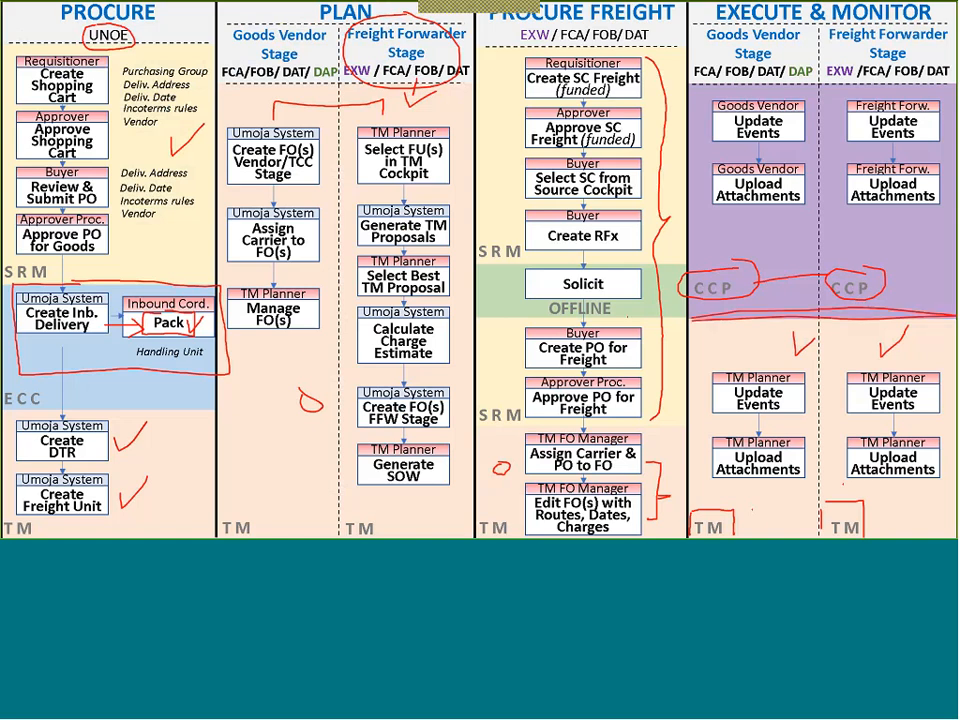
pyautogui.moveTo(627, 320); pyautogui.dragTo(955, 322)
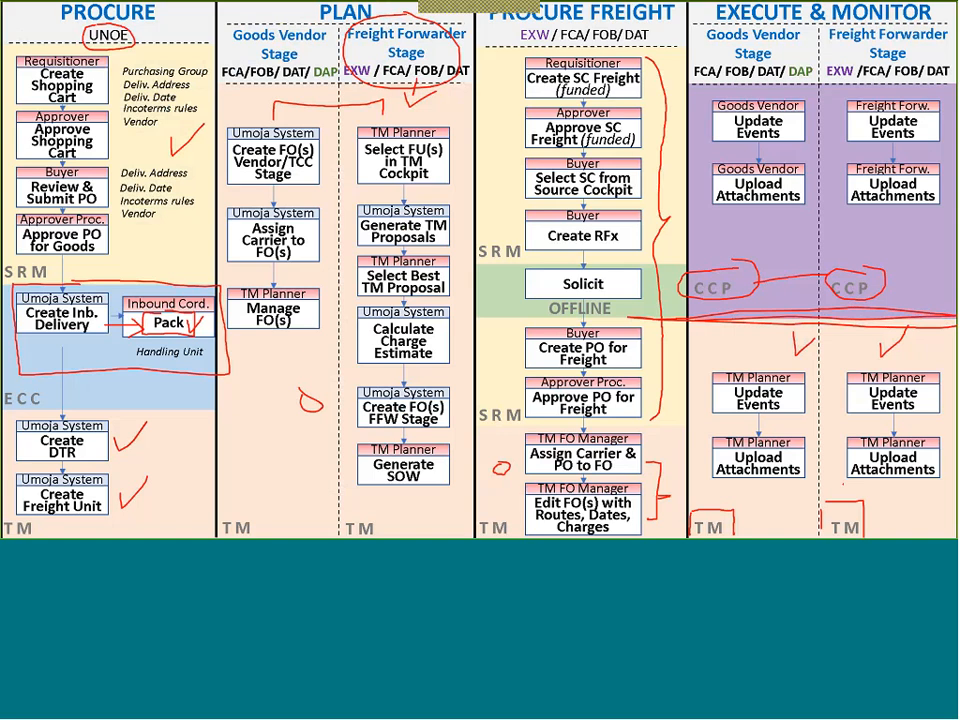
pyautogui.moveTo(776, 240); pyautogui.dragTo(801, 232)
# - Switch back to the planned freight order and examine the Damage event's reason text
pyautogui.hotkey('alt', 'Tab')
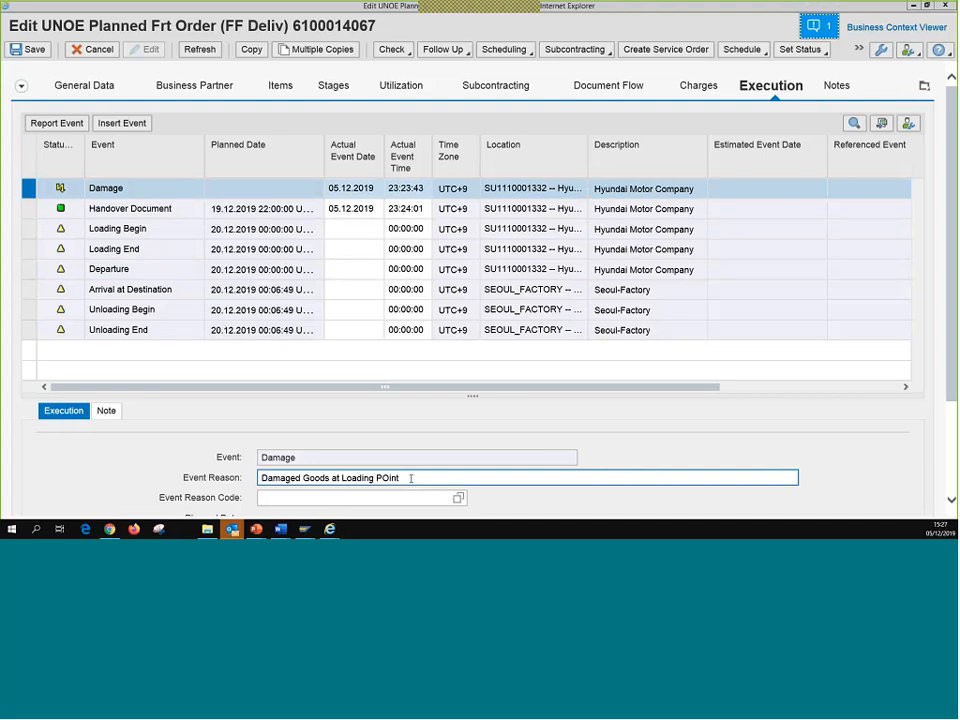
pyautogui.moveTo(400, 478); pyautogui.dragTo(251, 486)
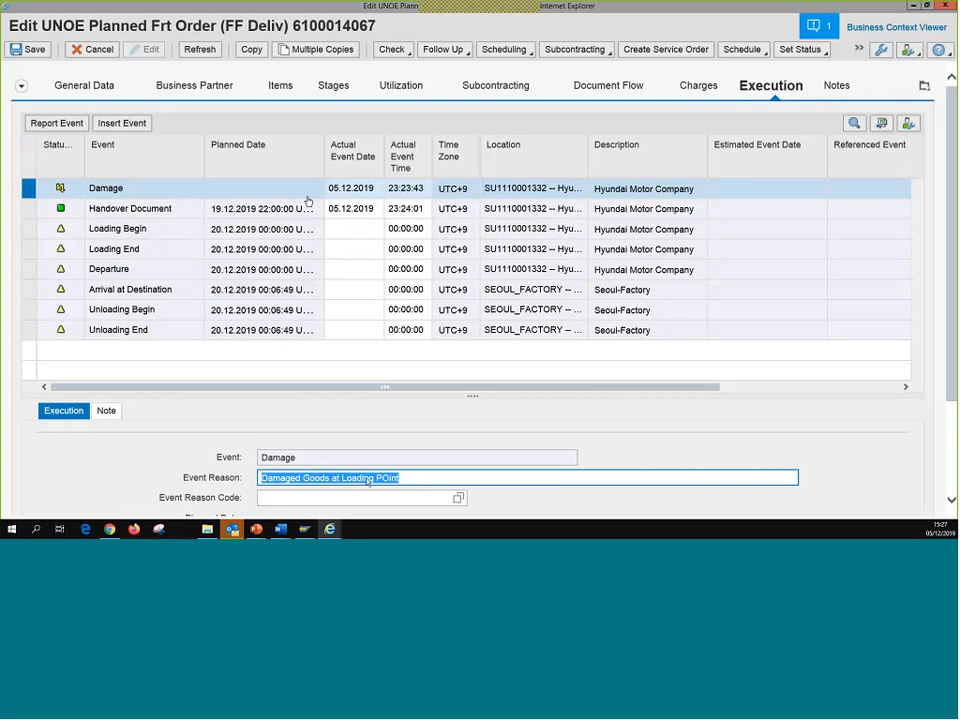
pyautogui.doubleClick(310, 28)
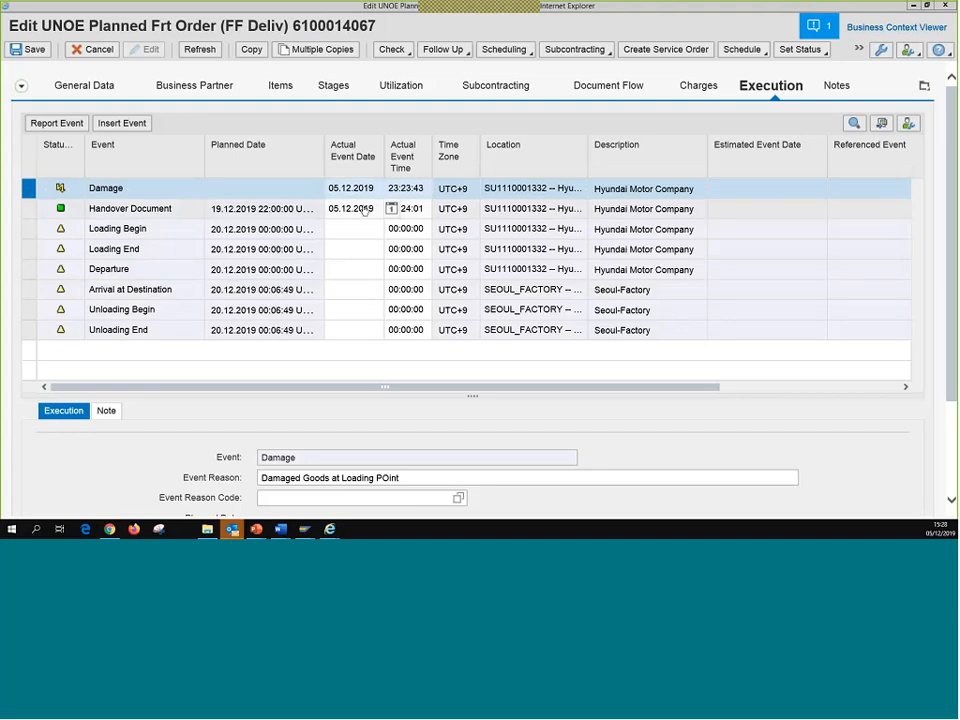
# - Set the Handover Document event's actual date to 04.12.2019, report it again, and check its row in the list
pyautogui.click(28, 209)
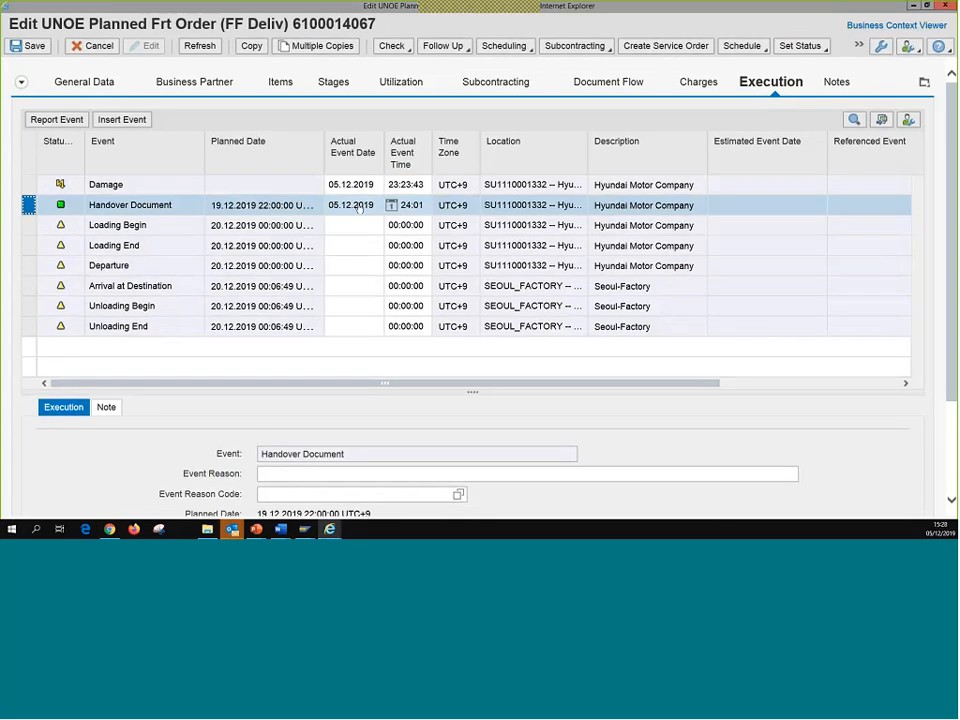
pyautogui.click(392, 205)
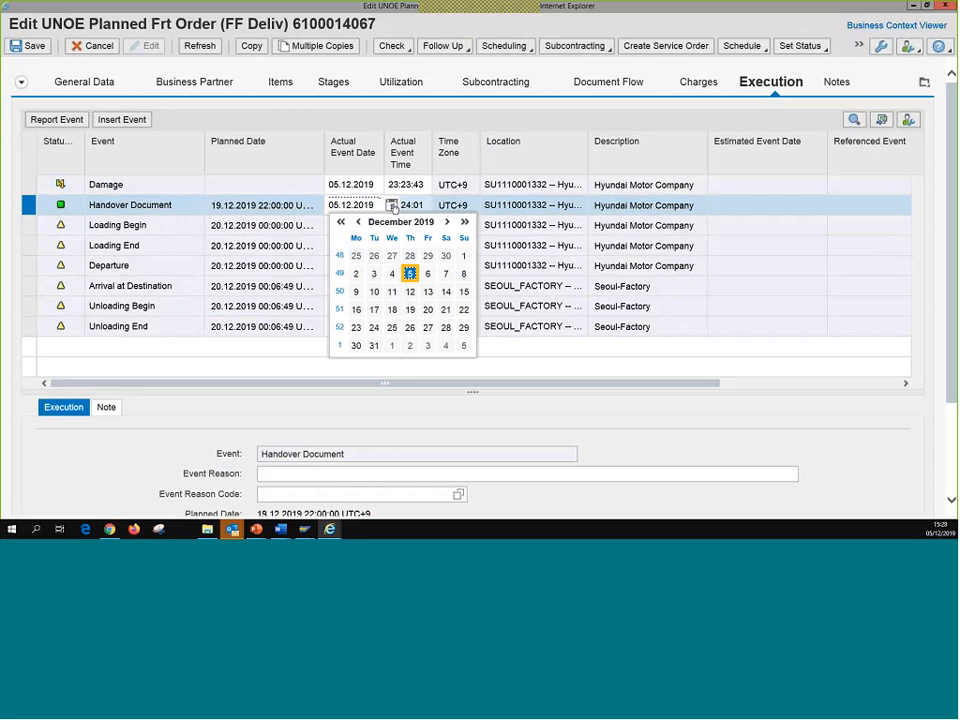
pyautogui.click(392, 274)
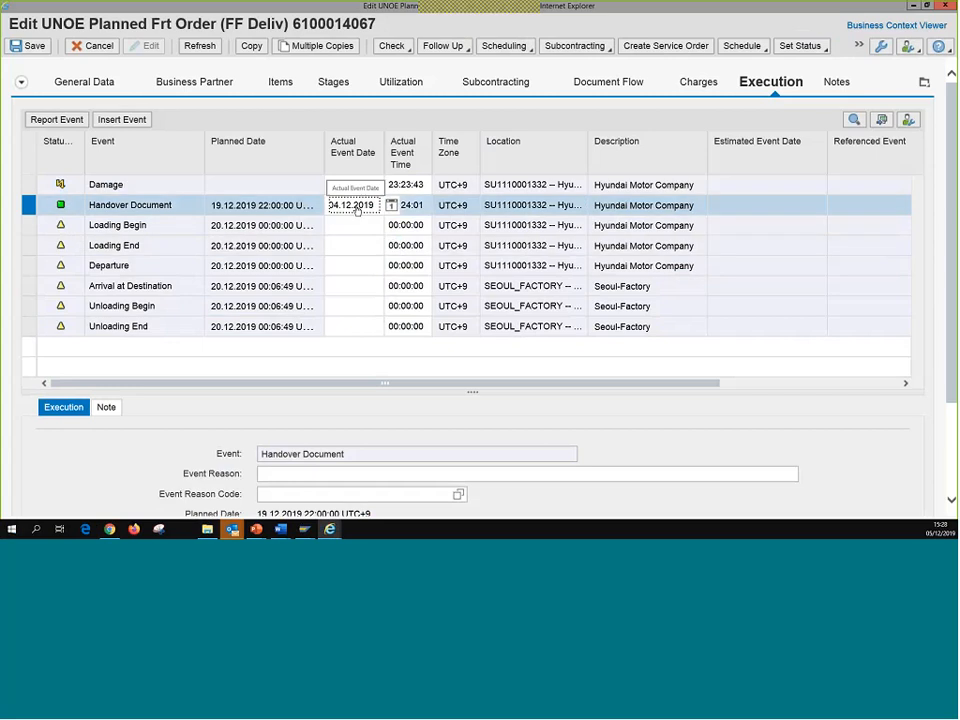
pyautogui.click(72, 122)
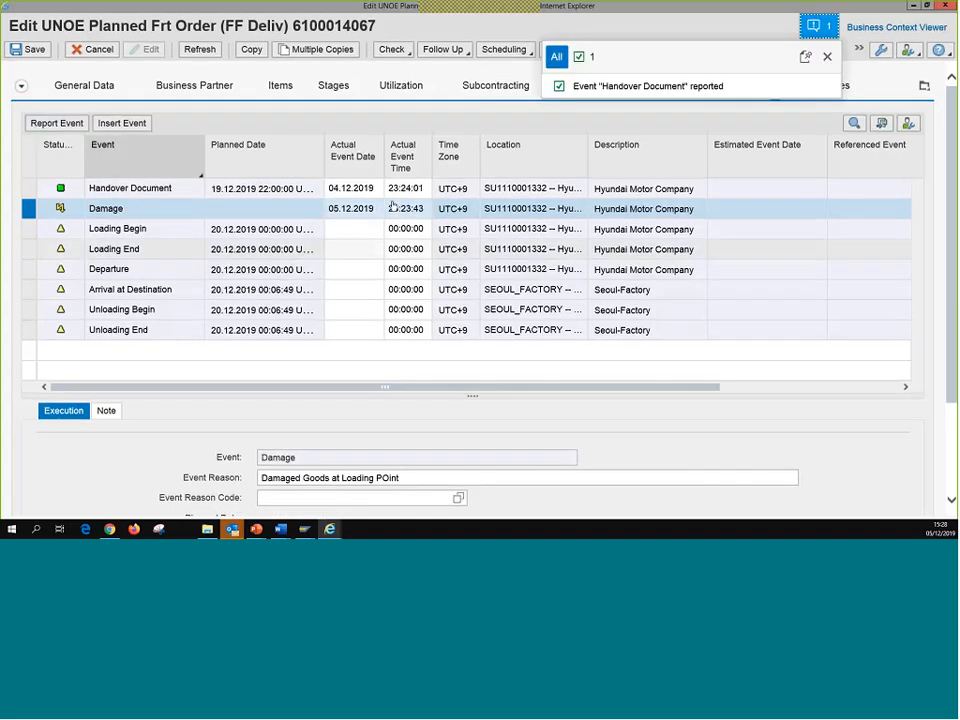
pyautogui.click(150, 189)
pyautogui.click(355, 184)
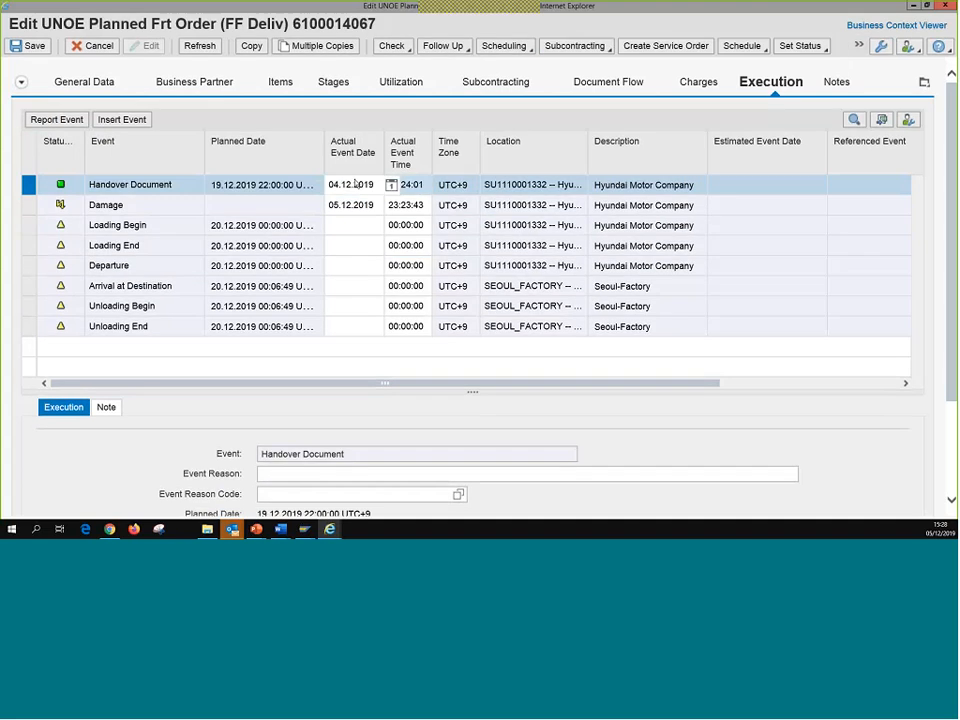
# - Set the Handover Document event's actual date to 03.12.2019 and report the event again
pyautogui.click(391, 185)
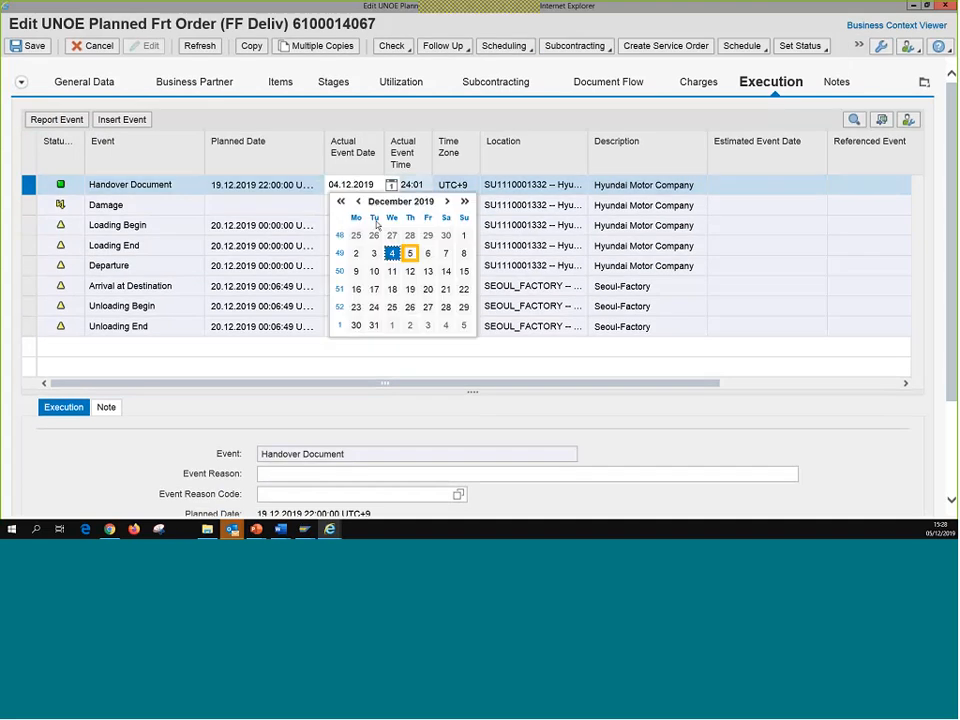
pyautogui.click(374, 253)
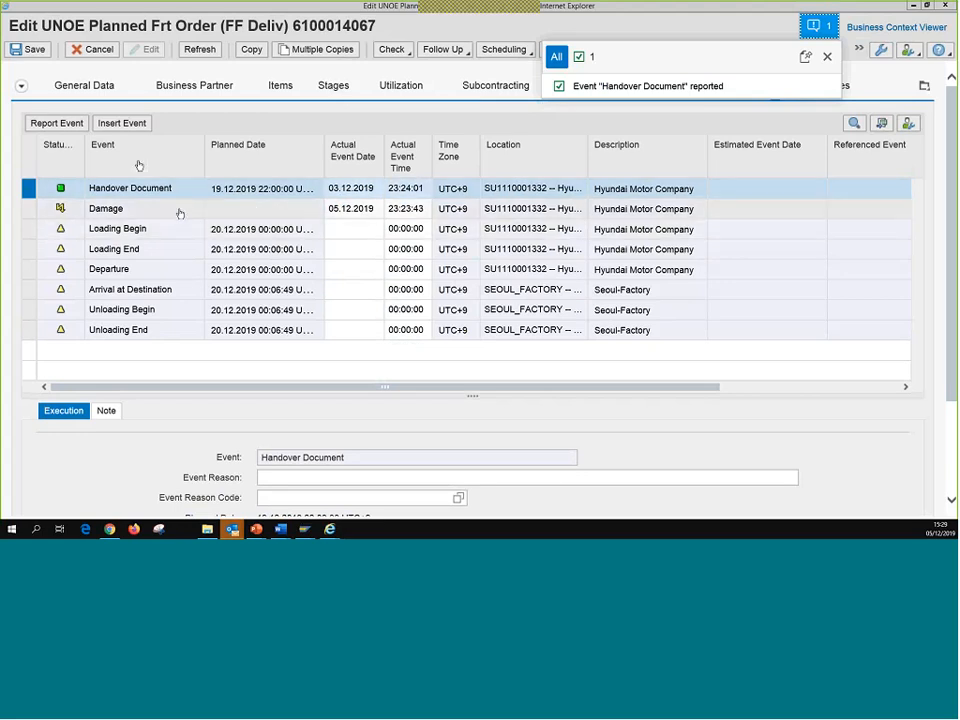
# - Insert an unexpected Loss event into the execution list and report it
pyautogui.click(124, 124)
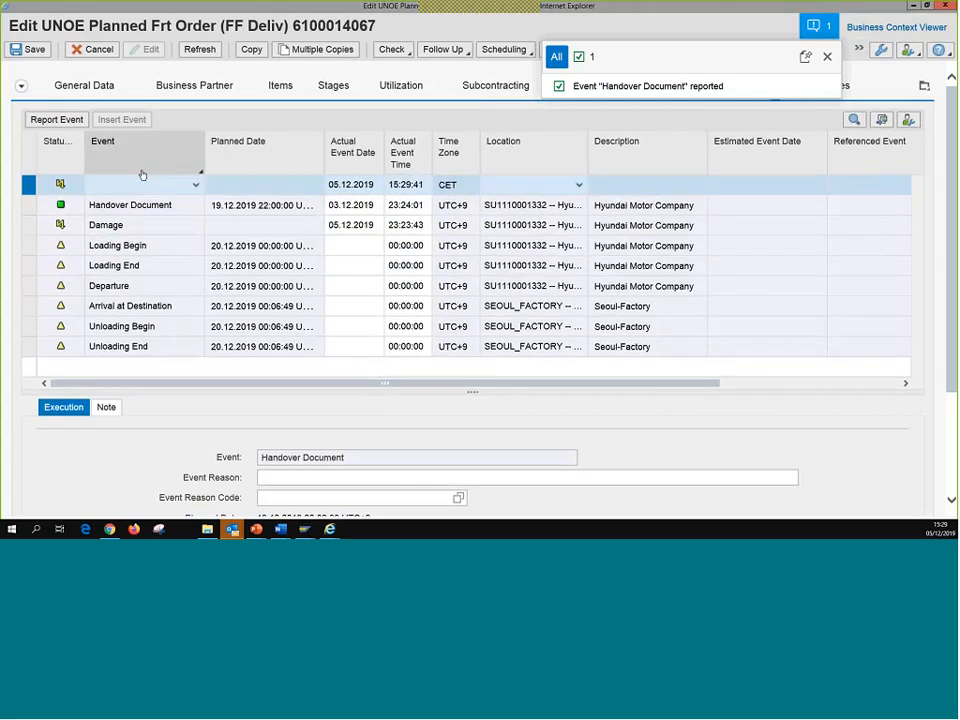
pyautogui.click(196, 187)
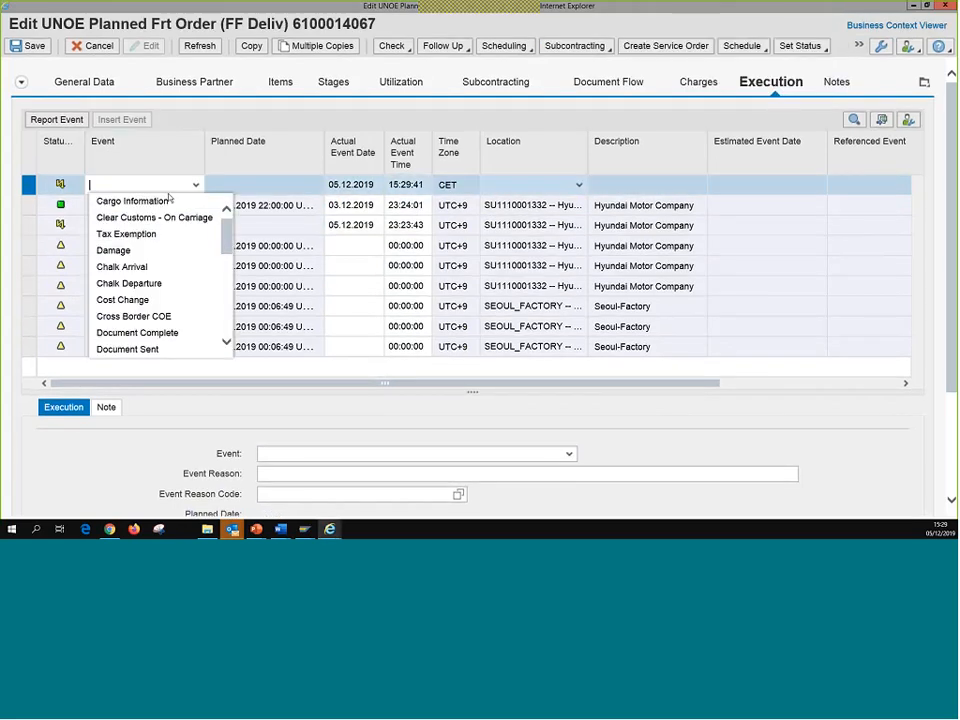
pyautogui.scroll(-3, 168, 290)
pyautogui.click(140, 241)
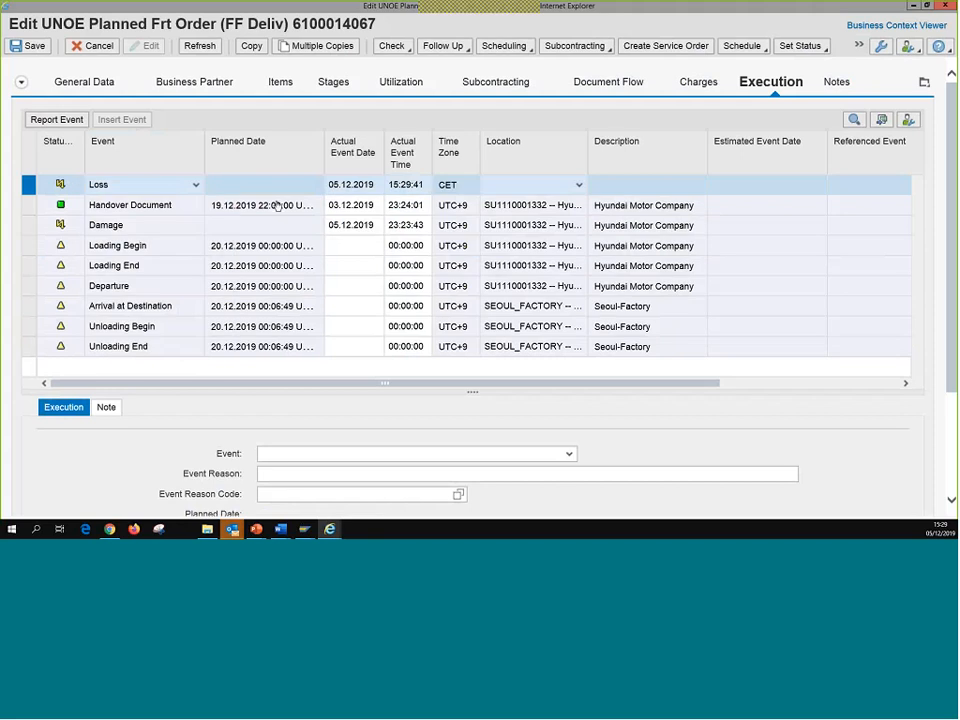
pyautogui.click(57, 120)
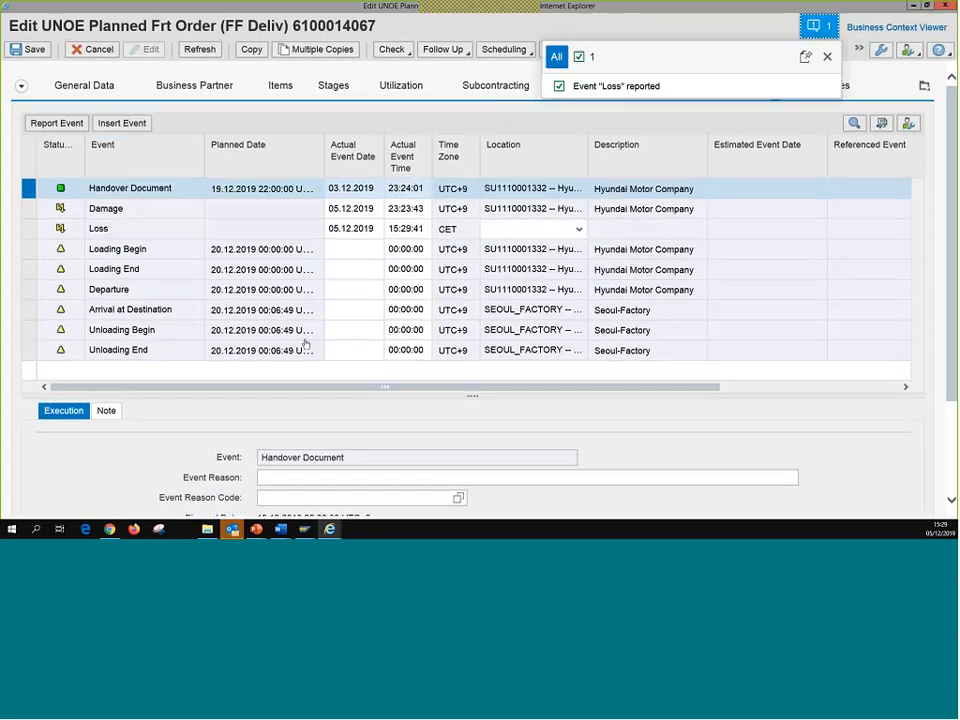
# - Enter "Disregard LOss Event" as the Loss event's reason and save the freight order
pyautogui.click(29, 228)
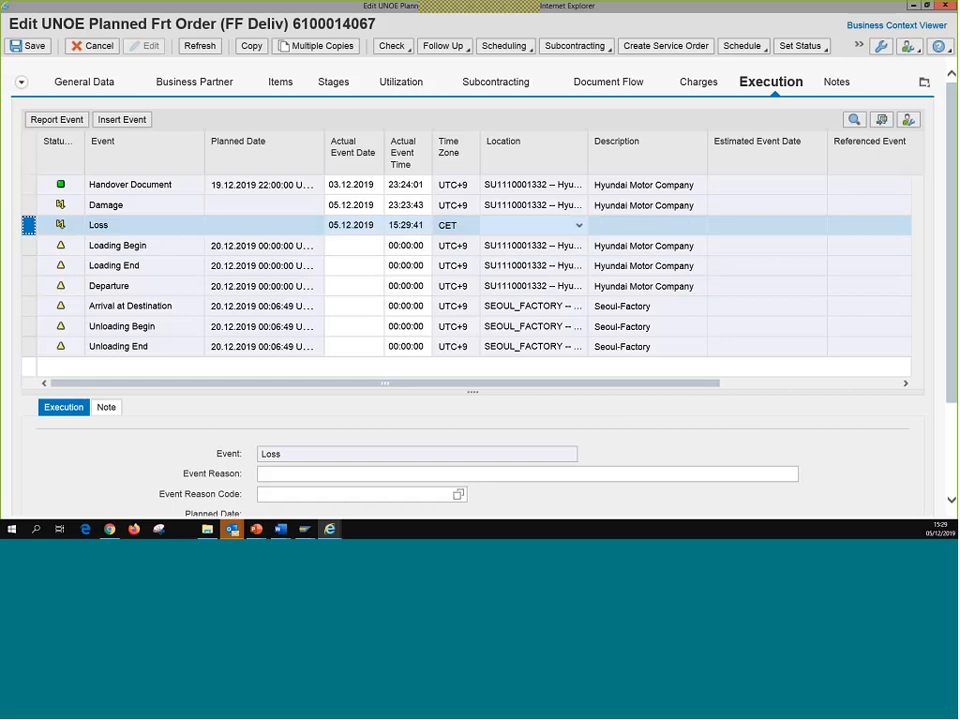
pyautogui.click(292, 475)
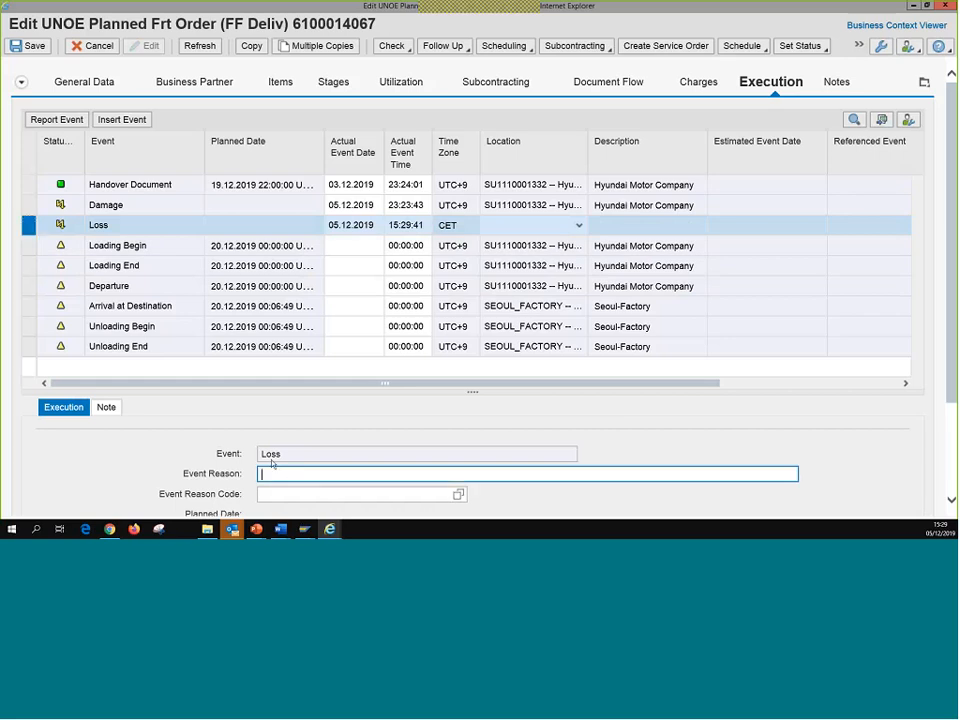
pyautogui.write('Disregard LOss Event')
pyautogui.click(27, 50)
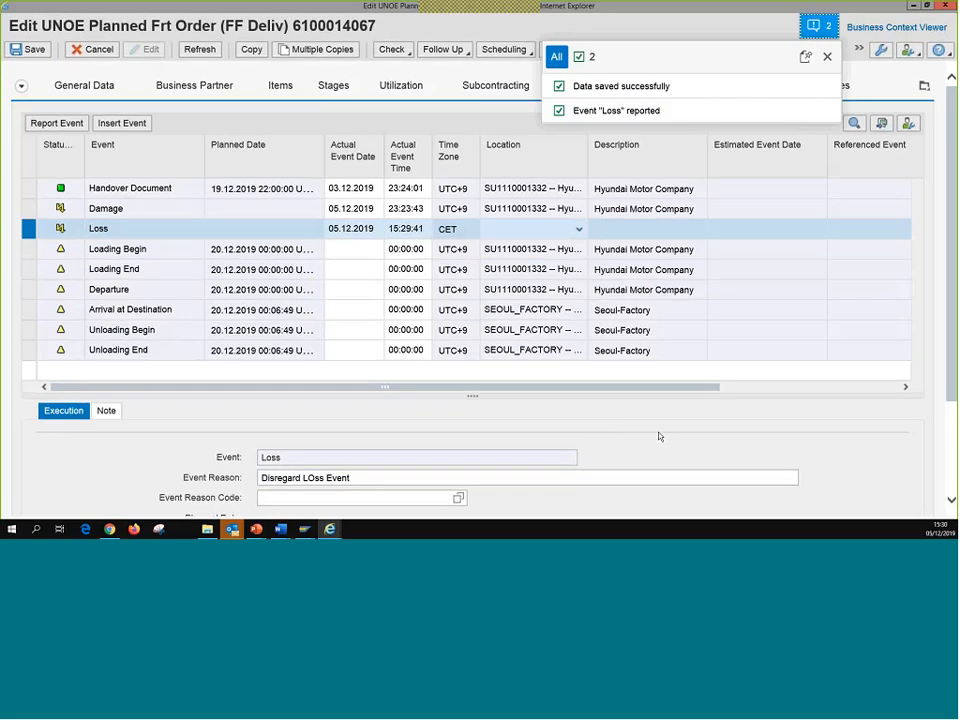
pyautogui.scroll(-2, 368, 281)
pyautogui.scroll(2, 368, 281)
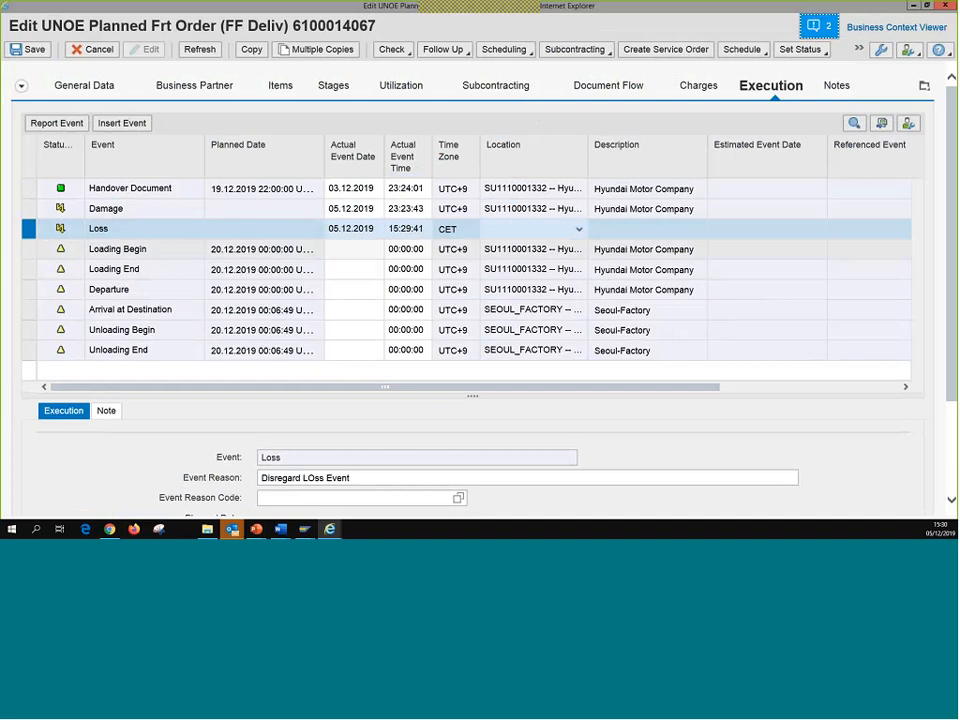
# - Select the Loading Begin event and check its actual date and event reason fields
pyautogui.click(28, 250)
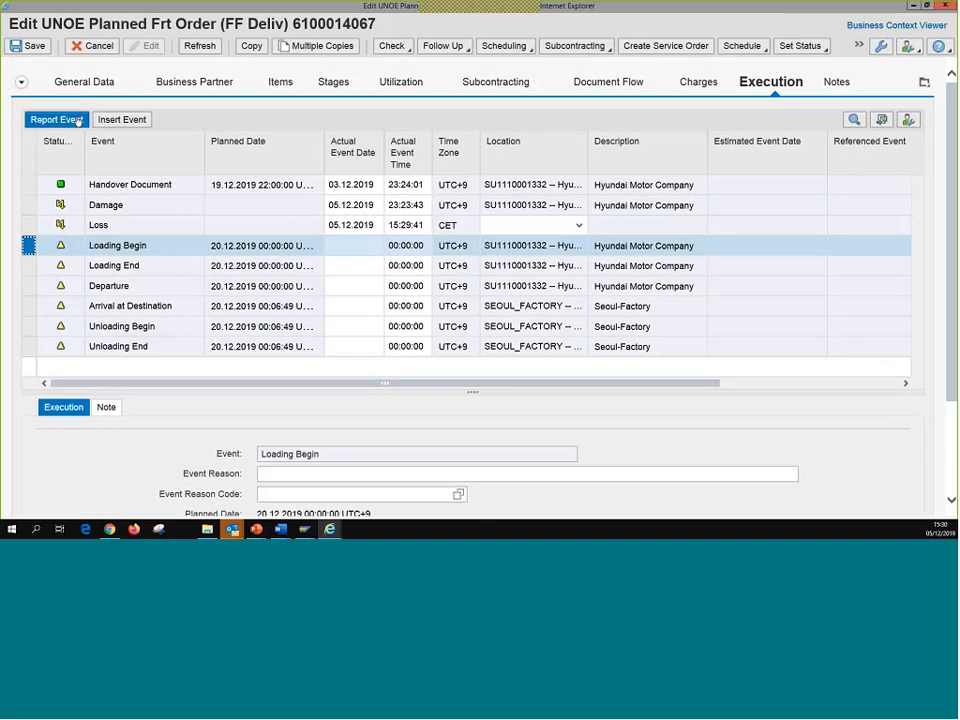
pyautogui.click(358, 249)
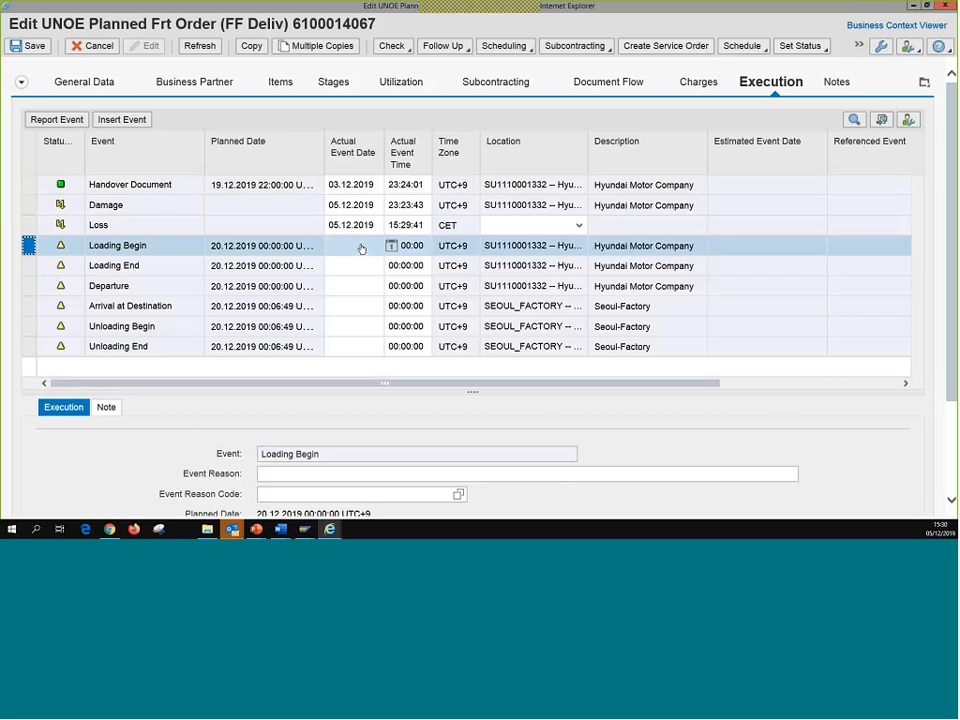
pyautogui.click(351, 422)
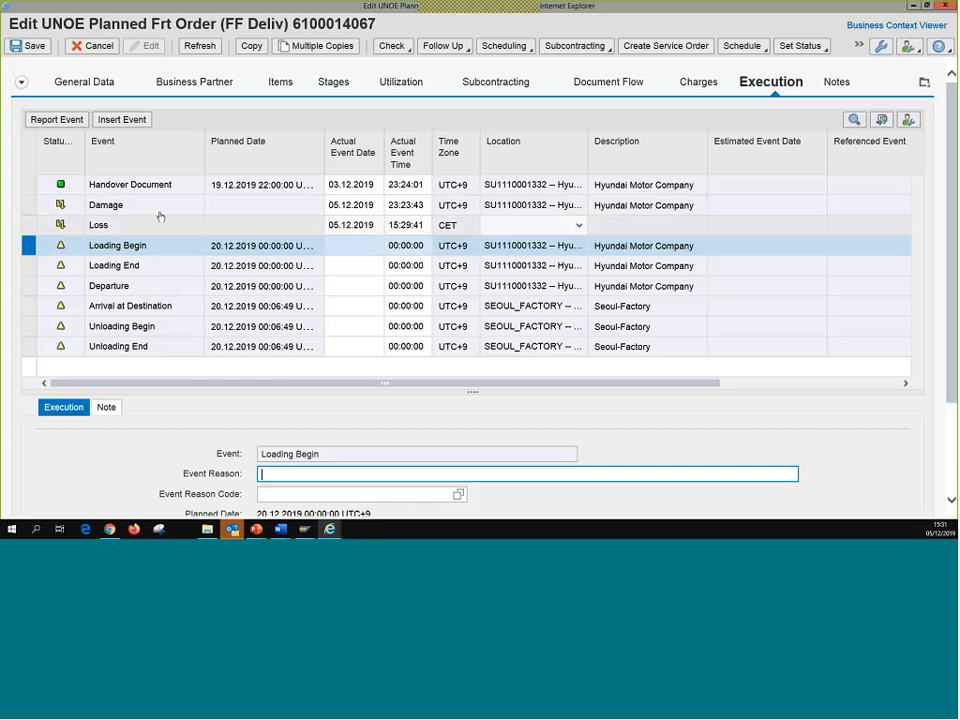
# - Enter "Handover Correct" as the Handover Document event's reason and save the freight order
pyautogui.click(27, 184)
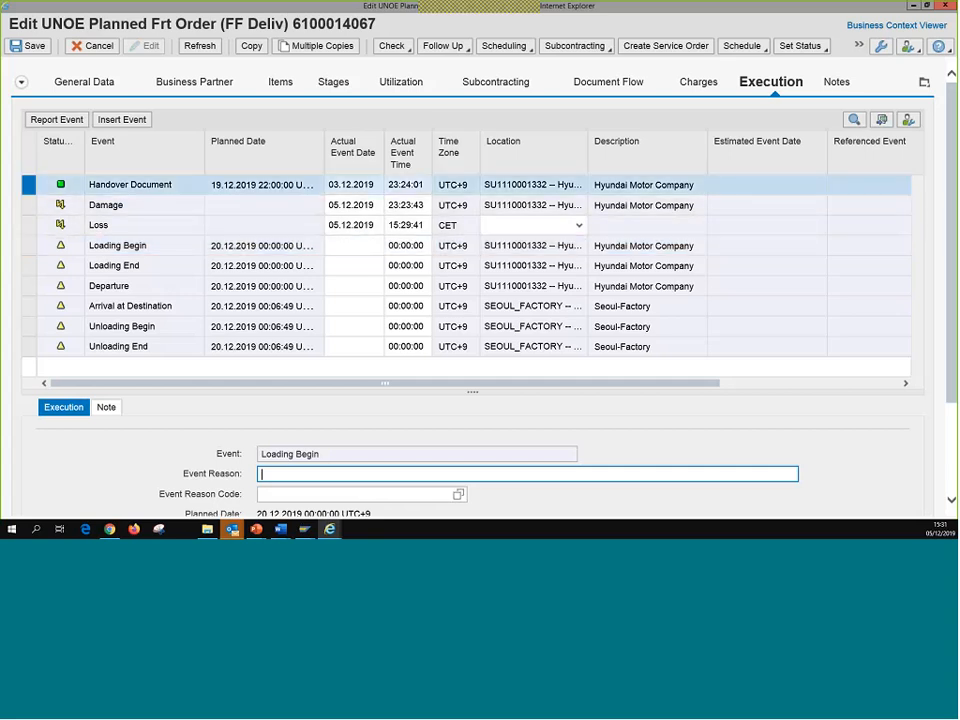
pyautogui.write('H')
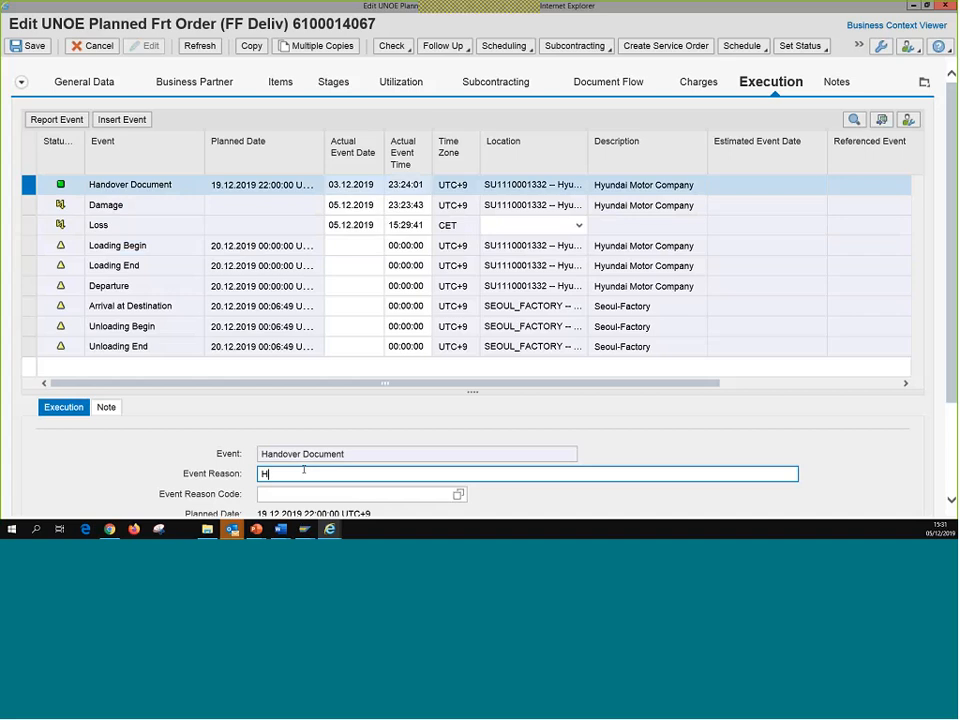
pyautogui.write('andover Correct')
pyautogui.click(327, 440)
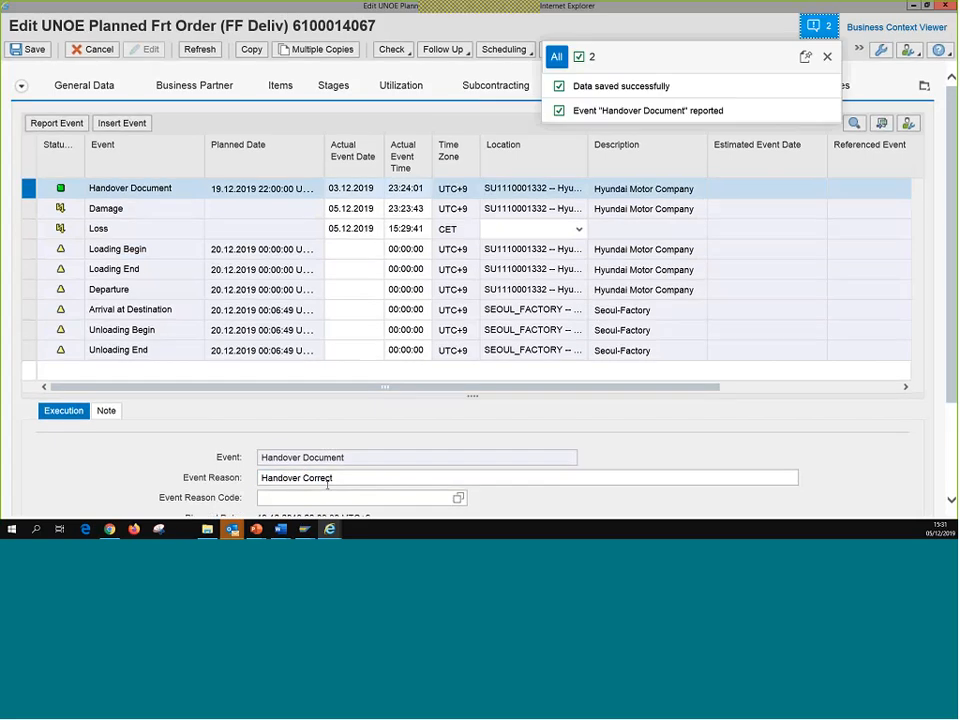
# - Review the event reasons entered for the Handover Document, Damage and Loss events
pyautogui.click(349, 479)
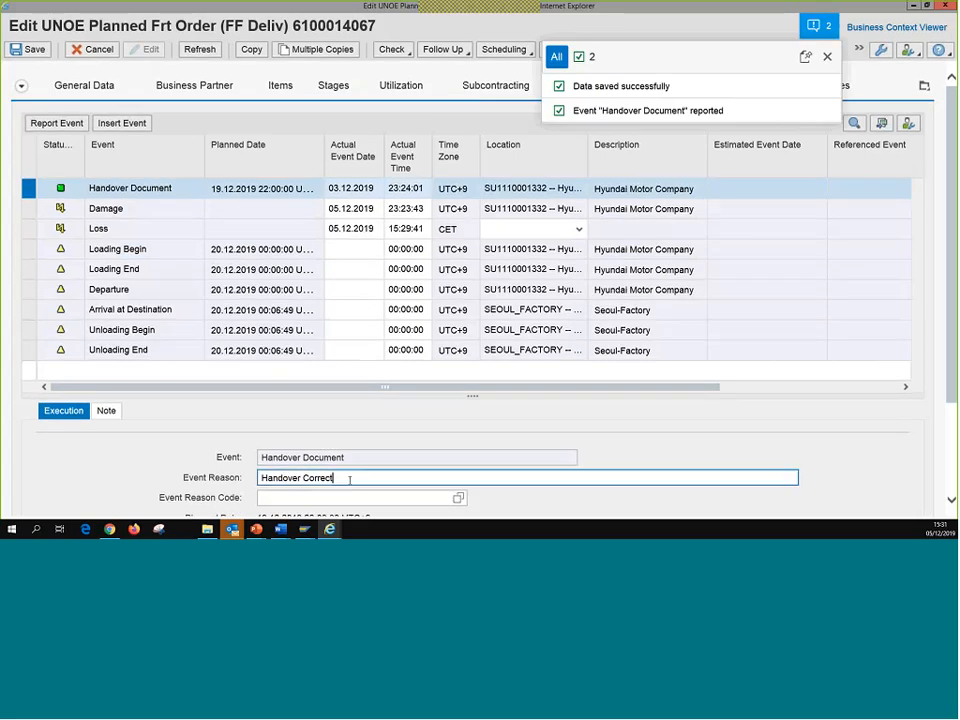
pyautogui.click(28, 208)
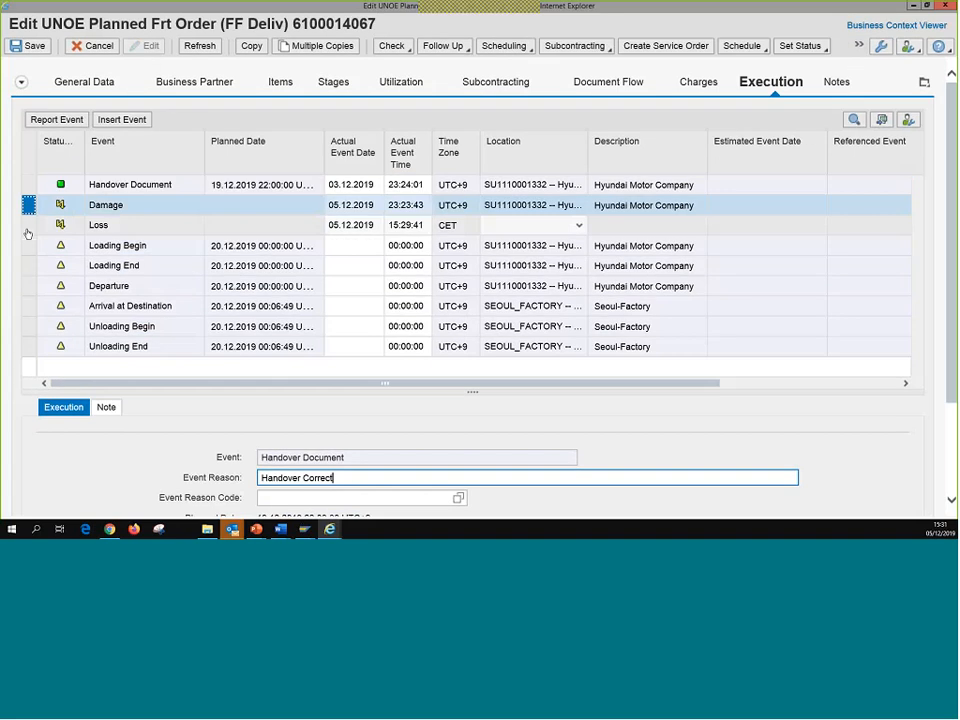
pyautogui.click(28, 228)
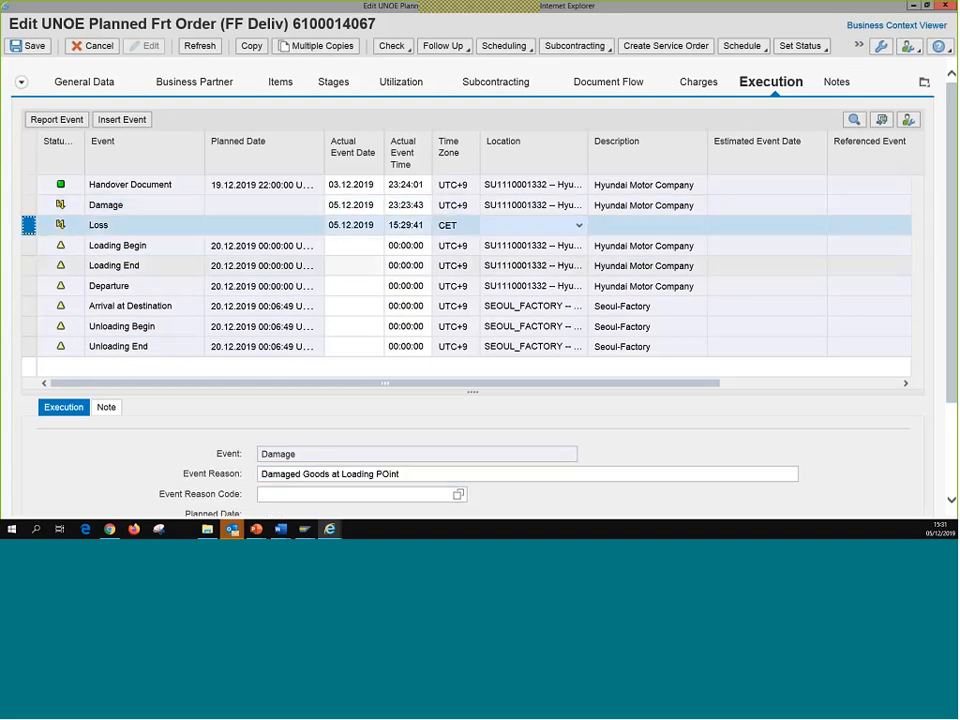
pyautogui.tripleClick(366, 473)
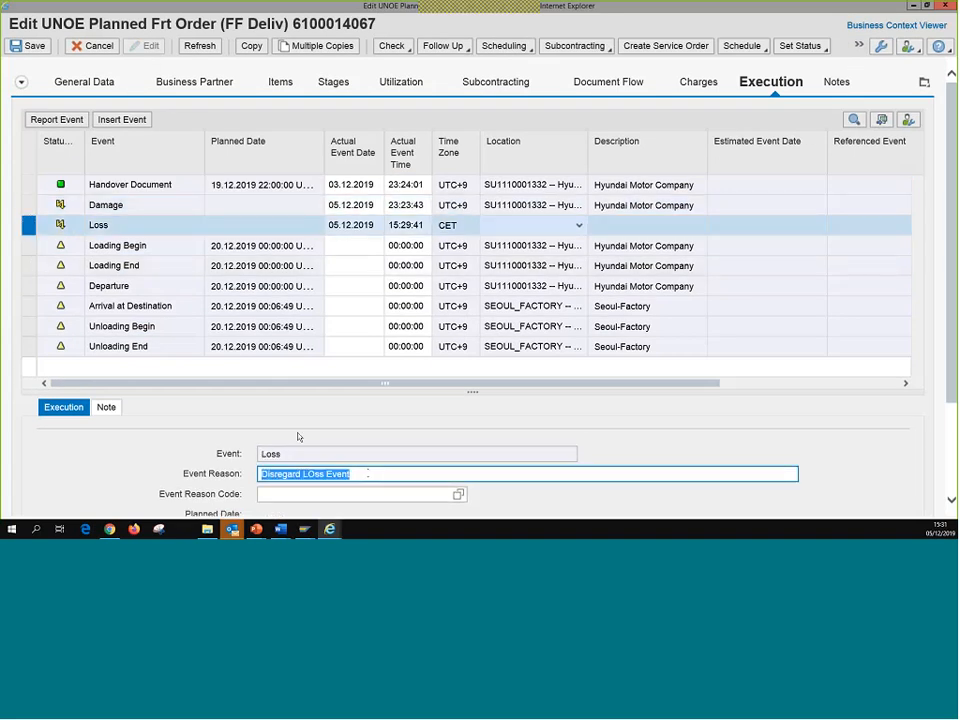